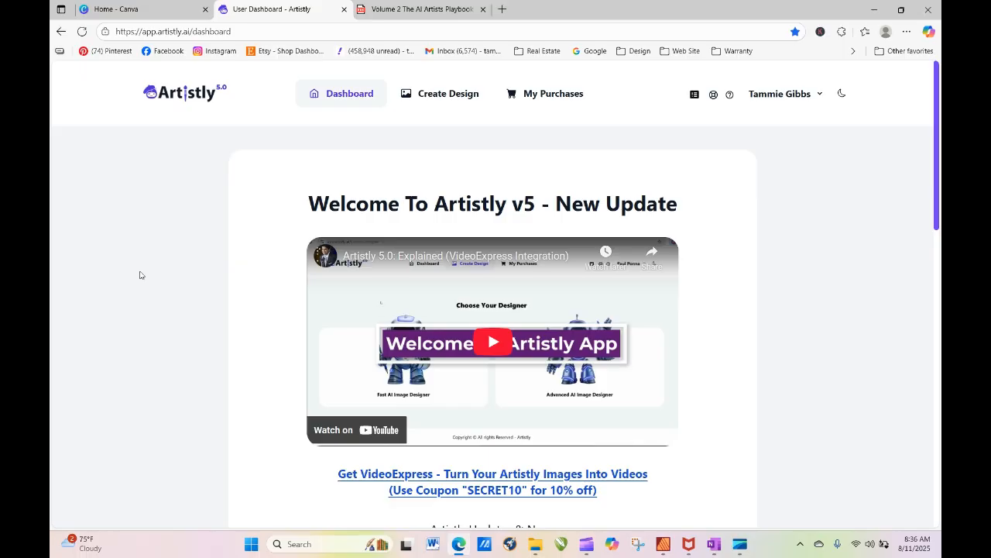
# Open the recent project Video in the Advanced AI Image Designer and collapse the image library beside the canvas.
pyautogui.click(463, 96)
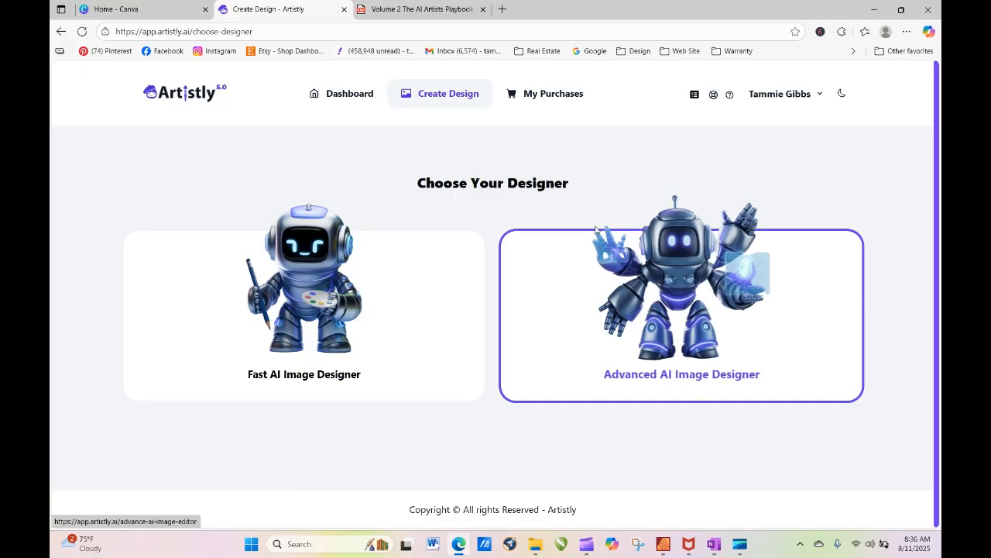
pyautogui.click(676, 269)
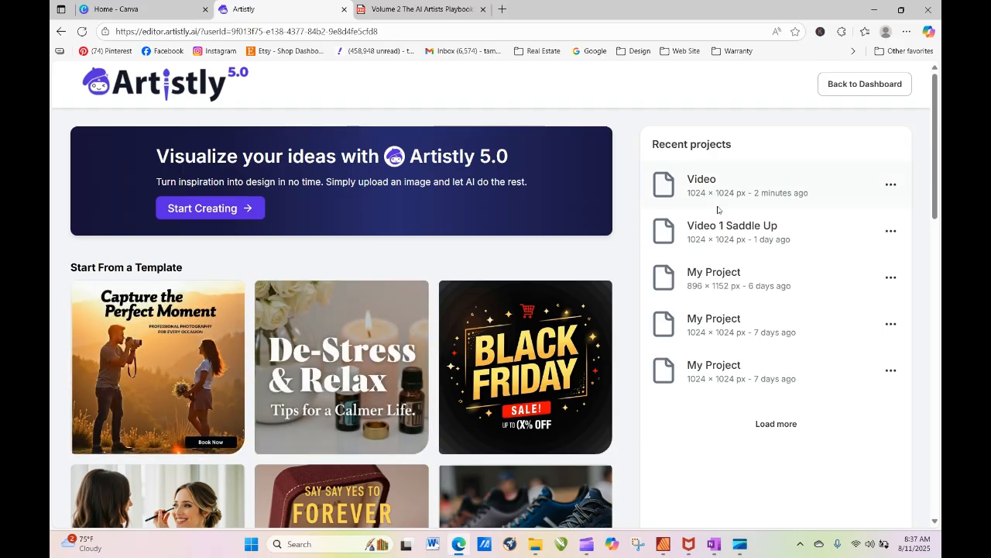
pyautogui.click(738, 178)
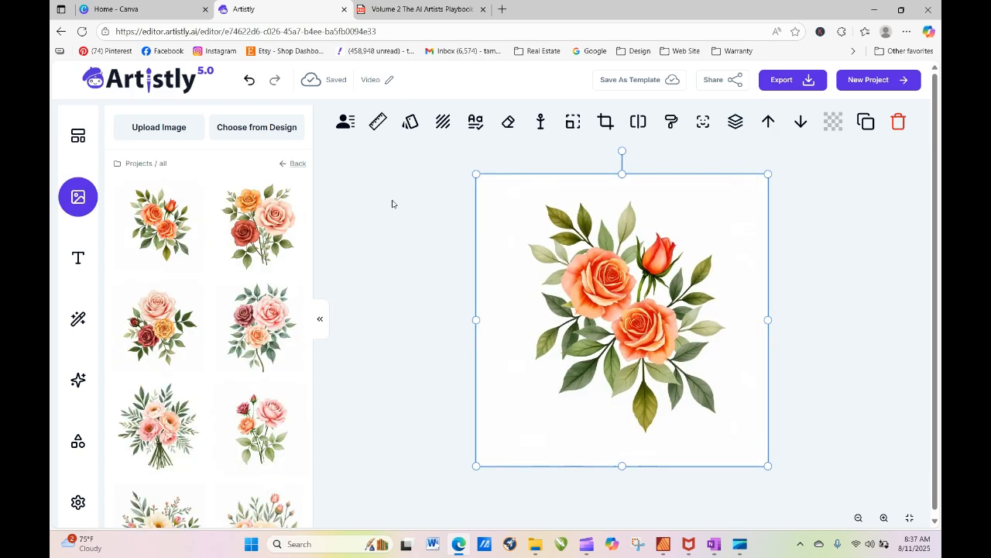
pyautogui.click(320, 318)
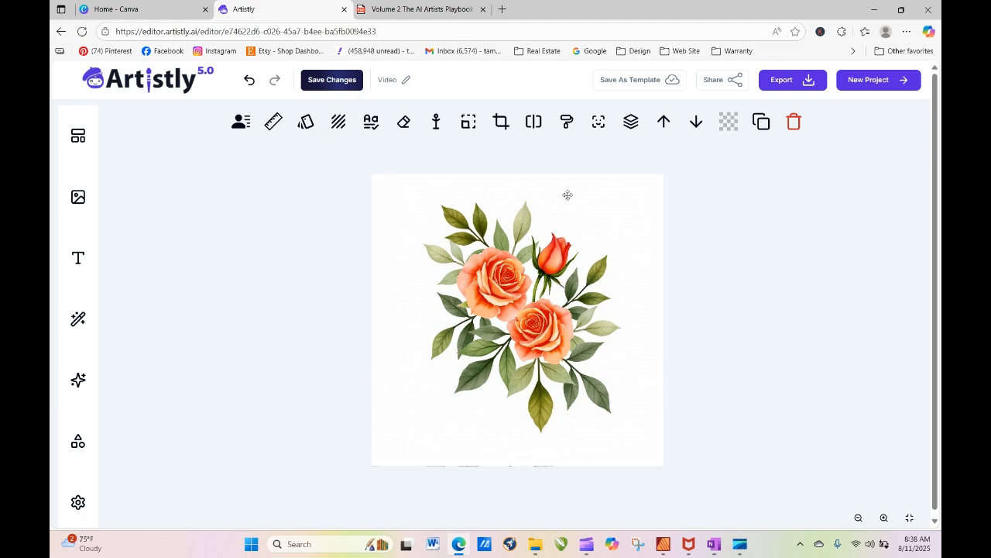
# Export the rose bouquet design as a PNG and dismiss the download notice.
pyautogui.rightClick(587, 265)
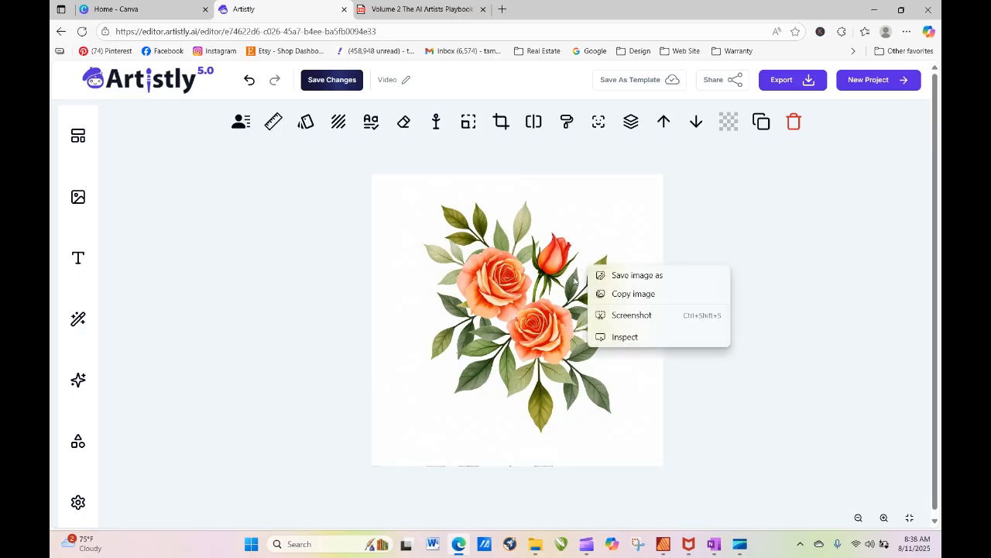
pyautogui.click(624, 257)
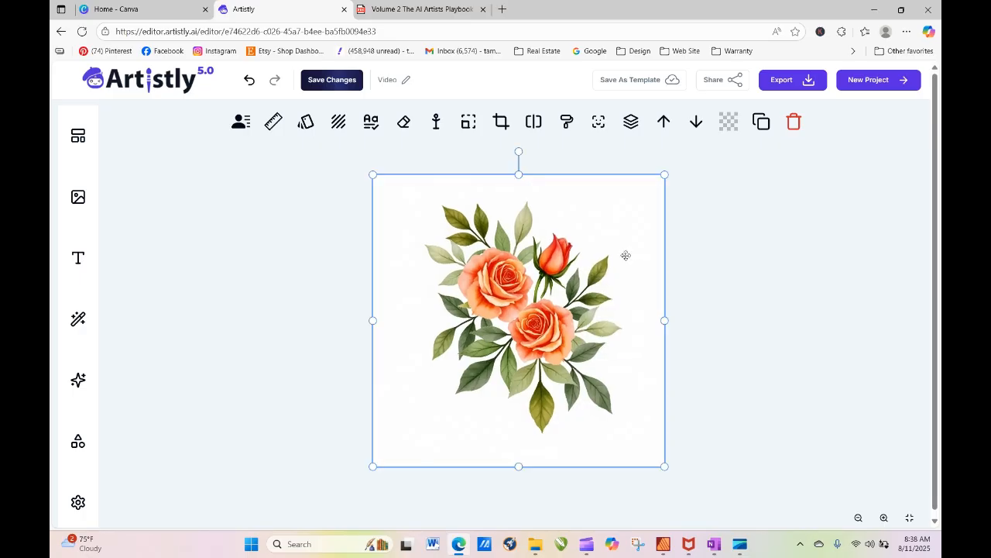
pyautogui.click(784, 81)
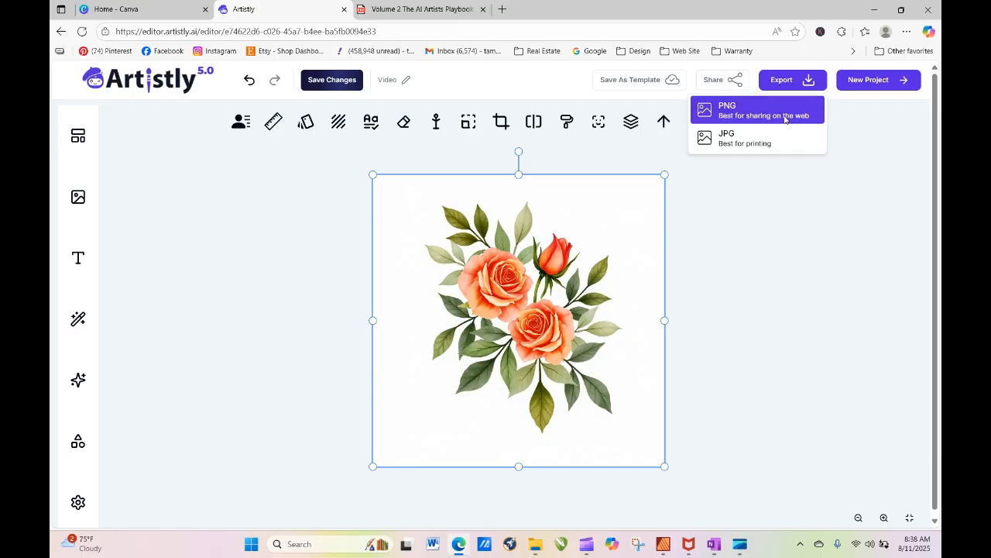
pyautogui.click(728, 112)
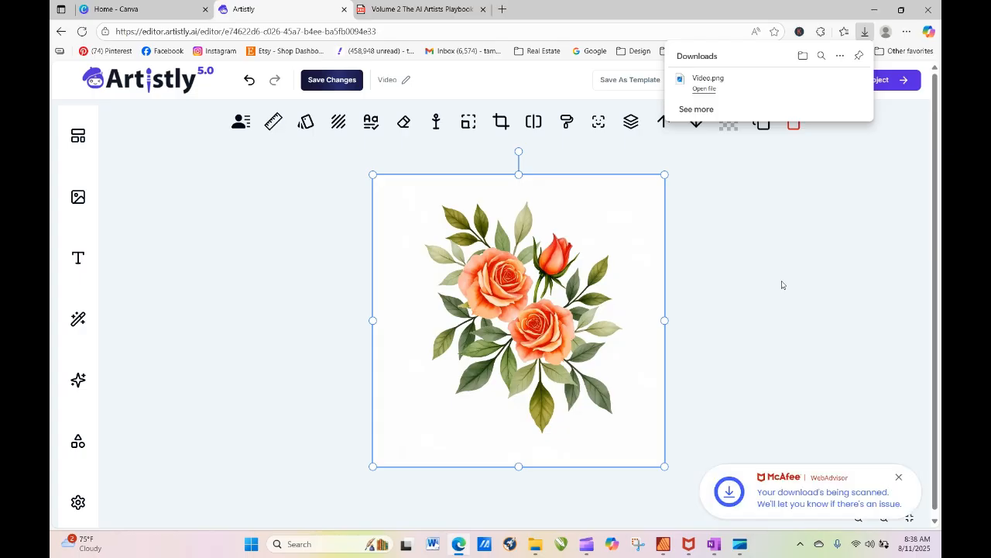
pyautogui.click(305, 250)
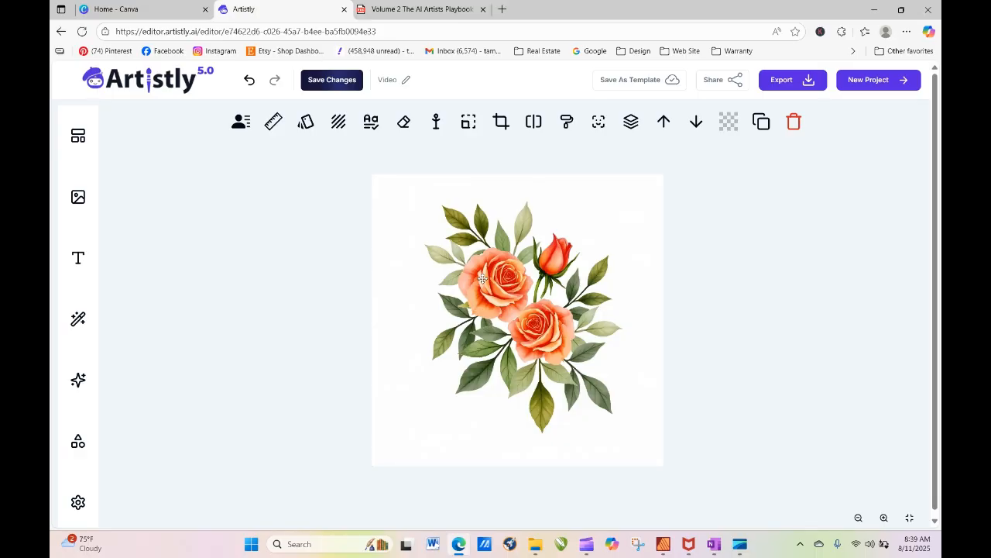
# Switch to Canva, open the Archive ARTISTLY EDITION The Prompt Keeper design and look through its intro and template pages.
pyautogui.click(133, 14)
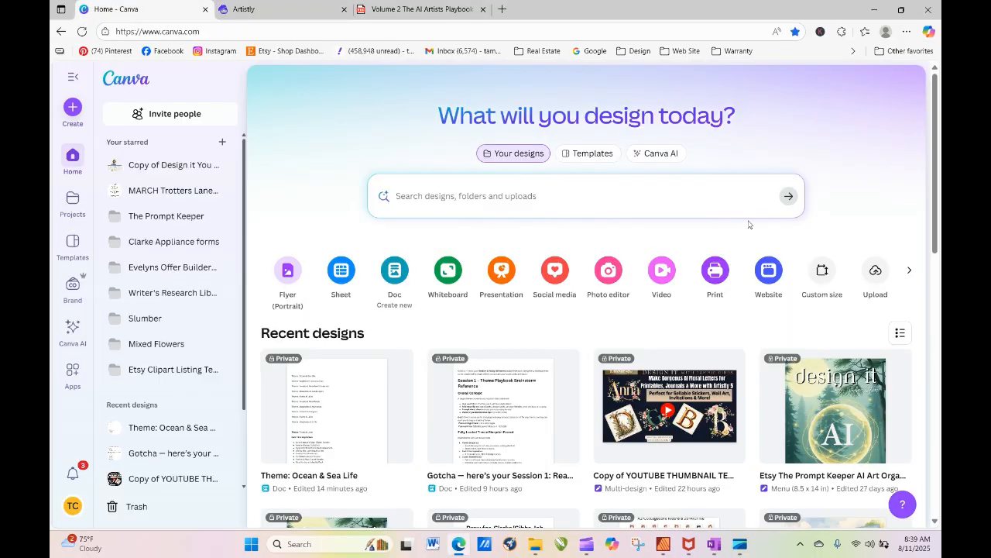
pyautogui.moveTo(938, 96); pyautogui.dragTo(940, 157)
pyautogui.scroll(-4, 457, 370)
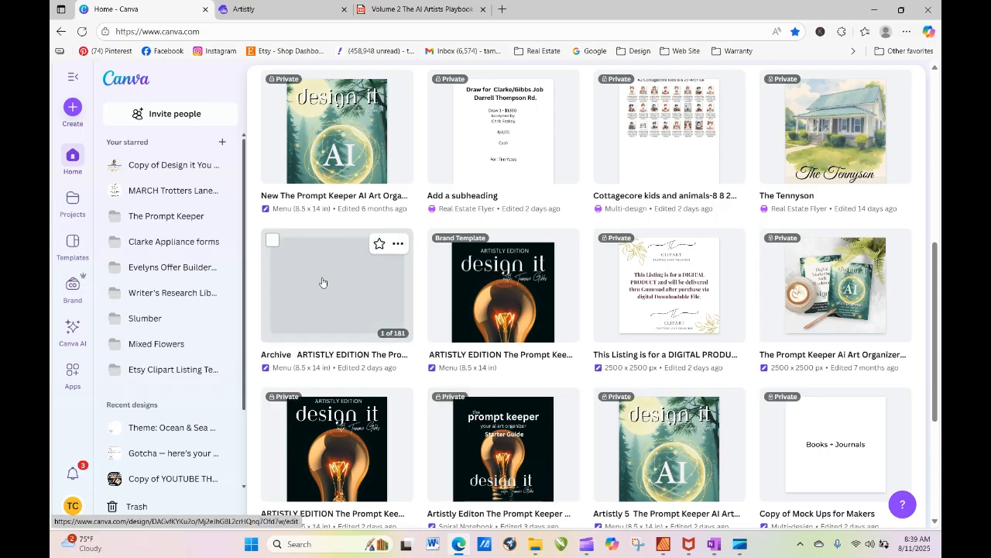
pyautogui.click(326, 270)
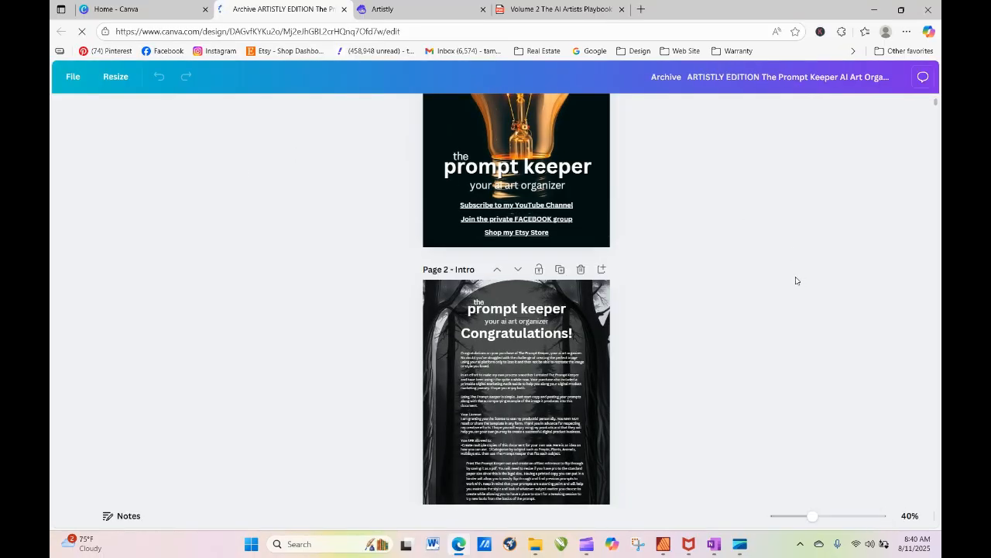
pyautogui.scroll(-1, 798, 280)
pyautogui.scroll(-8, 796, 280)
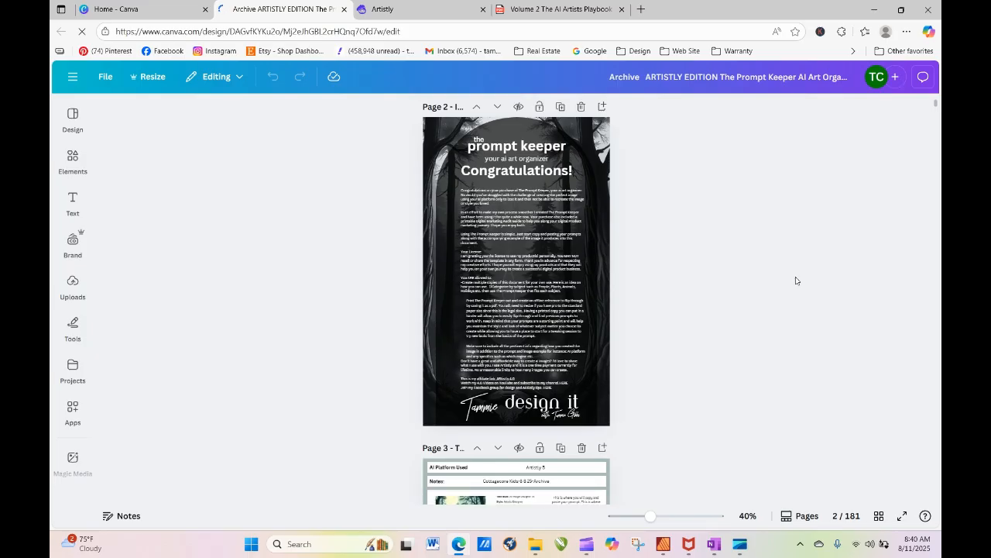
pyautogui.scroll(-5, 795, 281)
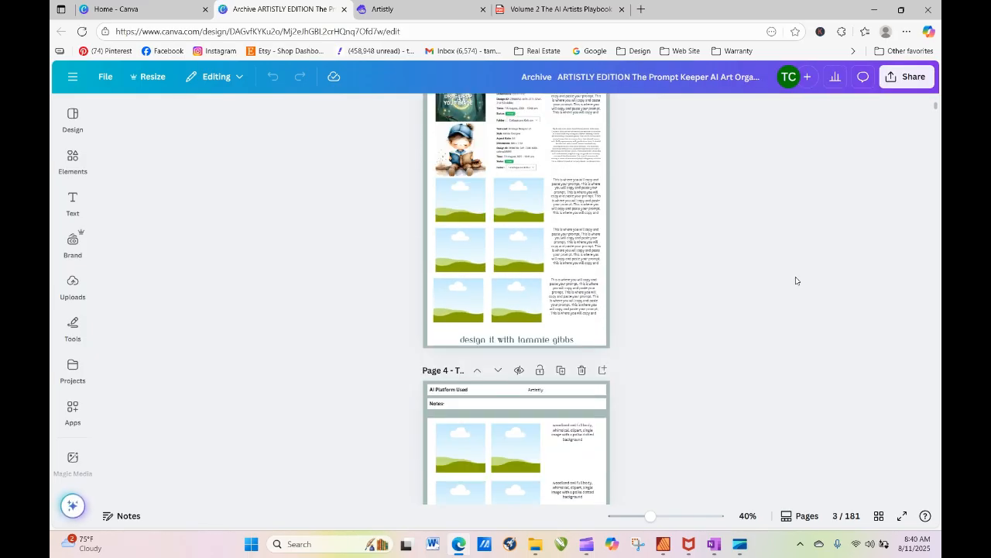
pyautogui.scroll(-1, 795, 281)
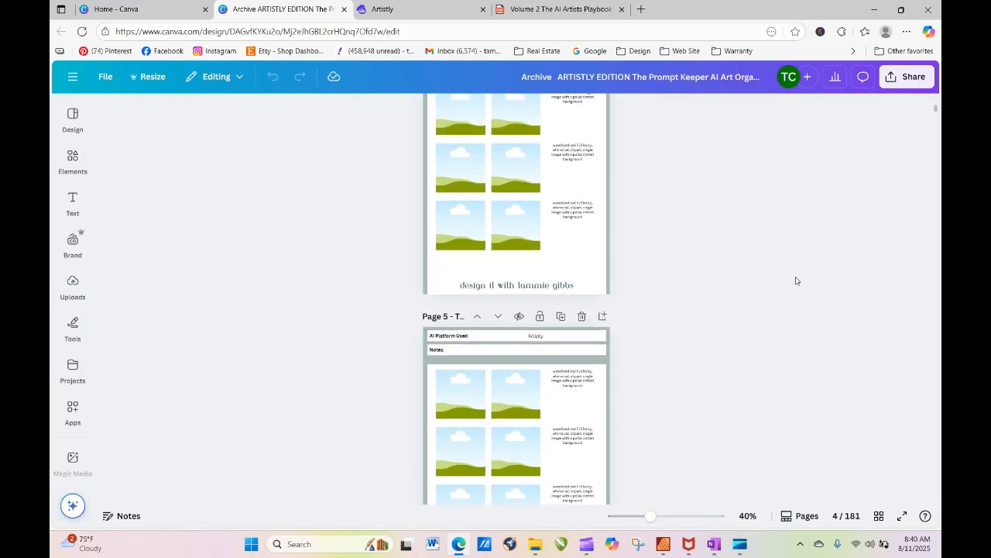
pyautogui.scroll(2, 795, 281)
pyautogui.scroll(8, 796, 280)
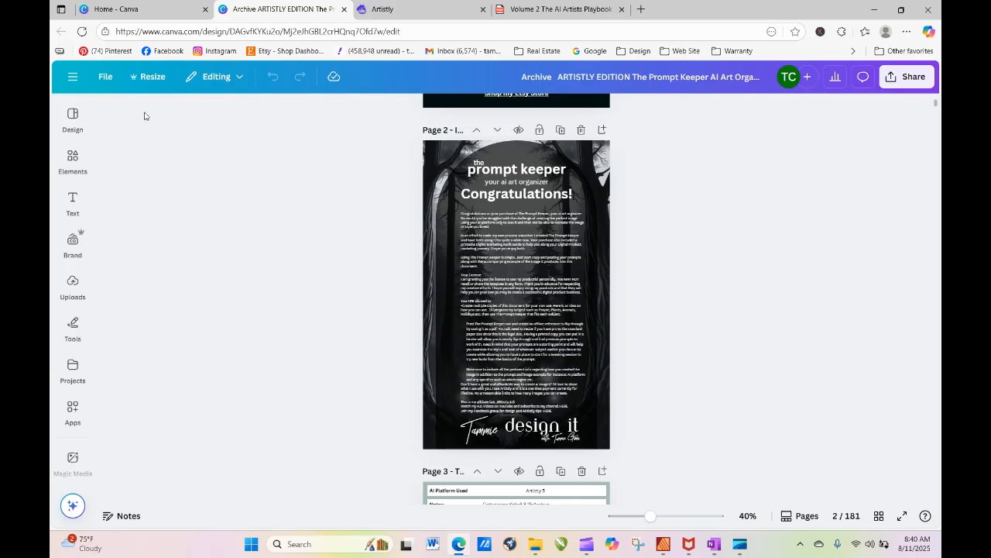
# From the Canva home page, open the Artistly 5 The Prompt Keeper AI Art Organizer design and examine its saved image and prompt pages.
pyautogui.click(115, 8)
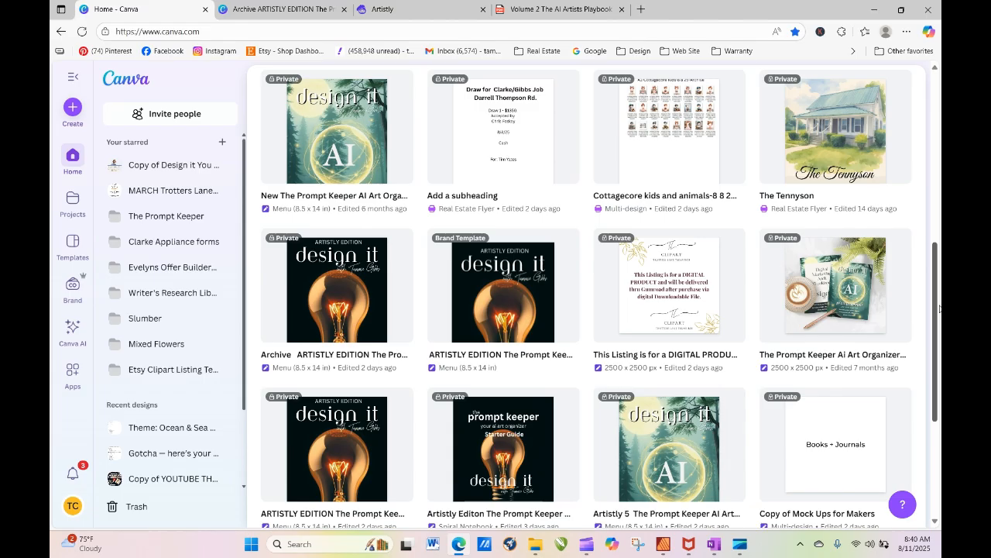
pyautogui.moveTo(938, 296); pyautogui.dragTo(941, 355)
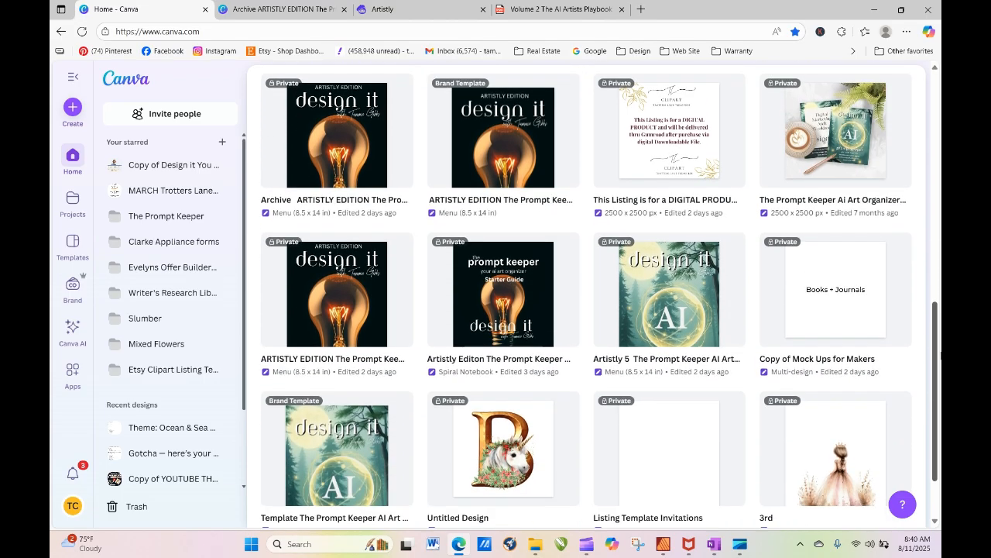
pyautogui.moveTo(942, 355)
pyautogui.mouseDown()
pyautogui.moveTo(942, 398)
pyautogui.moveTo(934, 373)
pyautogui.mouseUp()
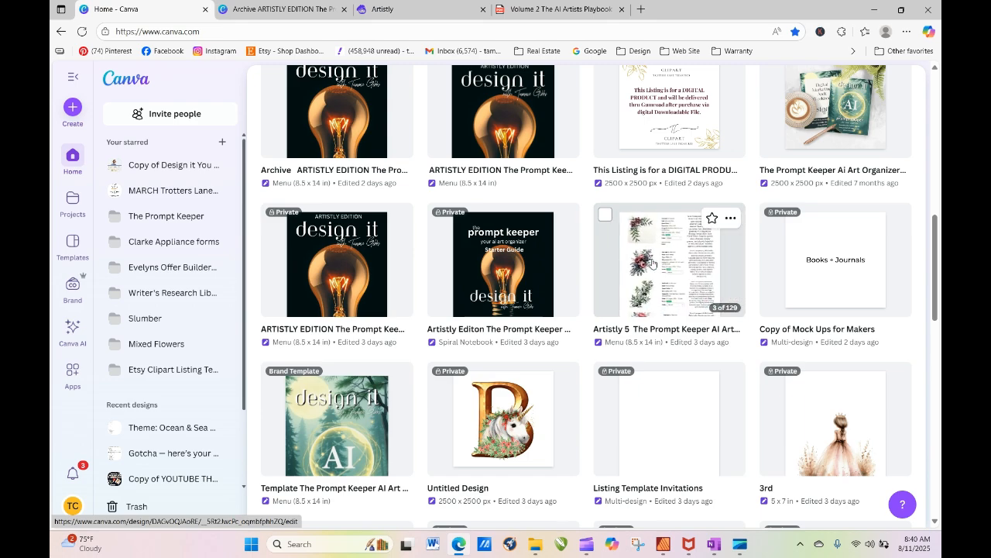
pyautogui.click(651, 264)
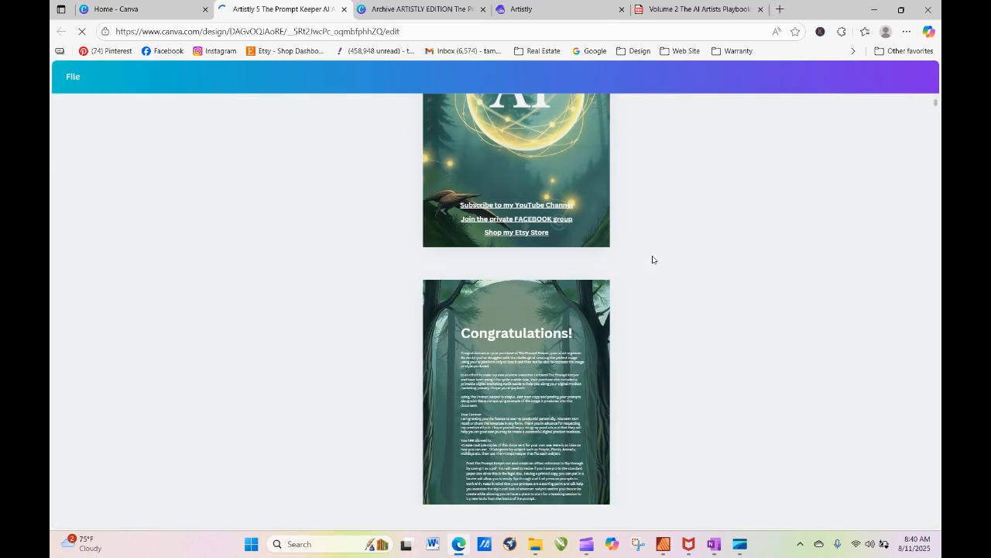
pyautogui.scroll(-5, 653, 260)
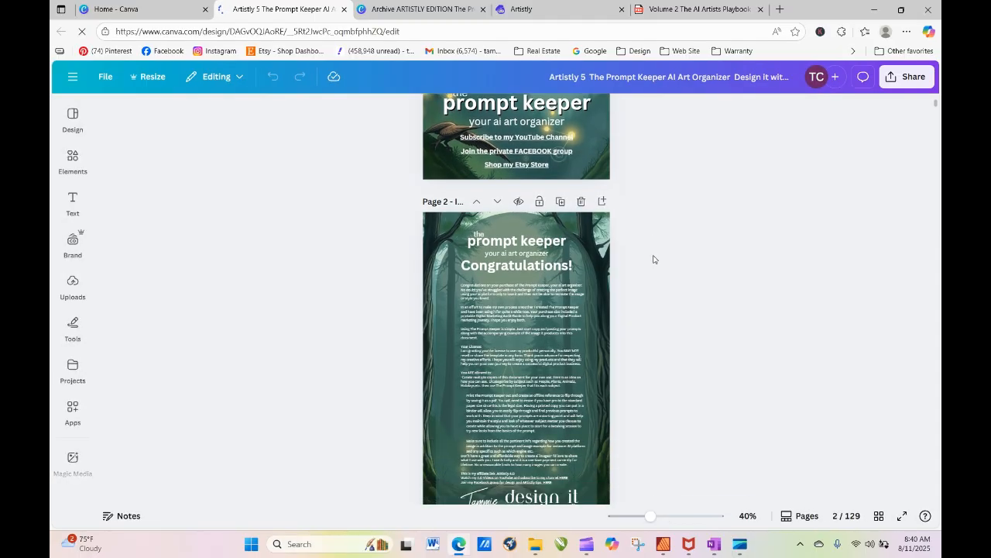
pyautogui.scroll(-8, 652, 259)
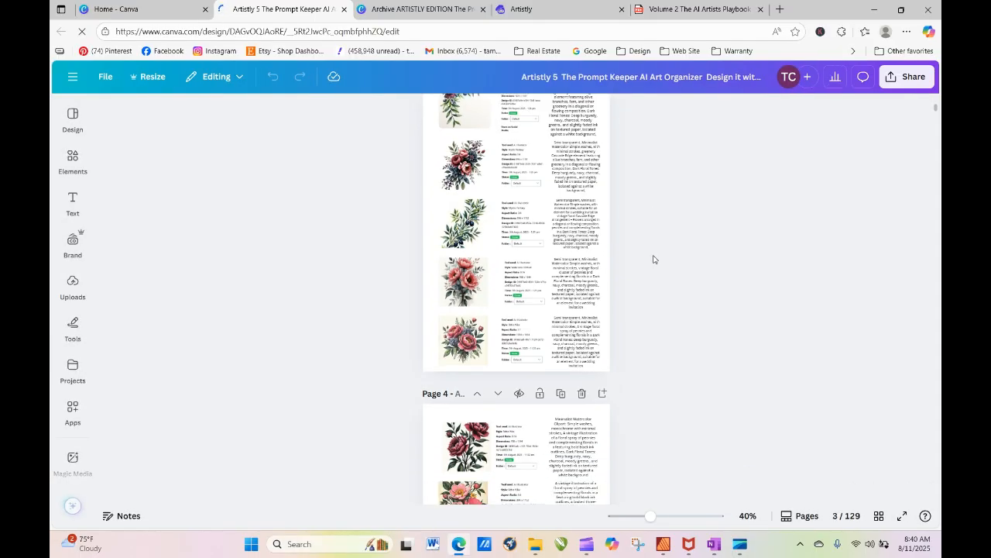
pyautogui.scroll(1, 653, 260)
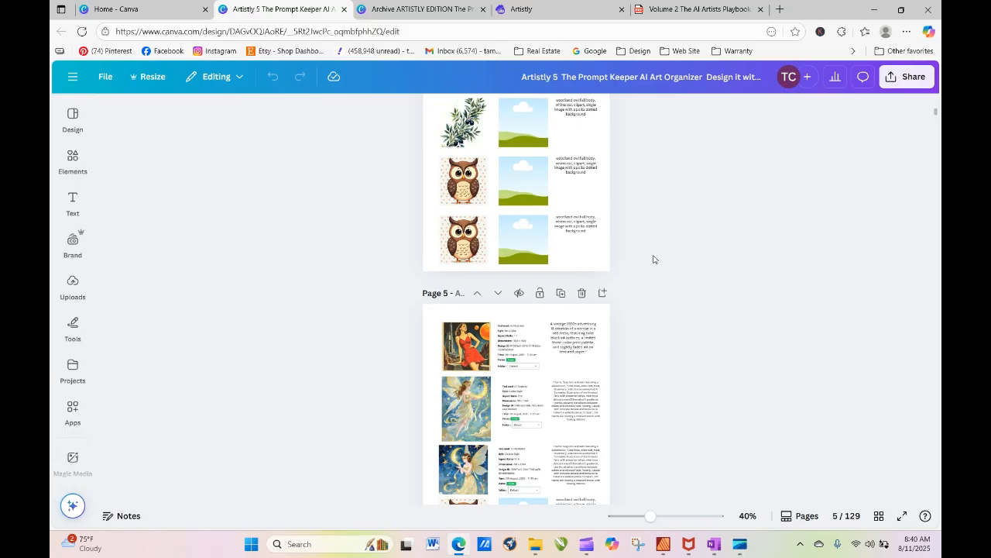
pyautogui.scroll(-2, 653, 260)
pyautogui.scroll(2, 653, 260)
pyautogui.scroll(3, 653, 259)
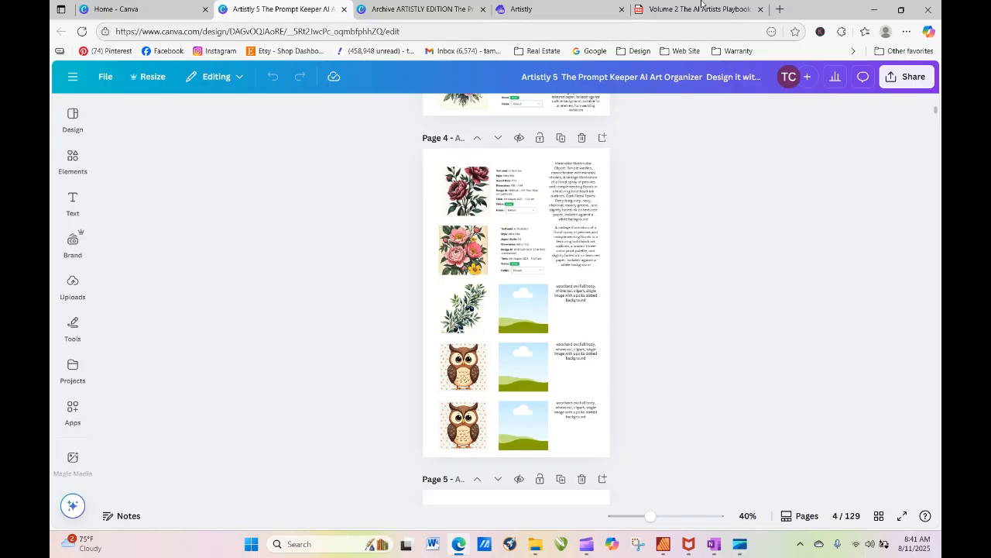
# Switch back to Artistly, reopen the image library, and view and highlight the prompt stored with the orange rose bouquet.
pyautogui.click(532, 10)
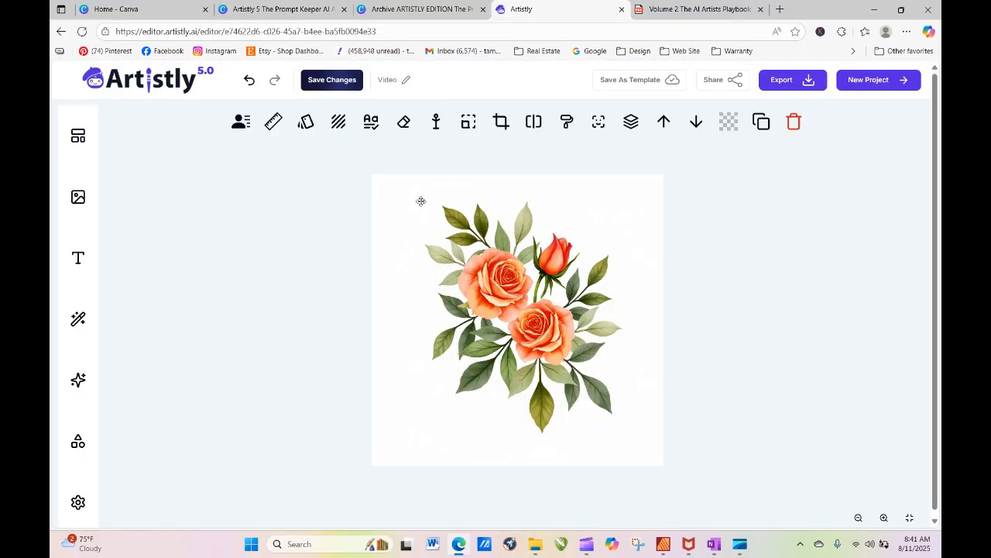
pyautogui.click(78, 197)
pyautogui.moveTo(181, 238)
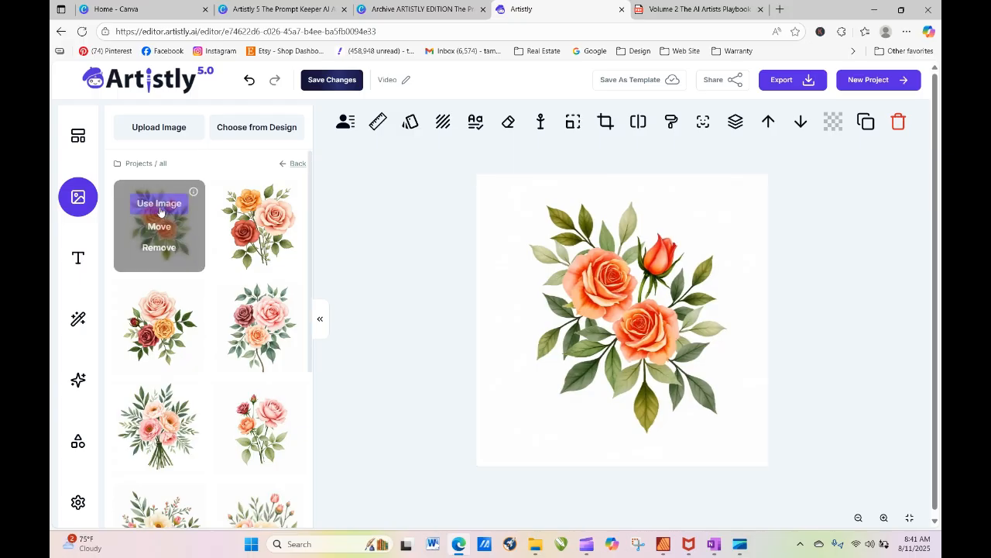
pyautogui.click(195, 193)
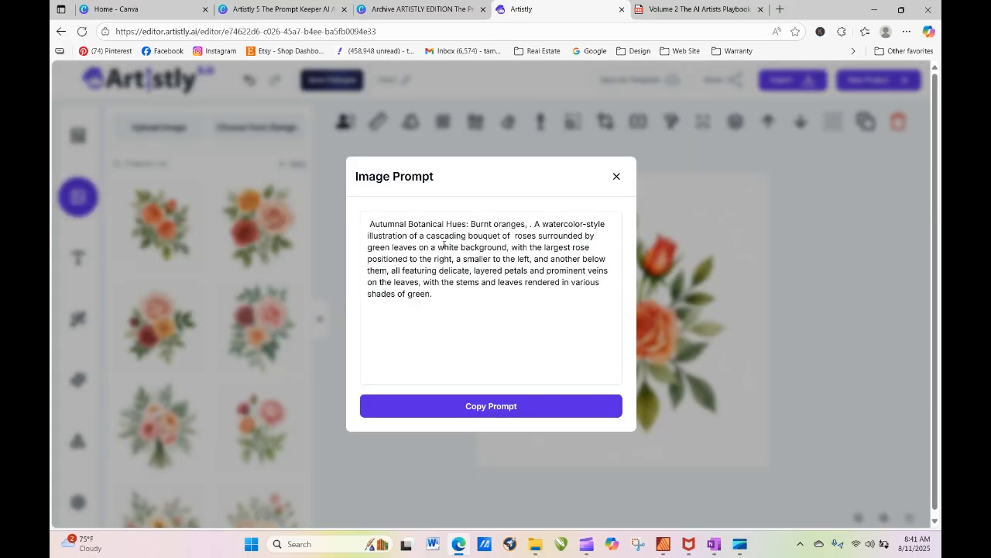
pyautogui.moveTo(373, 225); pyautogui.dragTo(447, 308)
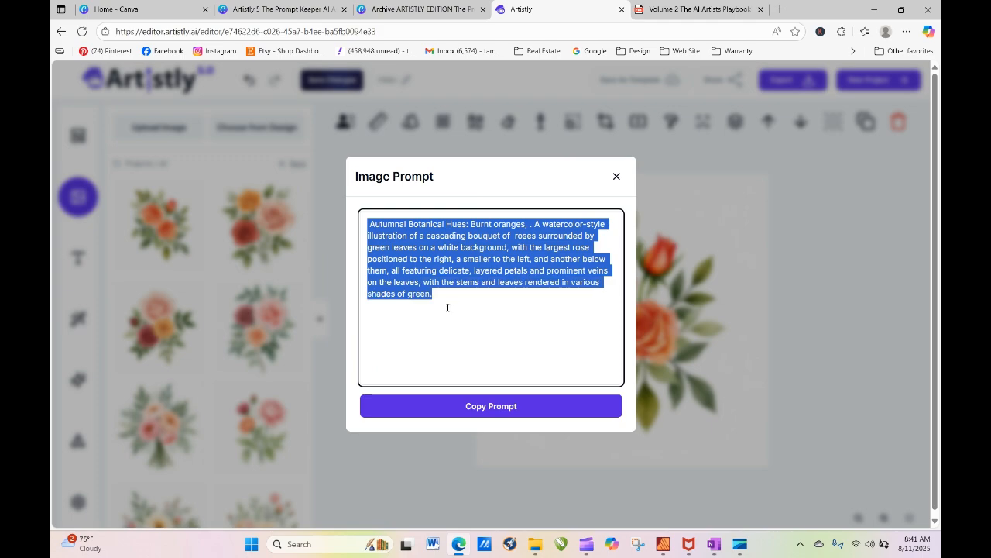
pyautogui.click(618, 177)
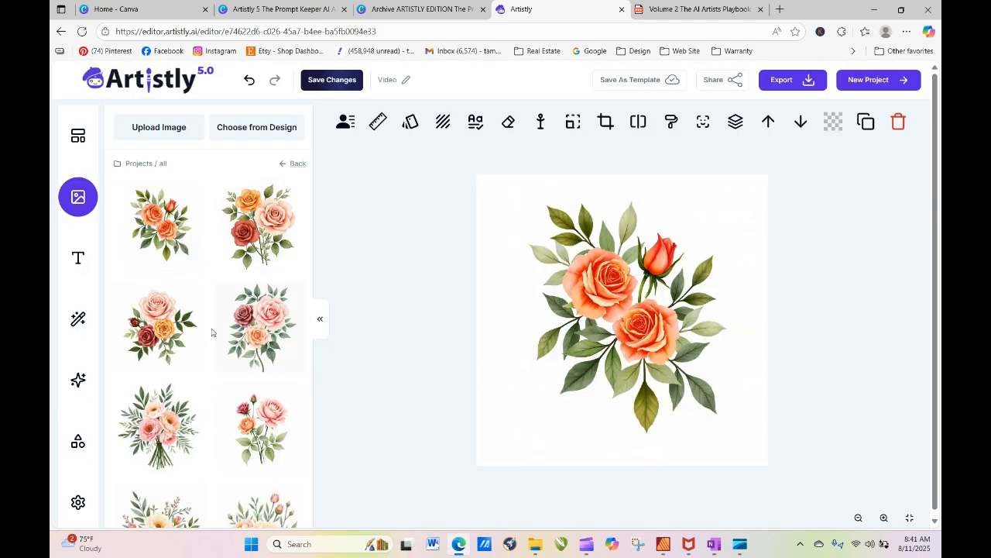
# Reopen the orange rose bouquet's image prompt and copy it to the clipboard.
pyautogui.moveTo(172, 197)
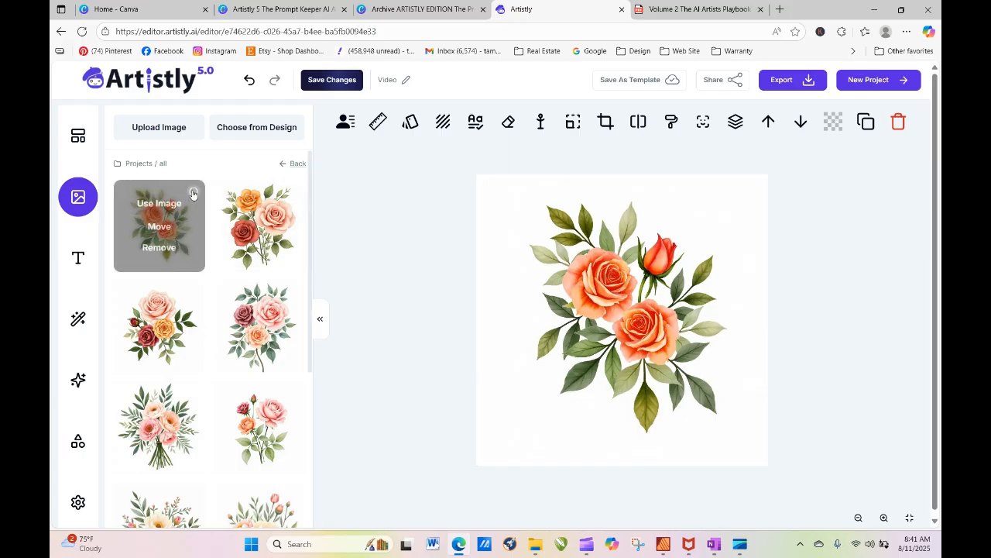
pyautogui.click(193, 193)
pyautogui.click(369, 224)
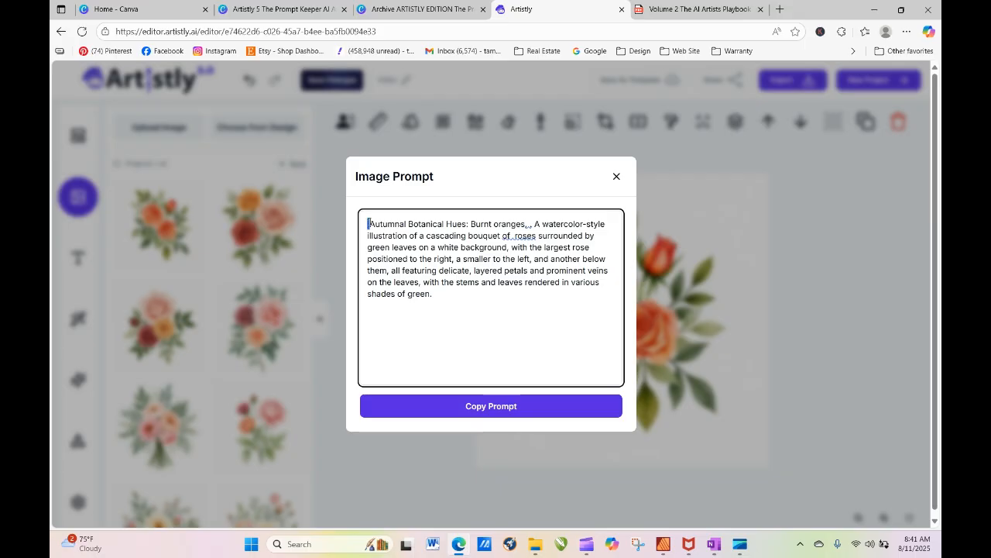
pyautogui.click(491, 405)
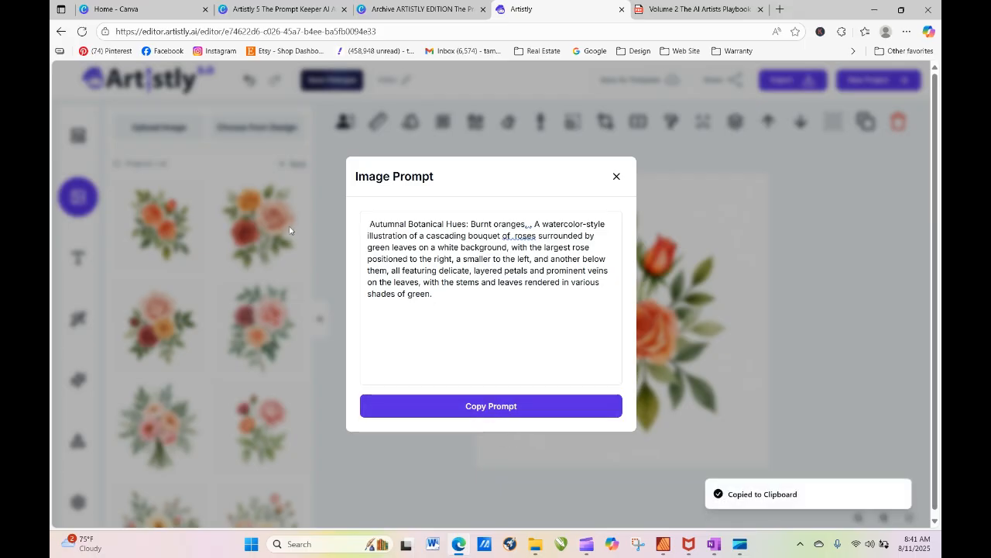
# Glance at the AI Artists Playbook PDF, then close the Archive ARTISTLY EDITION Prompt Keeper design.
pyautogui.click(673, 10)
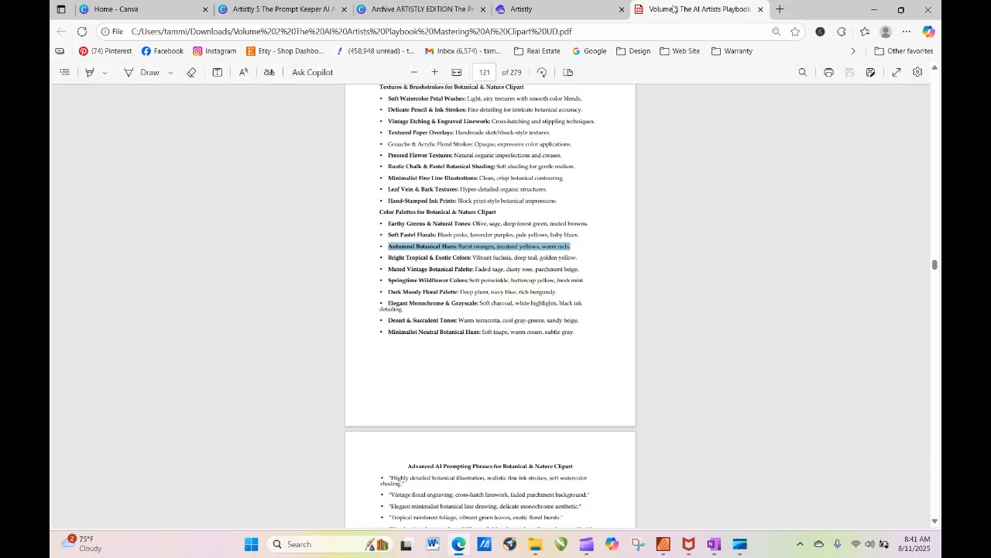
pyautogui.click(426, 10)
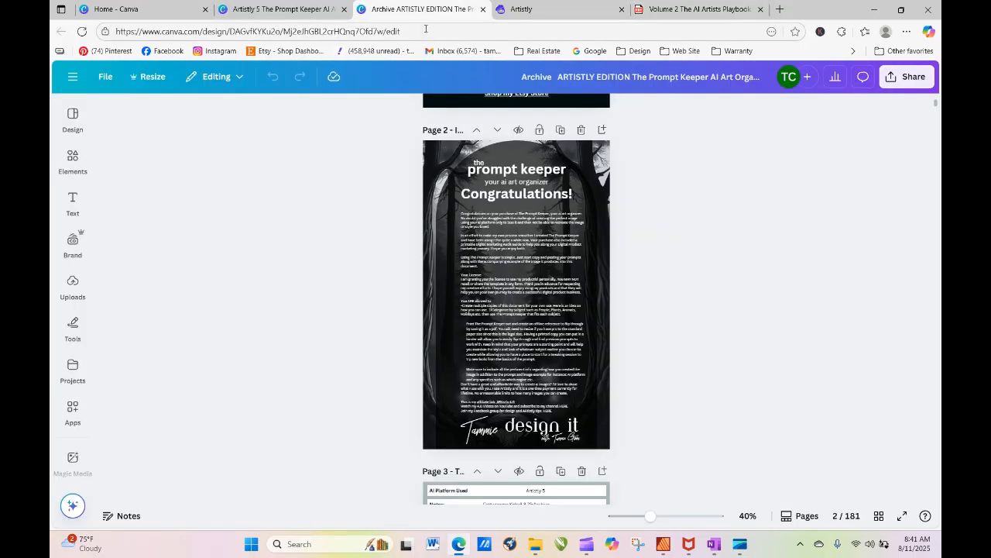
pyautogui.click(483, 10)
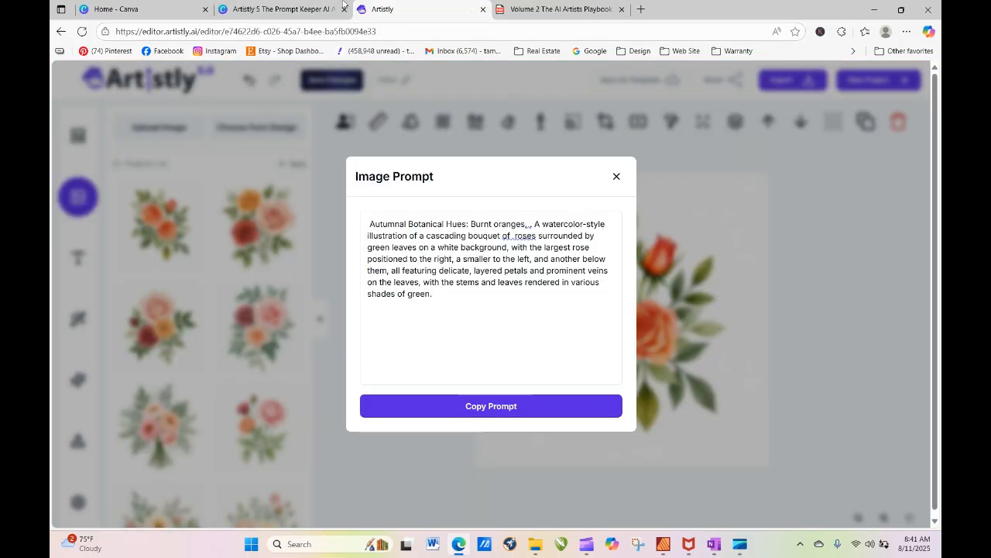
# In the Canva Prompt Keeper design, replace the olive branch row's prompt on page 4 with the copied rose prompt and set its font size to 9.2.
pyautogui.click(294, 9)
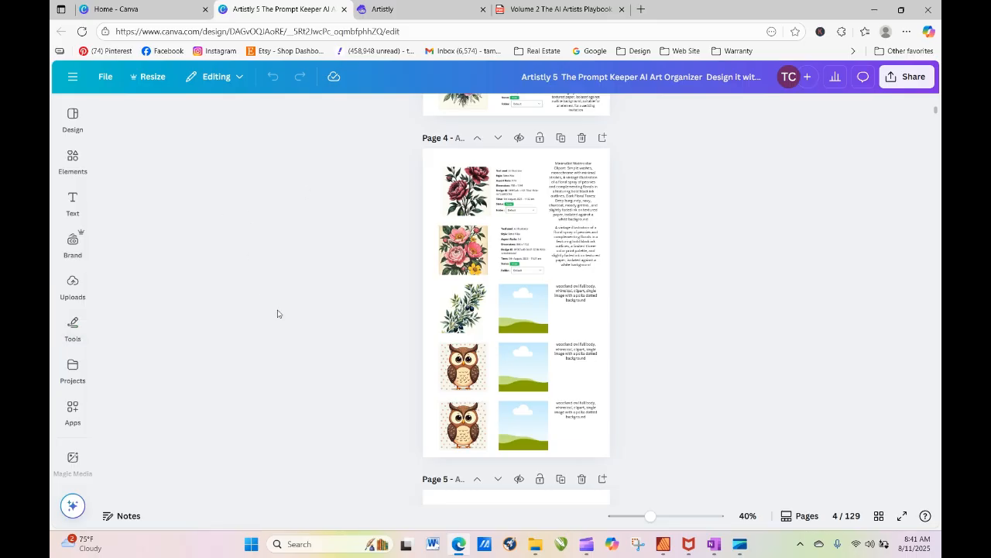
pyautogui.moveTo(650, 517); pyautogui.dragTo(677, 527)
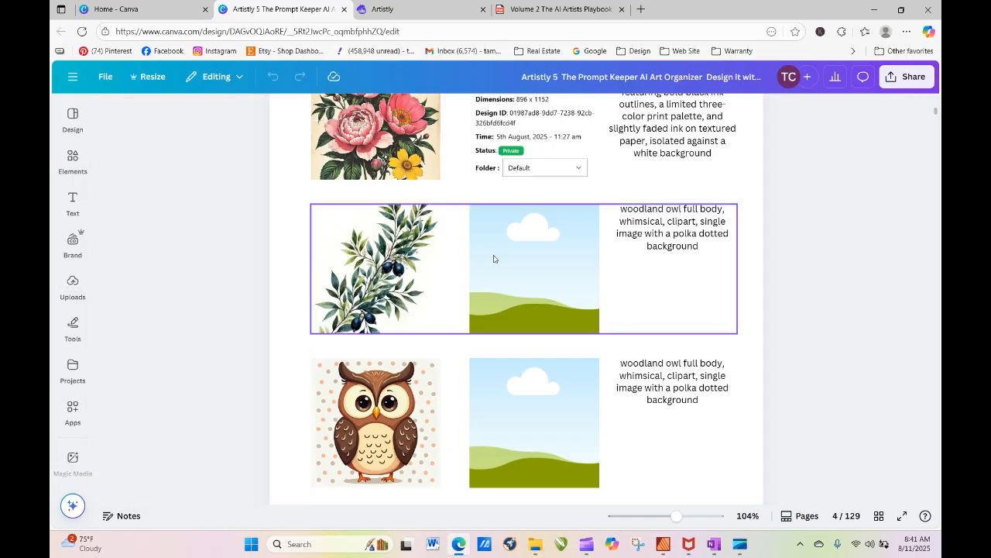
pyautogui.click(663, 234)
pyautogui.doubleClick(663, 234)
pyautogui.rightClick(662, 232)
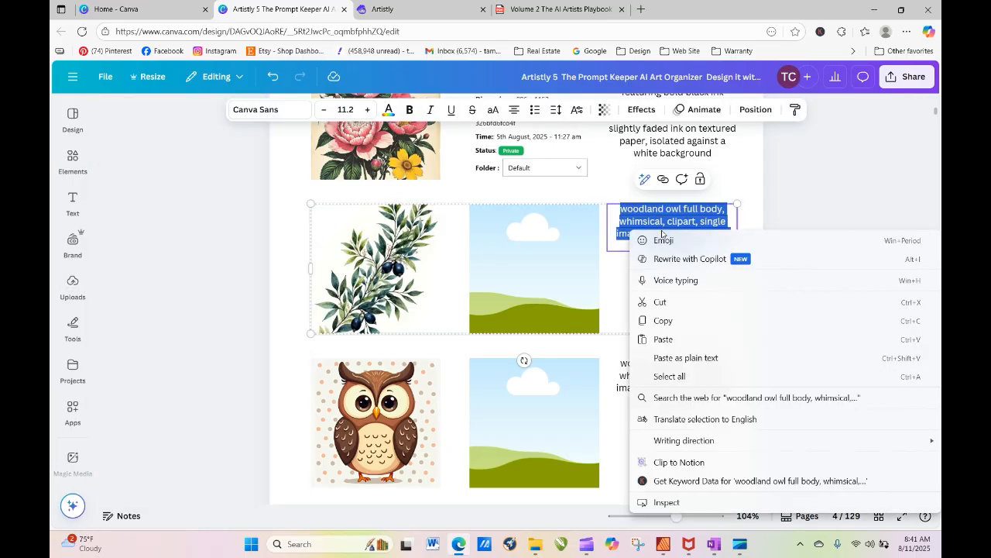
pyautogui.click(663, 339)
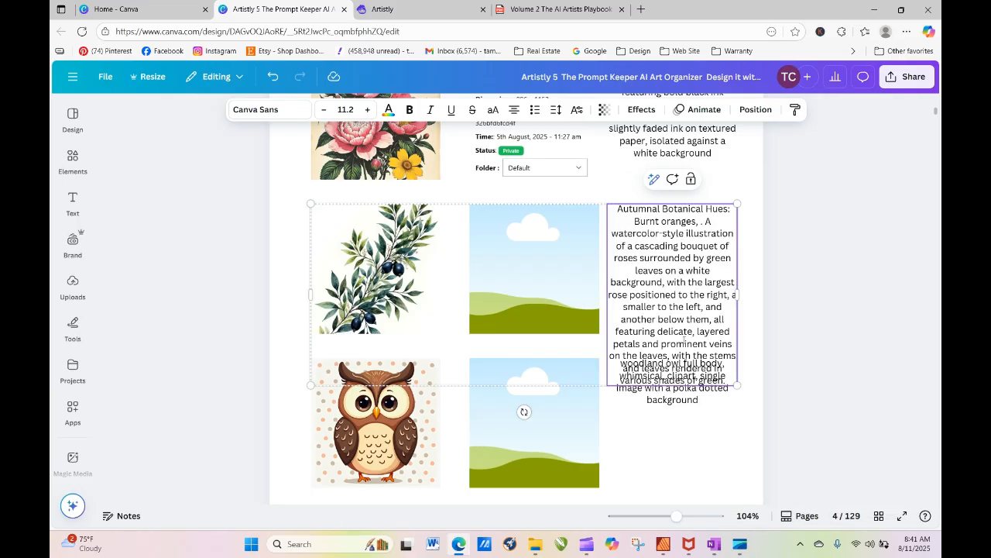
pyautogui.click(324, 109)
pyautogui.click(323, 110)
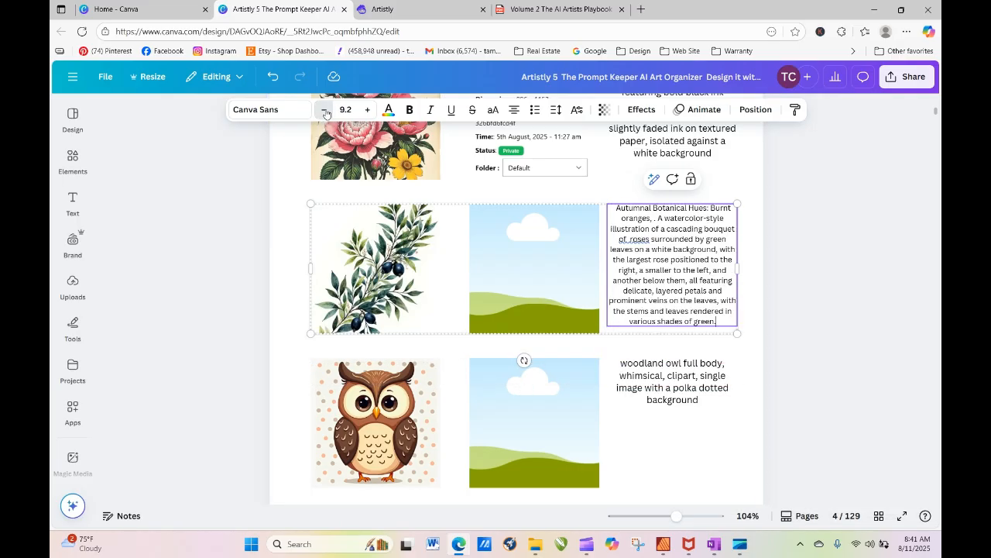
# Switch to Artistly, dismiss the image prompt, and copy the orange rose bouquet image from the canvas.
pyautogui.click(433, 11)
pyautogui.click(616, 177)
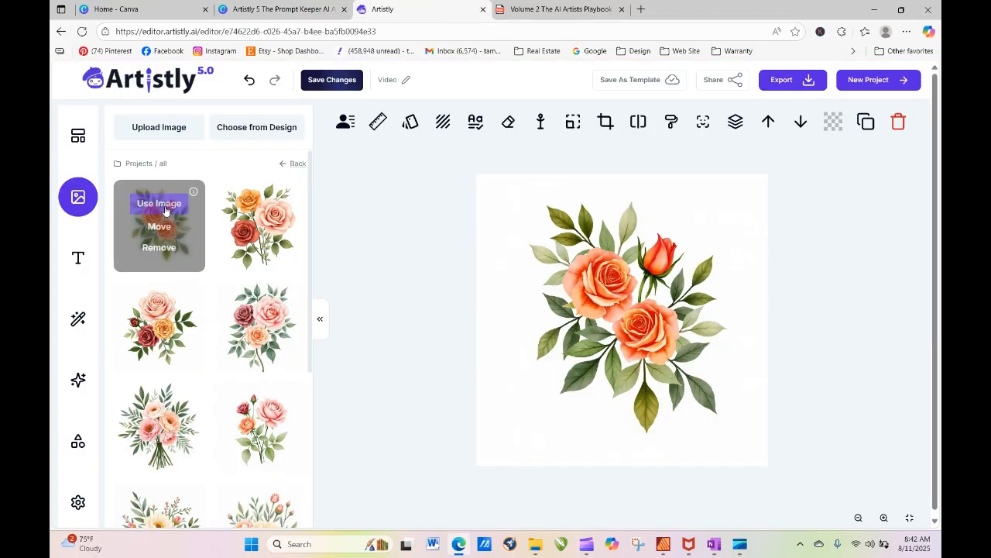
pyautogui.rightClick(608, 287)
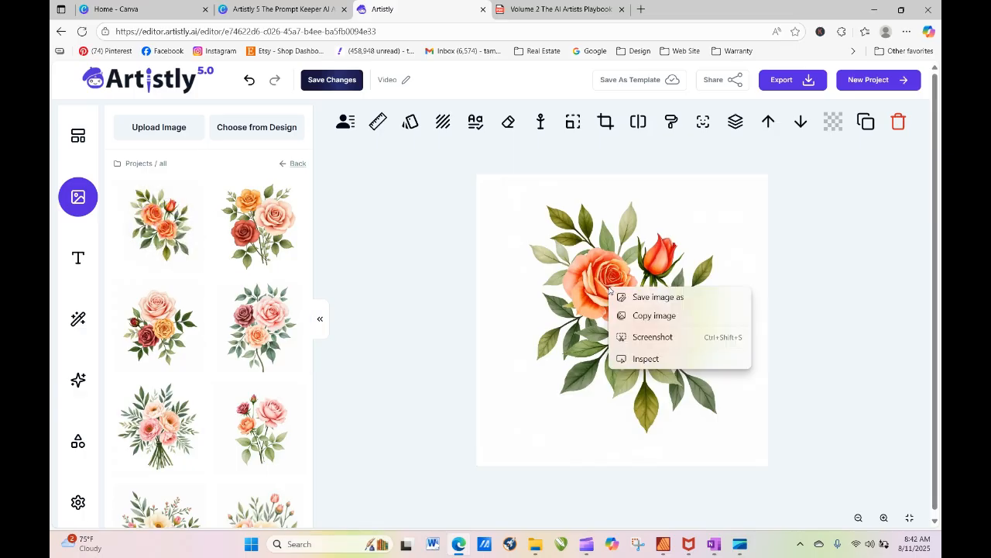
pyautogui.click(647, 317)
pyautogui.click(558, 9)
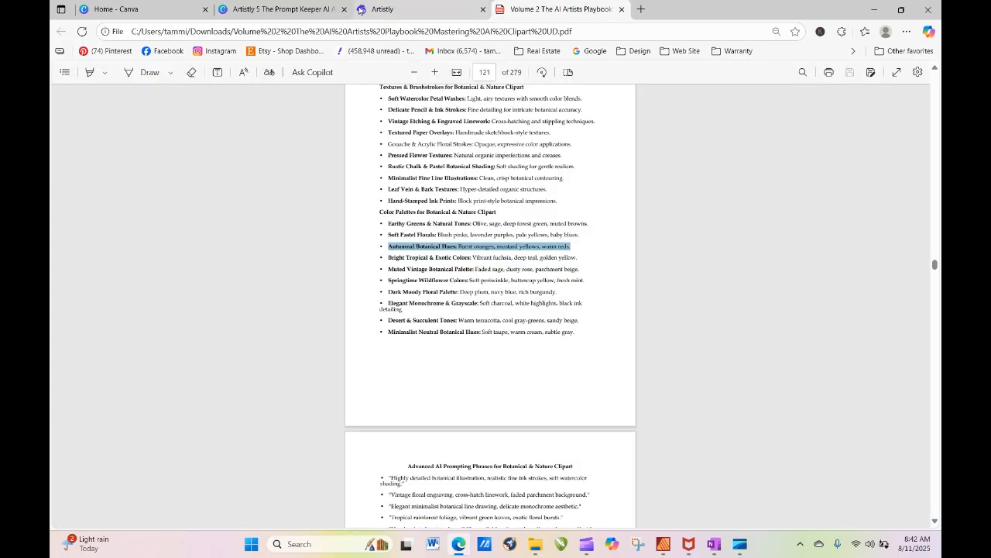
# Return to the Canva Prompt Keeper design, paste the copied image onto page 4, and place it in the middle frame of the olive branch row.
pyautogui.click(293, 10)
pyautogui.rightClick(563, 239)
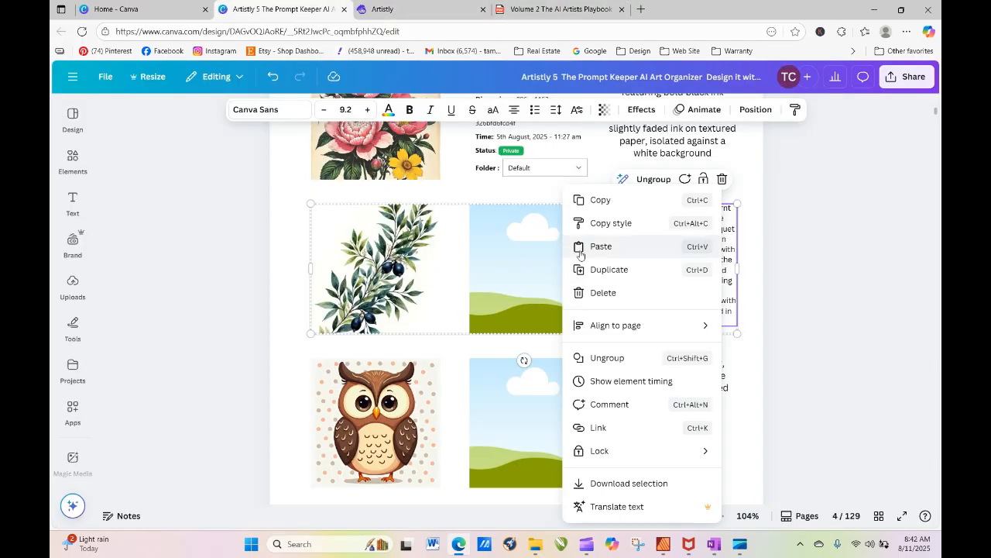
pyautogui.click(596, 245)
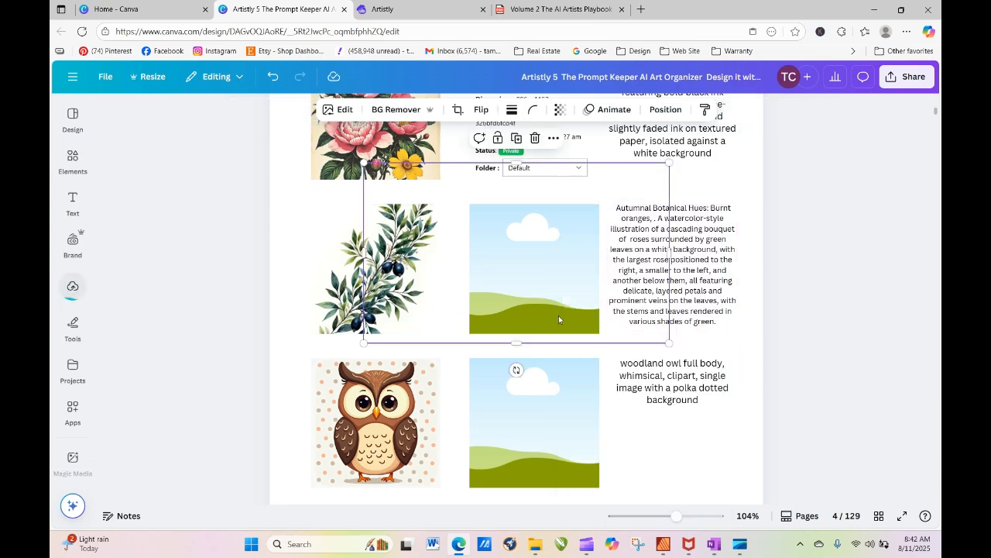
pyautogui.moveTo(559, 315); pyautogui.dragTo(356, 395)
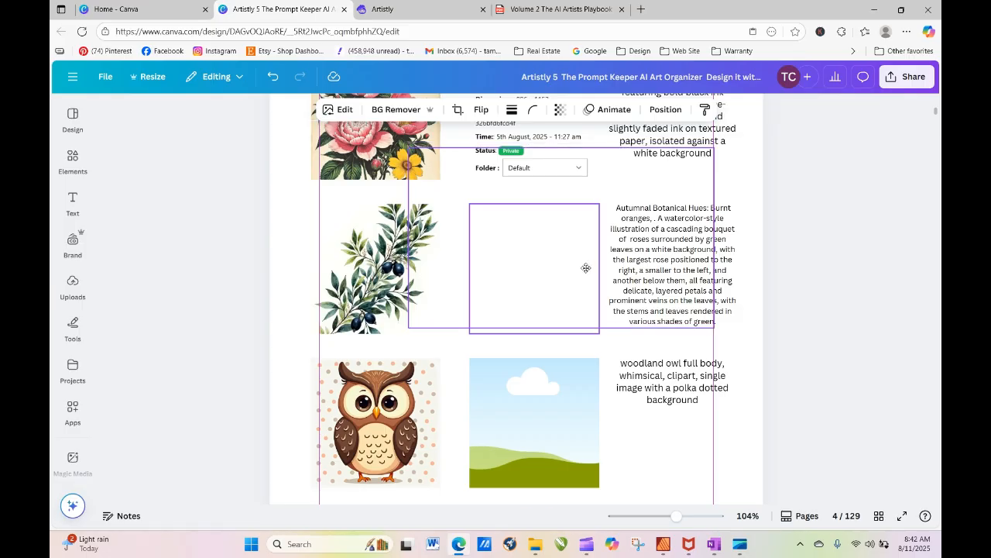
pyautogui.click(582, 279)
pyautogui.click(73, 286)
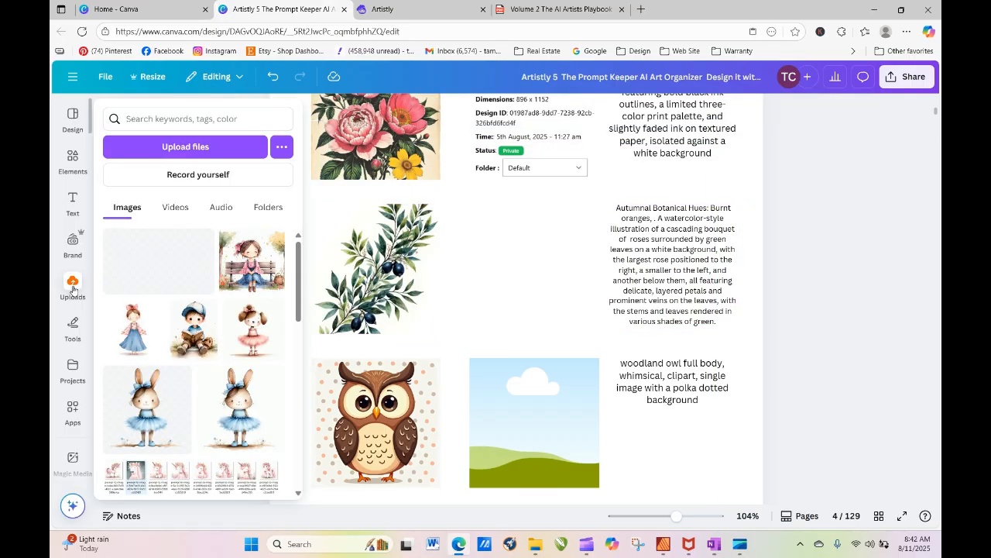
pyautogui.click(178, 266)
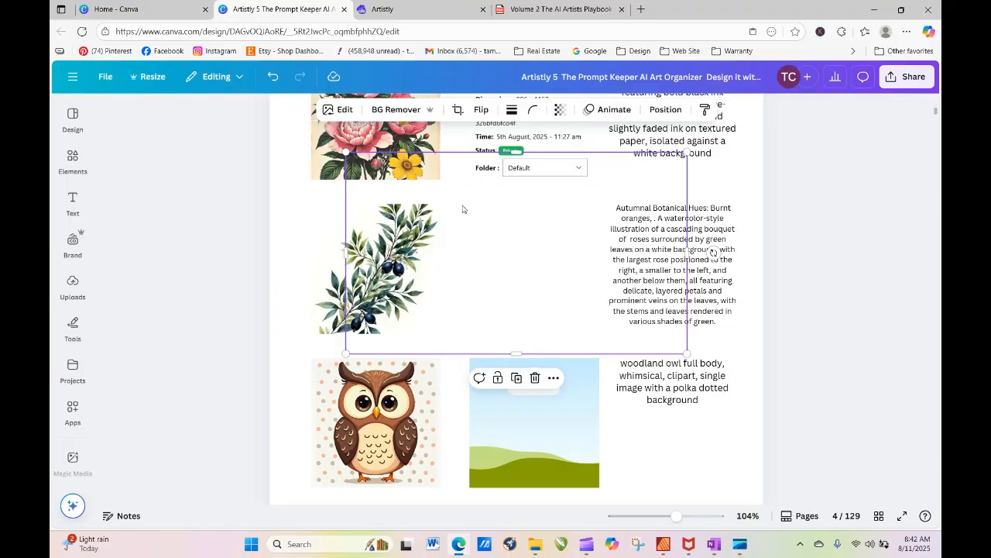
pyautogui.moveTo(478, 233); pyautogui.dragTo(50, 209)
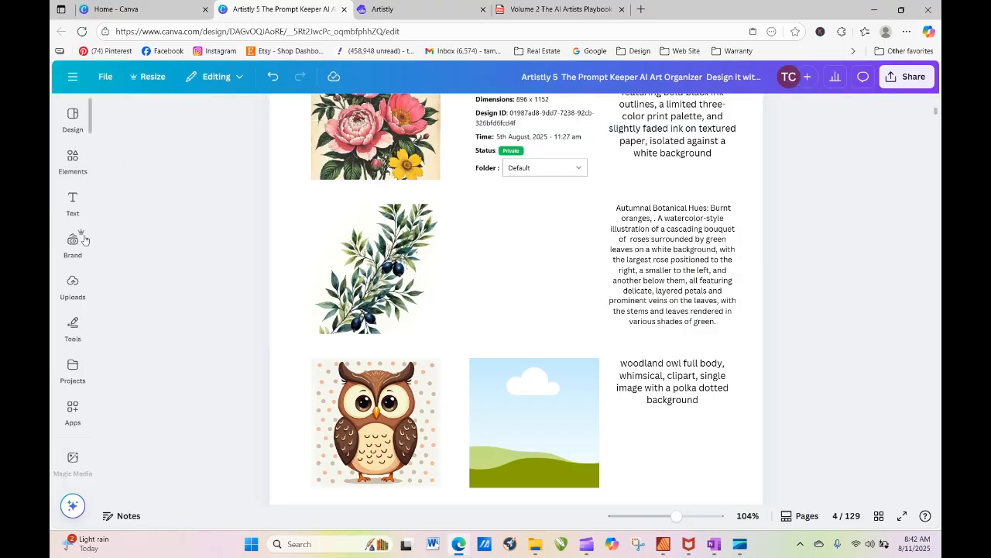
# Upload the rose bouquet image named Video from Downloads and place it in the olive branch's frame on page 4.
pyautogui.click(72, 285)
pyautogui.click(203, 155)
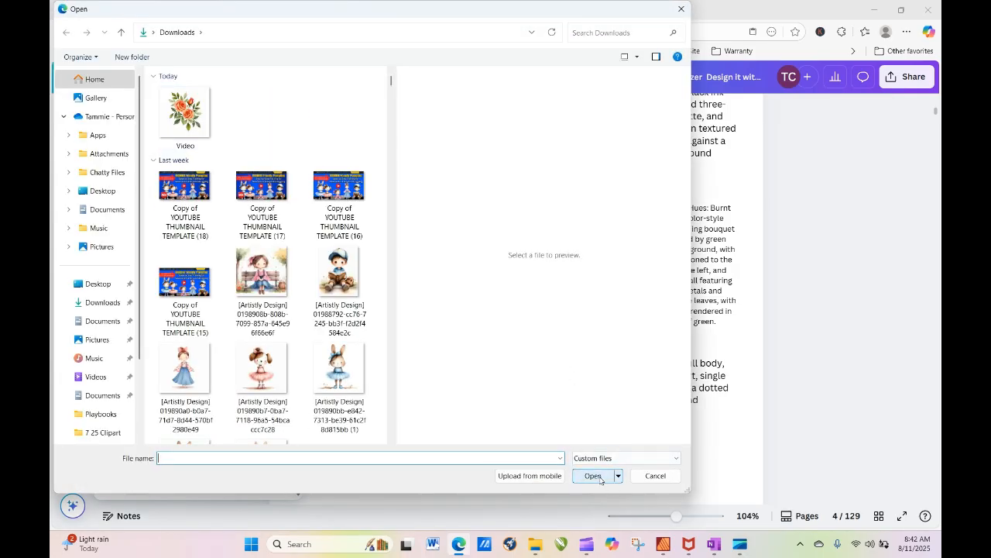
pyautogui.click(184, 113)
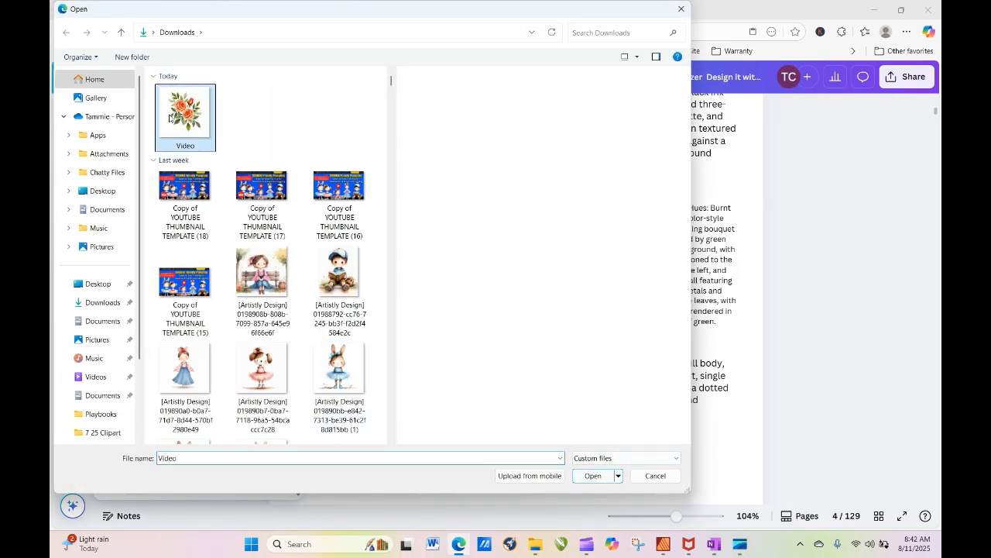
pyautogui.click(594, 475)
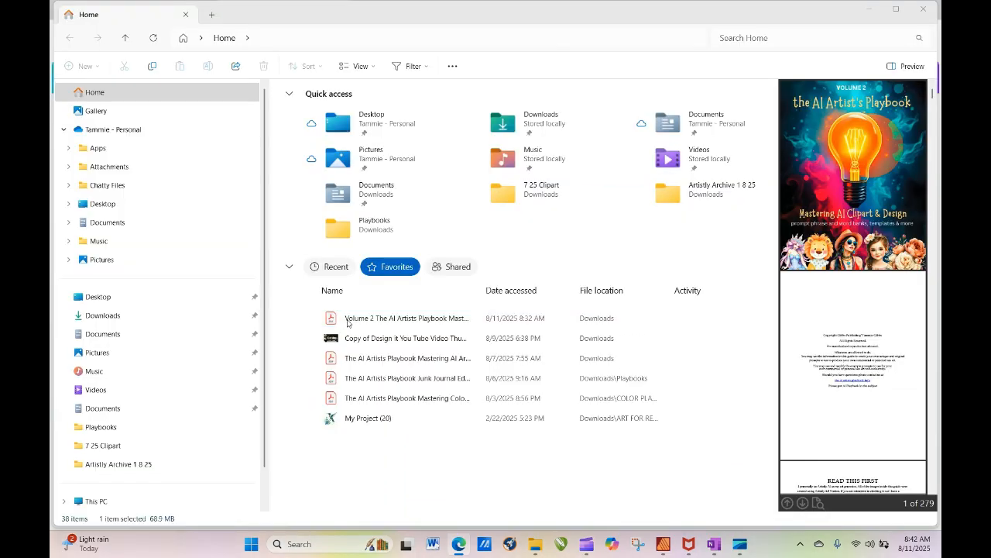
pyautogui.click(527, 542)
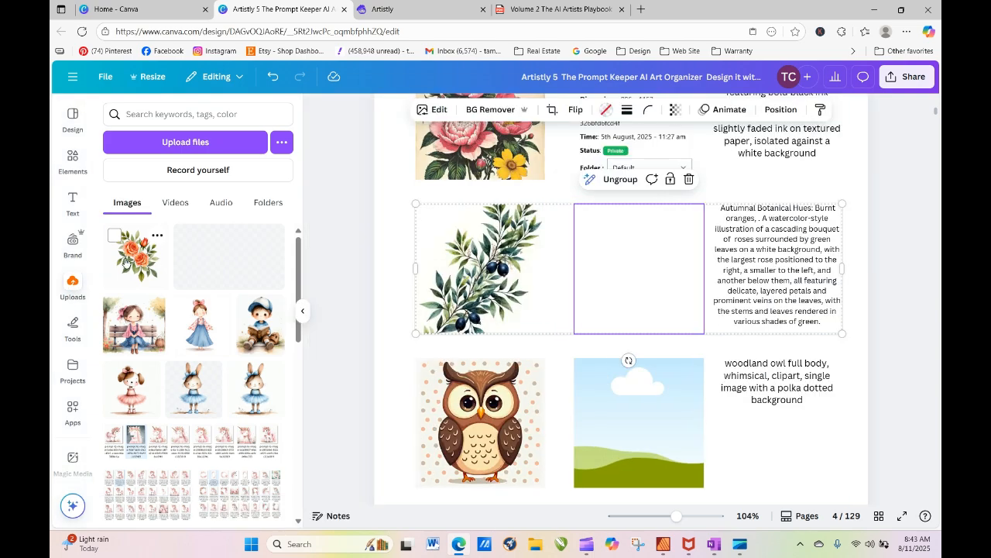
pyautogui.moveTo(146, 268); pyautogui.dragTo(480, 267)
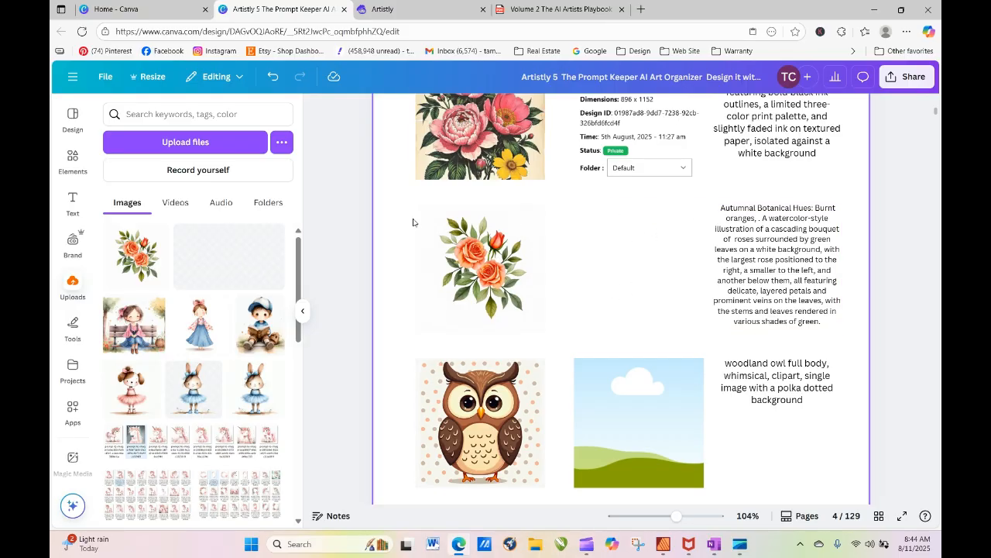
# Add body text reading "Advanced" and position it between the rose image and its prompt, near the top of the row.
pyautogui.click(72, 203)
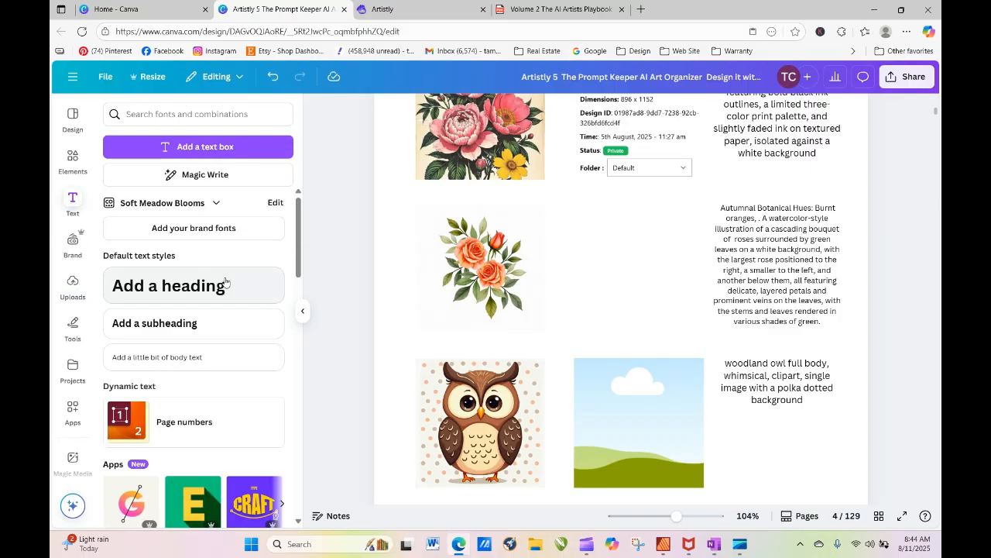
pyautogui.click(189, 357)
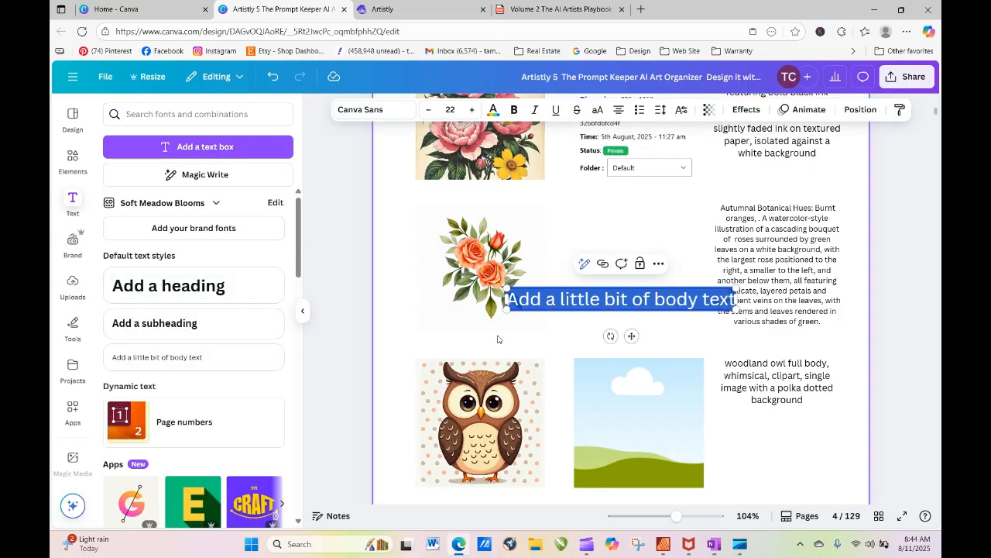
pyautogui.write('Ad')
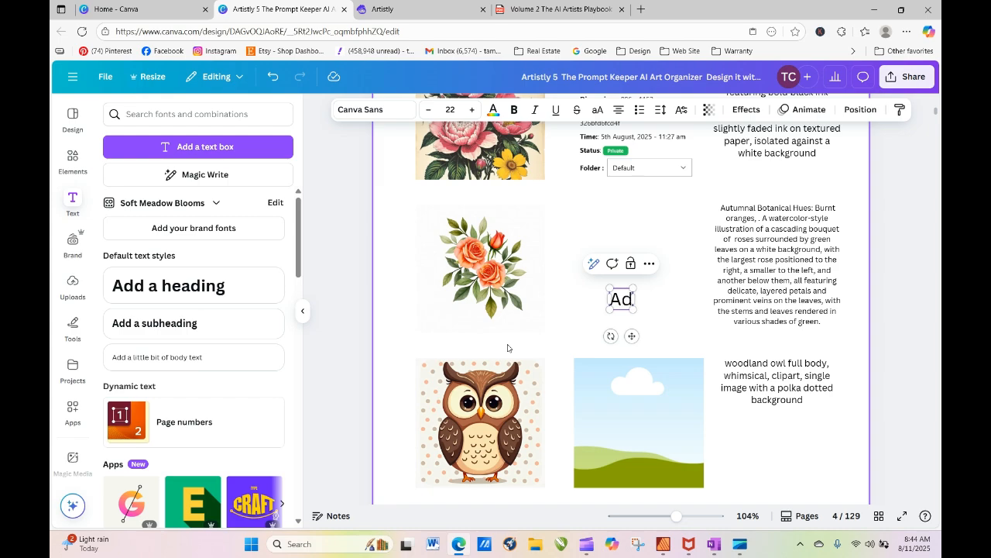
pyautogui.write('vanc')
pyautogui.press('BackSpace')
pyautogui.press('BackSpace')
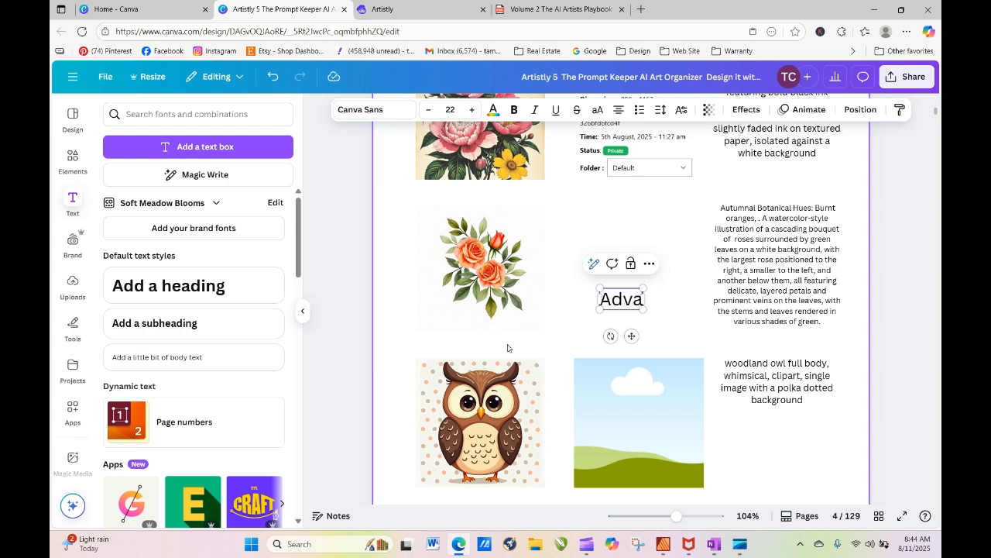
pyautogui.write('nced')
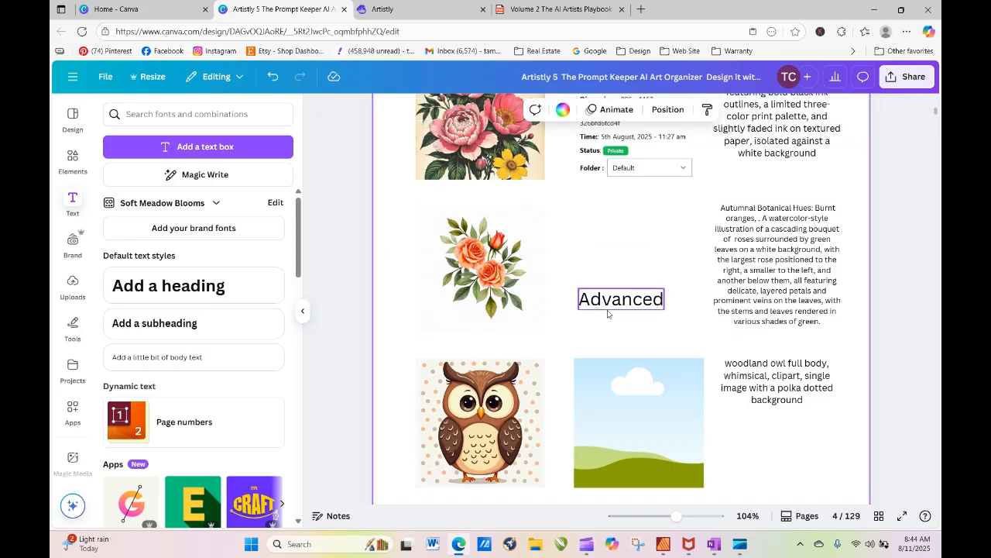
pyautogui.moveTo(622, 303); pyautogui.dragTo(630, 232)
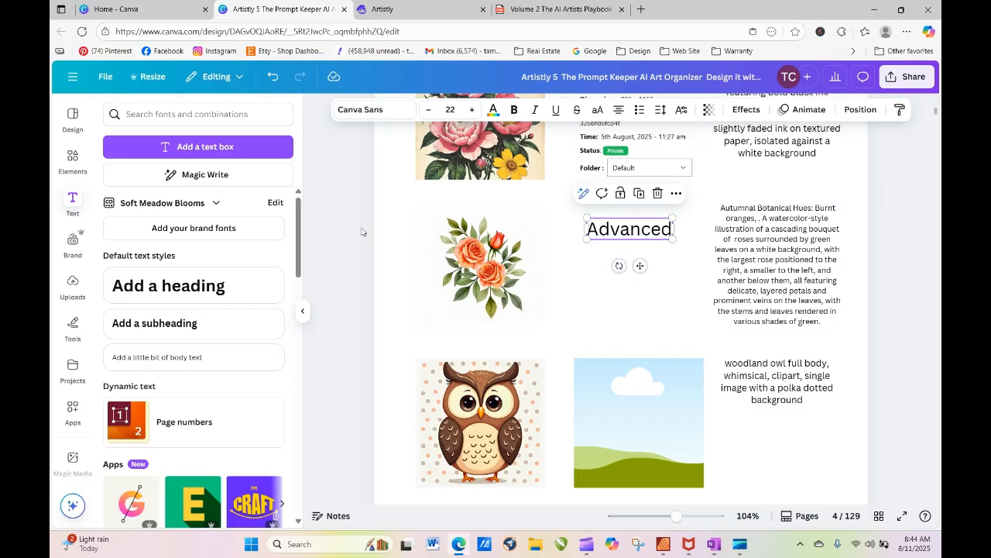
pyautogui.click(325, 250)
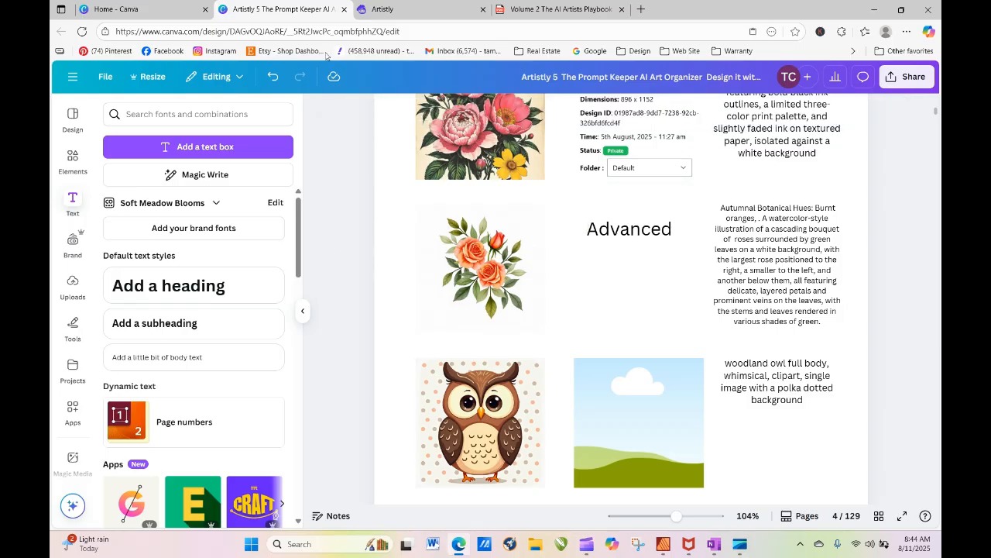
# Switch to Artistly and review the orange rose bouquet's stored image prompt, then close it.
pyautogui.click(416, 10)
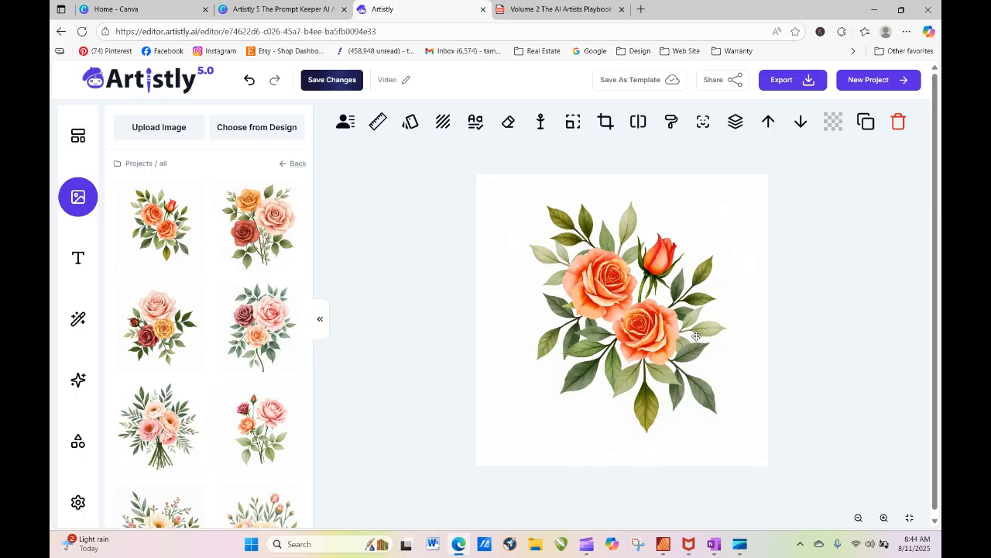
pyautogui.moveTo(160, 199)
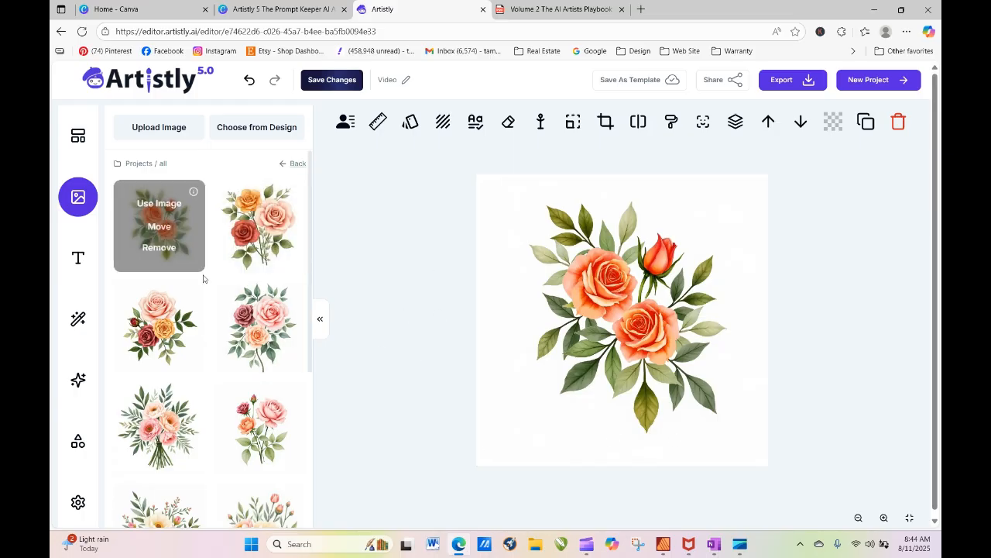
pyautogui.moveTo(283, 203)
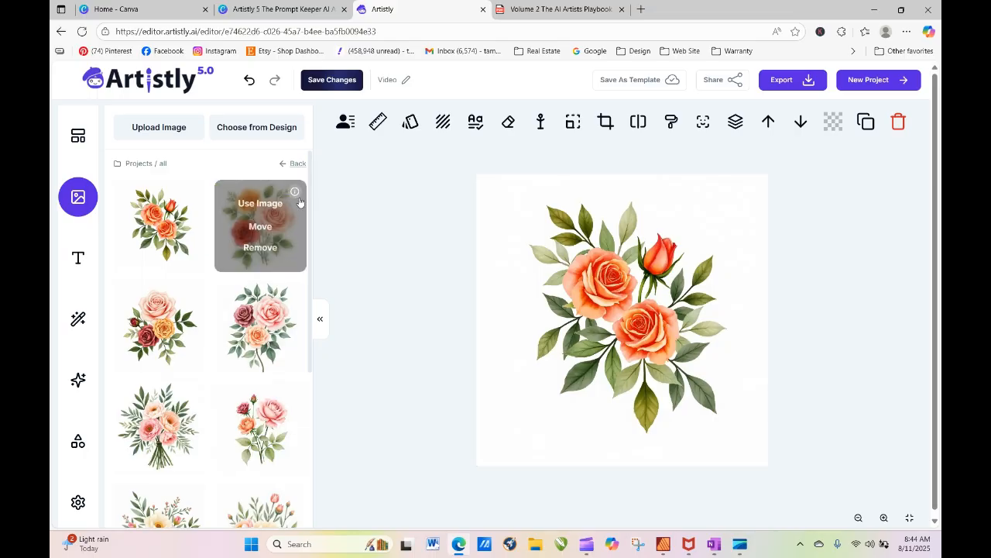
pyautogui.click(194, 193)
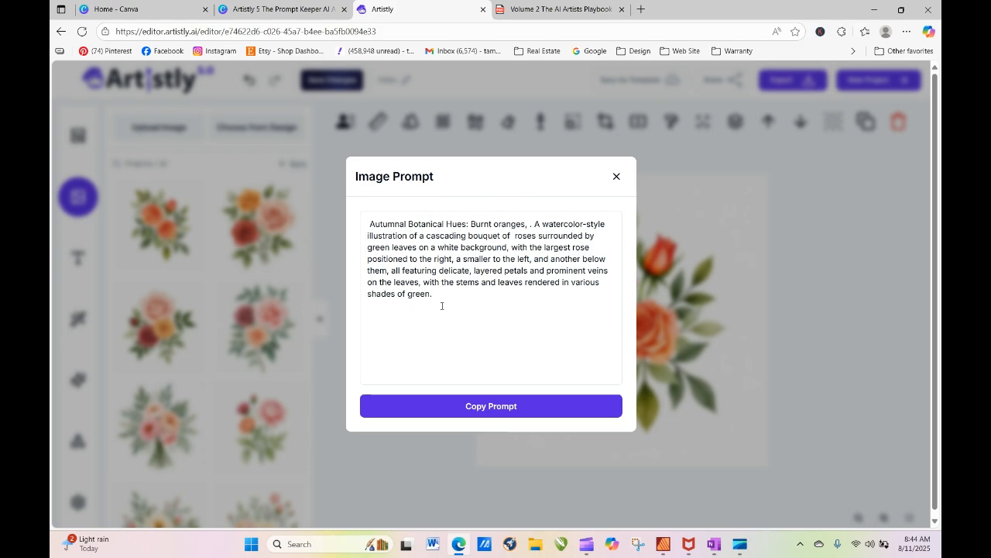
pyautogui.click(617, 179)
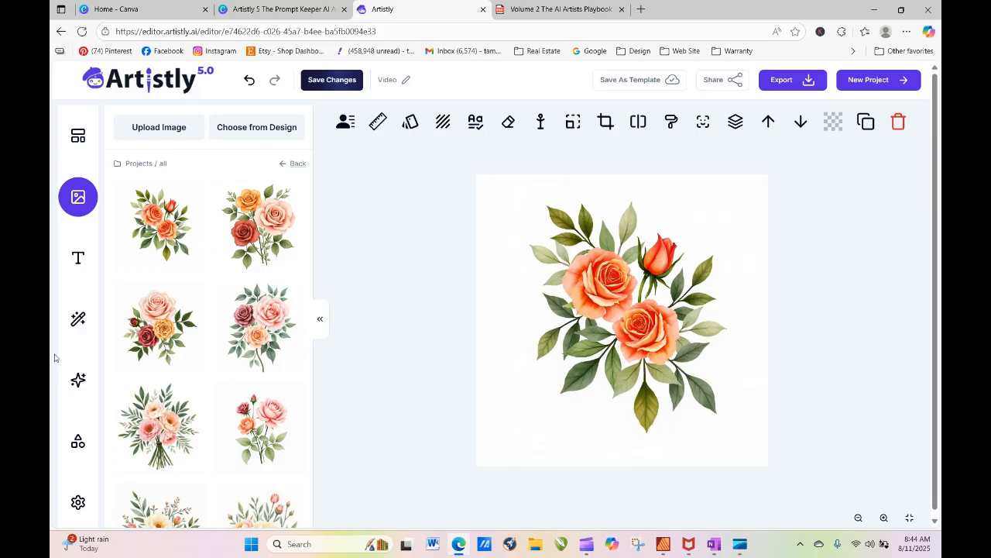
# Collapse and reopen the image library, return to the Projects folder list, and look through it to the end.
pyautogui.click(317, 325)
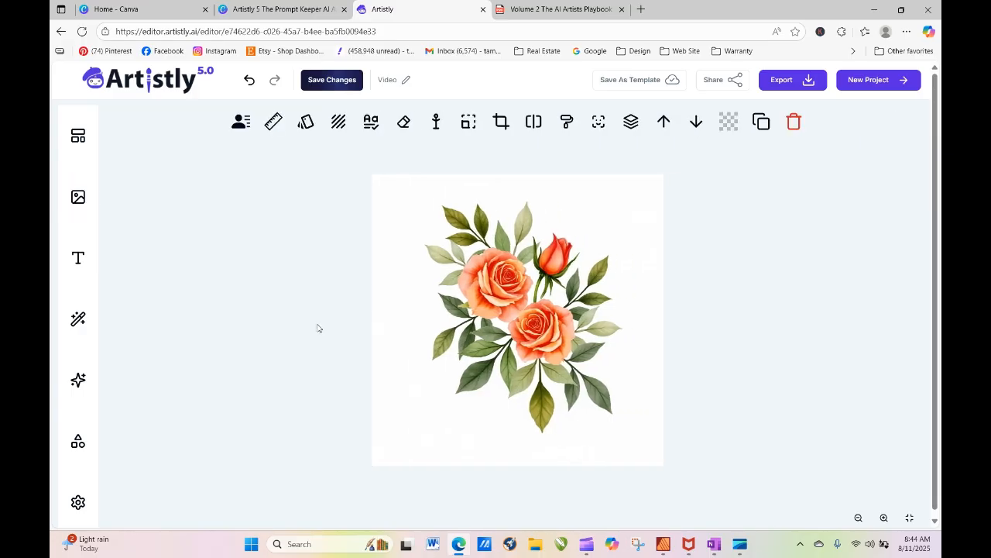
pyautogui.click(78, 197)
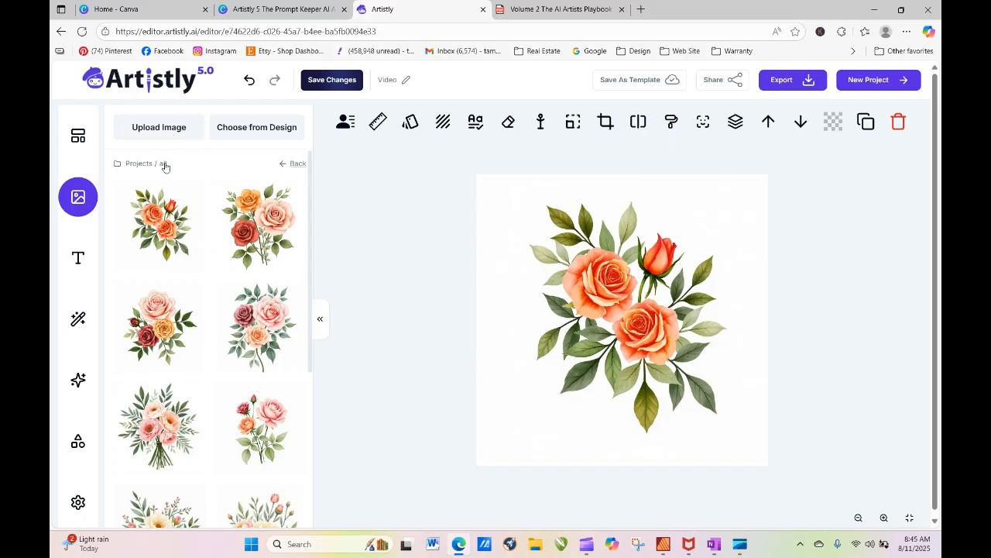
pyautogui.click(293, 164)
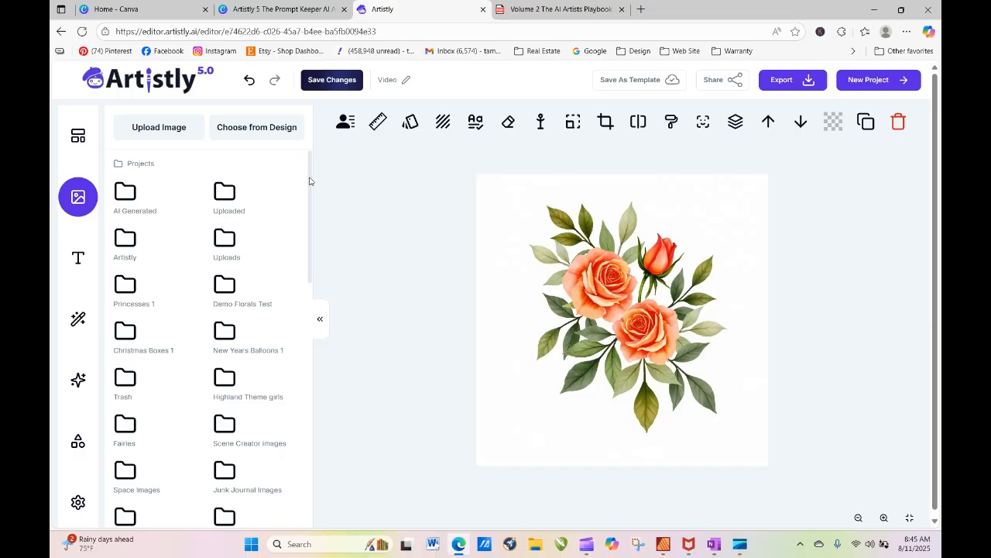
pyautogui.moveTo(310, 181); pyautogui.dragTo(337, 451)
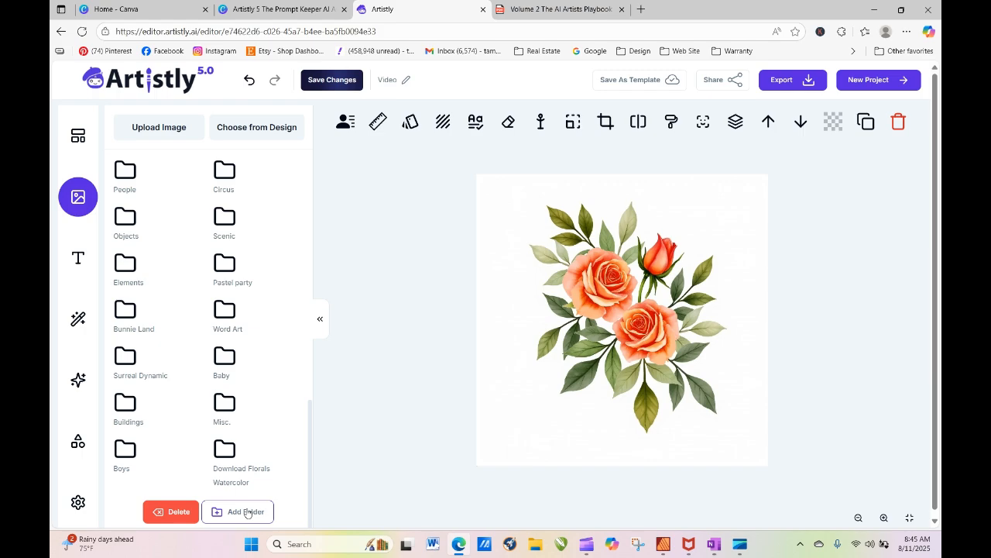
# Move the orange rose bouquet, first image in the AI Generated folder, to the Demo Florals Test folder.
pyautogui.moveTo(310, 418); pyautogui.dragTo(309, 155)
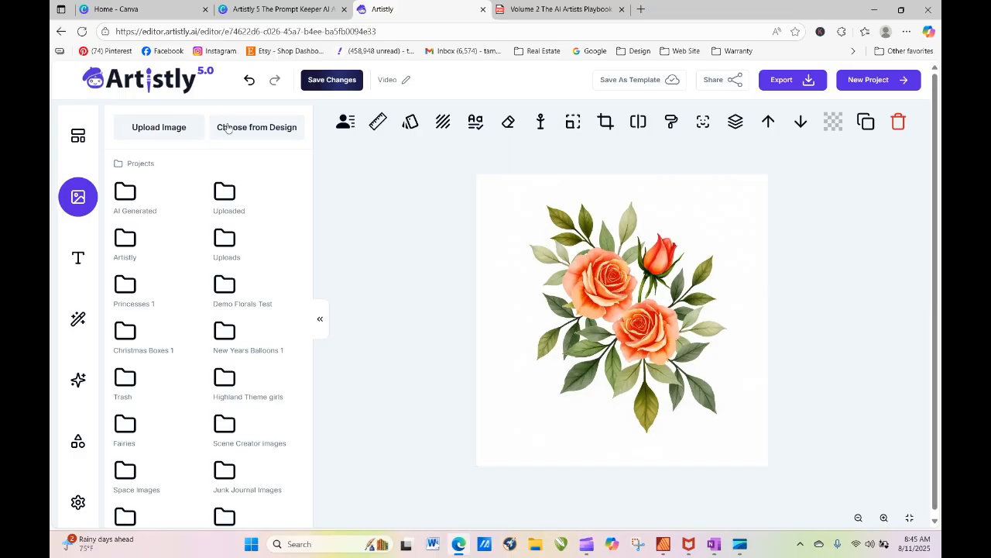
pyautogui.click(131, 205)
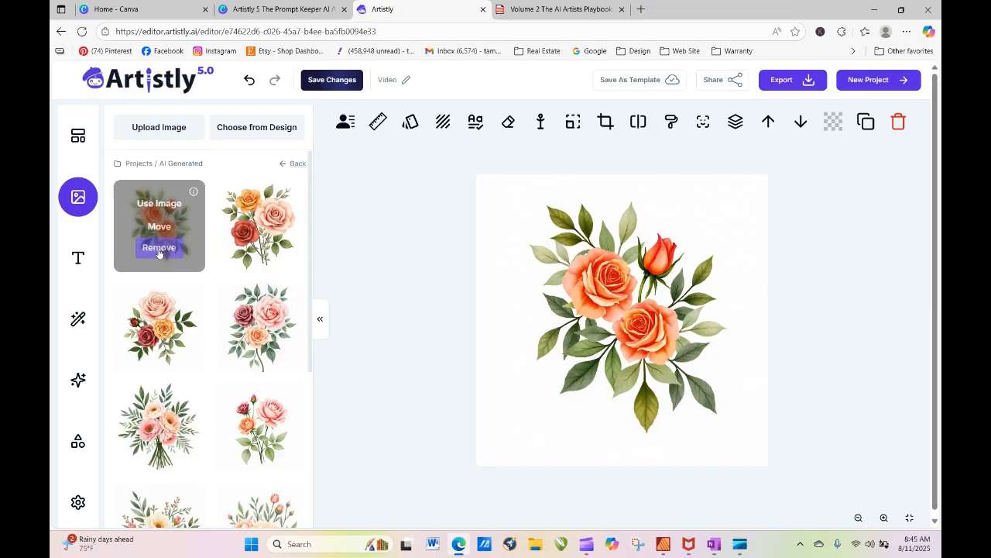
pyautogui.click(160, 227)
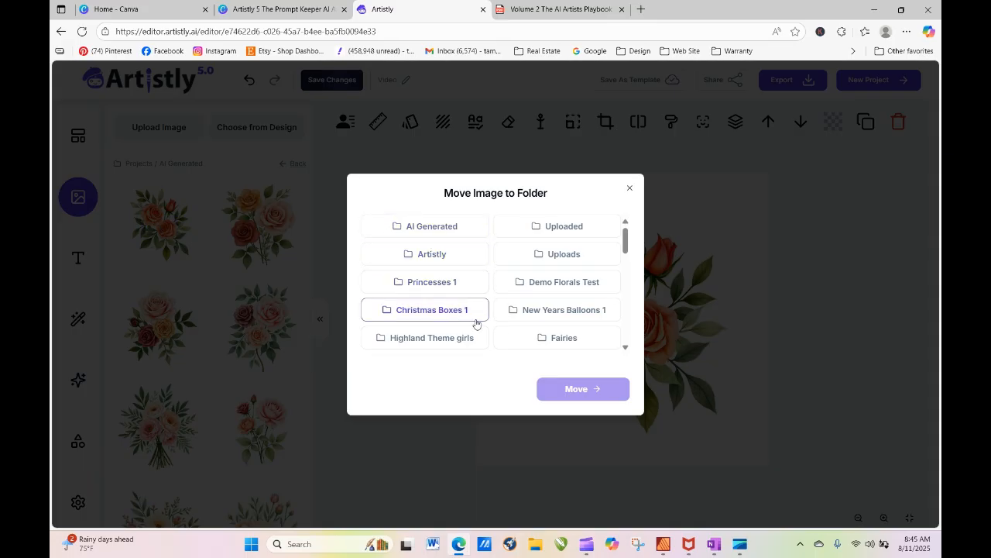
pyautogui.click(580, 284)
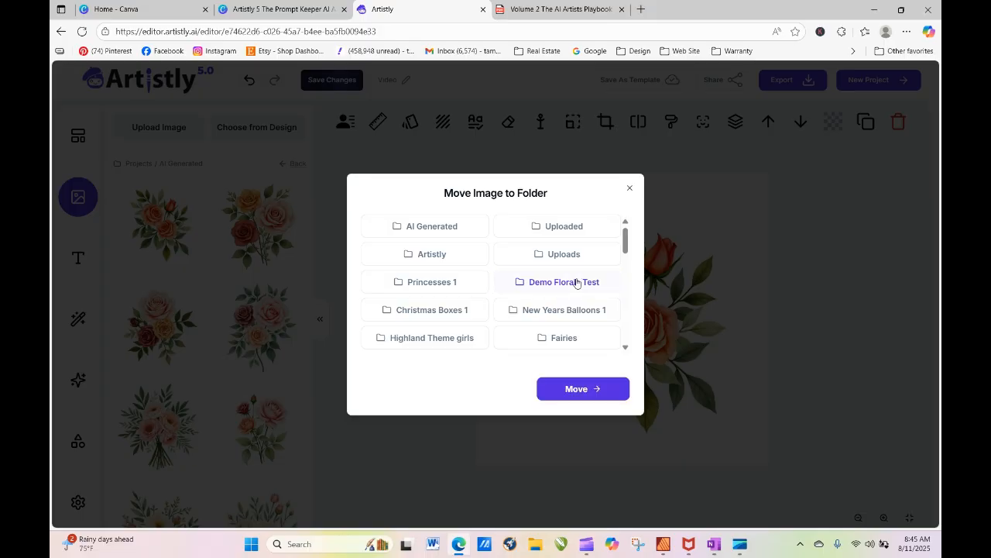
pyautogui.click(580, 389)
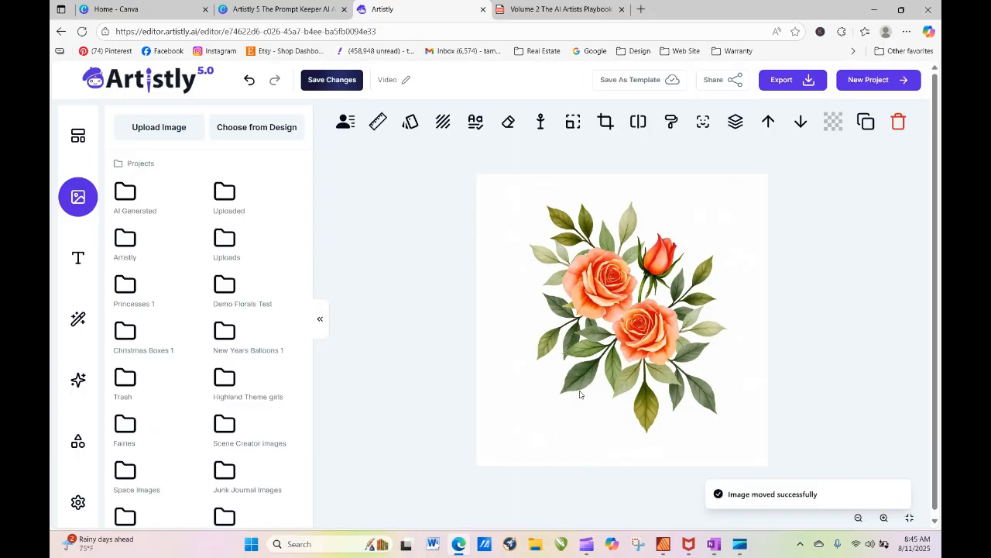
# Check the moved rose bouquet in the Demo Florals Test folder, then return to the Projects folder list.
pyautogui.click(234, 289)
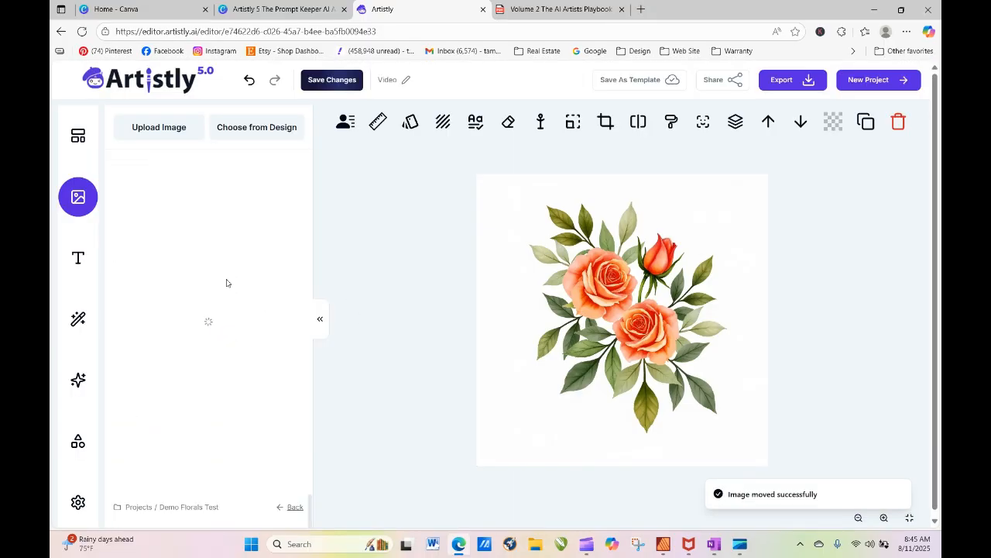
pyautogui.moveTo(167, 263)
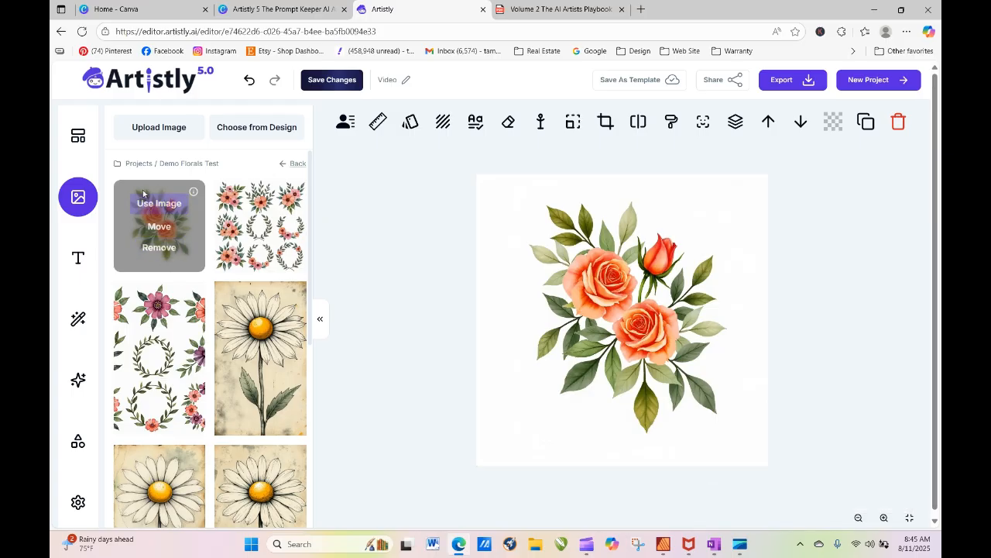
pyautogui.moveTo(289, 234)
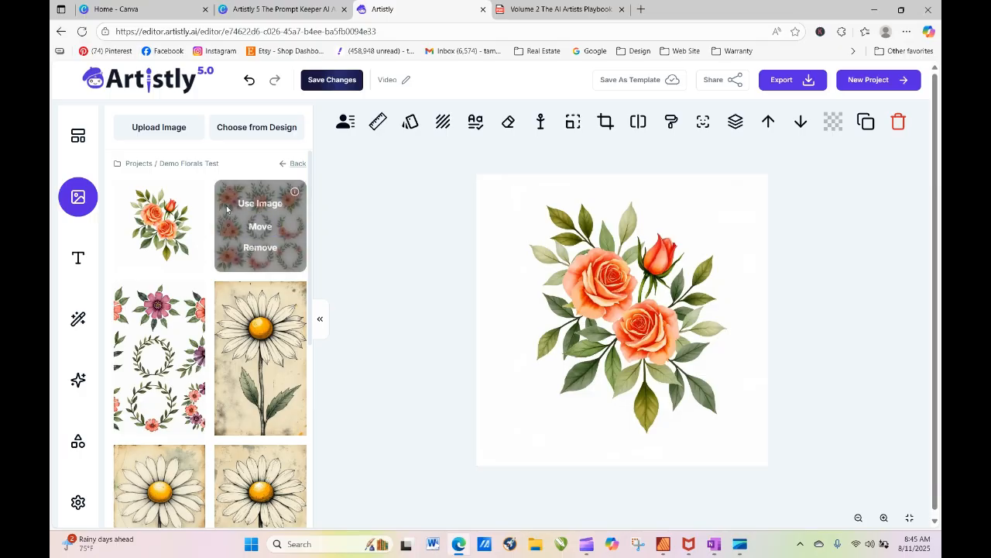
pyautogui.click(299, 165)
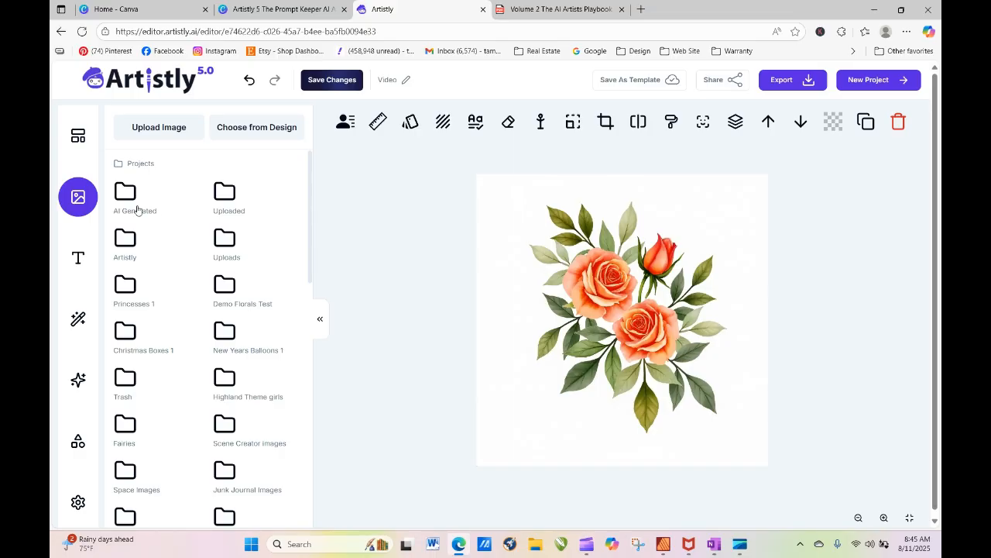
# Look through the first three pages of images in the Demo Florals Test folder, then go back to the folder list.
pyautogui.click(242, 295)
pyautogui.moveTo(312, 190); pyautogui.dragTo(328, 479)
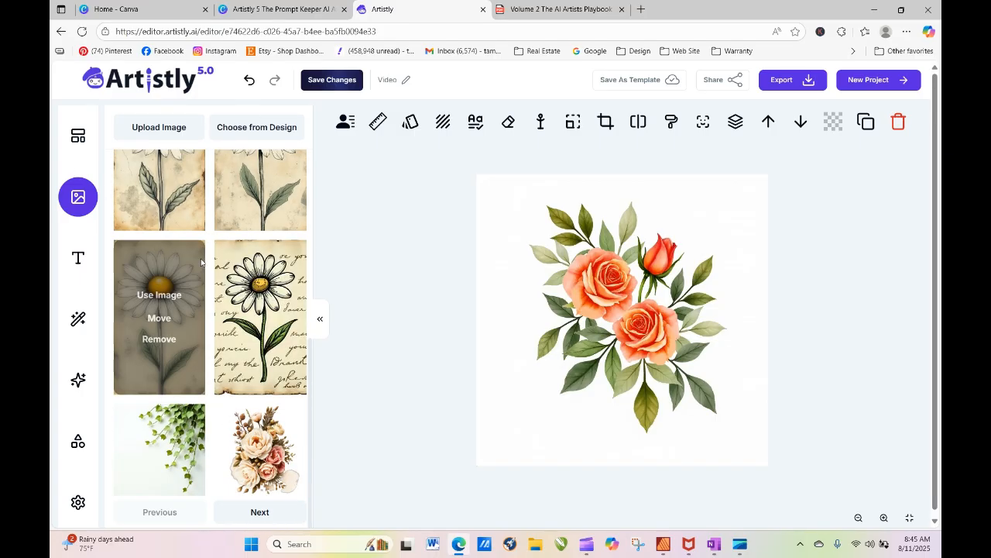
pyautogui.click(260, 512)
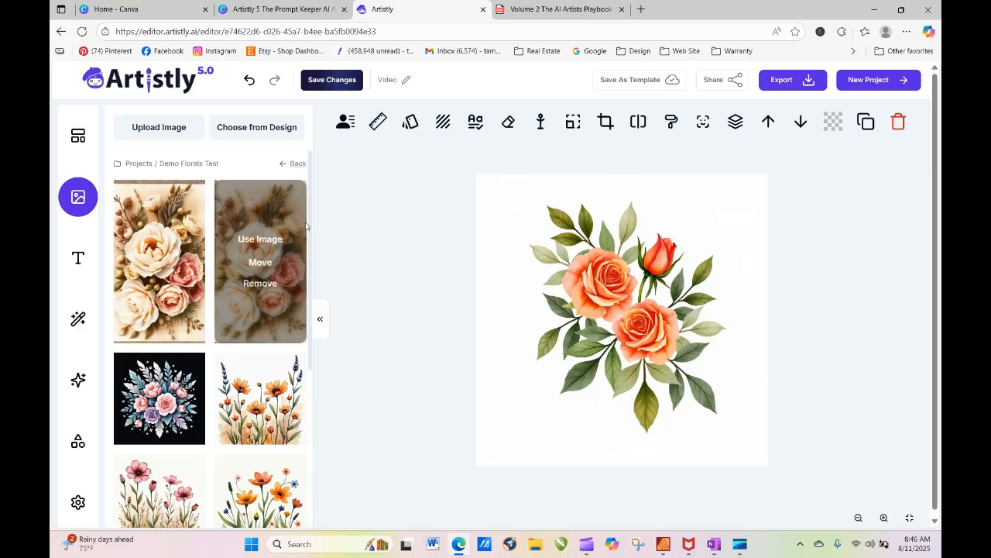
pyautogui.moveTo(309, 238); pyautogui.dragTo(322, 414)
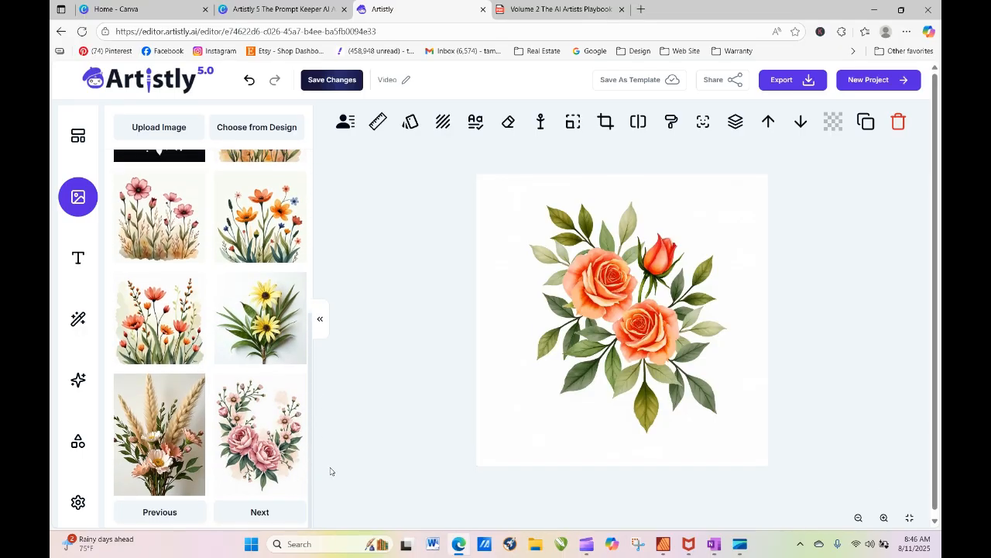
pyautogui.click(256, 514)
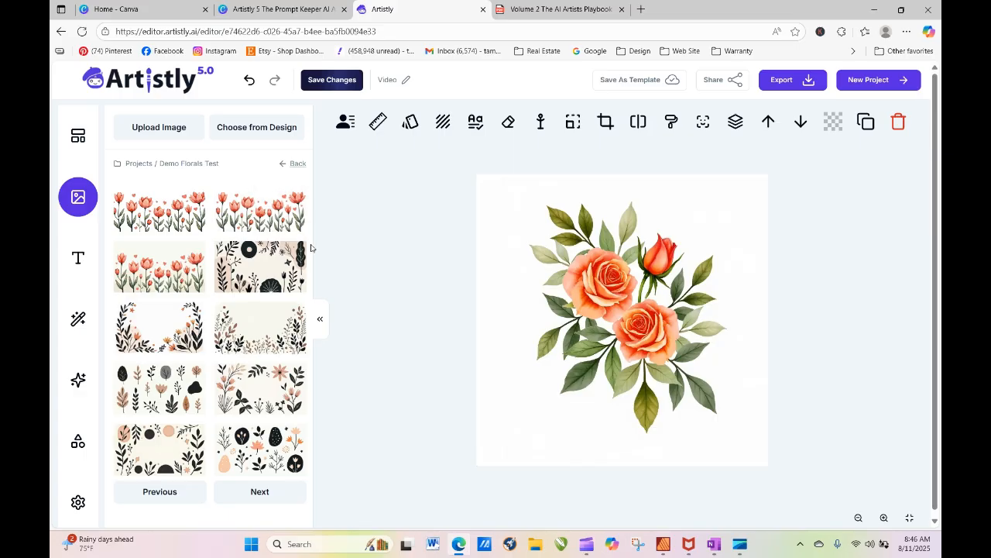
pyautogui.moveTo(253, 221)
pyautogui.click(296, 164)
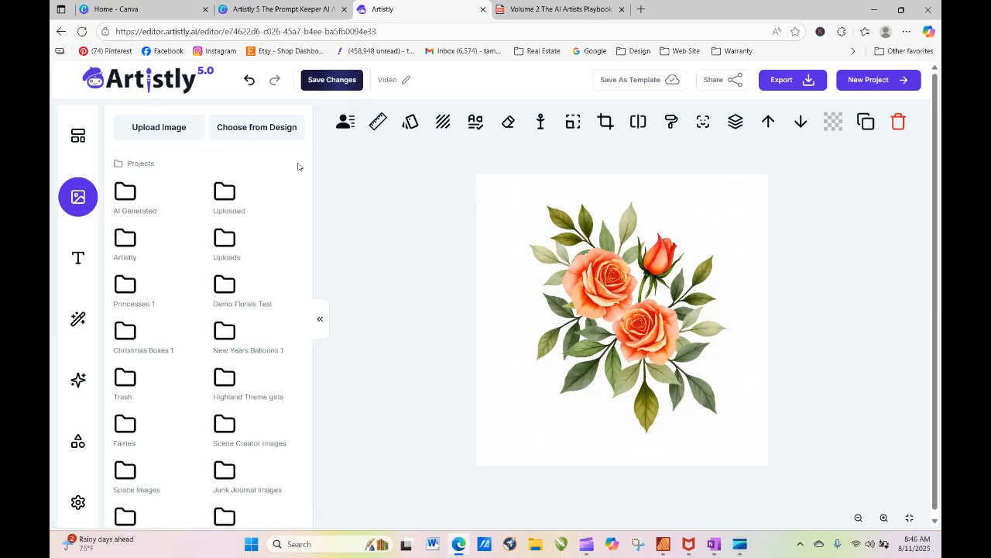
# Reopen Demo Florals Test and view its previous page, then look down the Projects folder list and collapse the library.
pyautogui.click(243, 300)
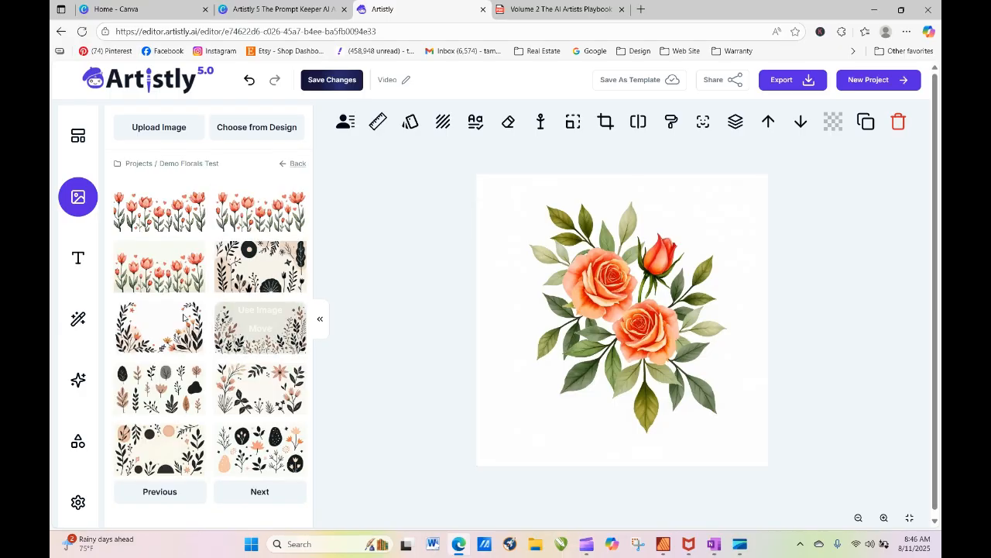
pyautogui.click(190, 495)
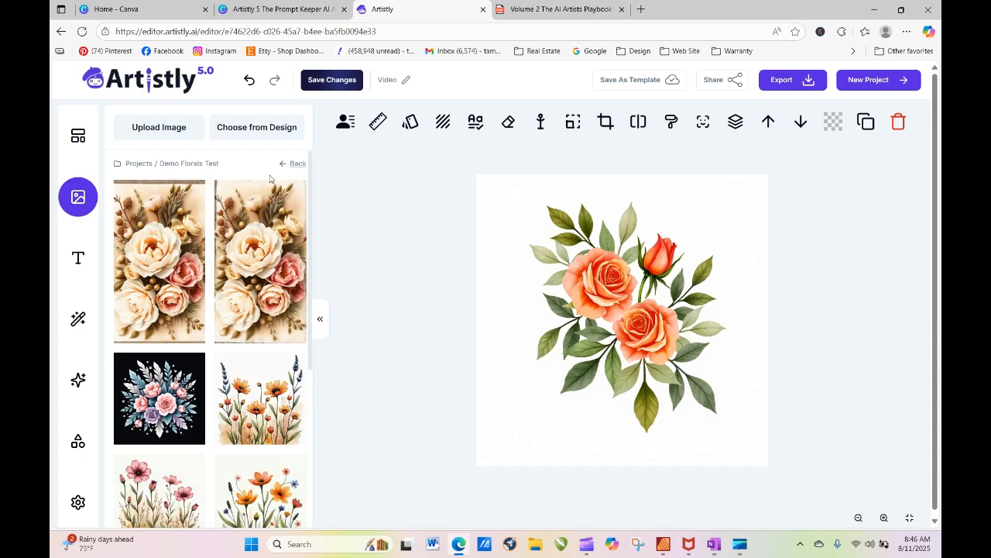
pyautogui.click(297, 163)
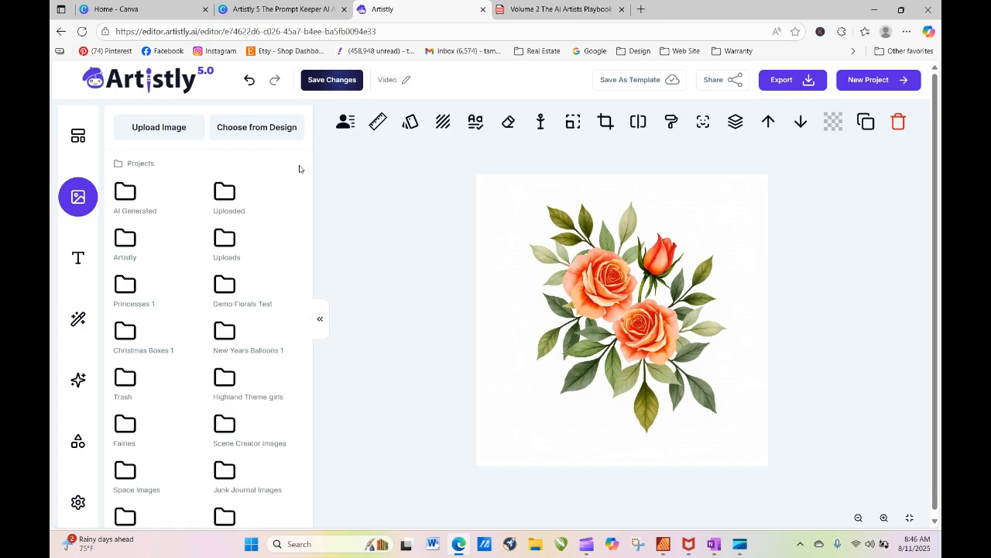
pyautogui.moveTo(310, 198); pyautogui.dragTo(303, 178)
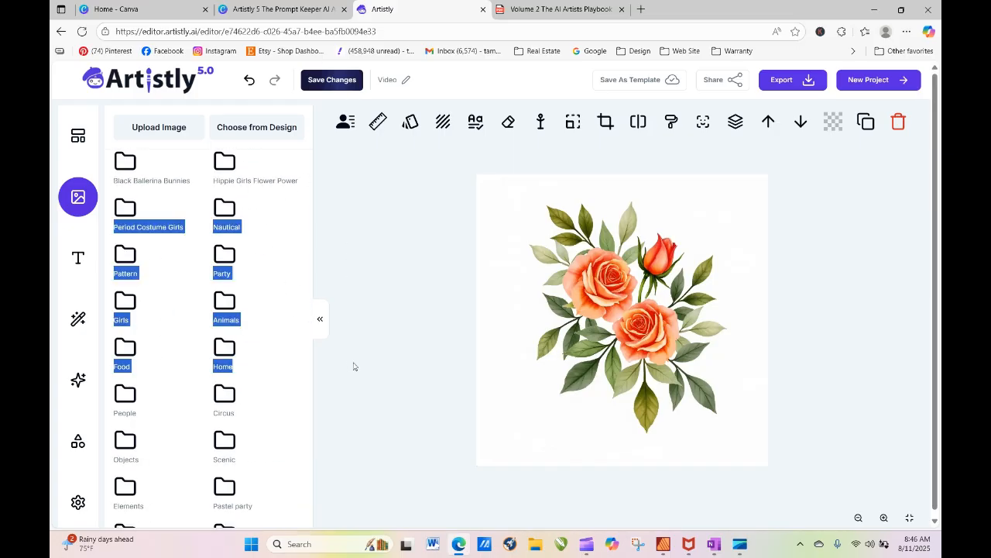
pyautogui.click(321, 318)
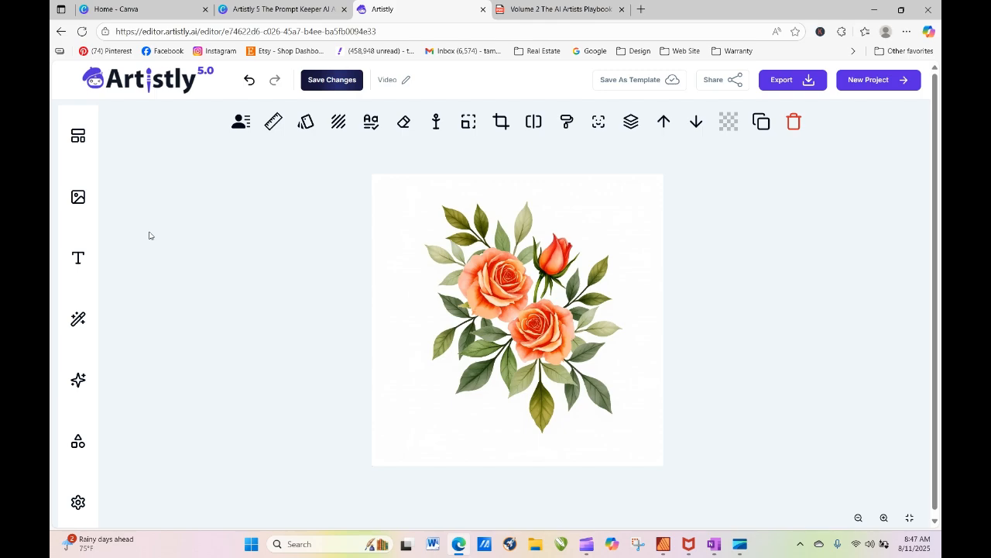
# Search the built-in Social Media and Thumbnail templates for "youtube", then clear the search.
pyautogui.click(83, 136)
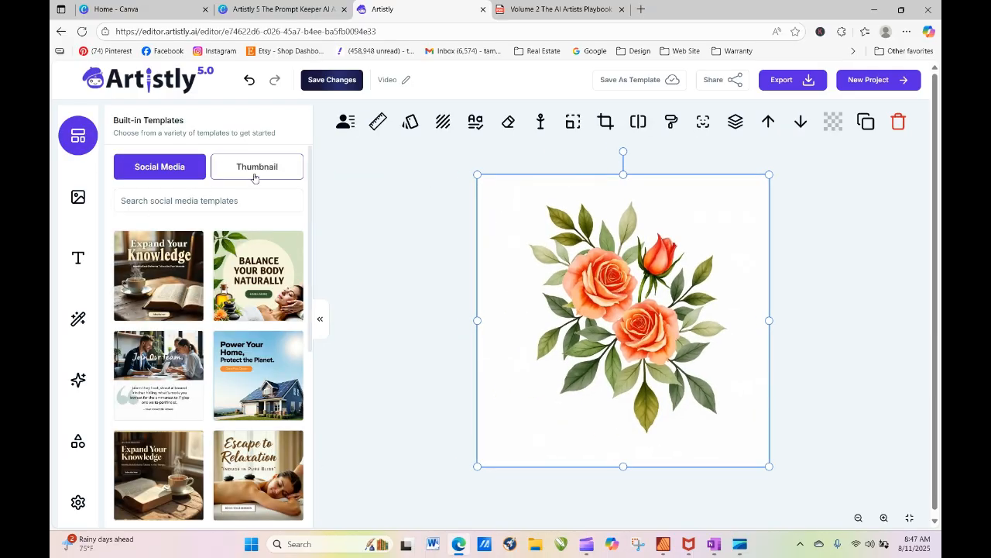
pyautogui.click(249, 198)
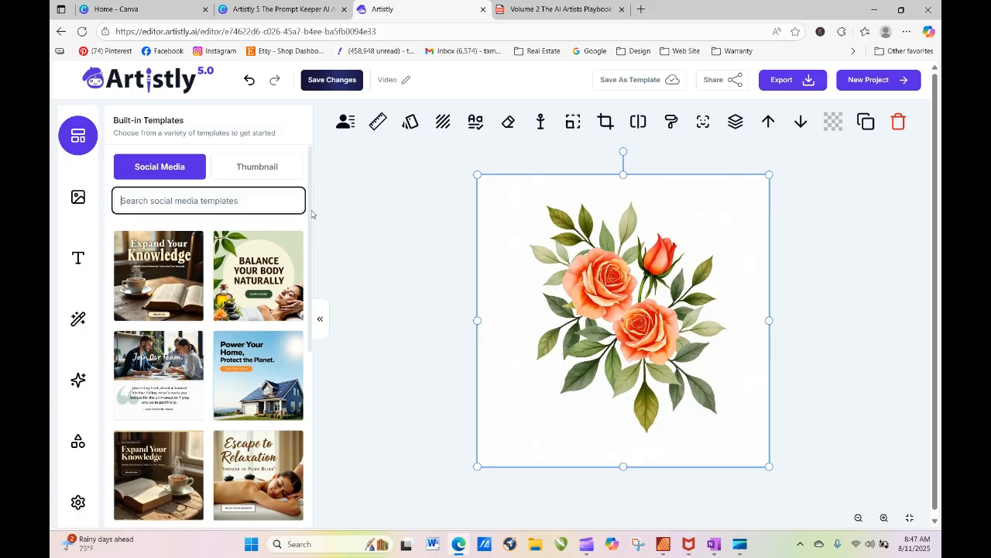
pyautogui.write('d')
pyautogui.press('BackSpace')
pyautogui.write('youtube')
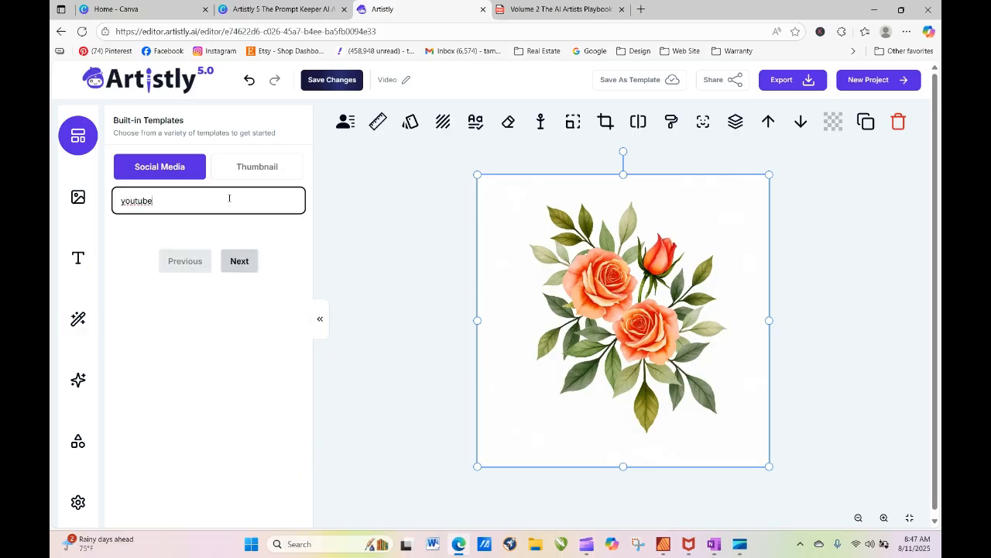
pyautogui.click(262, 168)
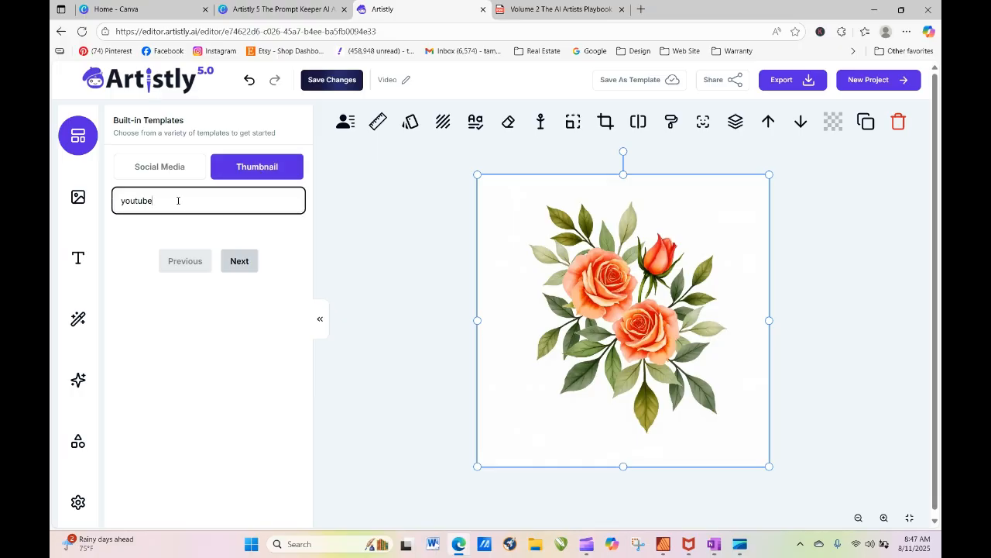
pyautogui.moveTo(179, 201); pyautogui.dragTo(83, 214)
pyautogui.press('BackSpace')
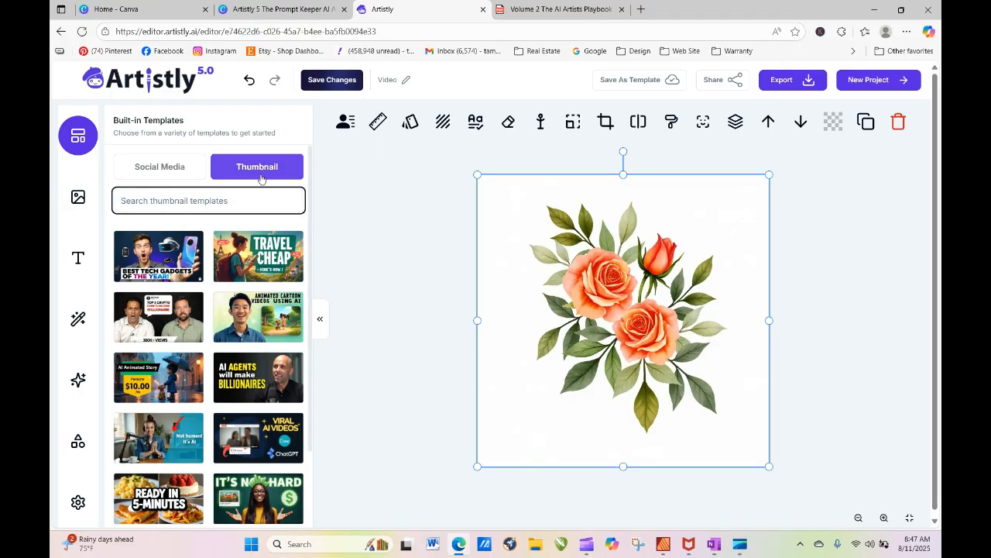
# Search the Social Media templates for "real estate", then clear the search.
pyautogui.click(164, 170)
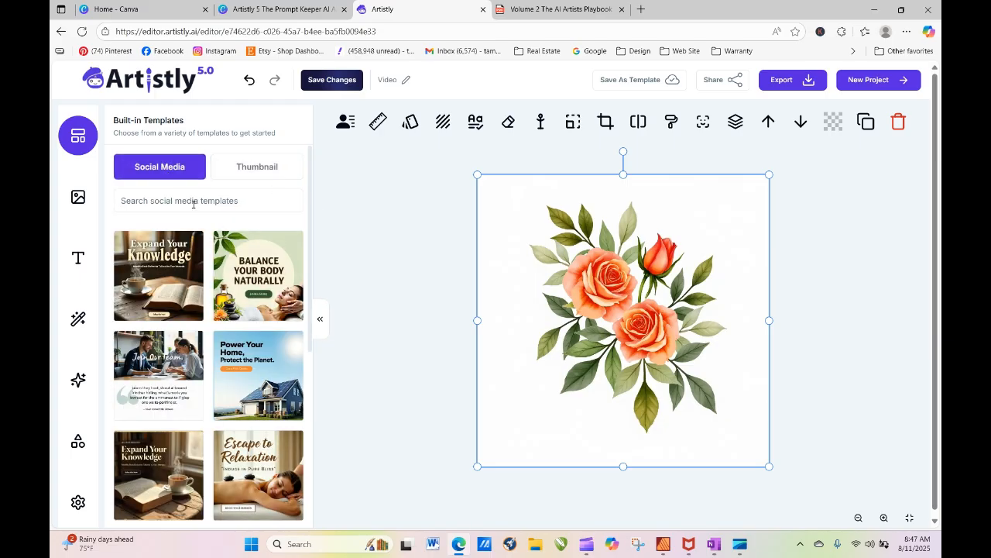
pyautogui.click(185, 202)
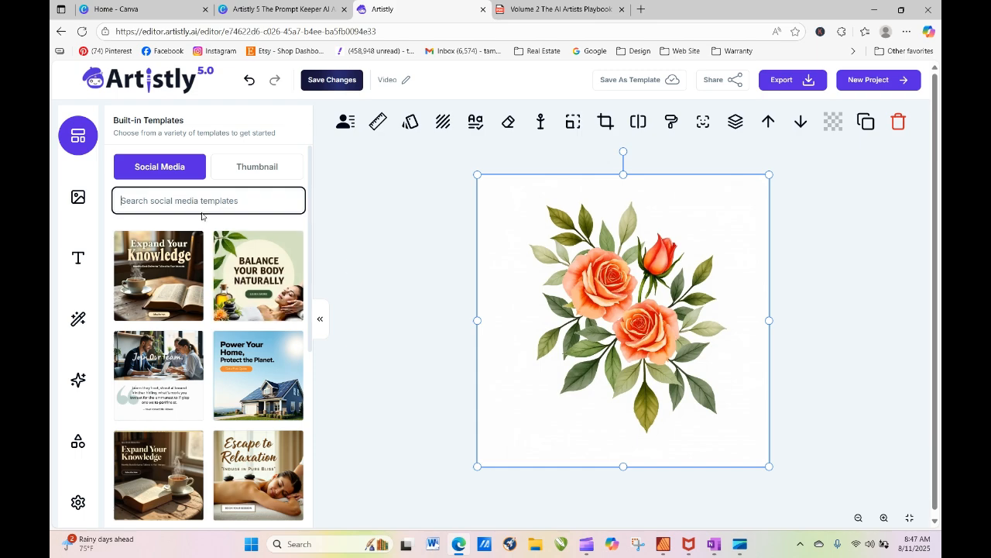
pyautogui.write('real estate')
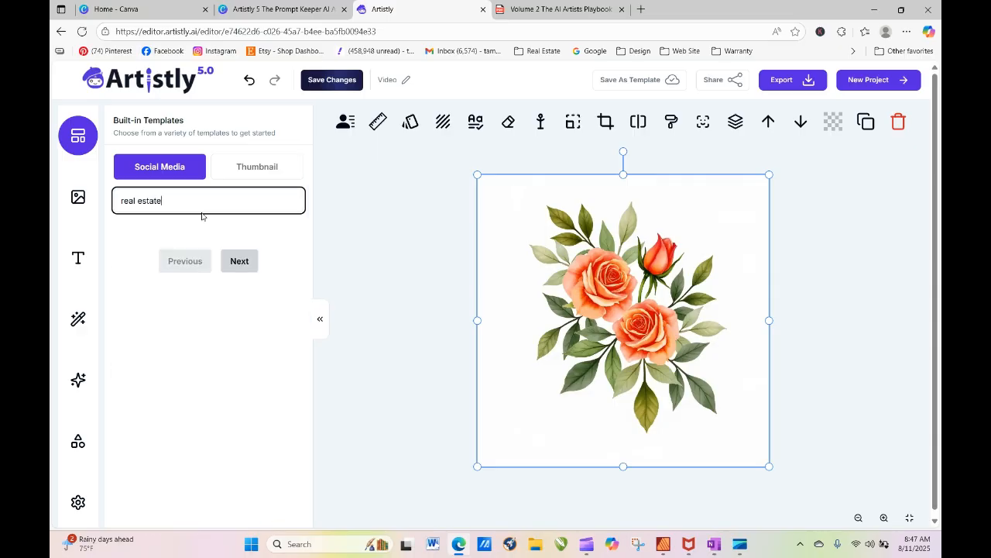
pyautogui.moveTo(144, 201); pyautogui.dragTo(103, 201)
pyautogui.press('BackSpace')
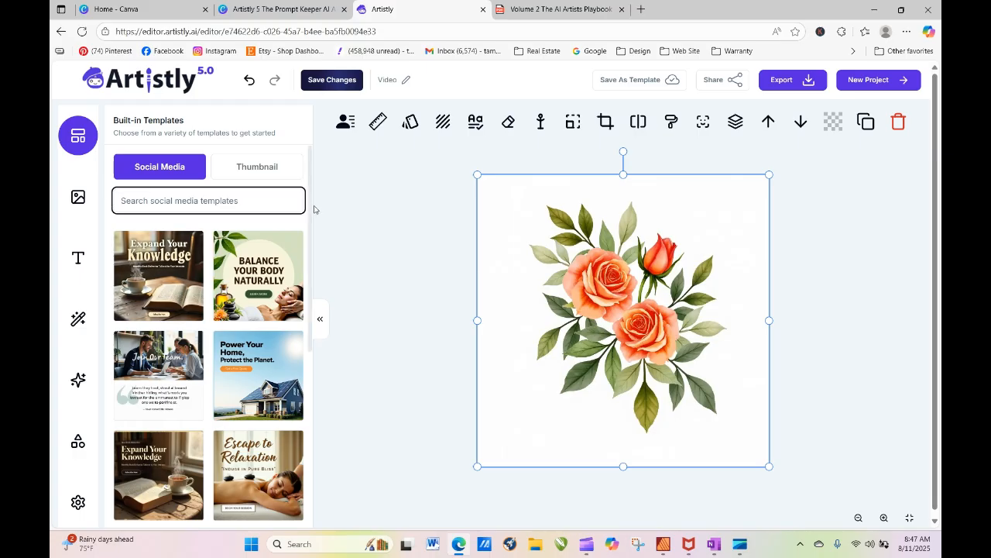
# Load the "Power Your Home, Protect the Planet" template into a new project, saving the current project's changes.
pyautogui.scroll(-3, 313, 224)
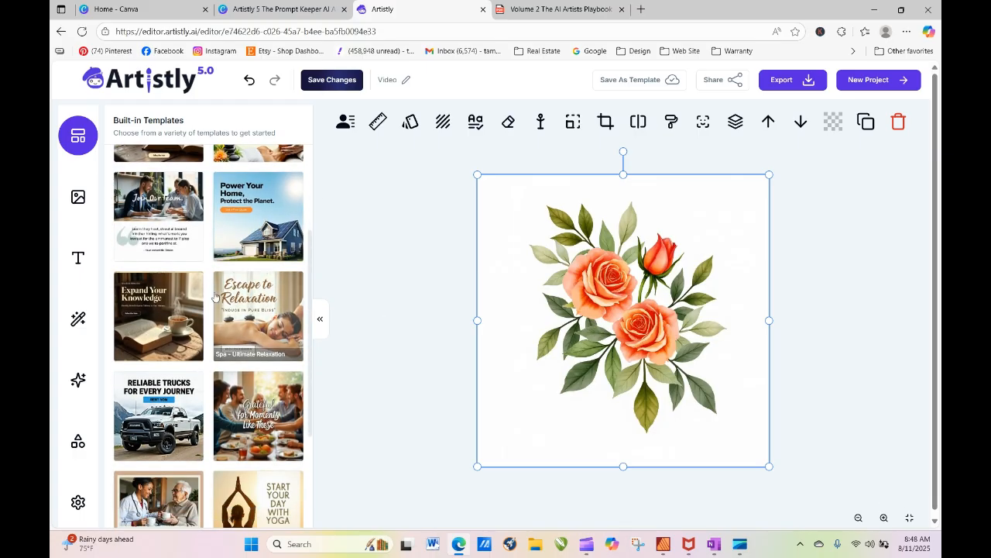
pyautogui.click(249, 223)
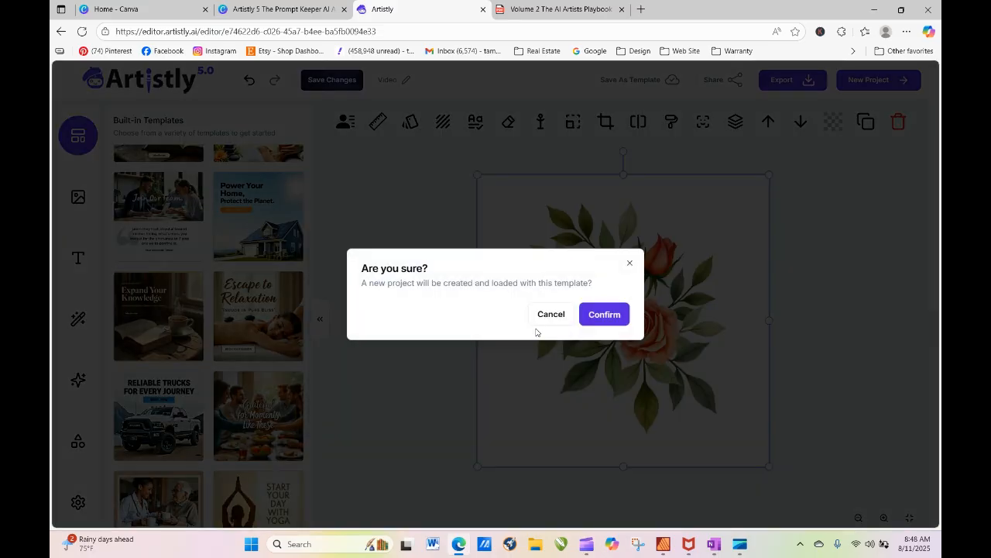
pyautogui.click(603, 314)
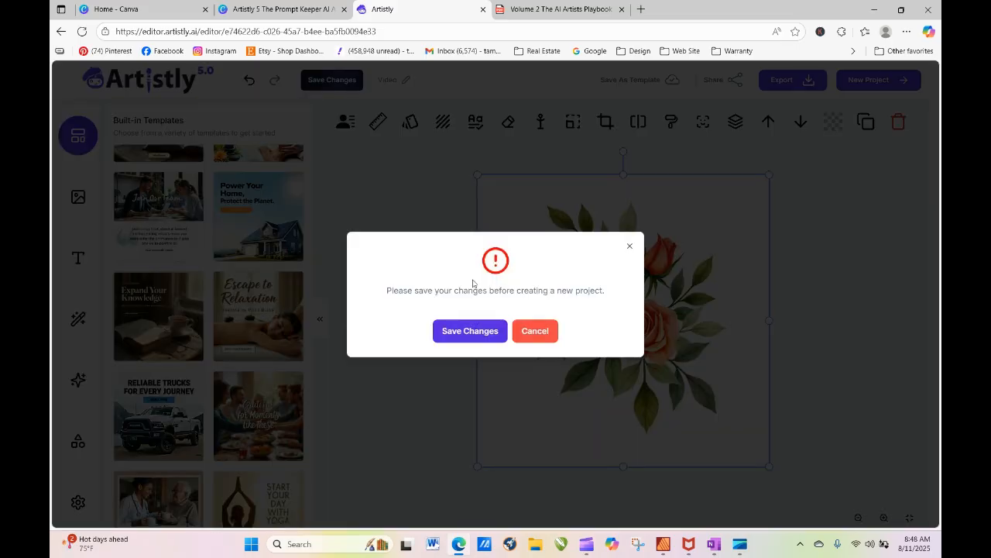
pyautogui.click(476, 332)
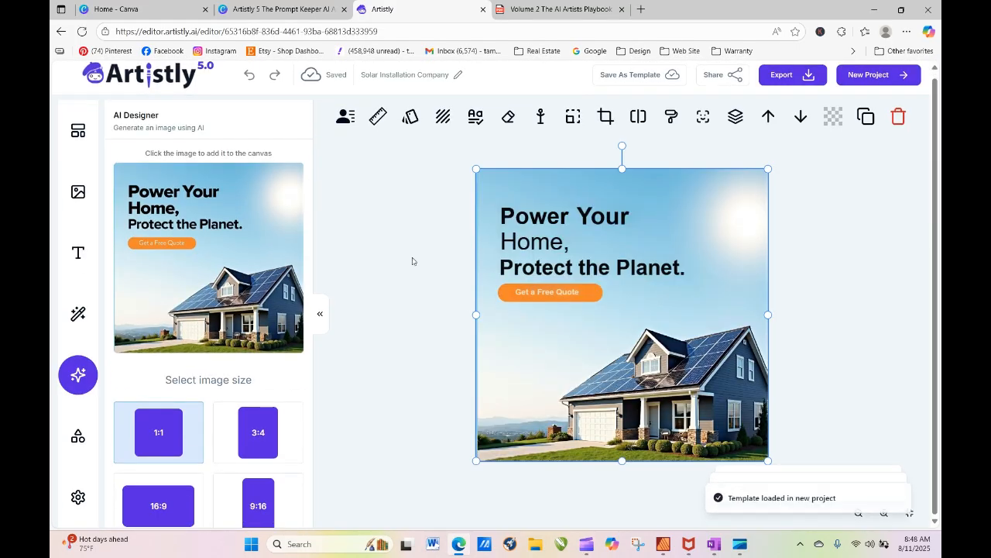
# Select the template's headline lines, button label and house image in turn to examine its separate elements, then deselect.
pyautogui.click(566, 213)
pyautogui.click(550, 240)
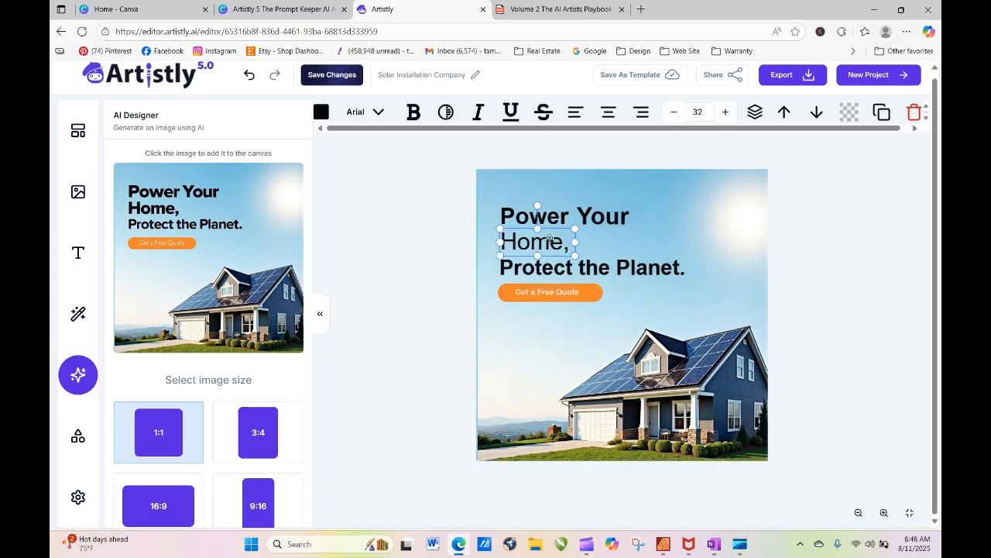
pyautogui.click(557, 274)
pyautogui.click(560, 292)
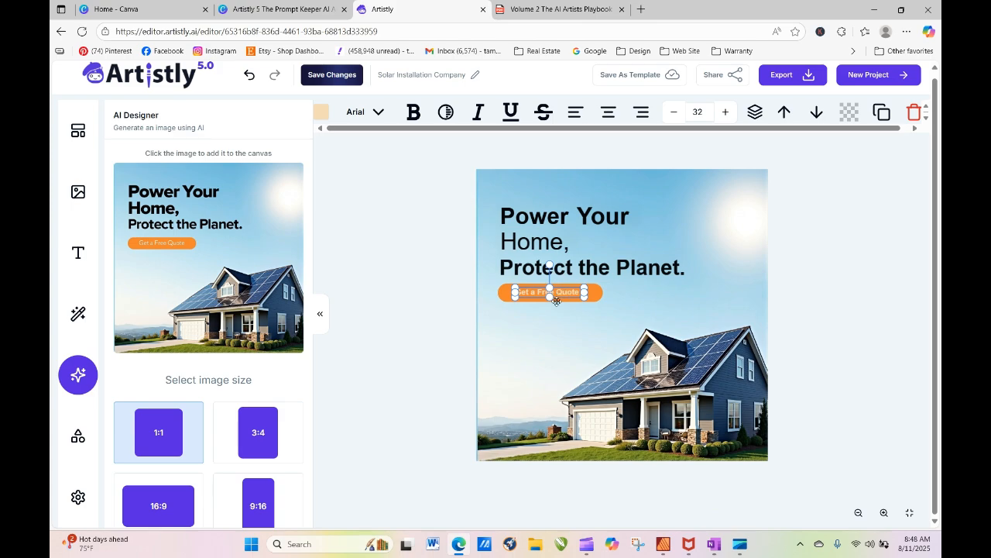
pyautogui.click(564, 314)
pyautogui.moveTo(585, 342)
pyautogui.mouseDown()
pyautogui.moveTo(447, 364)
pyautogui.moveTo(471, 408)
pyautogui.moveTo(495, 410)
pyautogui.moveTo(595, 387)
pyautogui.moveTo(622, 334)
pyautogui.moveTo(584, 342)
pyautogui.mouseUp()
pyautogui.click(408, 323)
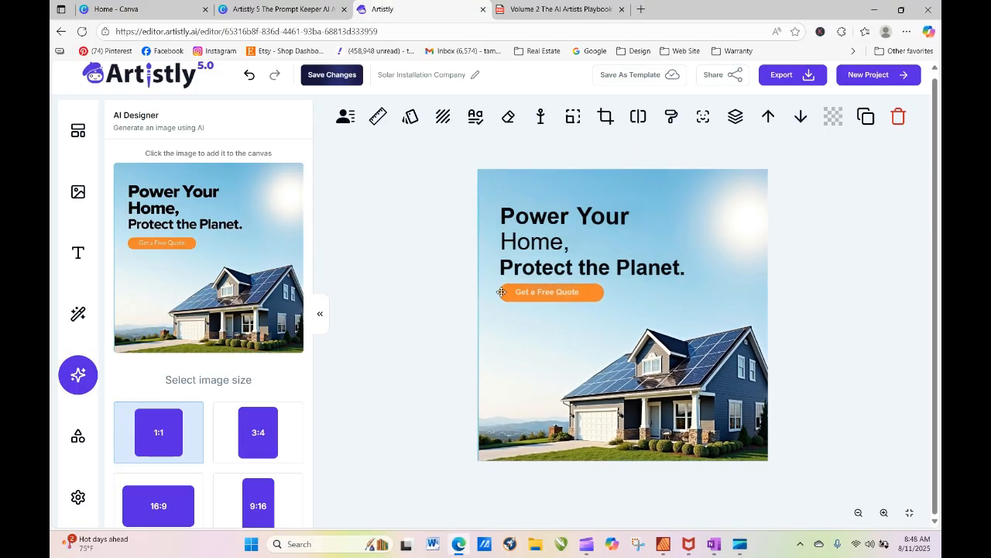
# Select and slightly nudge the house background image and the "Home," line to examine them as separate elements.
pyautogui.click(525, 296)
pyautogui.click(502, 292)
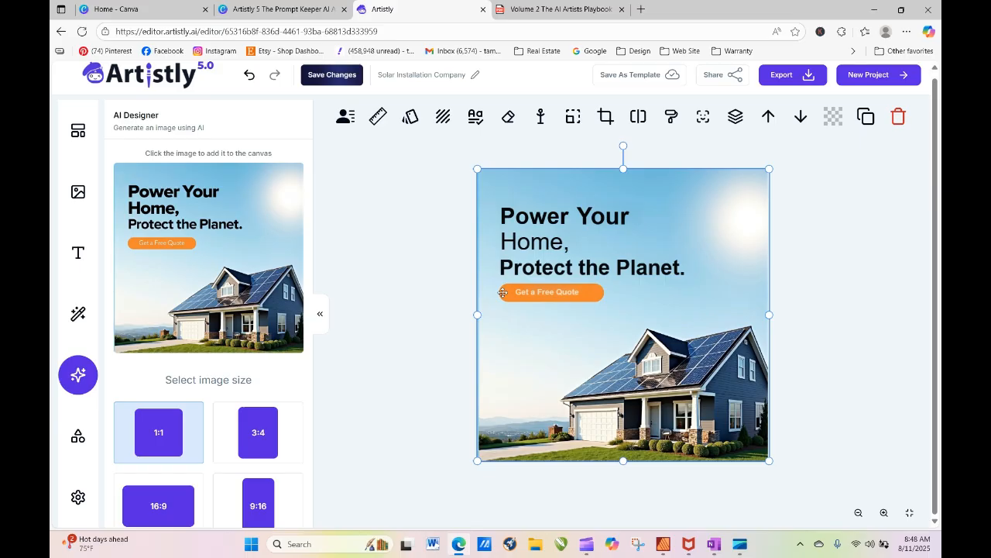
pyautogui.moveTo(534, 339)
pyautogui.mouseDown()
pyautogui.moveTo(535, 403)
pyautogui.moveTo(532, 338)
pyautogui.moveTo(467, 436)
pyautogui.moveTo(427, 326)
pyautogui.moveTo(565, 370)
pyautogui.moveTo(556, 317)
pyautogui.moveTo(535, 330)
pyautogui.mouseUp()
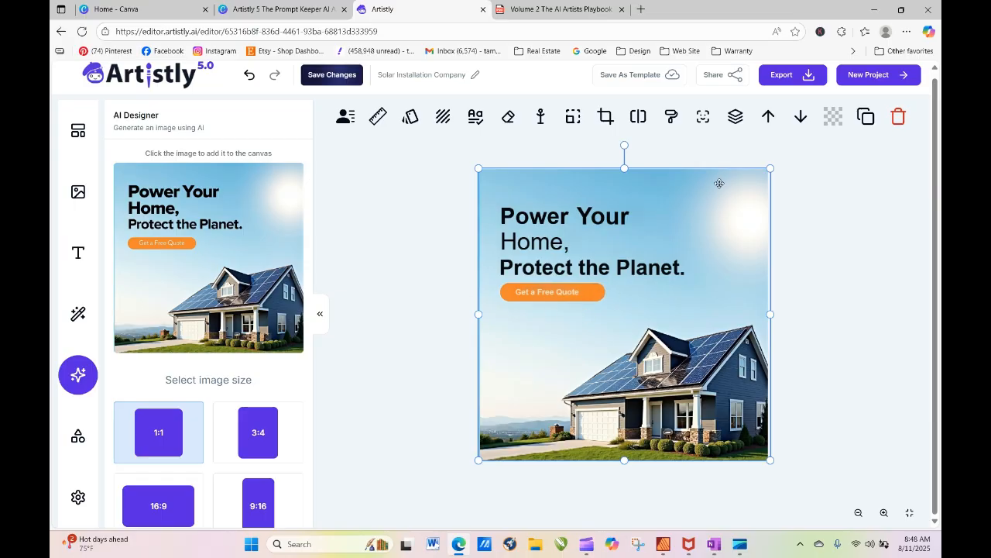
pyautogui.moveTo(720, 184)
pyautogui.mouseDown()
pyautogui.moveTo(724, 200)
pyautogui.moveTo(730, 194)
pyautogui.moveTo(717, 184)
pyautogui.mouseUp()
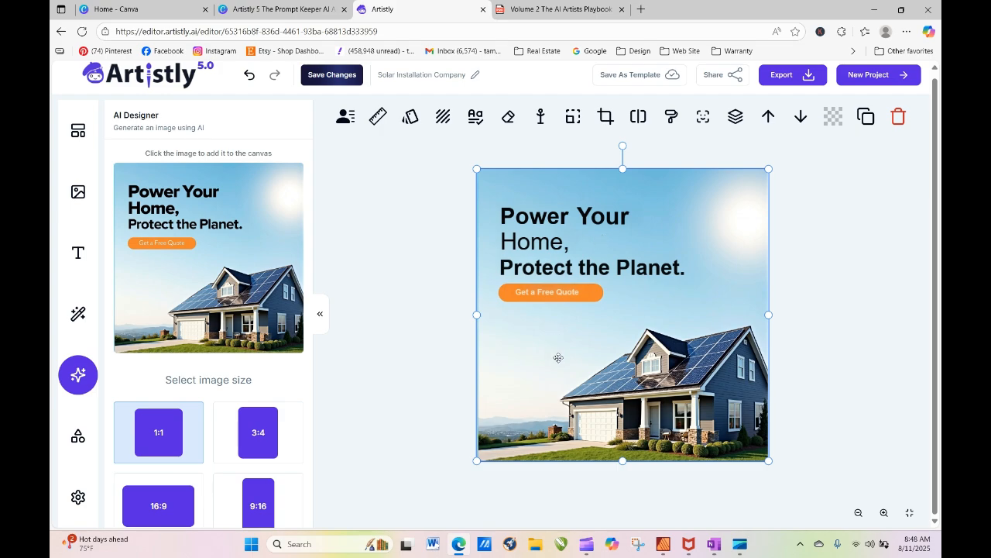
pyautogui.click(371, 277)
pyautogui.click(535, 231)
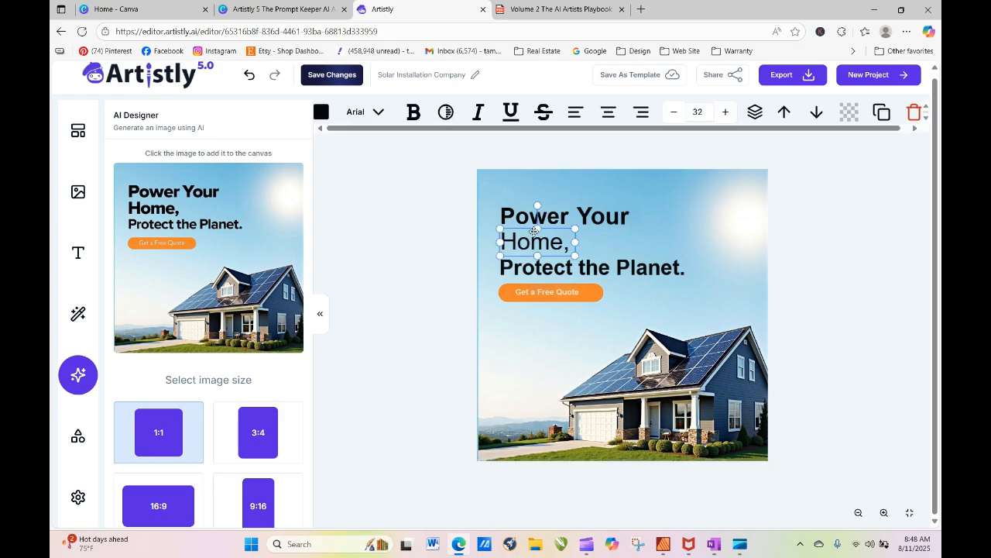
pyautogui.moveTo(533, 235)
pyautogui.mouseDown()
pyautogui.moveTo(628, 244)
pyautogui.moveTo(534, 236)
pyautogui.mouseUp()
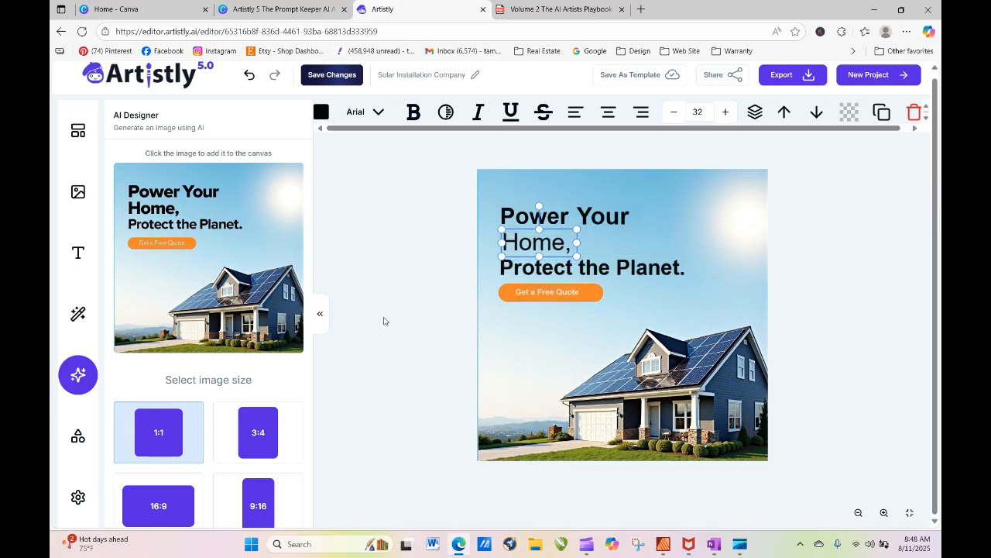
# Generate a 3:4 version of the solar installation ad with AI Designer from the existing prompt.
pyautogui.click(265, 443)
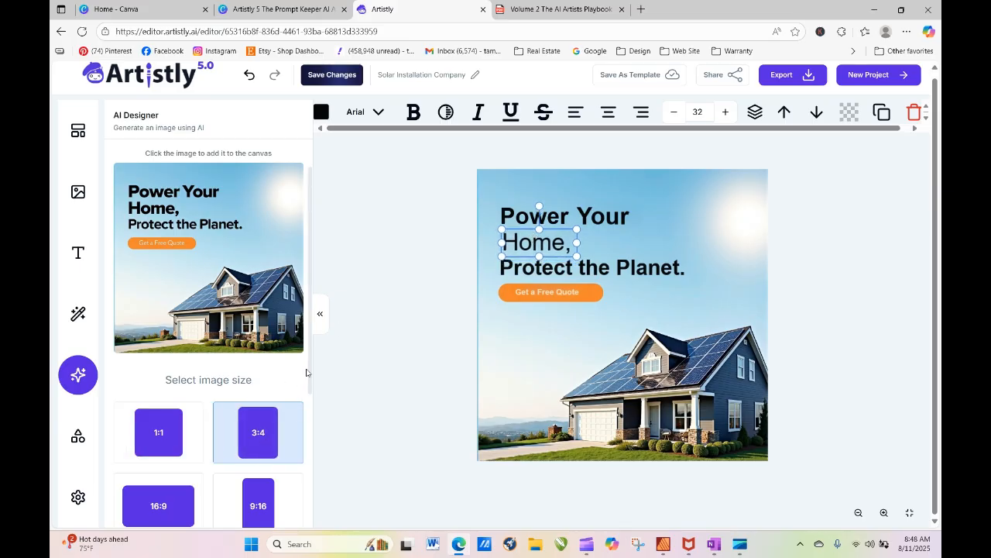
pyautogui.scroll(-3, 311, 370)
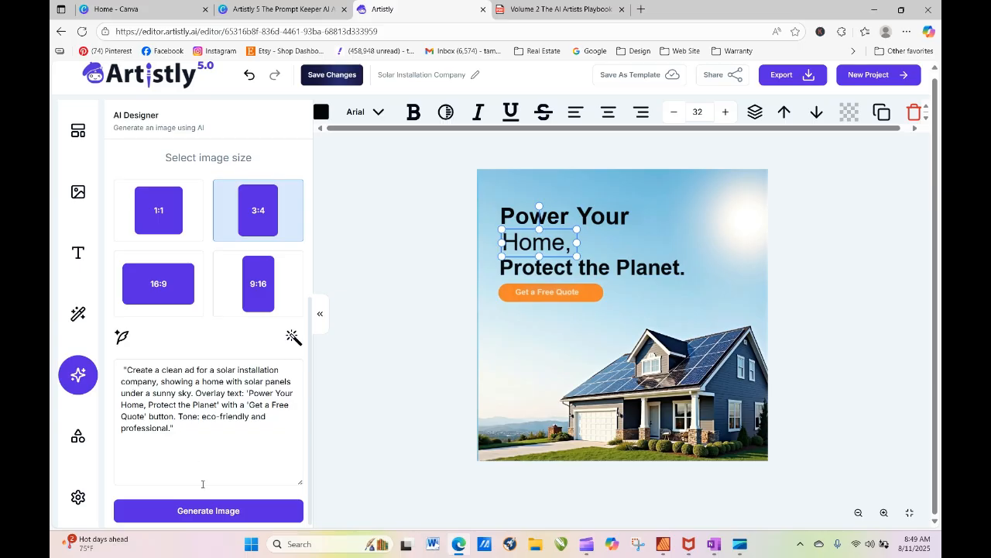
pyautogui.click(223, 511)
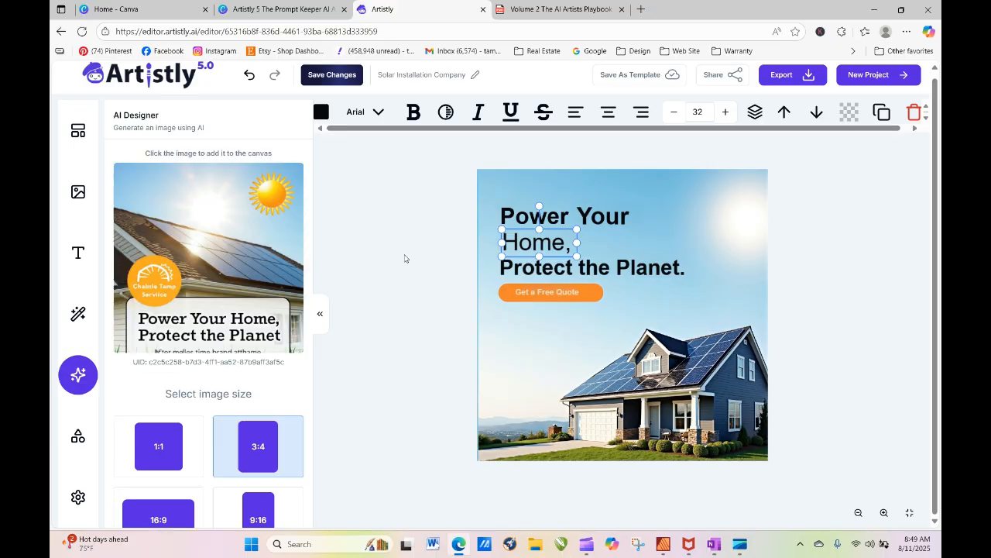
# Place the newly generated 3:4 solar ad image on the canvas and deselect it.
pyautogui.moveTo(204, 269); pyautogui.dragTo(523, 268)
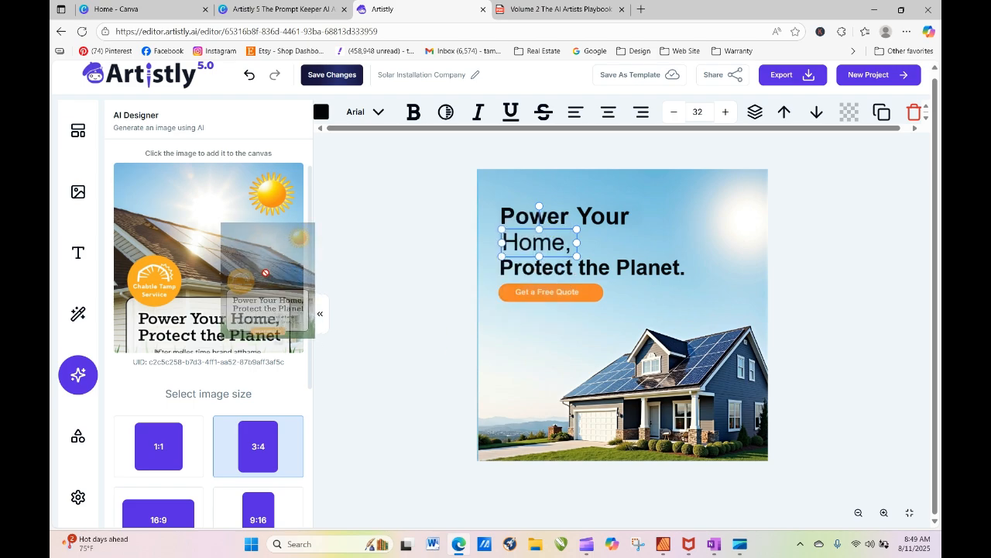
pyautogui.click(226, 276)
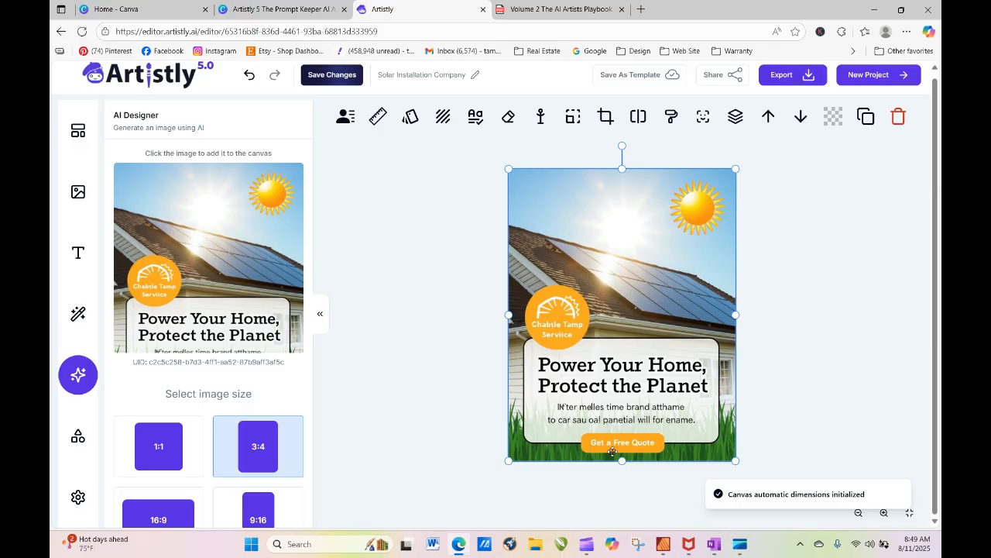
pyautogui.moveTo(612, 452); pyautogui.dragTo(586, 413)
pyautogui.click(651, 464)
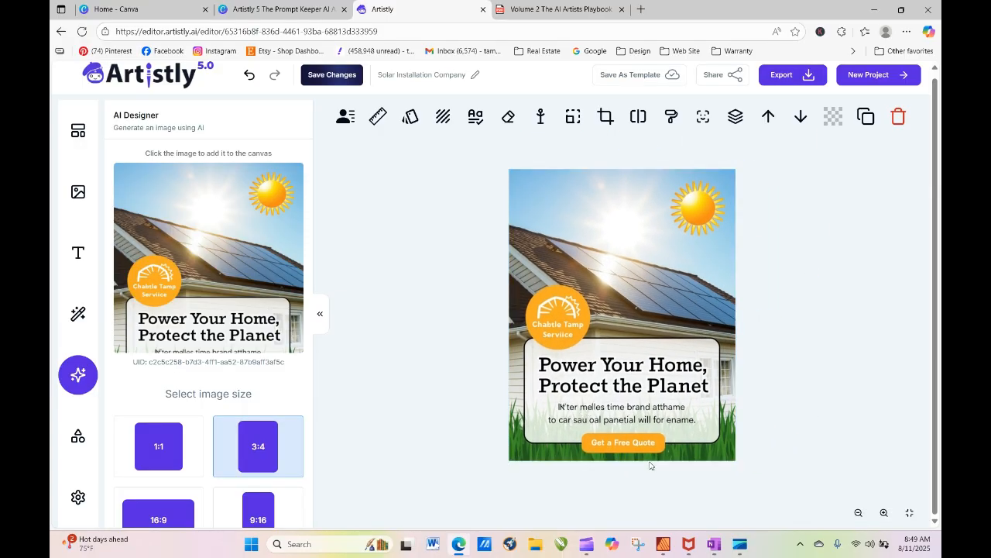
# Extract the text from the new solar ad image with the Text Editor's Grab function.
pyautogui.click(664, 418)
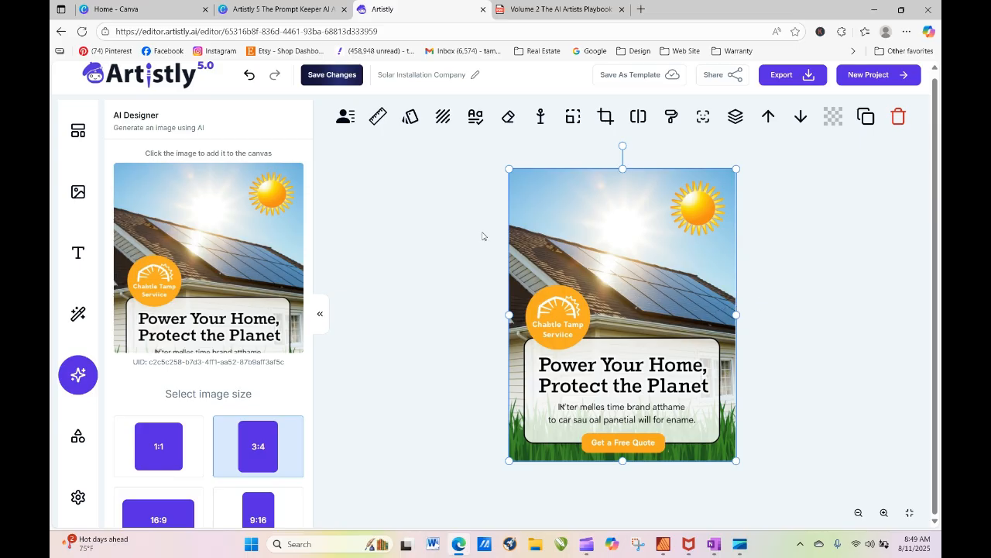
pyautogui.click(451, 230)
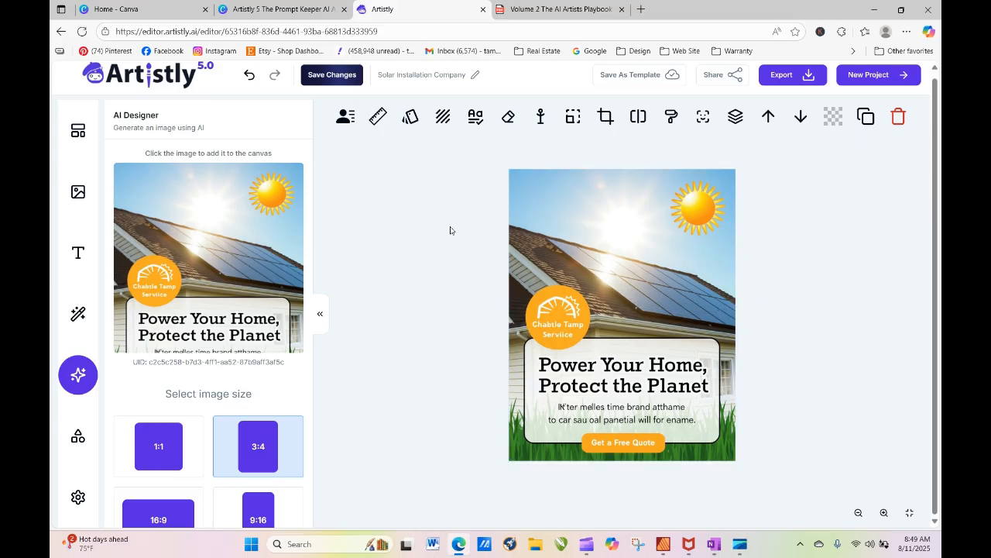
pyautogui.click(475, 118)
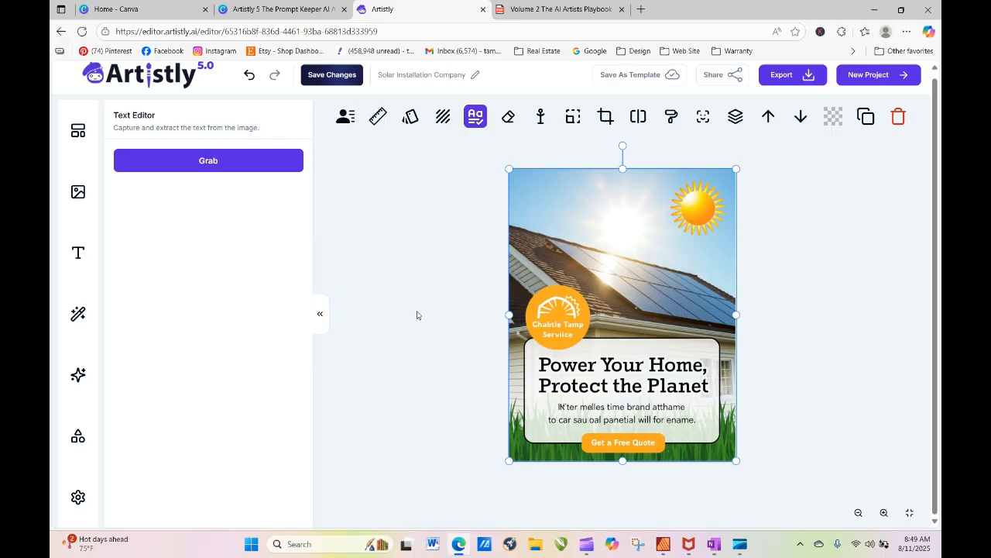
pyautogui.click(227, 164)
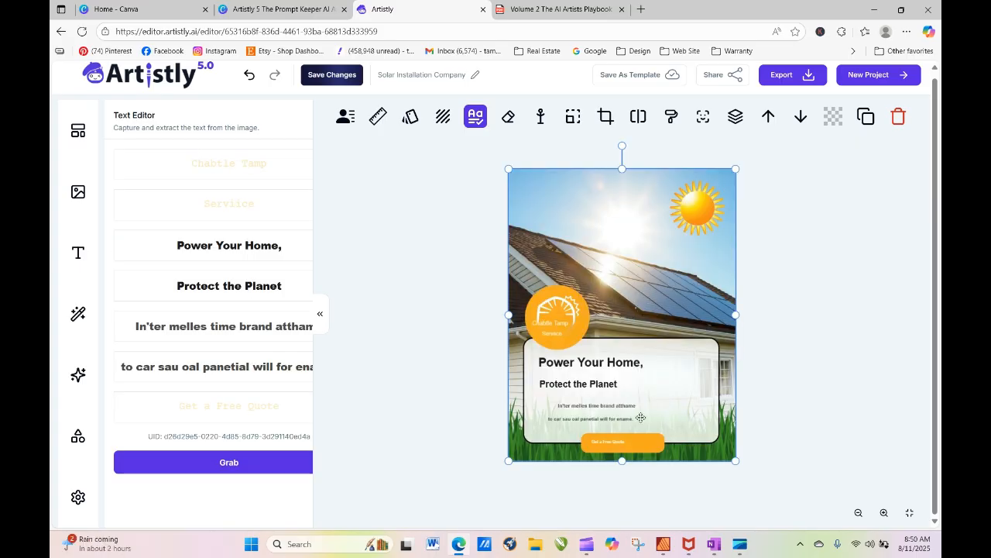
# Try to set the badge text "Chabtle Tamp" to the Bookman font, then return to the Text Editor.
pyautogui.click(257, 246)
pyautogui.click(254, 163)
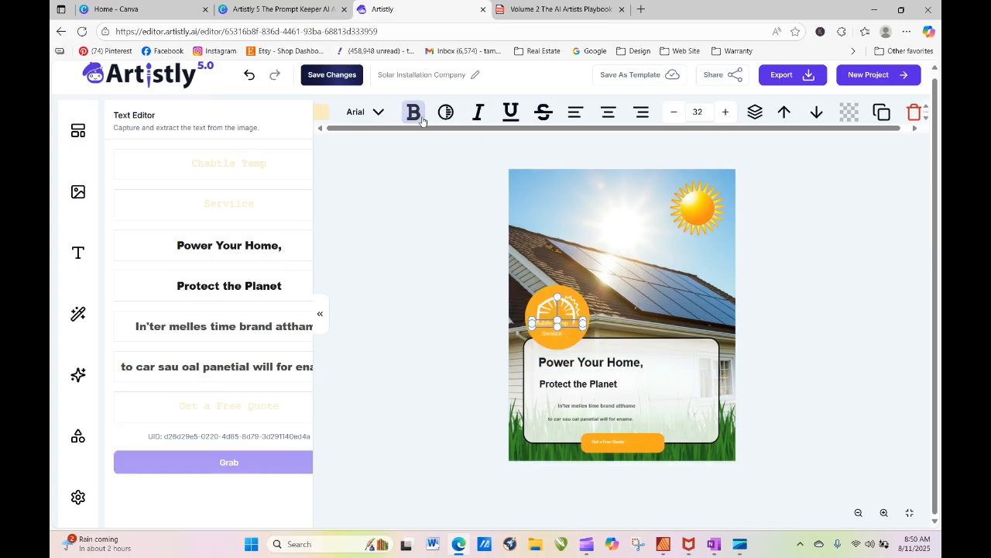
pyautogui.click(356, 113)
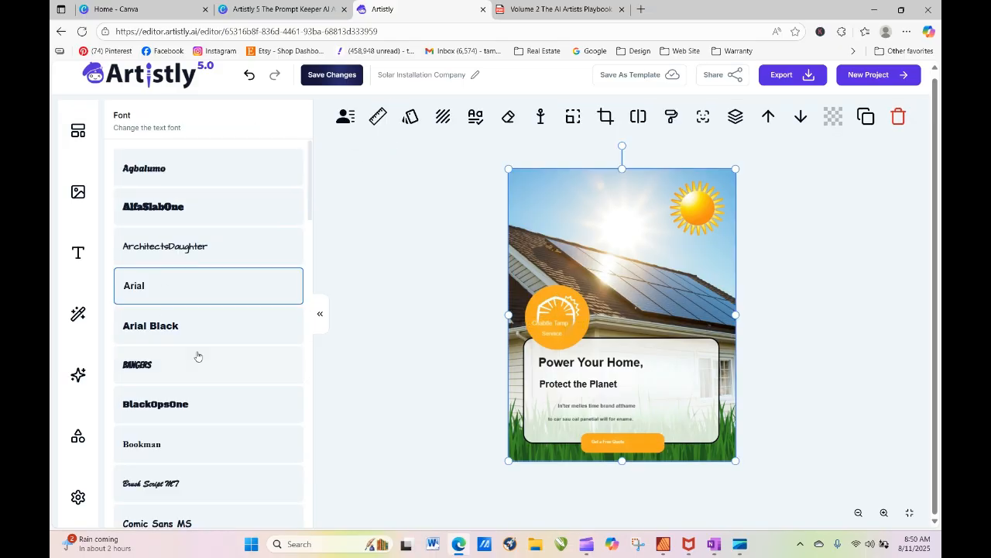
pyautogui.click(197, 443)
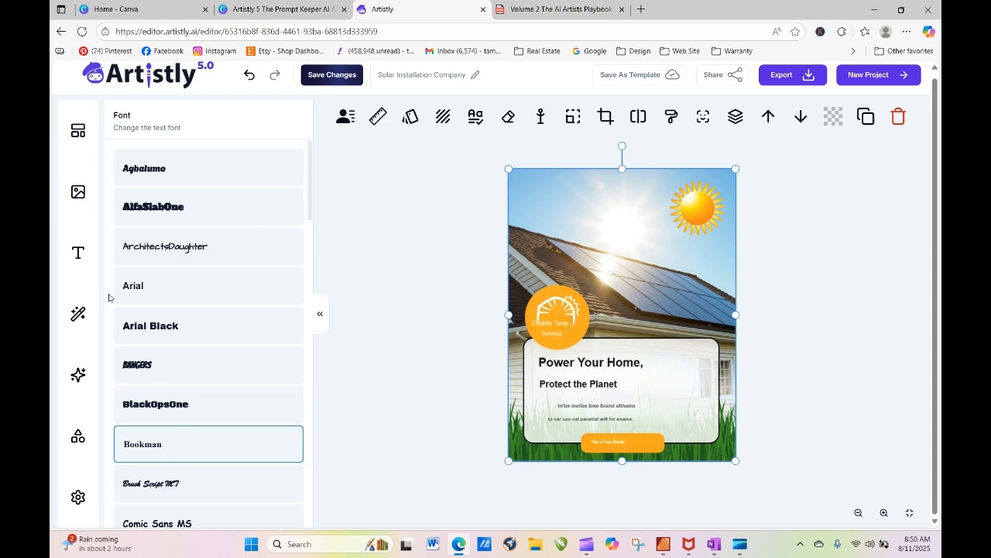
pyautogui.click(475, 117)
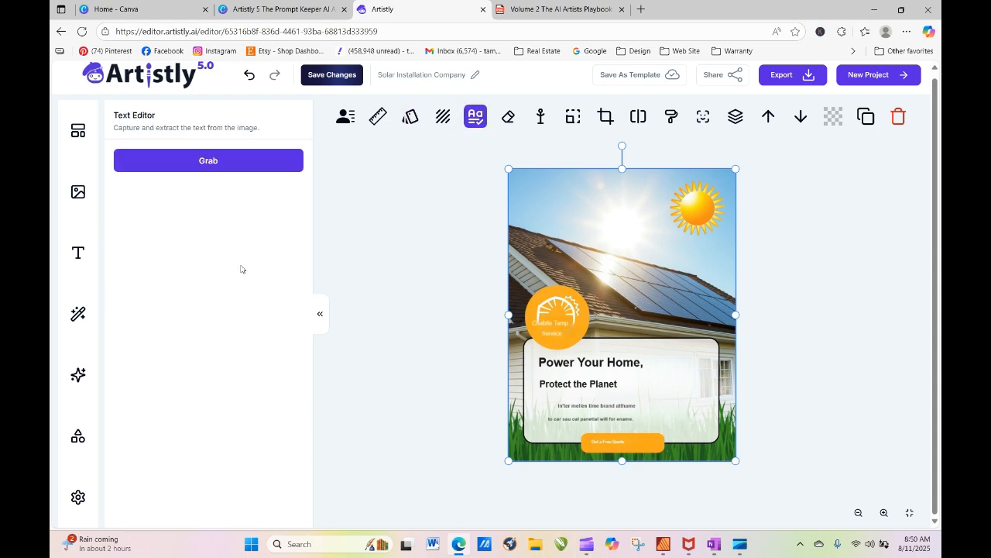
# Select the badge text, headline lines, small text lines, button label and background image in turn to examine the extracted elements.
pyautogui.click(555, 333)
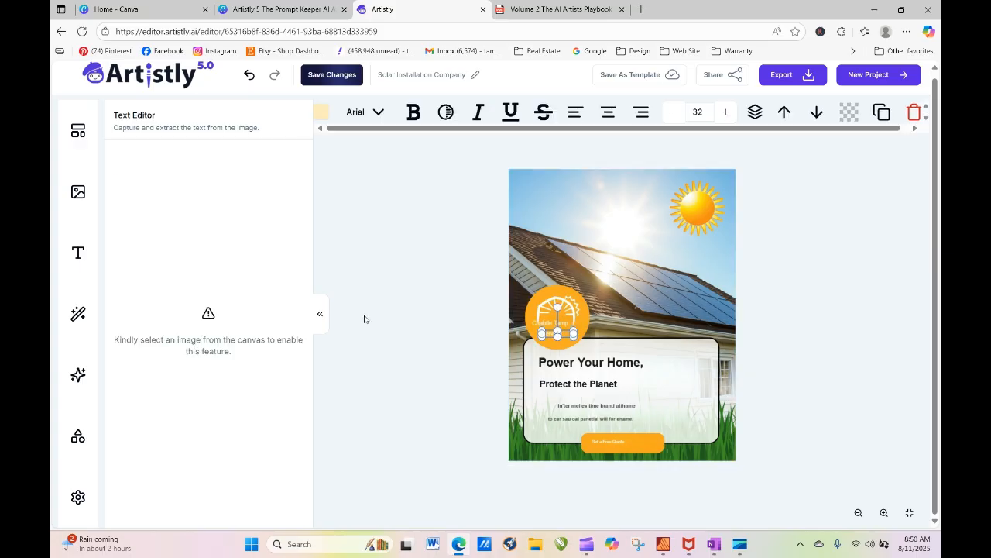
pyautogui.click(556, 299)
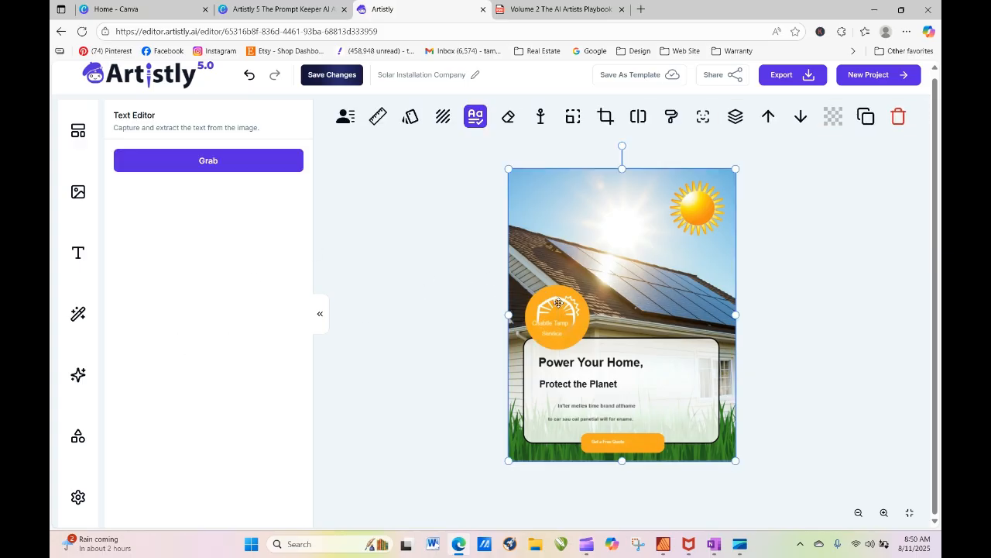
pyautogui.click(574, 361)
pyautogui.click(589, 385)
pyautogui.click(593, 383)
pyautogui.click(609, 406)
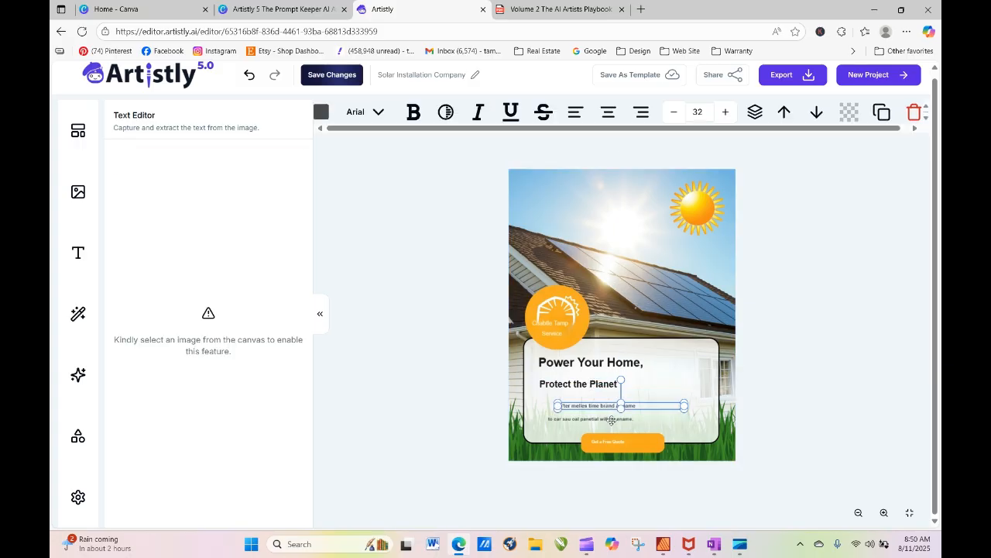
pyautogui.click(611, 418)
pyautogui.click(561, 317)
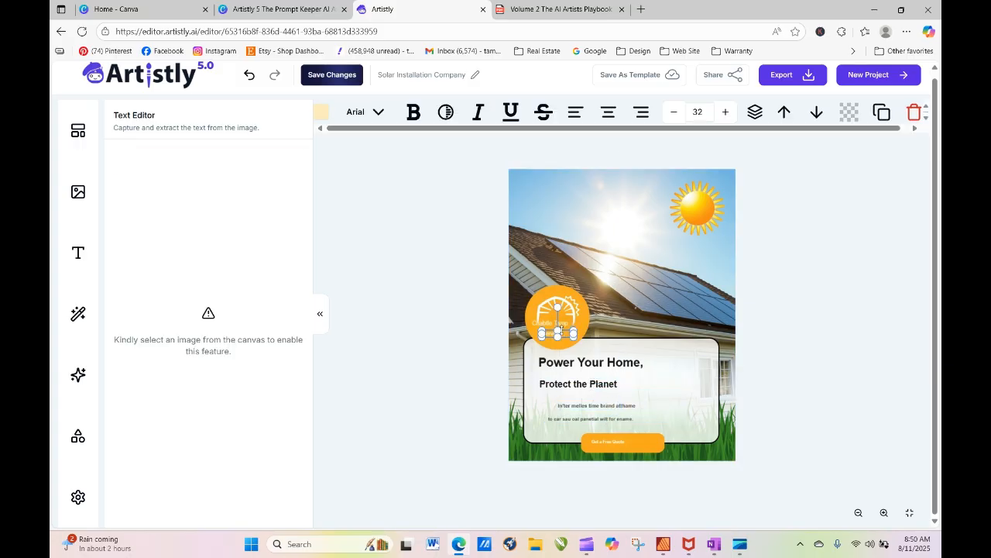
pyautogui.click(563, 322)
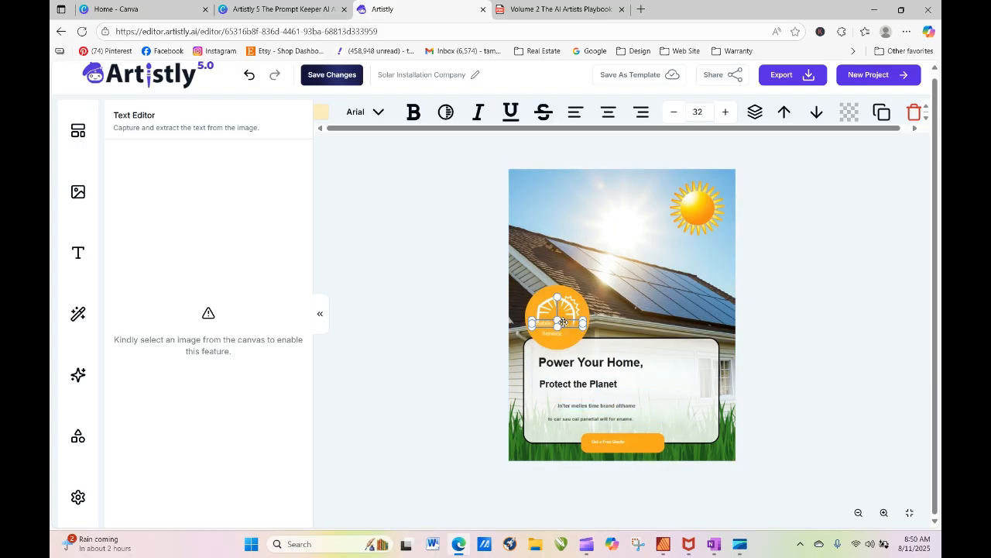
pyautogui.click(620, 439)
pyautogui.click(610, 440)
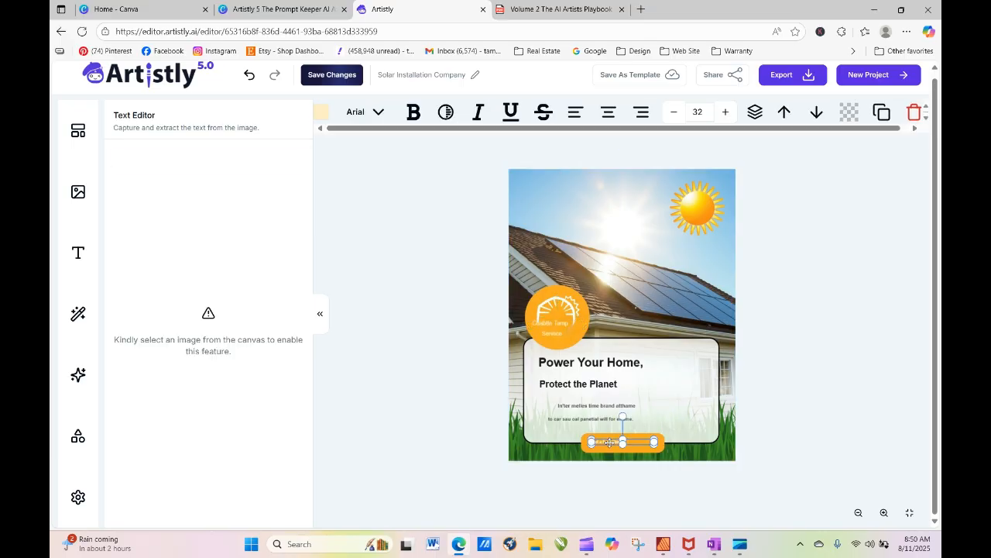
pyautogui.click(598, 405)
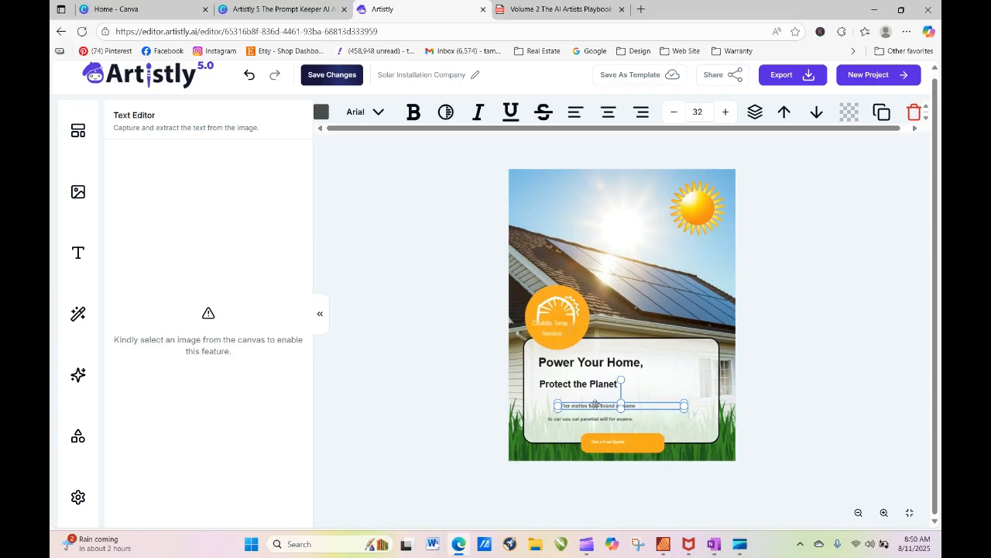
pyautogui.click(707, 204)
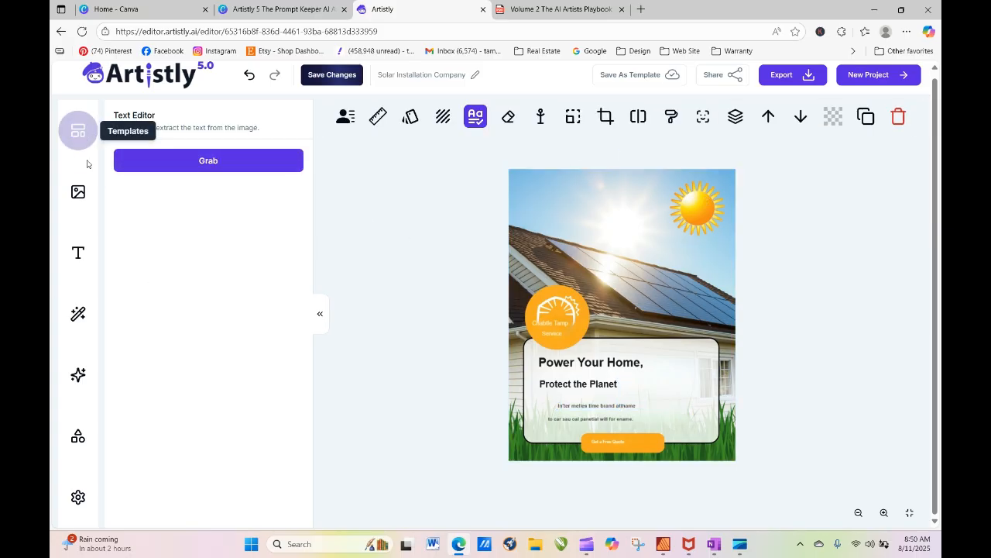
# View the project's images, then add a heading and place it enlarged across the sky beside the sun.
pyautogui.click(77, 194)
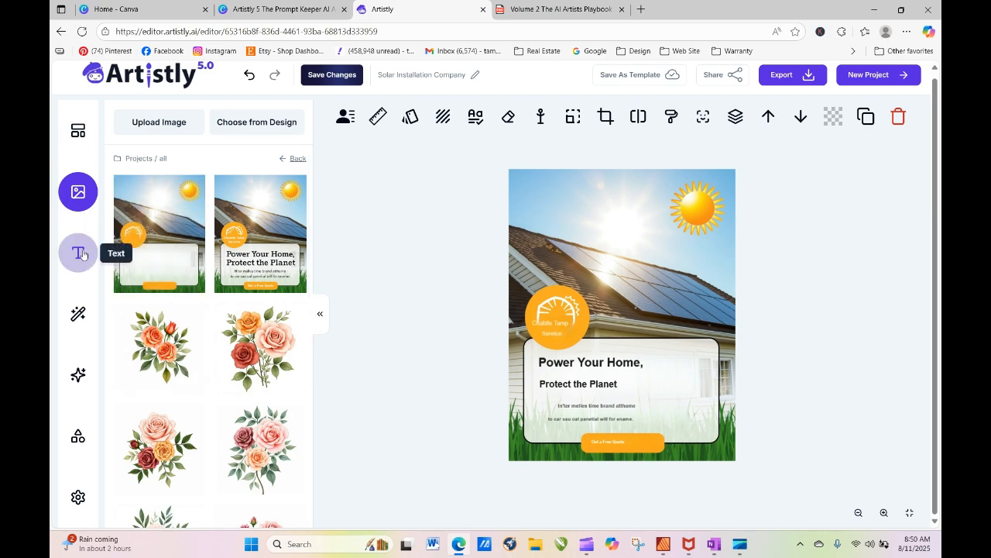
pyautogui.click(320, 317)
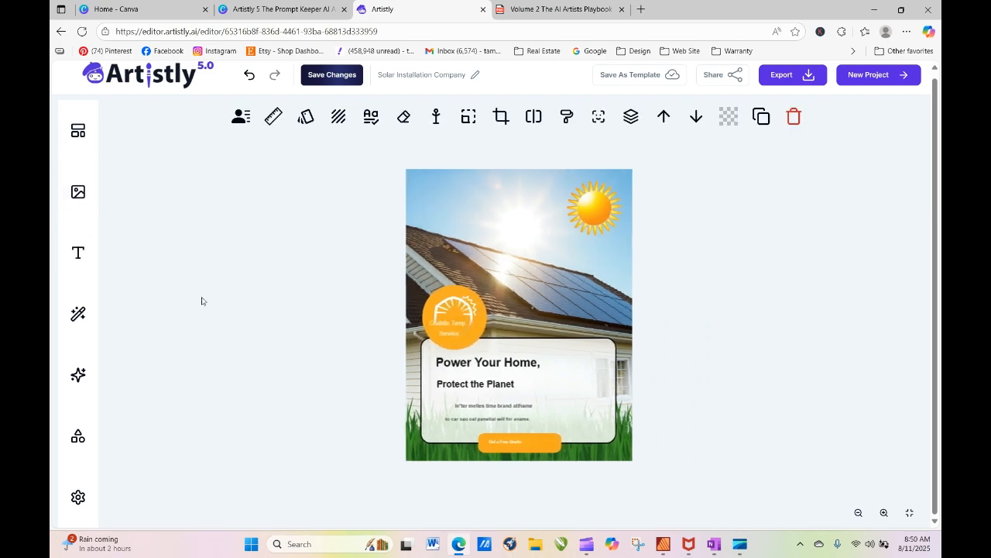
pyautogui.click(77, 252)
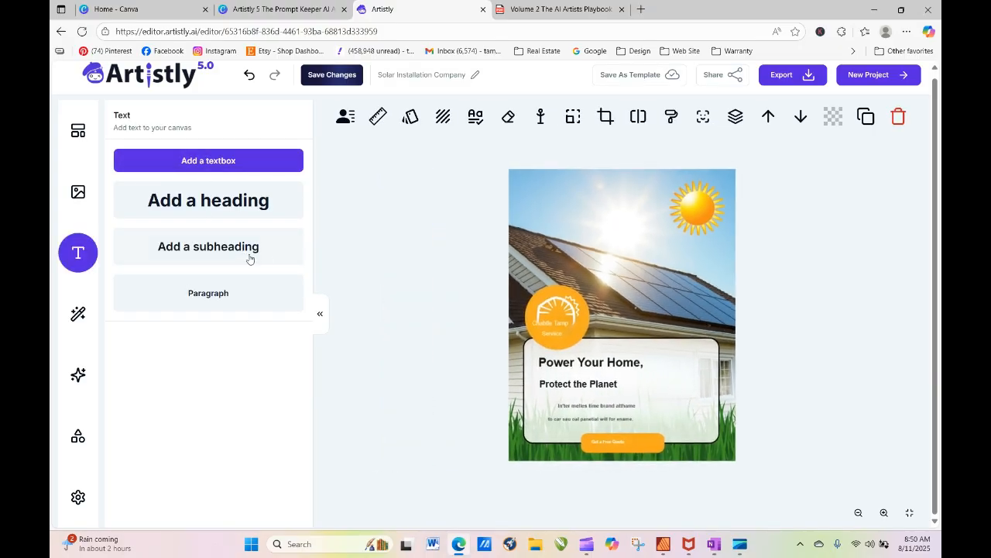
pyautogui.click(207, 202)
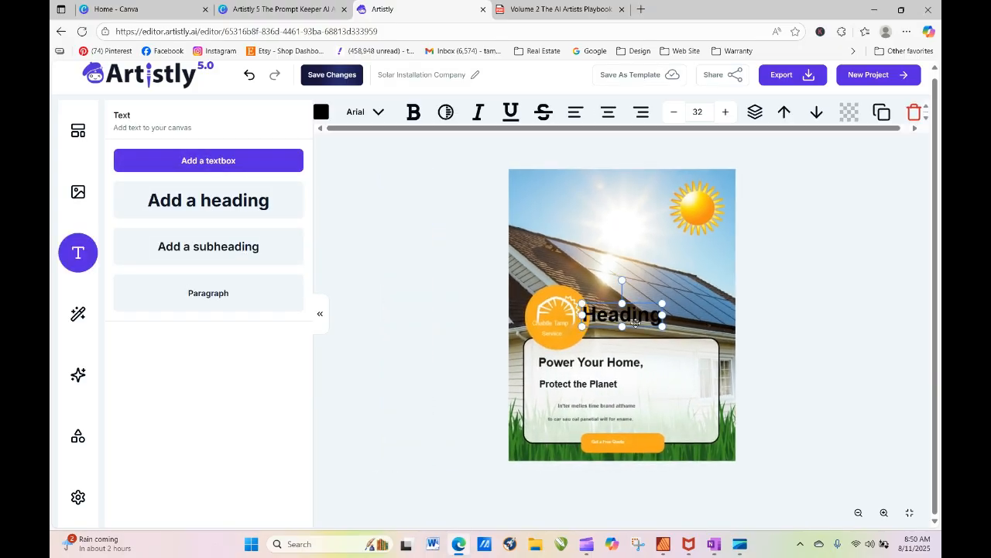
pyautogui.moveTo(636, 322); pyautogui.dragTo(649, 238)
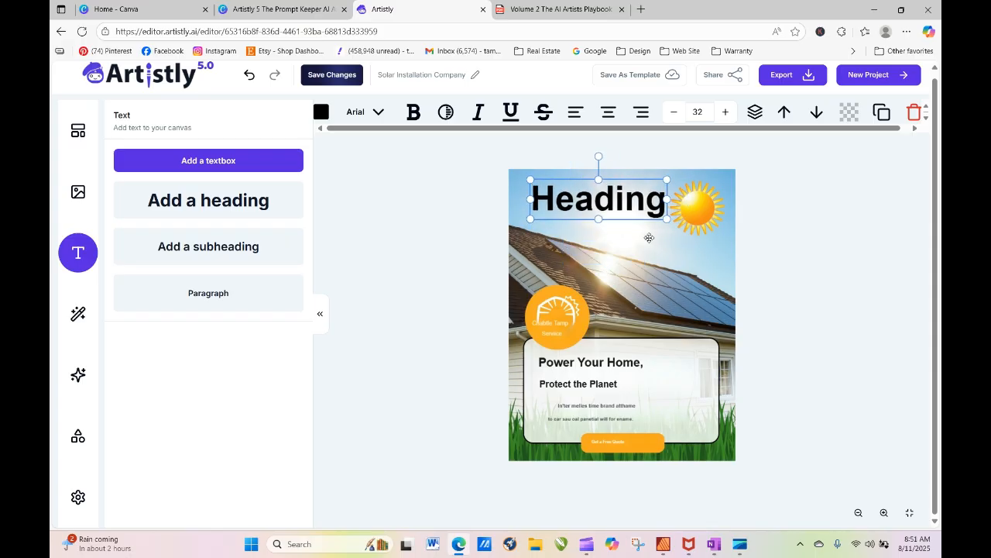
pyautogui.moveTo(598, 199); pyautogui.dragTo(597, 200)
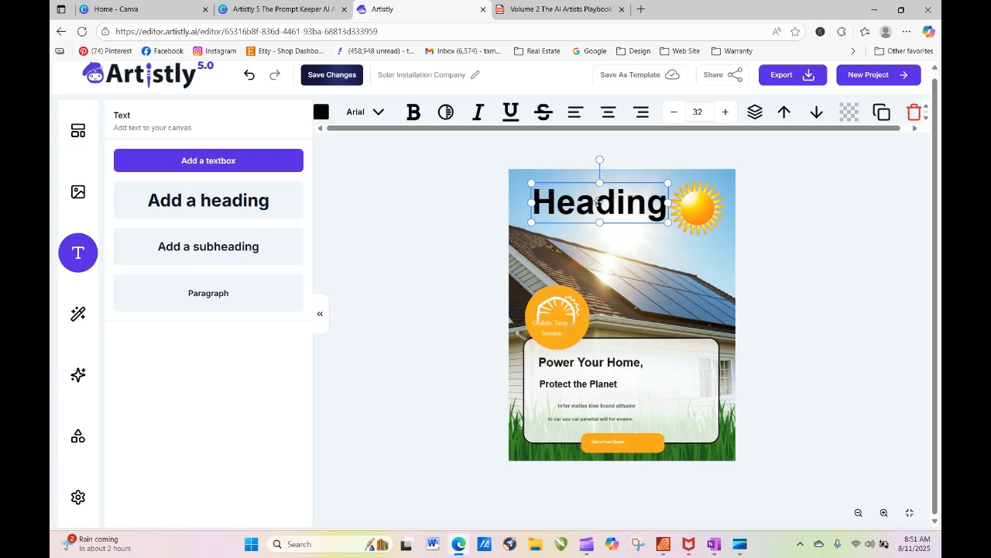
# Delete the solar roof image and the house background image beneath it from the canvas.
pyautogui.click(677, 242)
pyautogui.press('Delete')
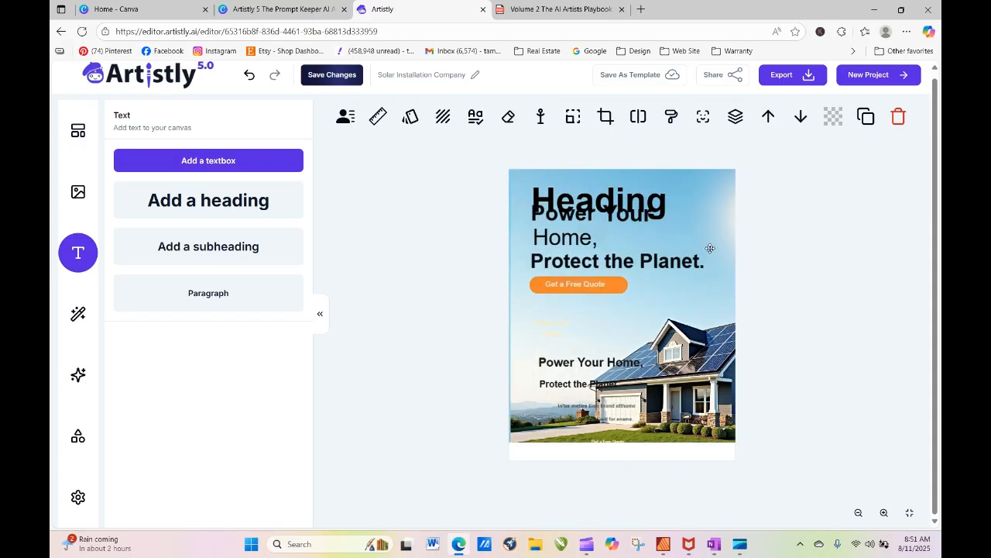
pyautogui.click(712, 311)
pyautogui.press('Delete')
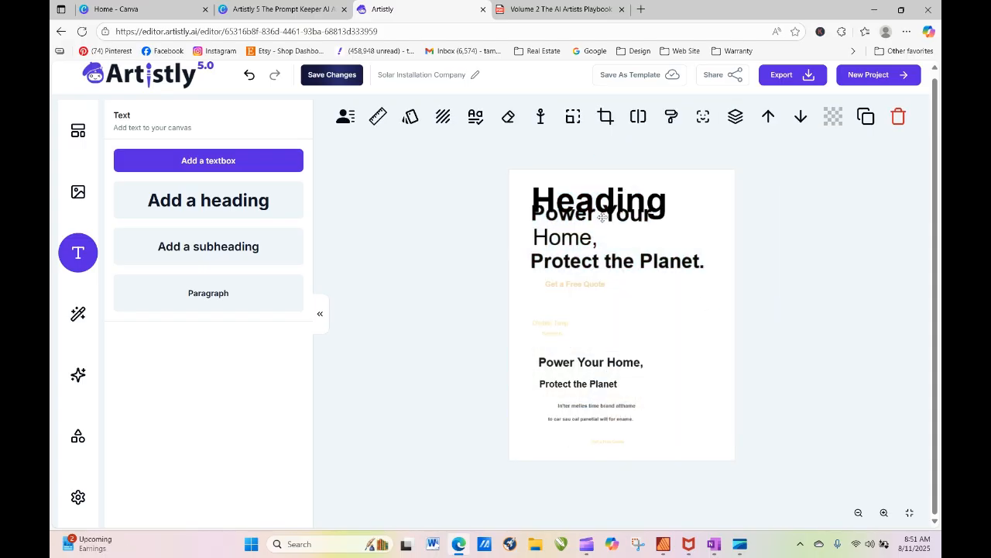
# Delete all remaining text from the canvas and add a new heading near the upper part of the page.
pyautogui.moveTo(499, 170); pyautogui.dragTo(713, 459)
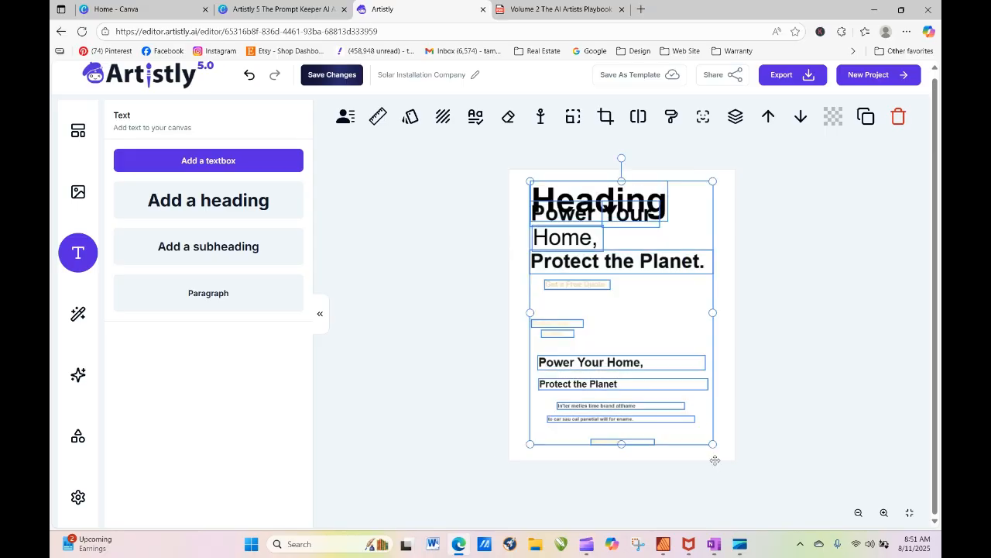
pyautogui.press('Delete')
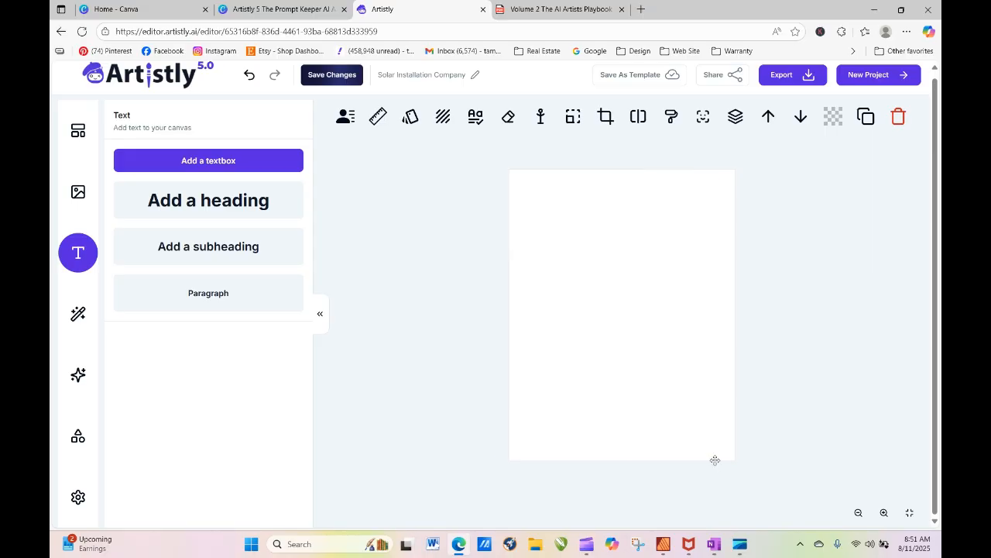
pyautogui.click(222, 207)
pyautogui.moveTo(612, 321); pyautogui.dragTo(583, 218)
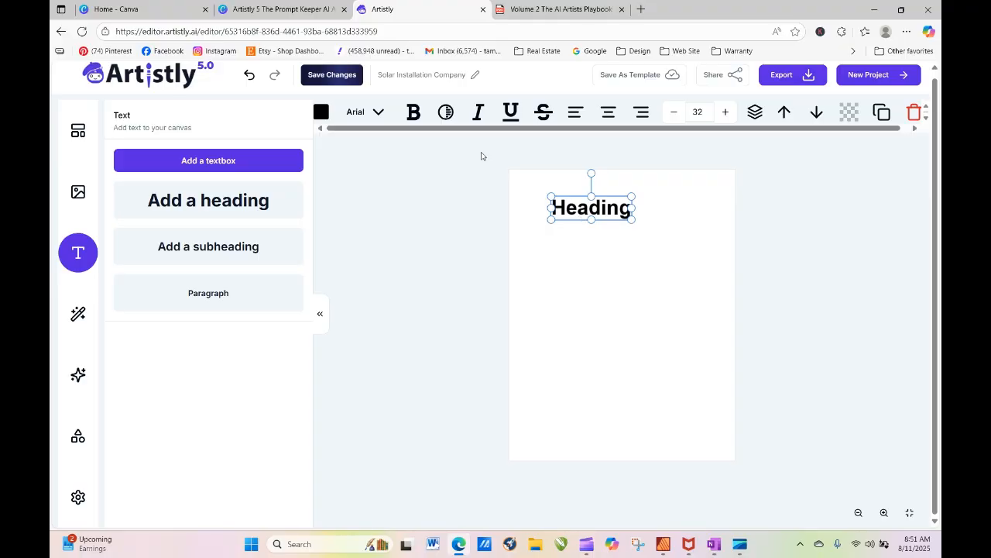
# Add a shadow to the heading and enlarge it to span most of the page width.
pyautogui.click(445, 112)
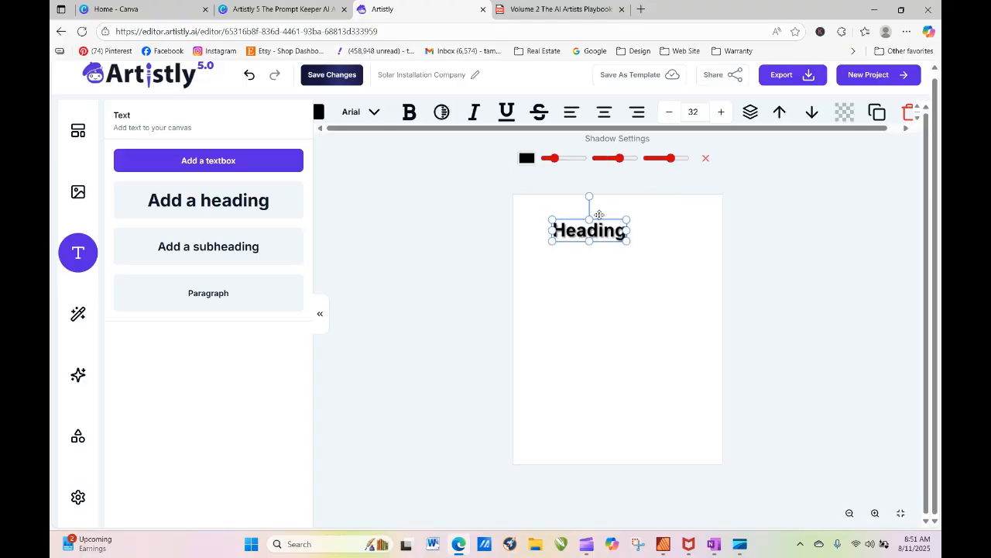
pyautogui.moveTo(627, 243); pyautogui.dragTo(706, 265)
pyautogui.moveTo(629, 242); pyautogui.dragTo(641, 233)
pyautogui.click(671, 274)
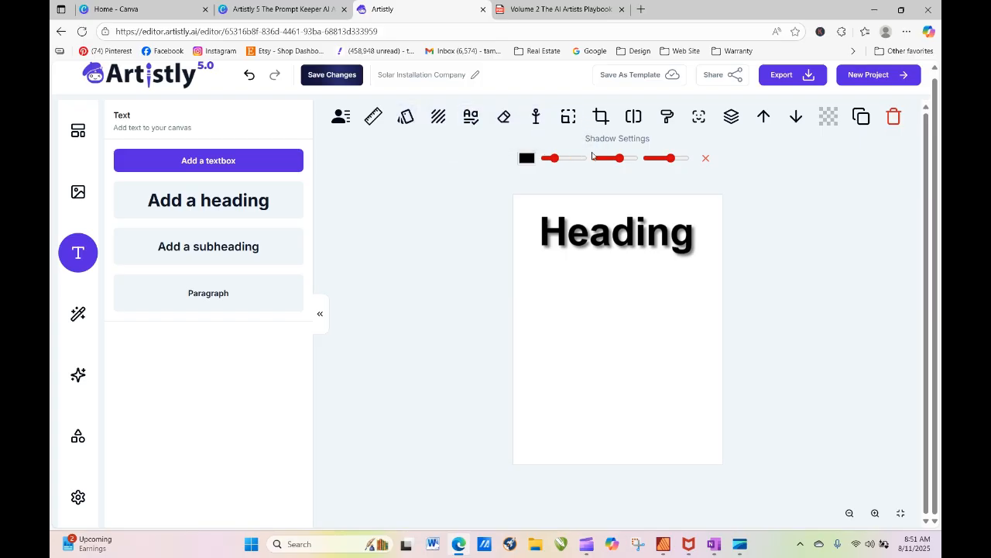
pyautogui.click(592, 248)
pyautogui.click(572, 317)
pyautogui.click(319, 314)
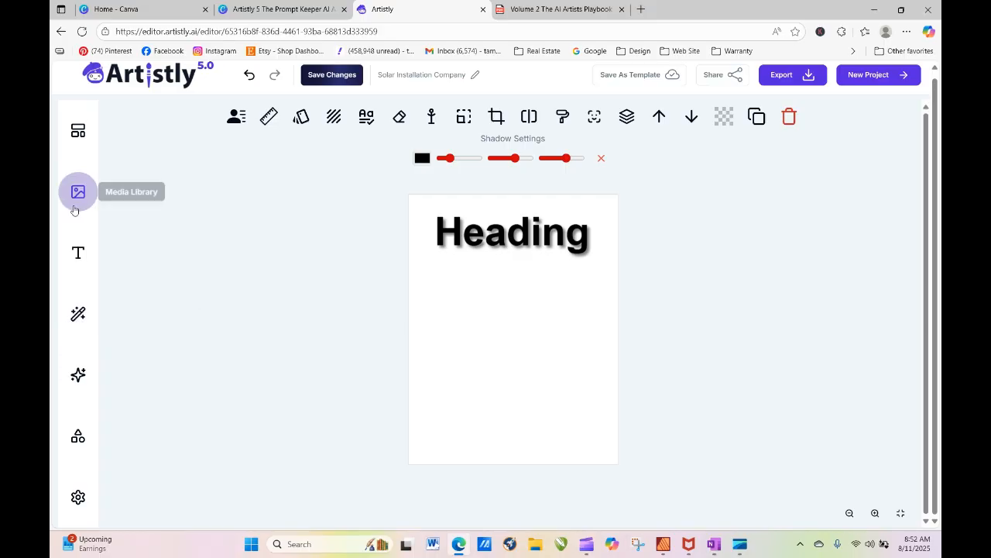
pyautogui.click(79, 254)
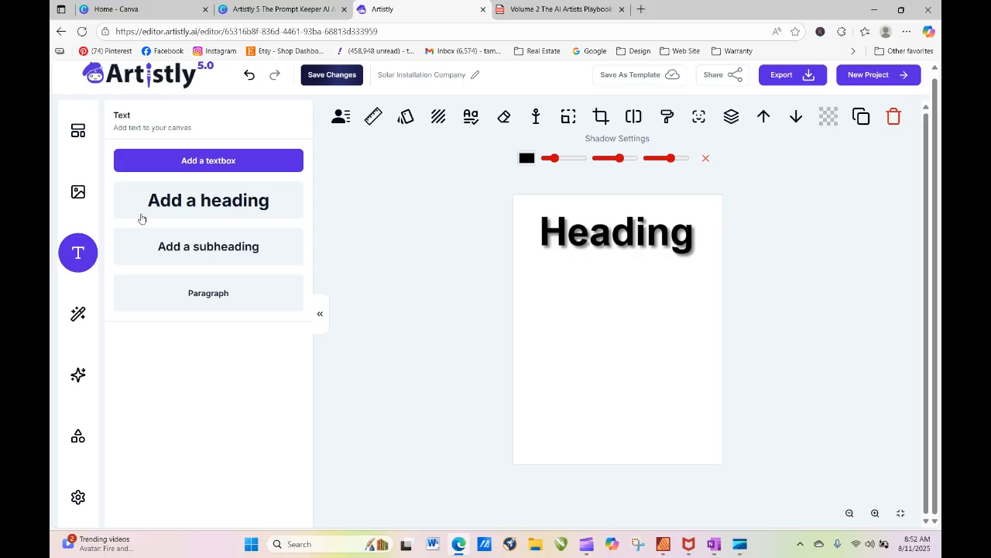
# Upload the image "Copy of YOUTUBE THUMBNAIL TEMPLATE (18)", shrink it and align it with the page's upper-left corner.
pyautogui.click(79, 192)
pyautogui.click(172, 127)
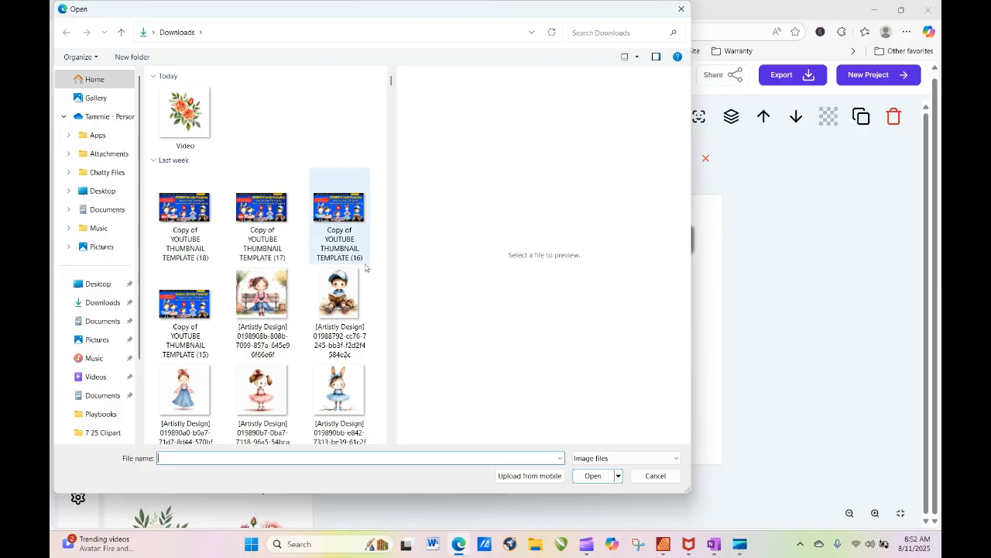
pyautogui.click(184, 209)
pyautogui.click(592, 475)
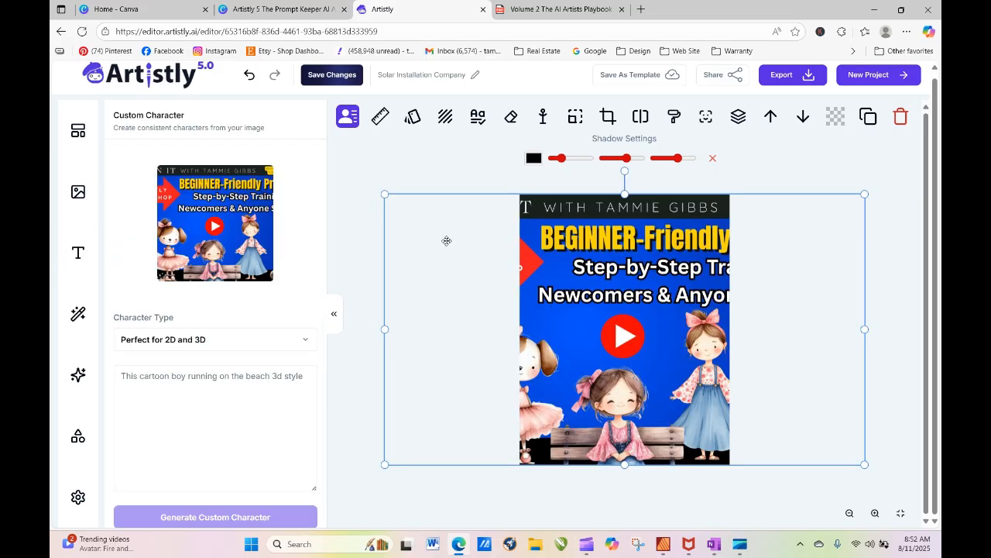
pyautogui.moveTo(385, 194); pyautogui.dragTo(526, 272)
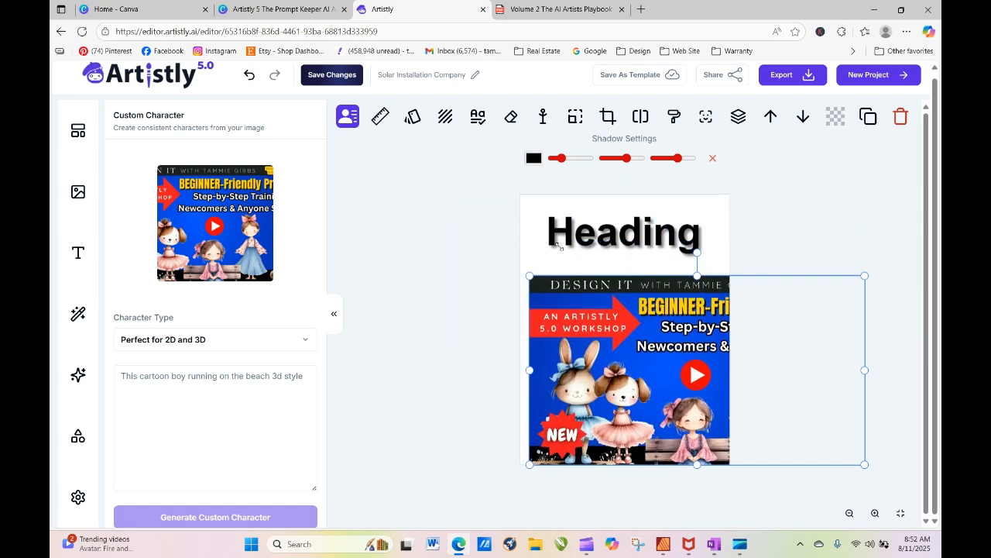
pyautogui.moveTo(627, 355); pyautogui.dragTo(624, 278)
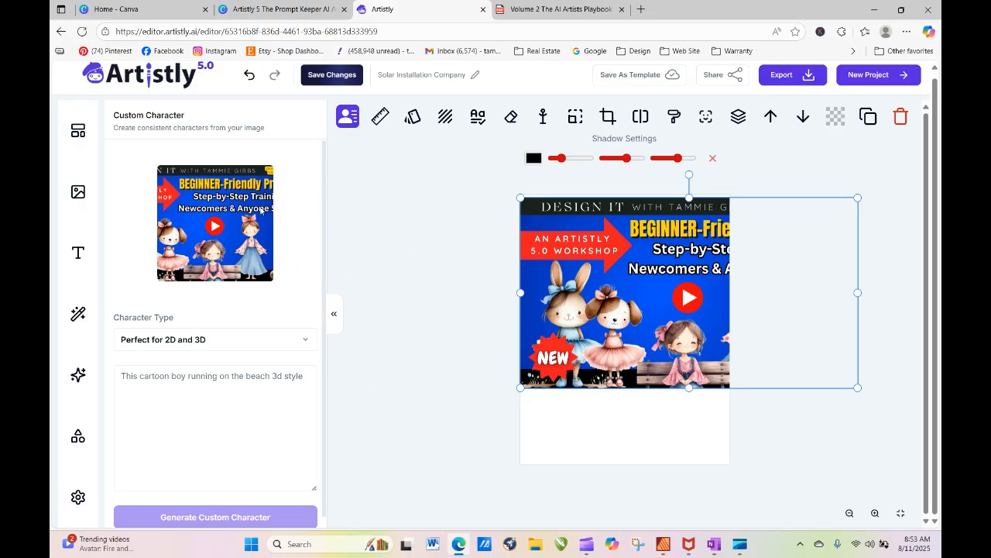
# Extract the text from the thumbnail image with the Text Editor and select the "DESIGN IT" line.
pyautogui.click(480, 119)
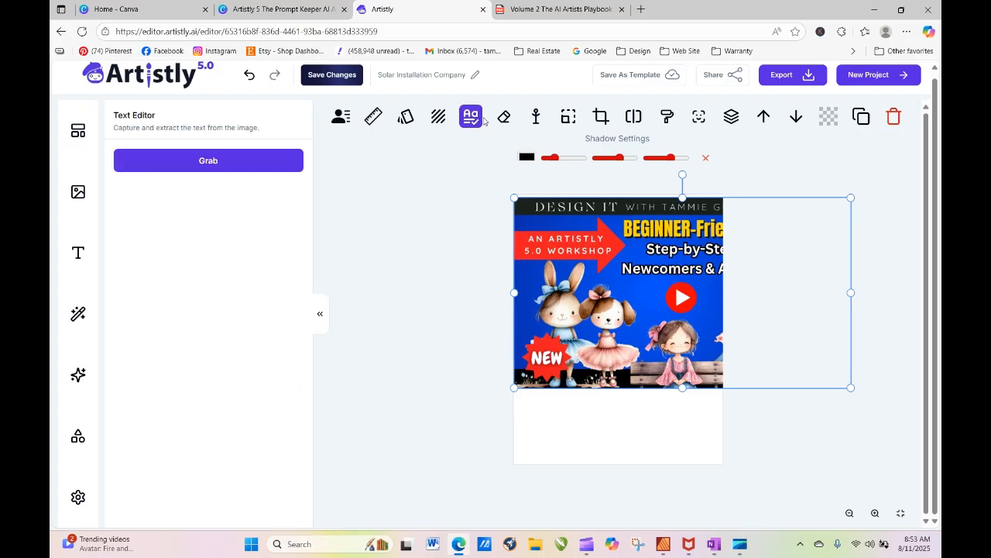
pyautogui.click(268, 162)
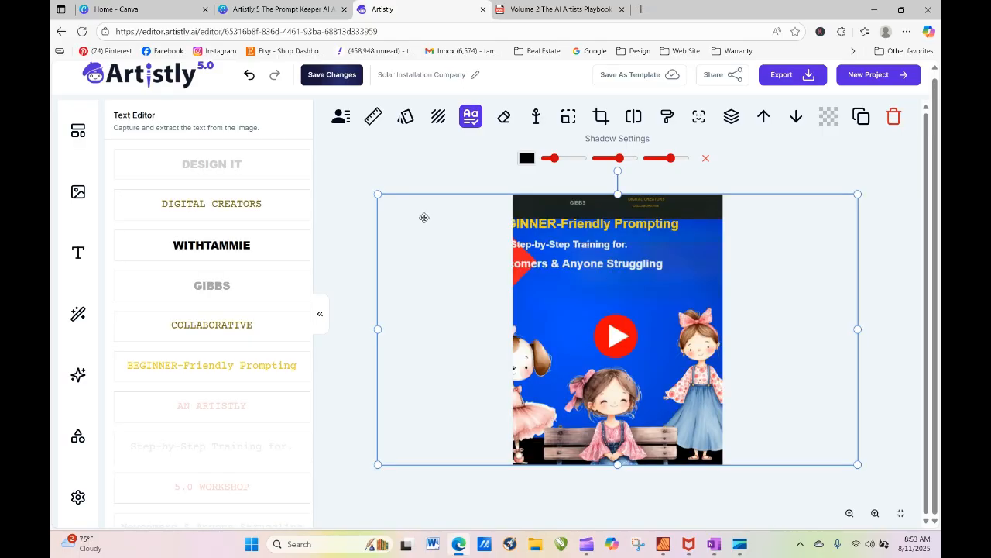
pyautogui.click(242, 169)
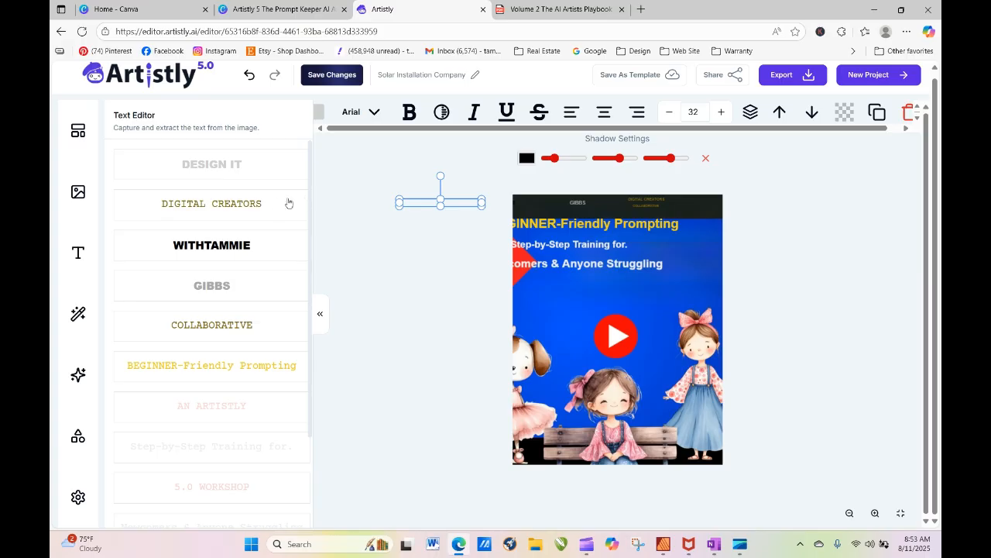
# Shift the background image and move the lines "Newcomers & Anyone Struggling" and "BEGINNER-Friendly Prompting" lower on the page.
pyautogui.click(578, 285)
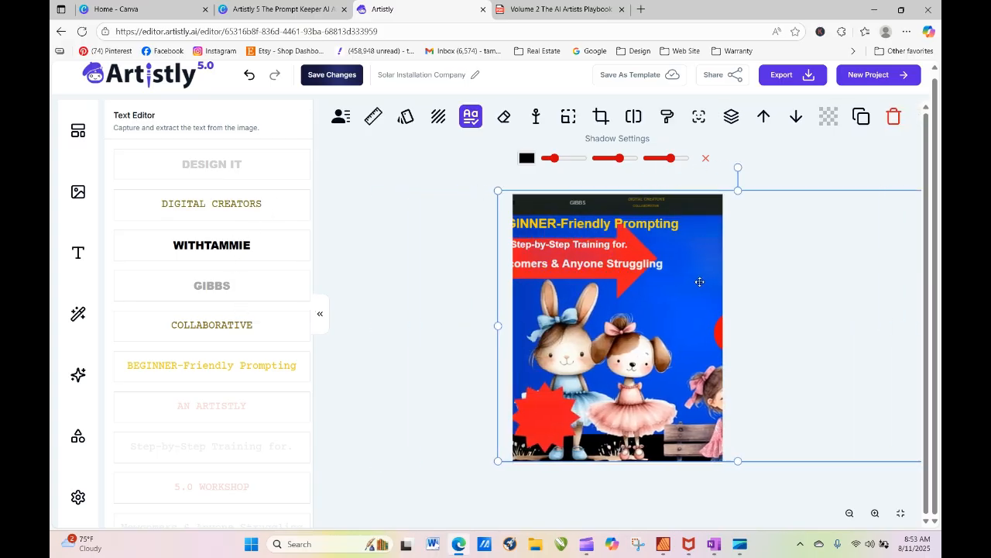
pyautogui.moveTo(686, 279)
pyautogui.mouseDown()
pyautogui.moveTo(564, 264)
pyautogui.moveTo(599, 249)
pyautogui.moveTo(660, 284)
pyautogui.moveTo(722, 263)
pyautogui.moveTo(707, 297)
pyautogui.moveTo(671, 278)
pyautogui.mouseUp()
pyautogui.click(600, 246)
pyautogui.click(610, 268)
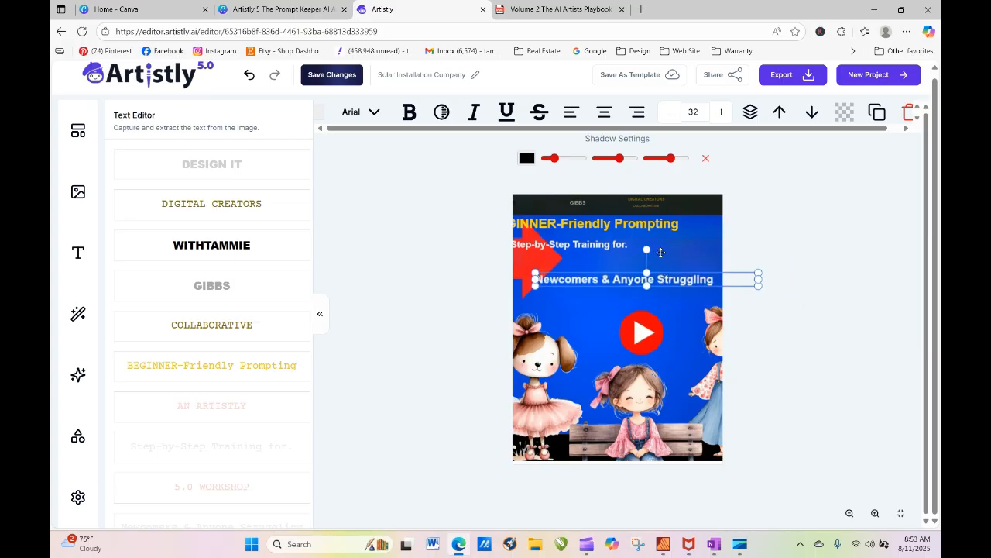
pyautogui.click(648, 224)
pyautogui.moveTo(648, 225); pyautogui.dragTo(687, 319)
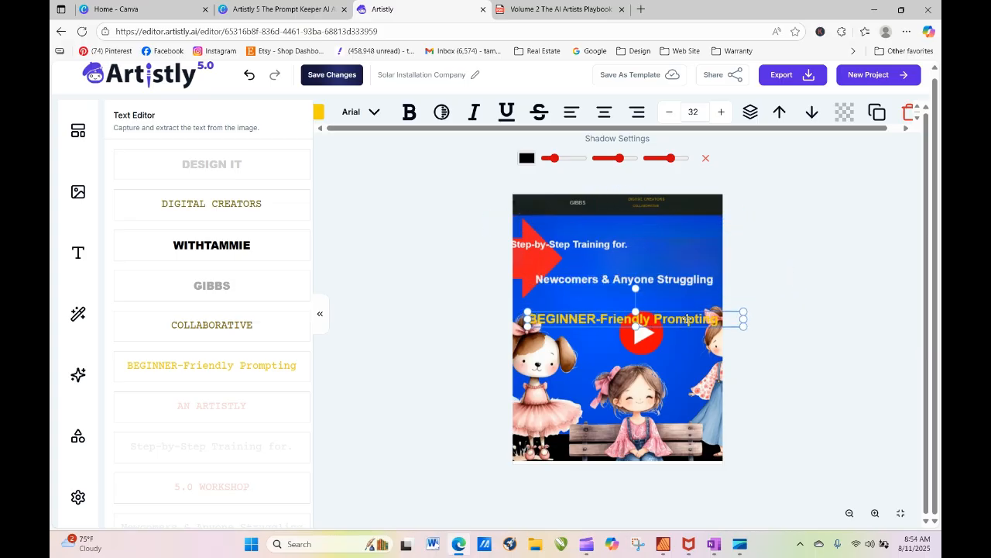
# Replace the word "Prompting" with "Hello" in the yellow headline.
pyautogui.doubleClick(687, 319)
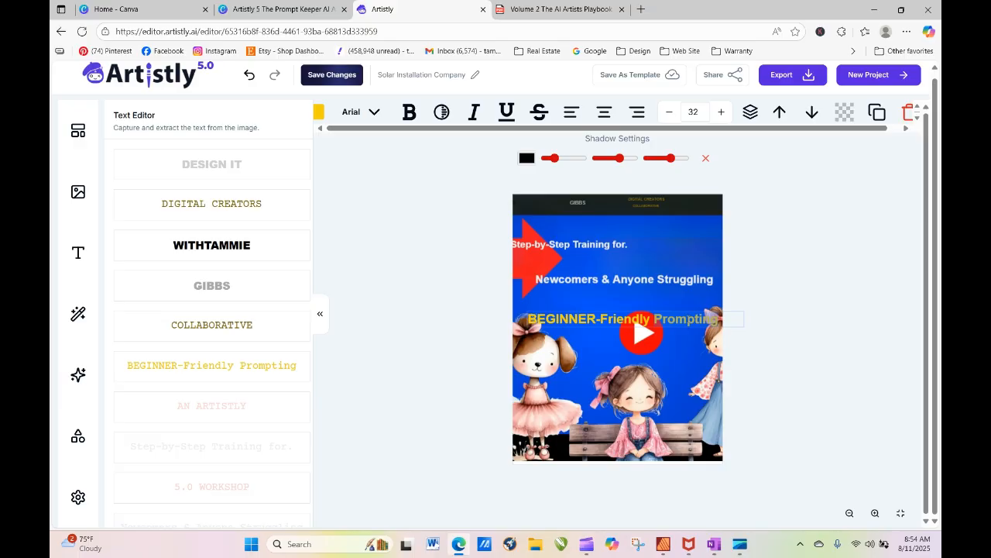
pyautogui.write('Hell')
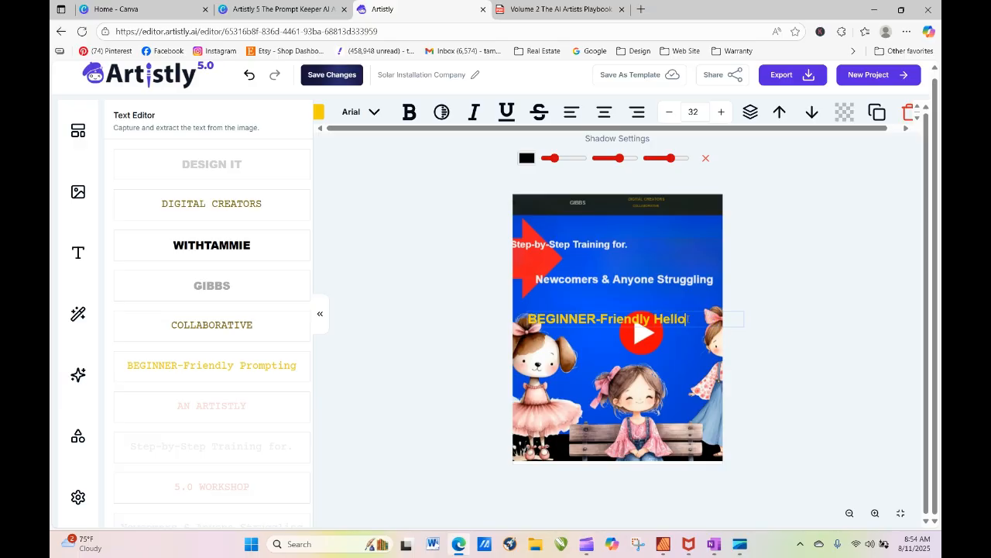
pyautogui.click(436, 224)
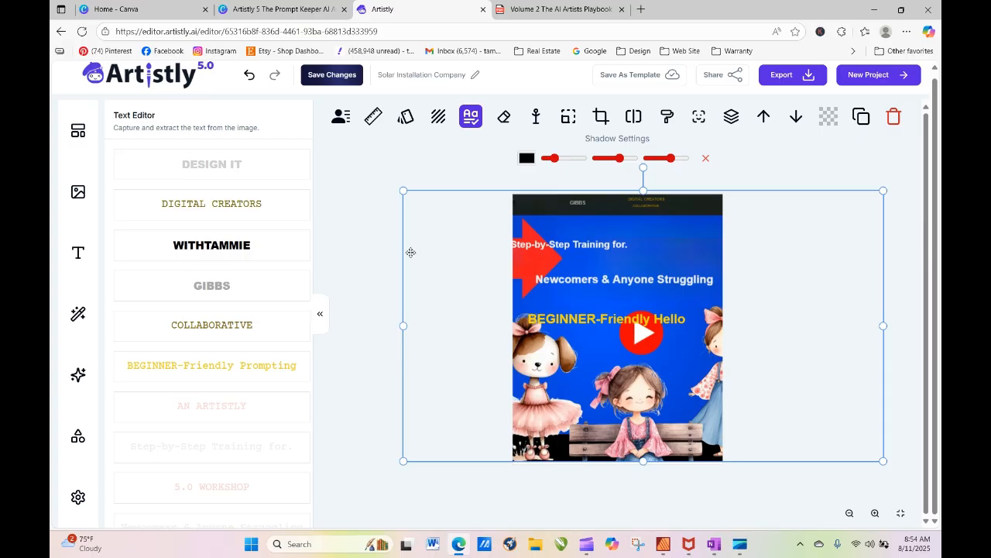
# Delete the blue background image and all remaining text, including the heading, from the canvas.
pyautogui.press('Delete')
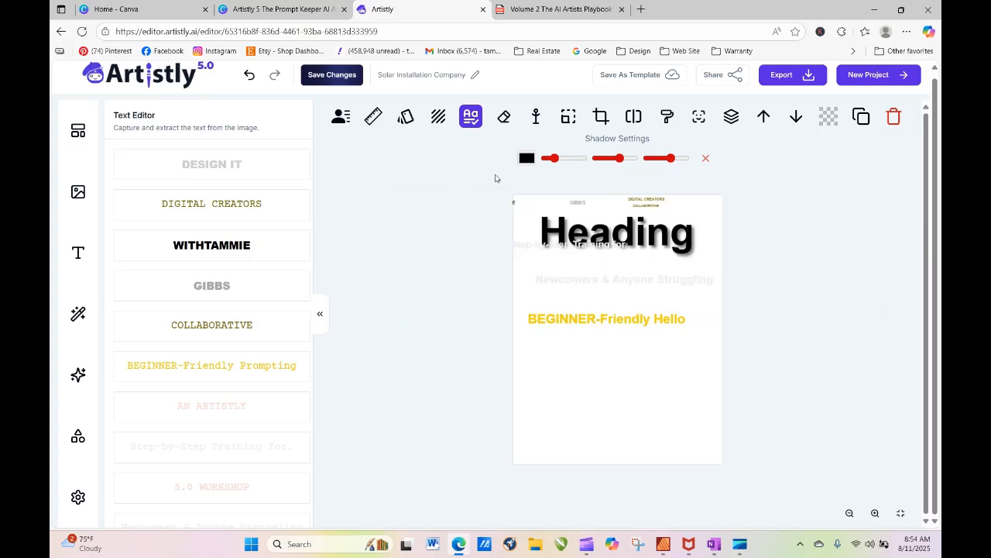
pyautogui.moveTo(496, 175); pyautogui.dragTo(874, 512)
pyautogui.press('Delete')
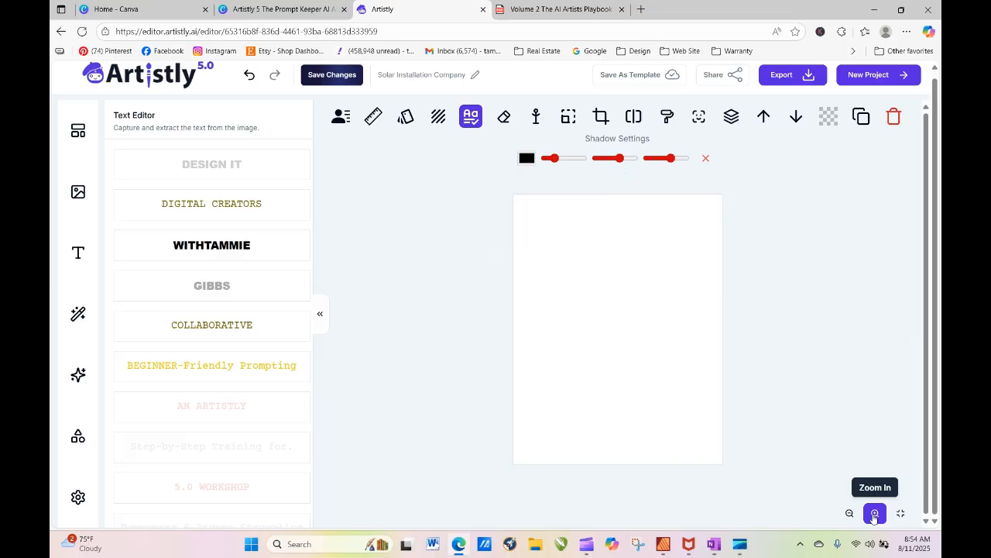
# Open the recent project "Video" and collapse its media library.
pyautogui.click(161, 74)
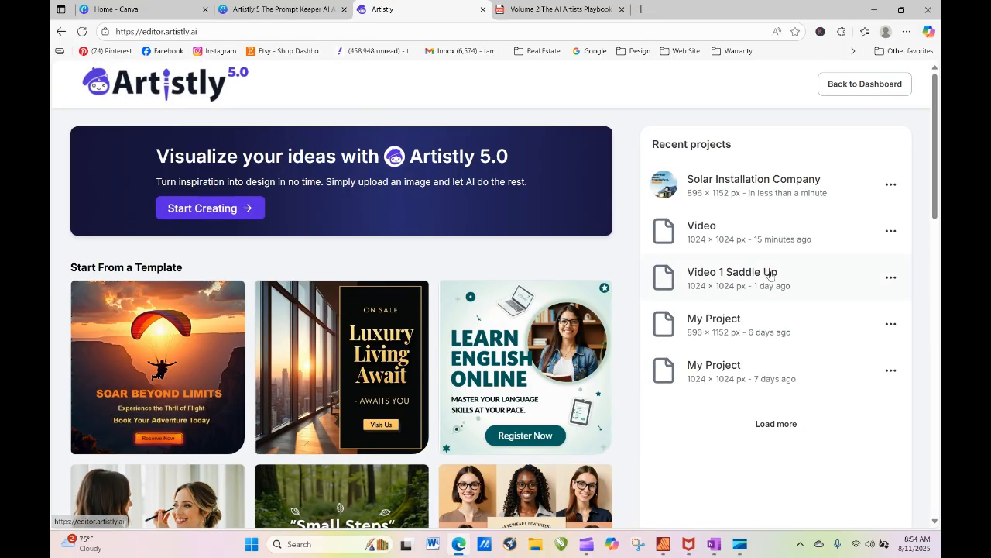
pyautogui.click(713, 236)
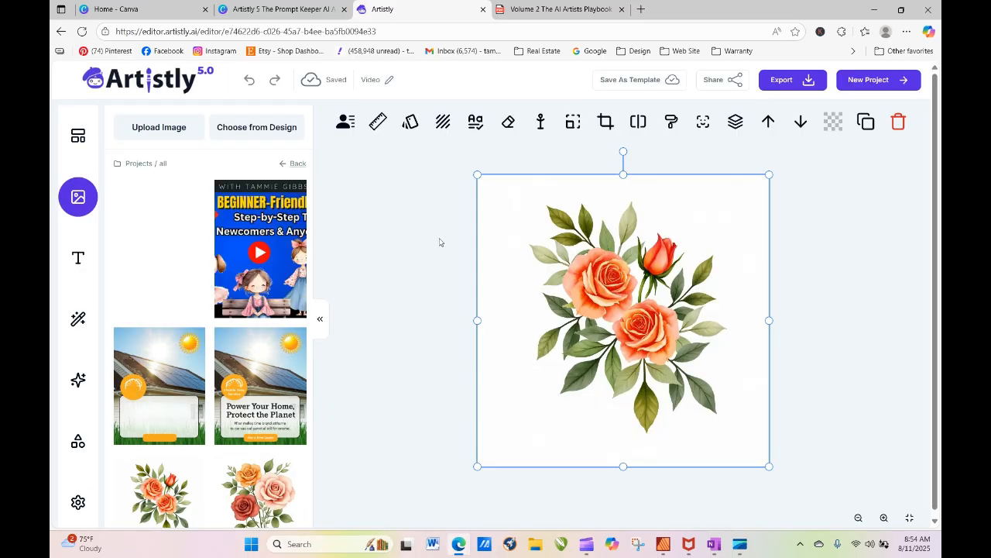
pyautogui.click(320, 326)
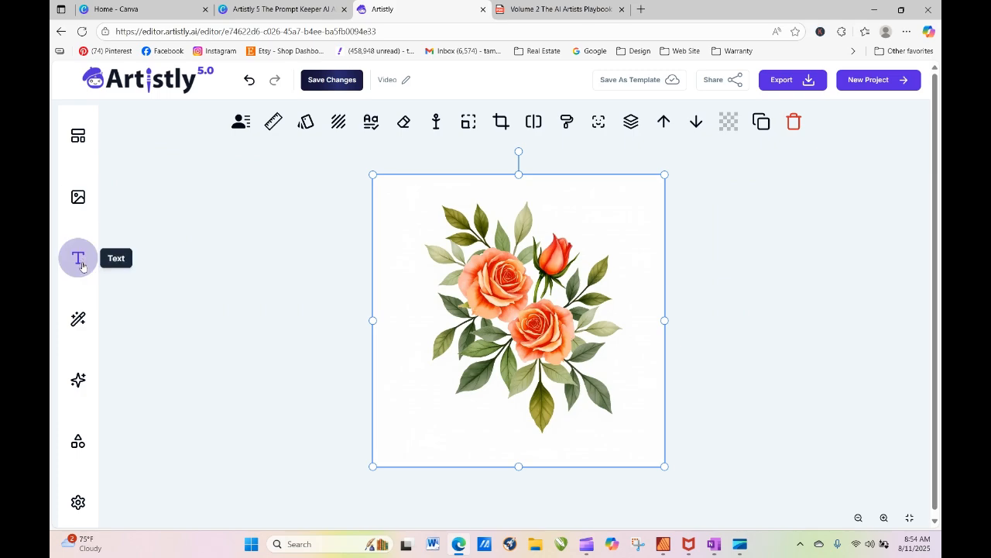
# Browse the ready-made necklace images in the AI Product Influencer.
pyautogui.click(81, 322)
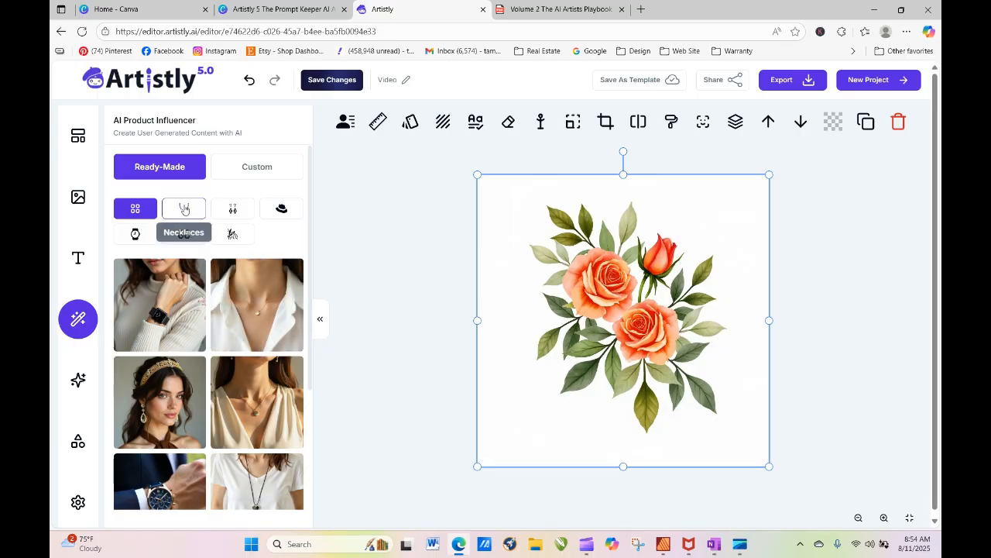
pyautogui.click(184, 209)
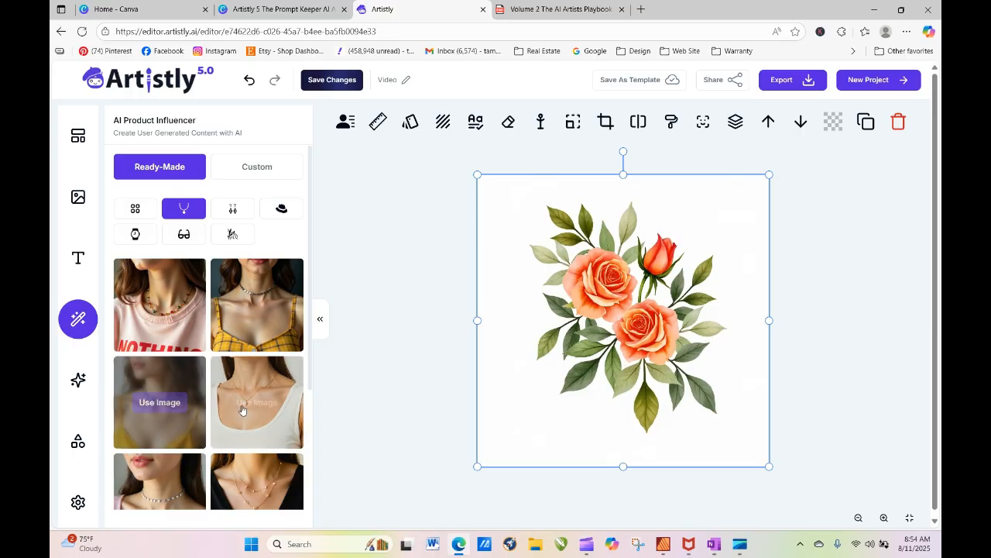
pyautogui.moveTo(247, 409)
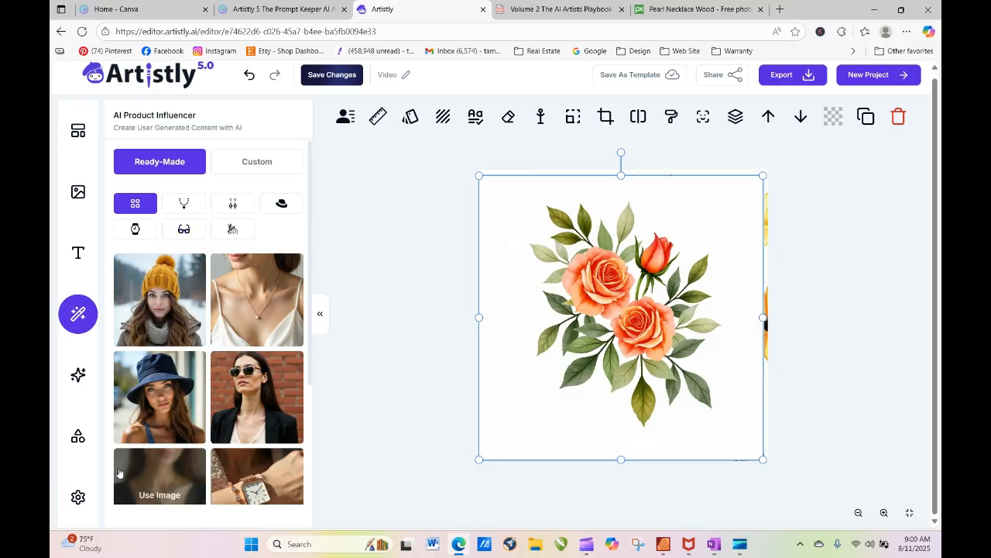
# Select the 3:4 image size in the AI Designer, view Mirror Magic and return to the Image Generator.
pyautogui.click(77, 376)
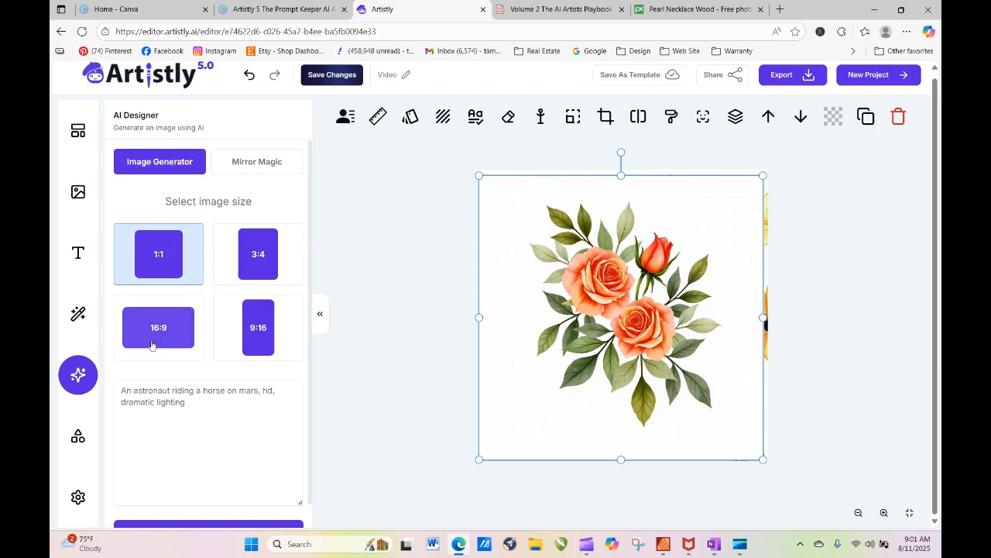
pyautogui.click(258, 270)
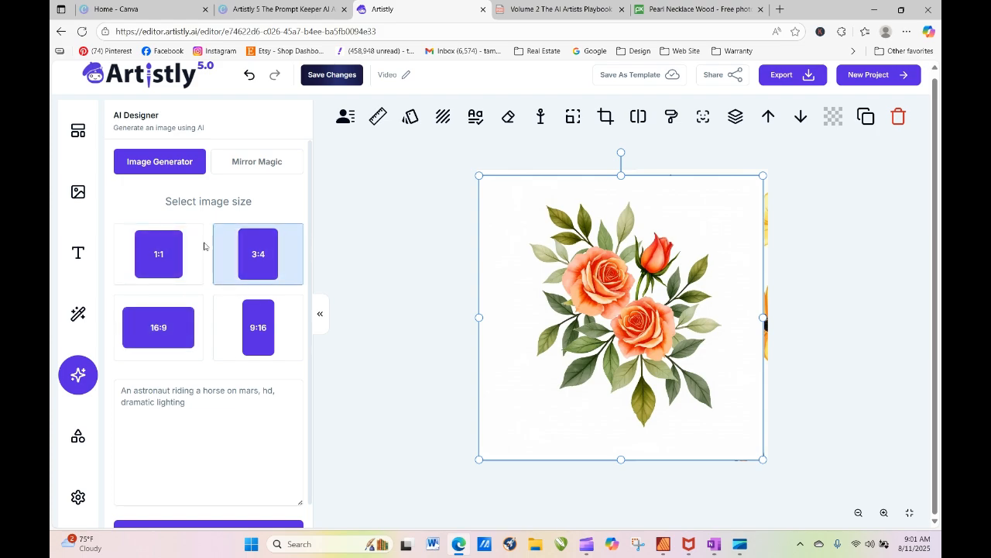
pyautogui.click(244, 165)
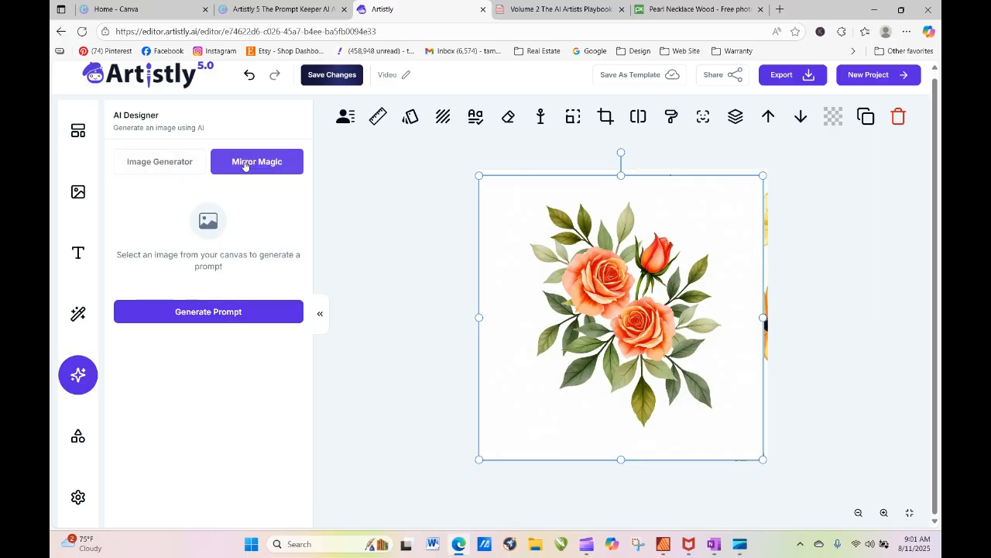
pyautogui.click(182, 164)
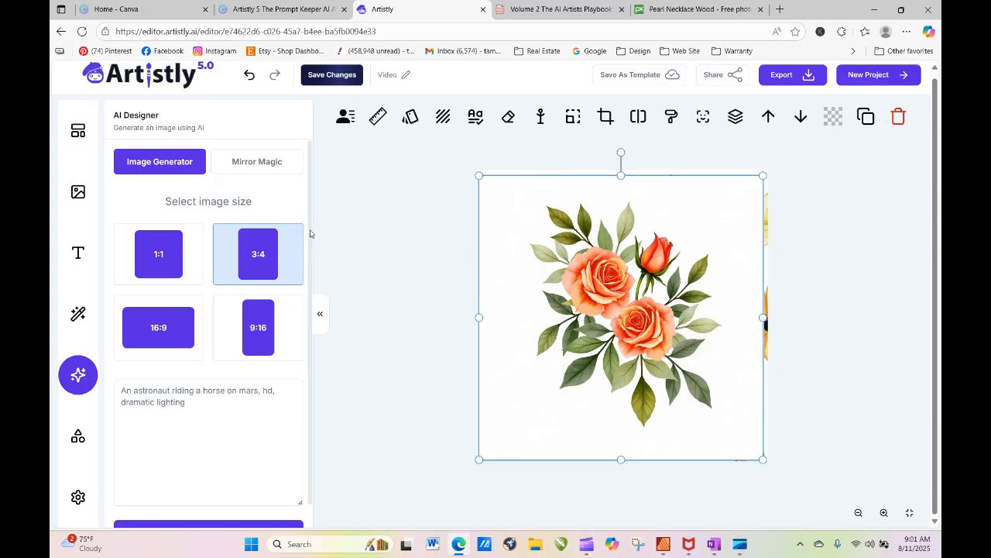
pyautogui.scroll(-1, 310, 234)
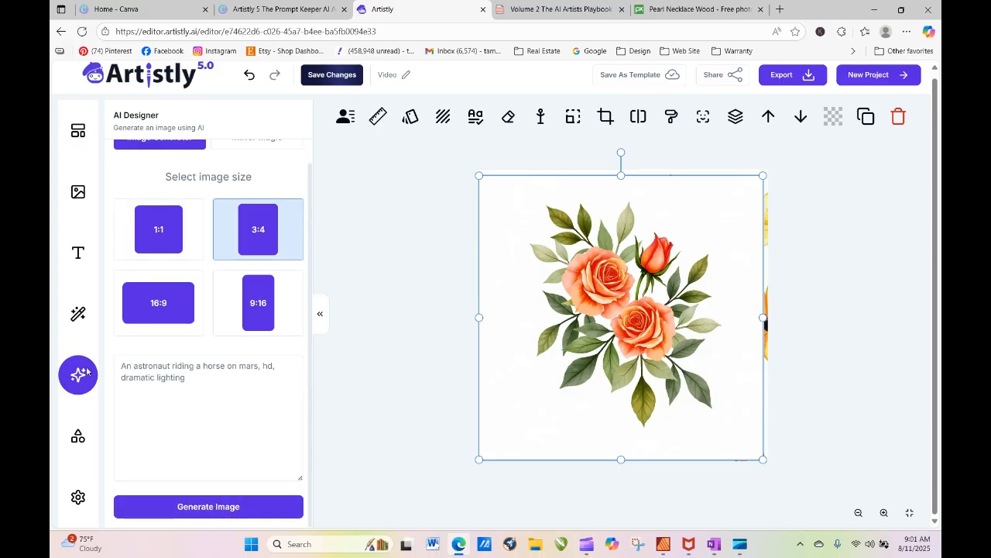
# View the image prompt of the orange rose bouquet in the media library and copy it.
pyautogui.click(77, 192)
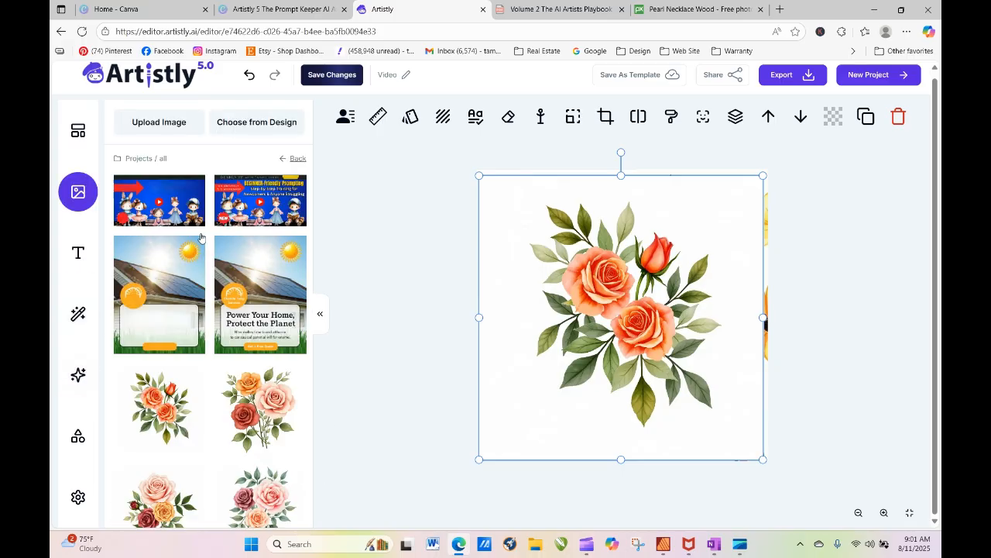
pyautogui.click(193, 376)
pyautogui.click(449, 409)
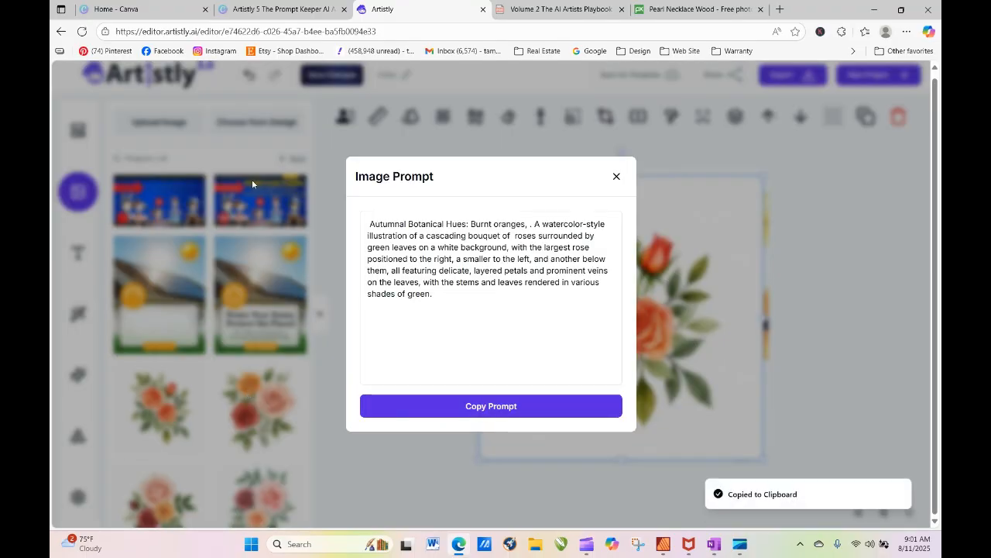
# Close the image prompt, paste the copied rose bouquet prompt into the AI Designer's Image Generator and generate a 1:1 image.
pyautogui.click(616, 176)
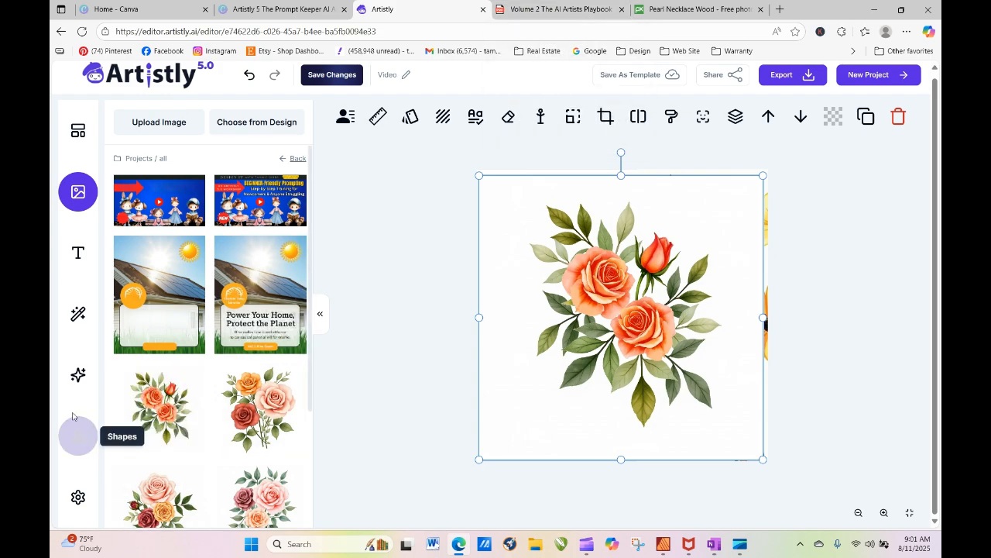
pyautogui.click(79, 376)
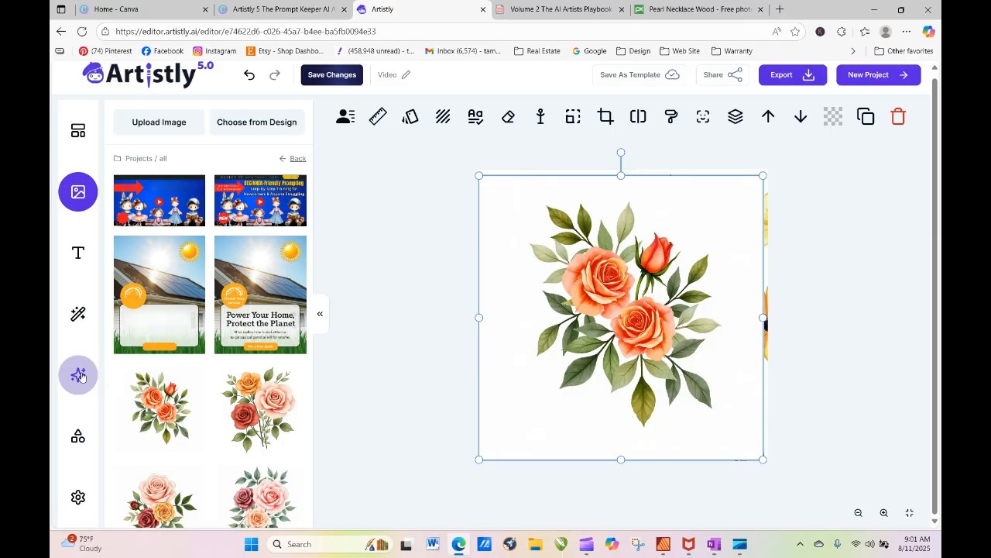
pyautogui.click(130, 401)
pyautogui.rightClick(130, 400)
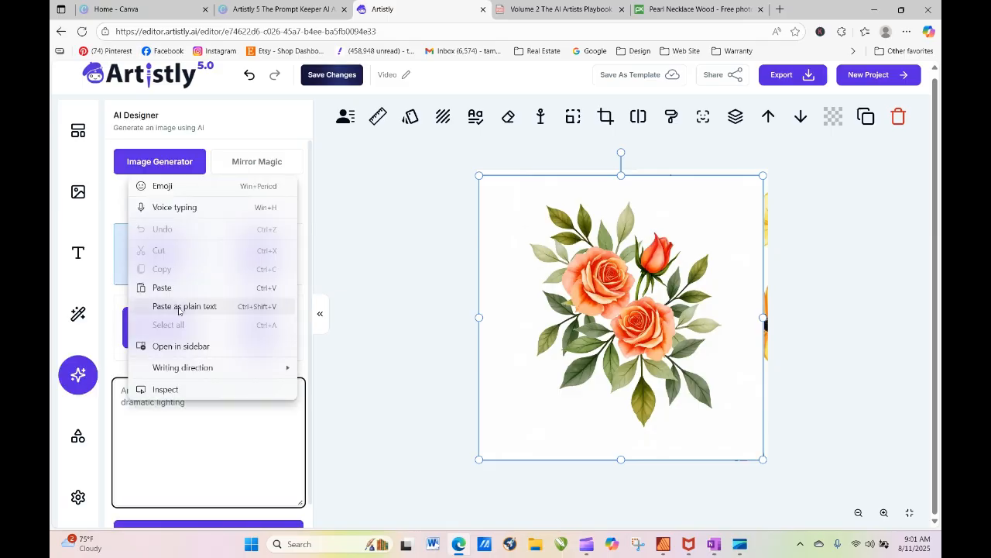
pyautogui.click(174, 286)
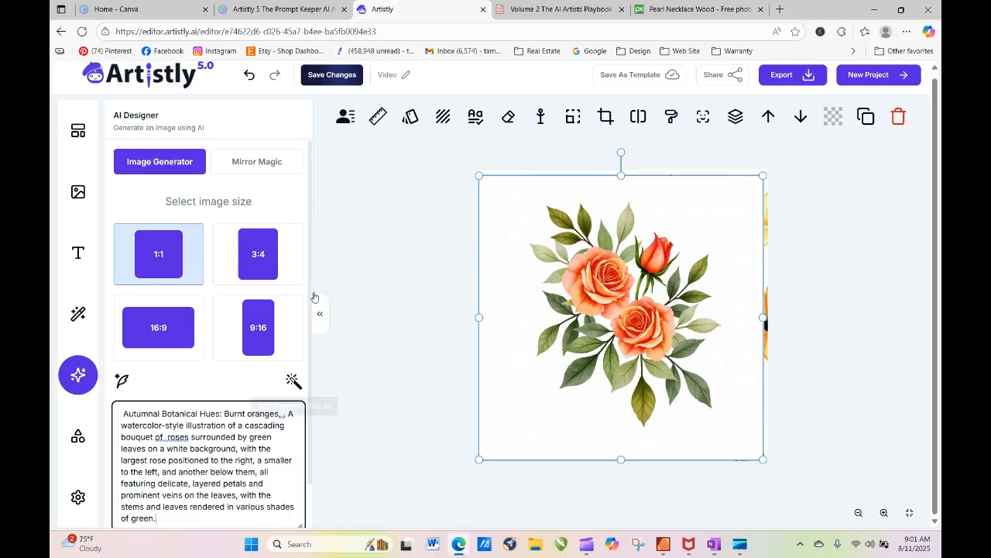
pyautogui.scroll(-1, 256, 480)
pyautogui.click(247, 507)
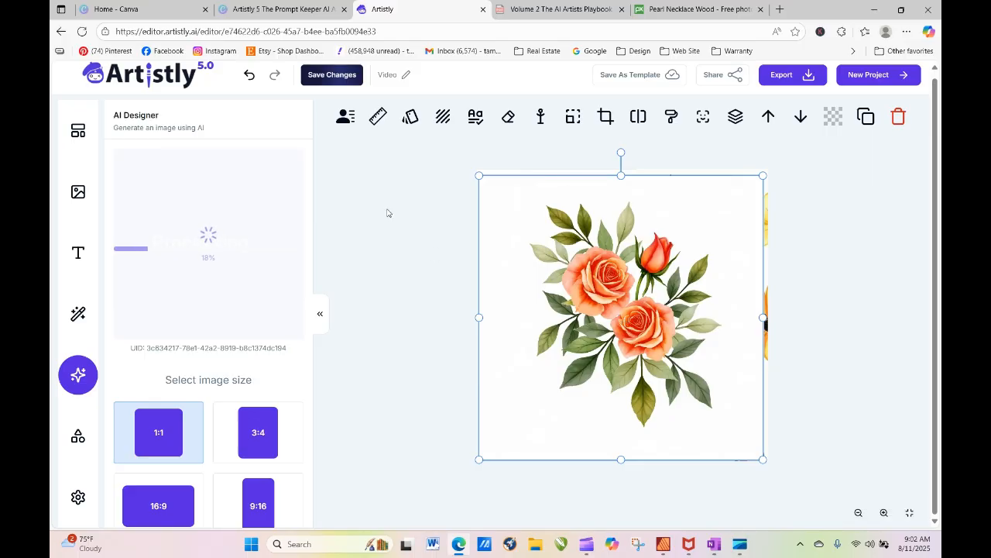
# Shift and slightly stretch the rose bouquet on the canvas, and add the newly generated bouquet over it.
pyautogui.moveTo(546, 215)
pyautogui.mouseDown()
pyautogui.moveTo(571, 215)
pyautogui.moveTo(544, 211)
pyautogui.mouseUp()
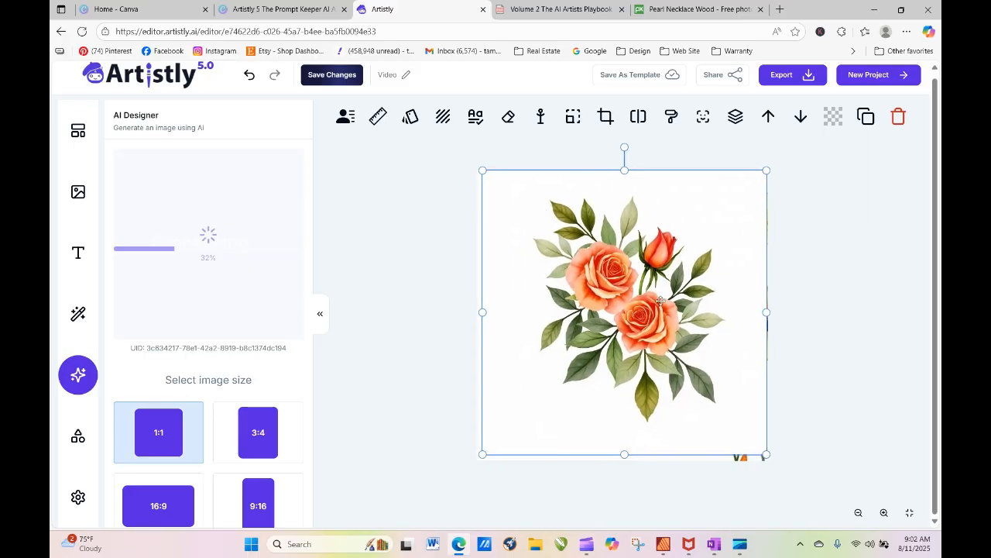
pyautogui.moveTo(624, 455); pyautogui.dragTo(625, 462)
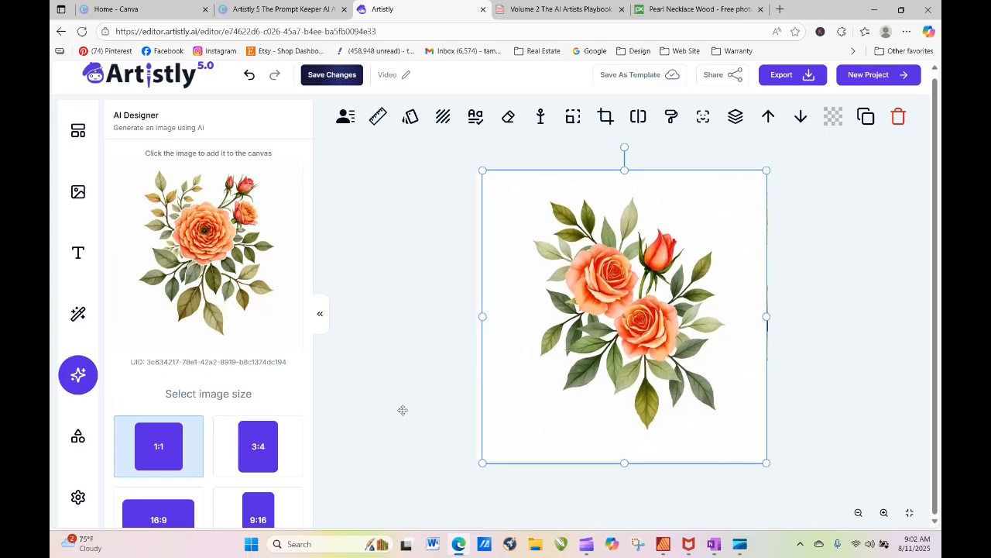
pyautogui.click(210, 237)
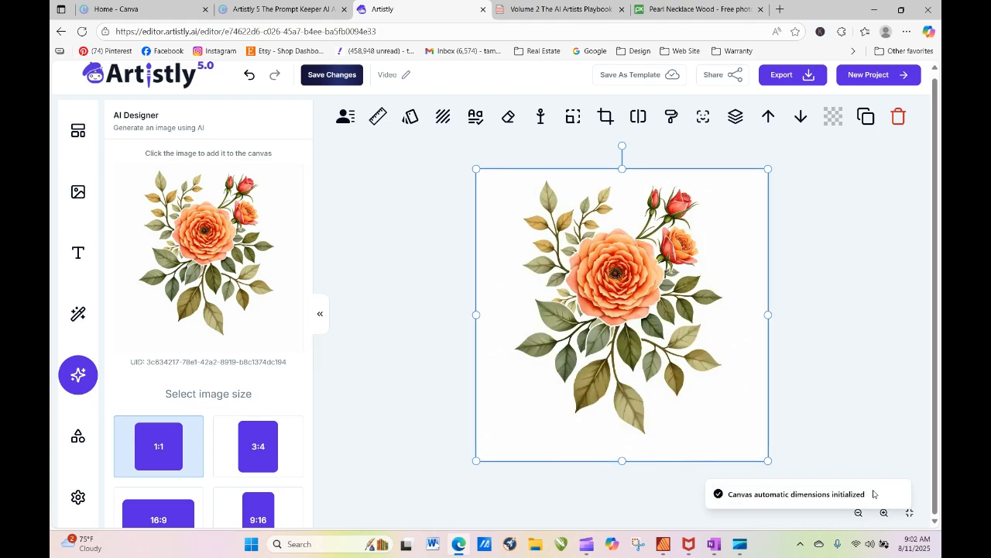
pyautogui.click(884, 514)
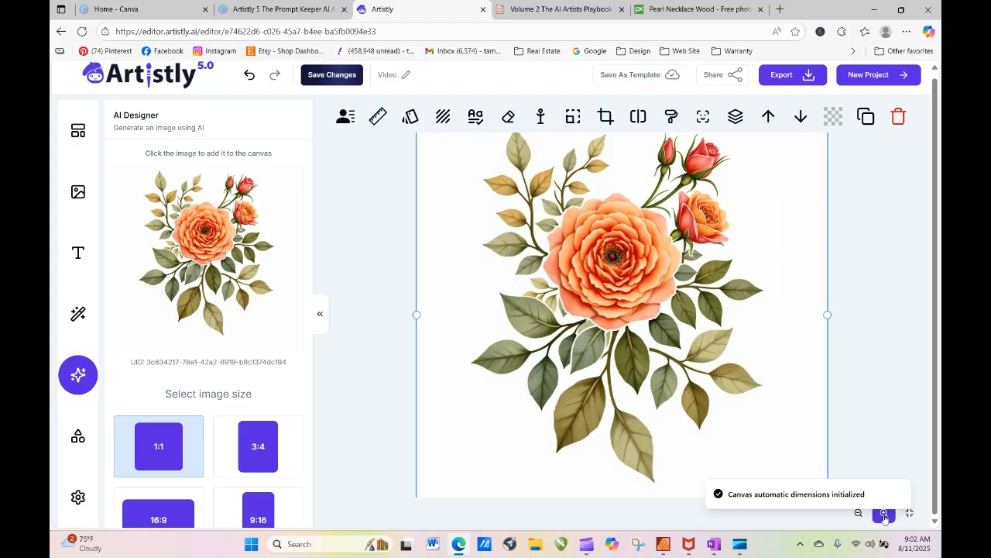
pyautogui.click(884, 514)
pyautogui.click(884, 515)
pyautogui.click(883, 514)
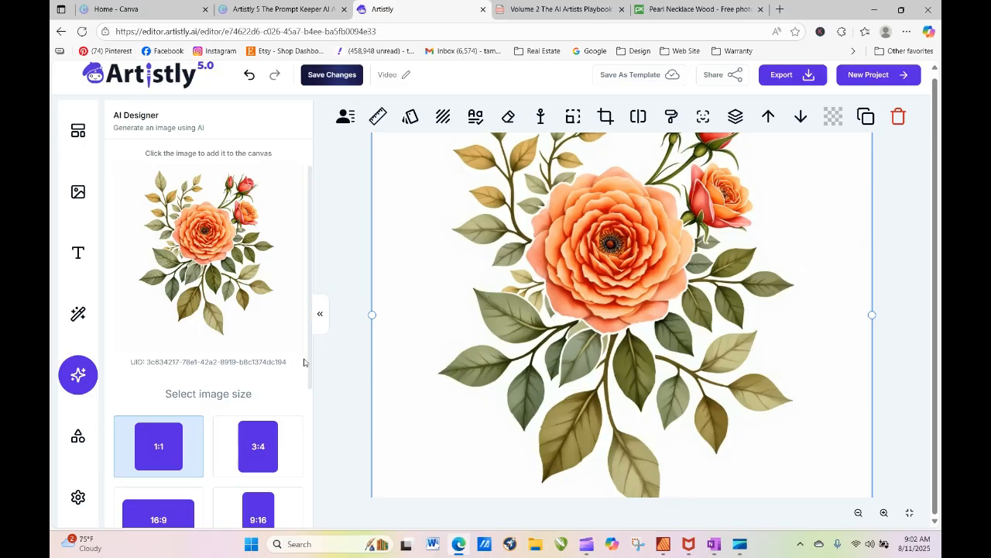
# Export the canvas with the first generated bouquet as a PNG.
pyautogui.moveTo(310, 365); pyautogui.dragTo(307, 488)
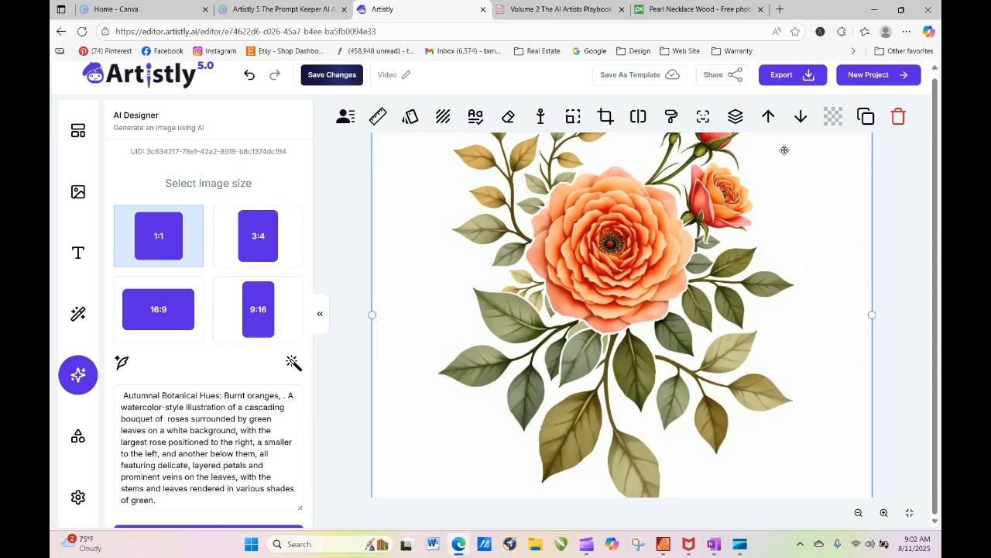
pyautogui.click(808, 74)
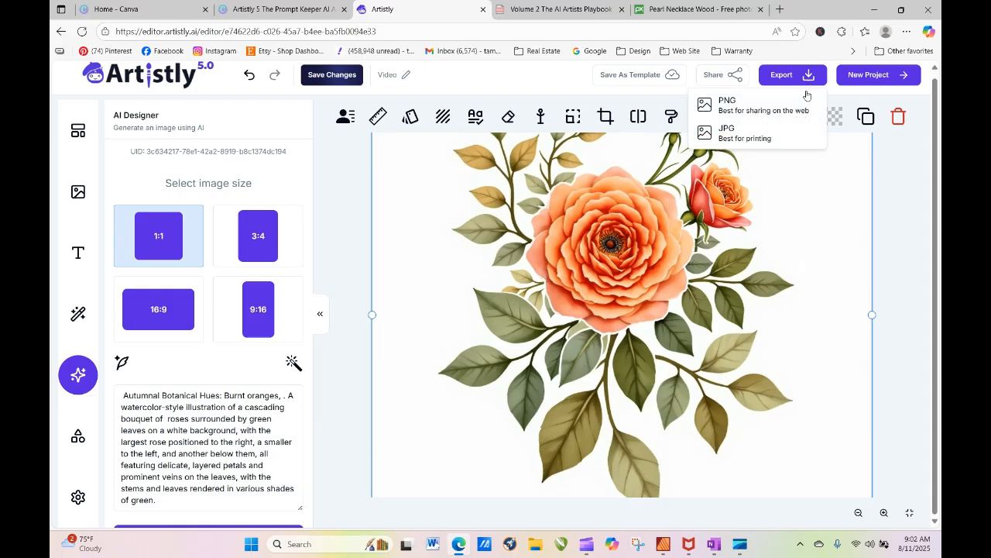
pyautogui.click(734, 109)
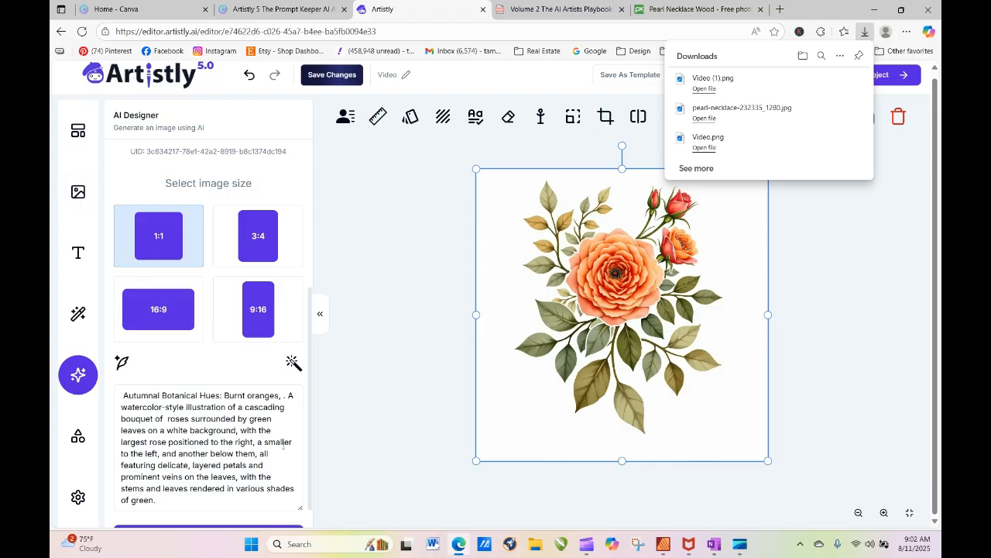
# Generate a second bouquet from the same prompt at 1:1, place it on the canvas and export it as a PNG.
pyautogui.scroll(-1, 310, 398)
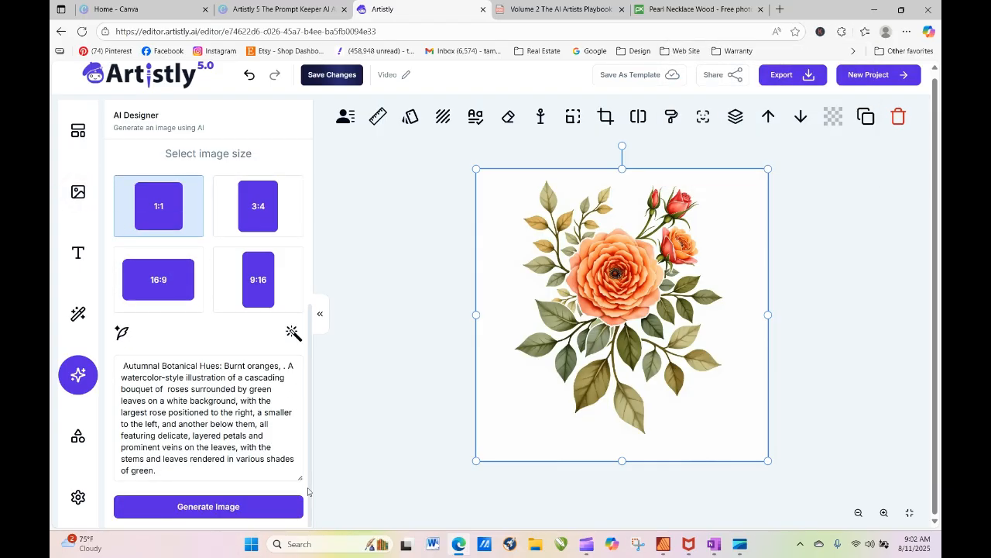
pyautogui.click(255, 507)
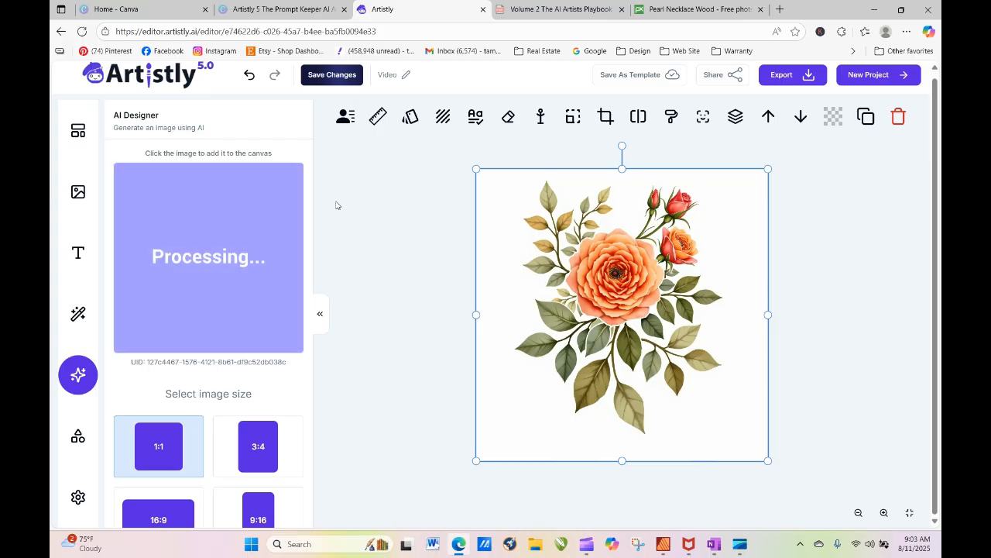
pyautogui.click(208, 252)
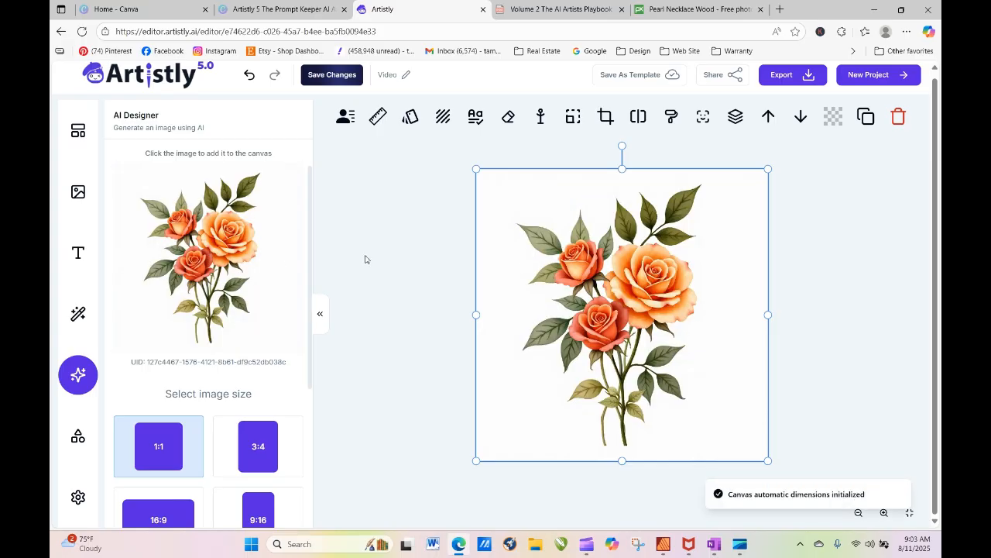
pyautogui.click(806, 74)
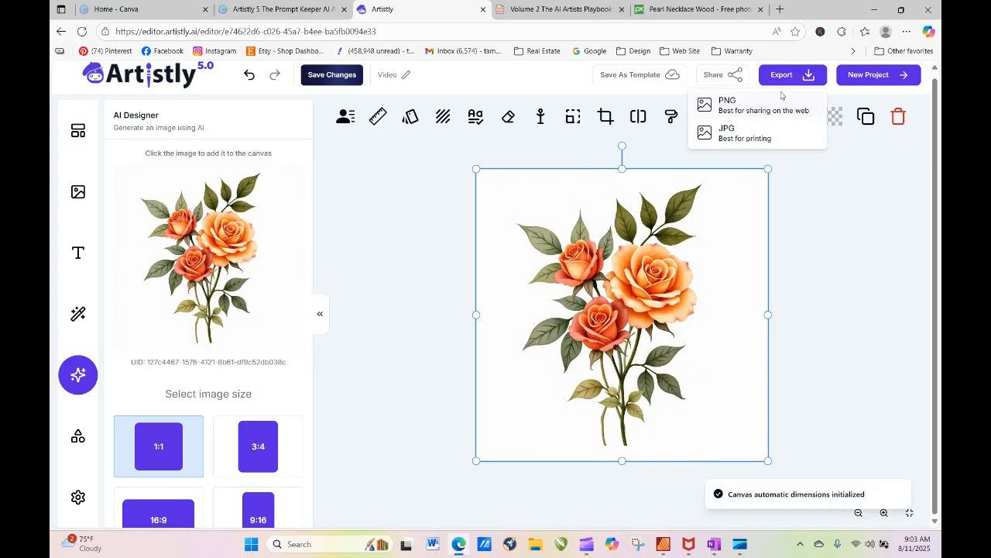
pyautogui.click(740, 102)
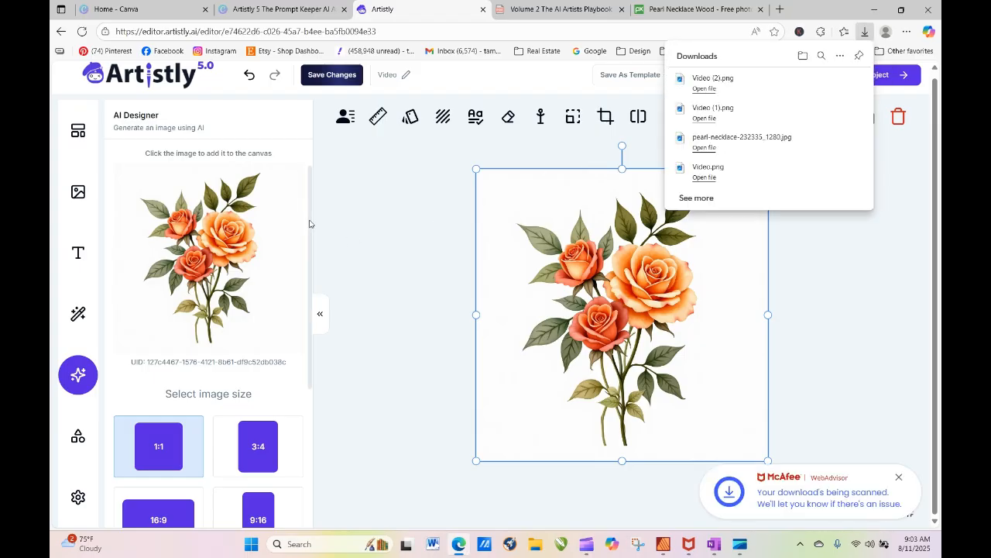
# Generate a third bouquet variation from the unchanged prompt, add it to the canvas and export it as a PNG.
pyautogui.scroll(-3, 310, 225)
pyautogui.click(226, 525)
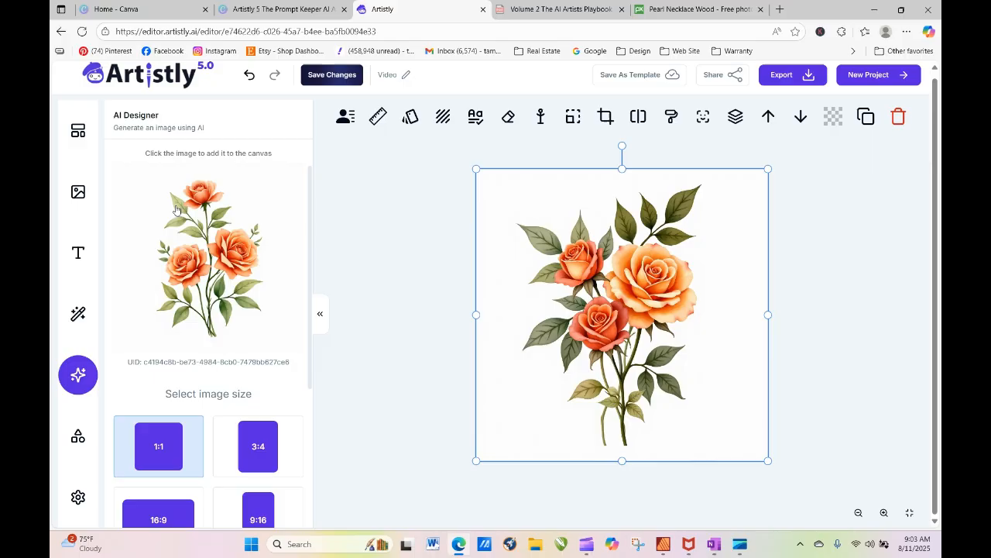
pyautogui.click(238, 261)
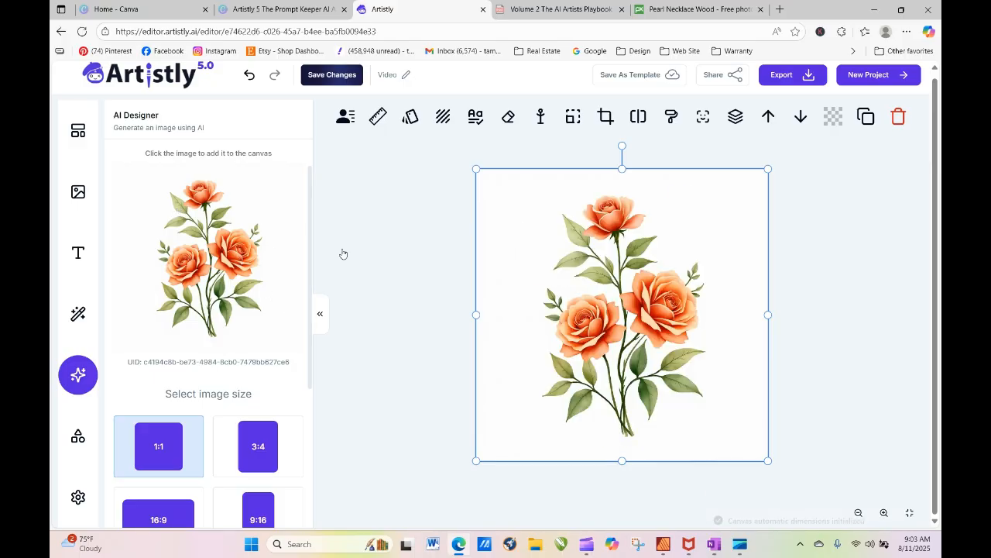
pyautogui.click(779, 75)
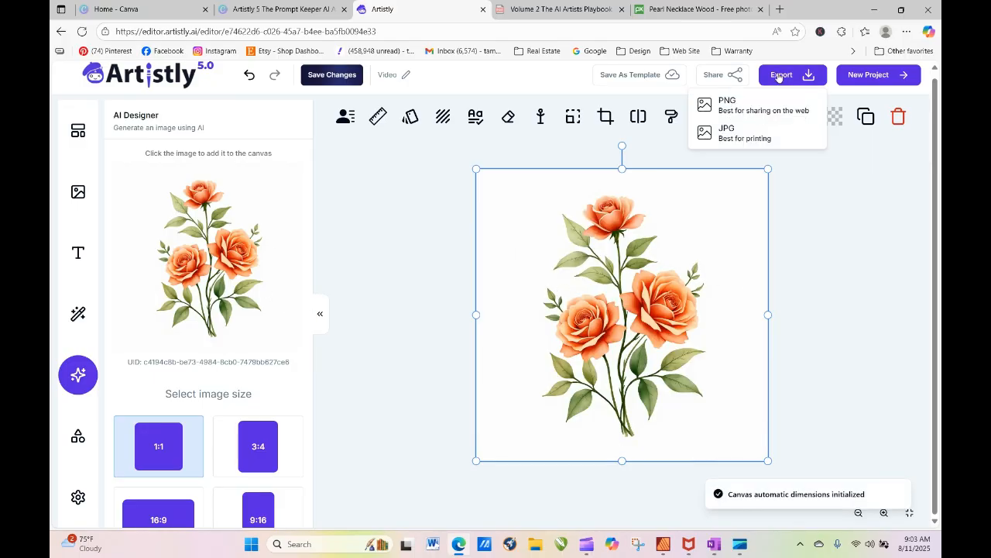
pyautogui.click(734, 108)
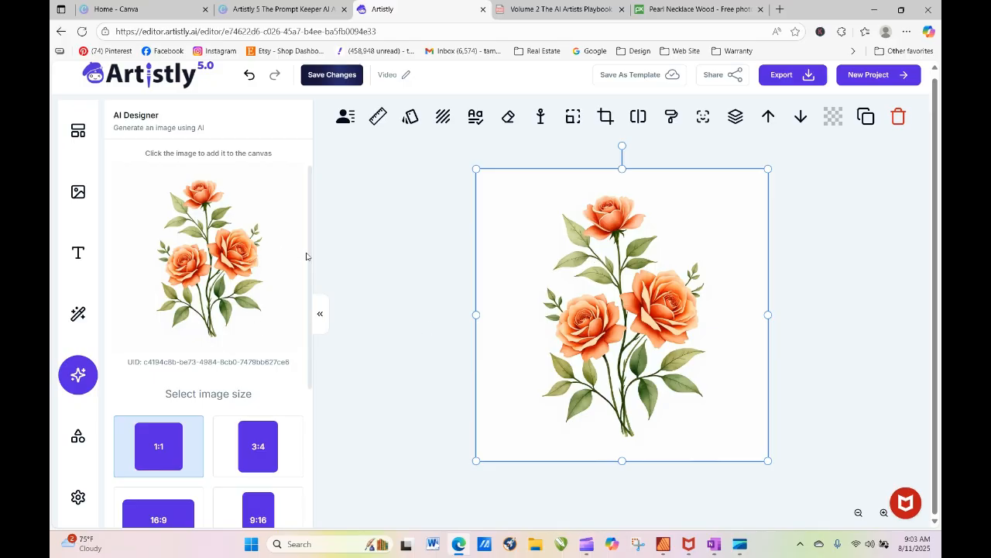
# Delete the third generated bouquet from the canvas and generate a fourth one from the same prompt.
pyautogui.scroll(-3, 310, 260)
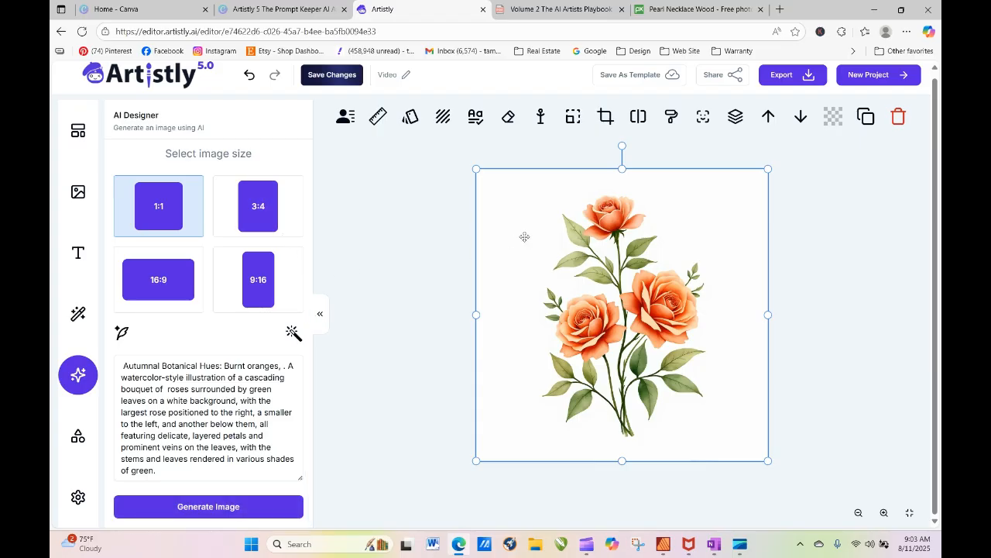
pyautogui.click(898, 116)
pyautogui.click(688, 241)
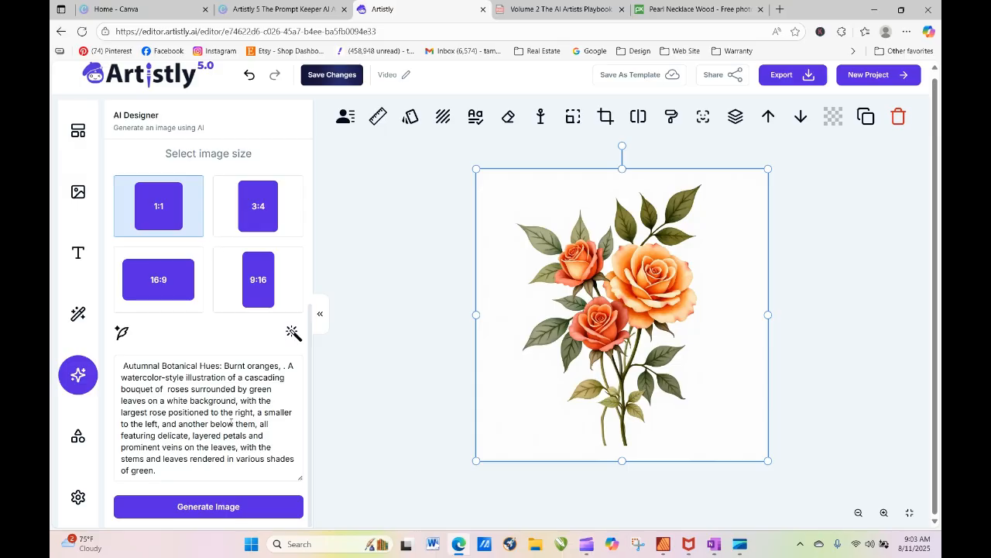
pyautogui.click(237, 509)
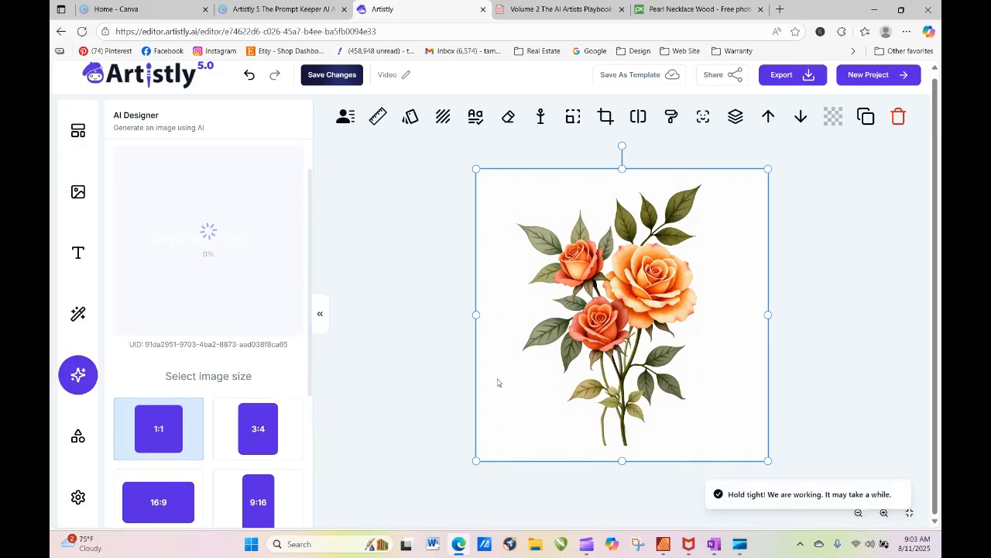
# Delete all the stacked flower images from the canvas and add the newly generated orange rose bouquet.
pyautogui.click(898, 116)
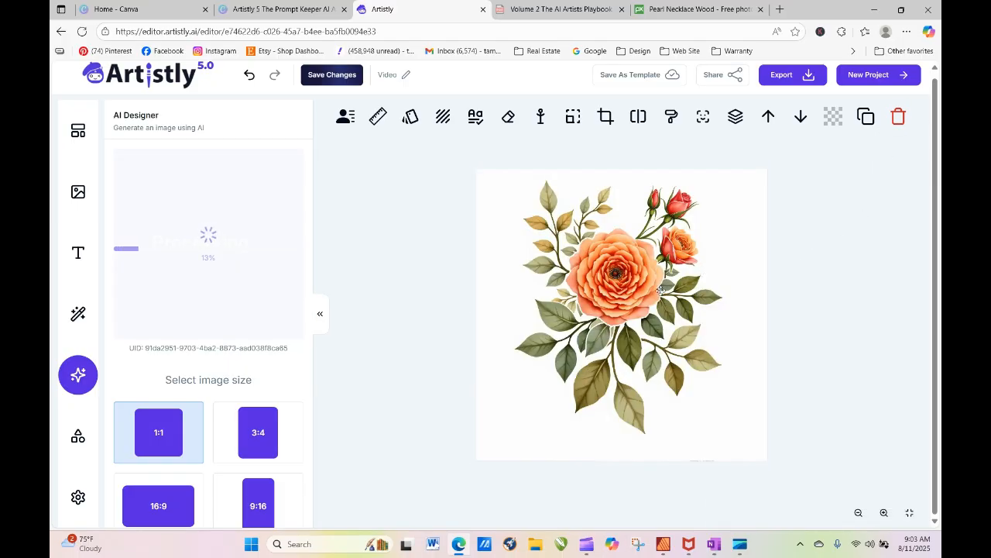
pyautogui.moveTo(309, 249); pyautogui.dragTo(314, 201)
pyautogui.click(595, 235)
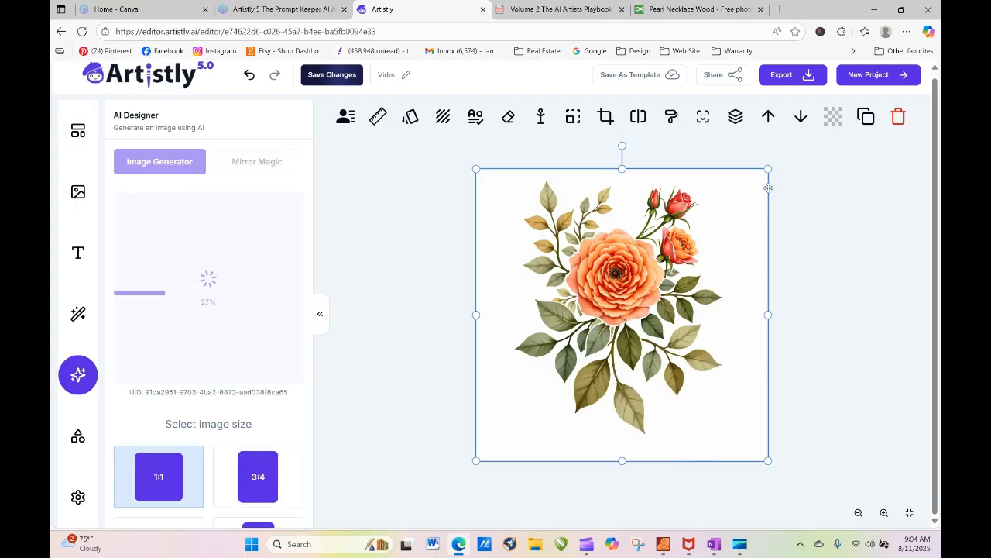
pyautogui.click(900, 117)
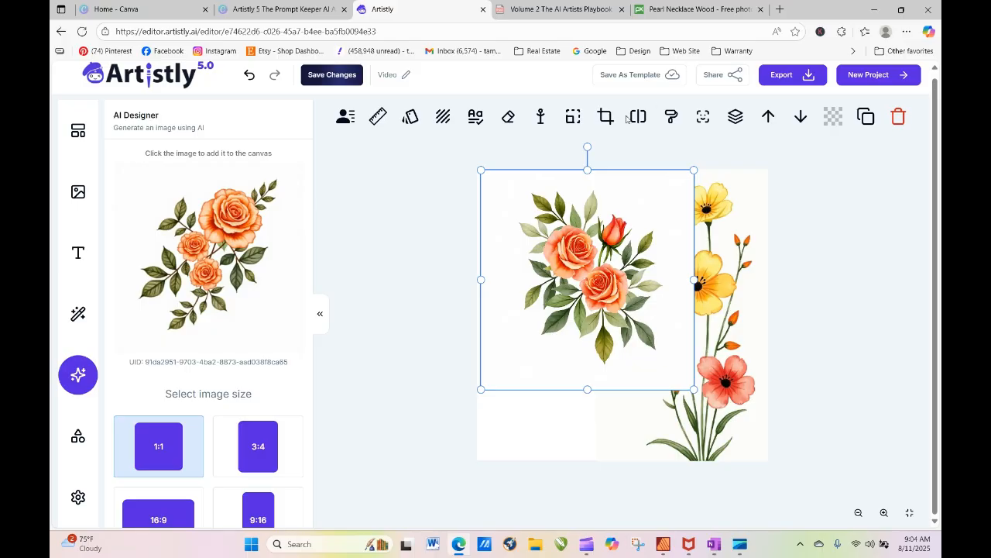
pyautogui.click(896, 116)
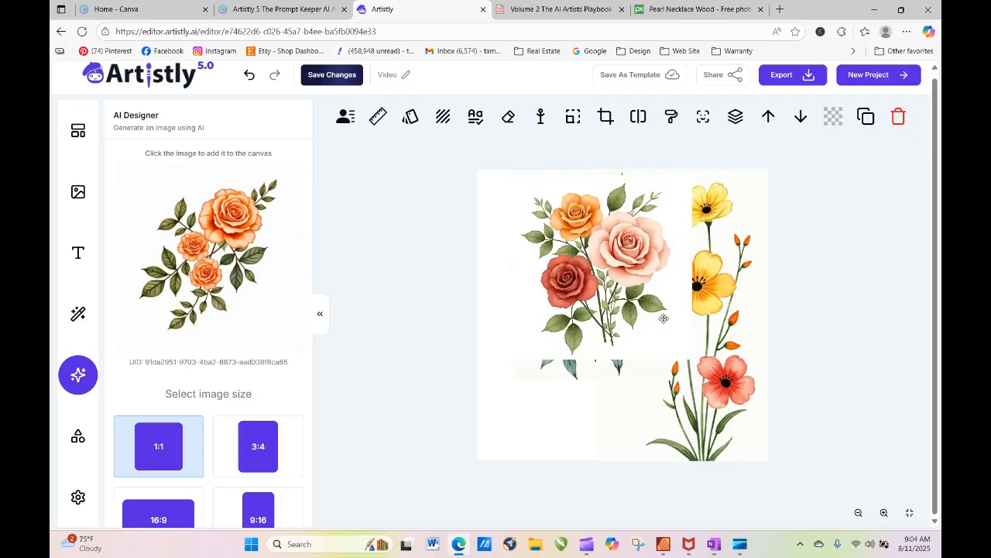
pyautogui.click(898, 116)
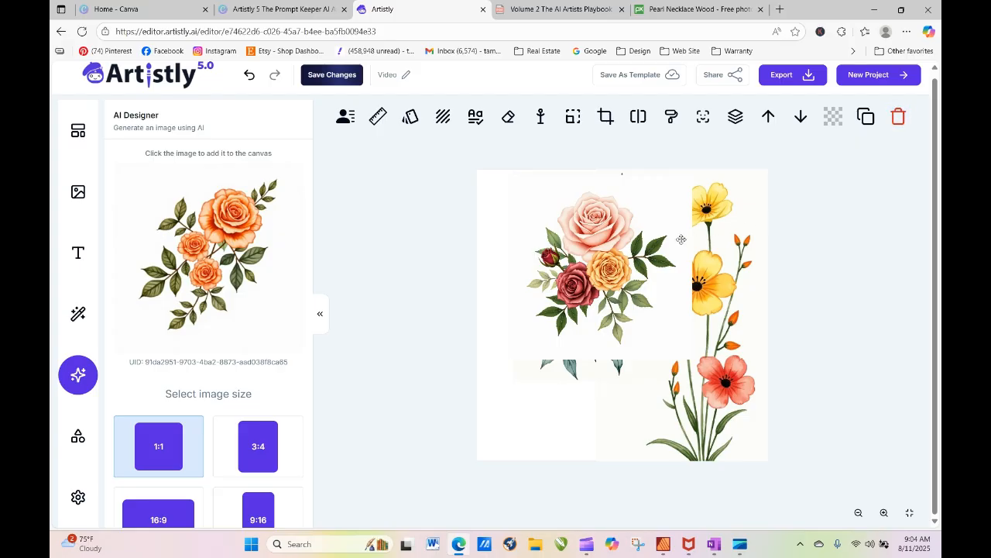
pyautogui.click(899, 116)
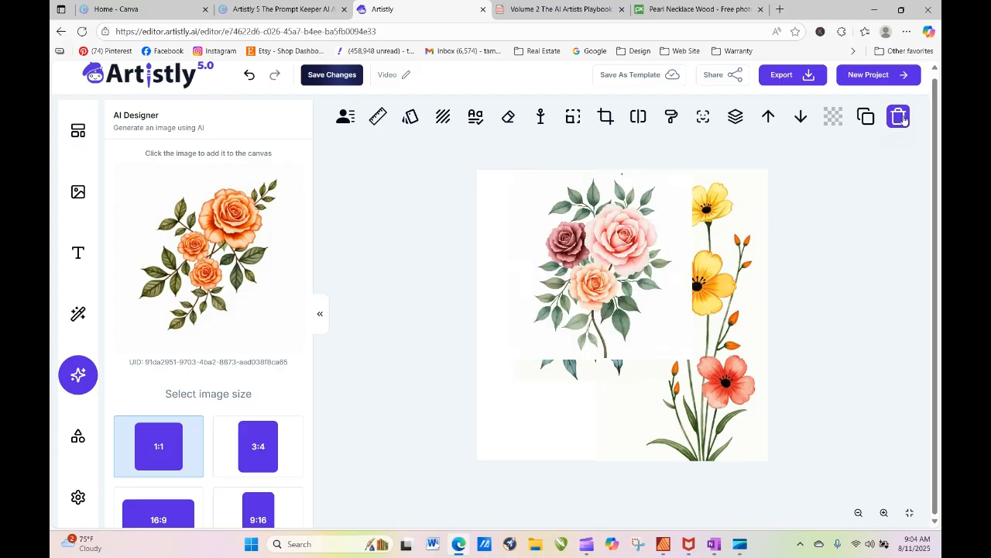
pyautogui.click(899, 116)
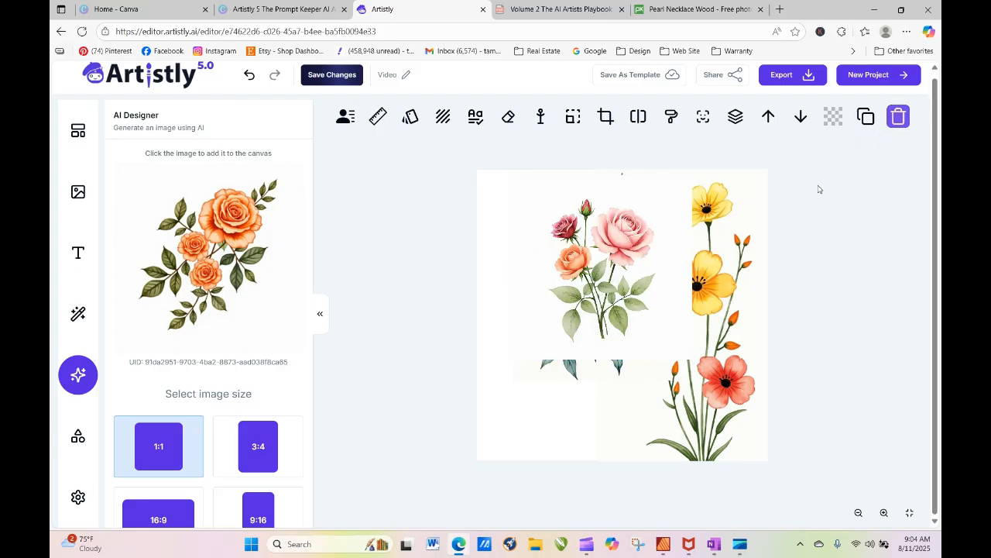
pyautogui.click(898, 117)
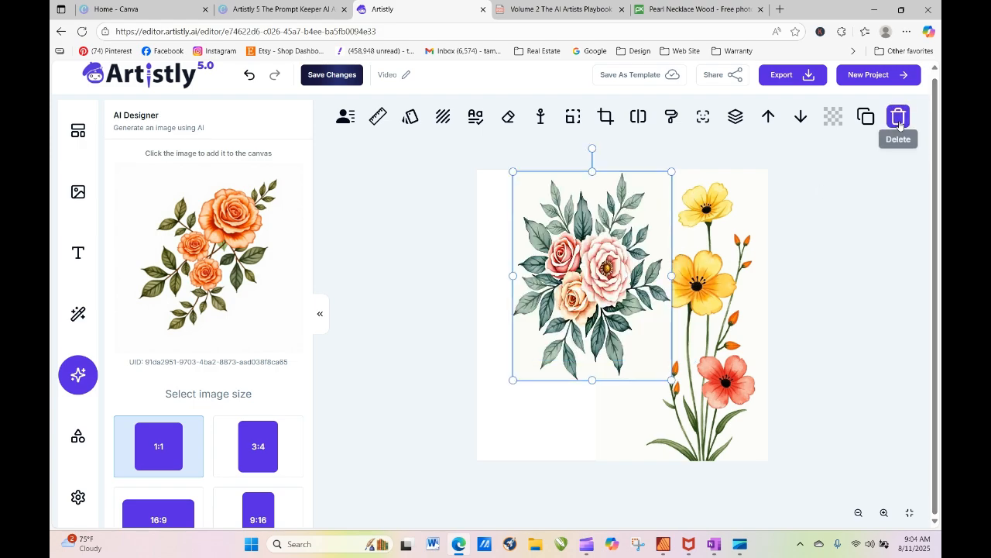
pyautogui.click(899, 116)
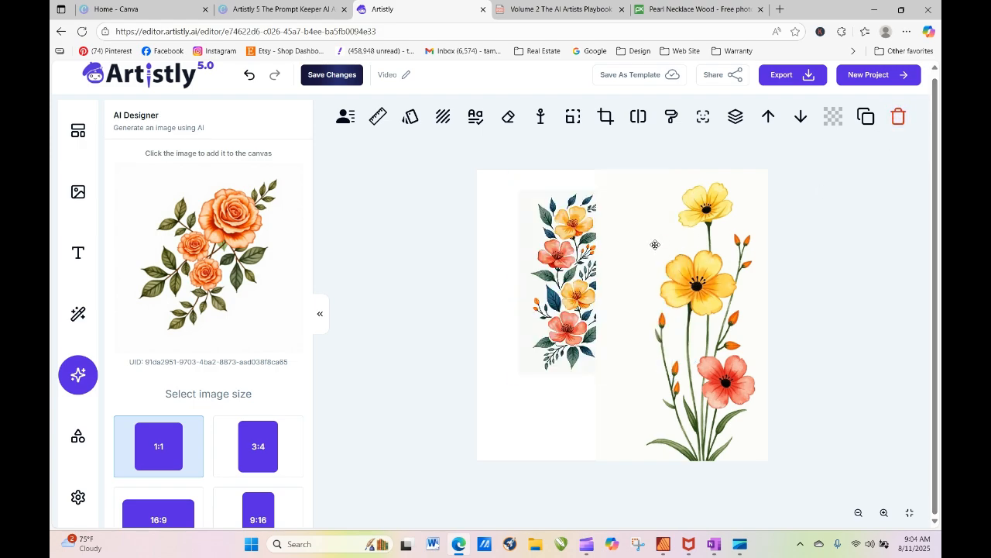
pyautogui.click(899, 116)
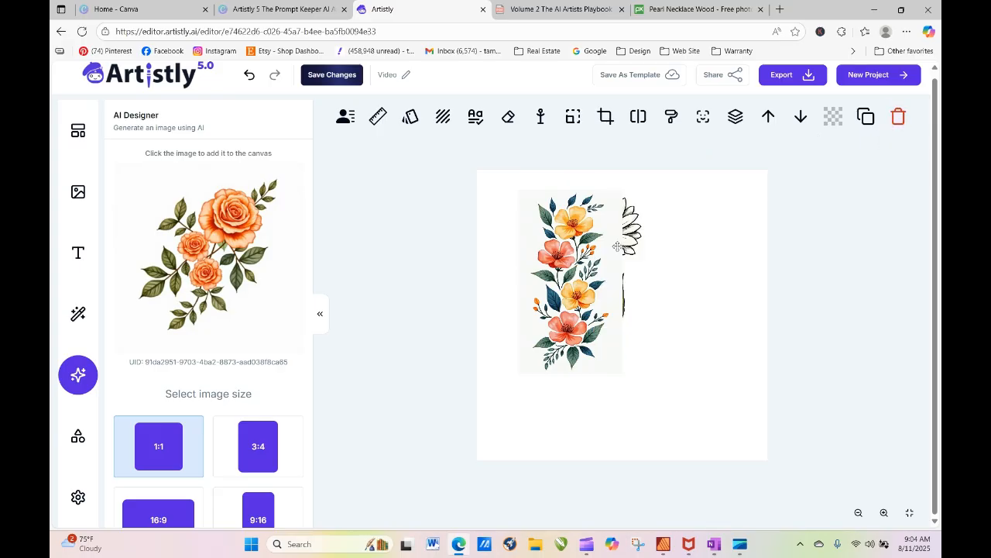
pyautogui.click(898, 116)
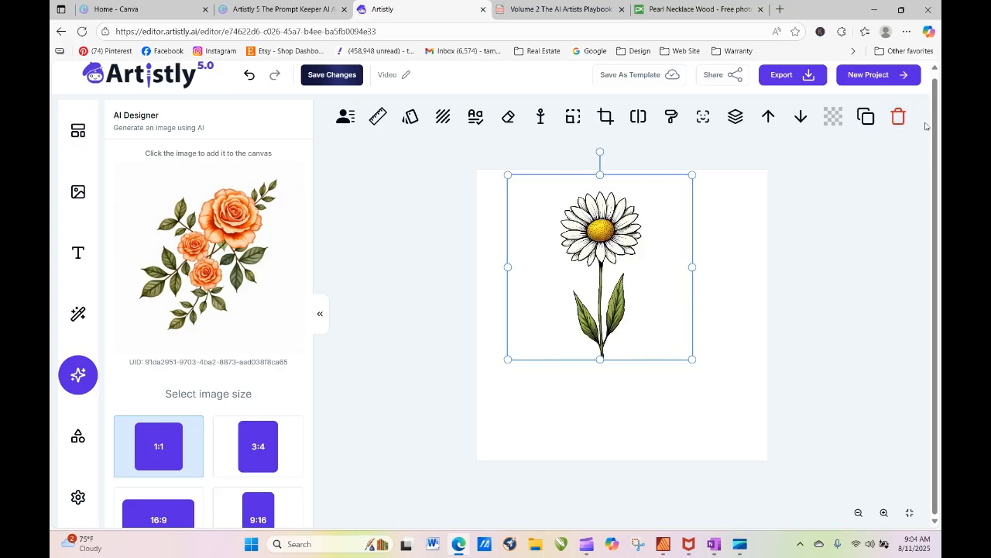
pyautogui.click(899, 116)
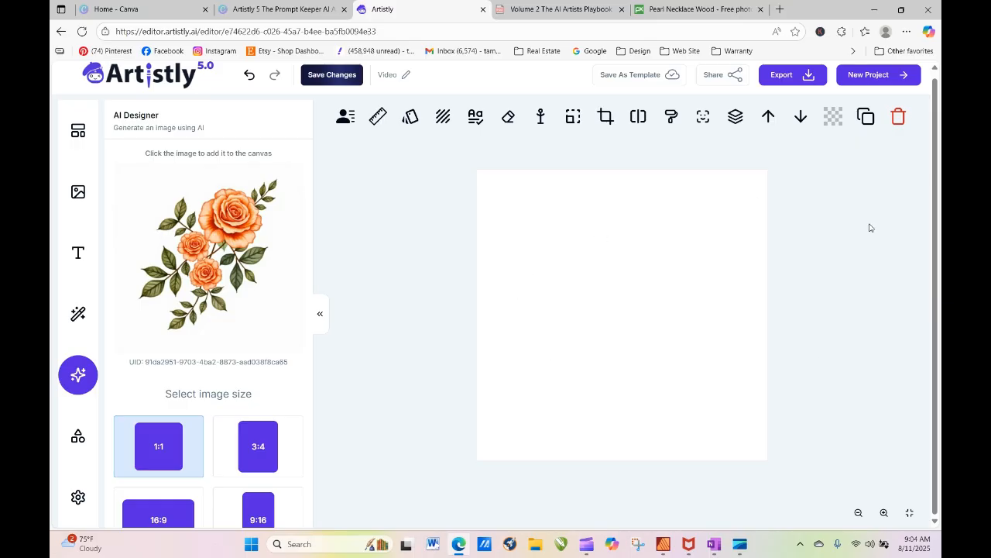
pyautogui.click(282, 267)
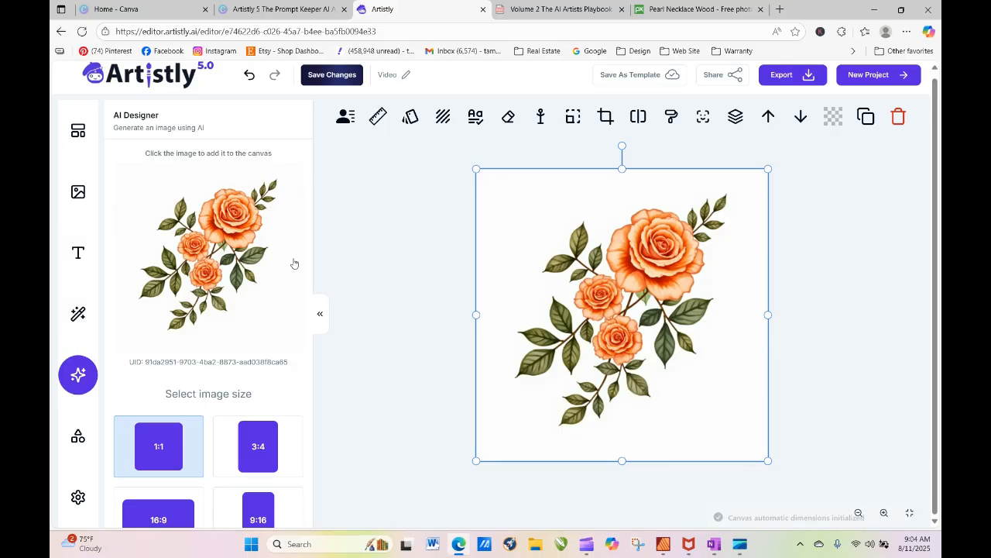
# Copy the line "Muted Vintage Botanical Palette: Faded sage, dusty rose, parchment beige." from the AI Artists Playbook PDF.
pyautogui.scroll(1, 308, 236)
pyautogui.scroll(-4, 308, 236)
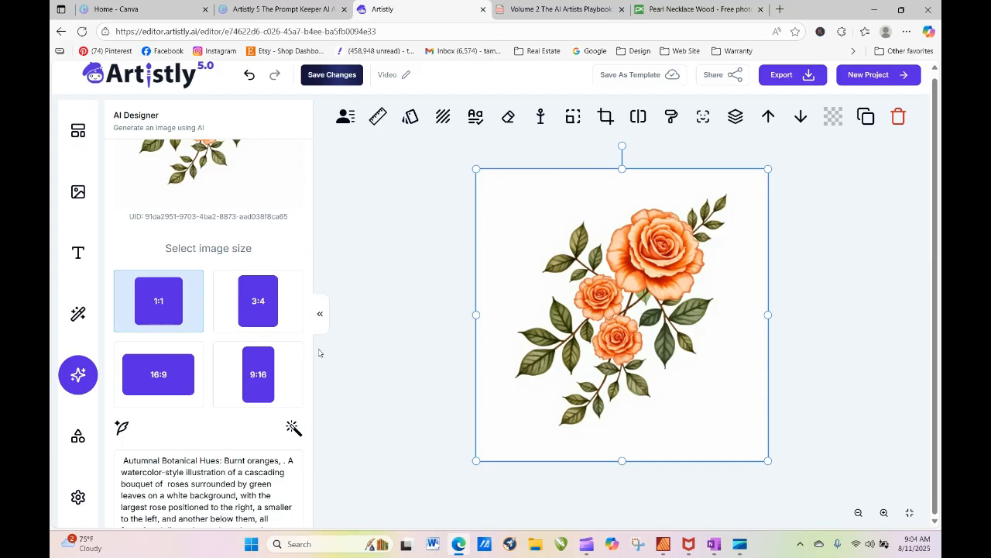
pyautogui.scroll(-2, 312, 306)
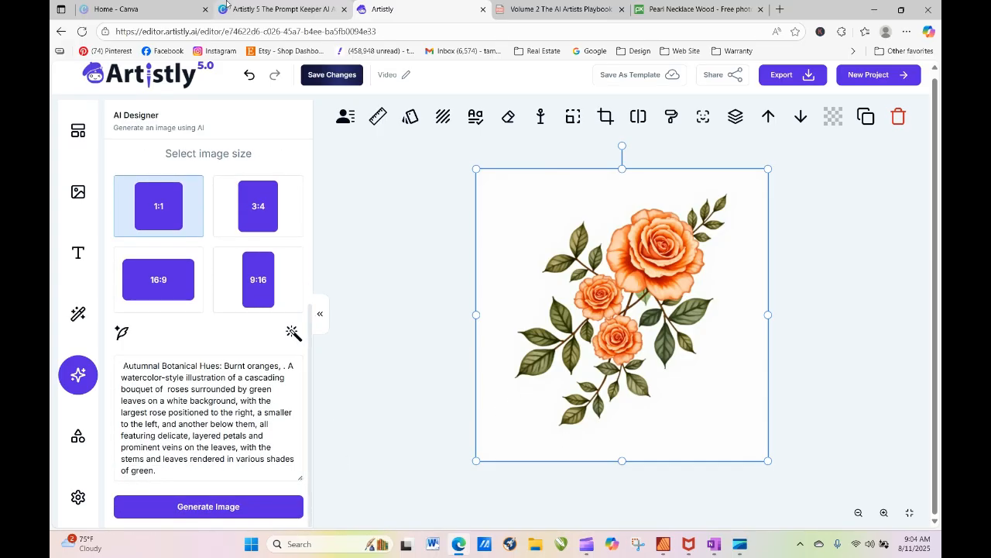
pyautogui.click(563, 11)
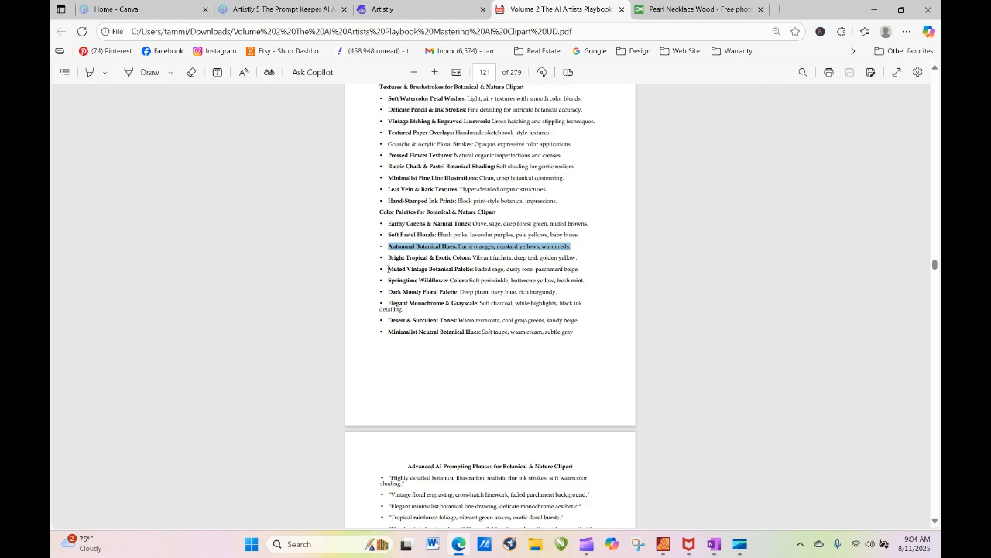
pyautogui.moveTo(388, 269); pyautogui.dragTo(579, 273)
pyautogui.rightClick(579, 273)
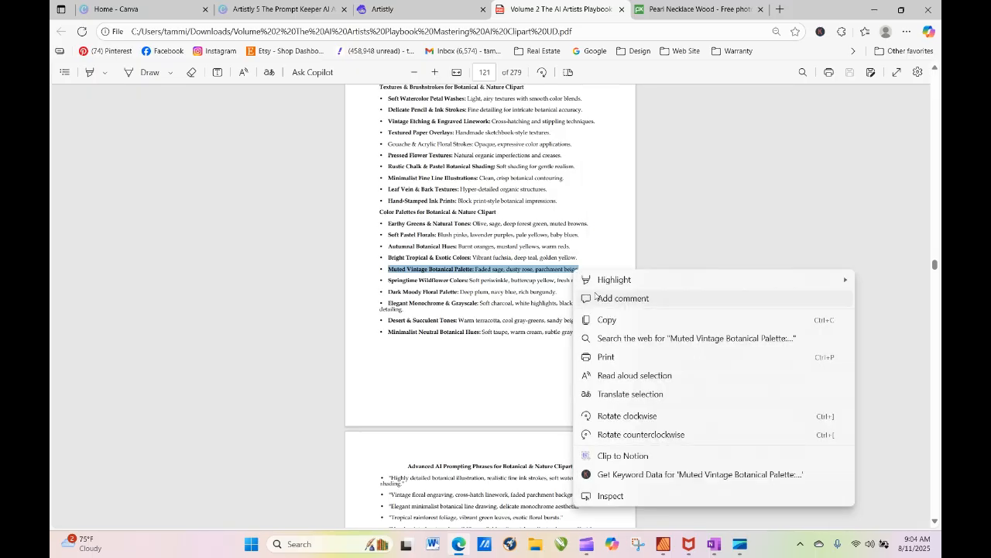
pyautogui.click(604, 317)
# In Artistly's AI Designer prompt, replace the "Autumnal Botanical Hues: Burnt oranges" phrase with the copied Muted Vintage Botanical Palette line.
pyautogui.click(382, 8)
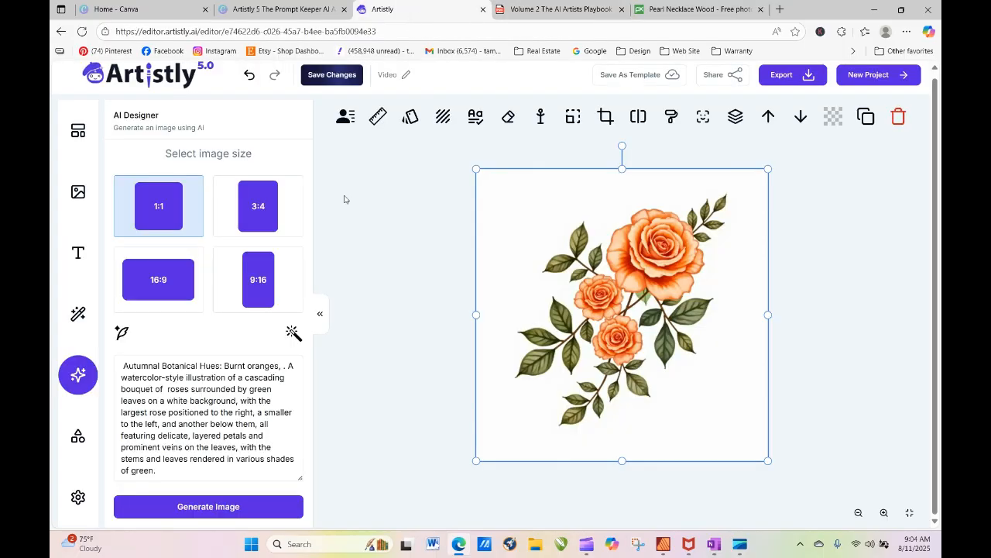
pyautogui.moveTo(123, 365); pyautogui.dragTo(285, 363)
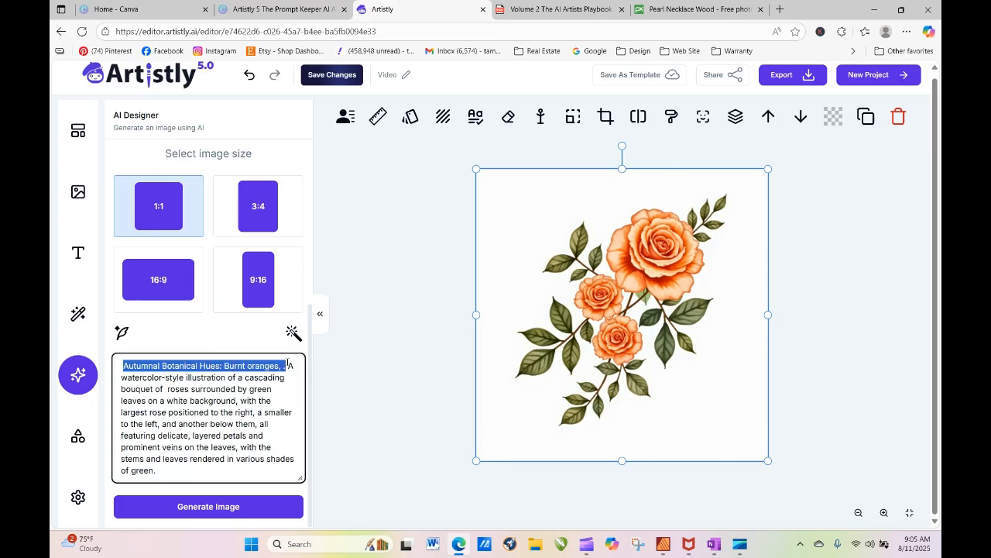
pyautogui.rightClick(286, 363)
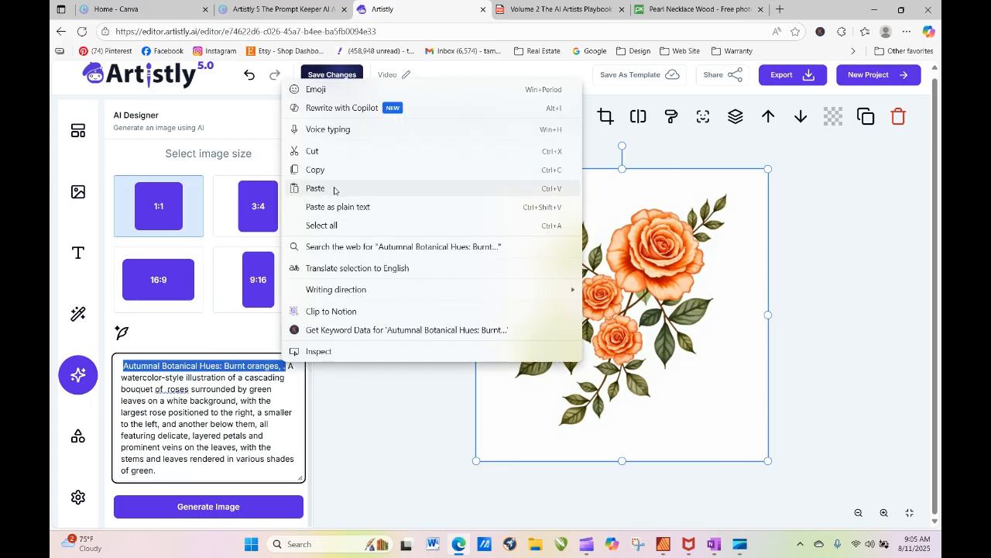
pyautogui.click(326, 188)
# Generate two 1:1 rose bouquets in succession from the muted vintage prompt and place them on the canvas.
pyautogui.click(265, 509)
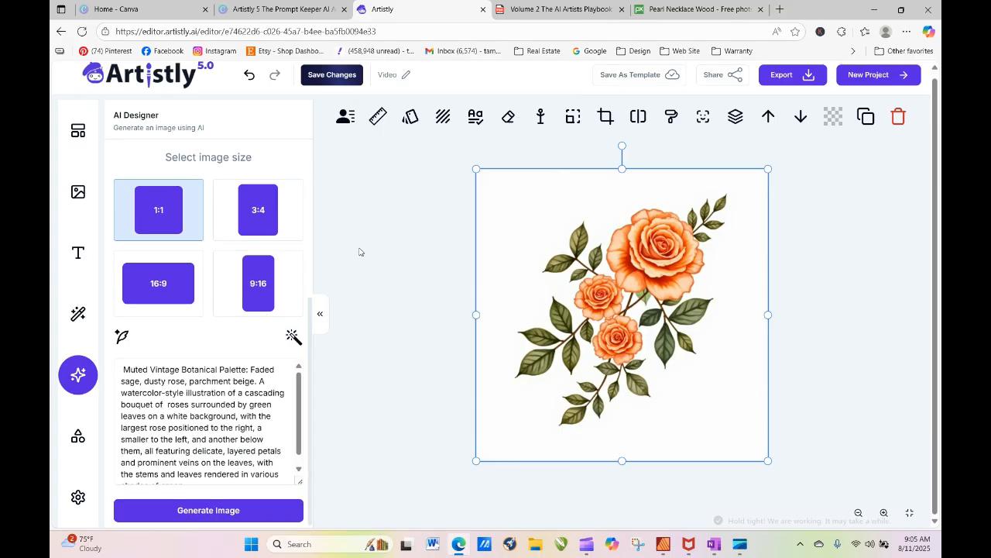
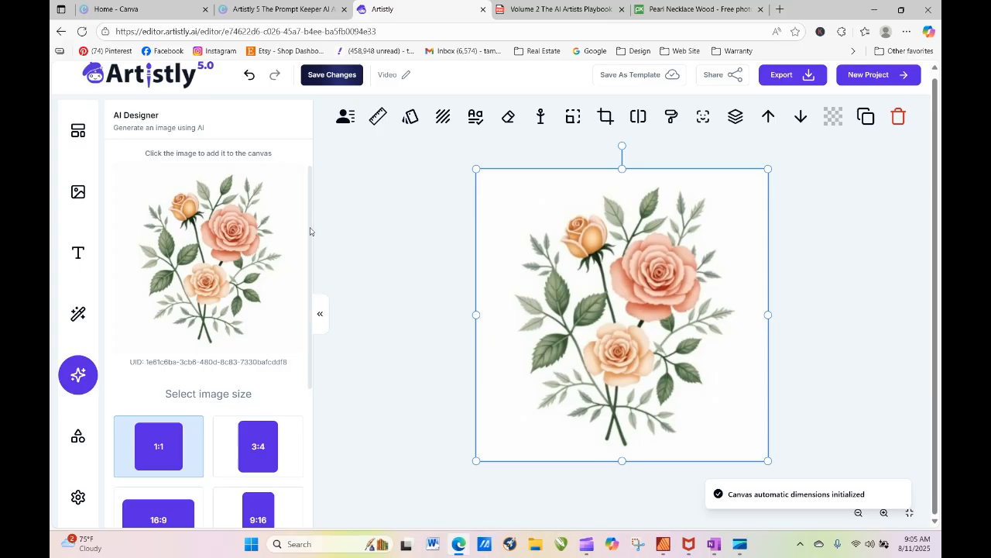
pyautogui.scroll(-3, 307, 229)
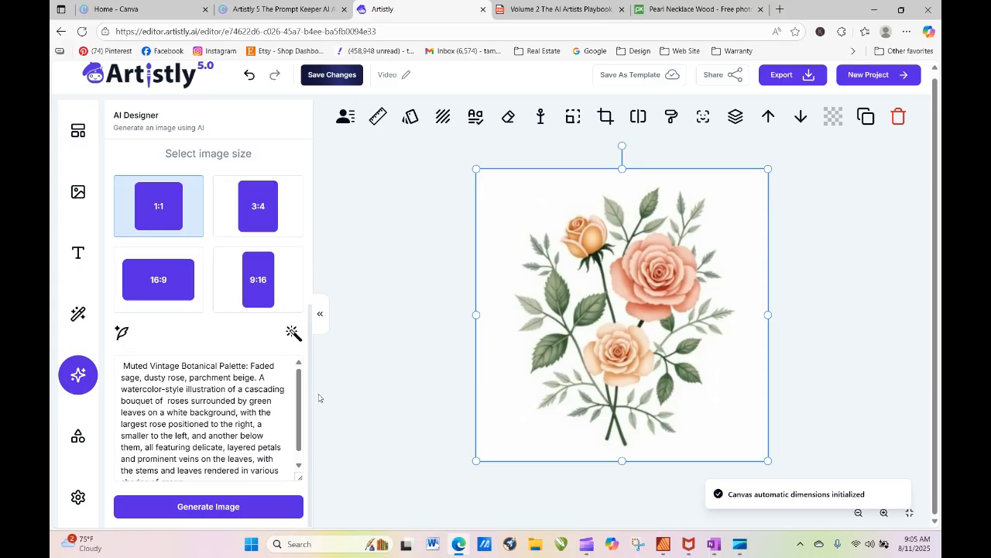
pyautogui.click(206, 507)
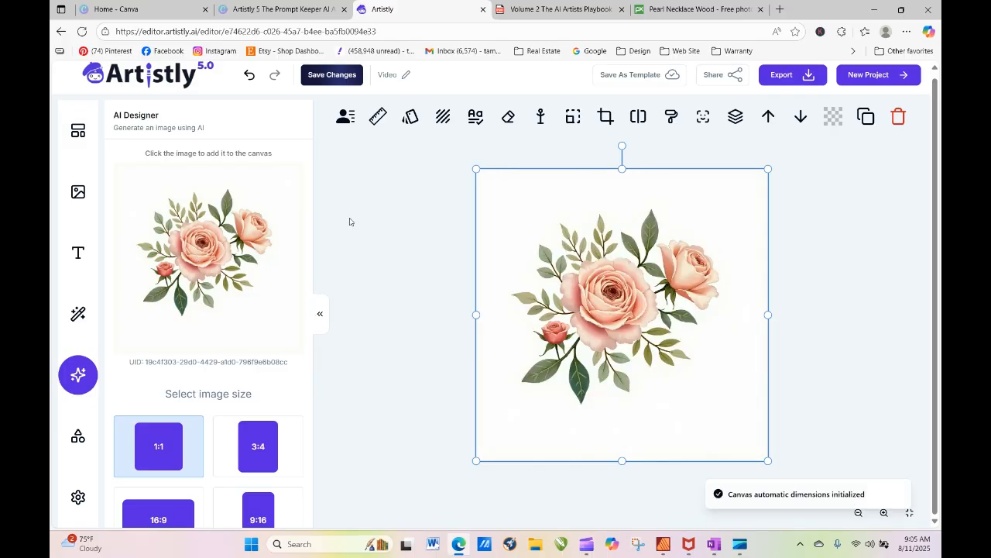
# Generate a 3:4 bouquet from the same muted vintage prompt and export it from the canvas as a PNG.
pyautogui.moveTo(311, 226); pyautogui.dragTo(305, 489)
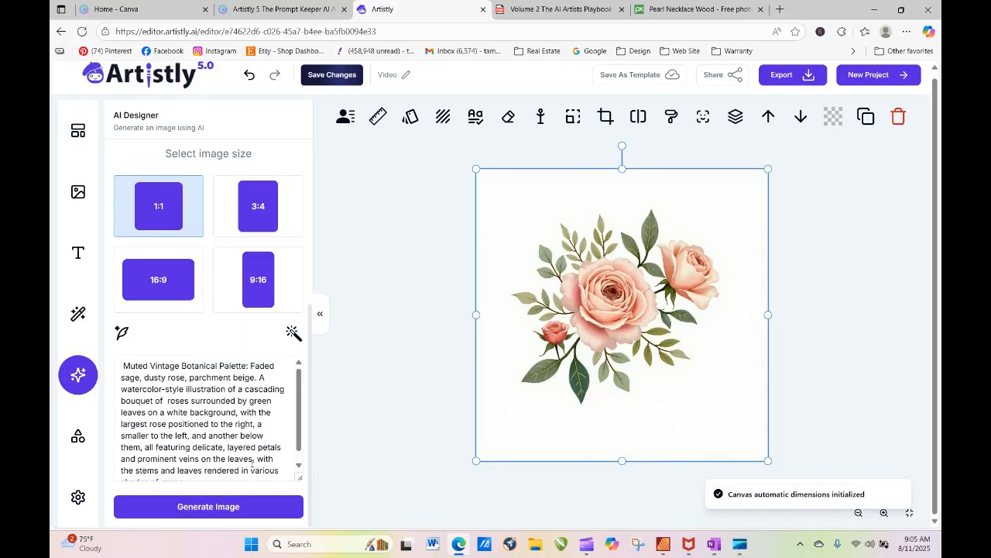
pyautogui.click(258, 213)
pyautogui.click(252, 510)
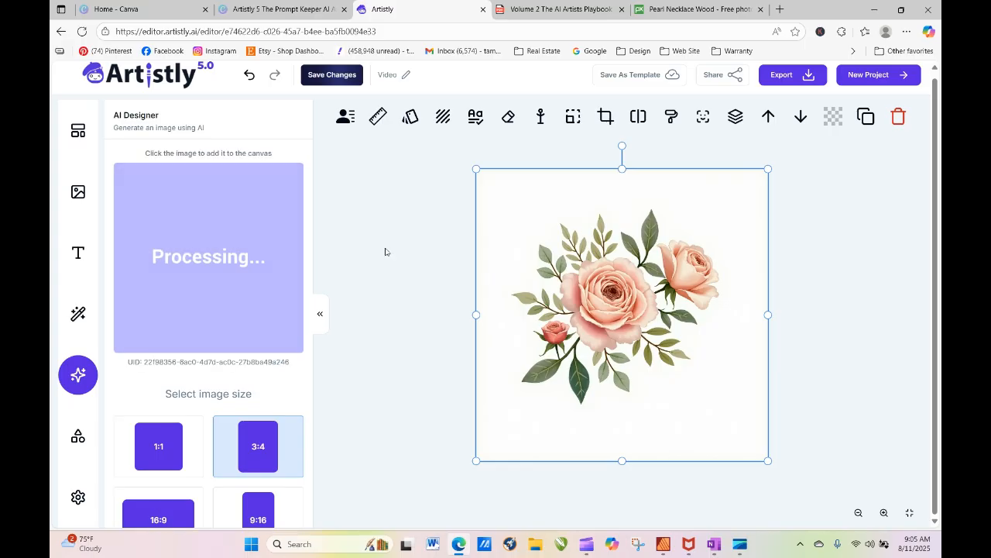
pyautogui.click(232, 249)
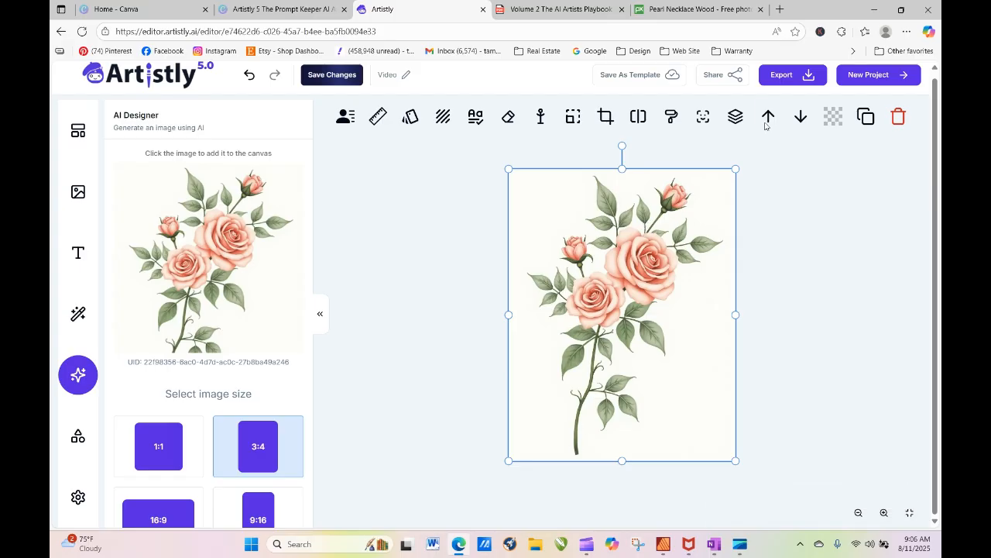
pyautogui.click(792, 81)
pyautogui.click(744, 111)
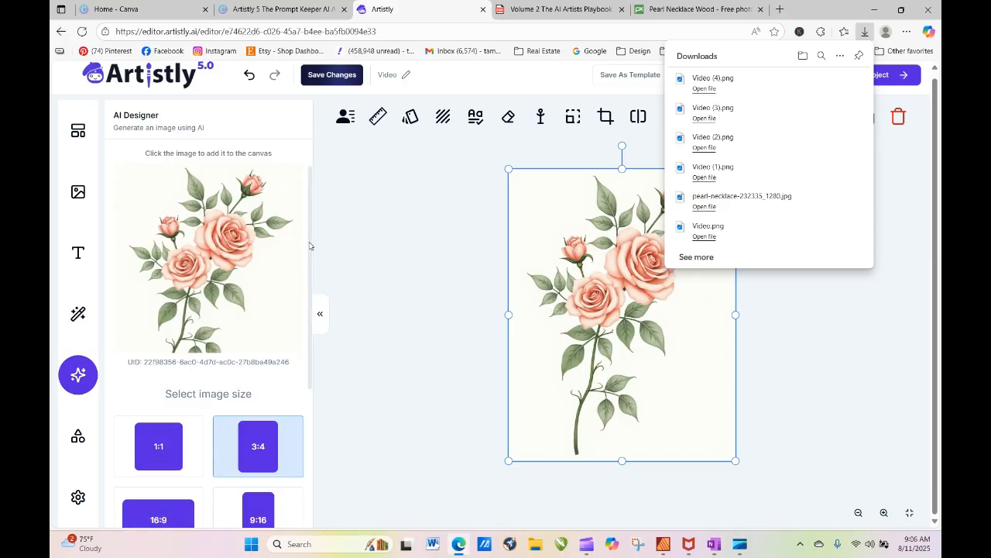
# Generate a 16:9 bouquet from the same muted vintage prompt and export it from the canvas as a PNG.
pyautogui.scroll(-3, 309, 246)
pyautogui.click(165, 280)
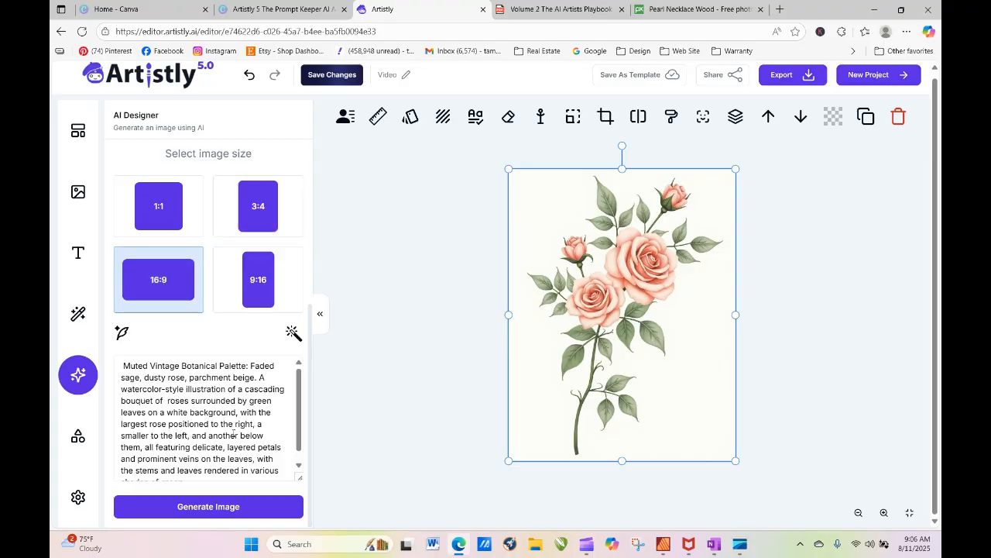
pyautogui.click(273, 507)
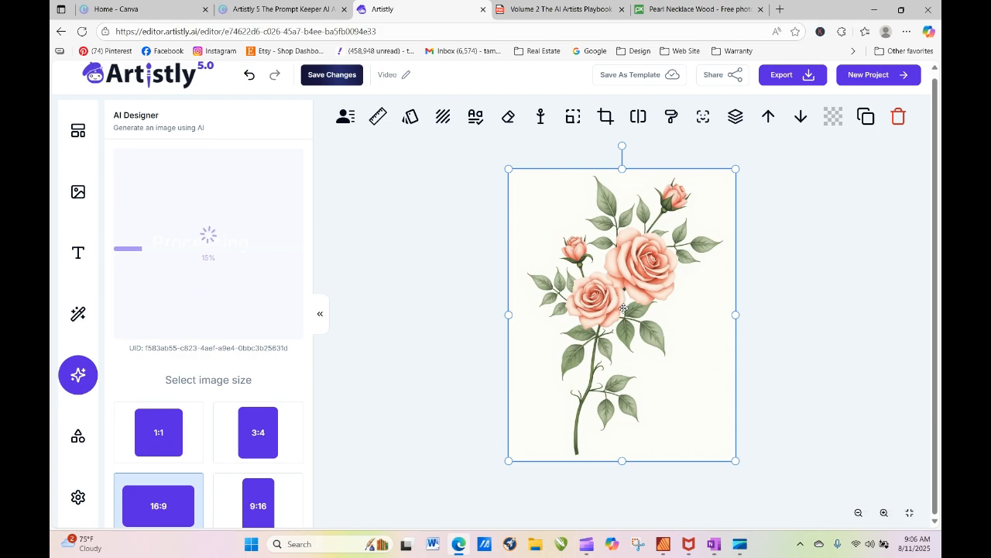
pyautogui.click(255, 209)
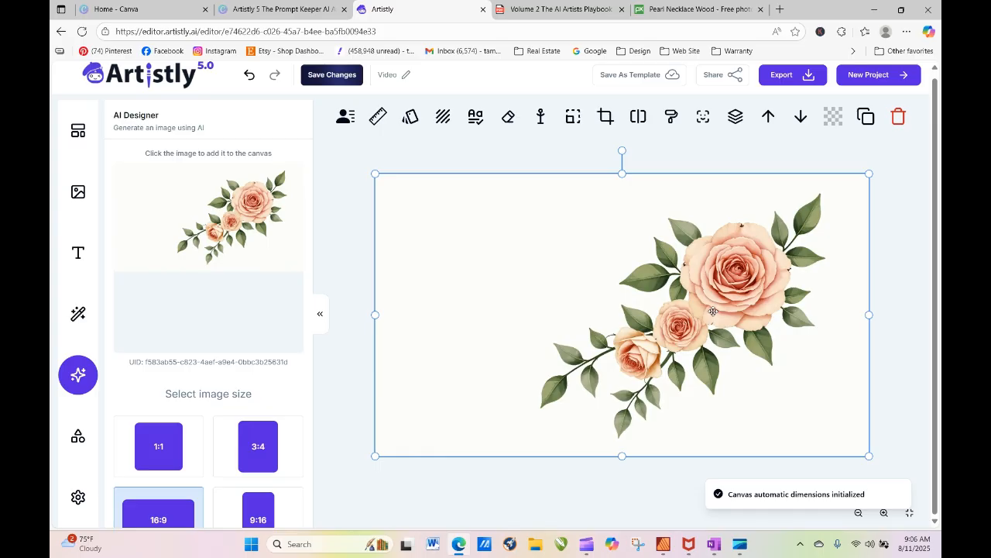
pyautogui.click(806, 77)
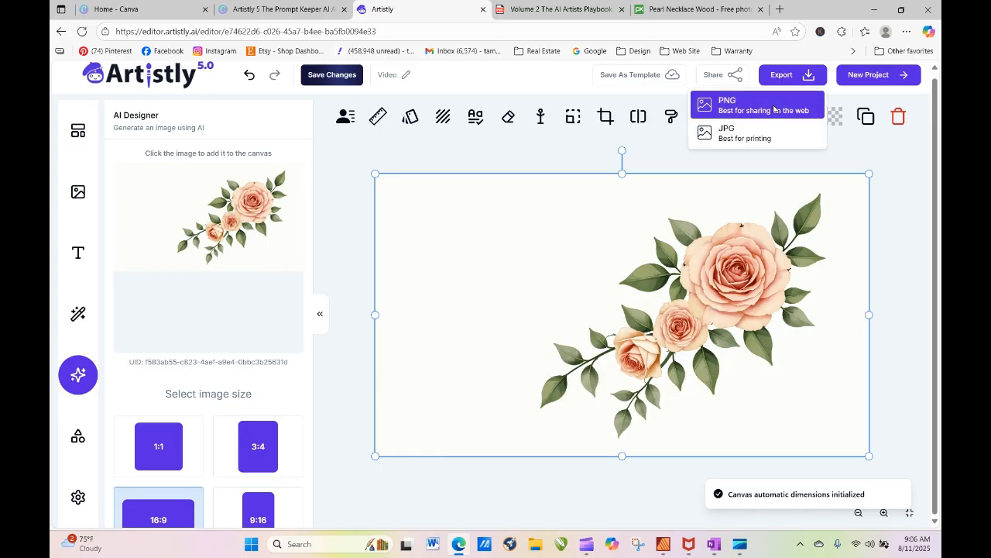
pyautogui.click(774, 108)
# Generate another 16:9 bouquet variation from the unchanged prompt and add it to the canvas.
pyautogui.scroll(-1, 304, 249)
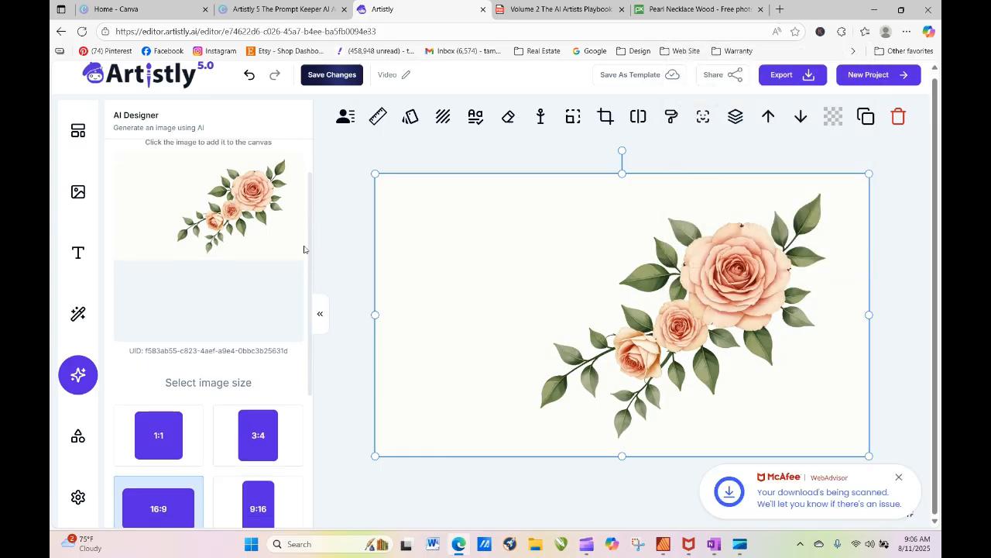
pyautogui.scroll(-3, 304, 249)
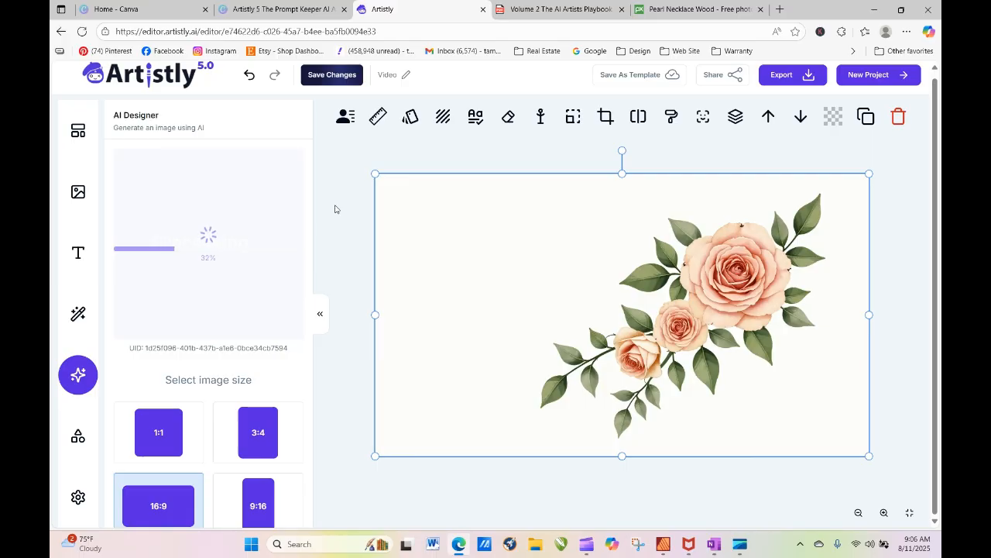
pyautogui.click(261, 214)
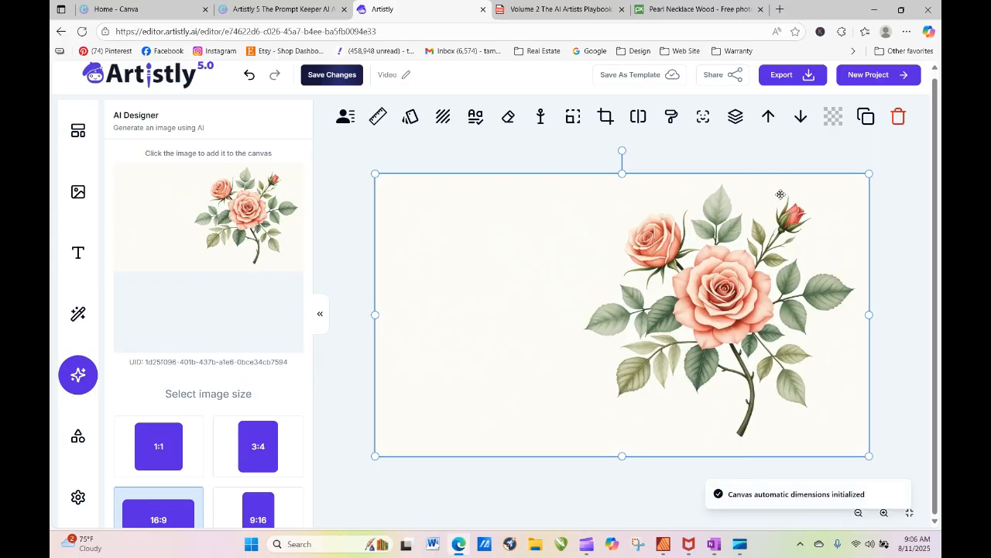
# Export the new 16:9 bouquet variation from the canvas as a PNG.
pyautogui.click(810, 75)
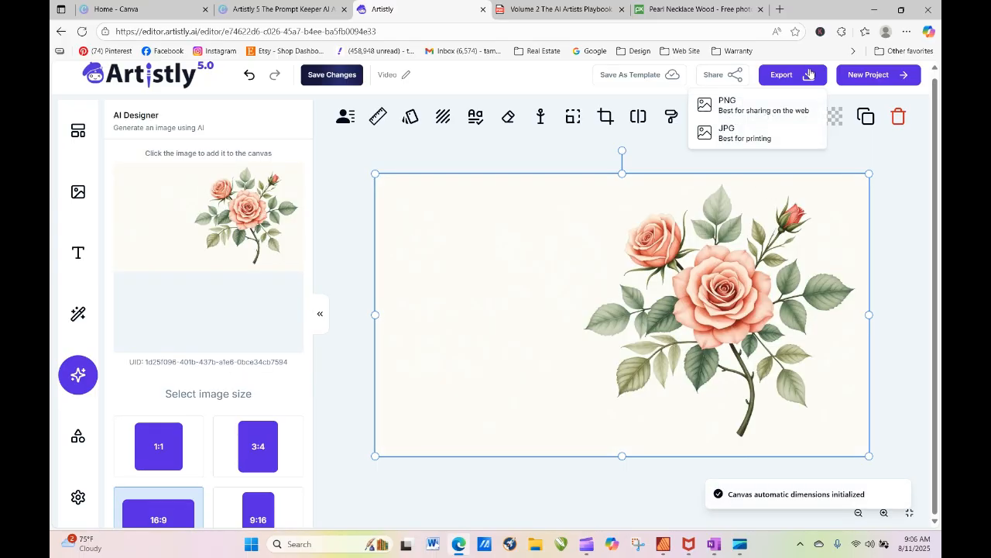
pyautogui.click(742, 107)
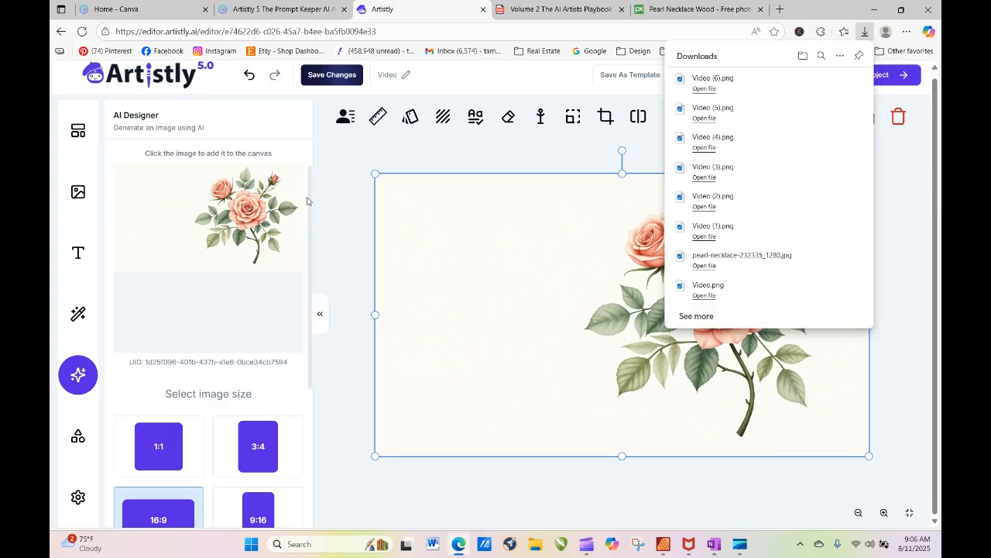
# Generate a 9:16 bouquet from the same muted vintage prompt and add it to the canvas.
pyautogui.moveTo(309, 205); pyautogui.dragTo(327, 444)
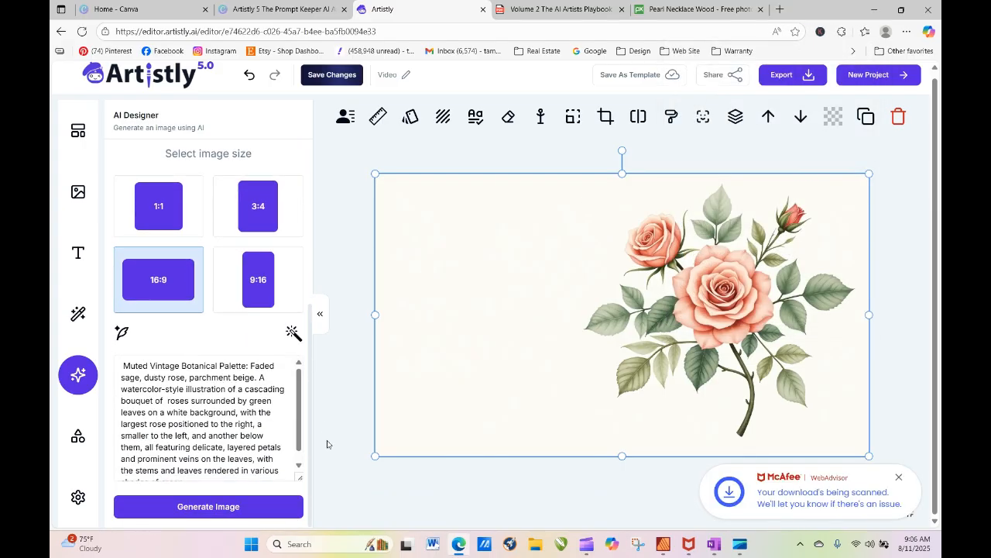
pyautogui.click(264, 288)
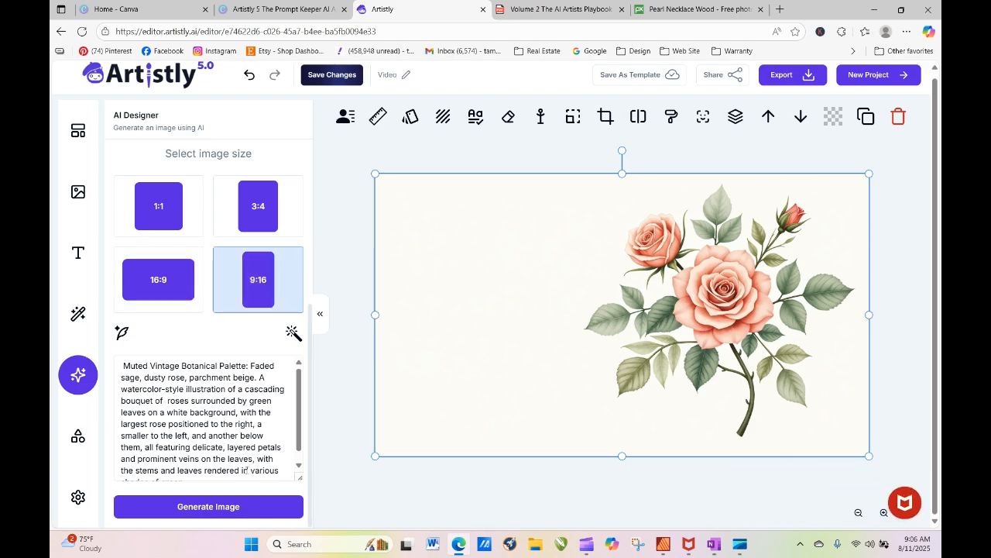
pyautogui.click(245, 507)
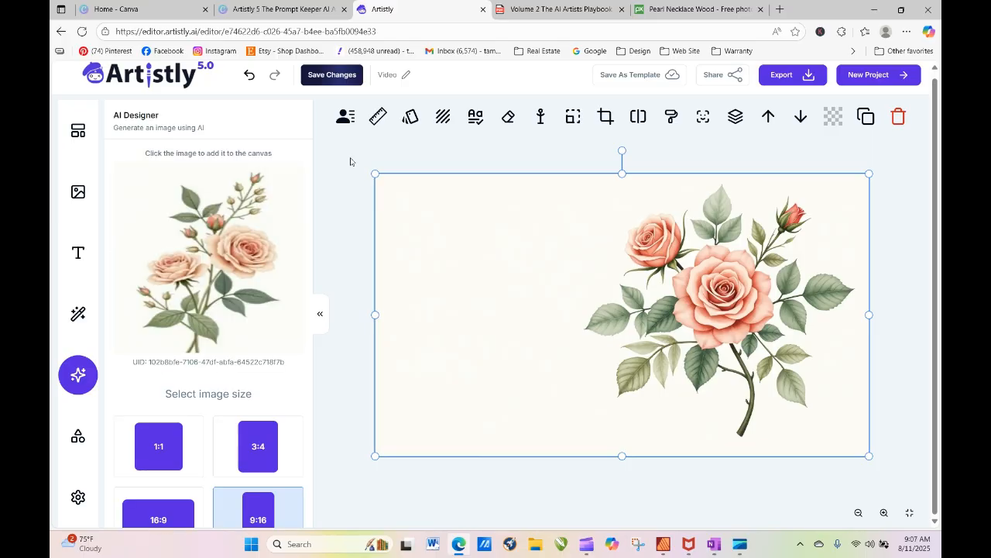
pyautogui.click(244, 215)
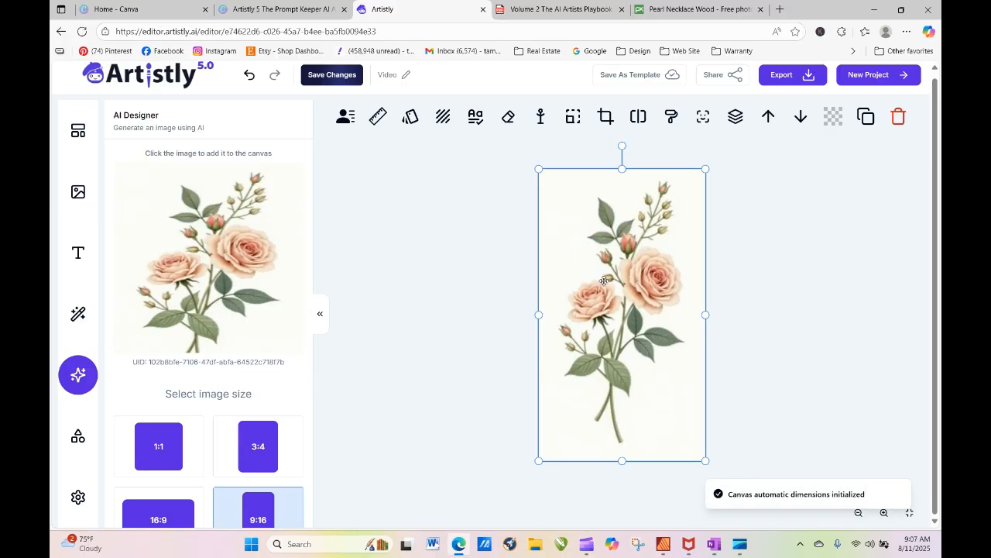
# Generate another 9:16 bouquet variation from the unchanged prompt, place it on the canvas and export it as a PNG.
pyautogui.scroll(-4, 310, 250)
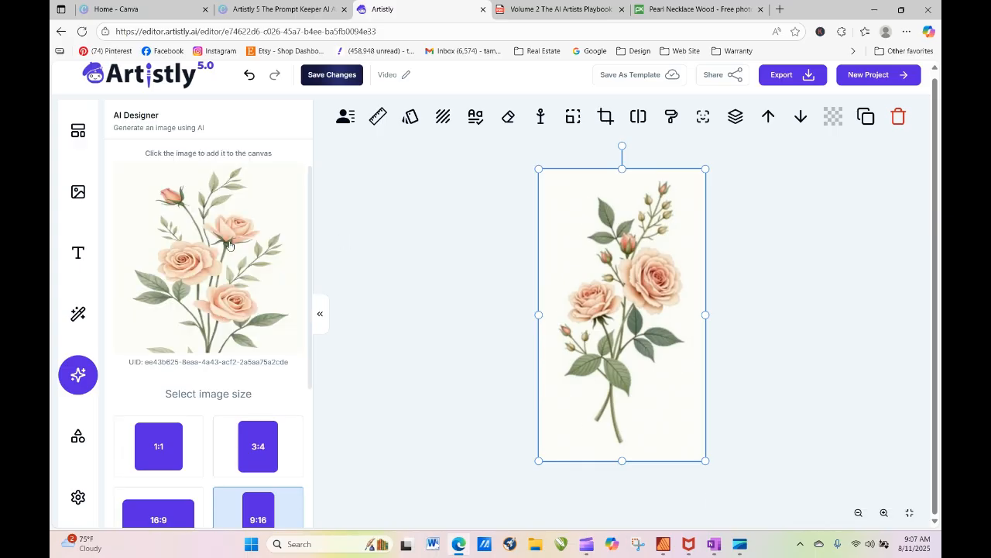
pyautogui.click(229, 244)
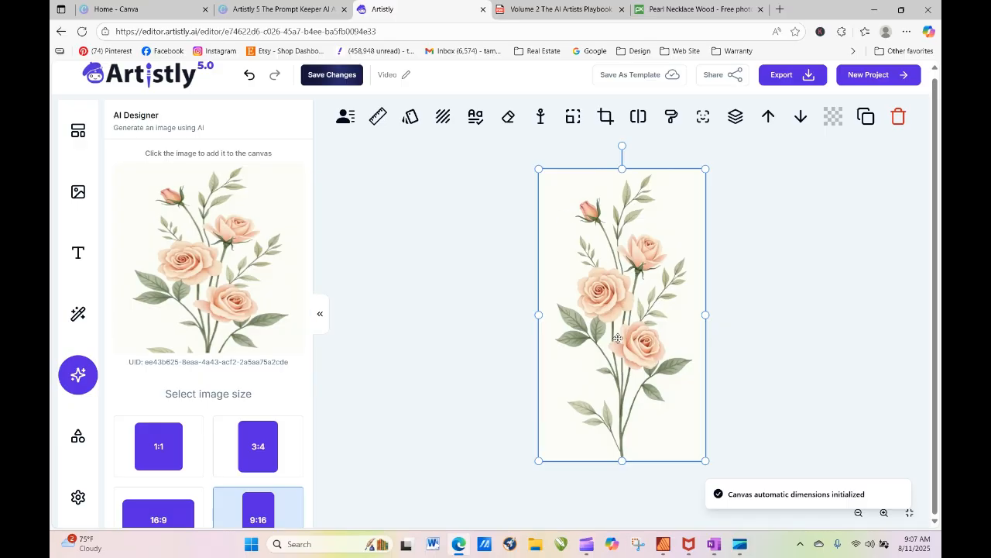
pyautogui.click(782, 77)
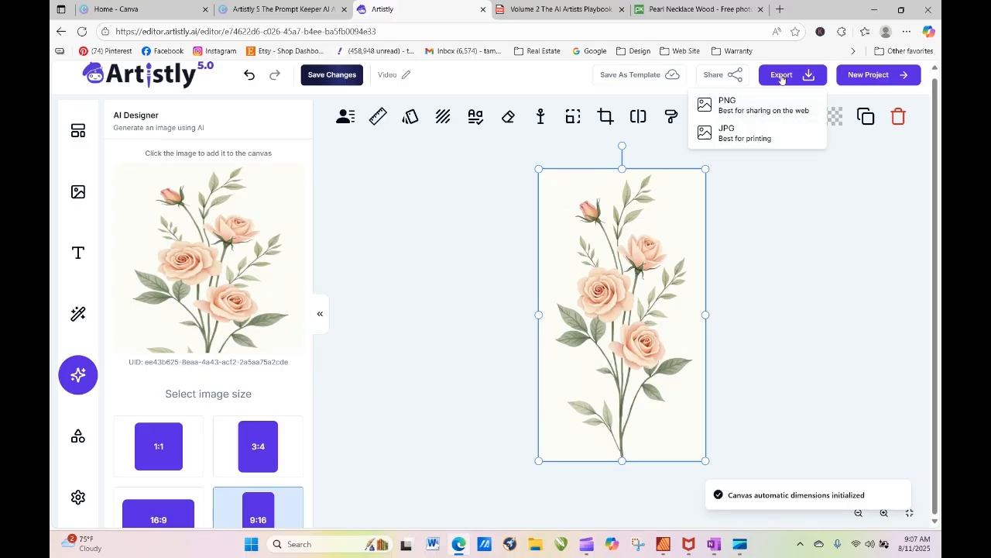
pyautogui.click(724, 107)
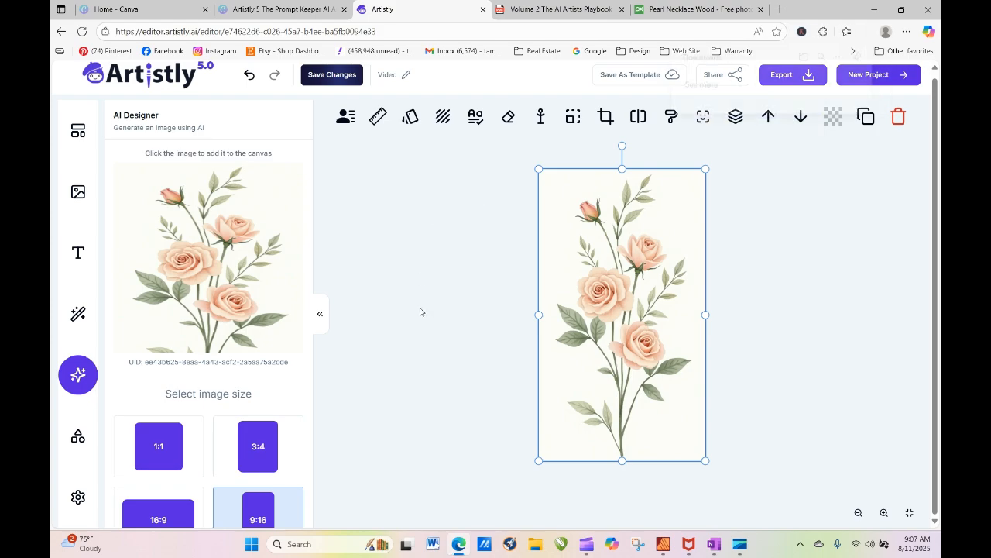
# Copy "Dark Moody Floral Palette: Deep plum, navy blue, rich burgundy" from the botanical color palettes in the AI Artists Playbook PDF.
pyautogui.moveTo(310, 268); pyautogui.dragTo(320, 419)
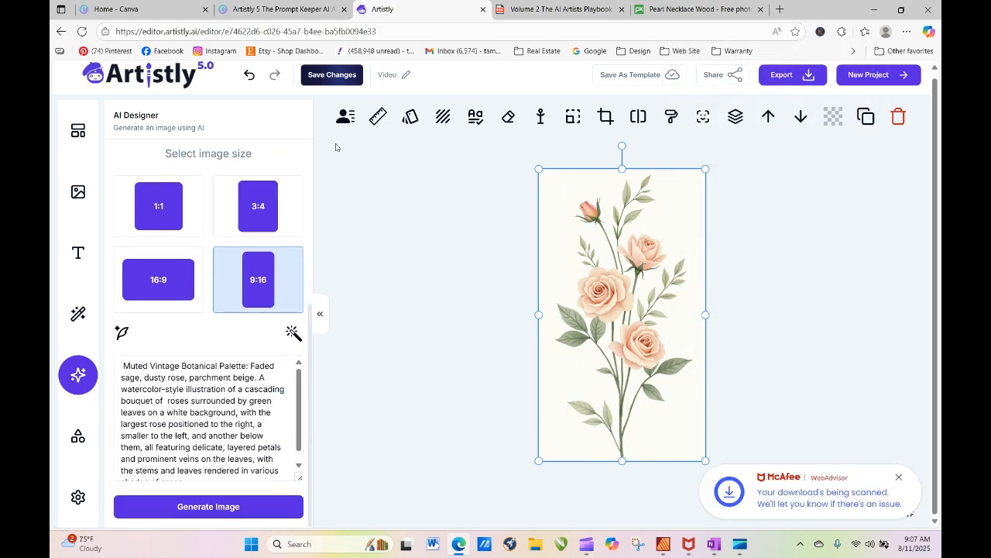
pyautogui.click(566, 9)
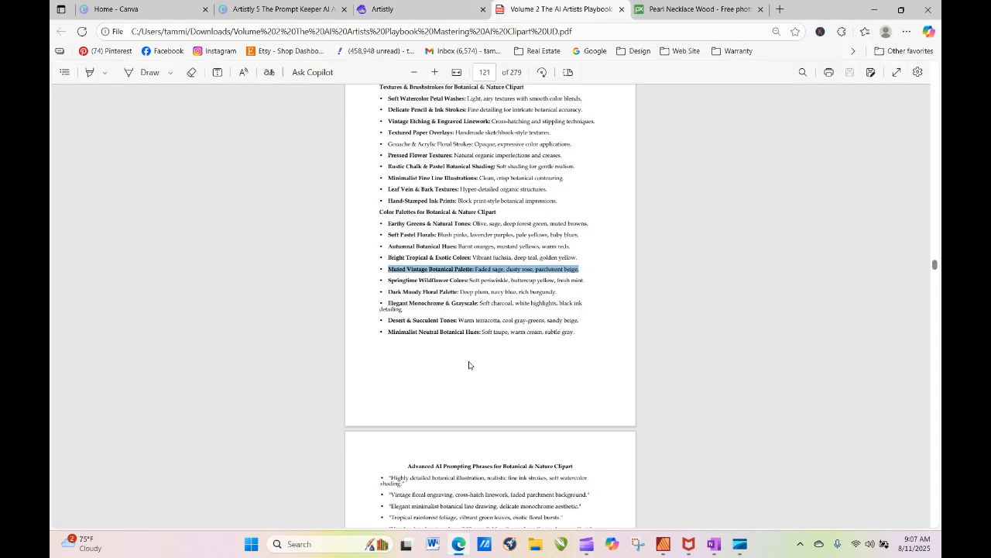
pyautogui.moveTo(392, 291); pyautogui.dragTo(565, 294)
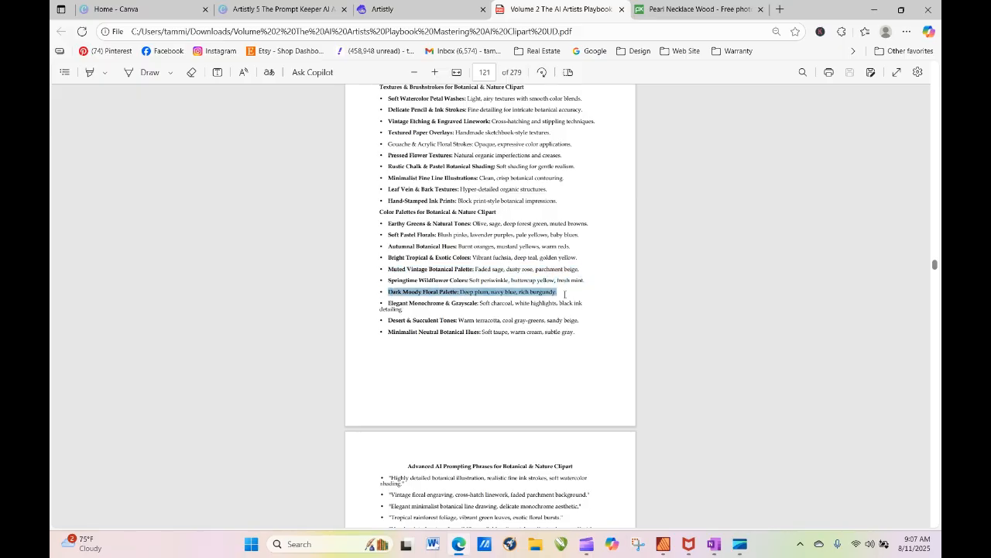
pyautogui.click(553, 294)
pyautogui.moveTo(559, 292); pyautogui.dragTo(391, 297)
pyautogui.rightClick(458, 293)
pyautogui.click(492, 341)
# Back in Artistly, replace the muted vintage palette phrase at the start of the prompt with the copied dark moody floral palette.
pyautogui.click(395, 9)
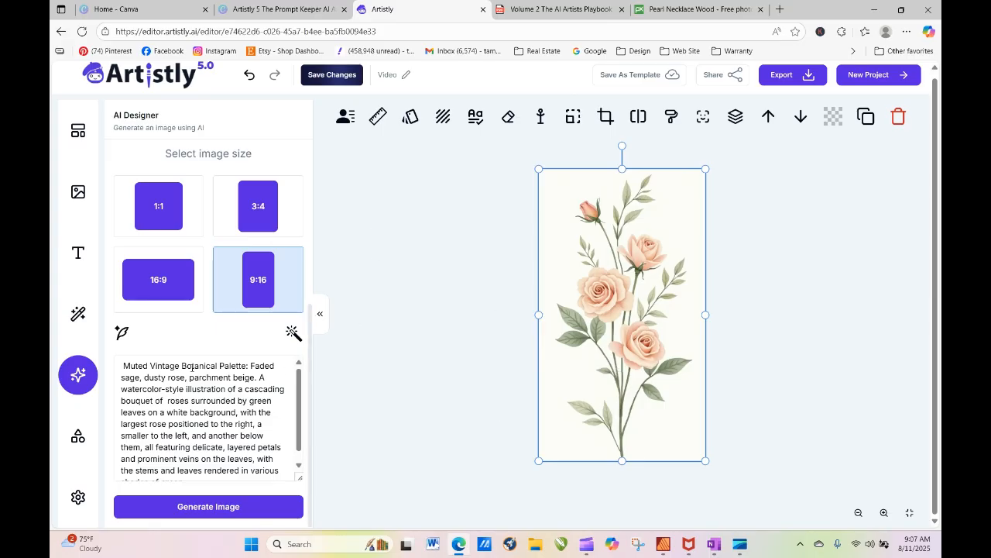
pyautogui.moveTo(124, 365); pyautogui.dragTo(258, 378)
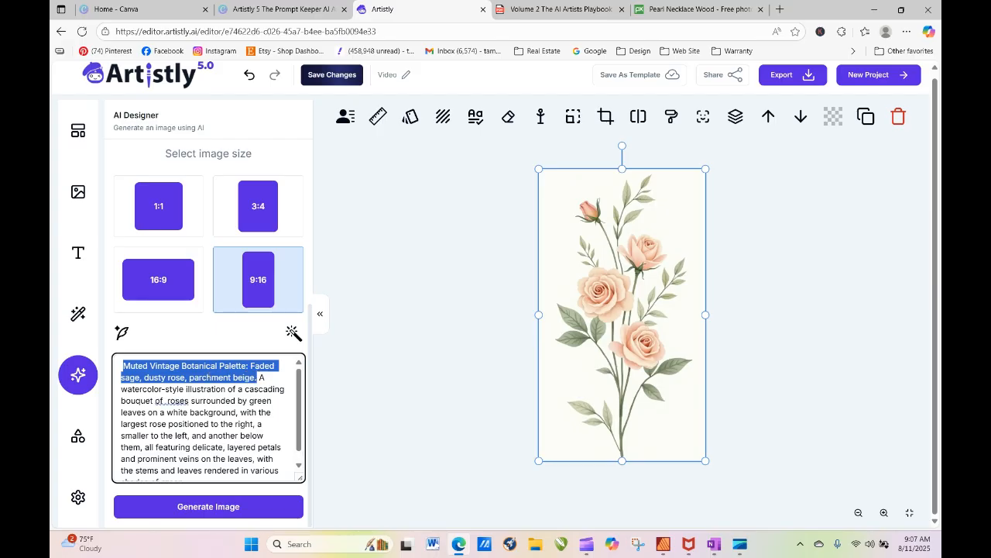
pyautogui.rightClick(209, 380)
pyautogui.click(255, 198)
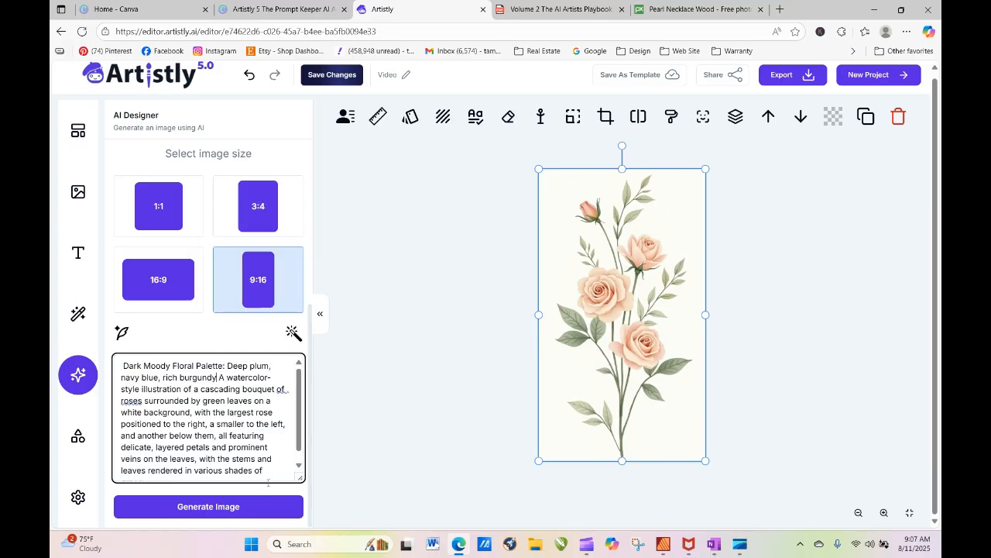
# Generate a 9:16 rose bouquet from the dark moody prompt and export it from the canvas as a PNG.
pyautogui.click(275, 507)
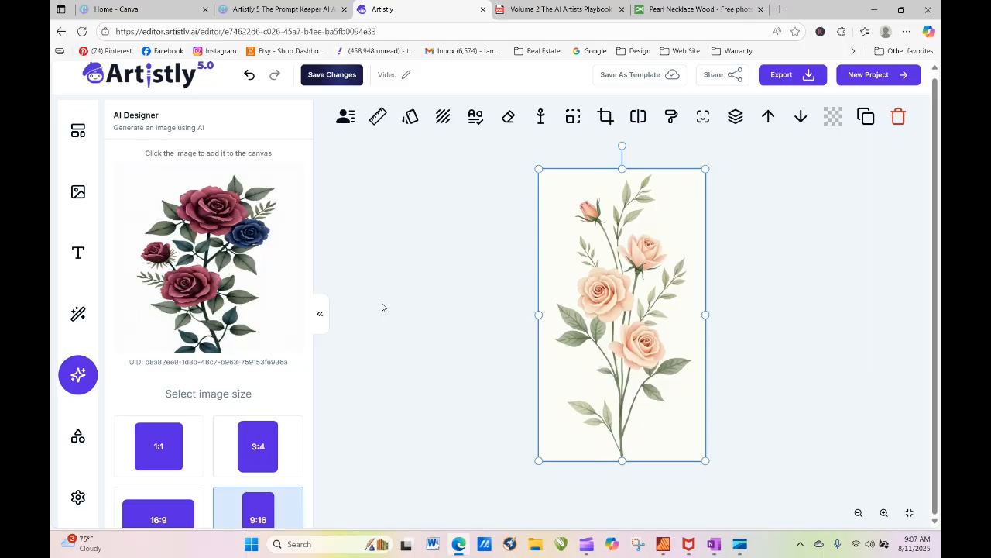
pyautogui.click(261, 256)
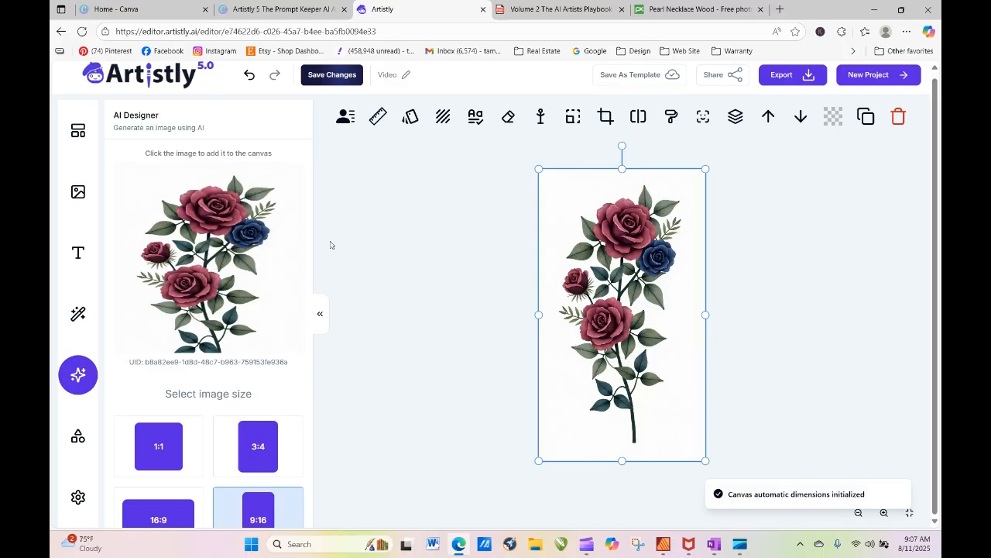
pyautogui.scroll(-3, 309, 220)
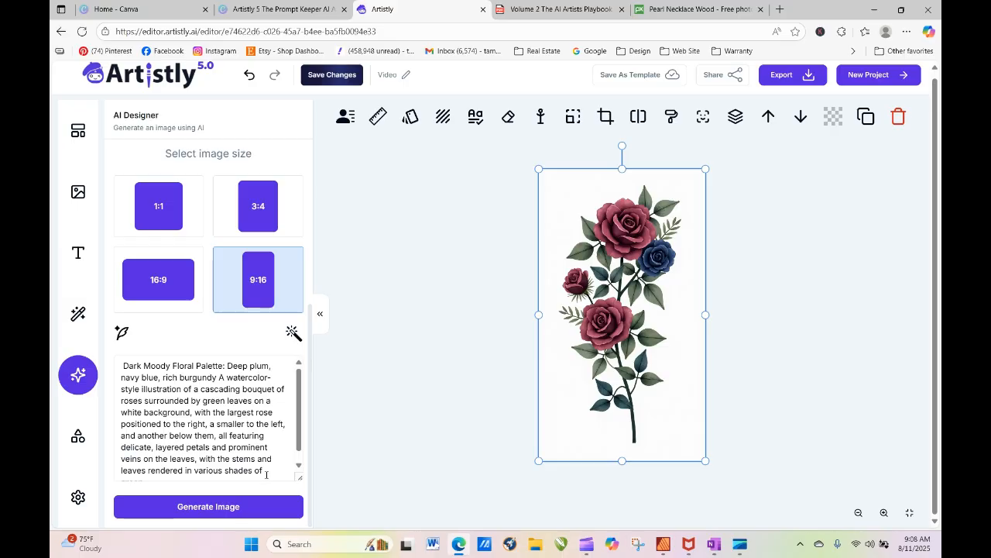
pyautogui.click(819, 80)
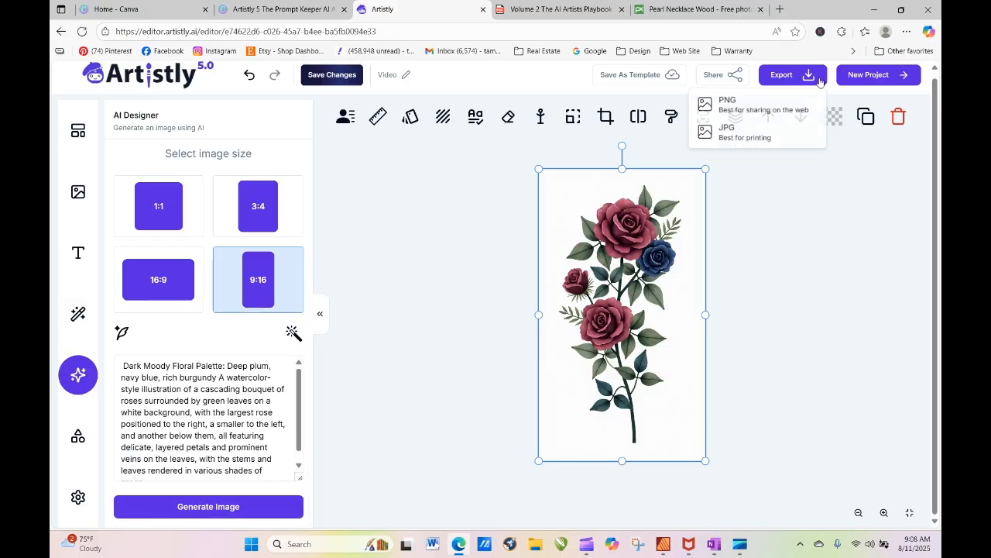
pyautogui.click(784, 111)
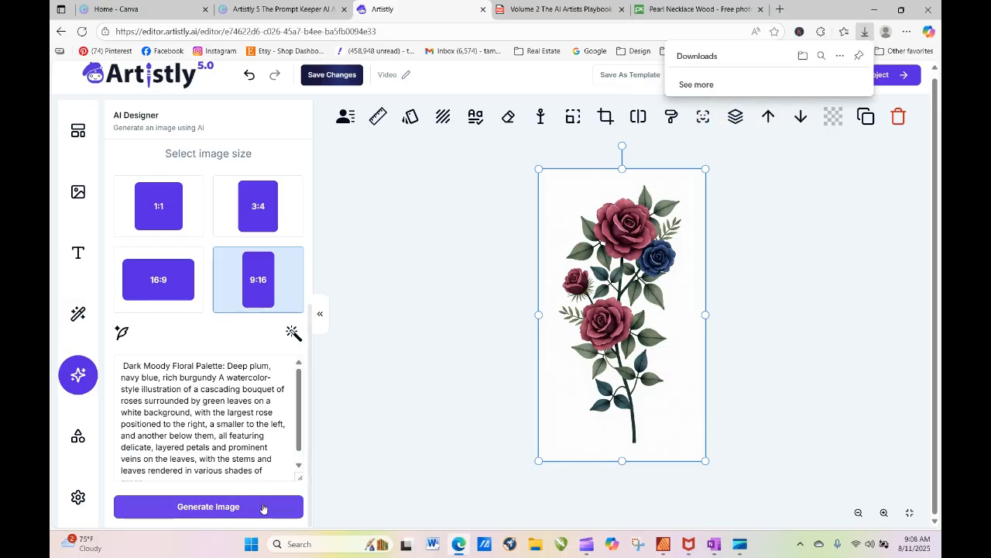
# Start generating another 9:16 bouquet variation from the unchanged dark moody prompt.
pyautogui.scroll(1, 283, 351)
pyautogui.scroll(2, 282, 352)
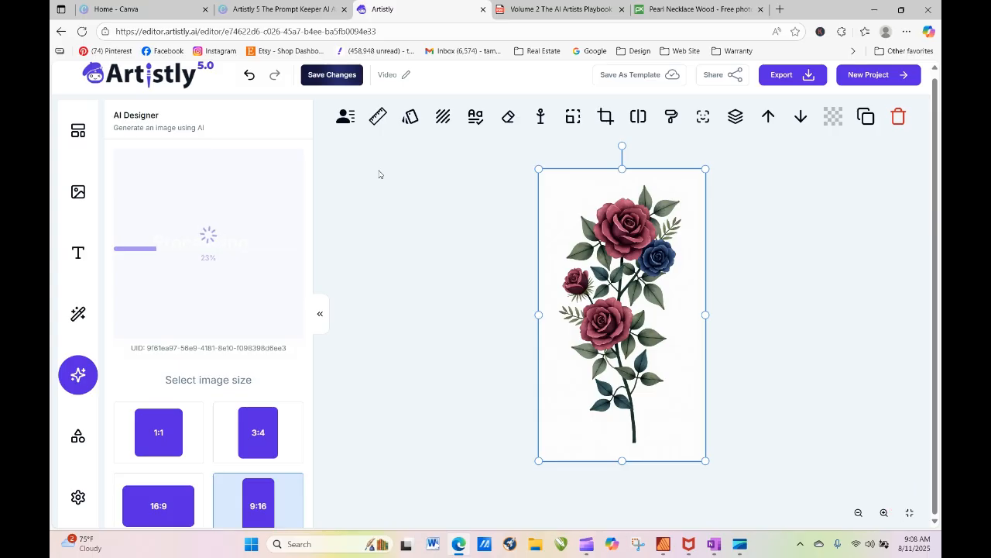
# In the AI Artists Playbook PDF, go to the contents on page 7 and open Section 7, Floral & Botanical Clipart.
pyautogui.click(541, 8)
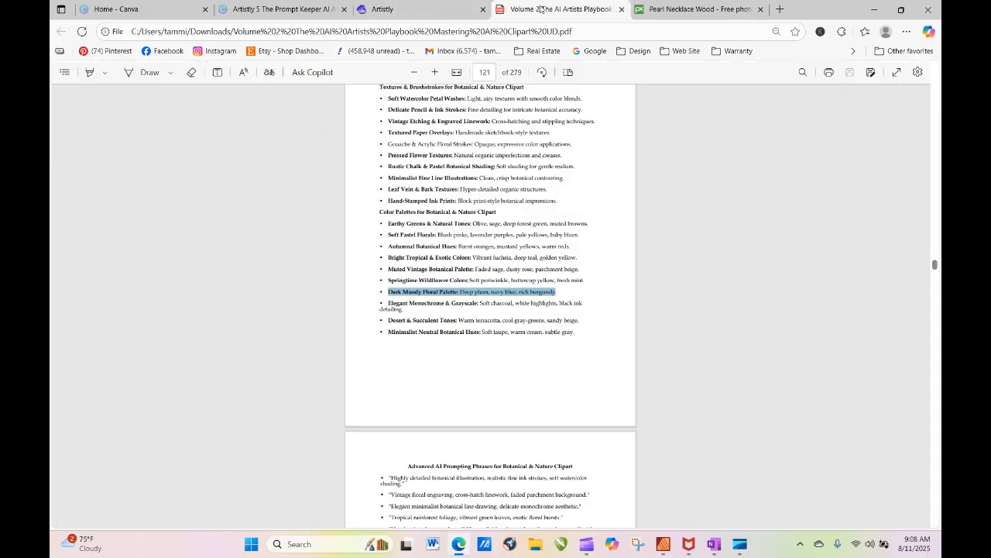
pyautogui.click(485, 72)
pyautogui.press('Return')
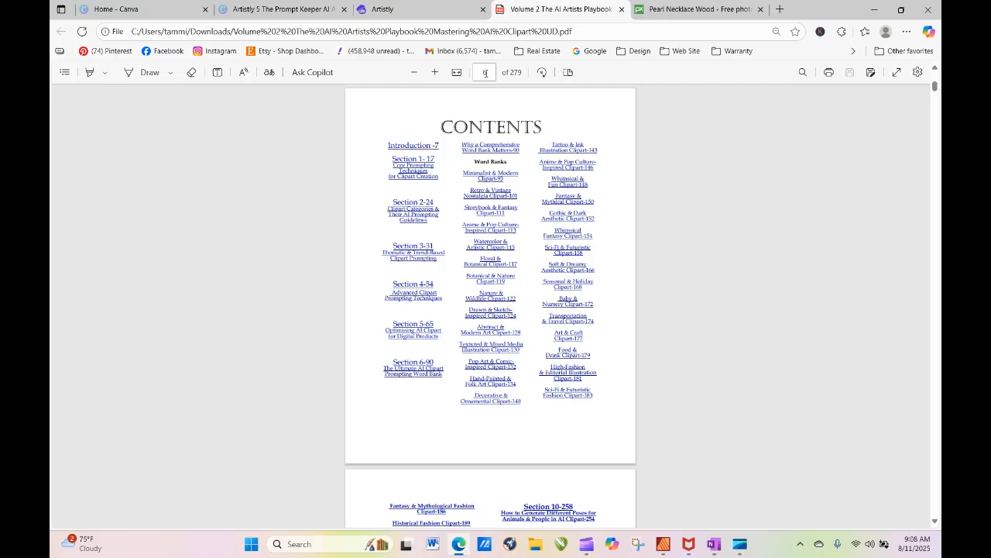
pyautogui.click(485, 72)
pyautogui.write('7')
pyautogui.press('Return')
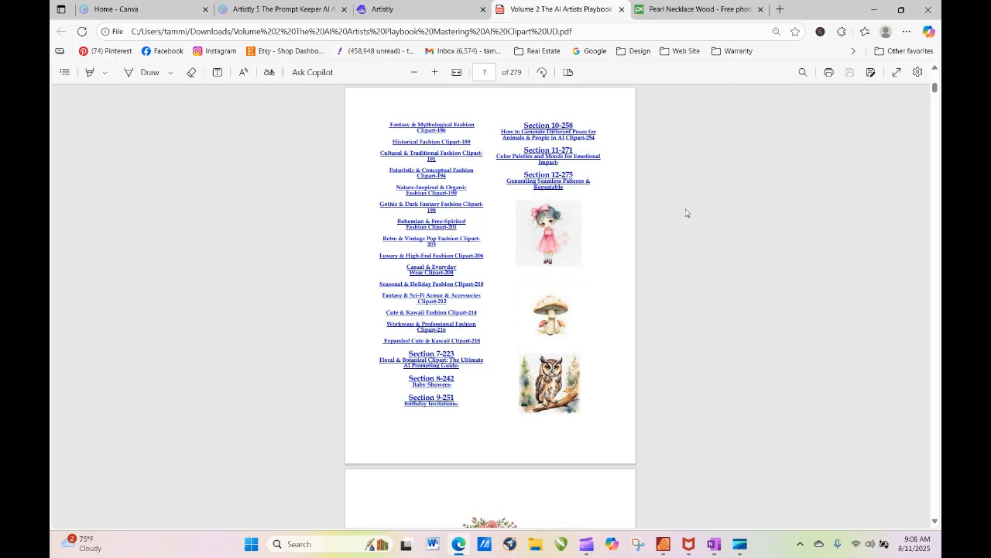
pyautogui.click(445, 367)
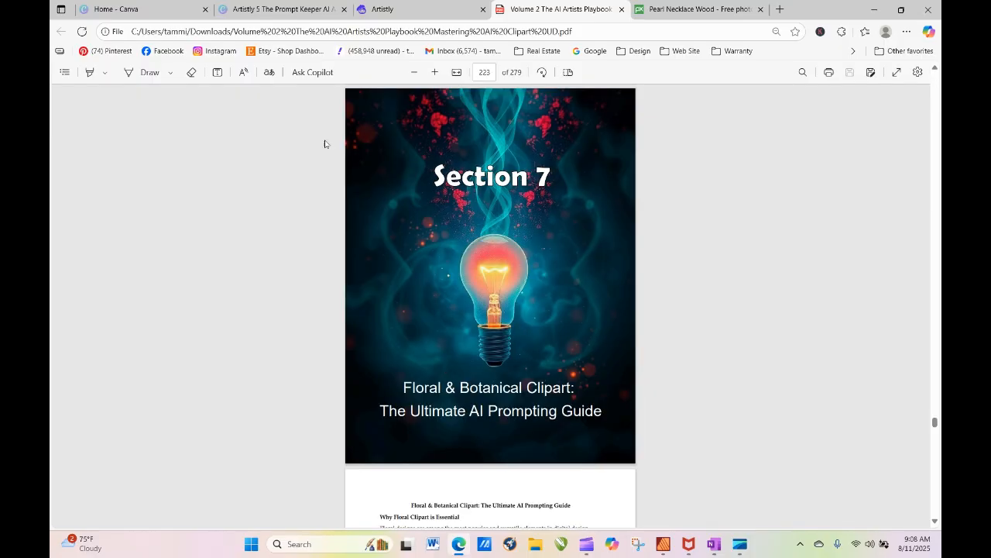
# Find the bouquet styles on page 226 and ask Copilot about the word "Trailing" in the Trailing Bouquet entry.
pyautogui.scroll(-2, 673, 255)
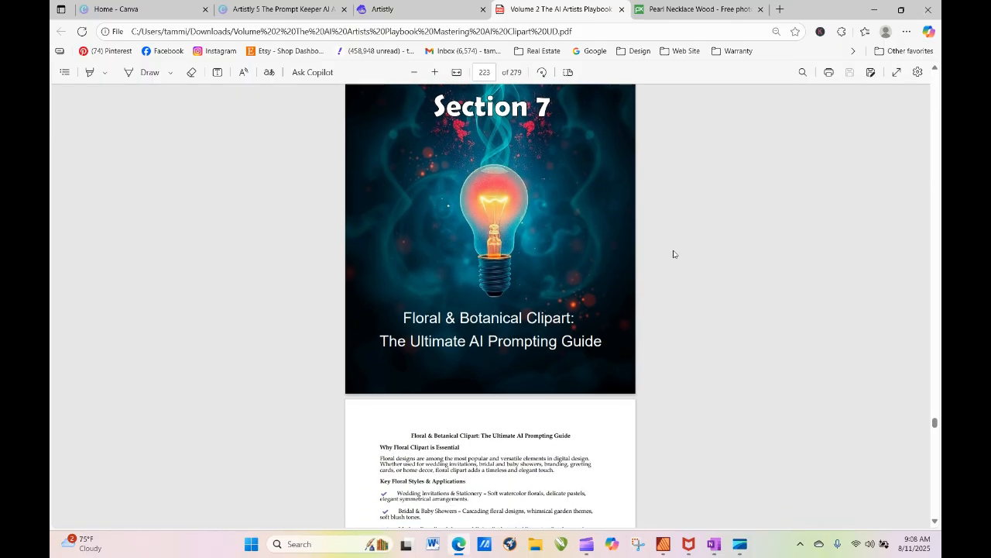
pyautogui.scroll(-5, 674, 254)
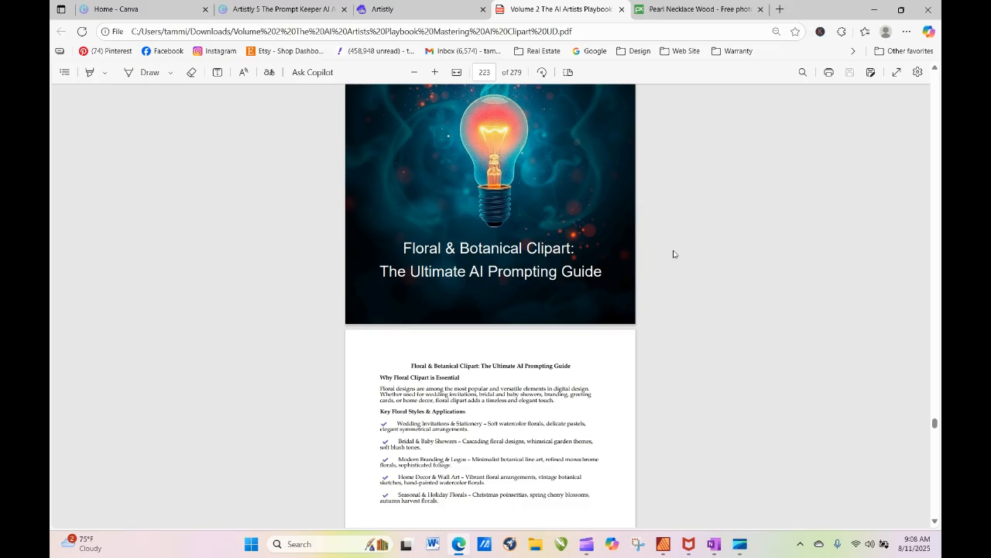
pyautogui.scroll(-8, 673, 254)
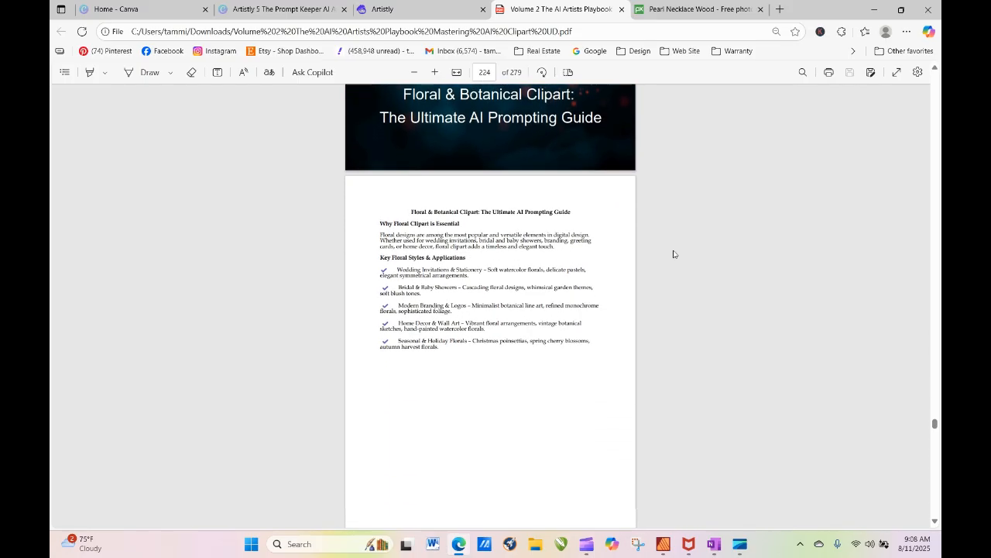
pyautogui.scroll(4, 673, 254)
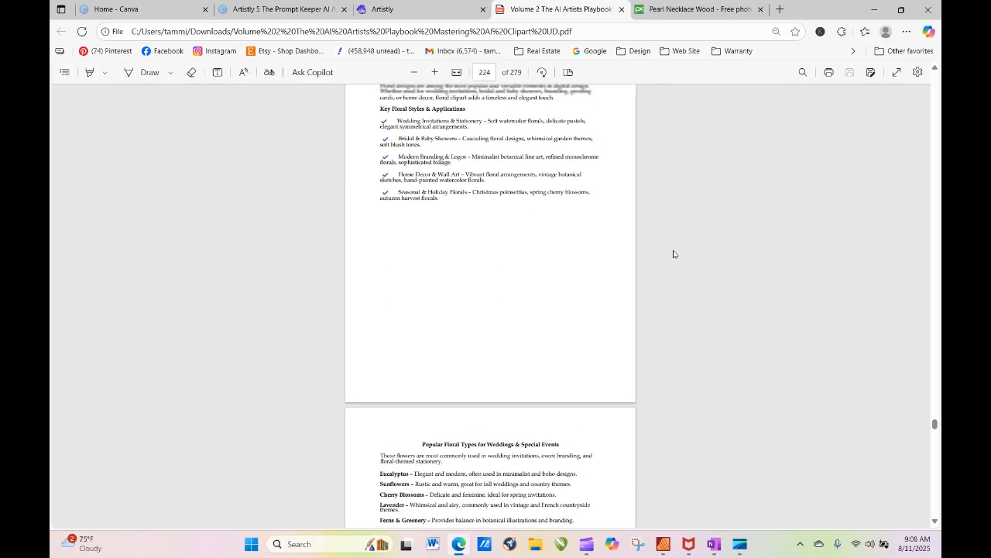
pyautogui.scroll(-5, 673, 254)
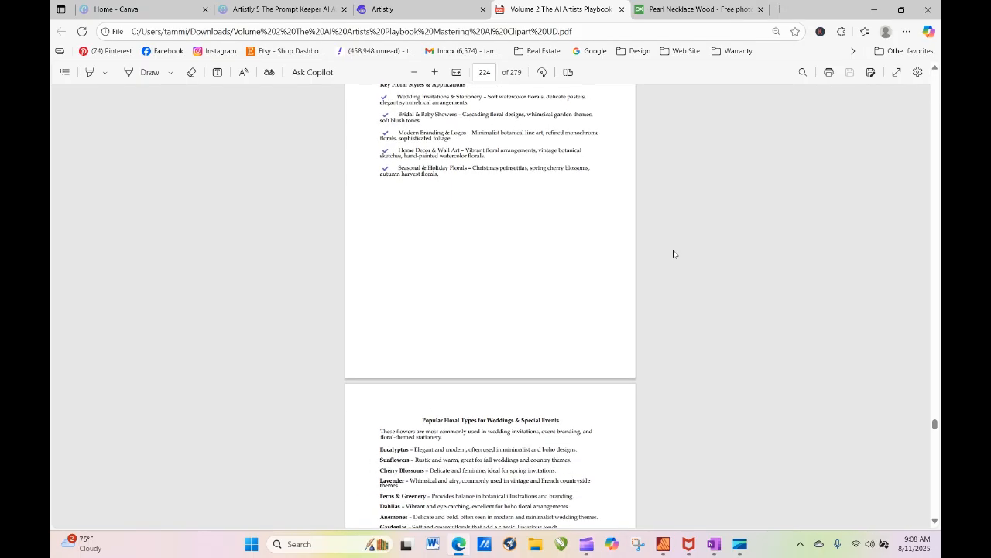
pyautogui.scroll(-10, 673, 254)
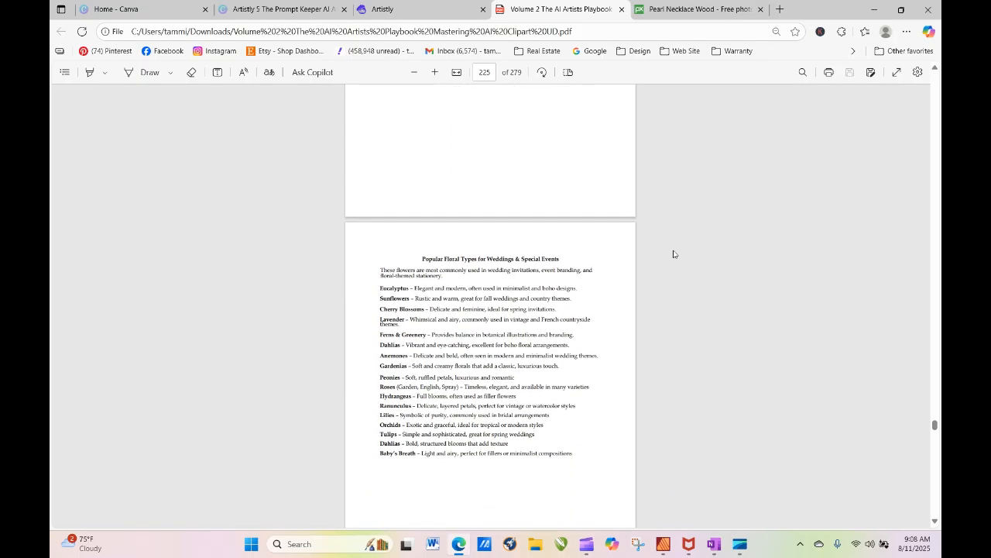
pyautogui.scroll(-5, 673, 254)
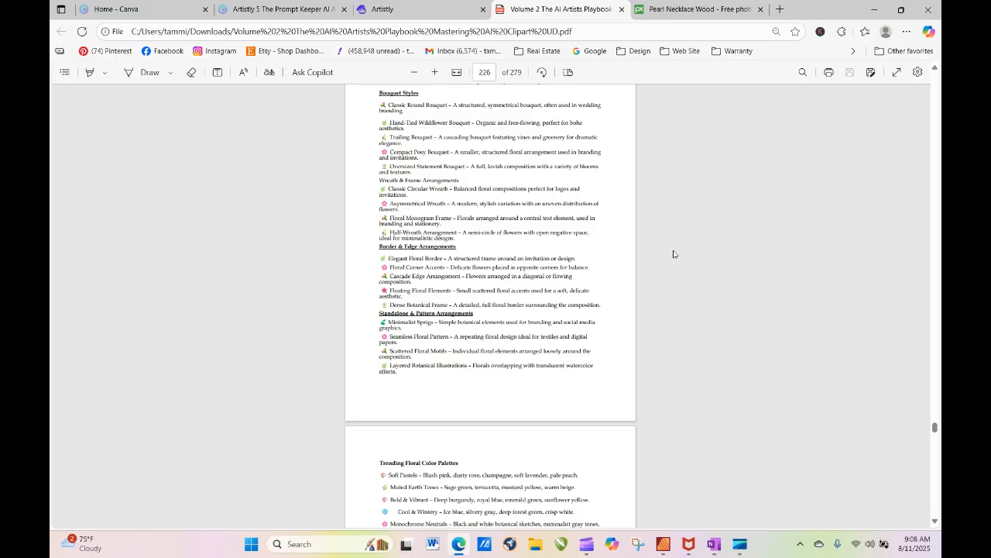
pyautogui.moveTo(403, 141); pyautogui.dragTo(409, 141)
pyautogui.rightClick(419, 141)
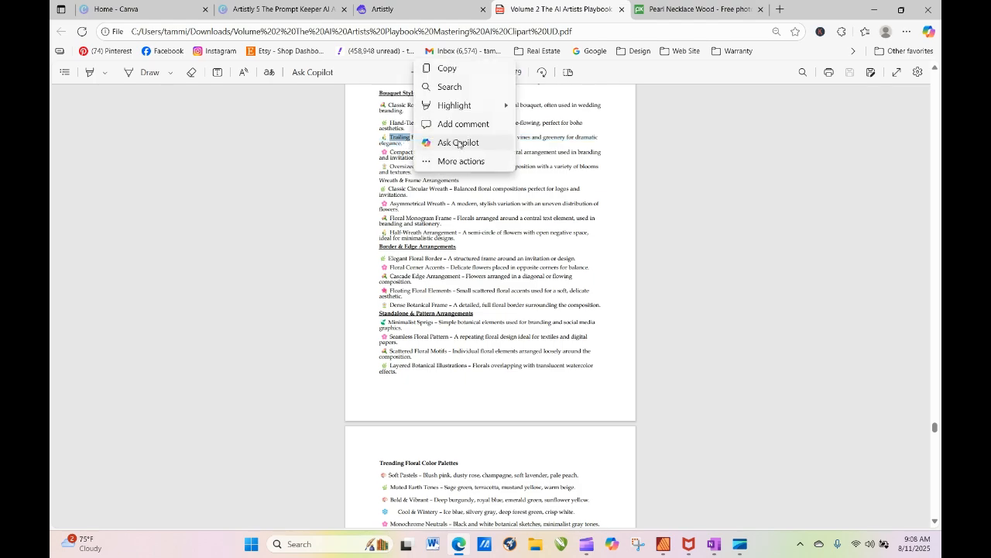
pyautogui.click(463, 142)
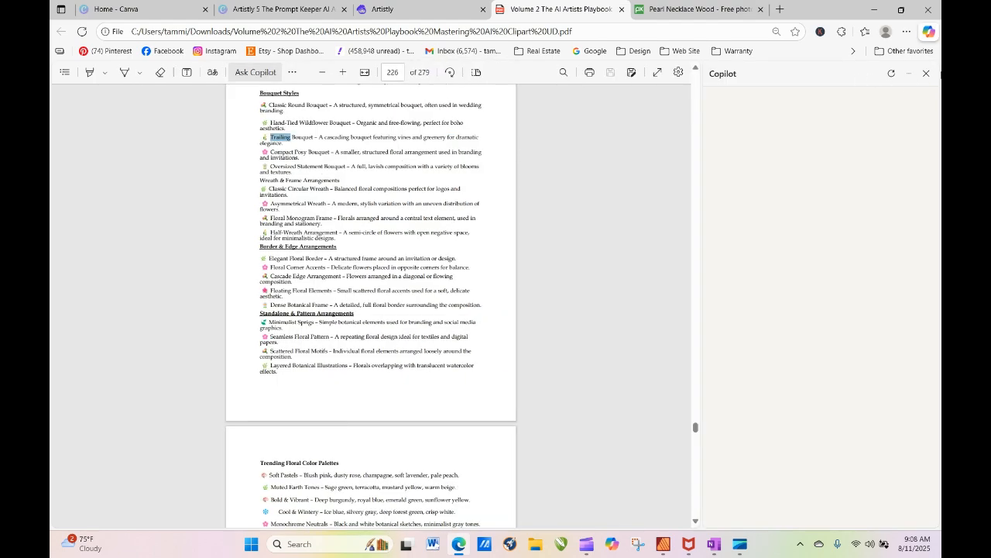
# Close Copilot and copy the full Trailing Bouquet entry, including its cascading vines and greenery description, from page 226 of the playbook PDF.
pyautogui.click(926, 72)
pyautogui.click(406, 143)
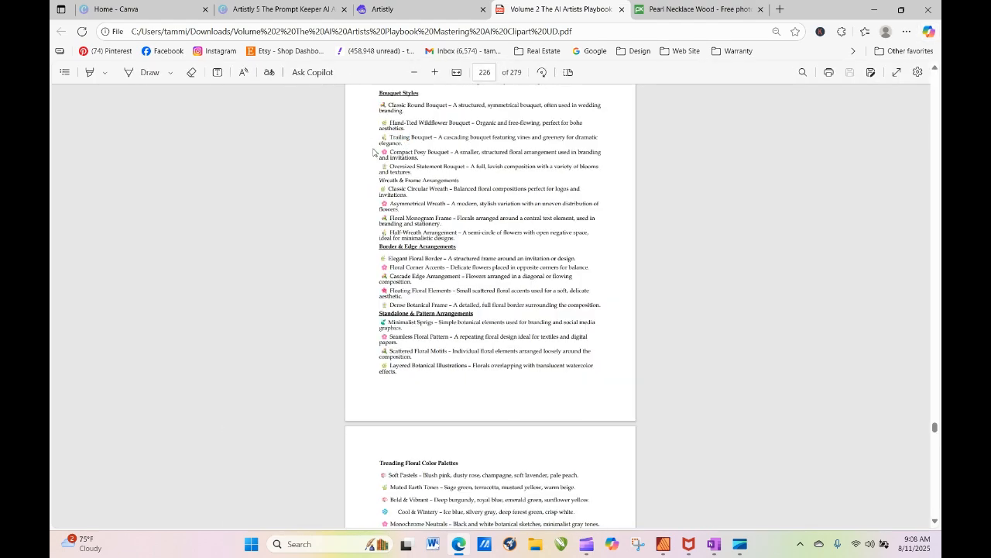
pyautogui.moveTo(389, 139); pyautogui.dragTo(403, 144)
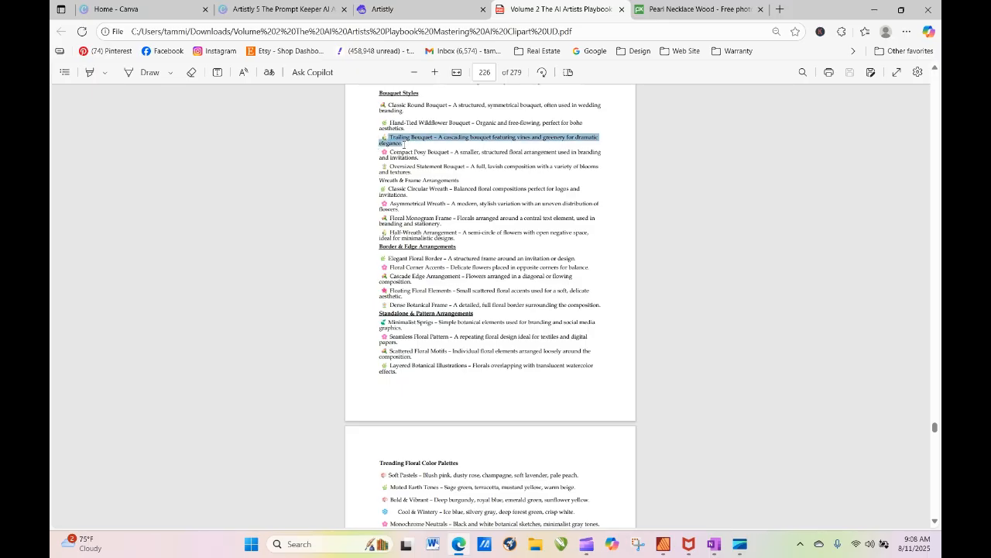
pyautogui.rightClick(545, 142)
pyautogui.click(575, 198)
# Switch to Artistly, add the newly generated 9:16 dark moody rose bouquet to the canvas, and export it as a PNG.
pyautogui.click(387, 9)
pyautogui.click(252, 269)
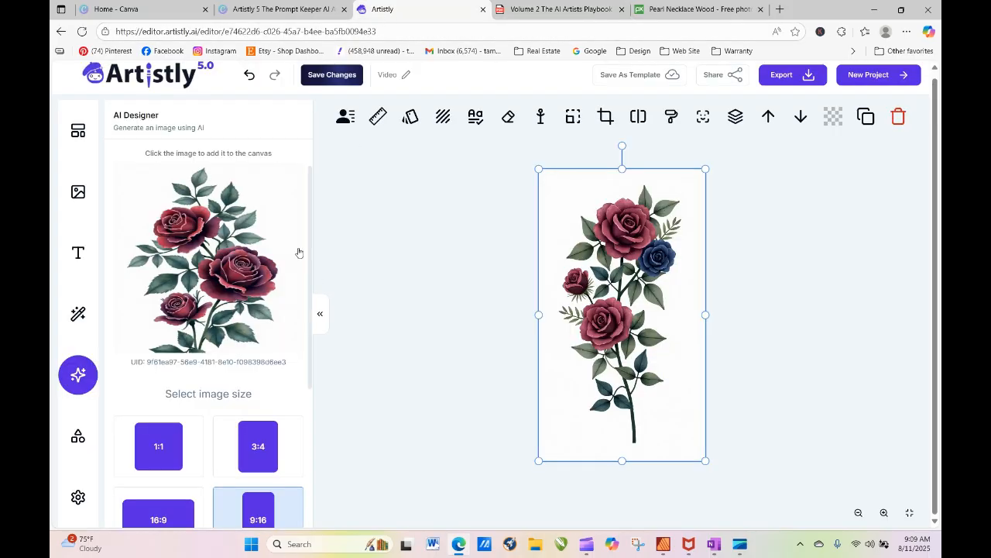
pyautogui.click(787, 74)
pyautogui.click(736, 104)
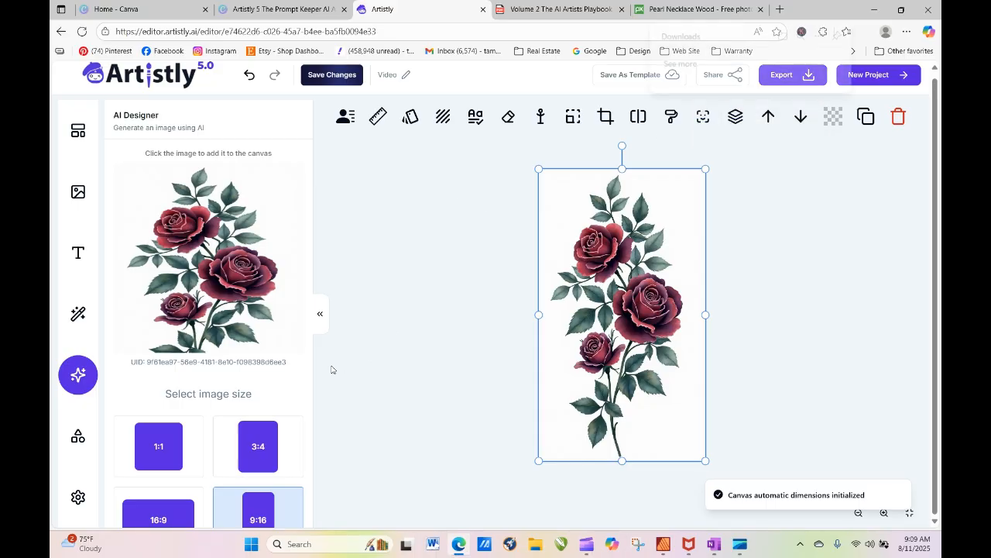
# Replace "cascading bouquet" in the image prompt with the copied Trailing Bouquet description.
pyautogui.scroll(-1, 304, 309)
pyautogui.scroll(-3, 304, 309)
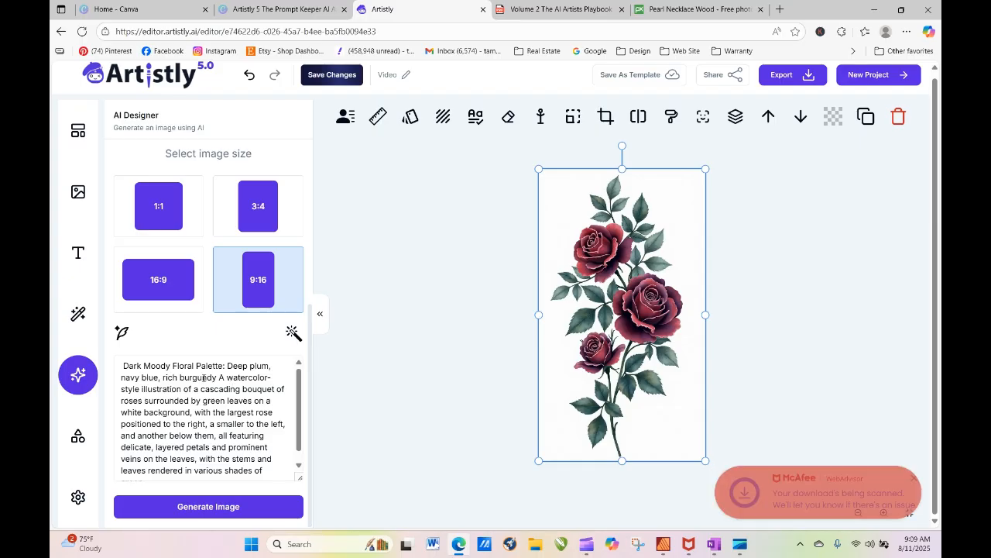
pyautogui.moveTo(201, 390); pyautogui.dragTo(275, 390)
pyautogui.rightClick(275, 390)
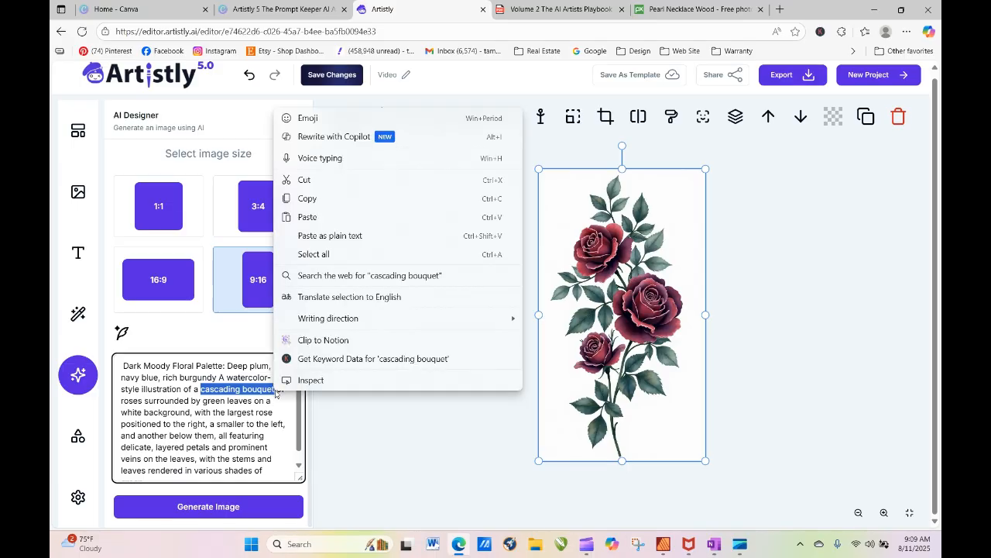
pyautogui.click(310, 220)
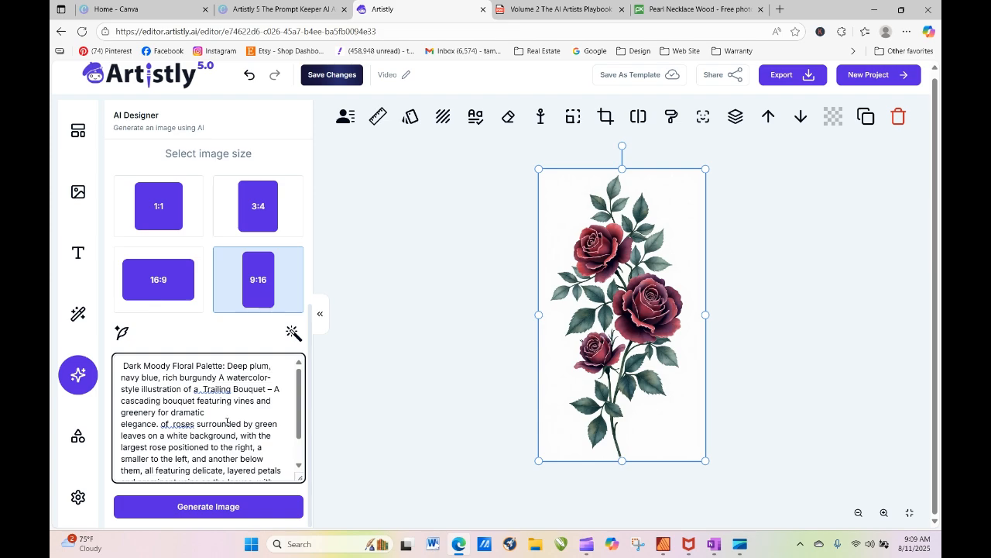
# Generate a 9:16 image from the Trailing Bouquet prompt, place it on the canvas, and export it as a PNG.
pyautogui.click(240, 510)
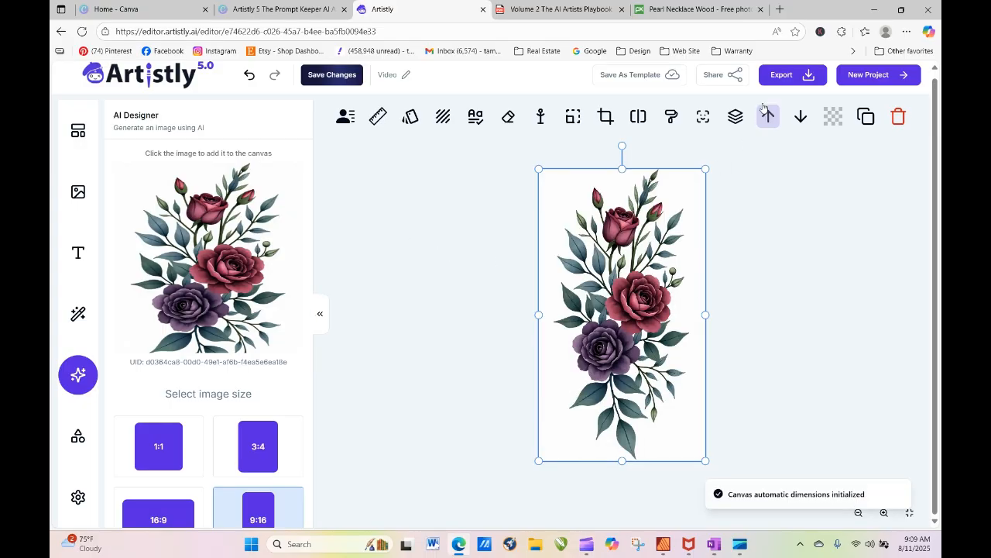
pyautogui.click(776, 76)
pyautogui.click(754, 111)
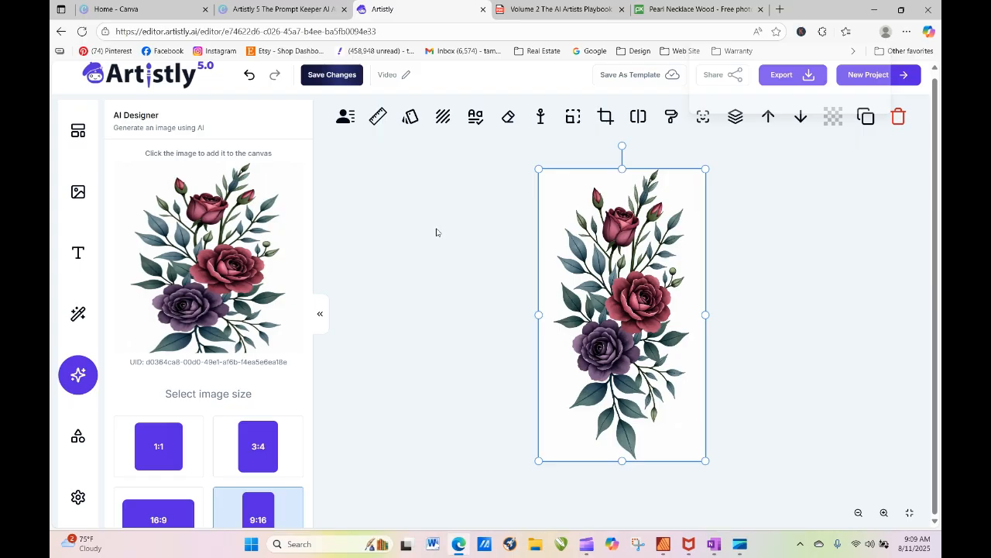
# Delete "navy blue, rich burgundy" from the prompt's Dark Moody Floral Palette wording, keeping "Deep plum".
pyautogui.moveTo(309, 230); pyautogui.dragTo(315, 412)
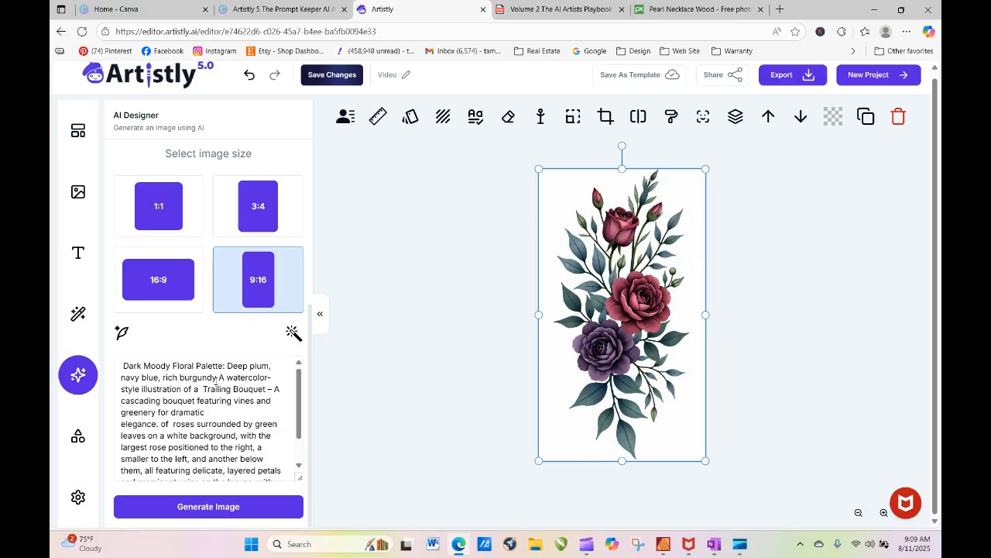
pyautogui.moveTo(217, 378); pyautogui.dragTo(119, 379)
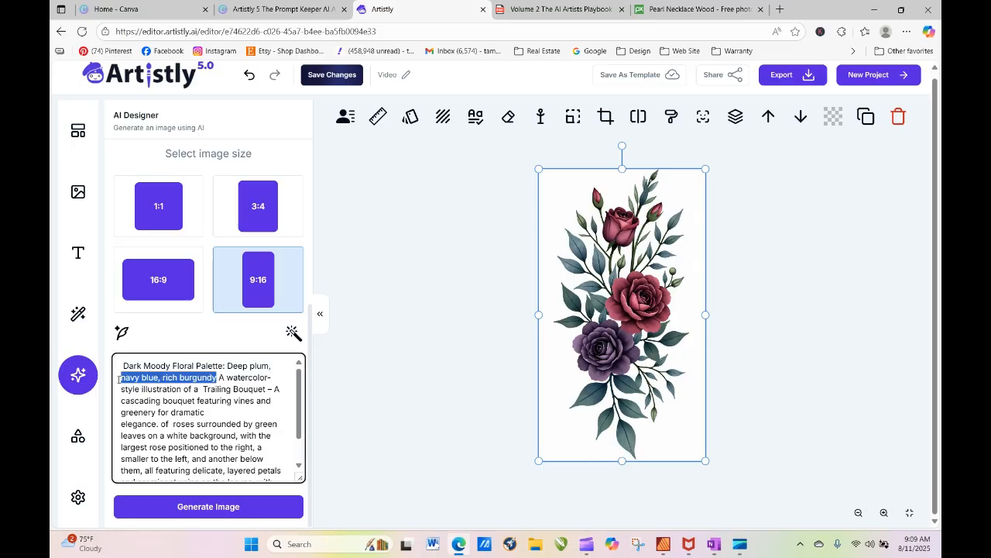
pyautogui.press('BackSpace')
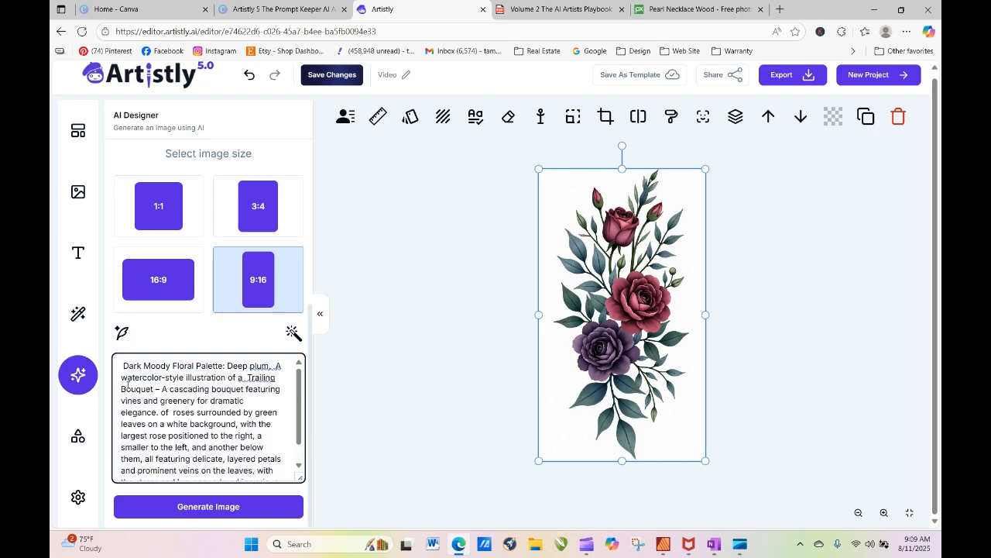
# Generate a 9:16 bouquet from the plum-only prompt, add it to the canvas, and export it as a PNG.
pyautogui.click(233, 506)
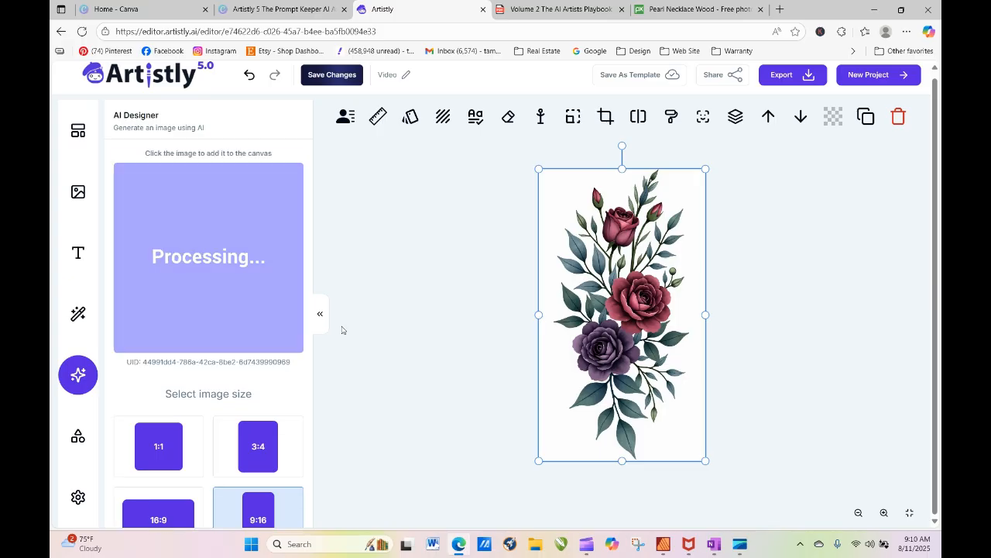
pyautogui.click(219, 255)
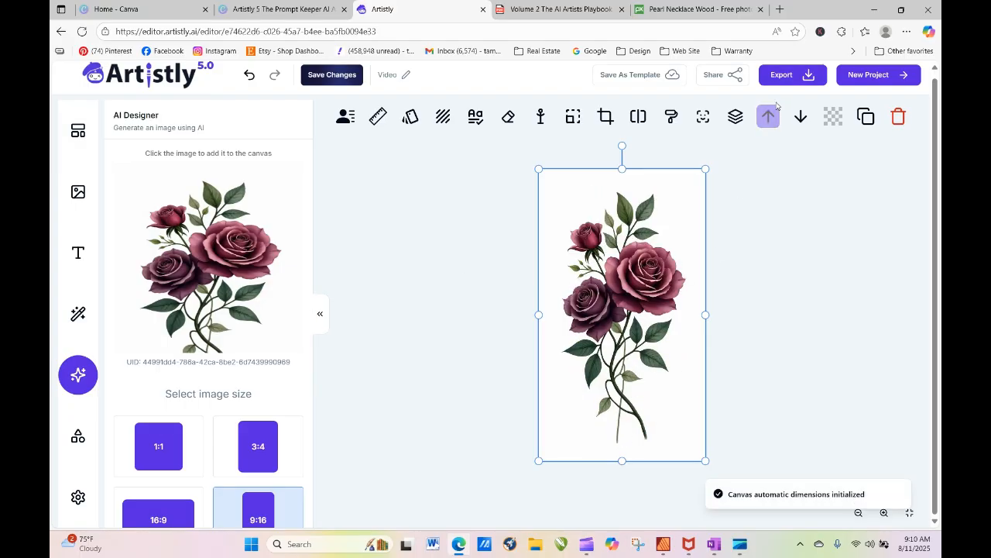
pyautogui.click(787, 74)
pyautogui.click(725, 103)
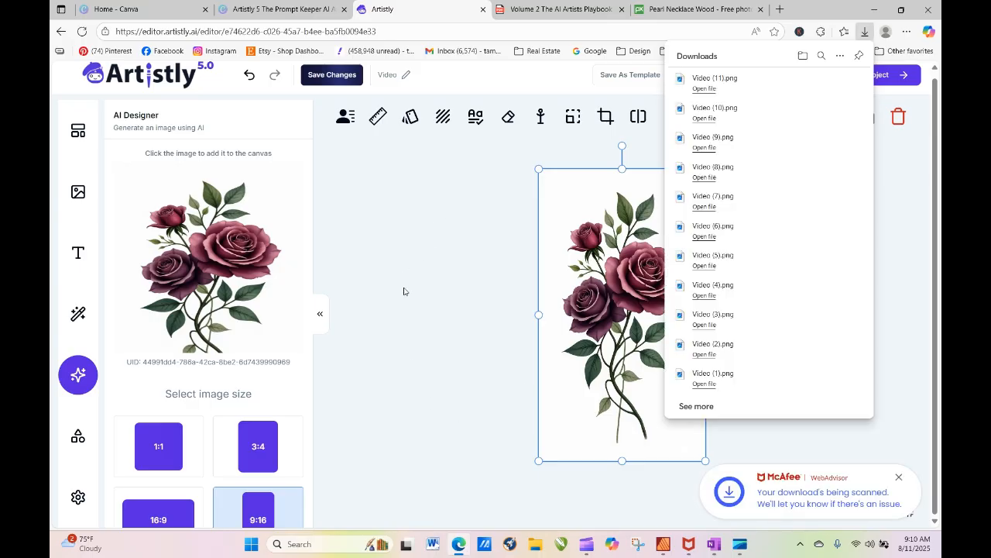
pyautogui.click(403, 291)
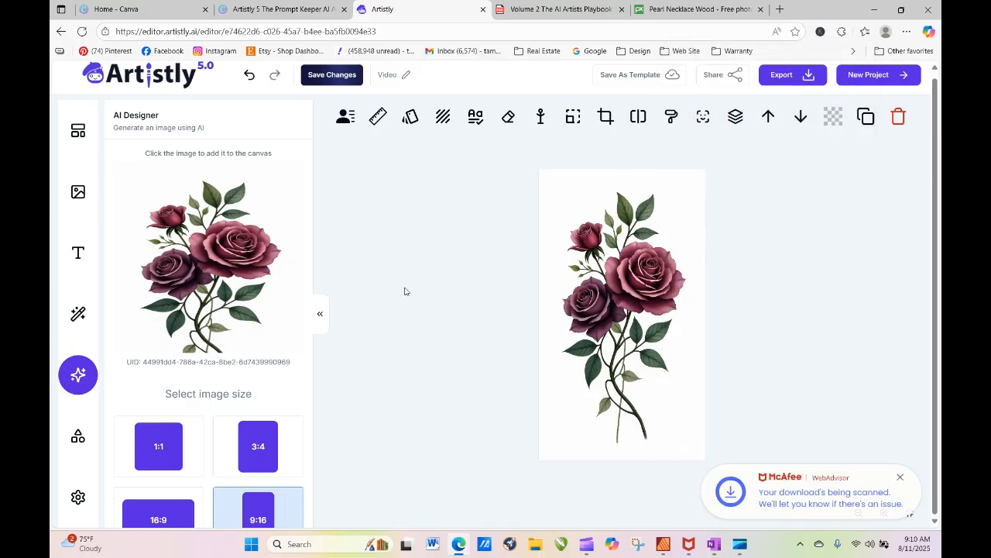
# Set the image size to 3:4 and start generating another bouquet from the same plum-only prompt.
pyautogui.click(258, 446)
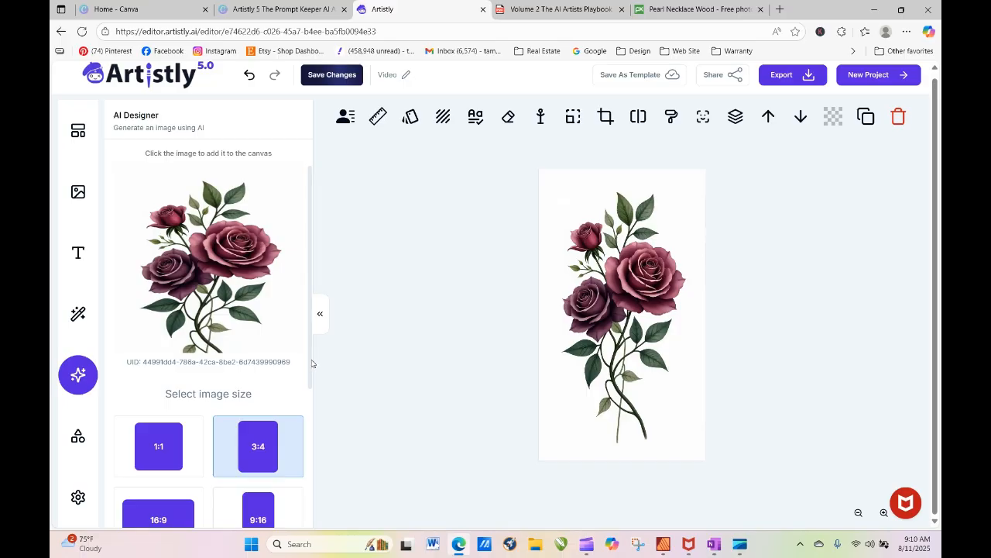
pyautogui.scroll(-3, 312, 366)
pyautogui.click(207, 507)
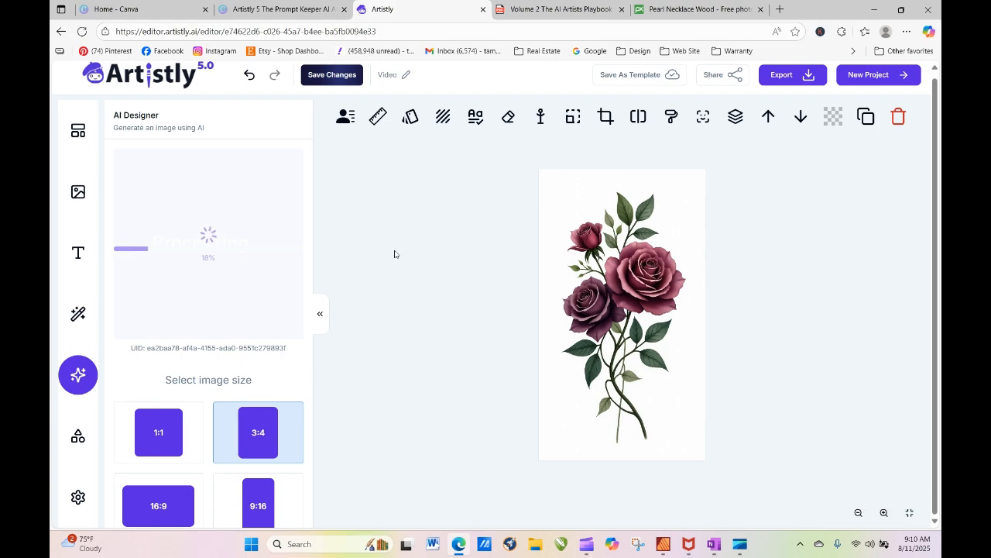
# In the playbook PDF, copy "Soft Pastels – Blush pink, dusty rose, champagne," from Trending Floral Color Palettes on page 227.
pyautogui.click(546, 10)
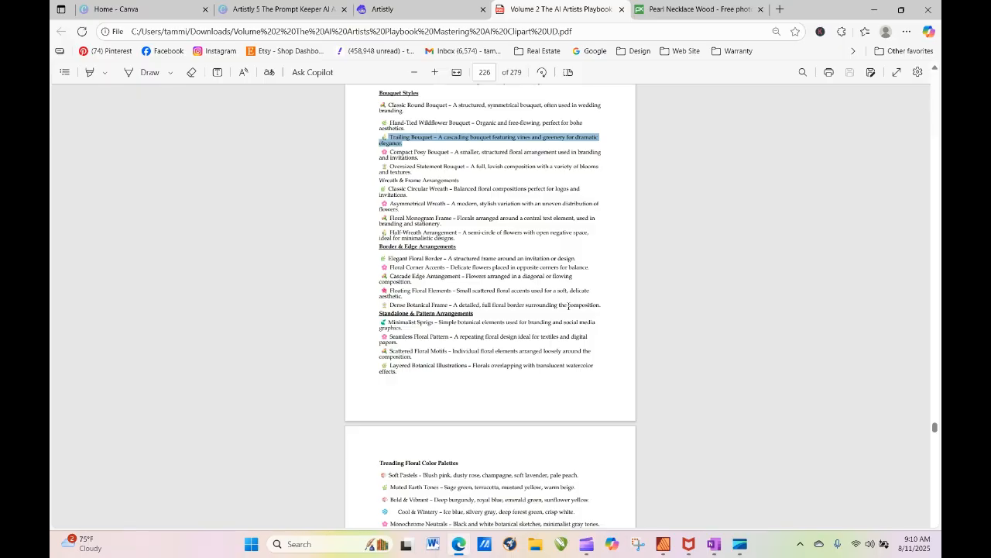
pyautogui.scroll(-3, 576, 400)
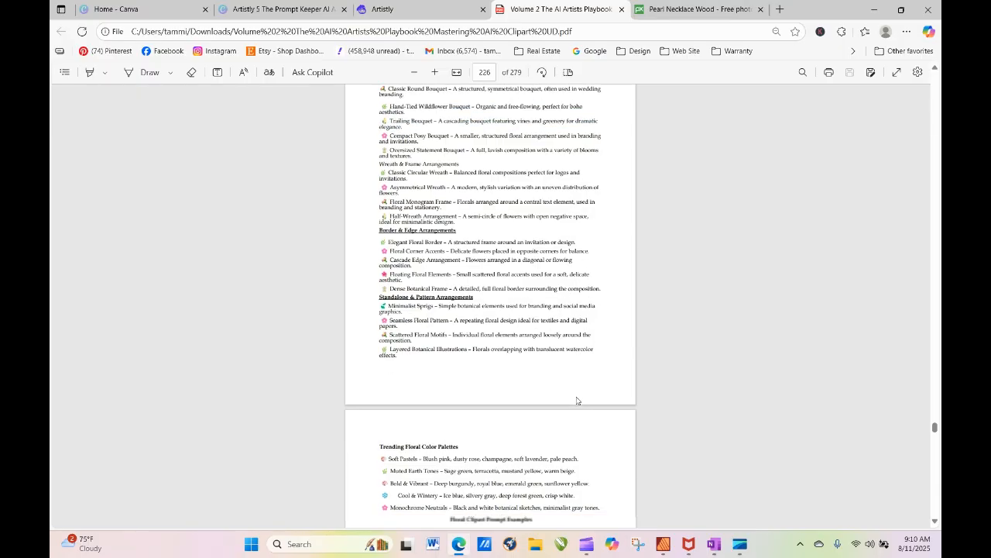
pyautogui.scroll(-5, 576, 401)
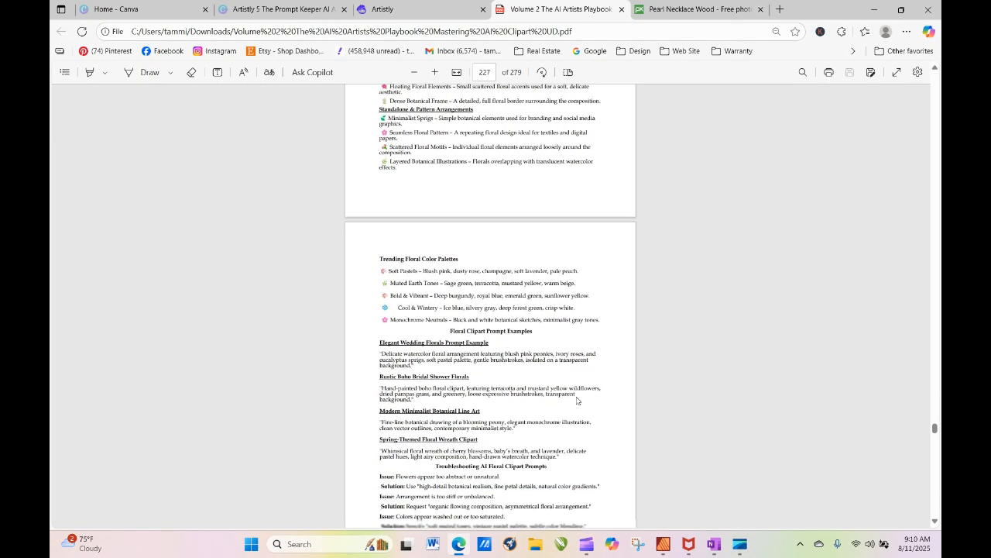
pyautogui.scroll(-1, 576, 401)
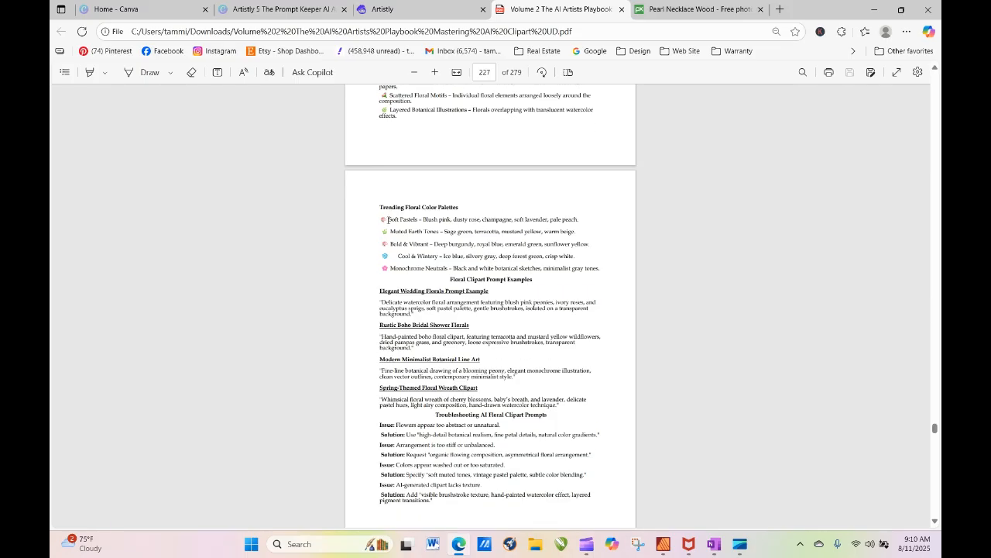
pyautogui.moveTo(388, 219); pyautogui.dragTo(499, 220)
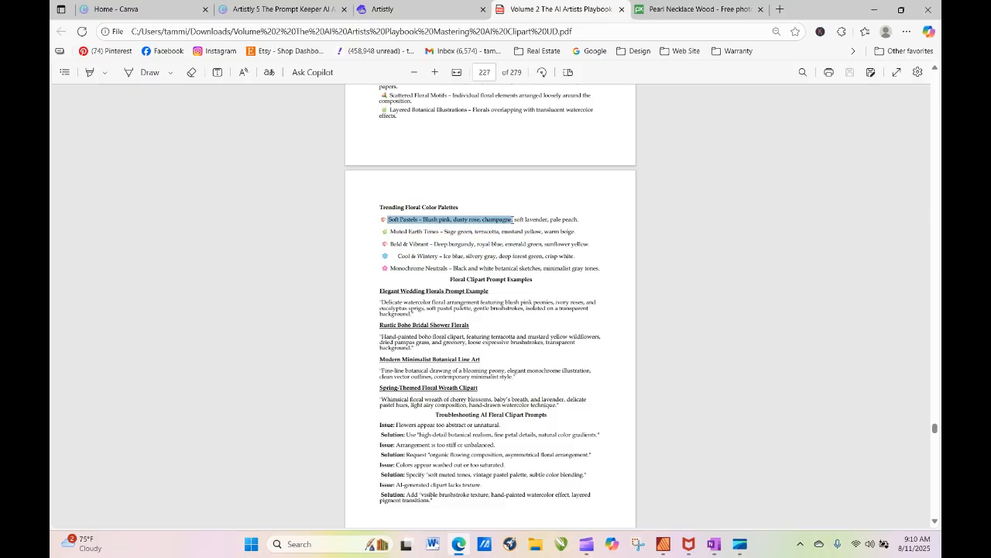
pyautogui.rightClick(497, 222)
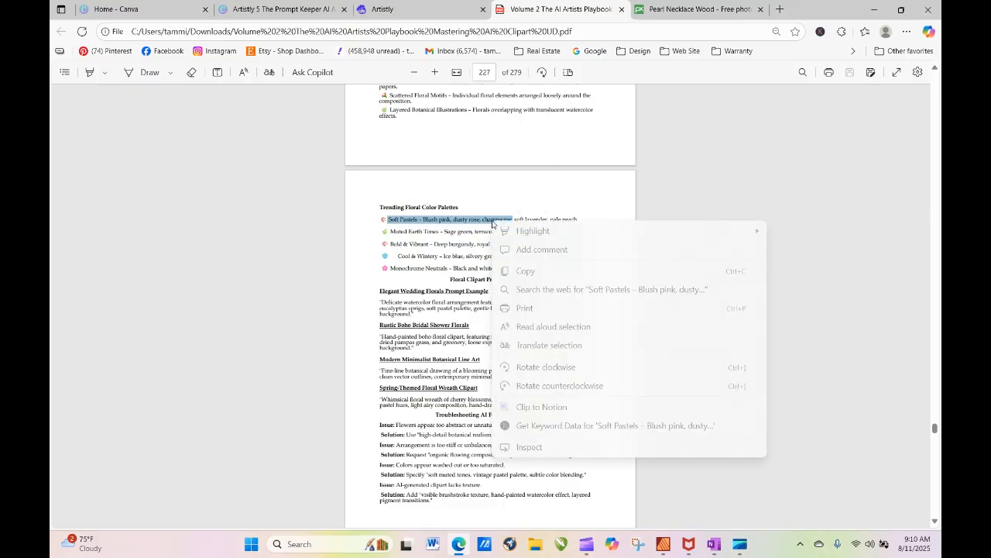
pyautogui.click(528, 271)
# Return to Artistly, place the generated 3:4 dark rose bouquet on the canvas, and export it as a PNG.
pyautogui.click(422, 10)
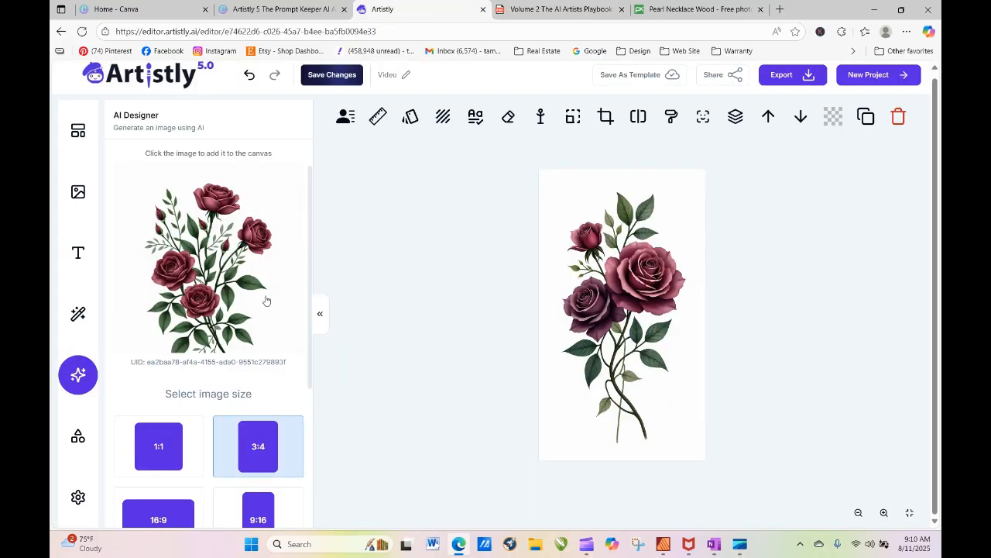
pyautogui.click(782, 74)
pyautogui.click(759, 105)
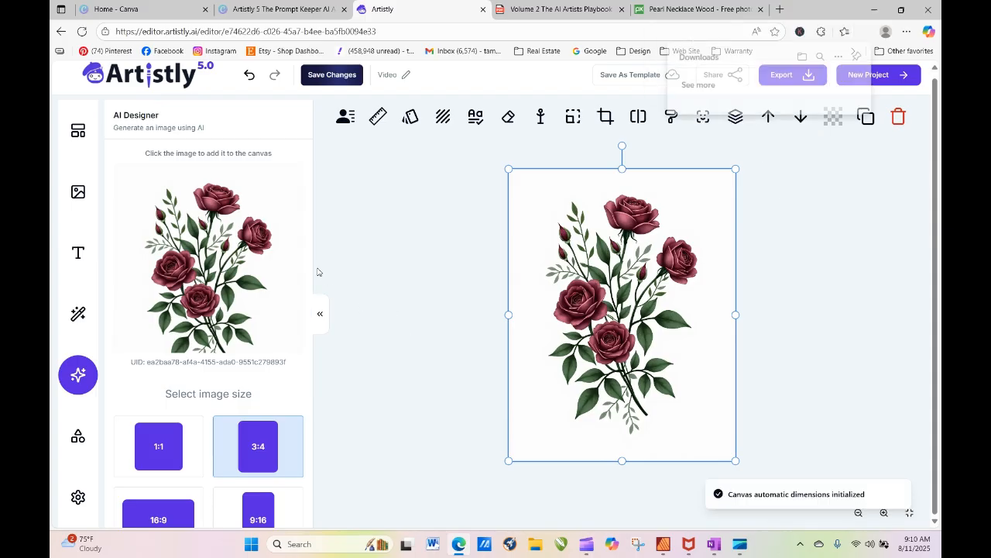
# Replace "Dark Moody Floral Palette: Deep plum," in the prompt with the copied Soft Pastels palette text.
pyautogui.moveTo(309, 274); pyautogui.dragTo(305, 321)
pyautogui.moveTo(227, 459); pyautogui.dragTo(181, 389)
pyautogui.click(201, 412)
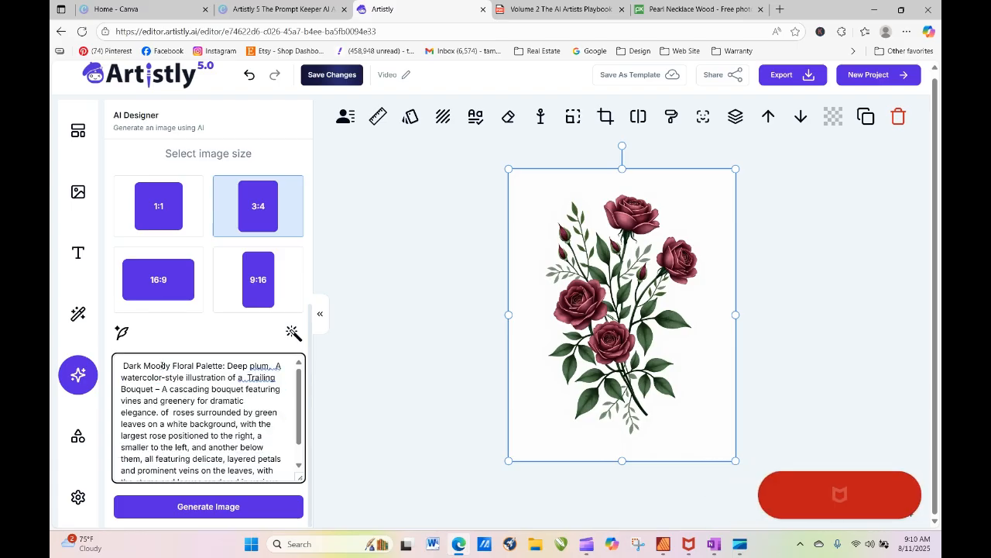
pyautogui.moveTo(120, 364); pyautogui.dragTo(163, 377)
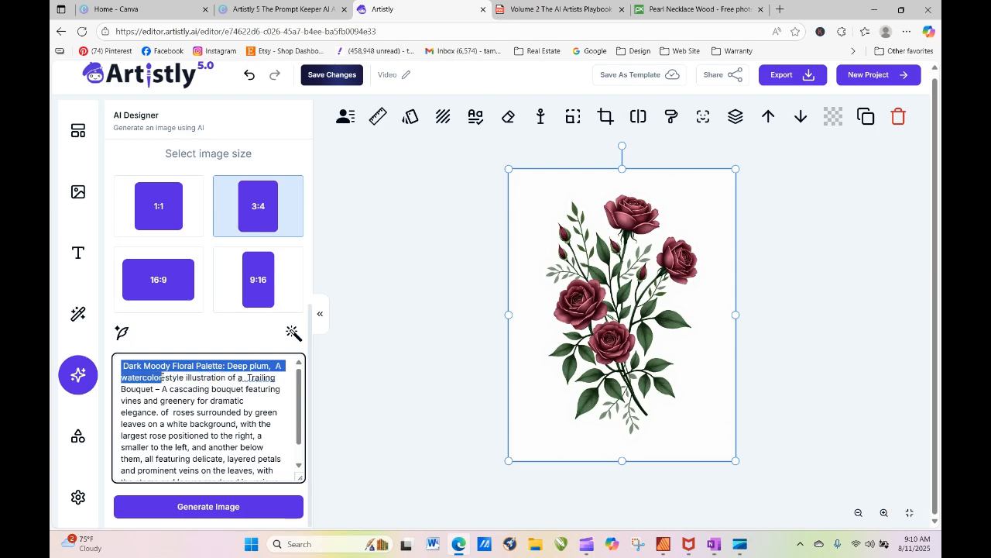
pyautogui.click(277, 365)
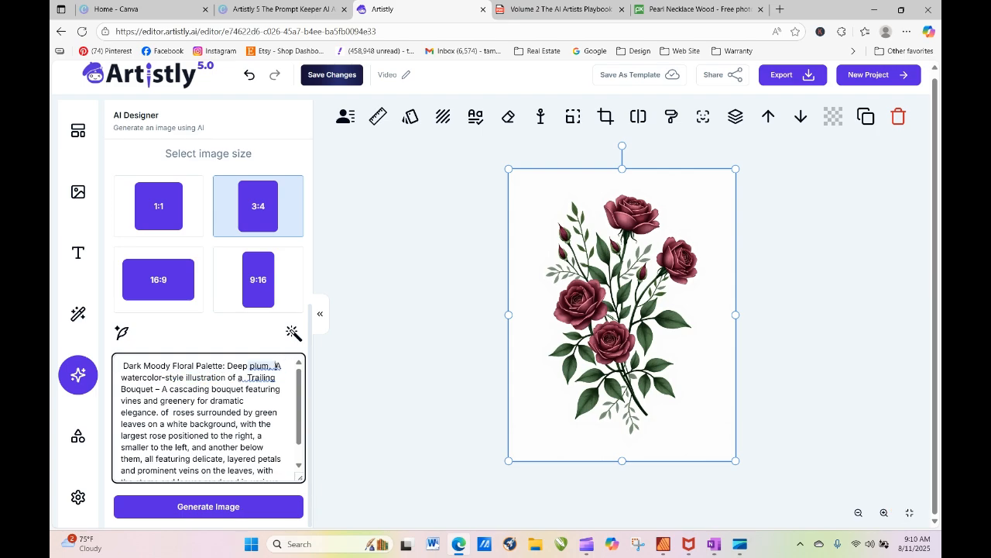
pyautogui.moveTo(270, 365); pyautogui.dragTo(117, 366)
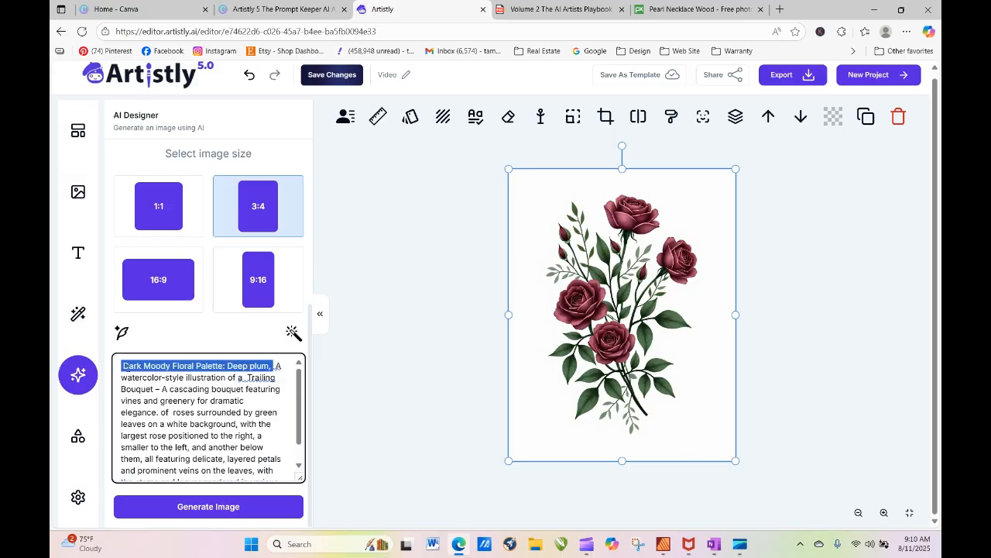
pyautogui.rightClick(122, 366)
pyautogui.click(82, 255)
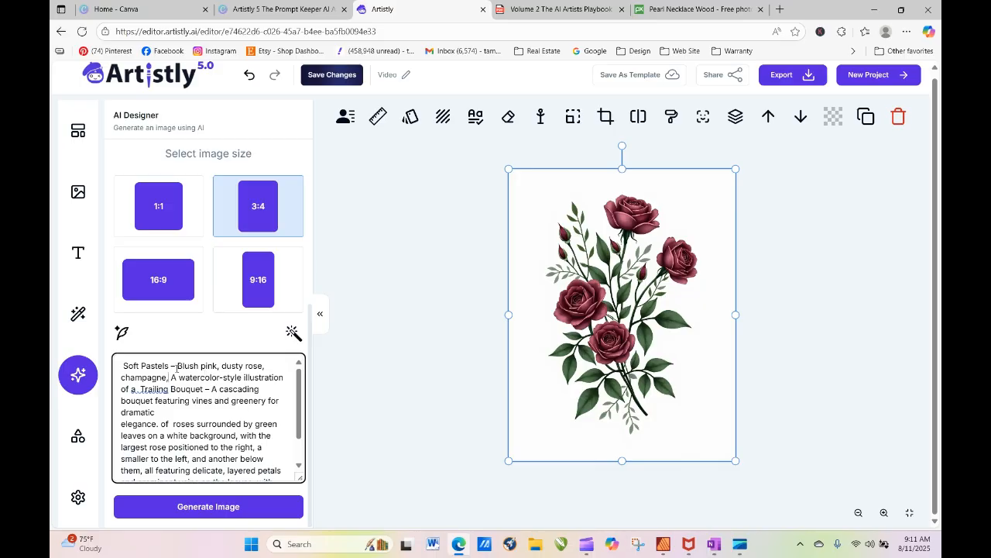
# Delete "Blush pink, dusty rose," from the Soft Pastels prompt and generate the champagne bouquet at 3:4.
pyautogui.moveTo(178, 365); pyautogui.dragTo(285, 363)
pyautogui.press('BackSpace')
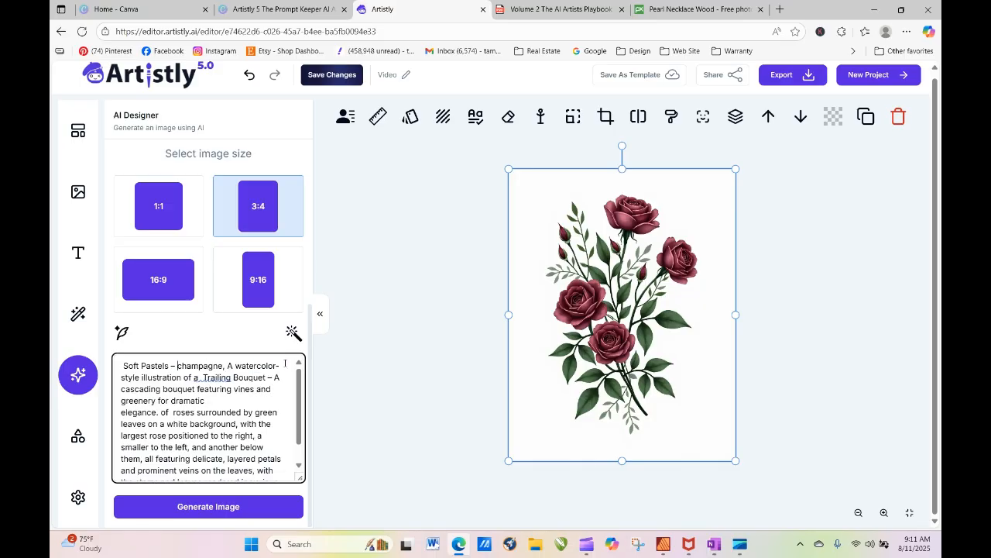
pyautogui.click(287, 505)
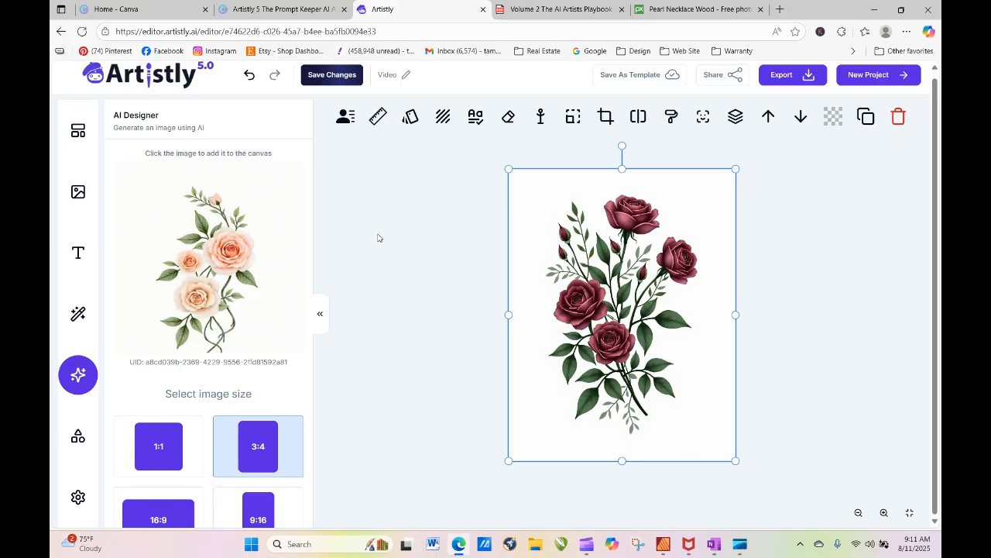
# Place the generated champagne trailing bouquet on the canvas and export it as a PNG.
pyautogui.click(238, 244)
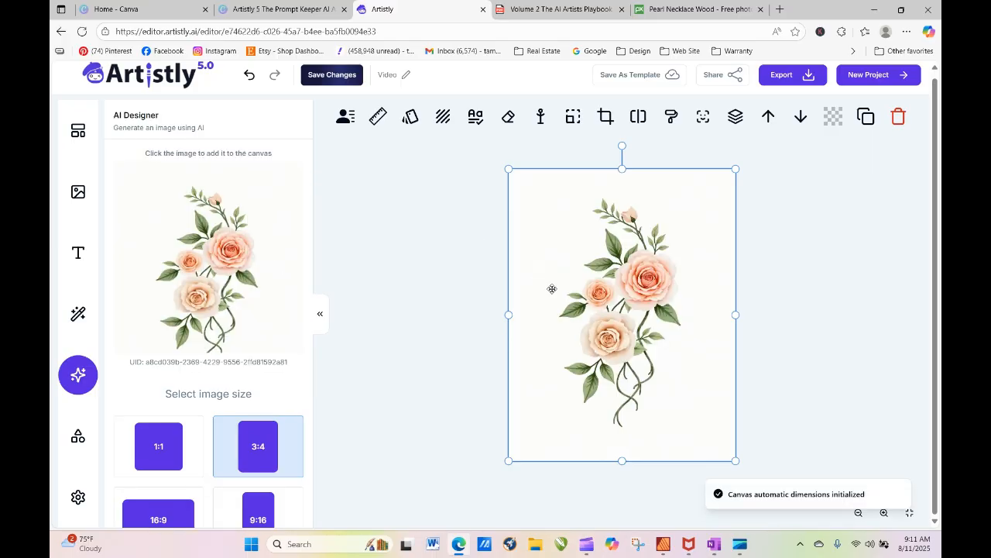
pyautogui.click(773, 73)
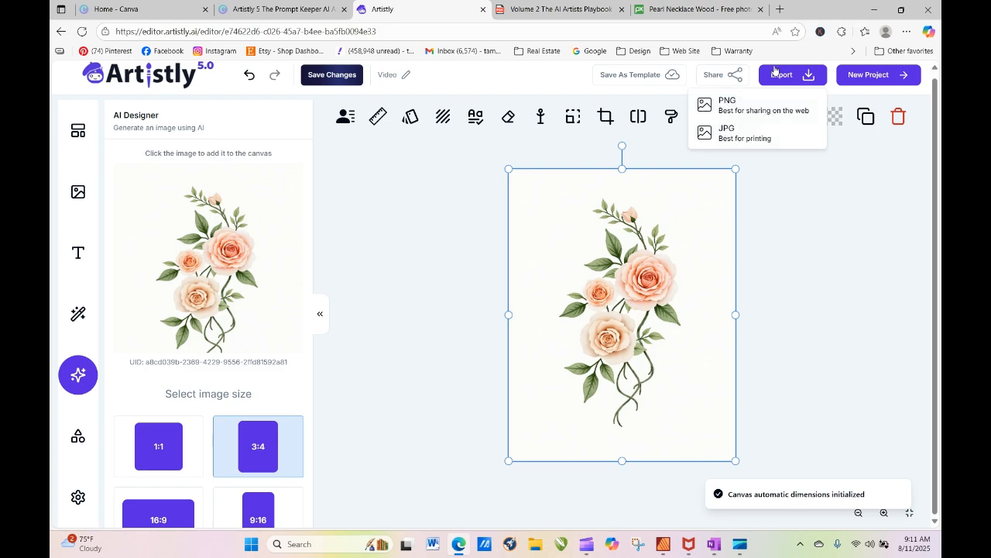
pyautogui.click(744, 99)
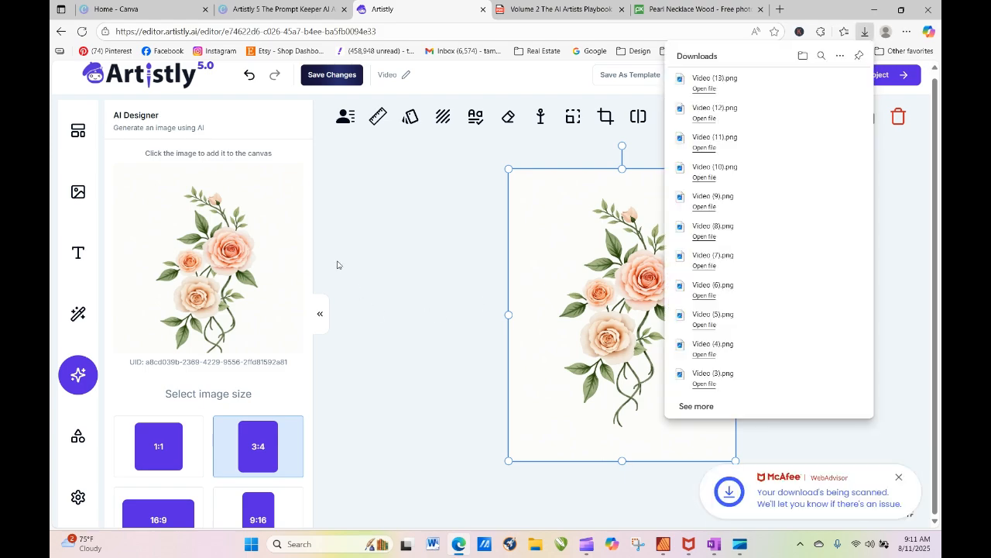
# Generate another champagne bouquet at 3:4 from the same Soft Pastels prompt.
pyautogui.scroll(-3, 320, 337)
pyautogui.scroll(-2, 320, 337)
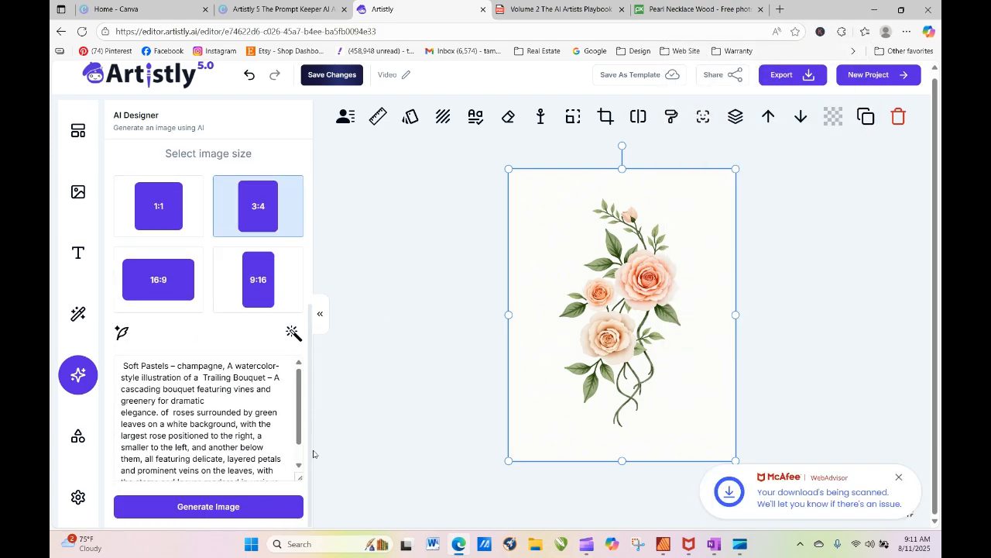
pyautogui.click(250, 507)
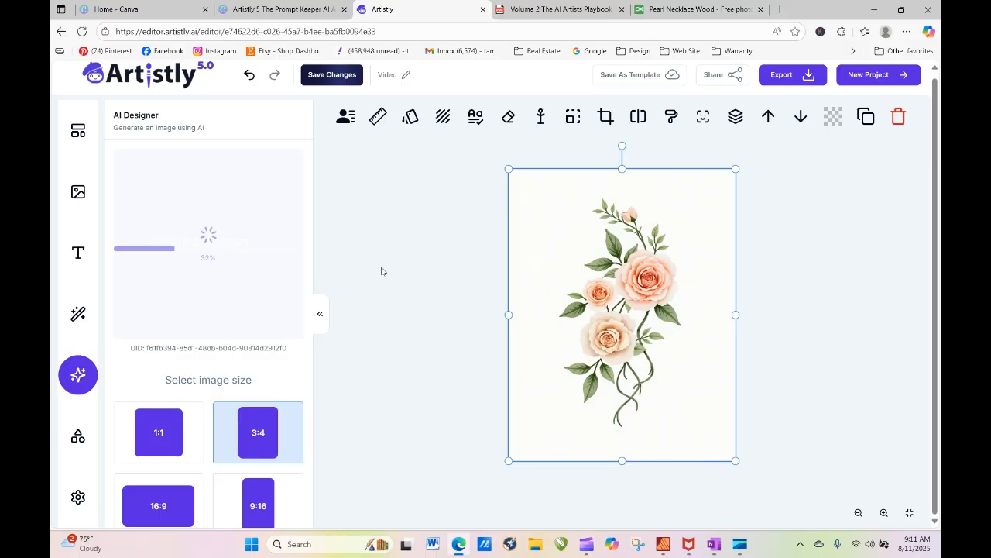
# Add the new three-rose champagne bouquet to the canvas and export it as a PNG.
pyautogui.click(233, 255)
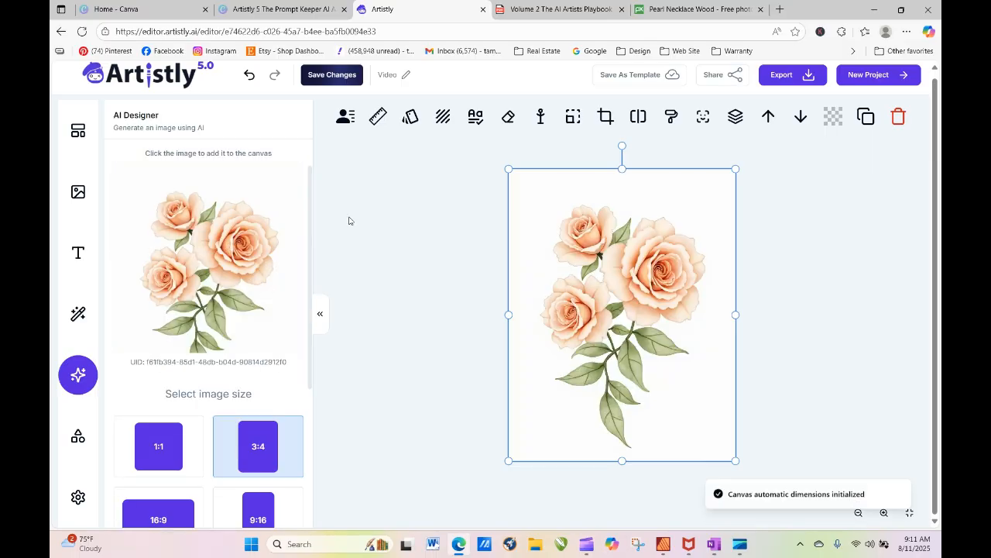
pyautogui.click(787, 76)
pyautogui.click(729, 105)
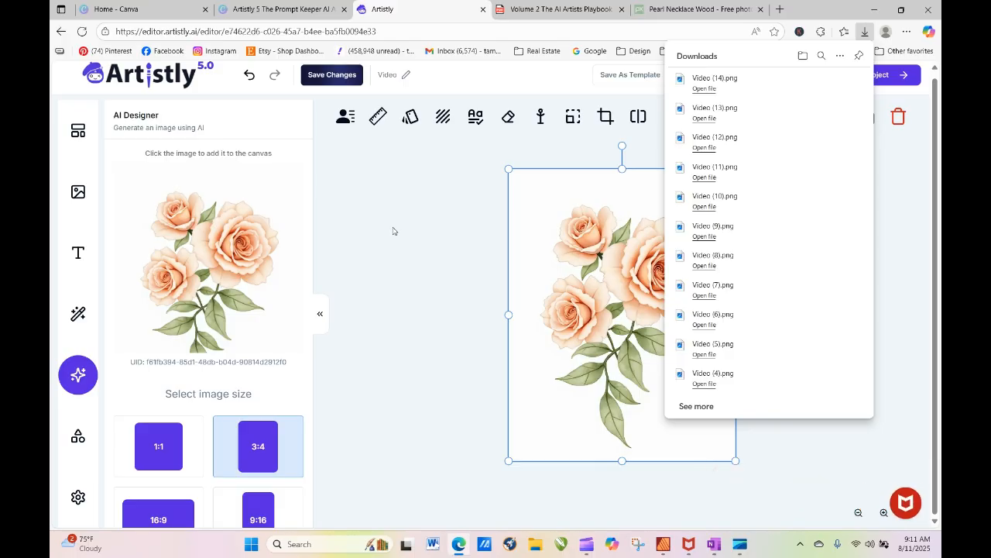
# Copy the entire "Soft Pastels – champagne" prompt from the AI Designer.
pyautogui.click(311, 203)
pyautogui.scroll(-3, 295, 325)
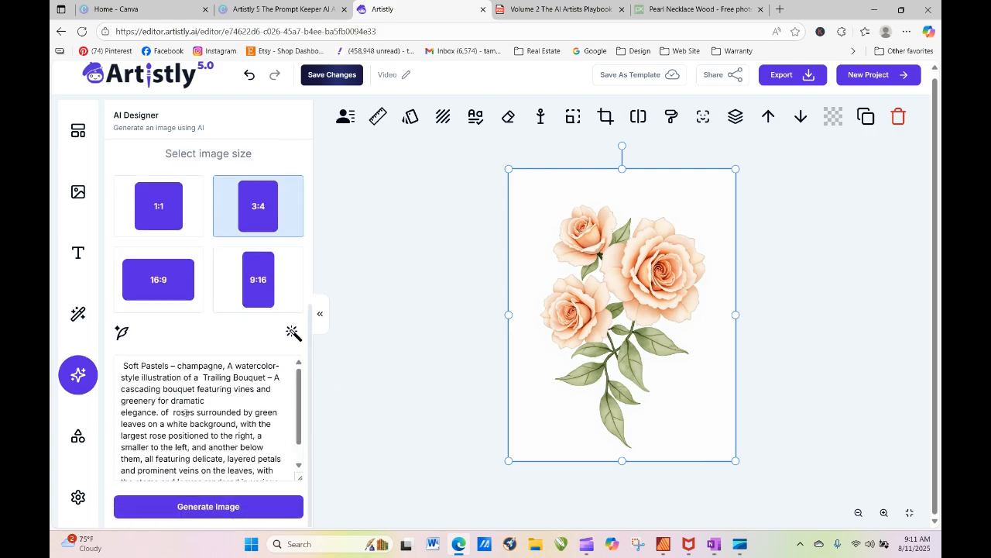
pyautogui.moveTo(124, 366); pyautogui.dragTo(229, 504)
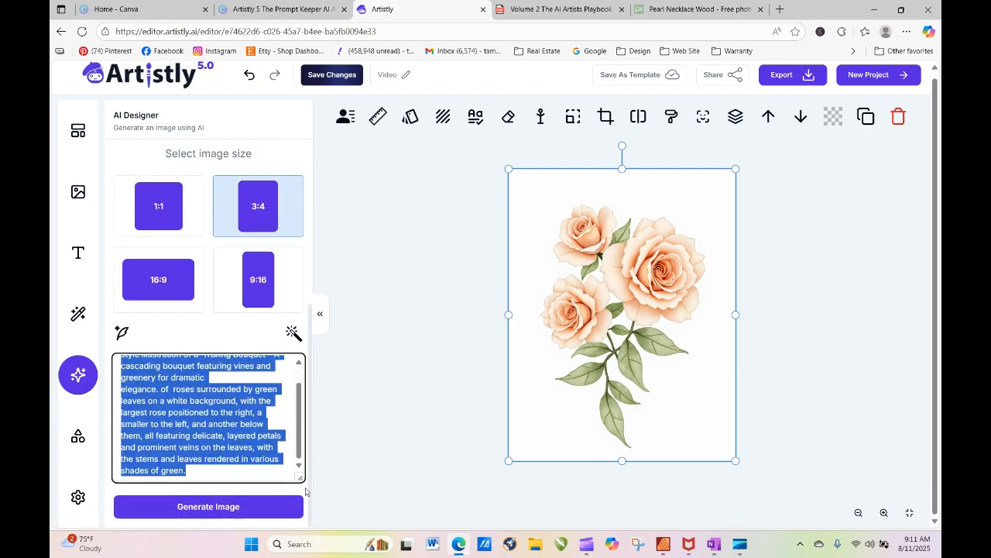
pyautogui.rightClick(229, 425)
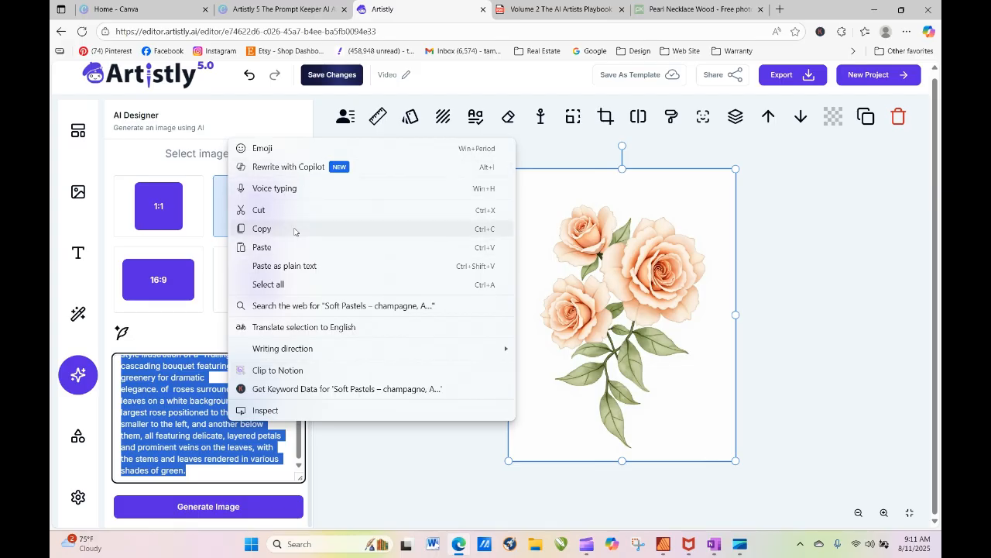
pyautogui.click(256, 229)
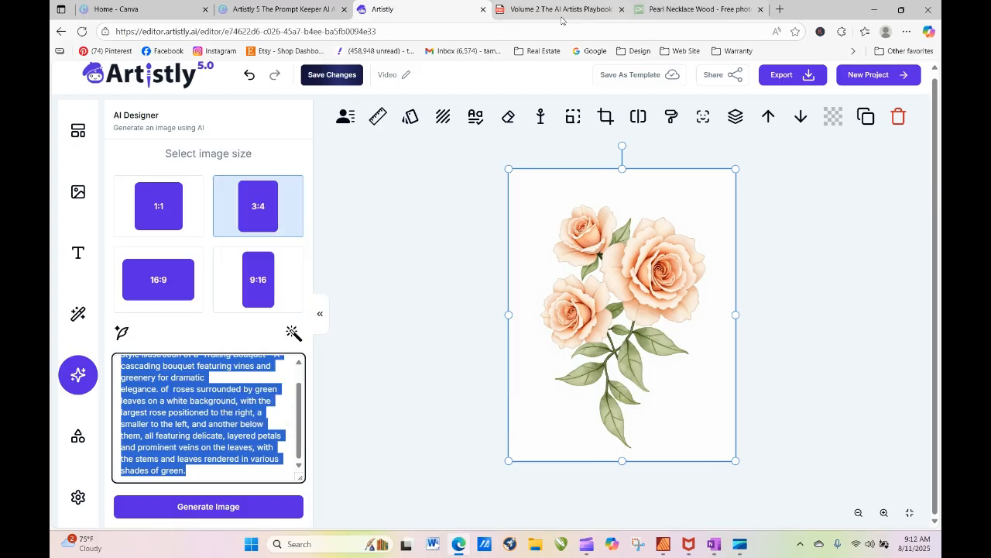
# In the Canva Prompt Keeper, replace page 4's first woodland owl prompt with the copied Soft Pastels prompt and reduce the font size to 8.2.
pyautogui.click(327, 11)
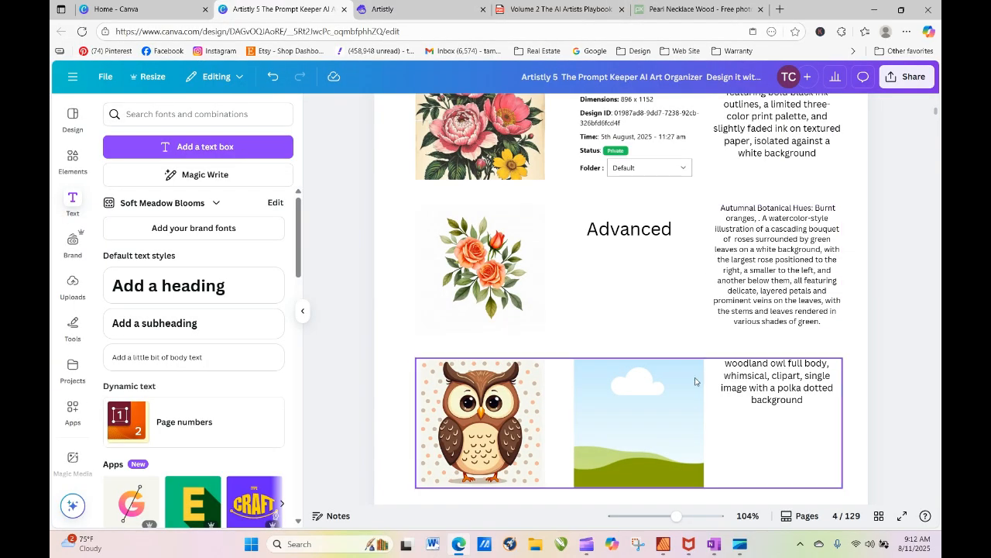
pyautogui.tripleClick(777, 374)
pyautogui.rightClick(777, 372)
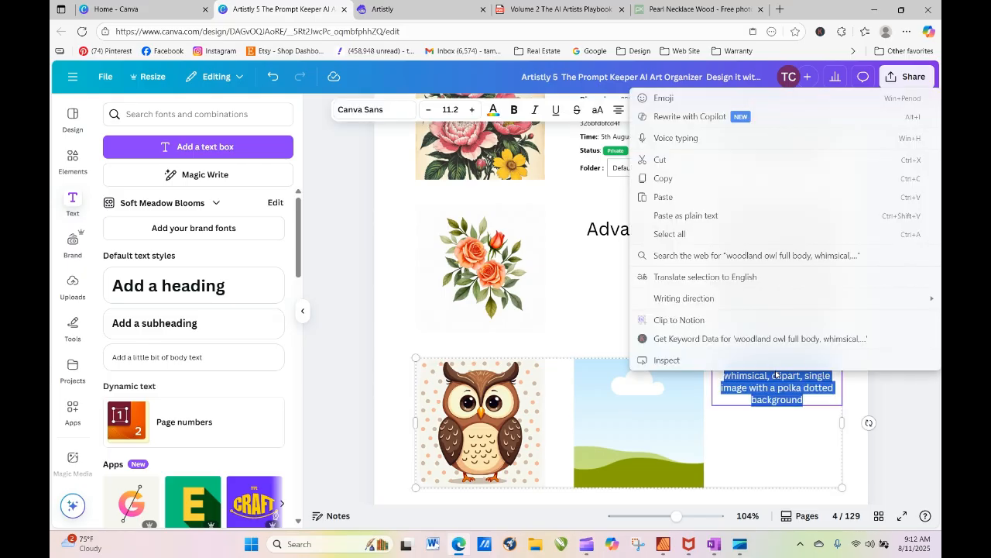
pyautogui.click(696, 198)
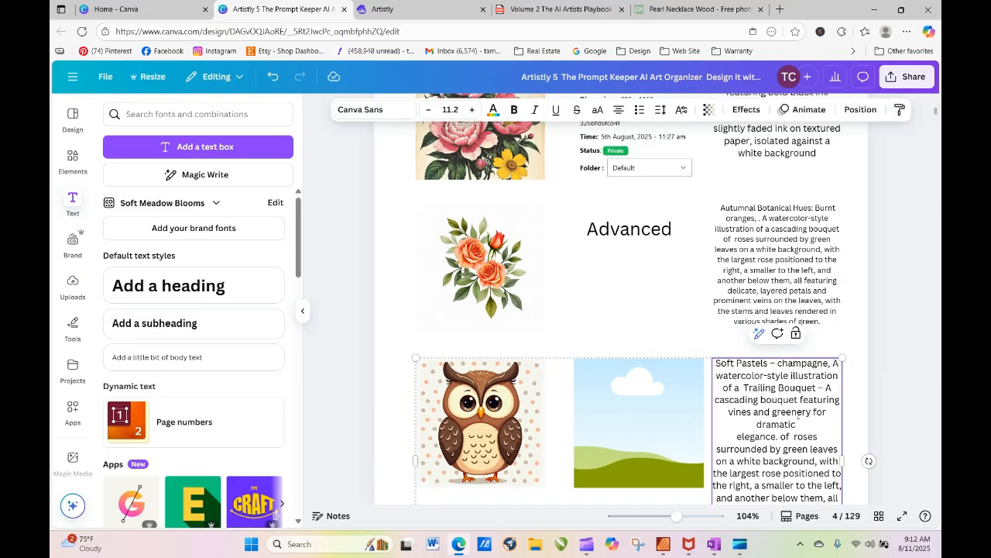
pyautogui.click(430, 110)
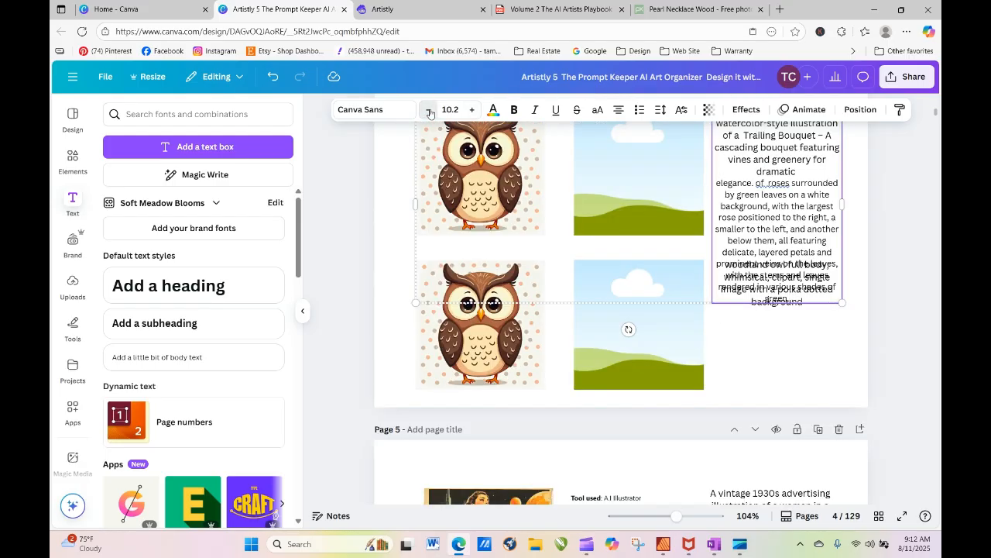
pyautogui.click(430, 111)
pyautogui.click(430, 110)
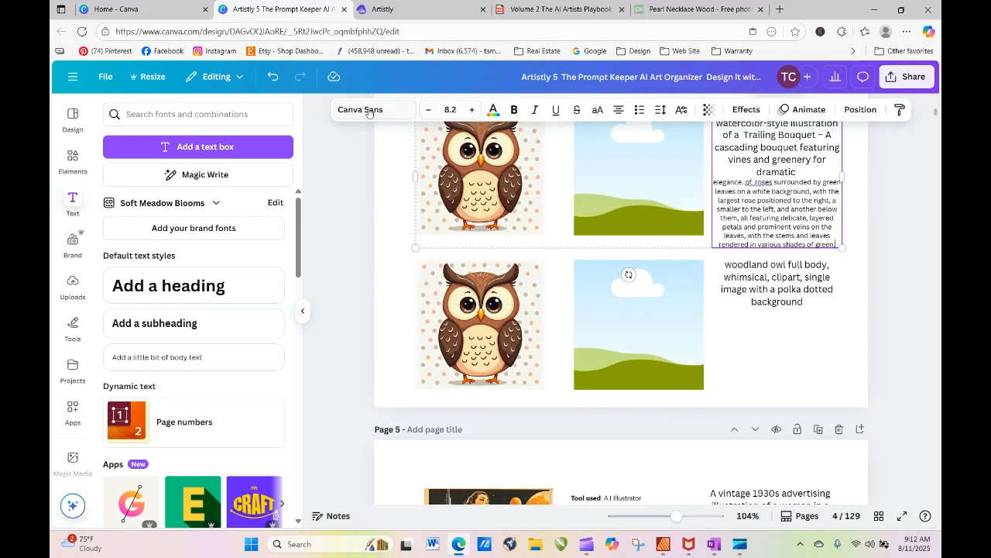
# Upload Video (14) from Downloads and place it in the empty image frame beside the Soft Pastels prompt.
pyautogui.click(74, 282)
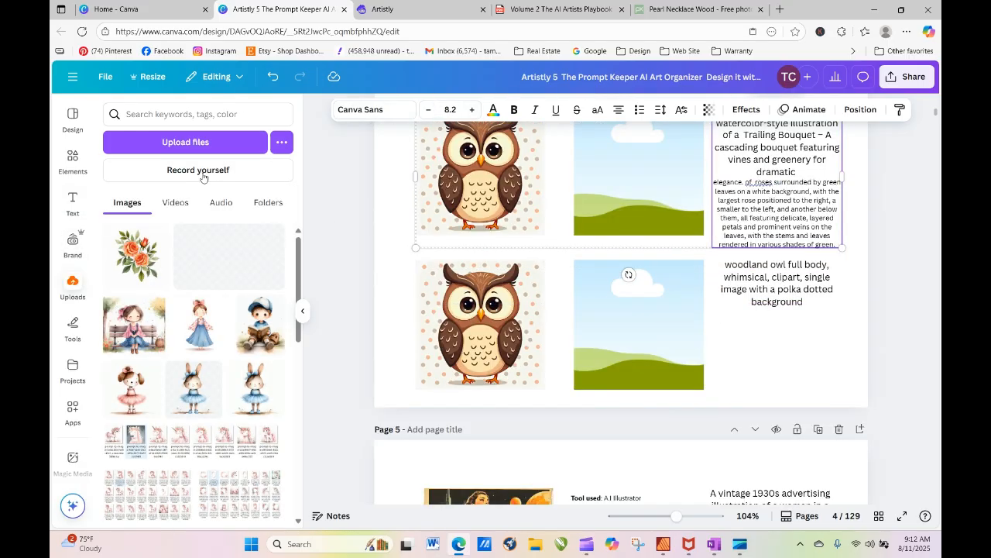
pyautogui.click(208, 142)
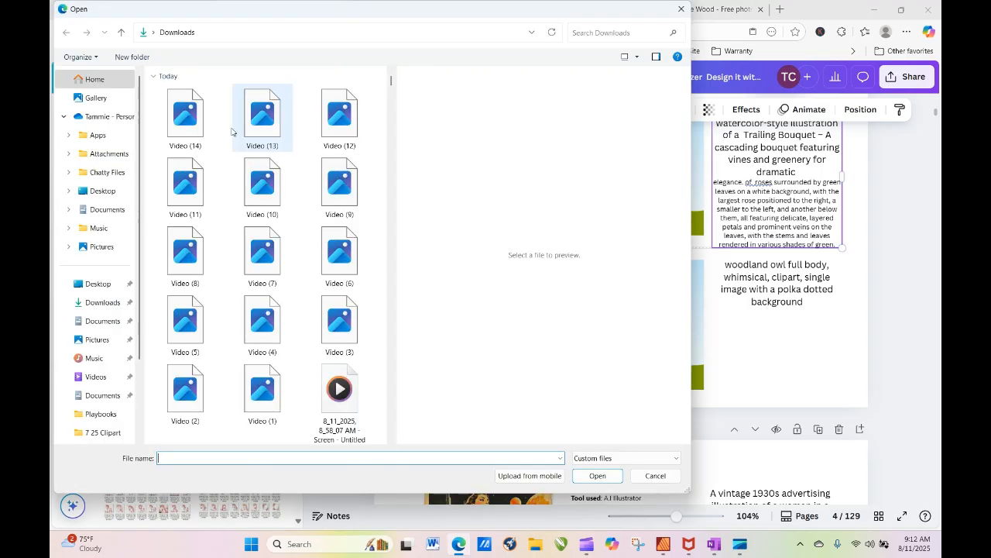
pyautogui.click(185, 132)
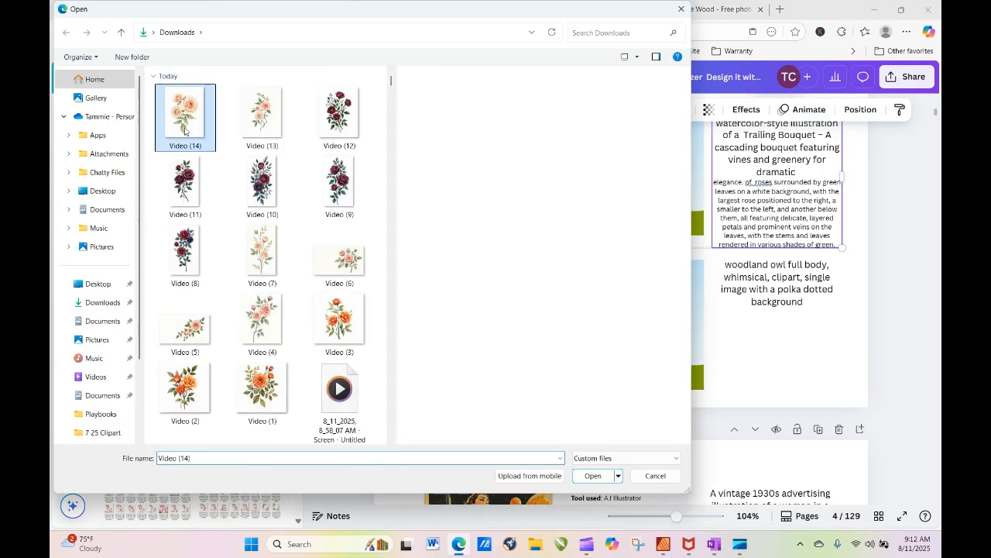
pyautogui.click(593, 475)
pyautogui.click(349, 259)
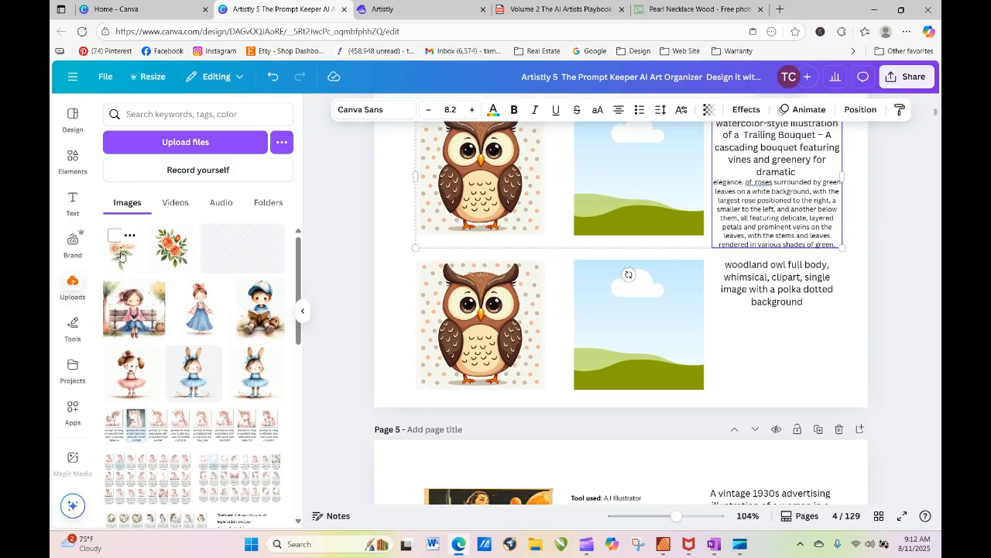
pyautogui.moveTo(121, 255); pyautogui.dragTo(639, 178)
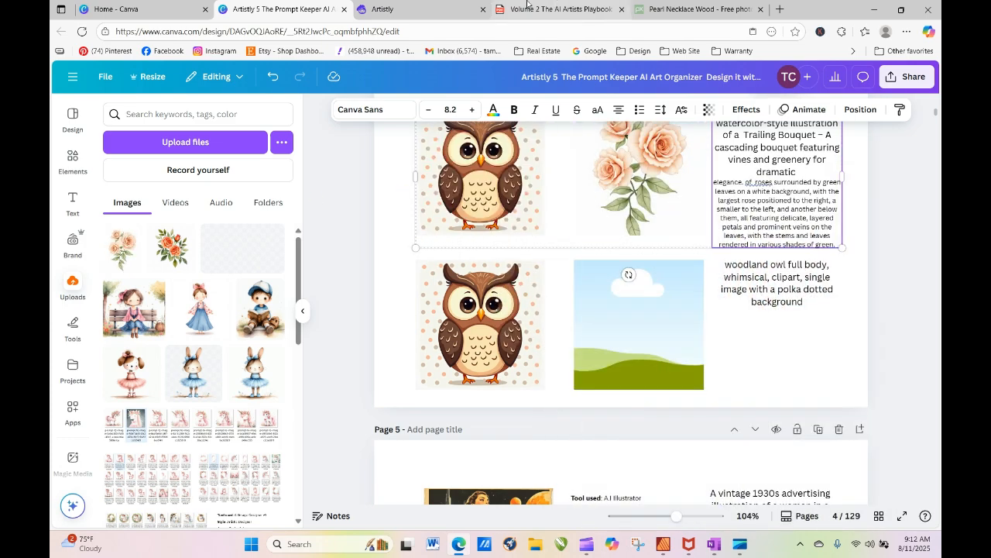
# Return to Artistly, open the three-rose champagne bouquet from the project images, and copy its image.
pyautogui.click(447, 10)
pyautogui.click(417, 257)
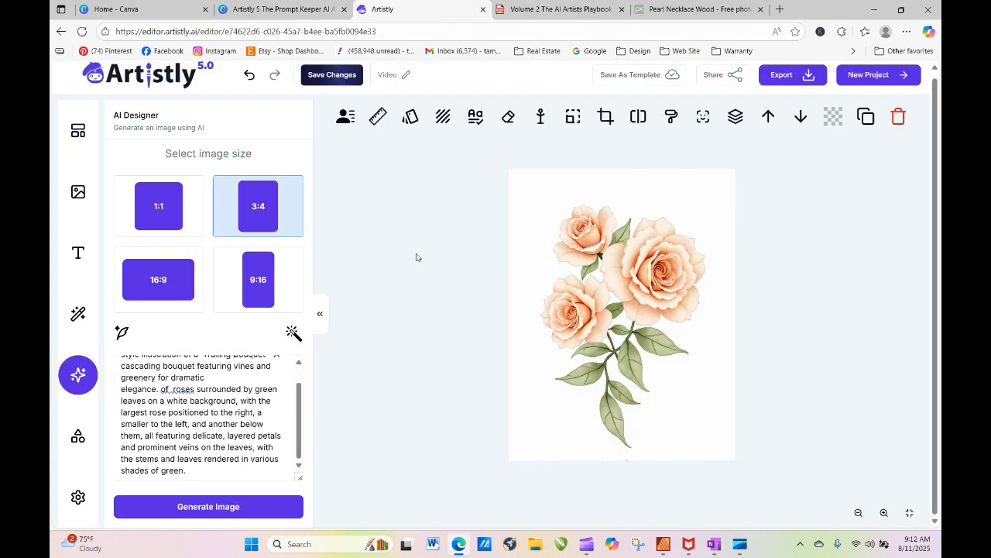
pyautogui.click(77, 191)
pyautogui.moveTo(161, 199)
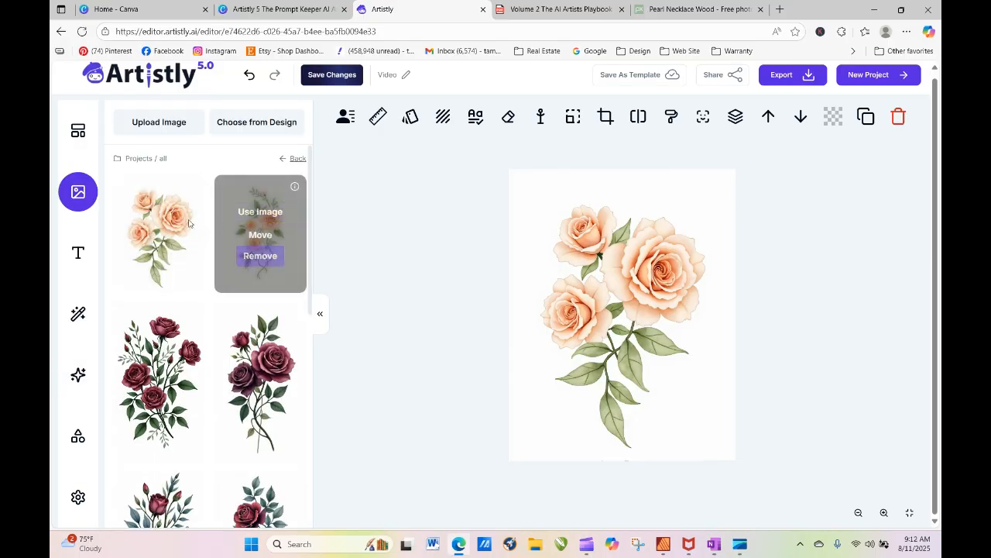
pyautogui.click(167, 212)
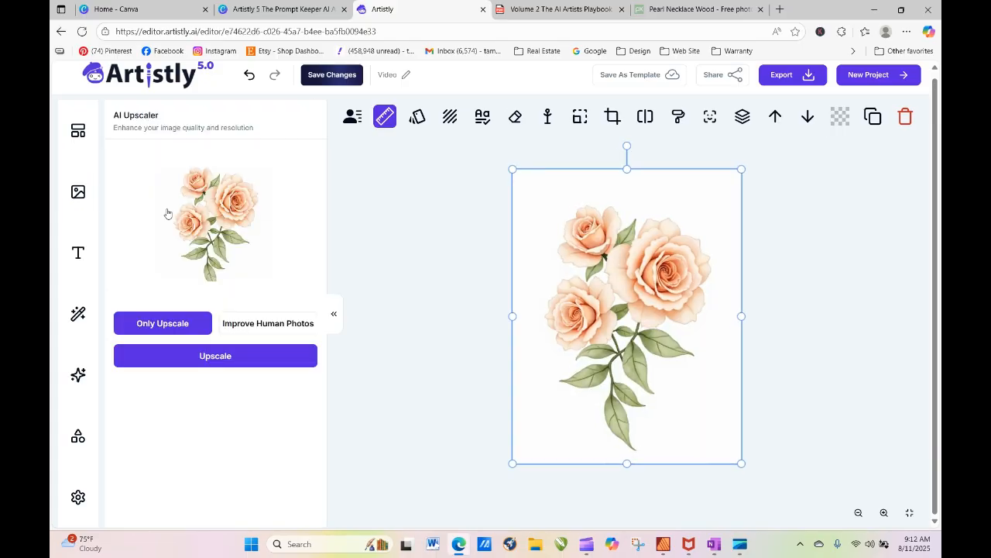
pyautogui.rightClick(211, 214)
pyautogui.click(248, 261)
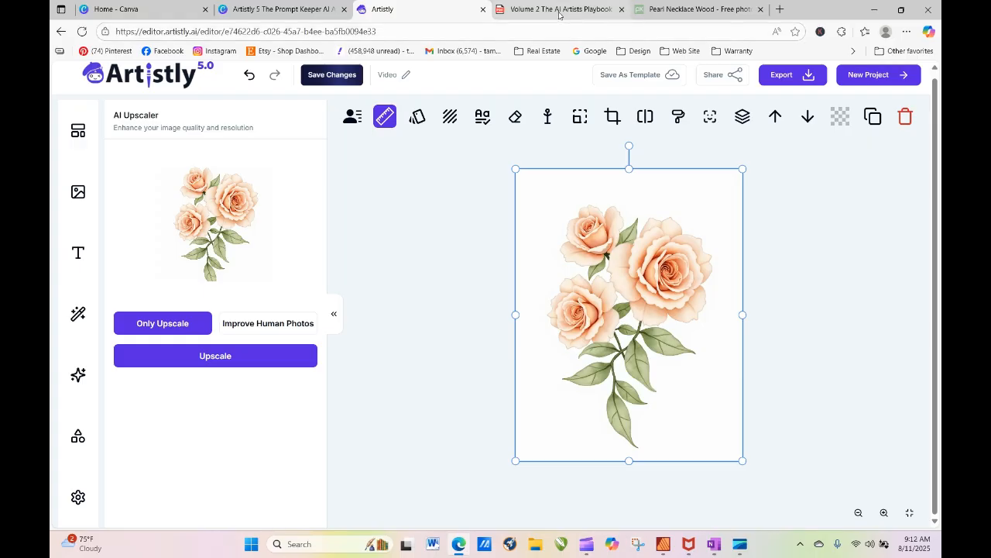
# Paste the copied bouquet into the Canva Prompt Keeper and replace the owl picture in the Soft Pastels row with it.
pyautogui.click(317, 11)
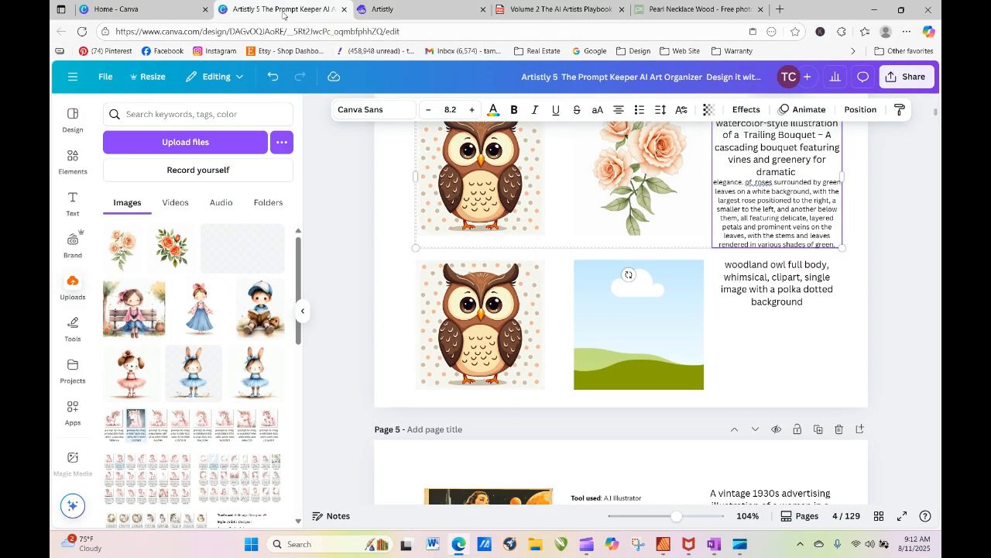
pyautogui.rightClick(535, 216)
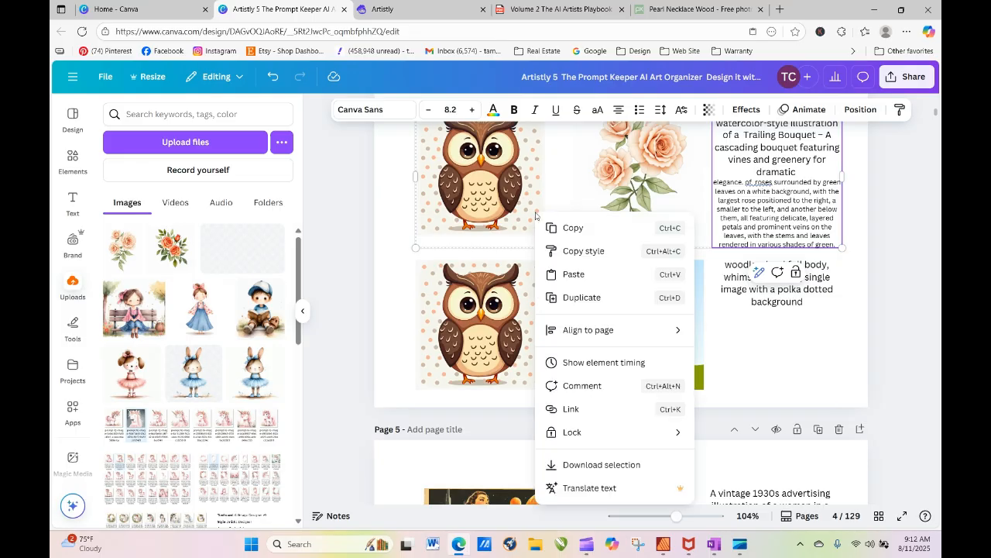
pyautogui.click(579, 273)
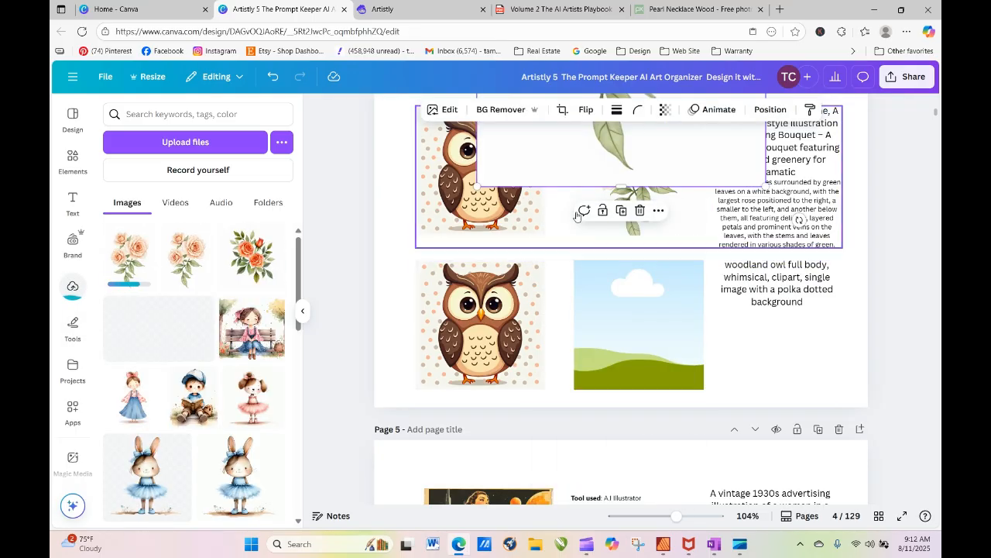
pyautogui.moveTo(569, 162); pyautogui.dragTo(444, 226)
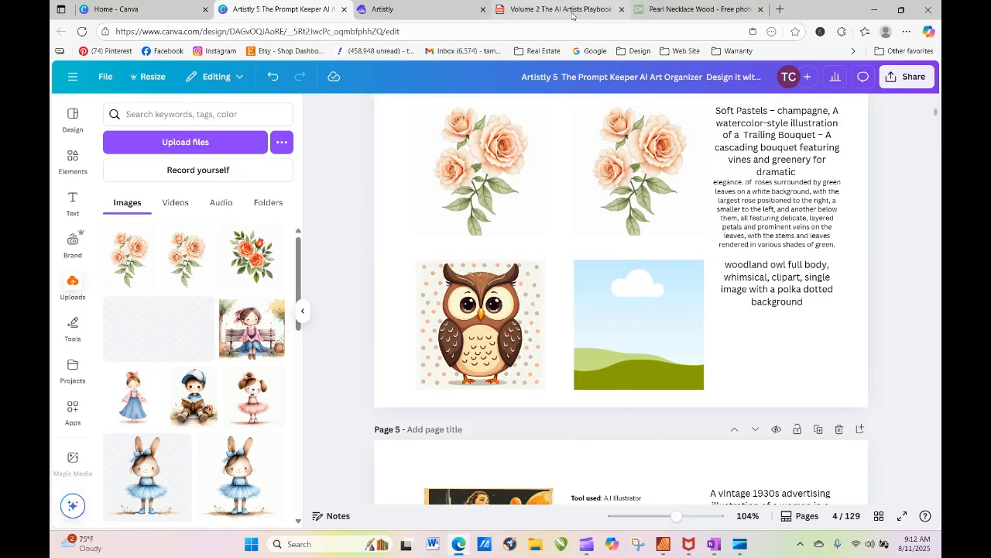
# Switch back to Artistly, open the champagne bouquet with trailing stems from the project images, and copy its image.
pyautogui.click(371, 10)
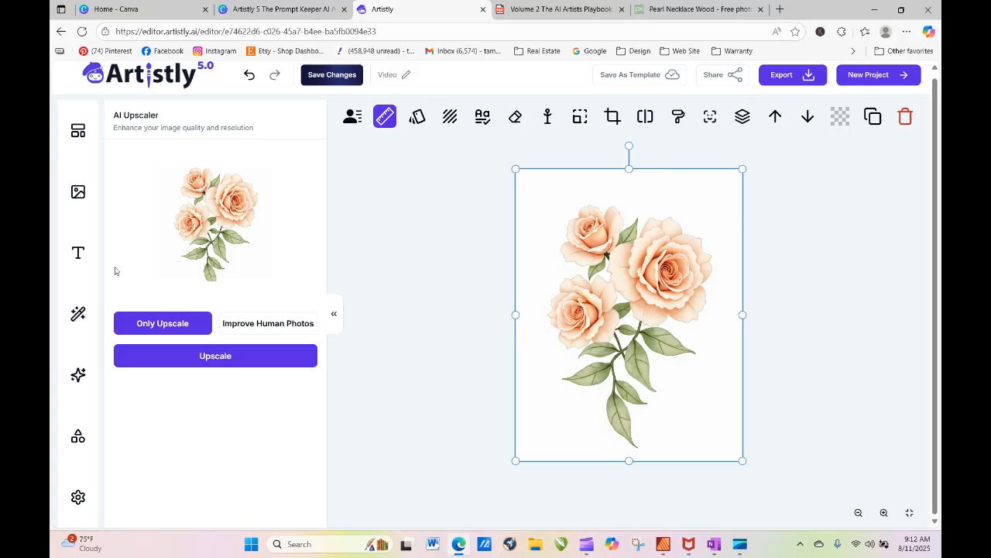
pyautogui.click(77, 190)
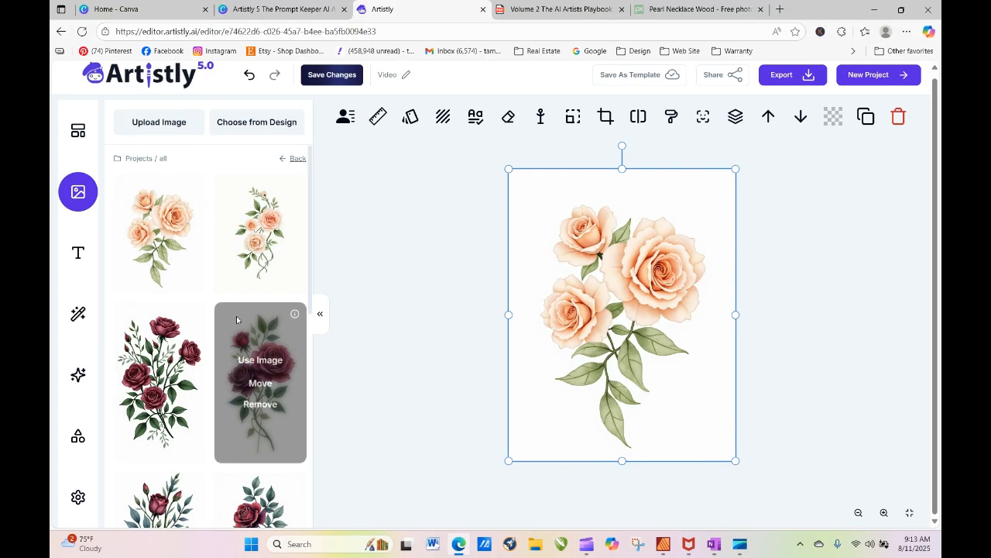
pyautogui.moveTo(261, 232)
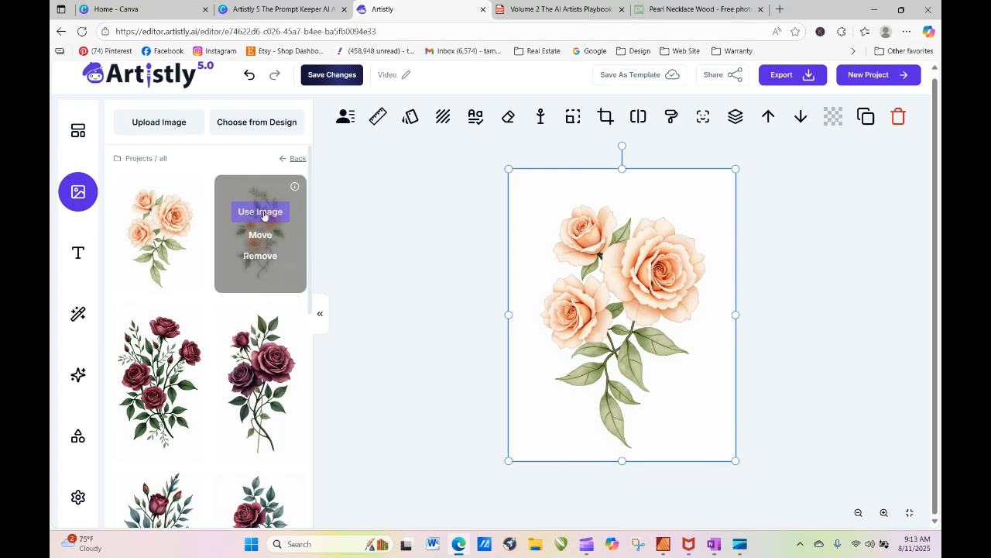
pyautogui.click(262, 213)
pyautogui.rightClick(219, 221)
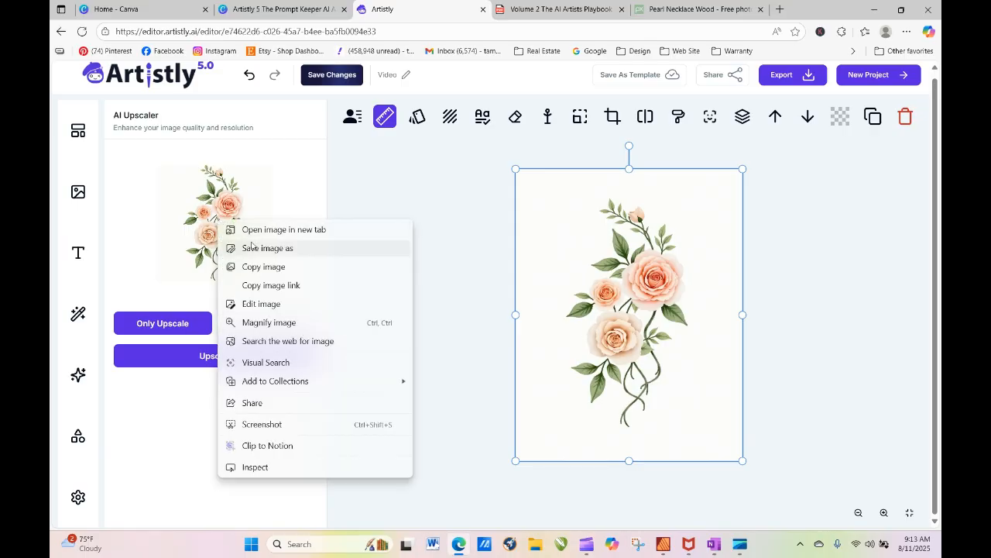
pyautogui.click(264, 266)
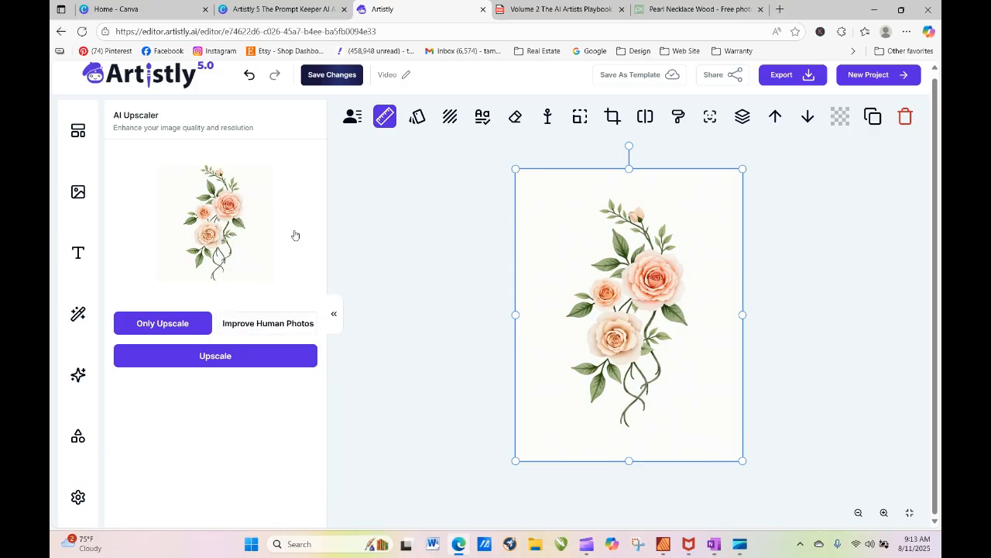
# Switch to the Canva Prompt Keeper and paste the copied trailing-stem bouquet onto page 4.
pyautogui.click(559, 9)
pyautogui.click(314, 11)
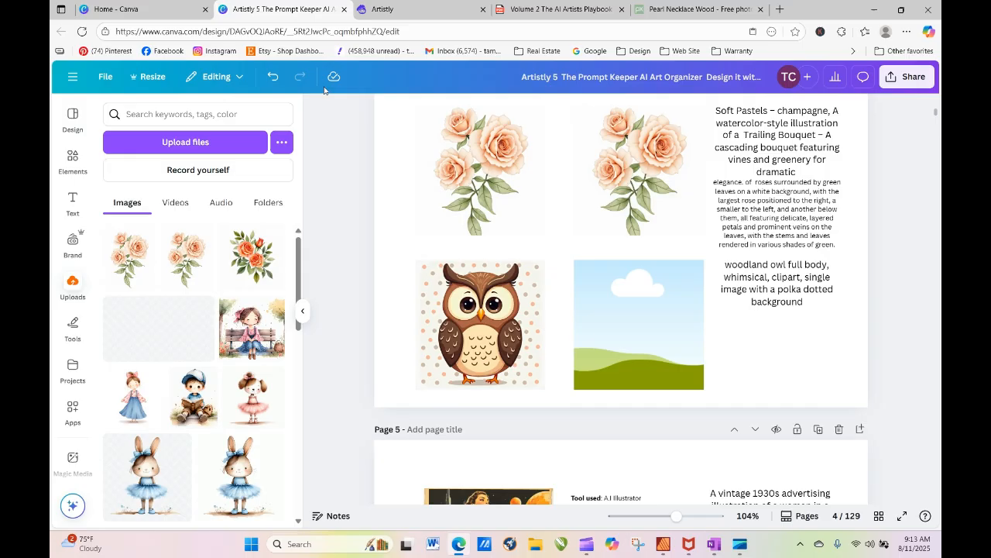
pyautogui.click(388, 224)
pyautogui.rightClick(389, 226)
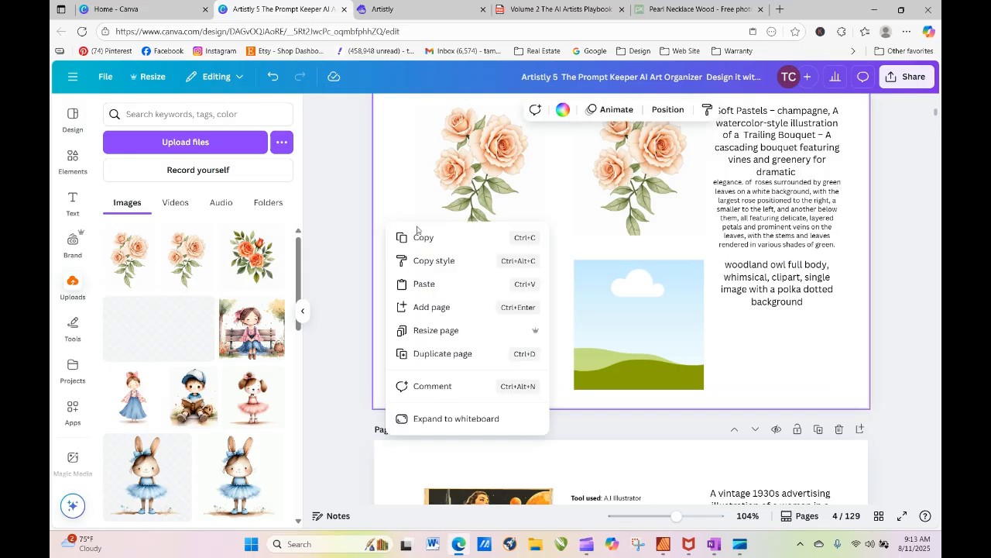
pyautogui.click(435, 285)
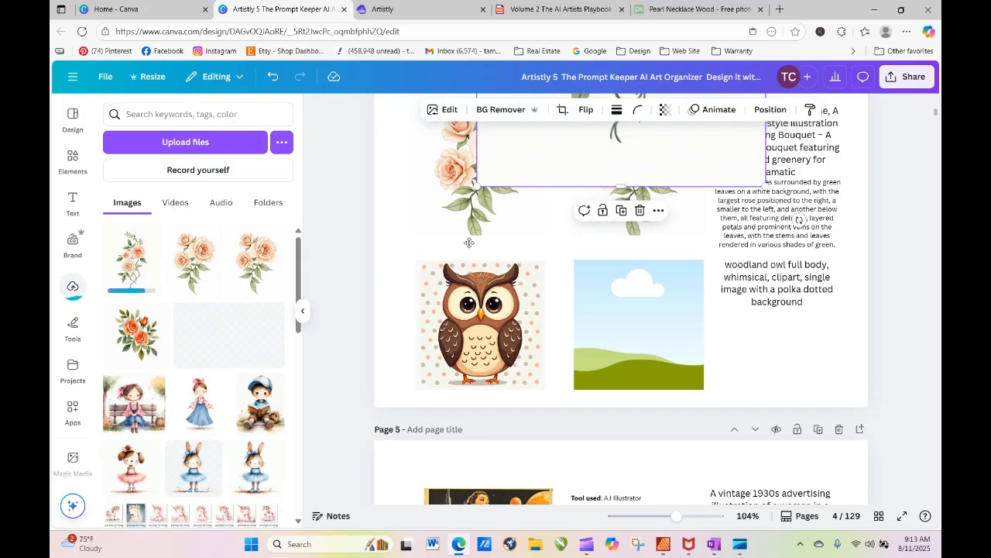
# Replace the owl picture on page 4 with the trailing peach rose vine image.
pyautogui.moveTo(523, 154); pyautogui.dragTo(444, 370)
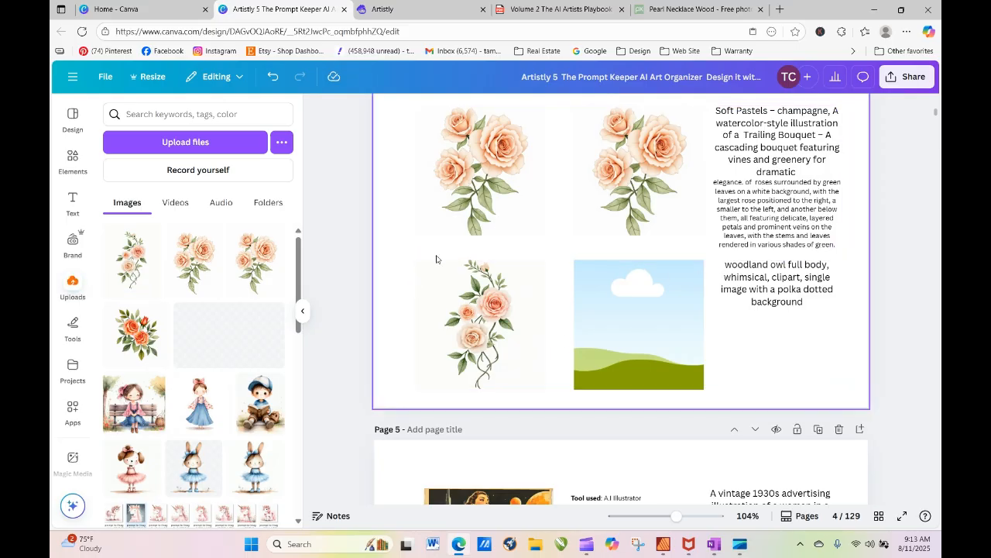
pyautogui.click(869, 326)
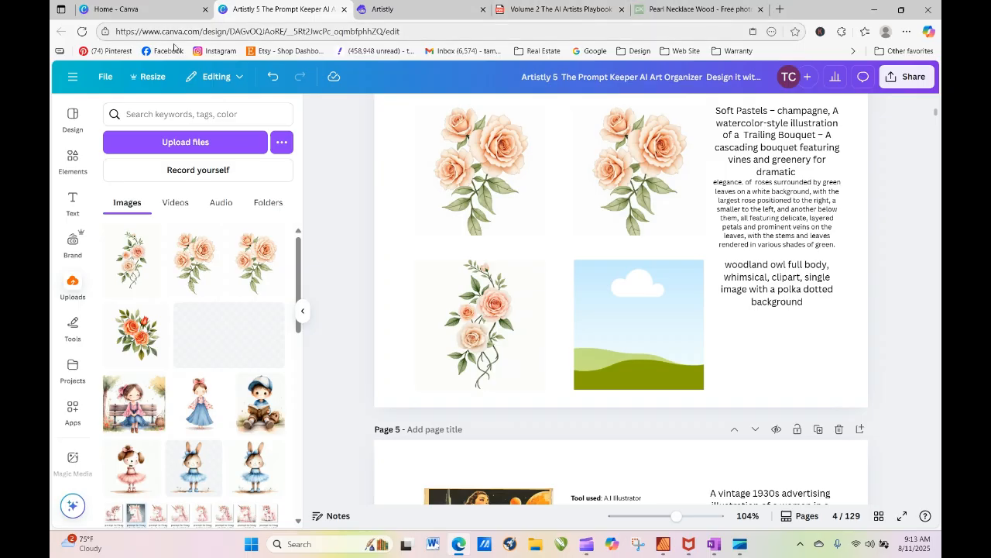
# Switch to Artistly and look through the media library, the AI image generator and the available shapes.
pyautogui.click(404, 10)
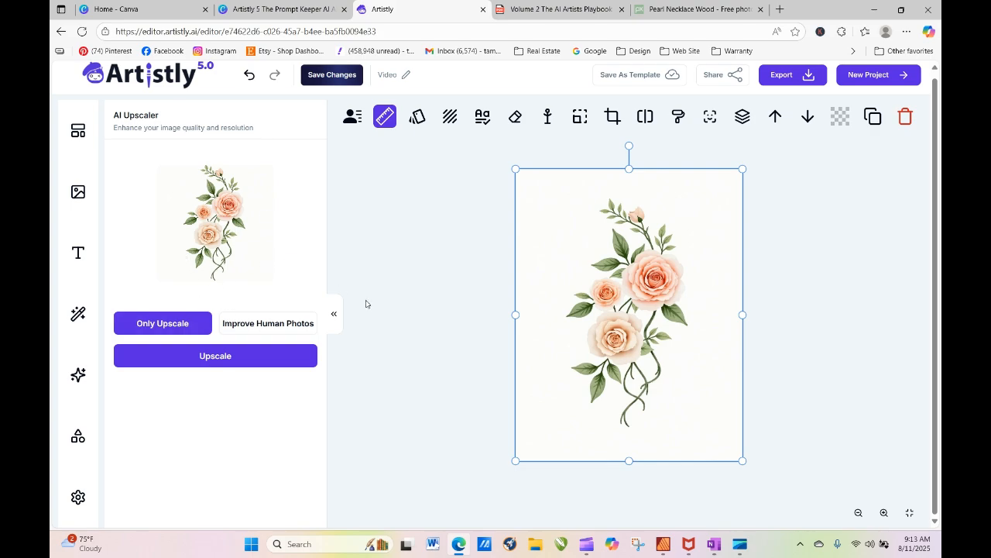
pyautogui.click(375, 271)
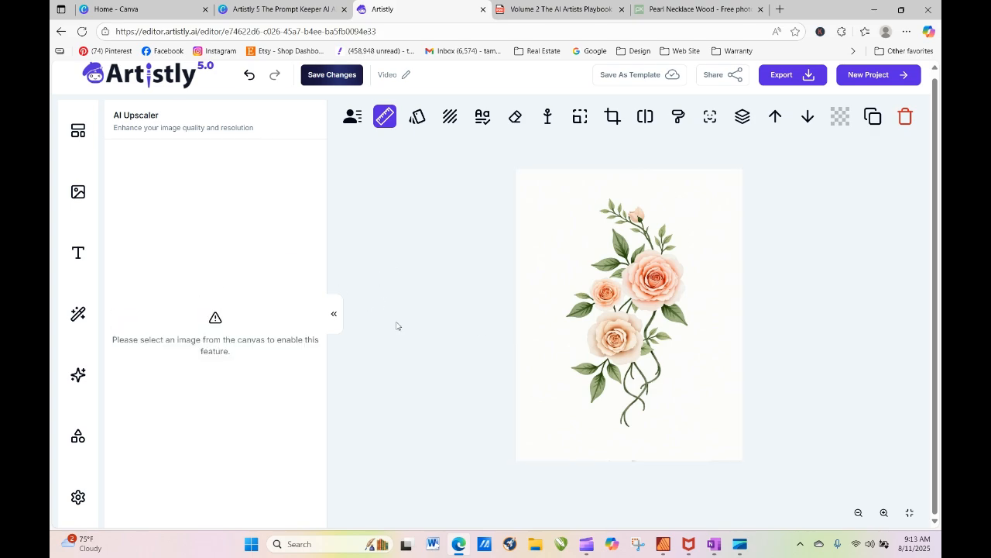
pyautogui.click(77, 191)
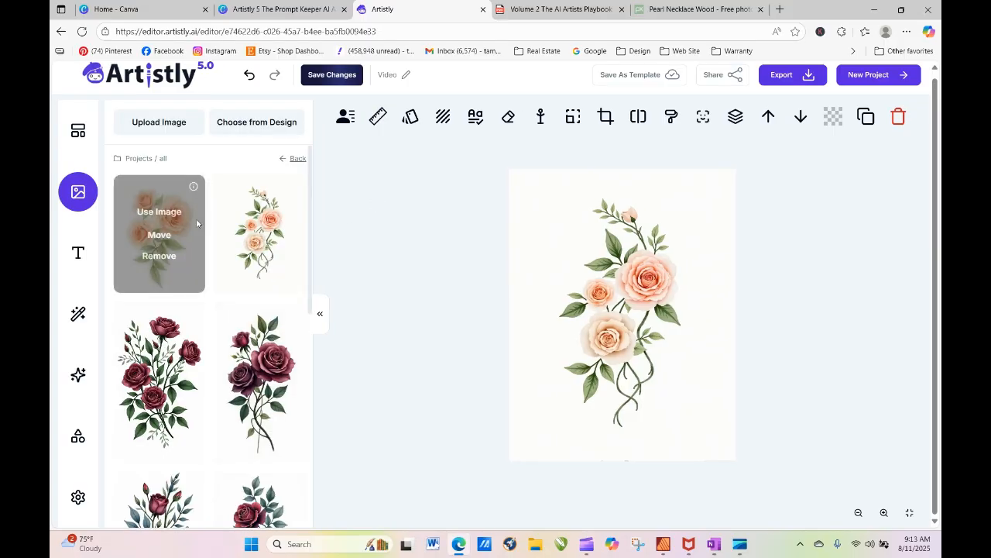
pyautogui.click(84, 370)
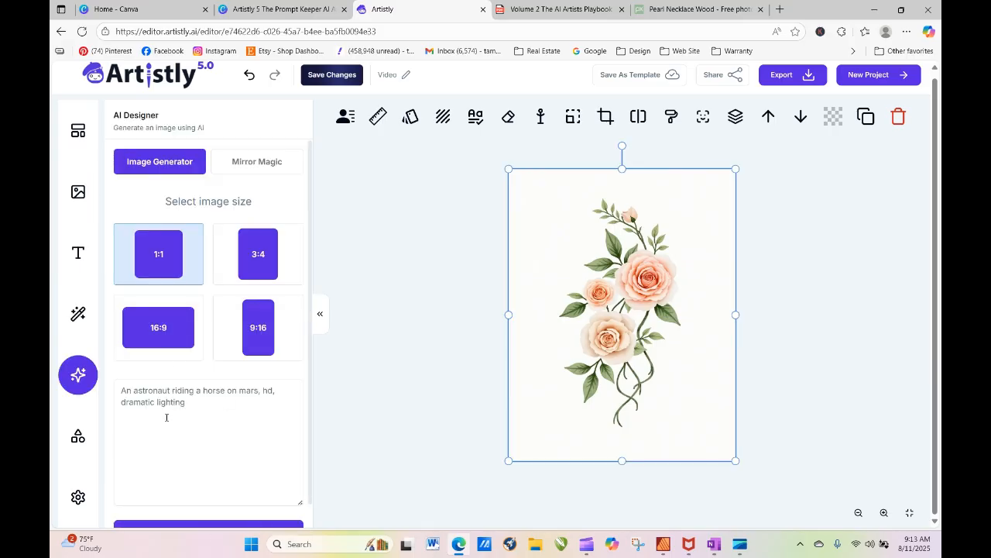
pyautogui.click(77, 436)
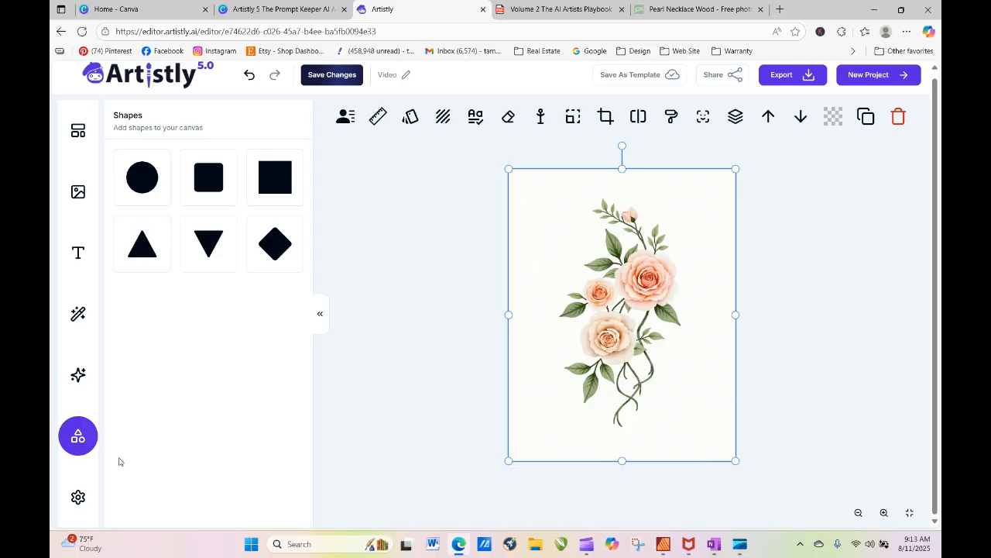
# Resize the canvas to a width of 900 and a height of 1158.
pyautogui.click(77, 496)
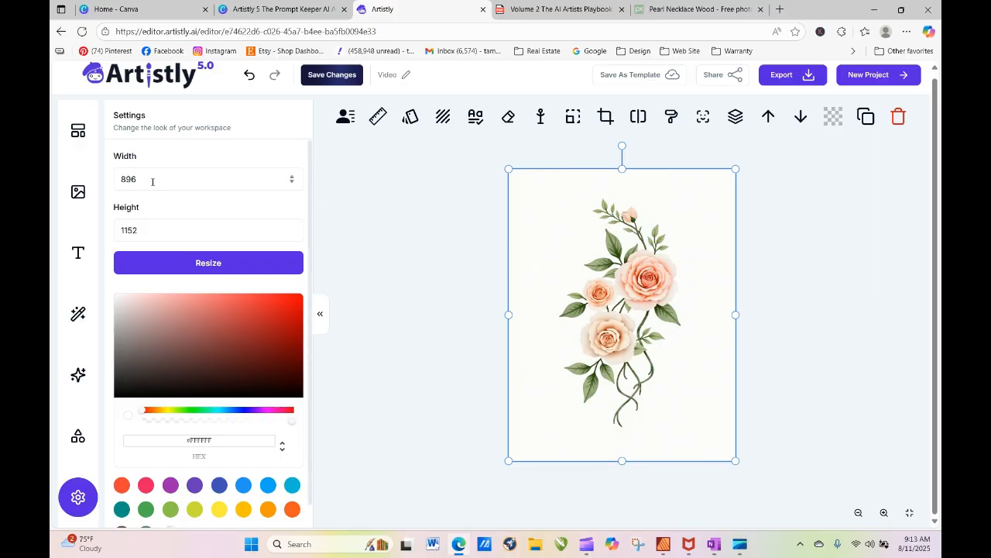
pyautogui.click(292, 177)
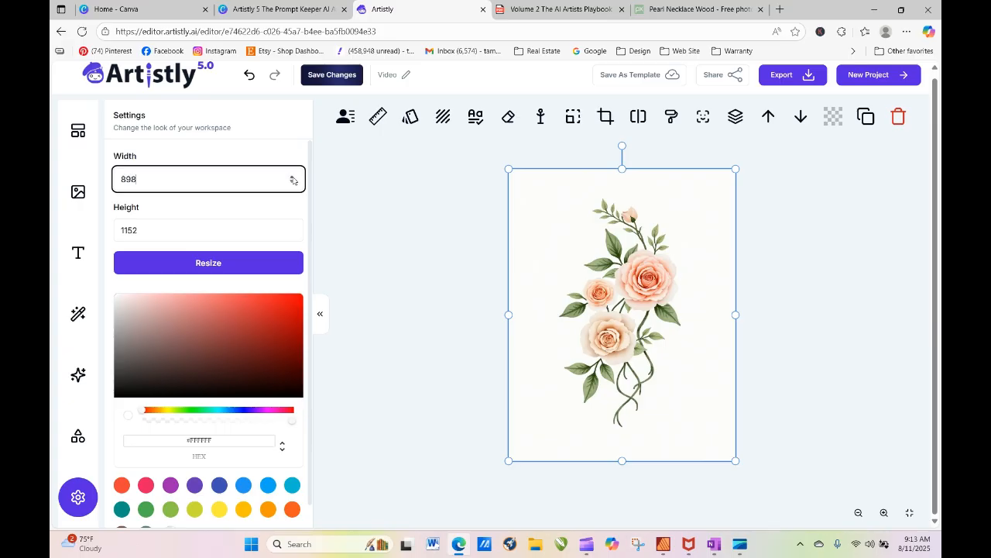
pyautogui.doubleClick(291, 230)
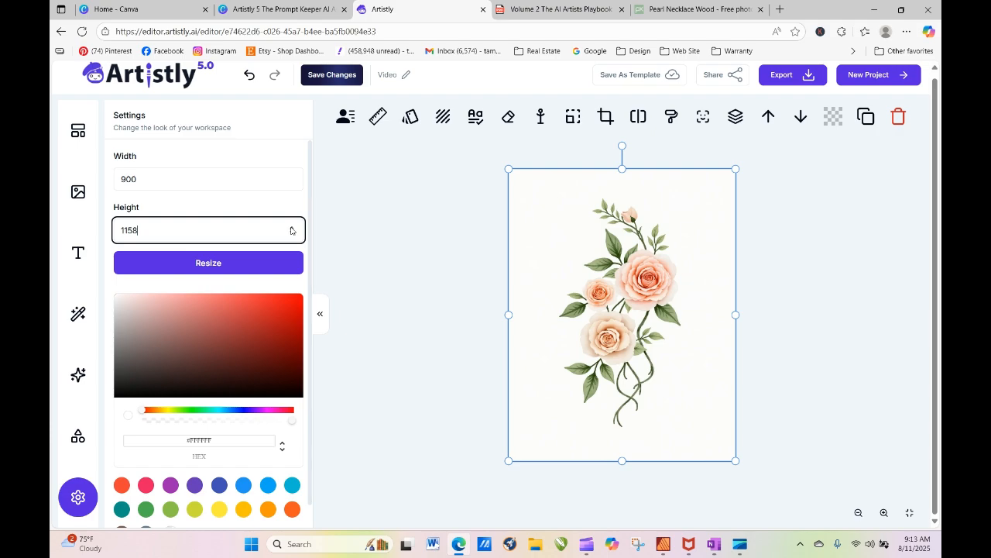
pyautogui.click(257, 262)
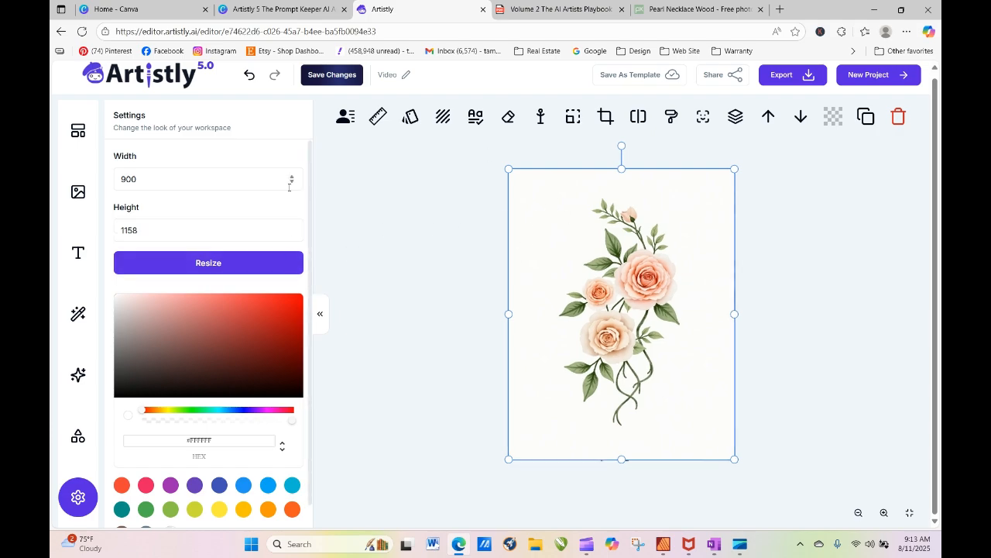
# Try to resize the canvas to a width and height of 2500.
pyautogui.doubleClick(160, 178)
pyautogui.write('25')
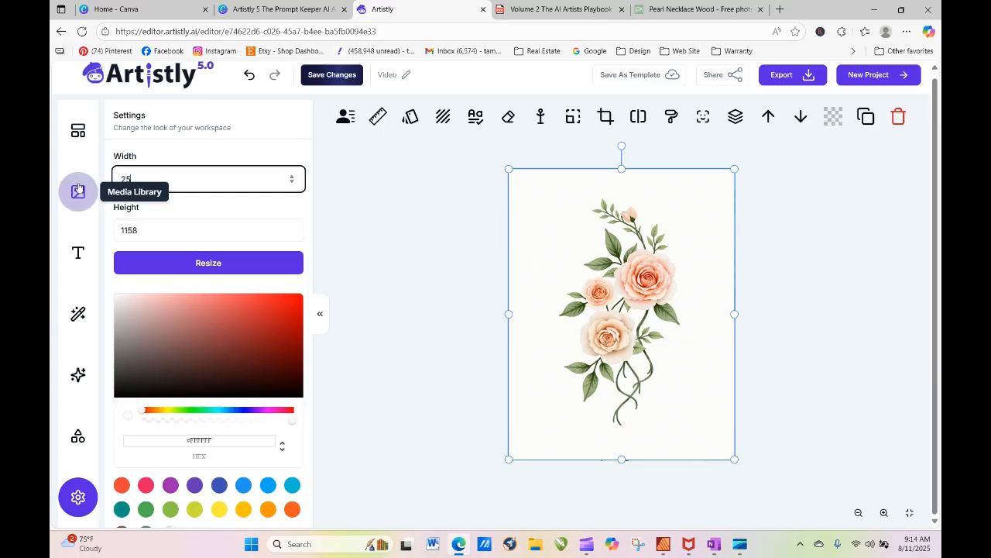
pyautogui.doubleClick(132, 230)
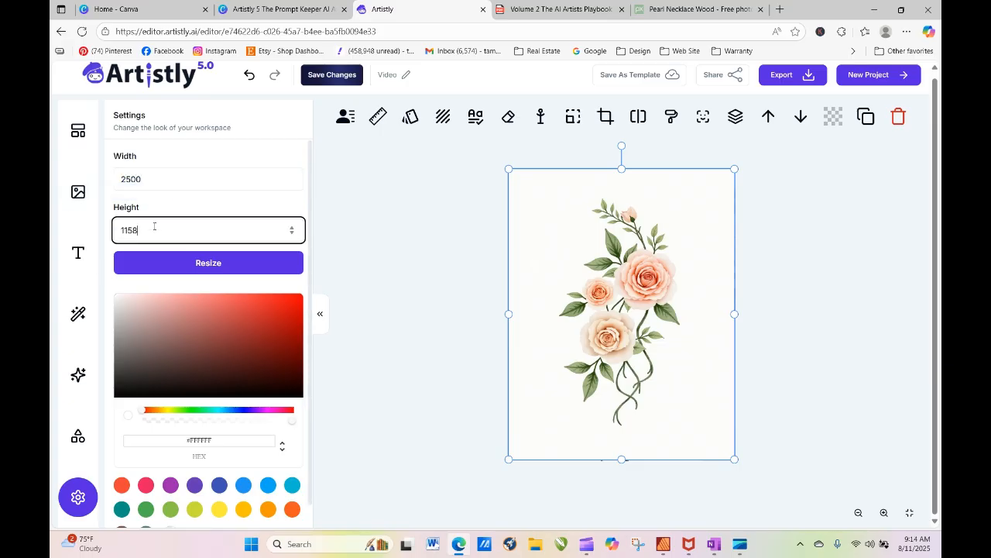
pyautogui.write('2500')
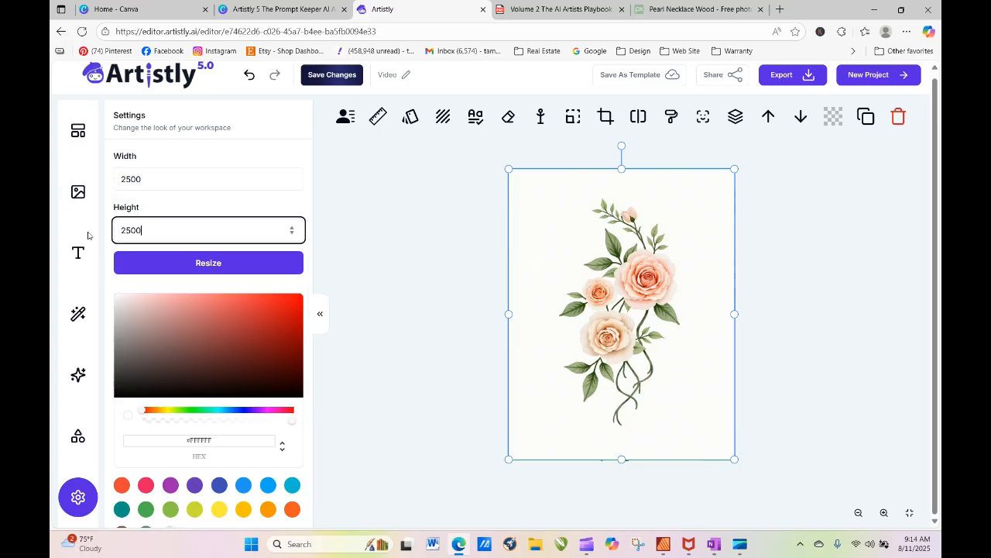
pyautogui.click(196, 264)
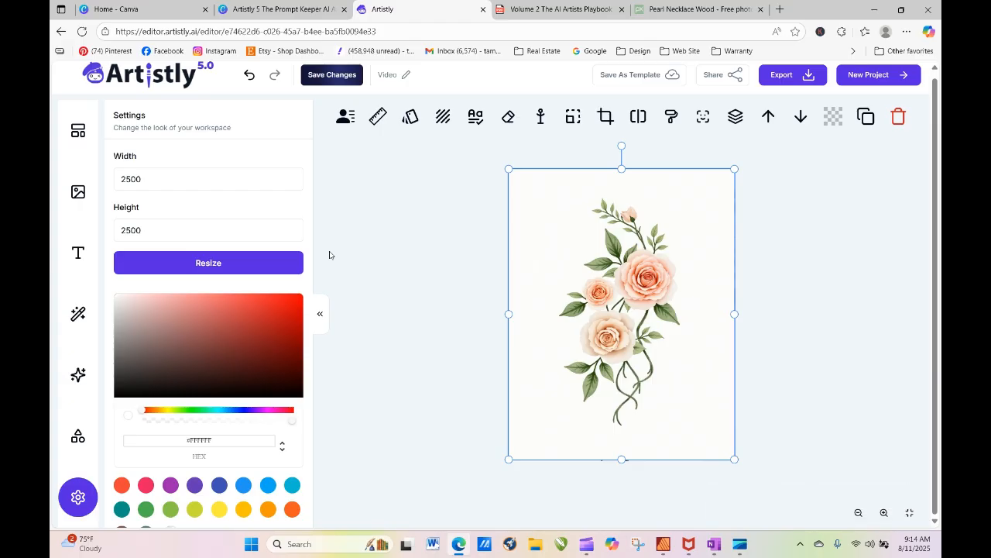
# Resize the canvas to a width and height of 1920.
pyautogui.moveTo(158, 179); pyautogui.dragTo(101, 182)
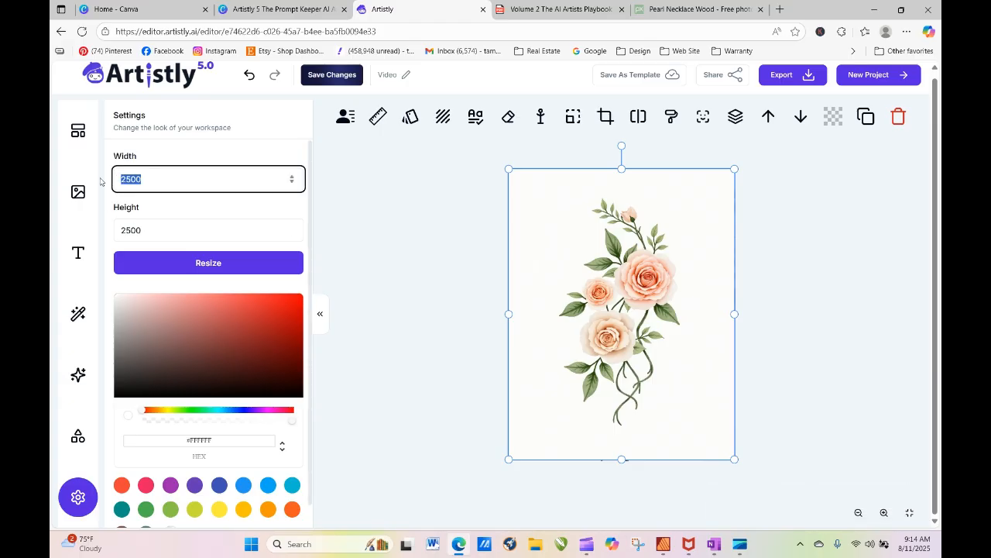
pyautogui.write('1920')
pyautogui.press('Tab')
pyautogui.write('192')
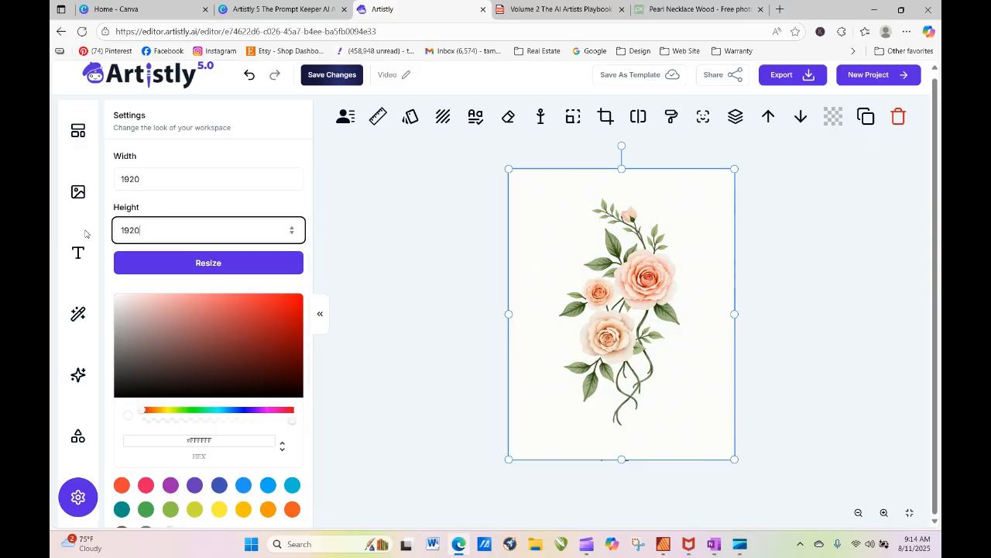
pyautogui.click(215, 262)
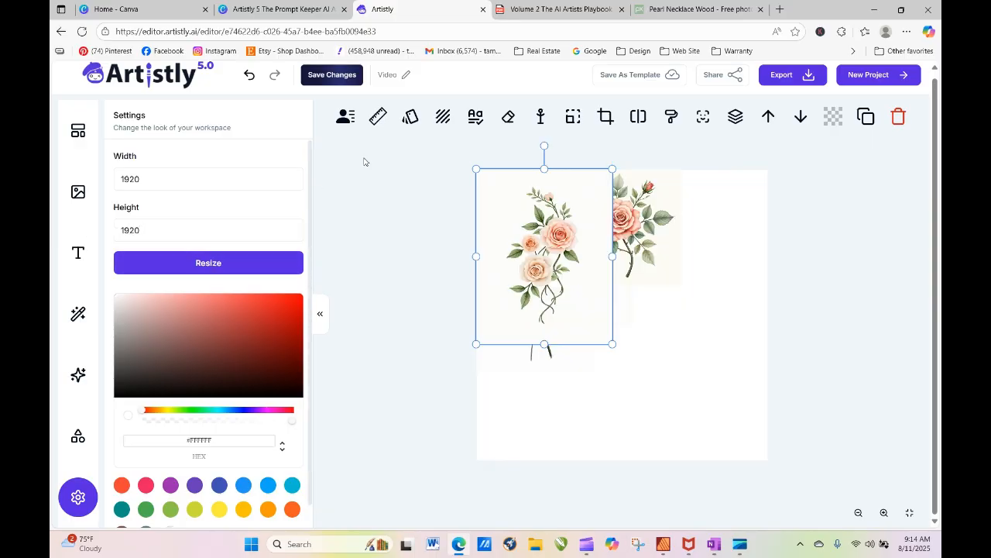
# Delete all the stacked rose images one after another until the canvas is blank.
pyautogui.moveTo(526, 239); pyautogui.dragTo(575, 319)
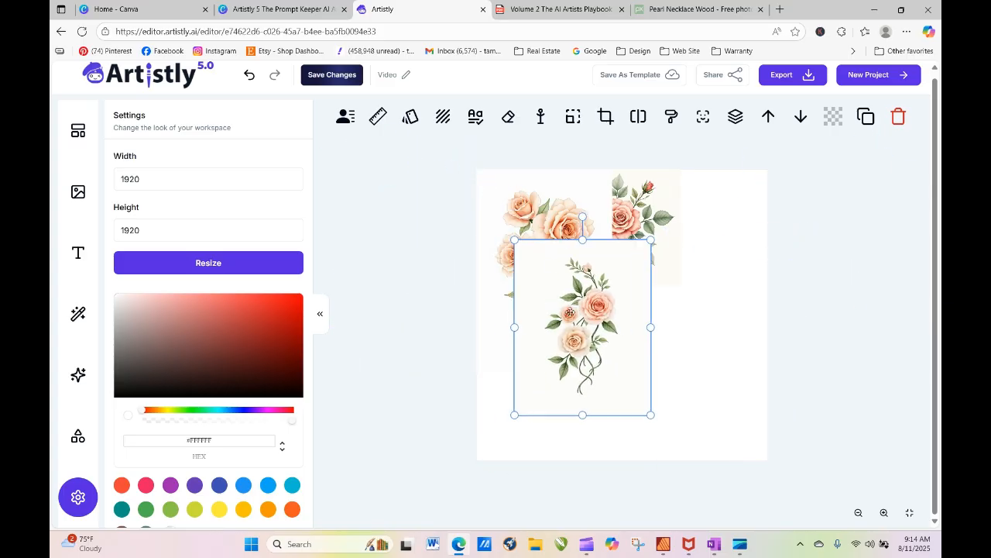
pyautogui.press('Delete')
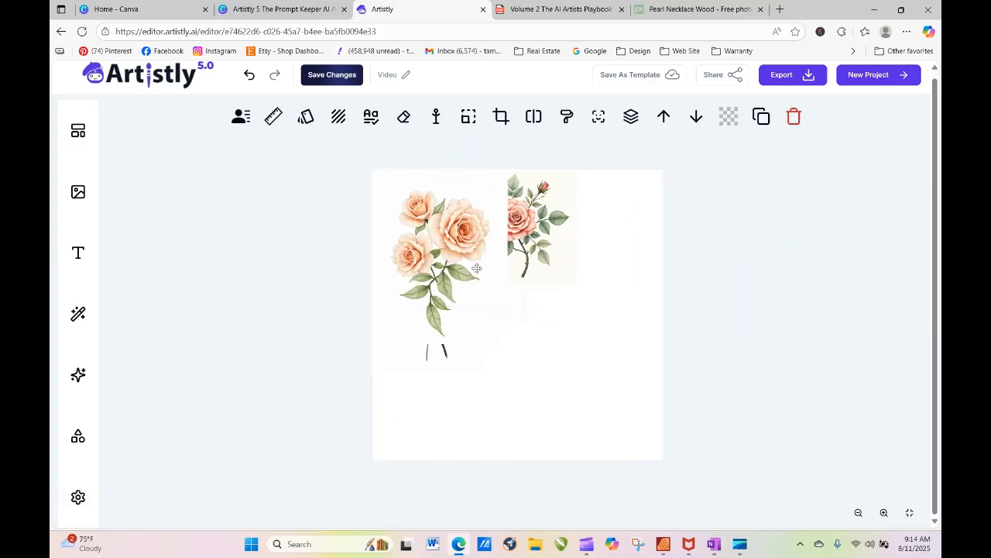
pyautogui.click(465, 265)
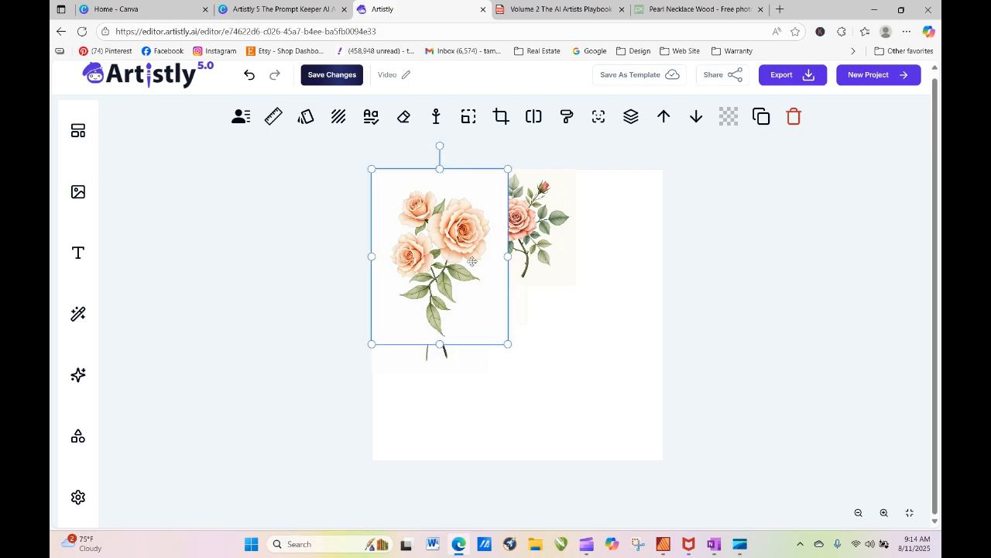
pyautogui.press('Delete')
pyautogui.click(463, 256)
pyautogui.press('Delete')
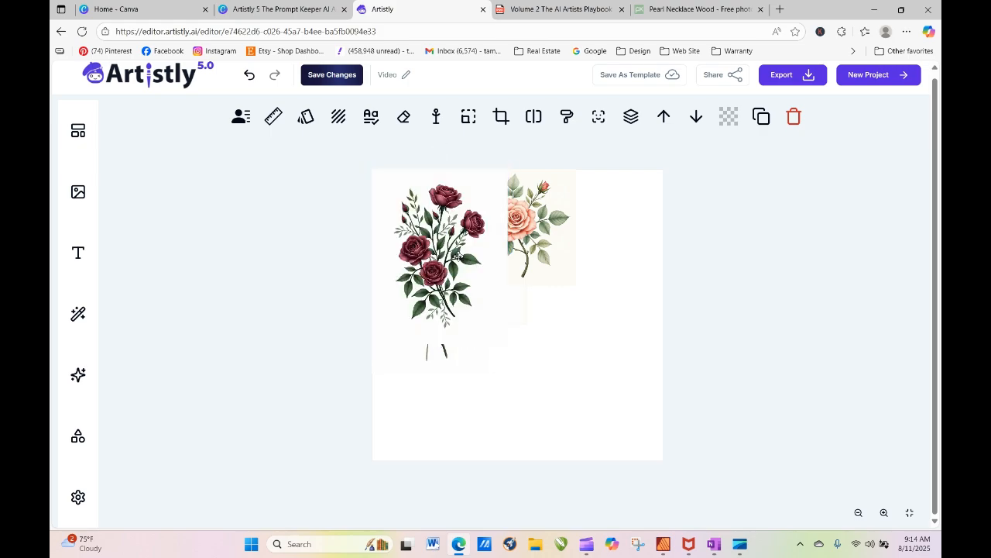
pyautogui.click(430, 236)
pyautogui.press('Delete')
pyautogui.click(410, 223)
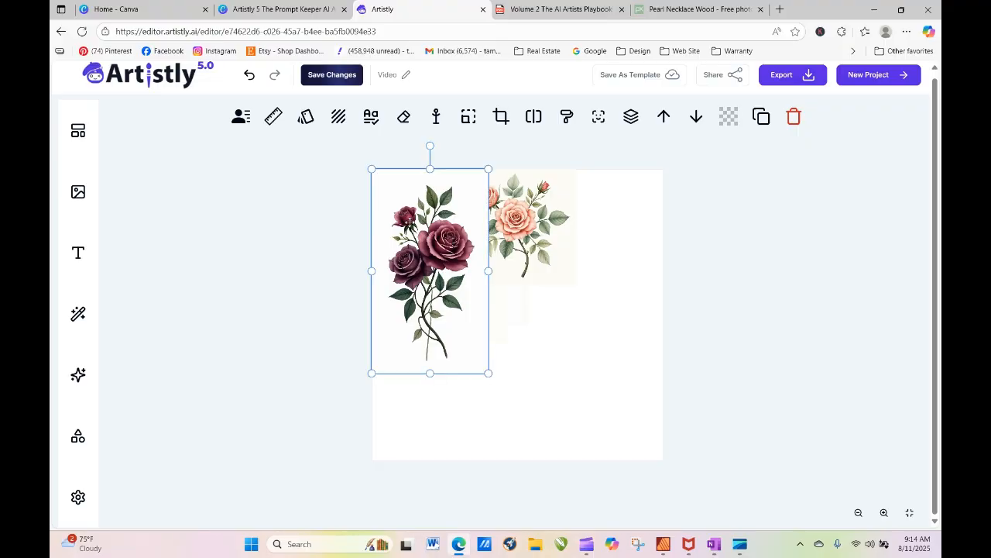
pyautogui.press('Delete')
pyautogui.click(410, 223)
pyautogui.press('Delete')
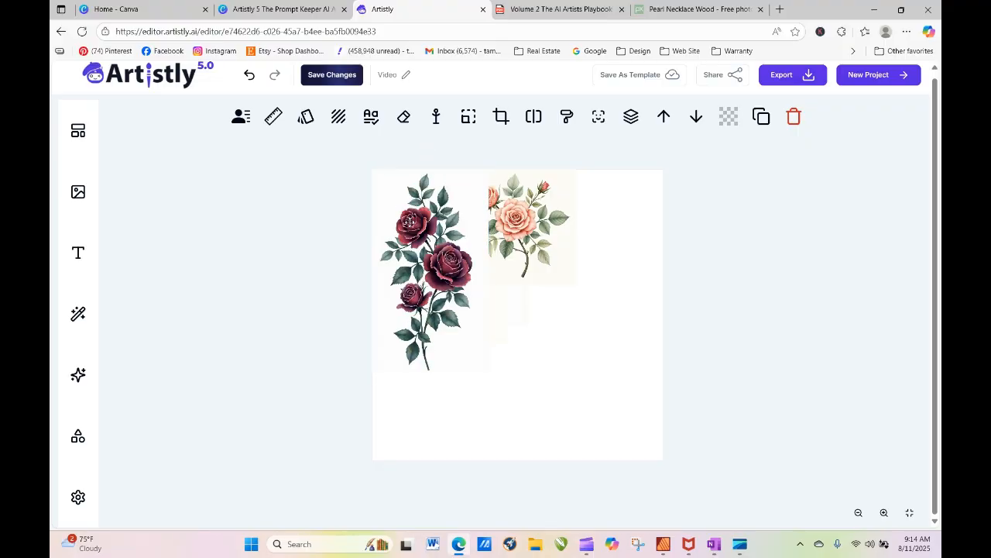
pyautogui.click(409, 222)
pyautogui.press('Delete')
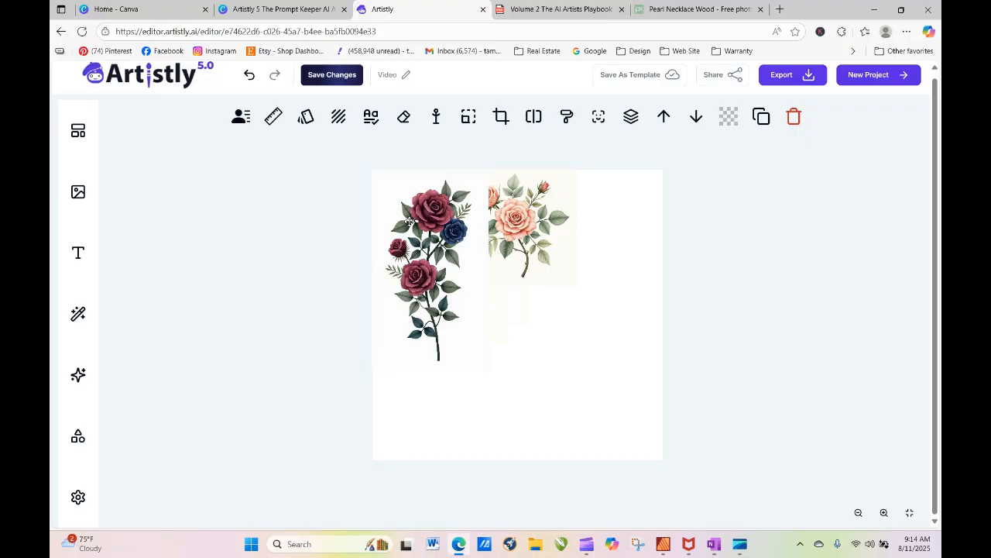
pyautogui.click(410, 223)
pyautogui.press('Delete')
pyautogui.click(410, 223)
pyautogui.press('Delete')
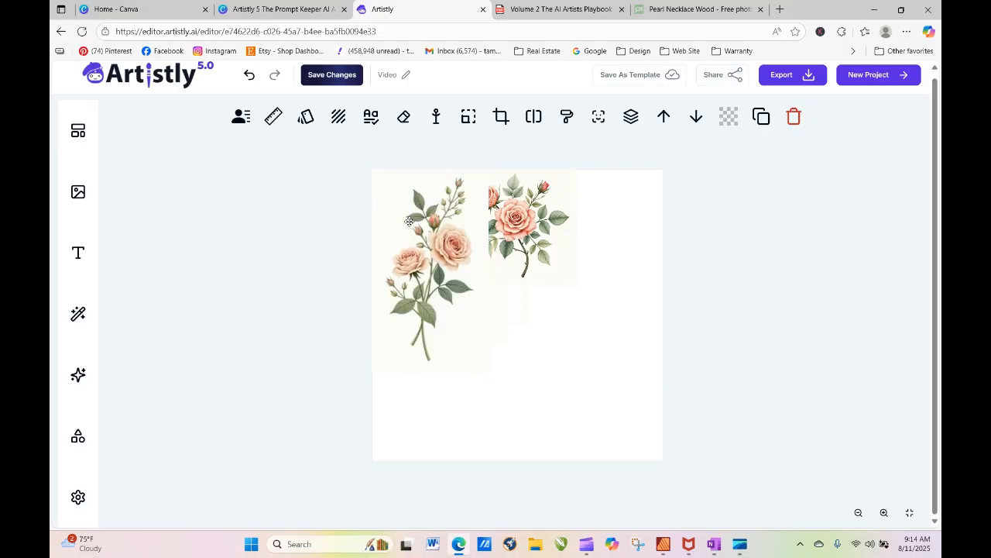
pyautogui.click(409, 223)
pyautogui.press('Delete')
pyautogui.click(415, 245)
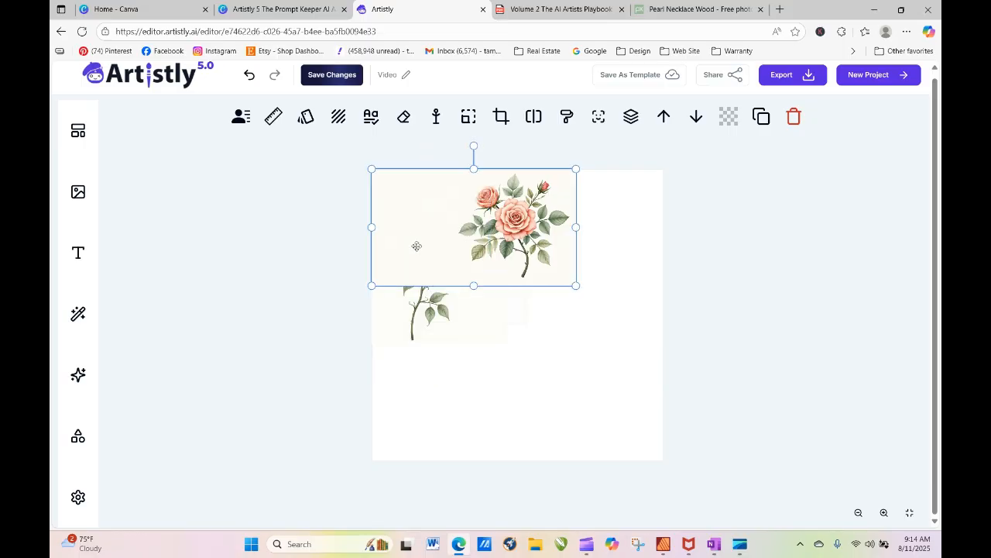
pyautogui.press('Delete')
pyautogui.click(517, 213)
pyautogui.press('Delete')
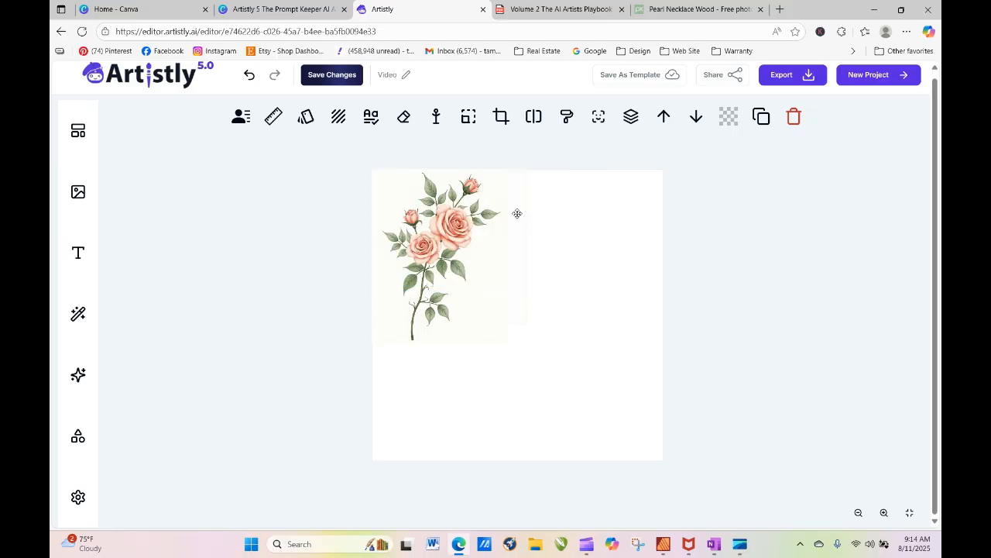
pyautogui.click(466, 220)
pyautogui.press('Delete')
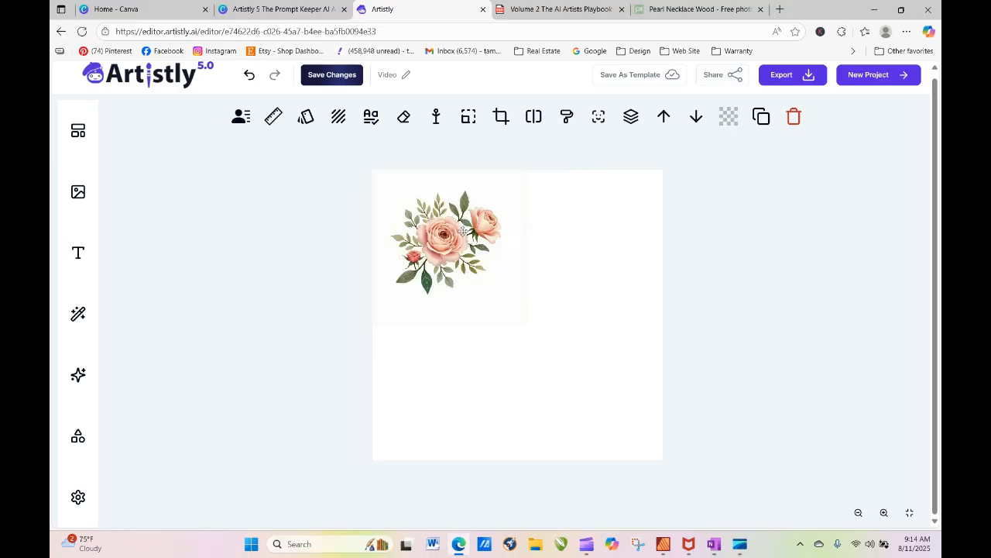
pyautogui.click(422, 249)
pyautogui.press('Delete')
pyautogui.click(423, 249)
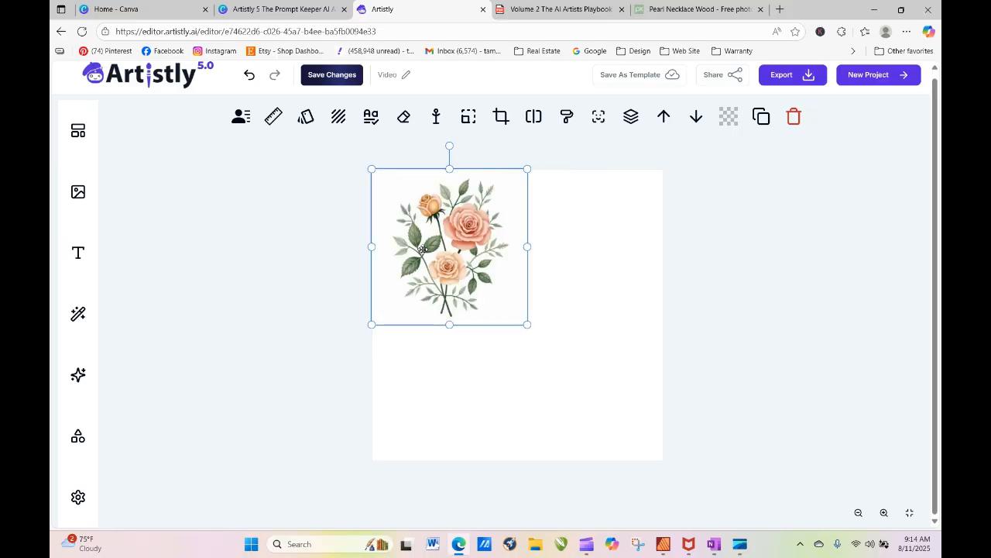
pyautogui.press('Delete')
pyautogui.click(422, 249)
pyautogui.press('Delete')
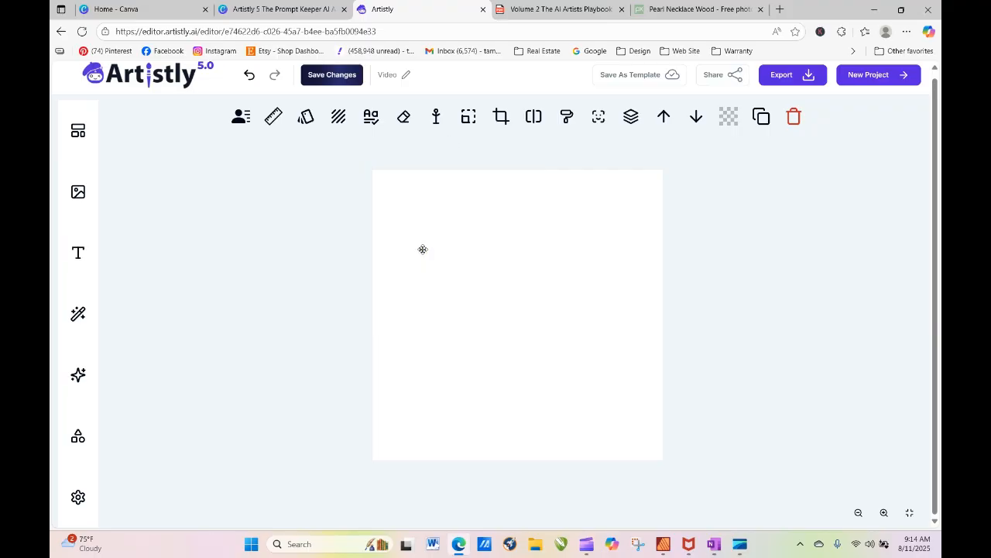
pyautogui.click(80, 376)
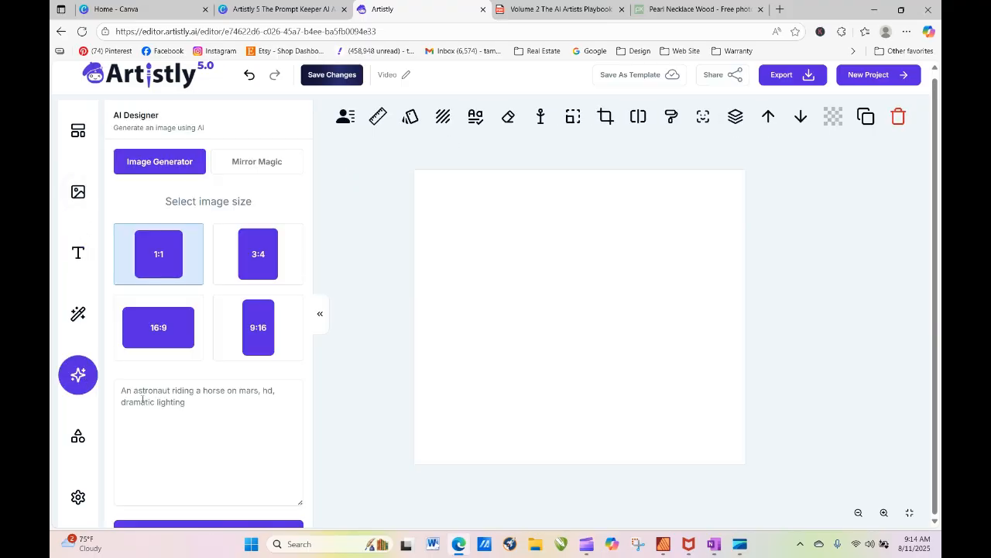
pyautogui.rightClick(150, 402)
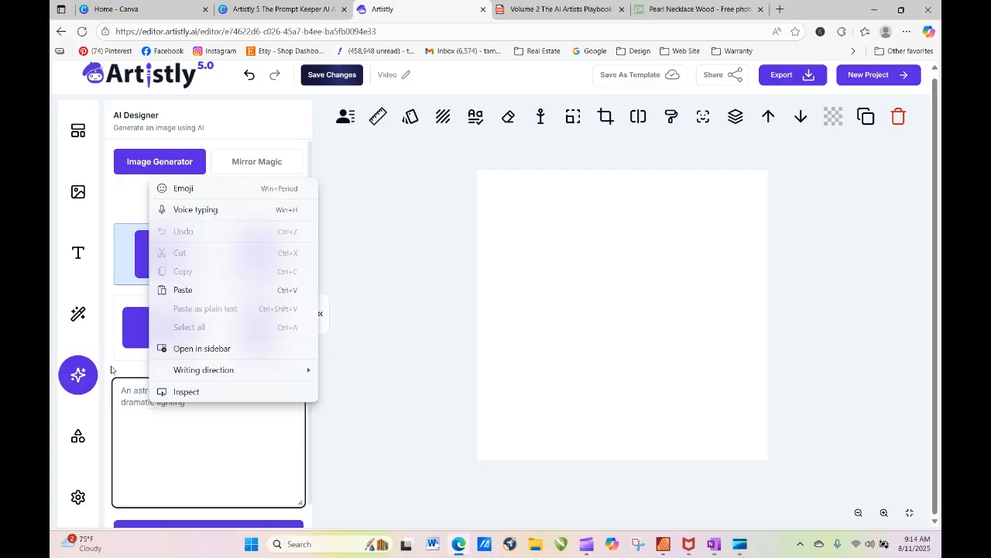
pyautogui.click(385, 291)
# Copy the prompt of the saved peach rose image, the soft pastel champagne trailing bouquet, from the project images.
pyautogui.click(78, 191)
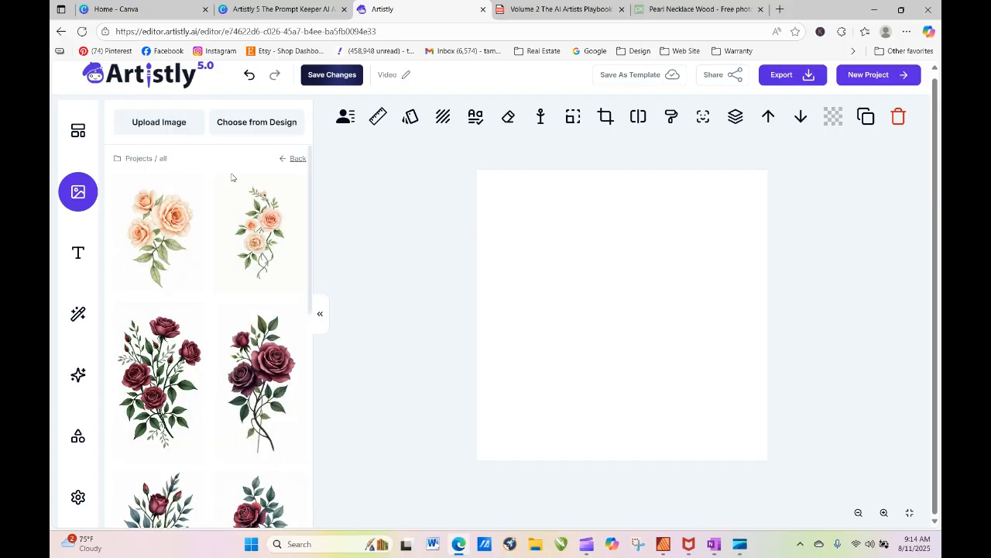
pyautogui.moveTo(271, 196)
pyautogui.click(193, 190)
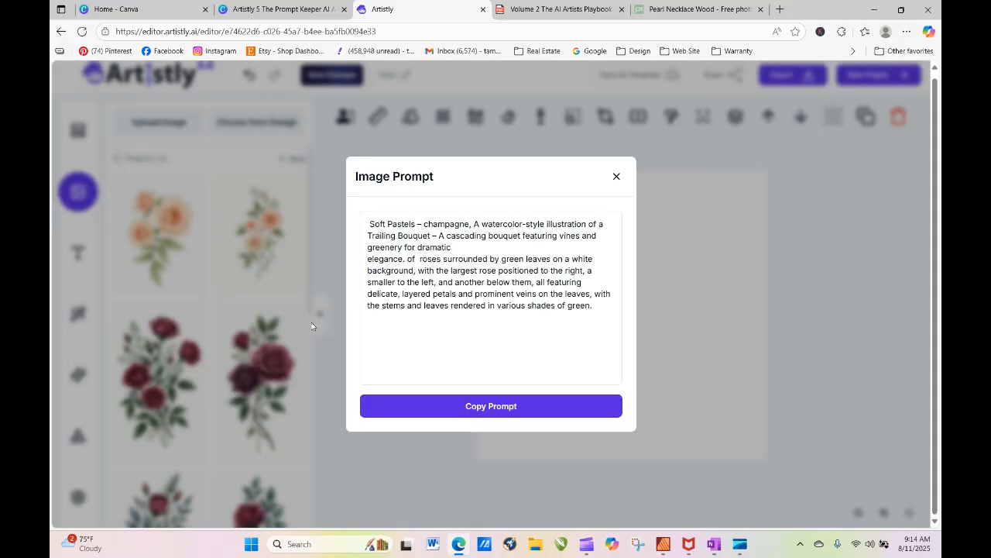
pyautogui.click(516, 407)
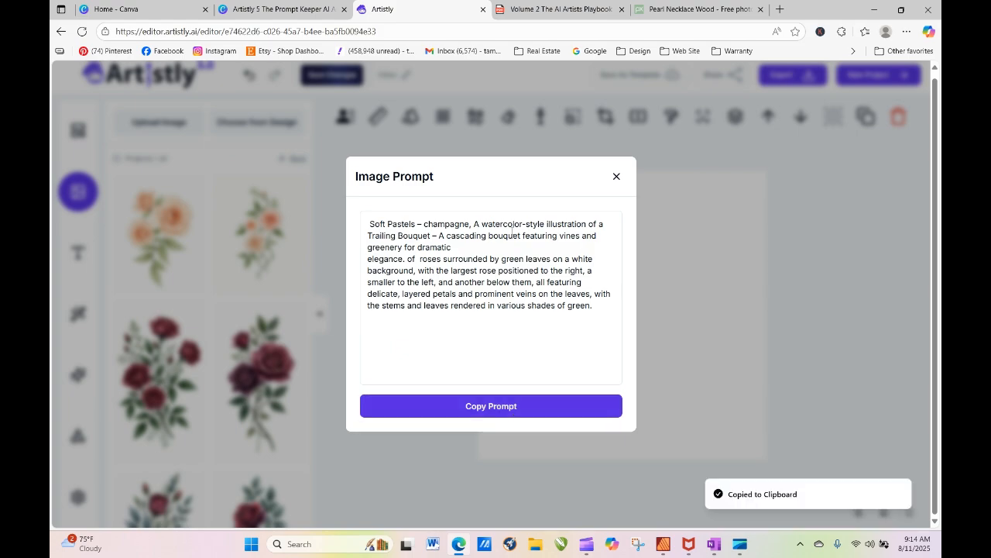
pyautogui.click(617, 176)
# Paste the copied trailing bouquet prompt into the AI image generator and generate a 1:1 image.
pyautogui.click(77, 374)
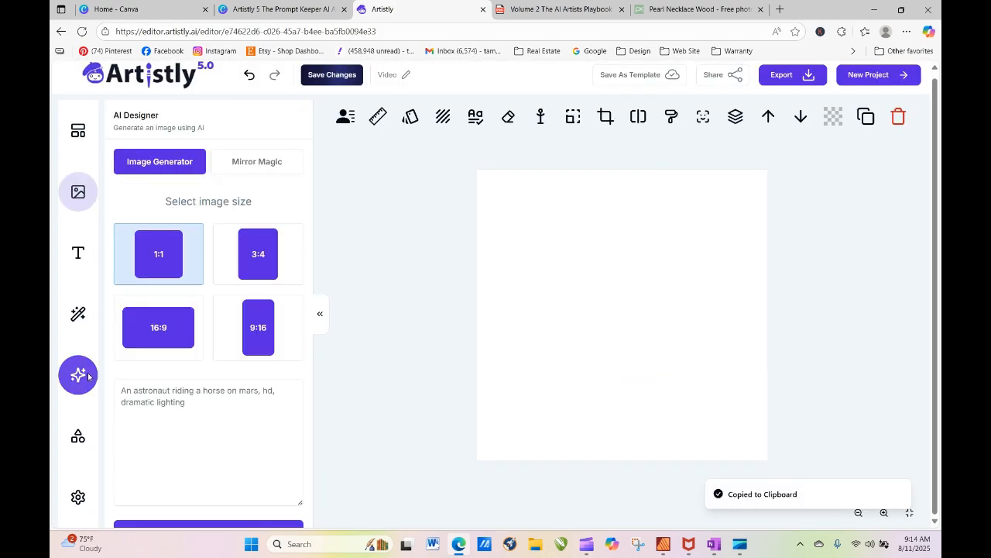
pyautogui.rightClick(162, 407)
pyautogui.click(207, 302)
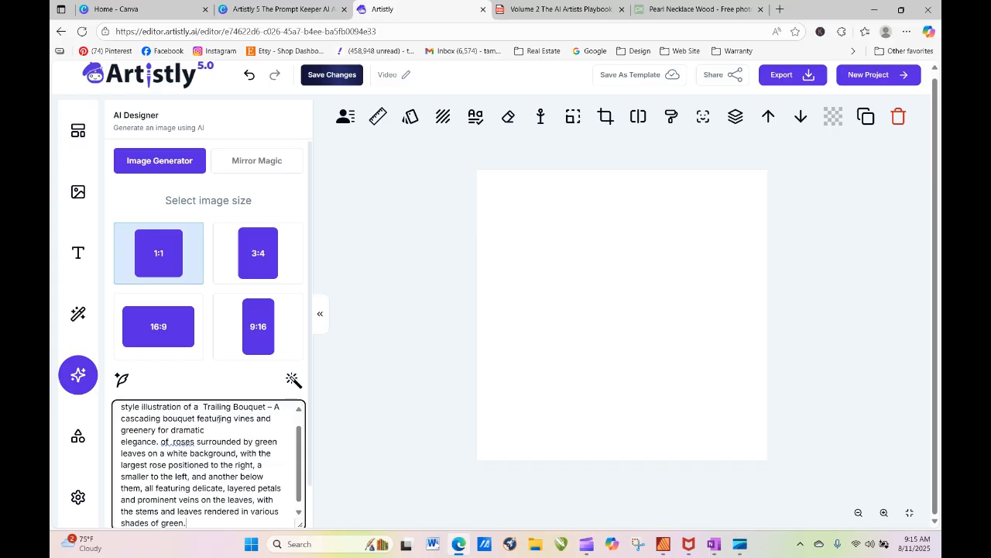
pyautogui.scroll(-1, 306, 383)
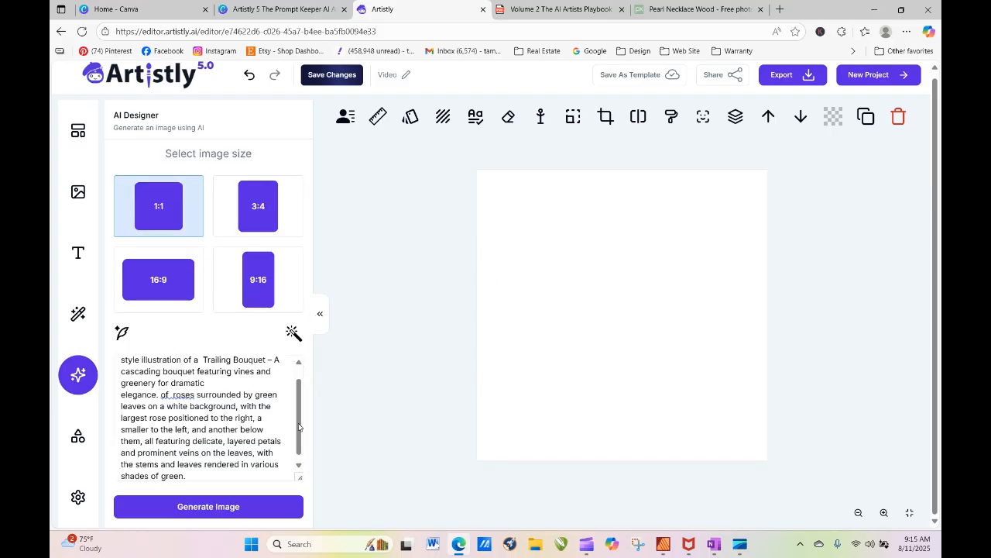
pyautogui.click(251, 508)
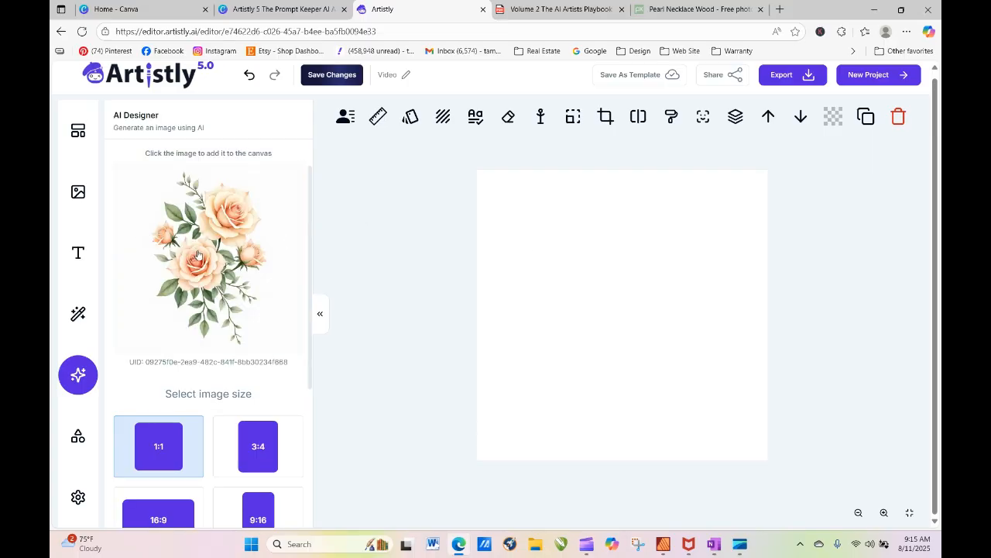
# Add the generated champagne rose bouquet to the canvas and export it as a PNG.
pyautogui.click(197, 255)
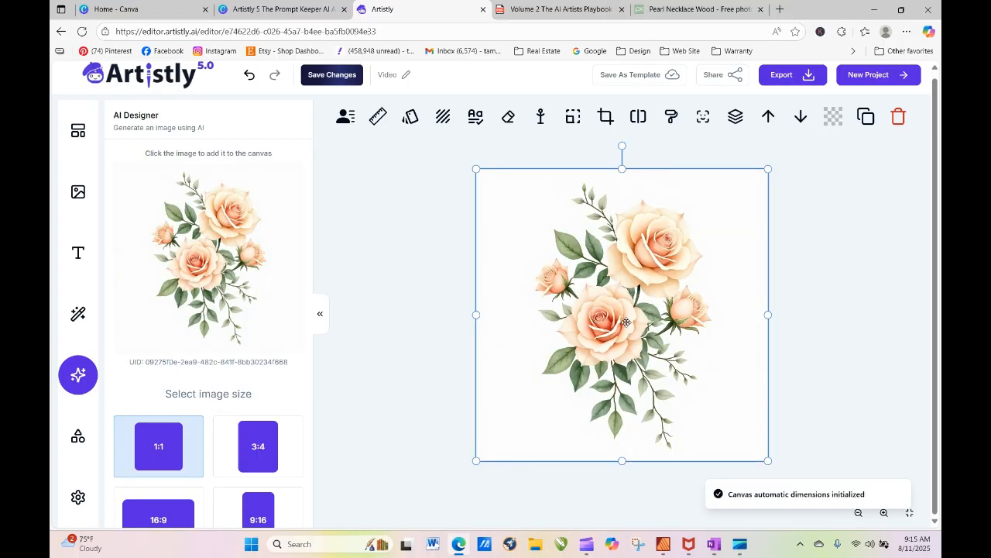
pyautogui.click(791, 80)
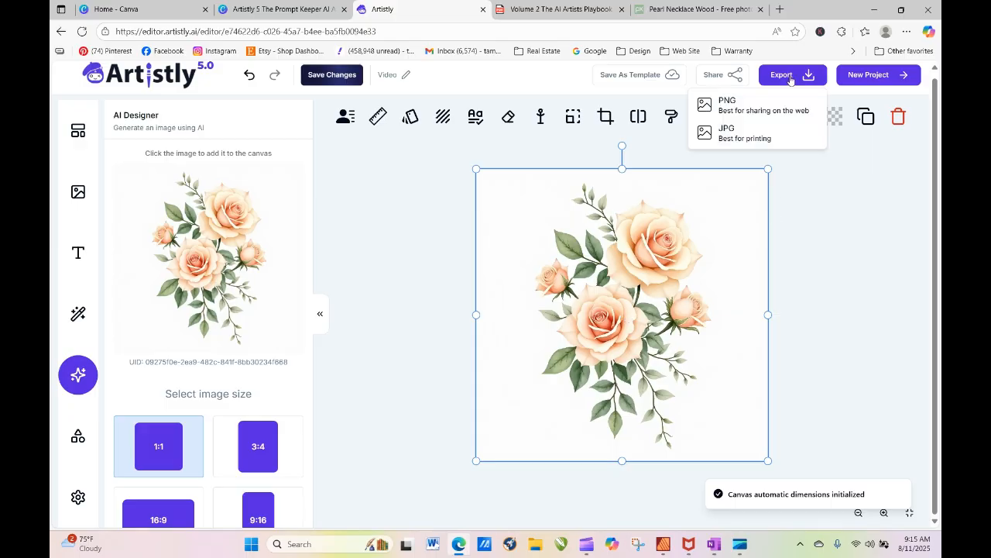
pyautogui.click(740, 111)
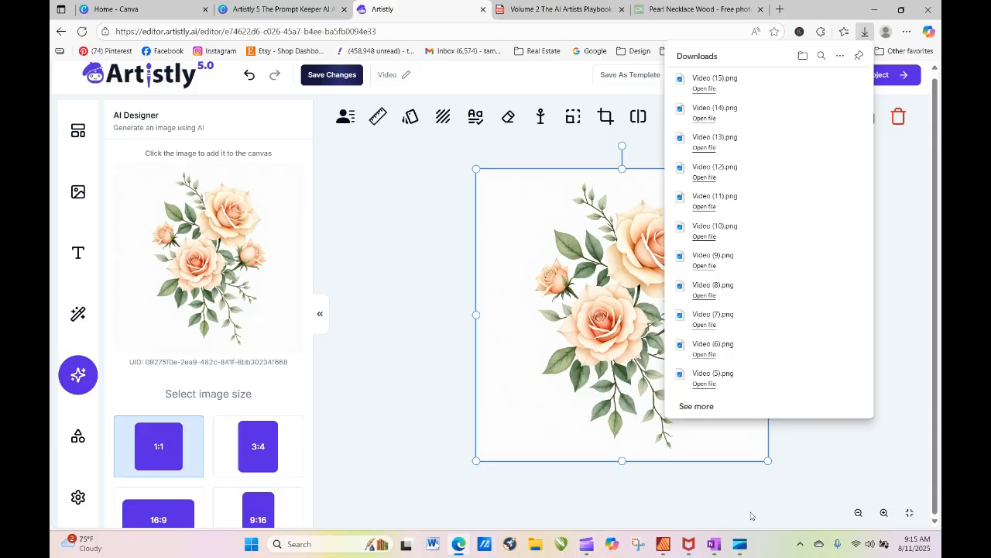
# Switch to File Explorer and examine the dimensions of the exported rose images in the Downloads folder, comparing Video (1) with Video (15).
pyautogui.moveTo(456, 551)
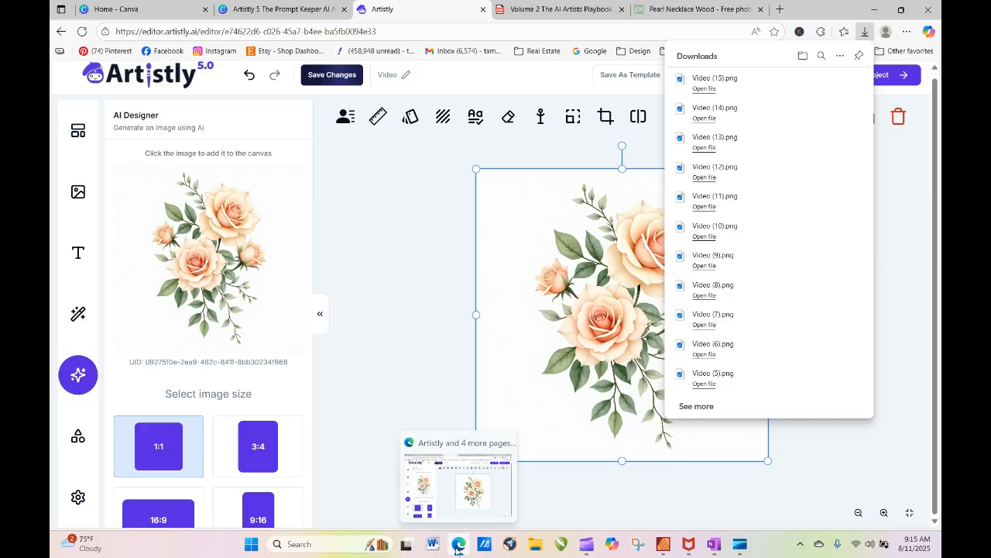
pyautogui.click(536, 543)
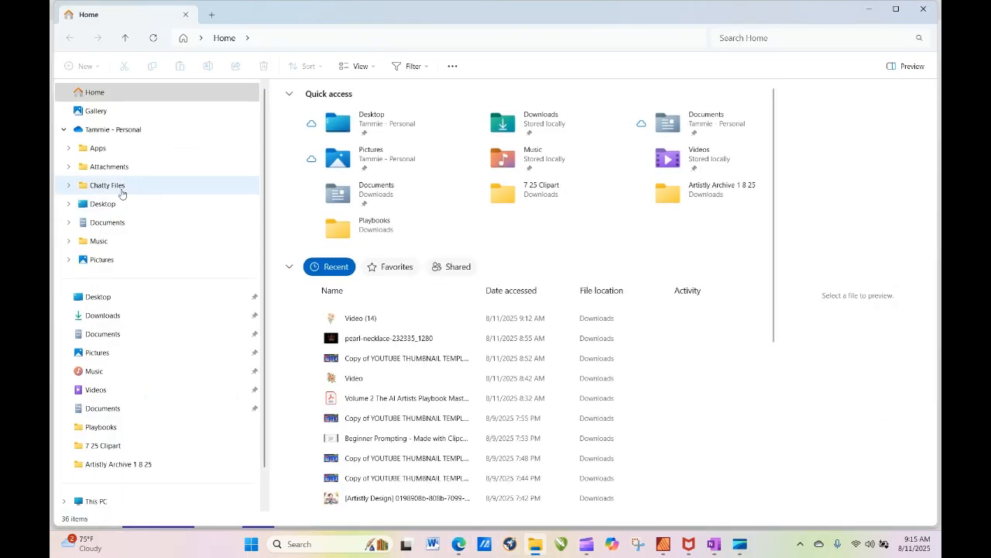
pyautogui.click(136, 319)
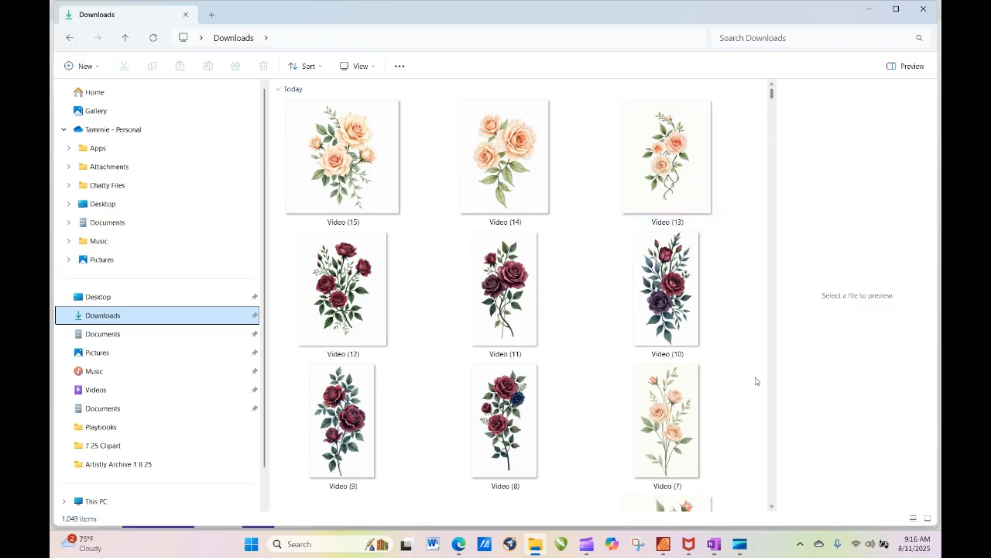
pyautogui.click(772, 509)
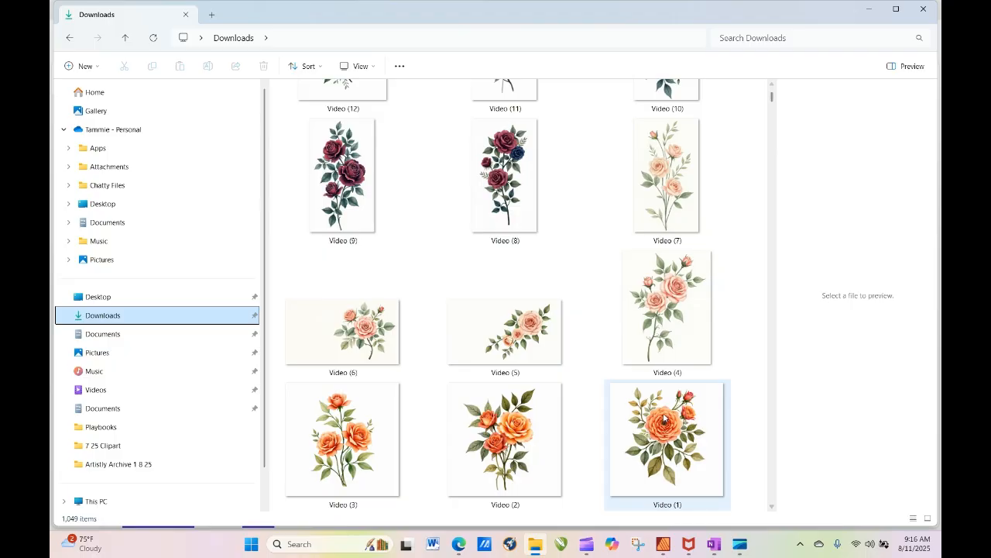
pyautogui.moveTo(657, 422)
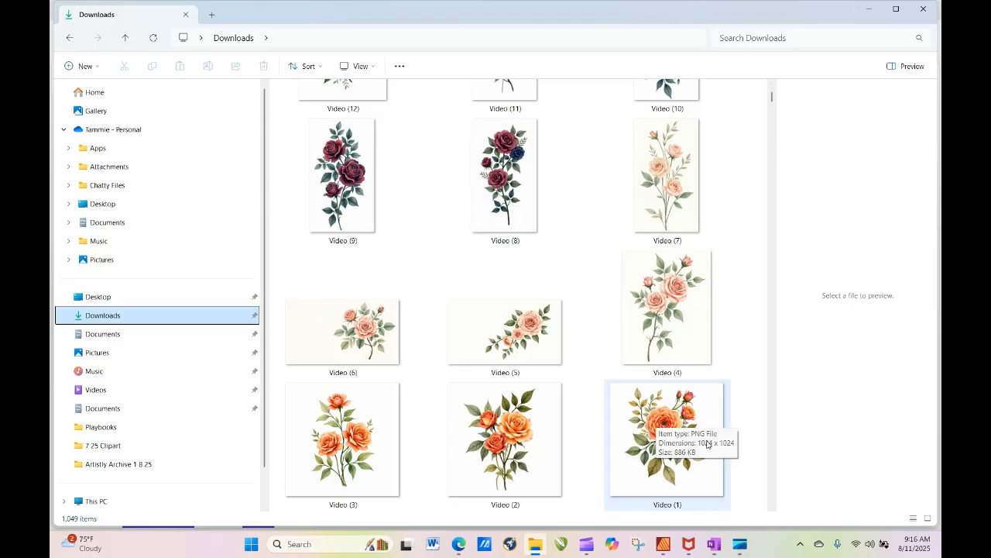
pyautogui.click(772, 87)
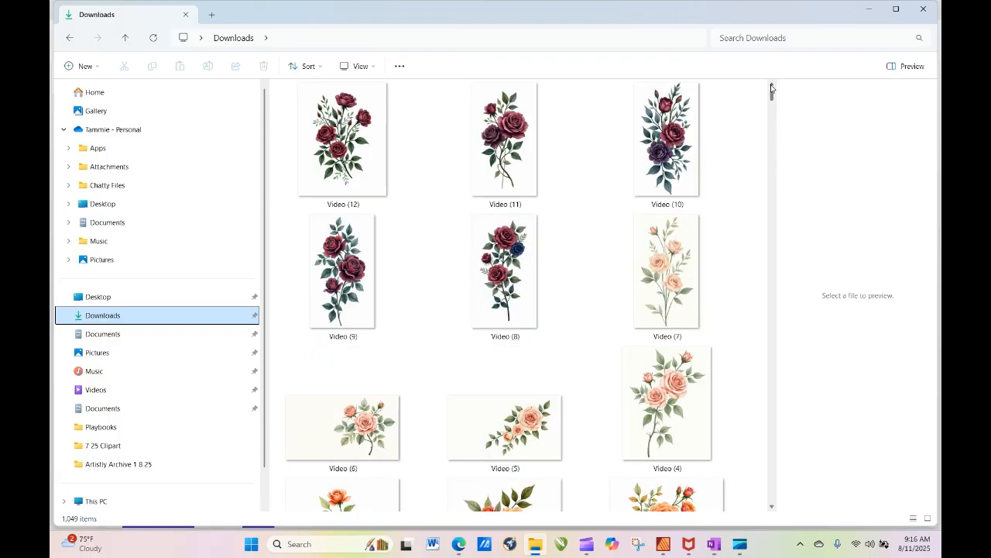
pyautogui.click(771, 87)
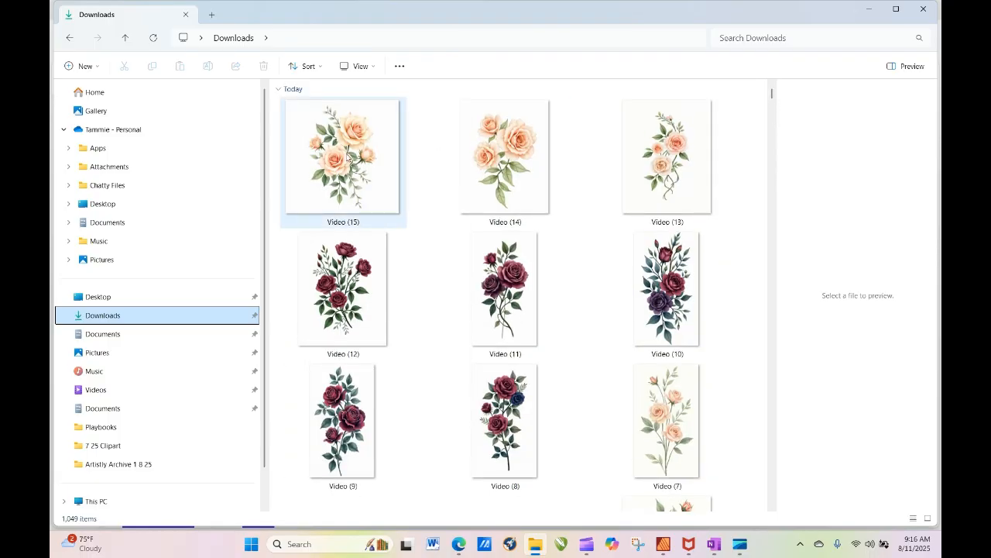
pyautogui.moveTo(346, 161)
pyautogui.moveTo(375, 186)
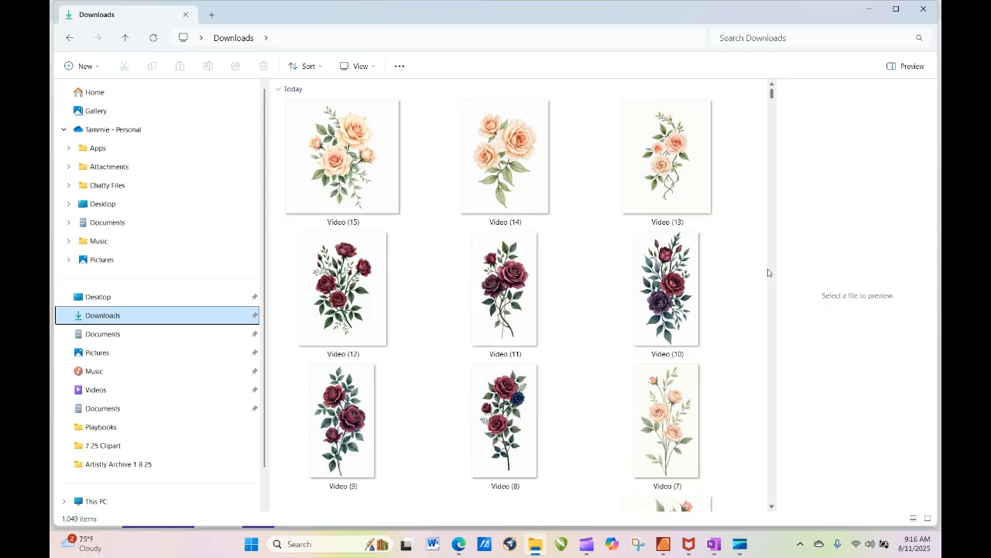
pyautogui.scroll(-5, 772, 507)
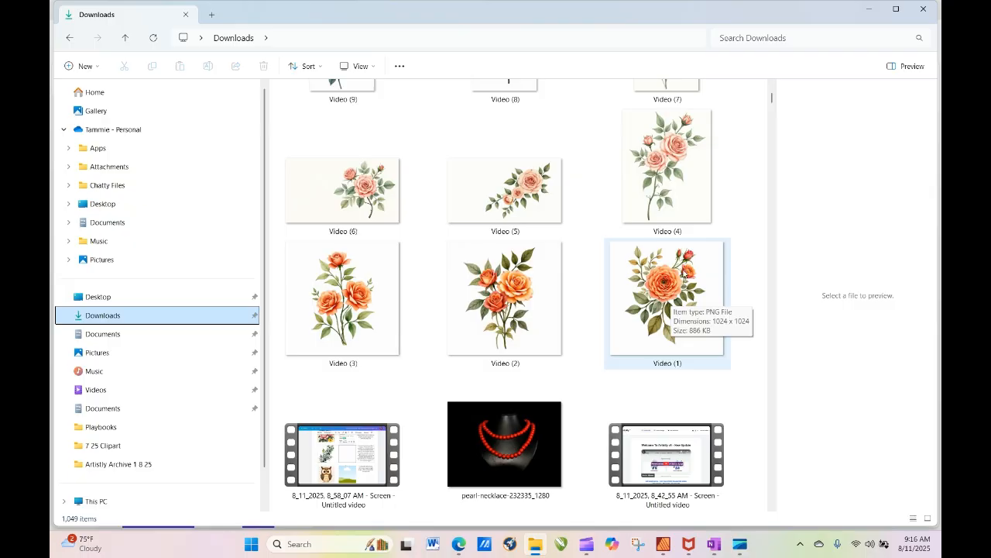
pyautogui.scroll(5, 773, 103)
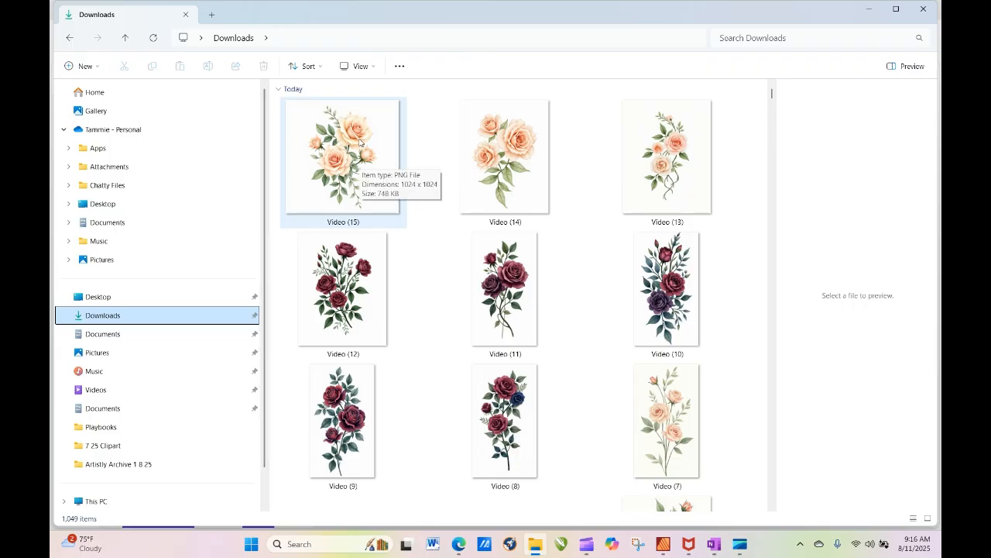
# Switch back to Artistly and try to resize the canvas to a width and height of 1928.
pyautogui.click(459, 544)
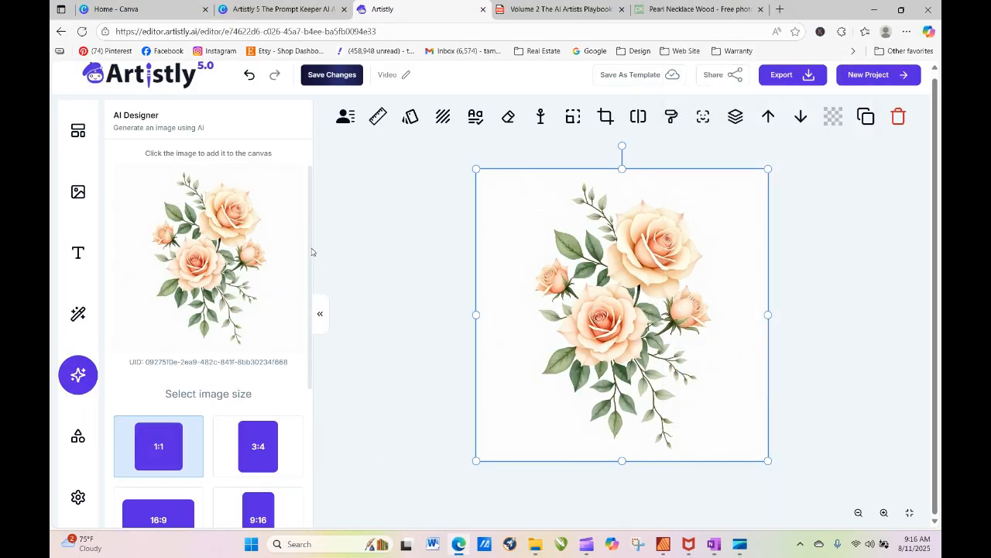
pyautogui.scroll(-1, 310, 266)
pyautogui.moveTo(310, 266); pyautogui.dragTo(341, 162)
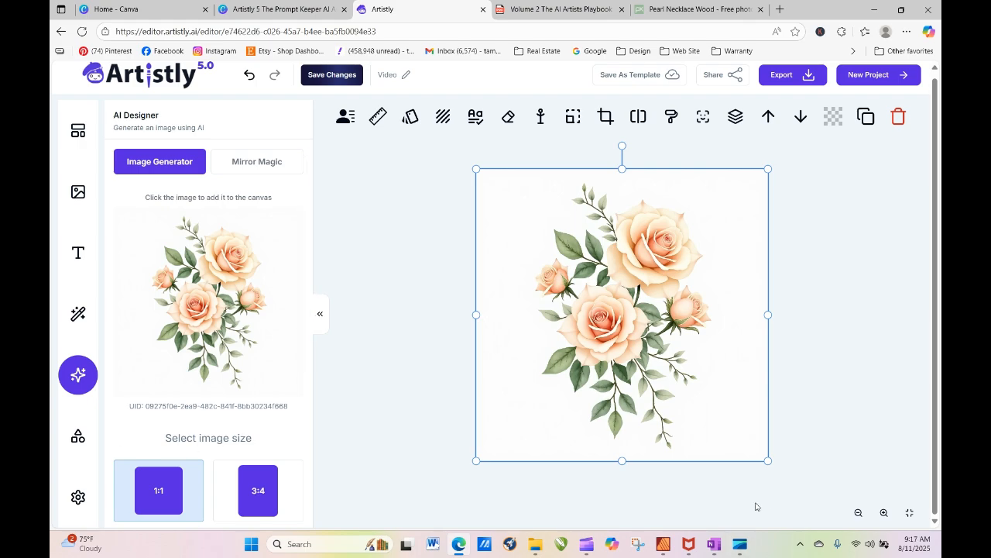
pyautogui.click(450, 184)
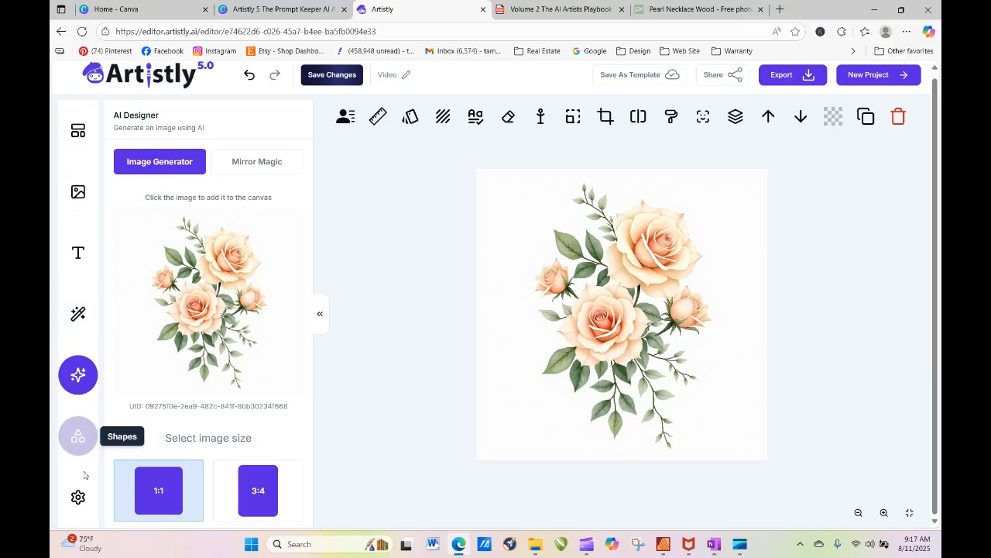
pyautogui.click(77, 500)
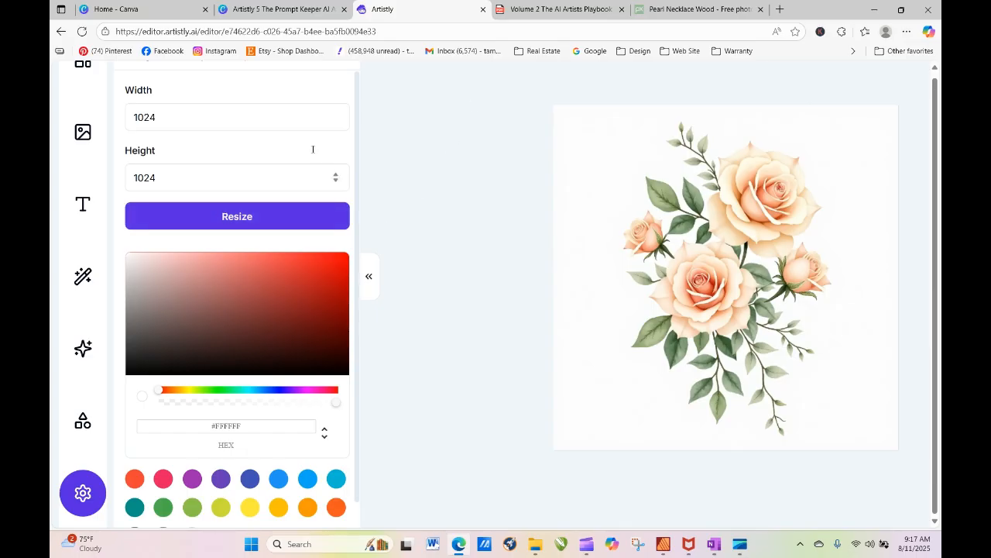
pyautogui.click(193, 116)
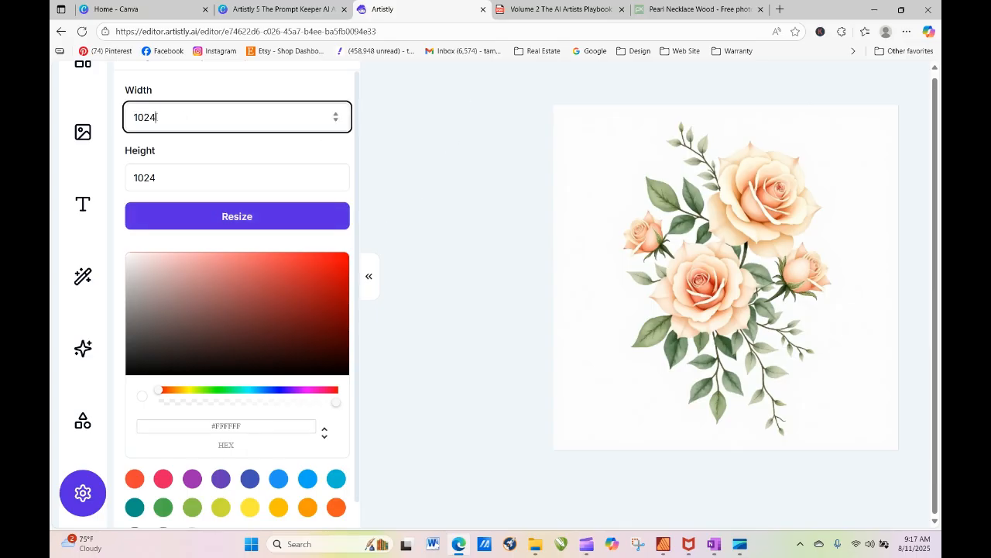
pyautogui.hotkey('ctrl', 'a')
pyautogui.write('1928')
pyautogui.press('Tab')
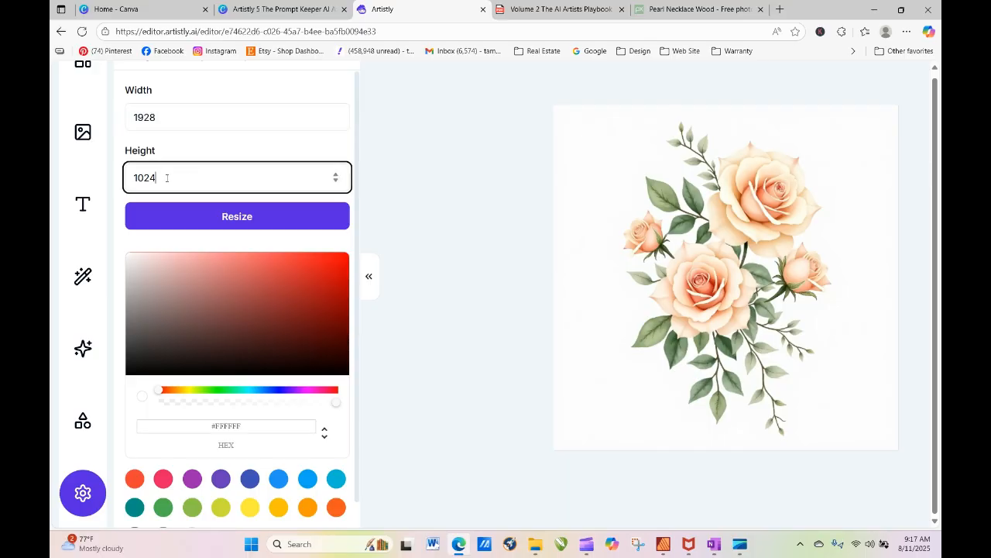
pyautogui.write('1')
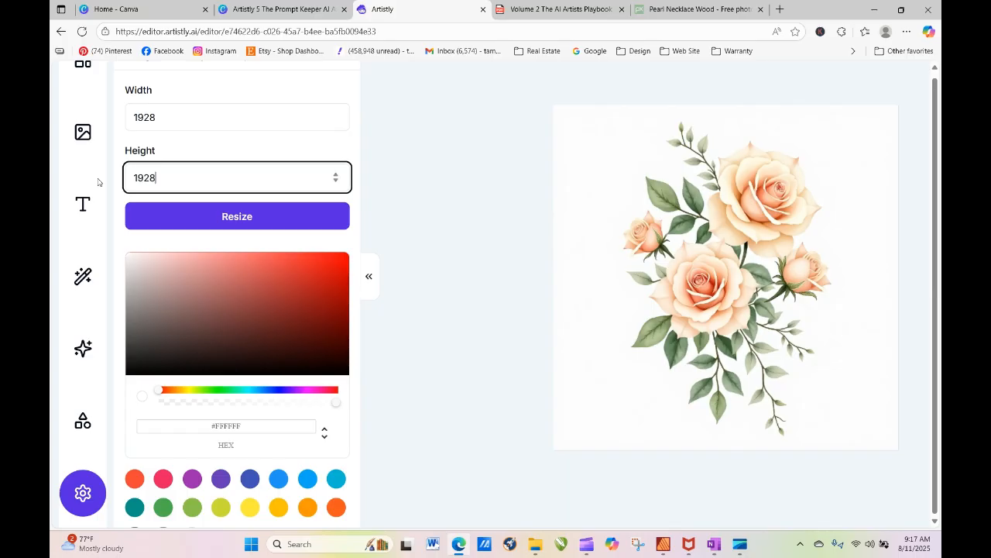
pyautogui.write('928')
pyautogui.click(208, 220)
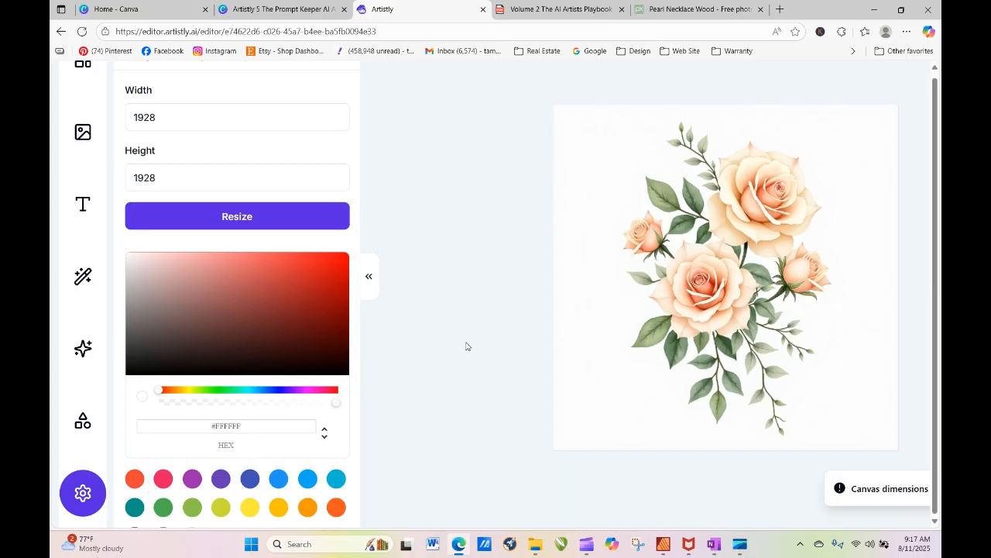
pyautogui.click(251, 215)
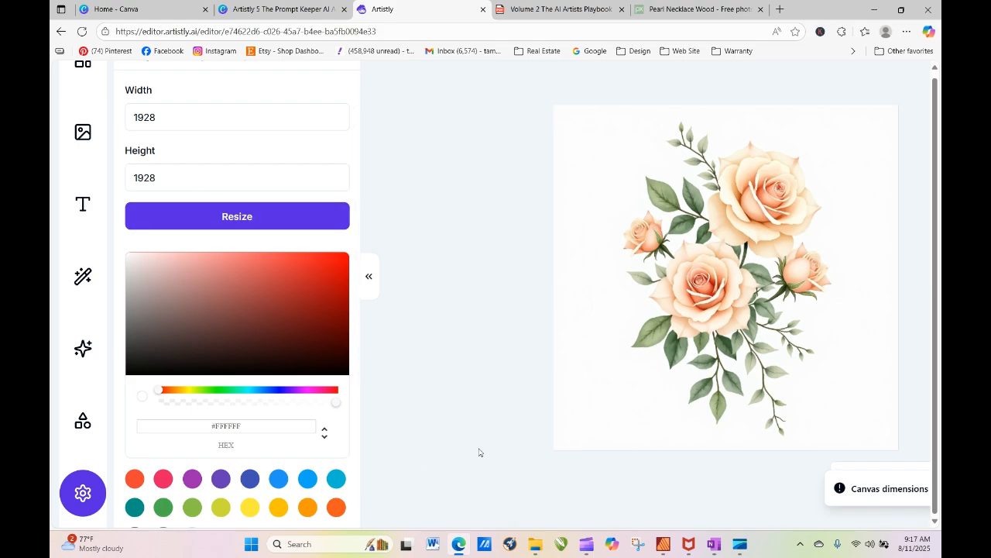
# Close the Artistly editor without saving its changes and open the bookmarked Artistly user dashboard in a new browser tab.
pyautogui.click(484, 10)
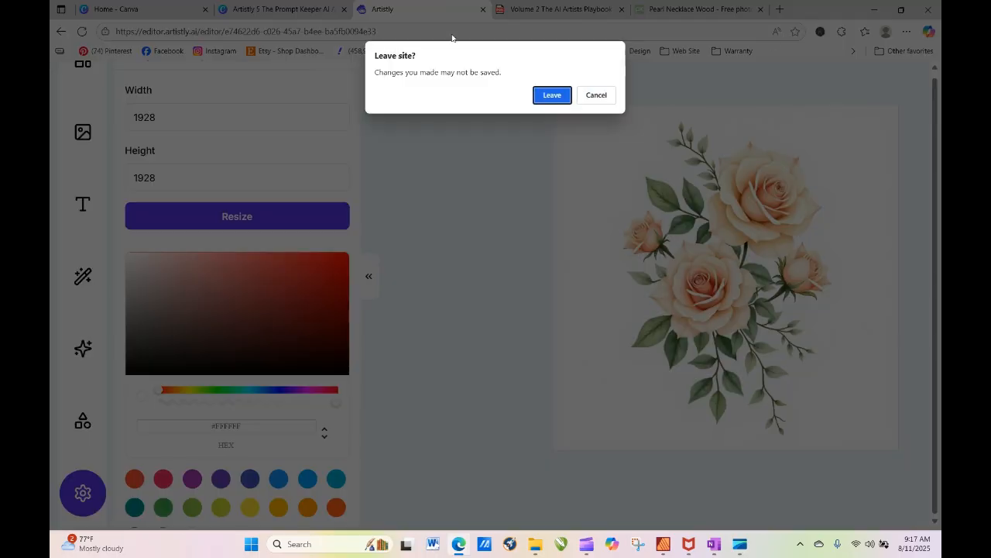
pyautogui.click(551, 95)
pyautogui.click(642, 9)
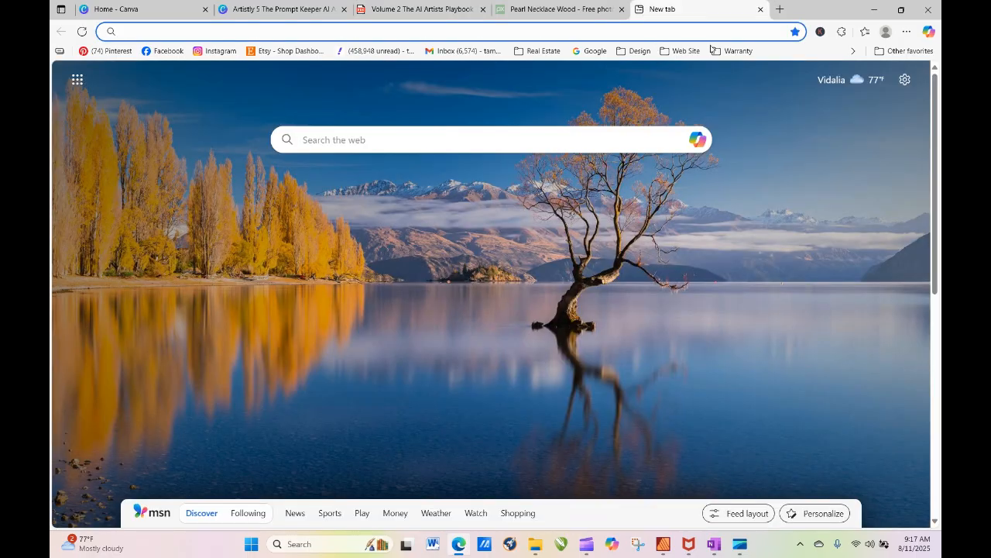
pyautogui.click(639, 51)
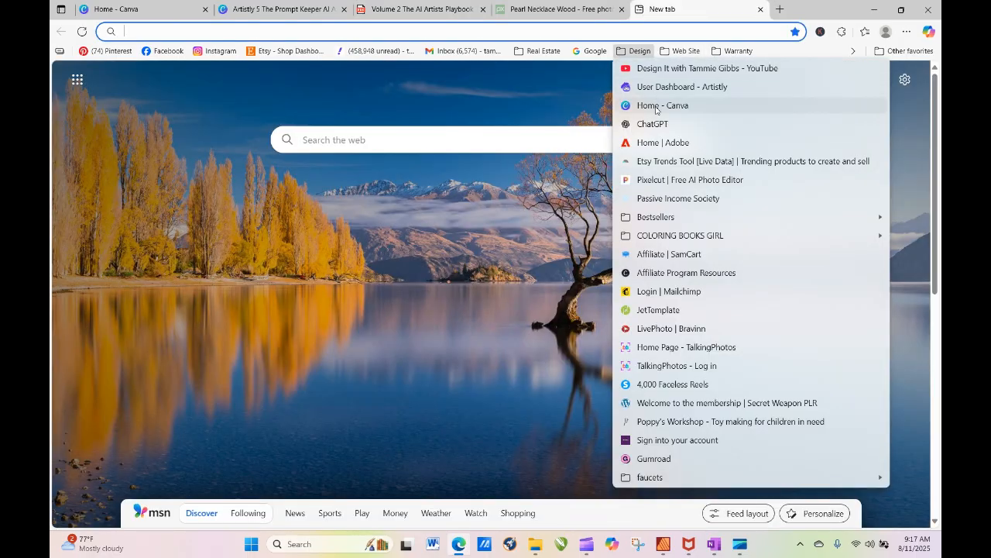
pyautogui.click(682, 87)
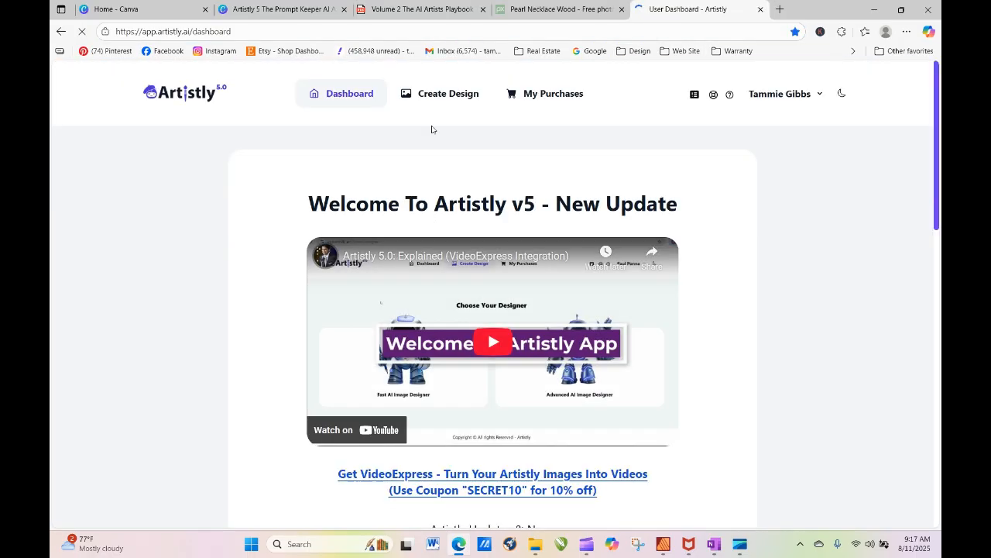
# Create a new Artistly project named My Project with a custom canvas size of 1920 x 1920.
pyautogui.click(437, 100)
pyautogui.click(677, 313)
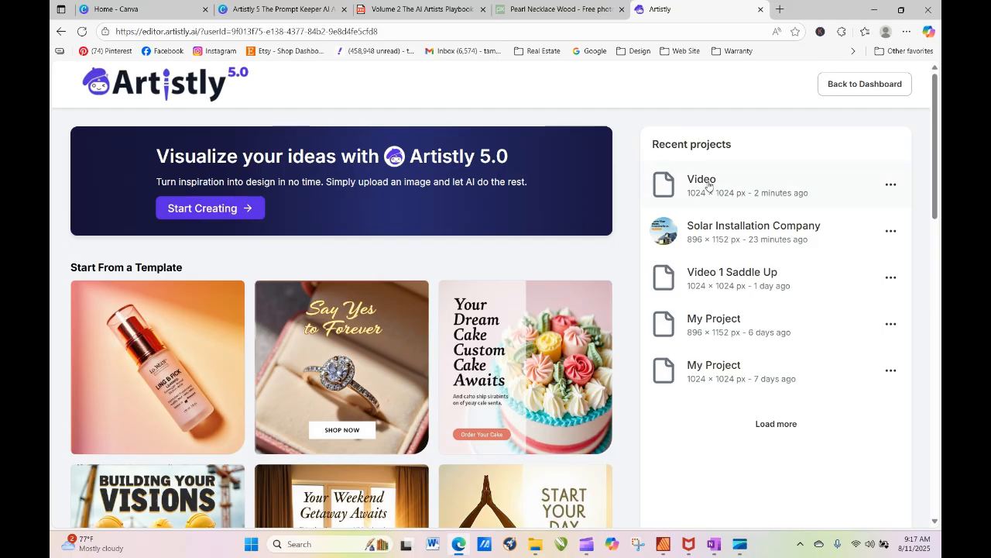
pyautogui.click(217, 215)
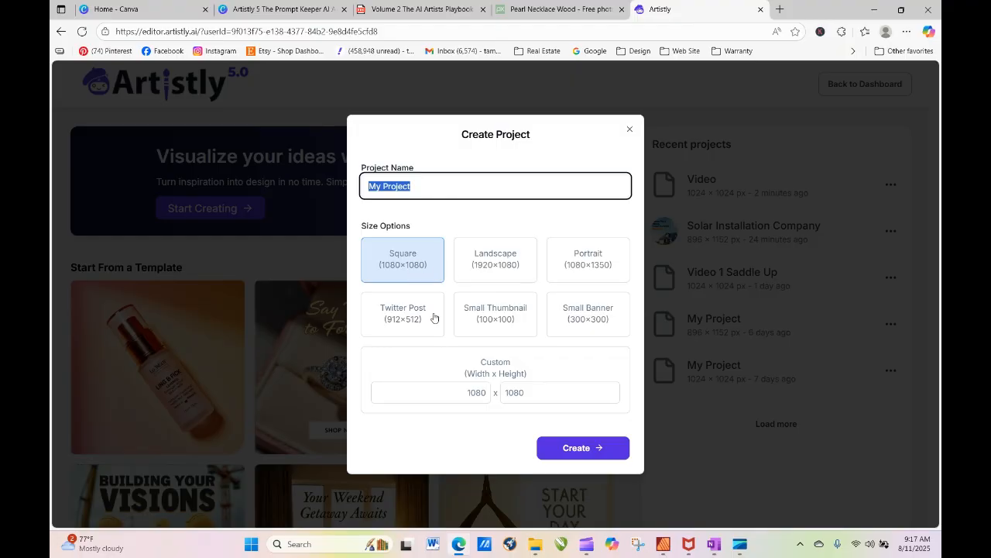
pyautogui.moveTo(460, 395); pyautogui.dragTo(487, 394)
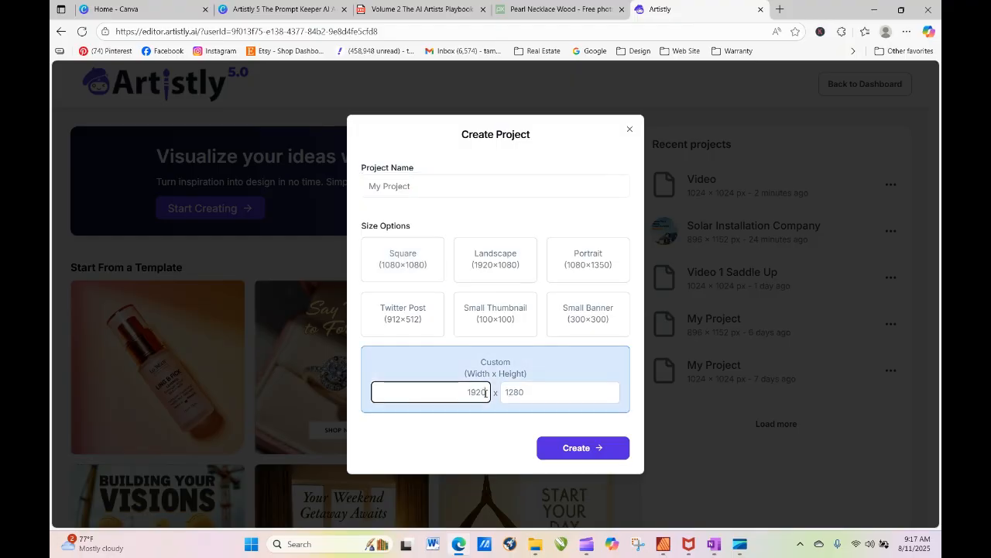
pyautogui.click(564, 389)
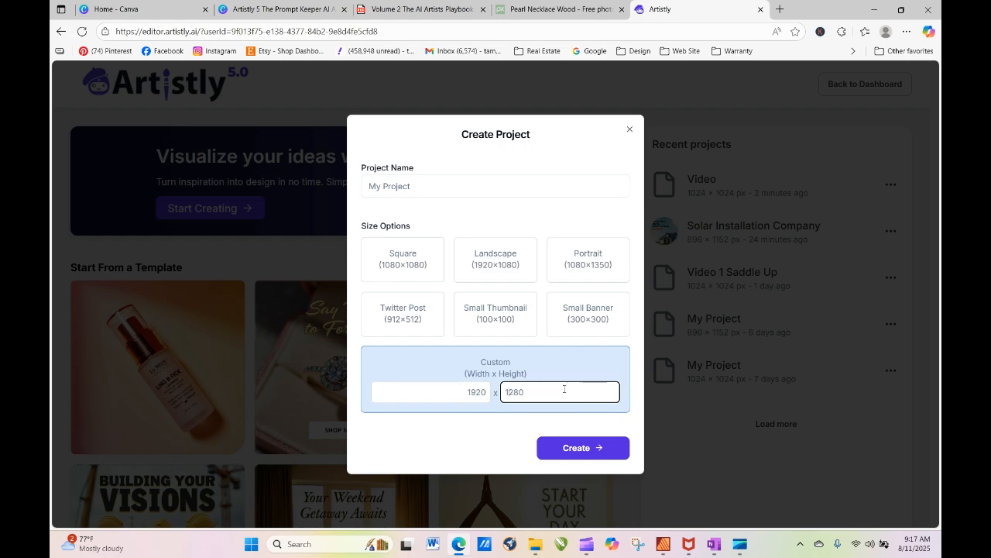
pyautogui.moveTo(515, 394); pyautogui.dragTo(550, 397)
pyautogui.click(552, 397)
pyautogui.press('BackSpace')
pyautogui.press('BackSpace')
pyautogui.press('BackSpace')
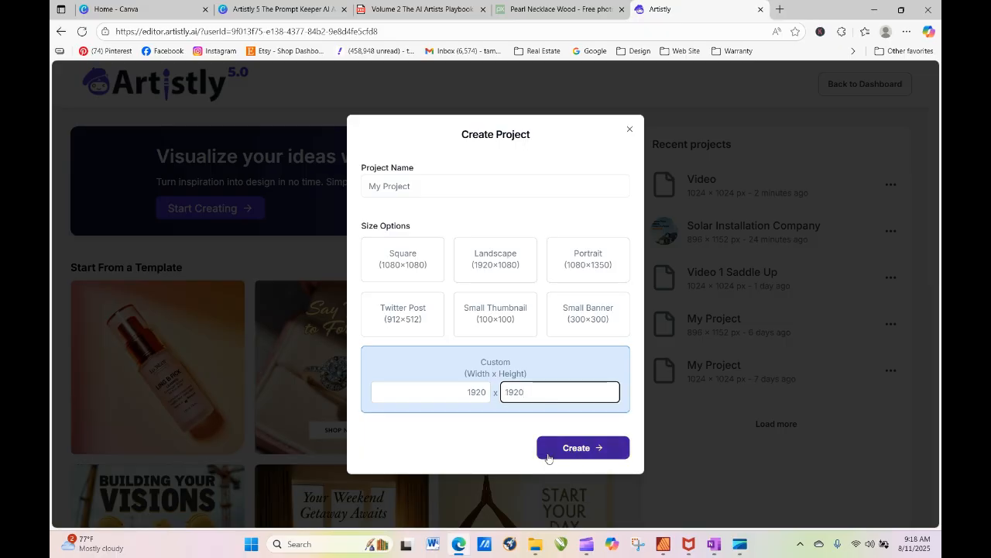
pyautogui.click(573, 446)
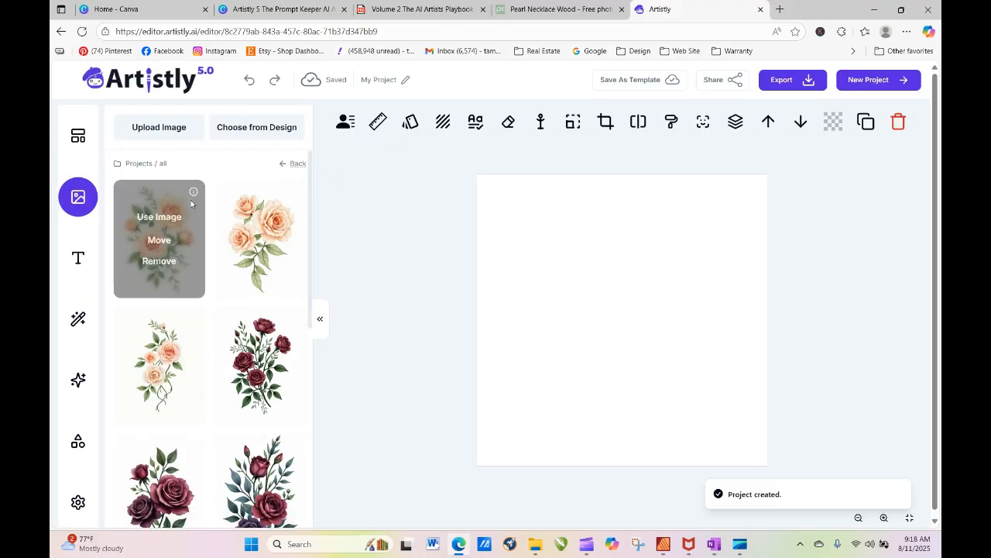
# Copy the prompt of the latest champagne trailing rose bouquet from the project images.
pyautogui.click(194, 192)
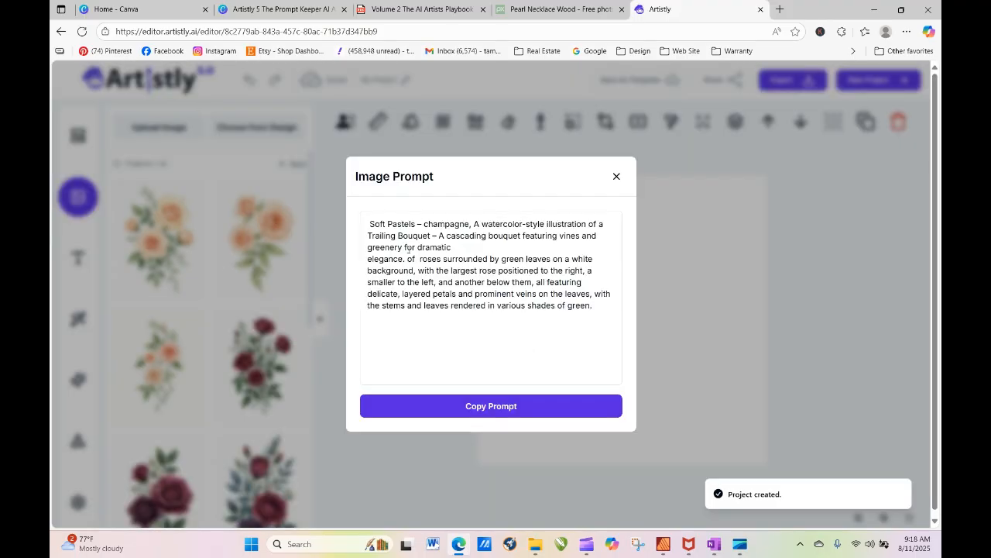
pyautogui.click(455, 409)
pyautogui.click(617, 179)
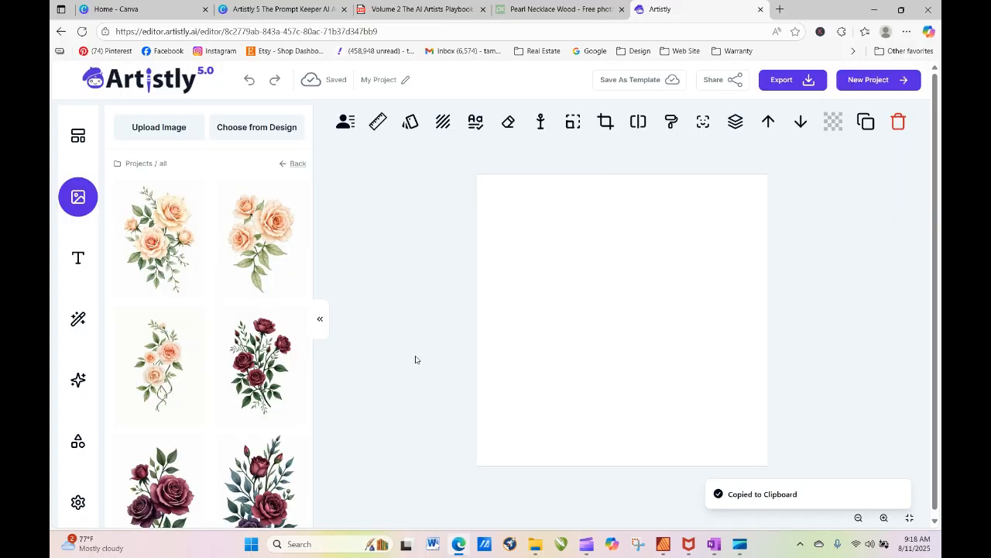
# Check the canvas size settings and generate a 1:1 image from the copied champagne rose bouquet prompt.
pyautogui.click(77, 504)
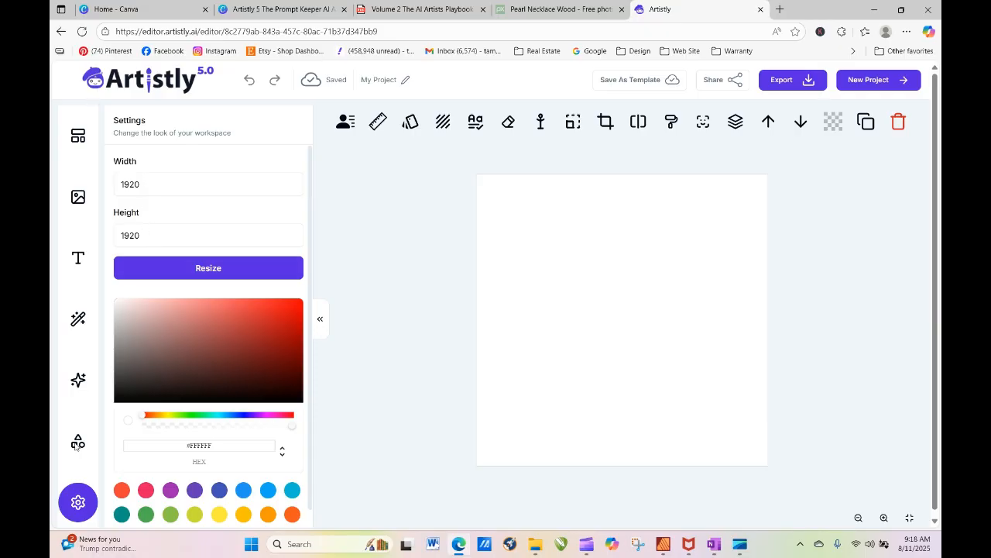
pyautogui.click(80, 201)
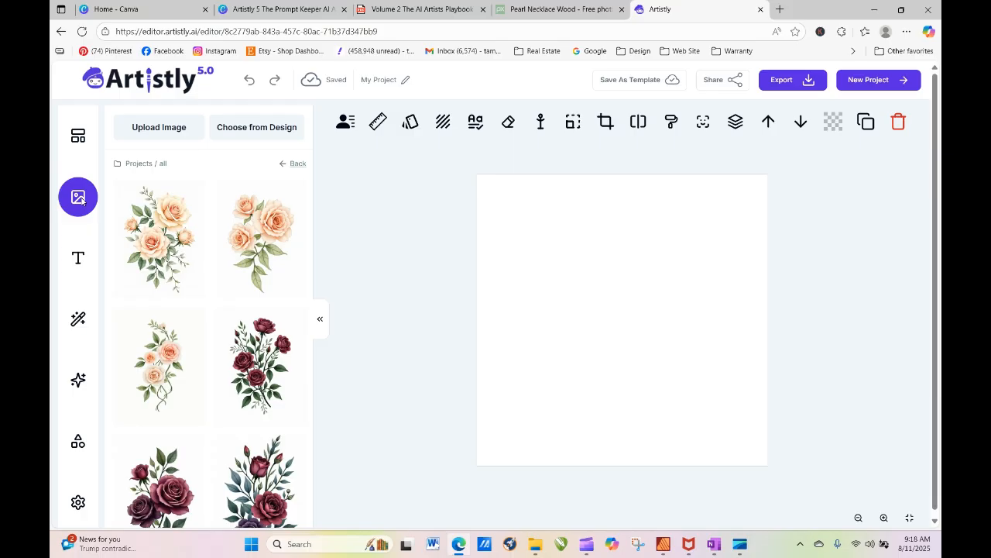
pyautogui.click(80, 384)
pyautogui.rightClick(216, 418)
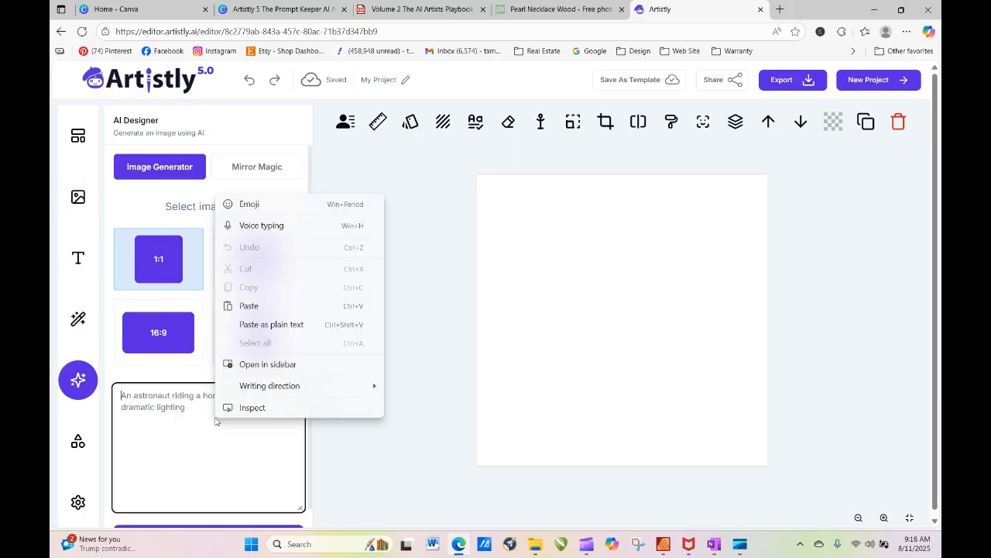
pyautogui.click(262, 308)
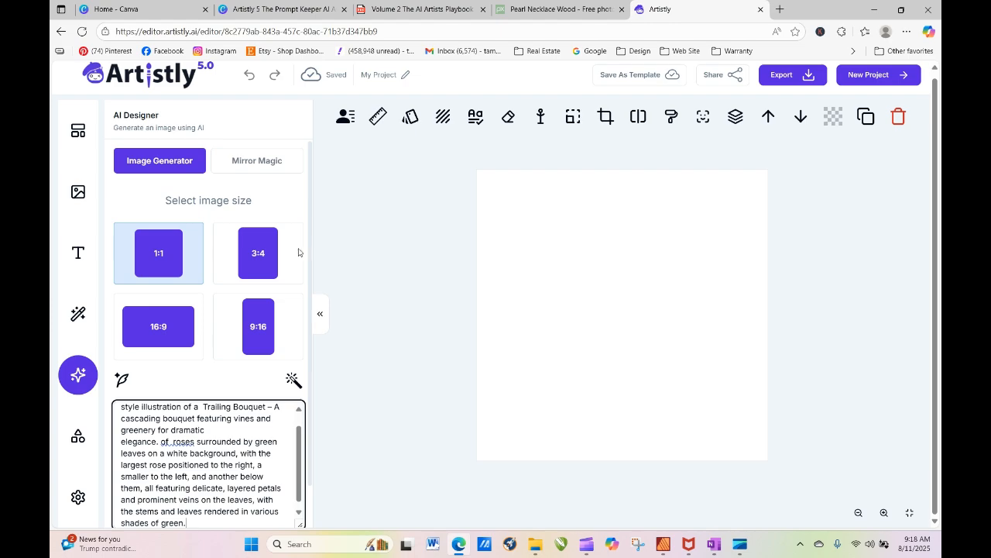
pyautogui.scroll(-2, 311, 254)
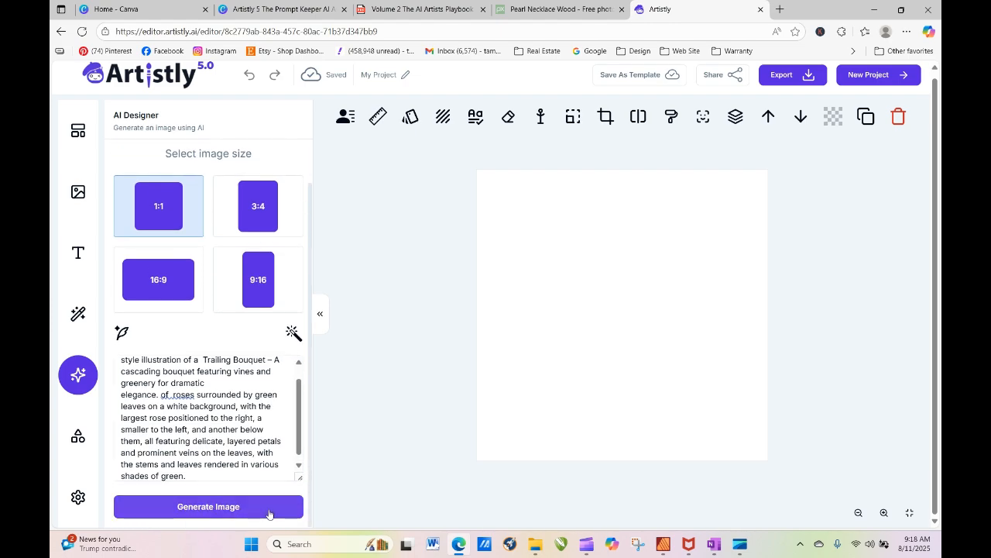
pyautogui.click(210, 506)
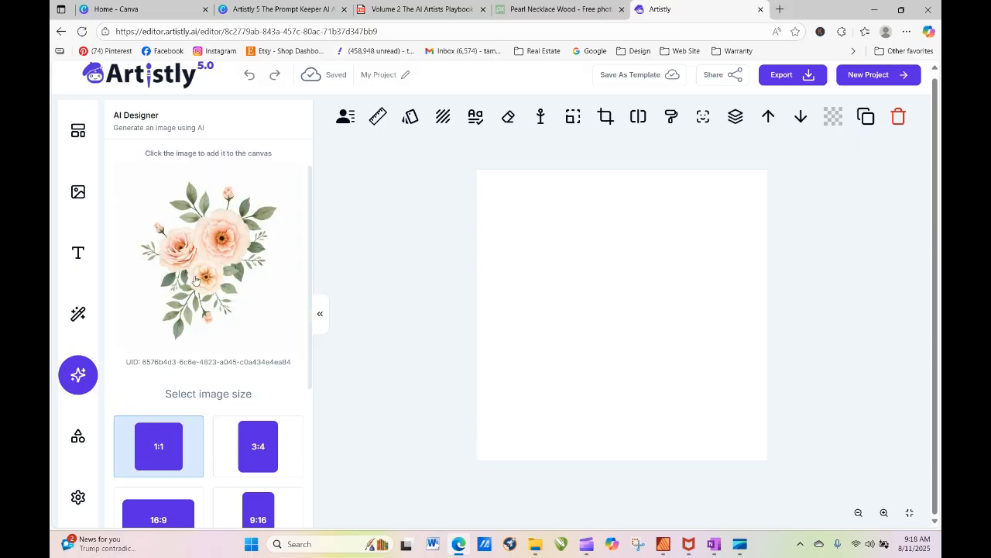
# Add the generated rose bouquet to the 1920 x 1920 canvas and export it as a PNG.
pyautogui.click(186, 267)
pyautogui.click(783, 74)
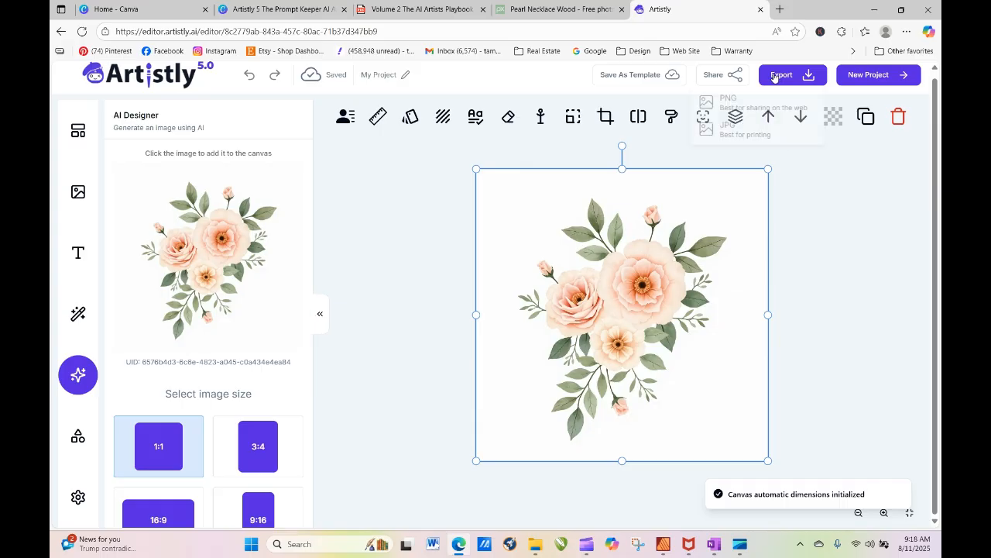
pyautogui.click(745, 109)
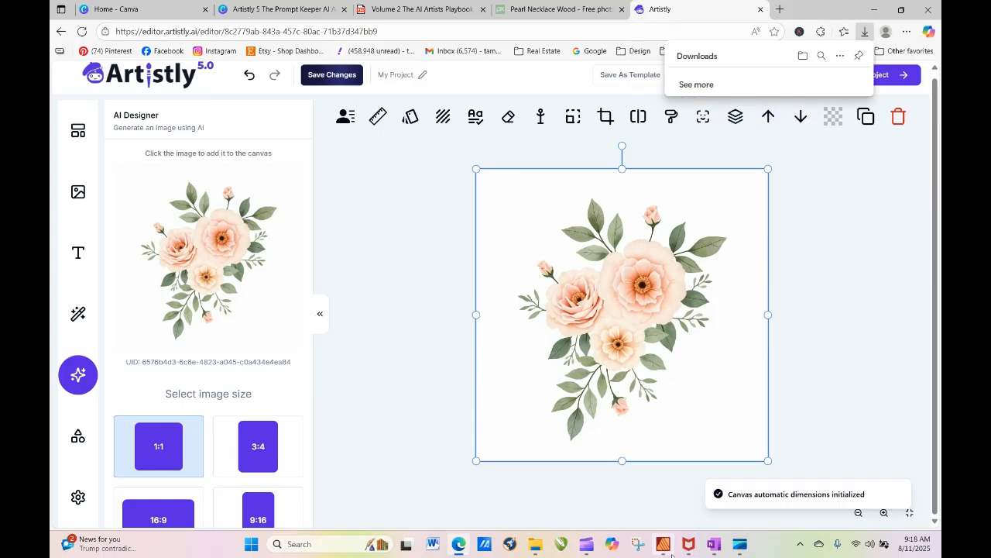
# Switch to File Explorer, refresh the Downloads folder and examine the dimensions of the newly exported My Project image.
pyautogui.click(534, 548)
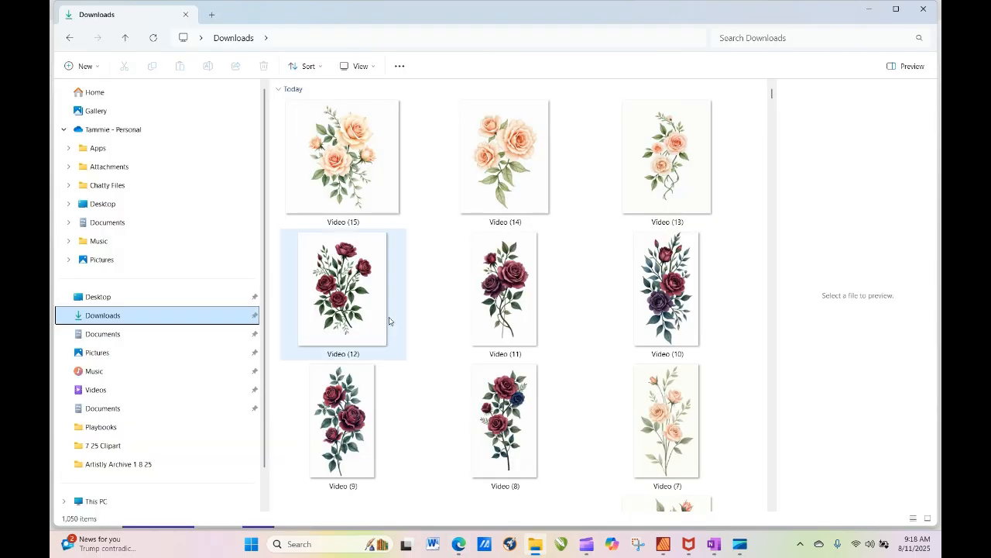
pyautogui.click(153, 37)
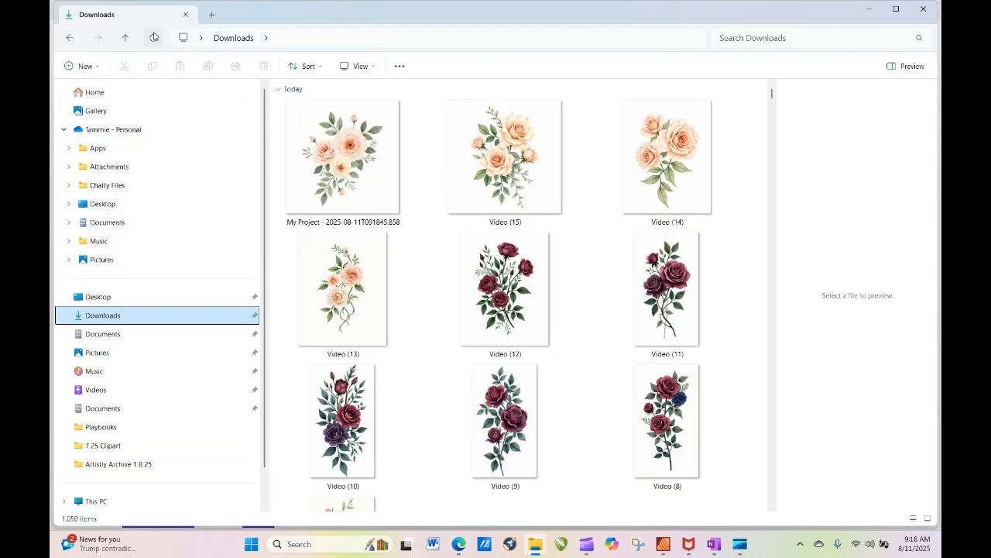
pyautogui.moveTo(361, 159)
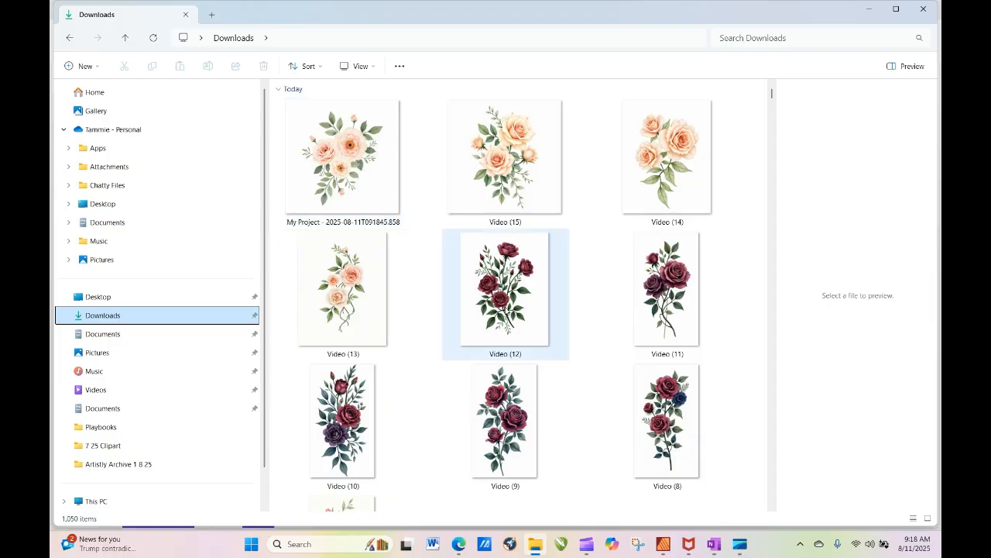
# Switch back to Artistly, choose the 3:4 image size and open the Custom Character tool for the rose bouquet.
pyautogui.click(457, 546)
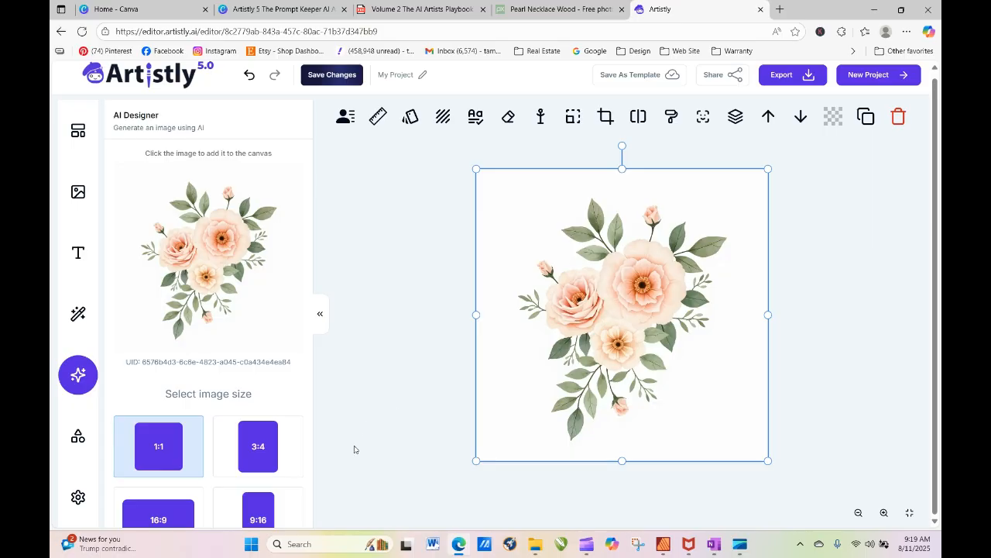
pyautogui.click(258, 446)
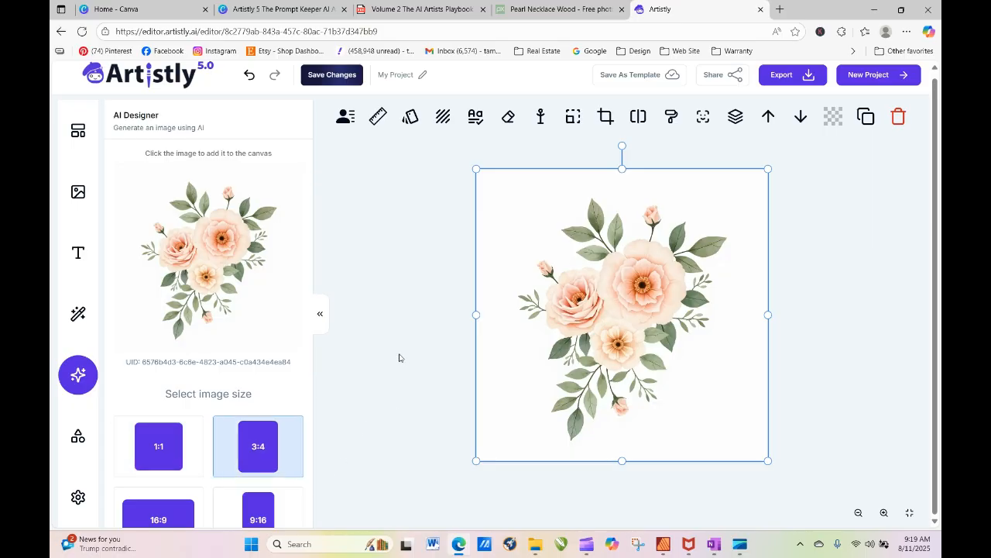
pyautogui.rightClick(268, 449)
pyautogui.press('Escape')
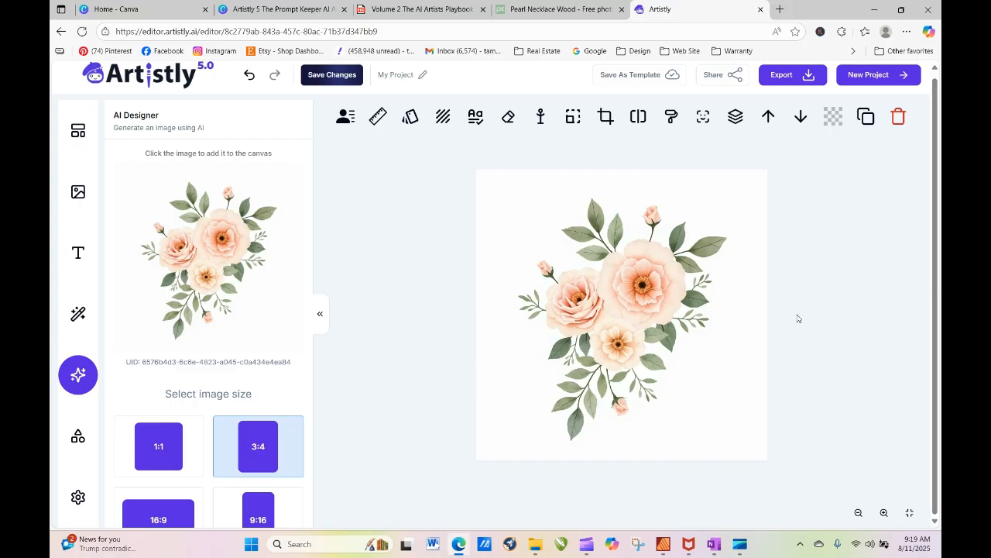
pyautogui.click(347, 118)
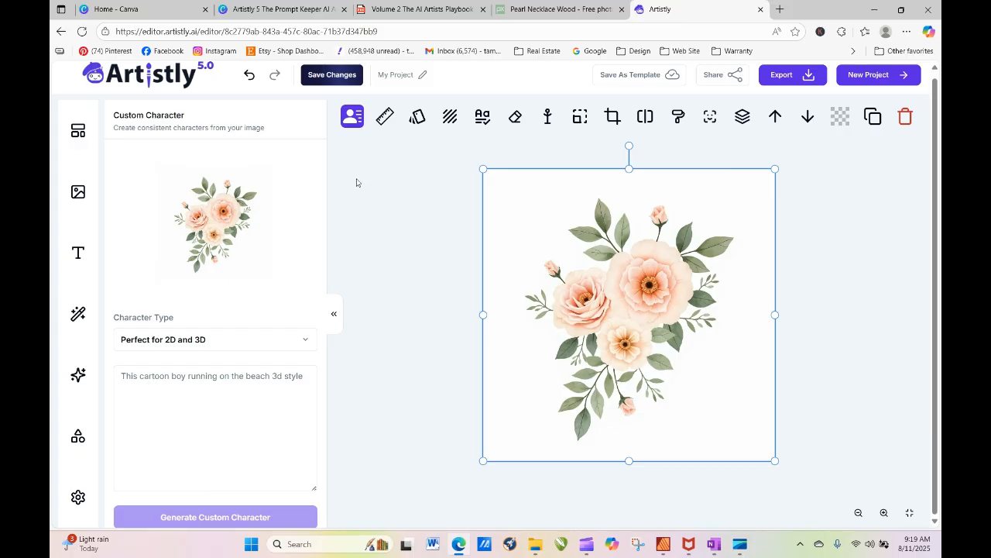
# Add the princess in the cream gown from the Princesses 1 folder to the canvas and open the Custom Character tool for her.
pyautogui.click(79, 192)
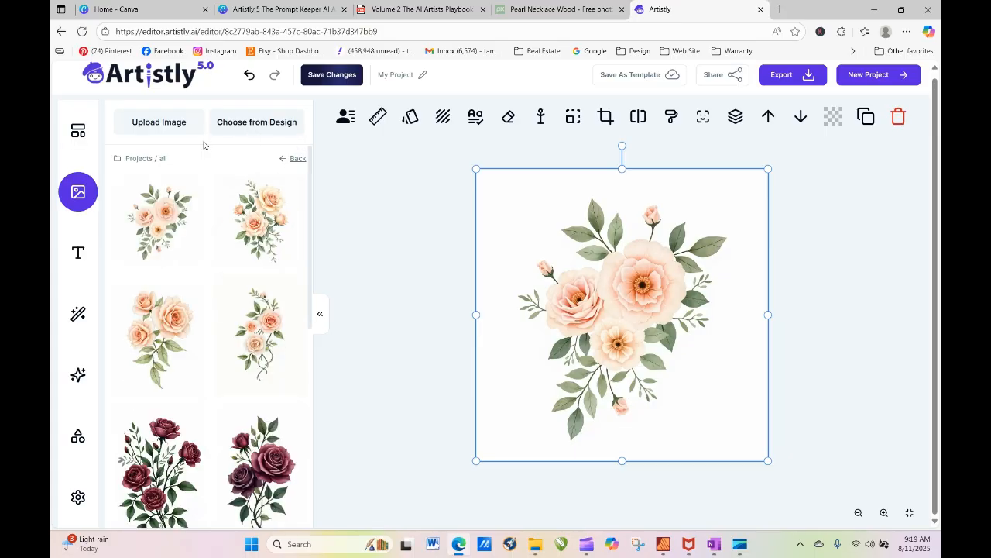
pyautogui.moveTo(203, 186)
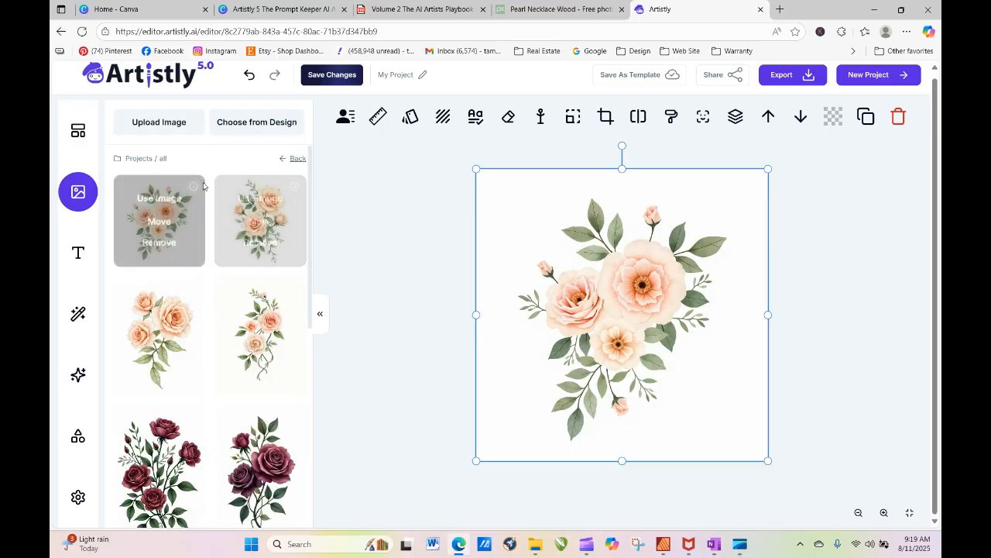
pyautogui.click(152, 160)
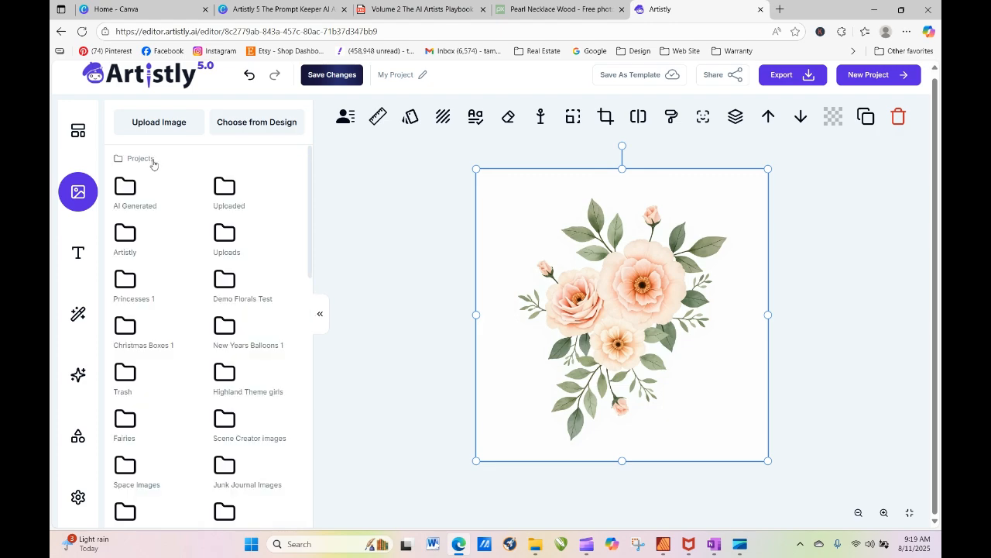
pyautogui.click(130, 288)
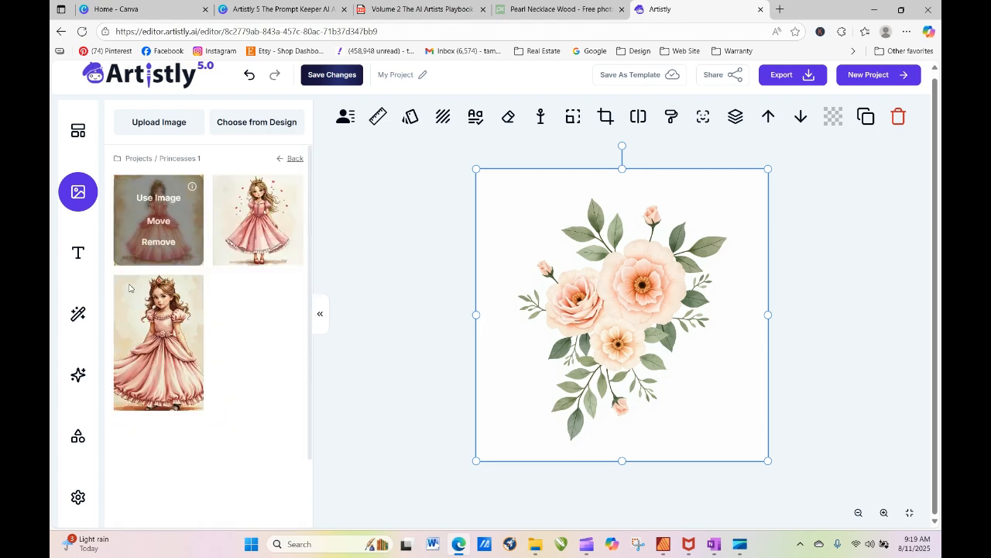
pyautogui.moveTo(236, 303)
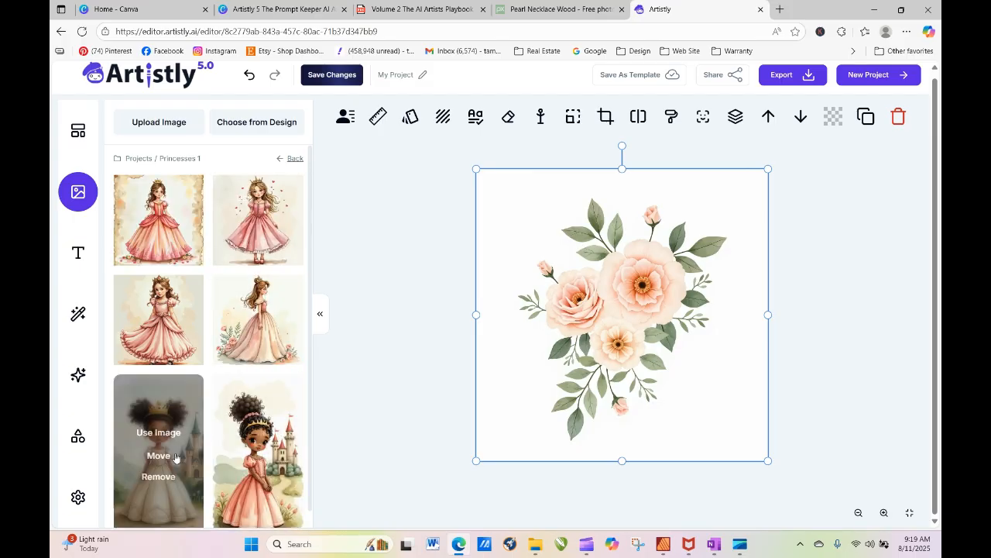
pyautogui.click(160, 424)
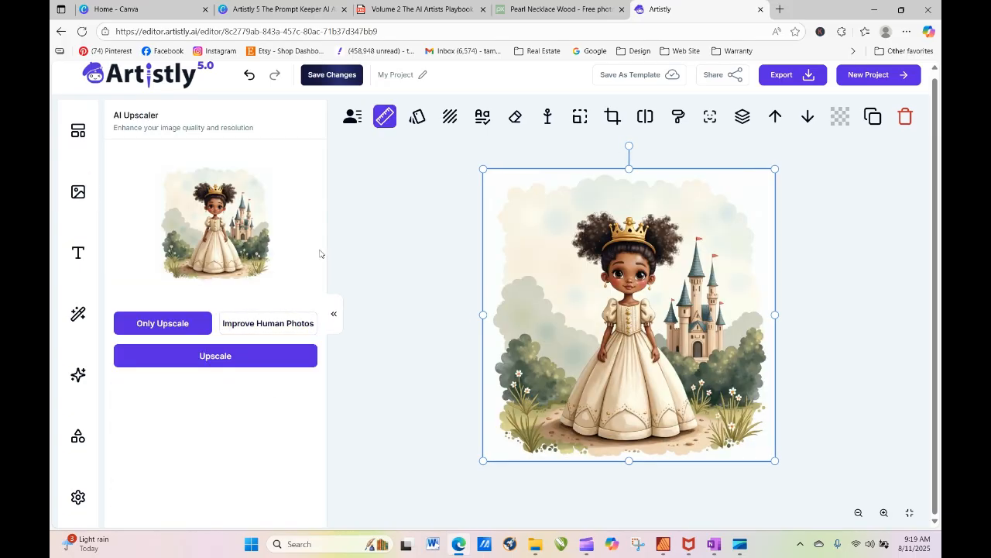
pyautogui.click(352, 116)
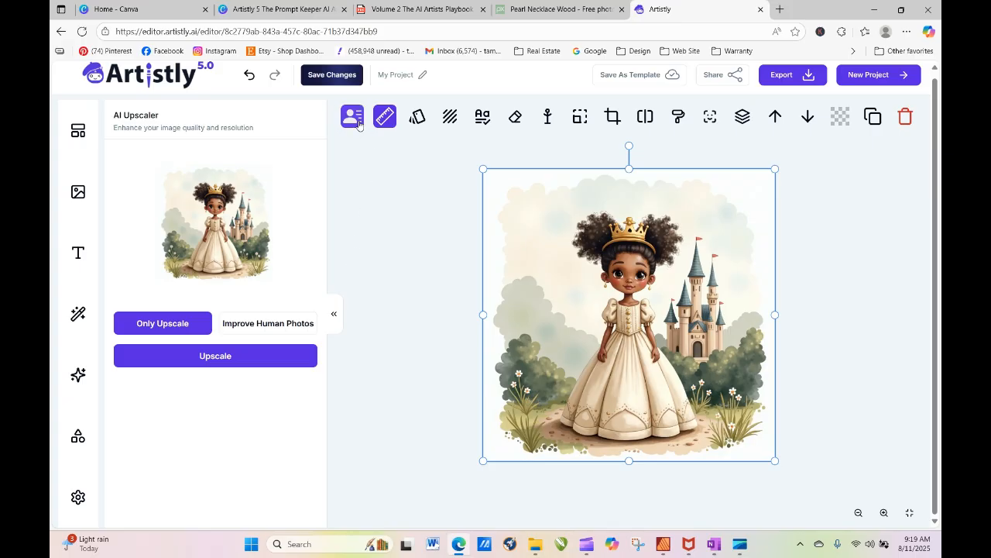
pyautogui.click(219, 406)
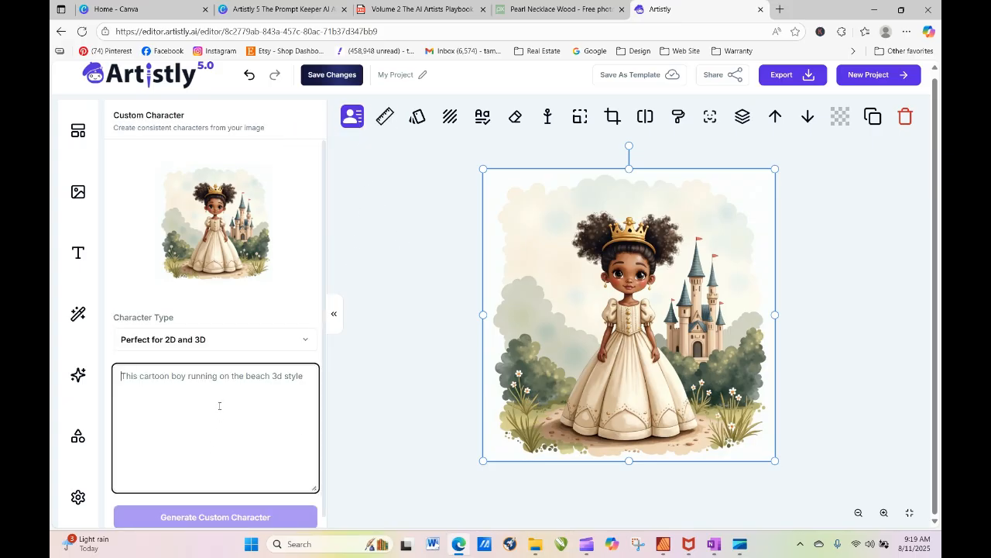
pyautogui.write('wavi')
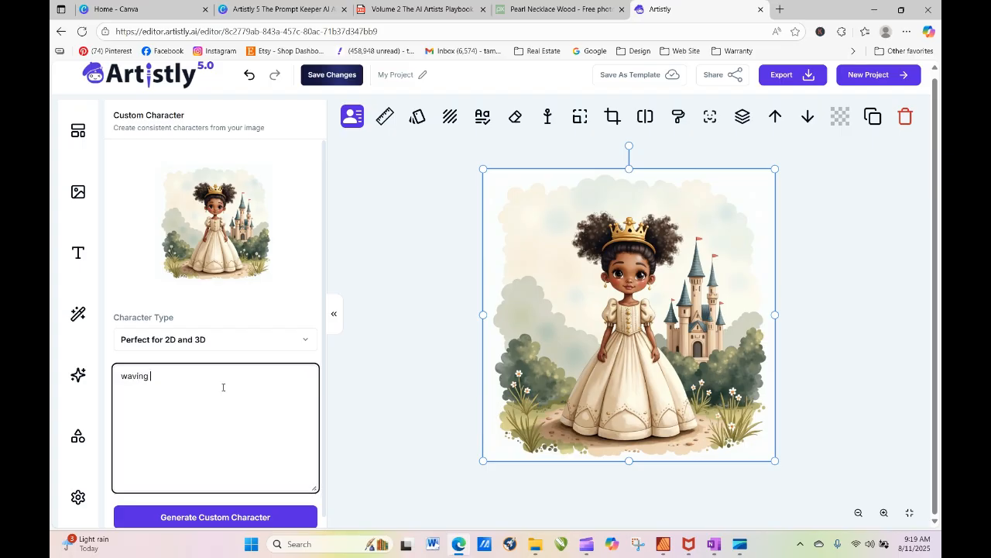
pyautogui.write('ng')
pyautogui.press('BackSpace')
pyautogui.press('BackSpace')
pyautogui.press('BackSpace')
pyautogui.press('BackSpace')
pyautogui.press('BackSpace')
pyautogui.press('BackSpace')
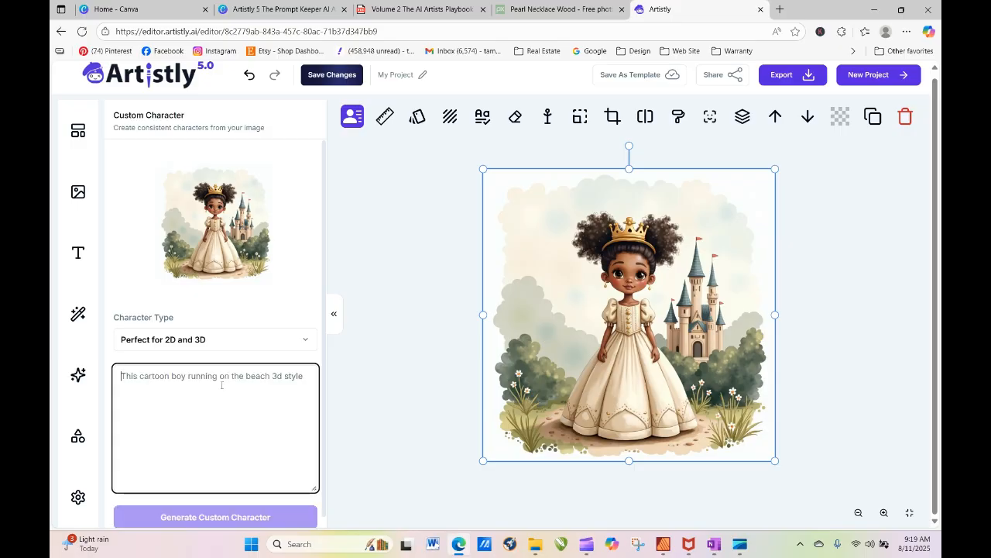
# Generate a custom character from the princess image with the prompt "The princess should be waving".
pyautogui.write('The princes')
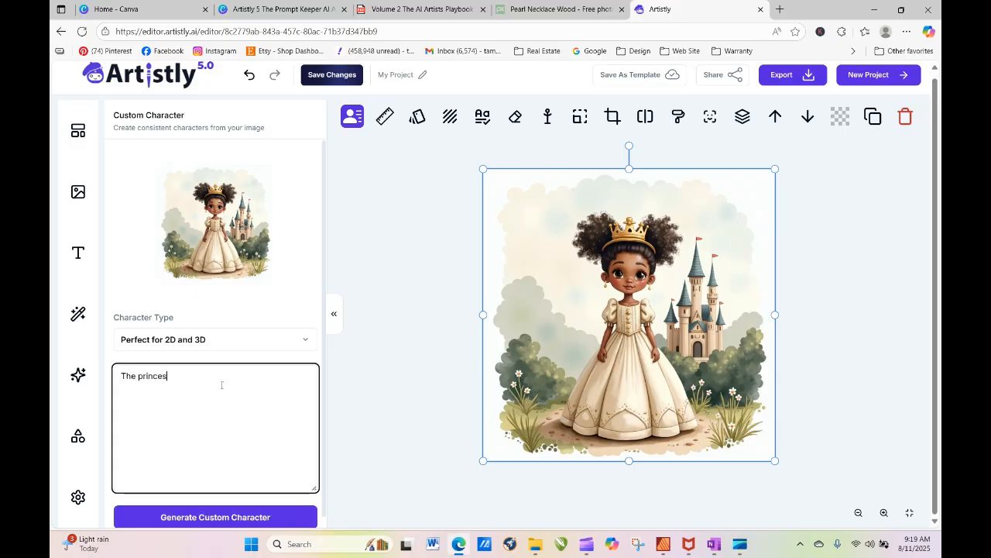
pyautogui.write('s should be waving')
pyautogui.click(267, 516)
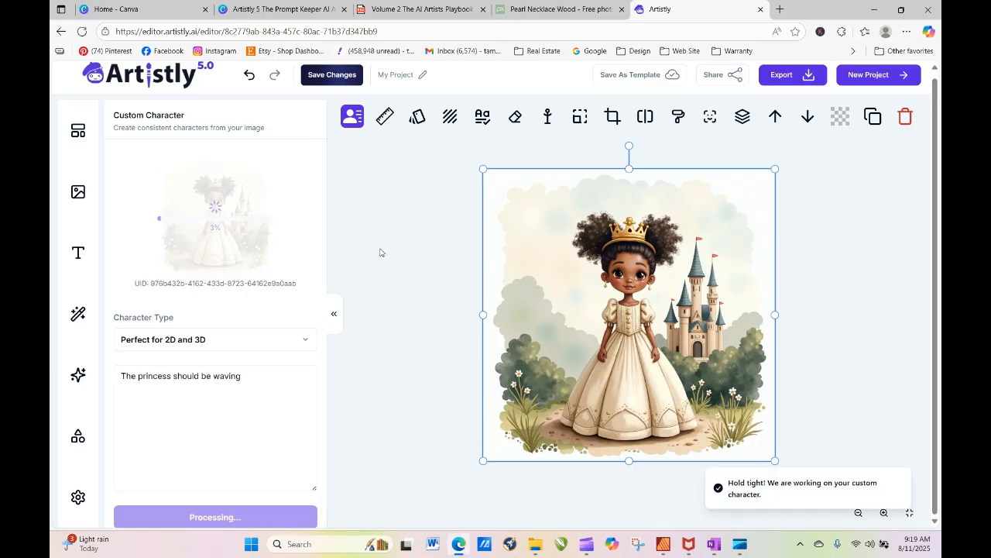
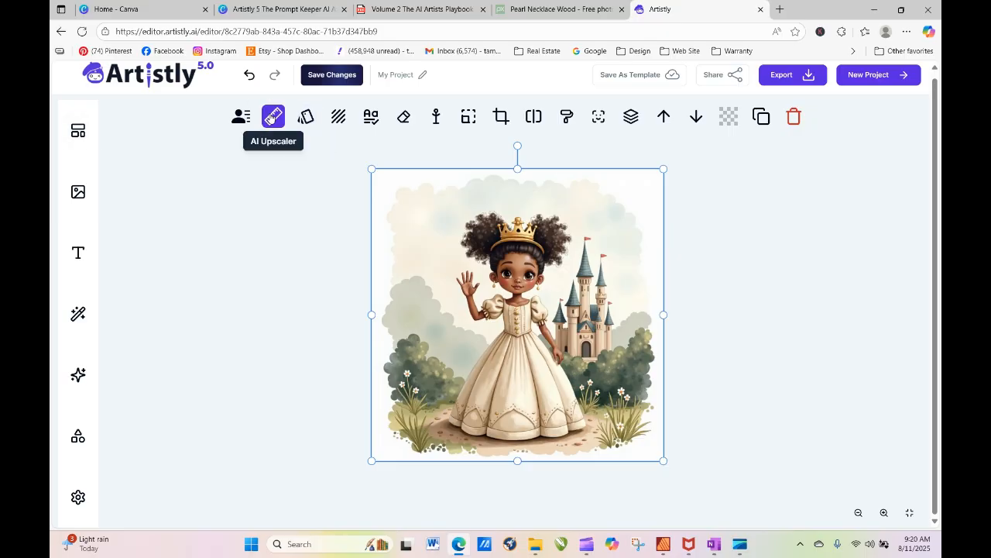
# Upscale the waving princess image with the Only Upscale option and export the project as PNG.
pyautogui.click(273, 117)
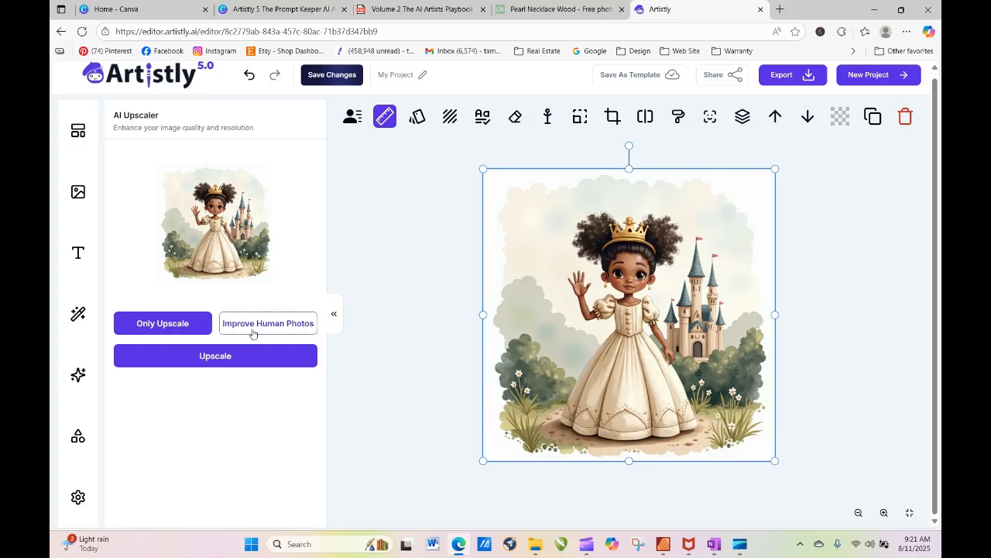
pyautogui.click(205, 353)
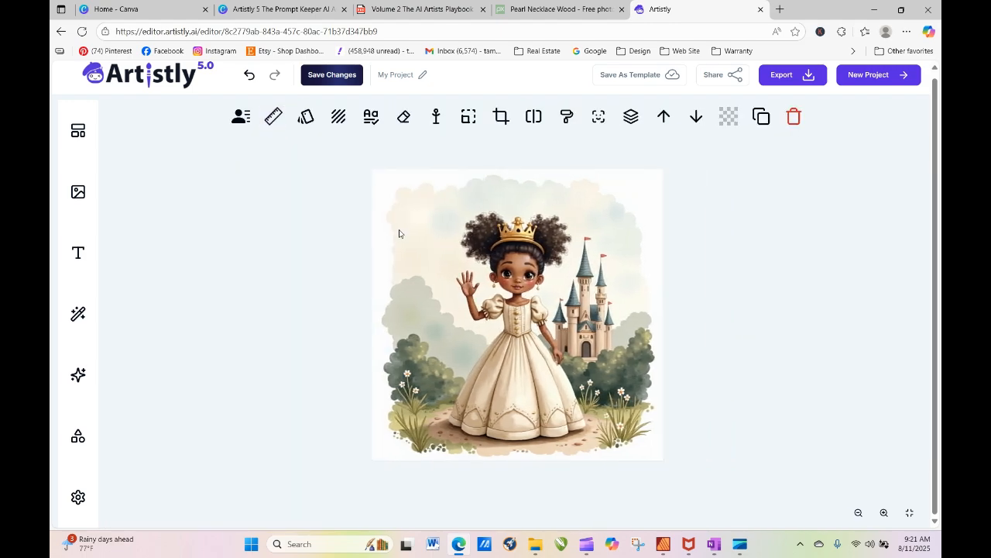
pyautogui.click(798, 76)
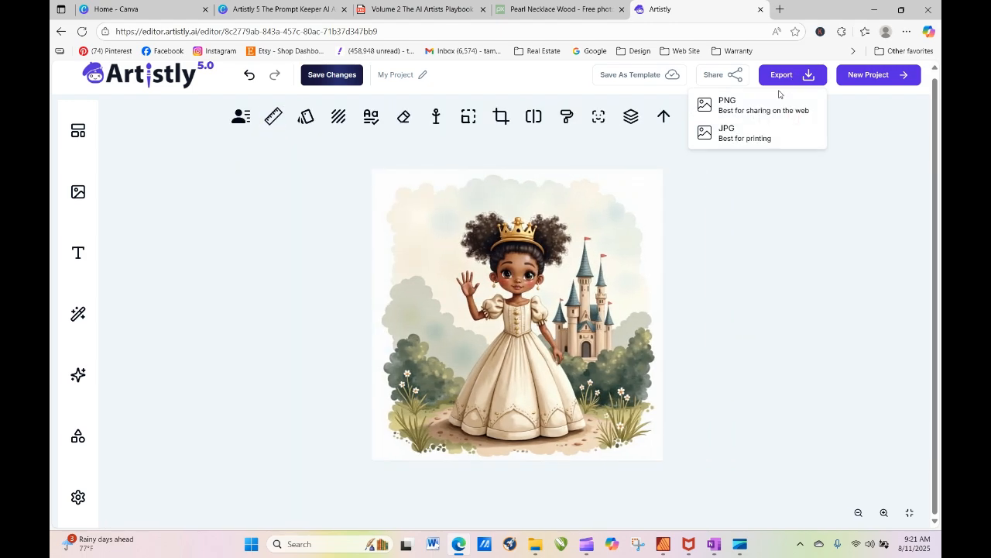
pyautogui.click(755, 106)
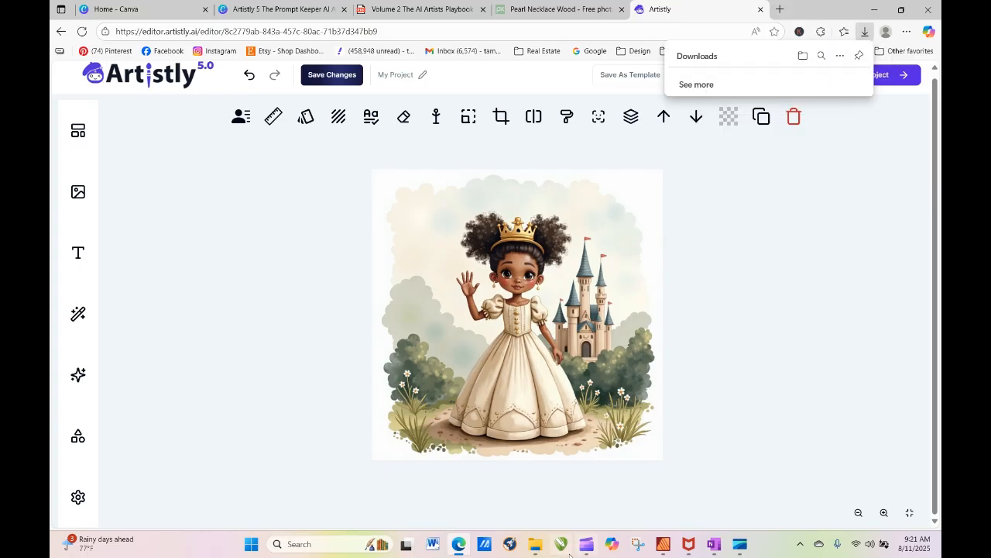
# Switch to File Explorer, refresh the Downloads folder and examine the file info of the exported waving princess image.
pyautogui.click(536, 544)
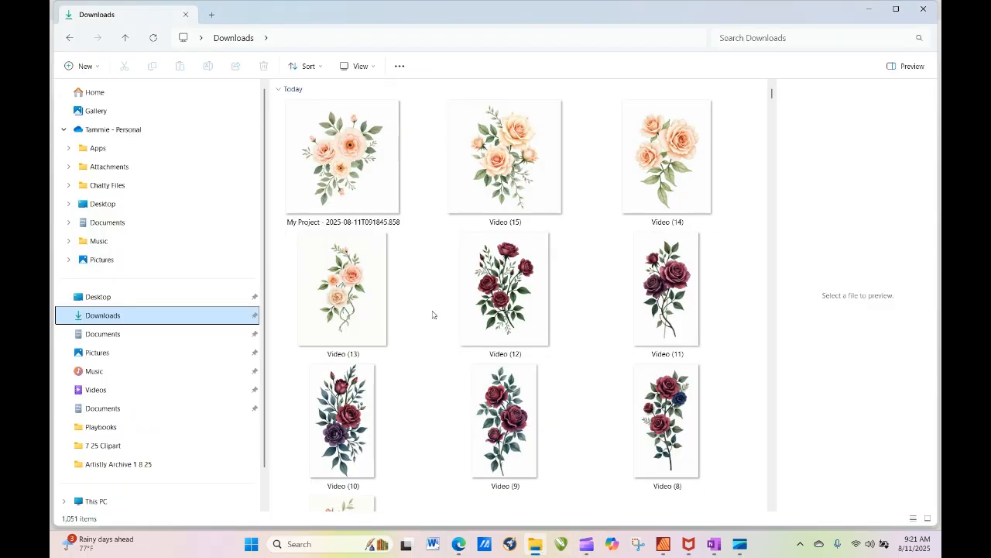
pyautogui.click(153, 37)
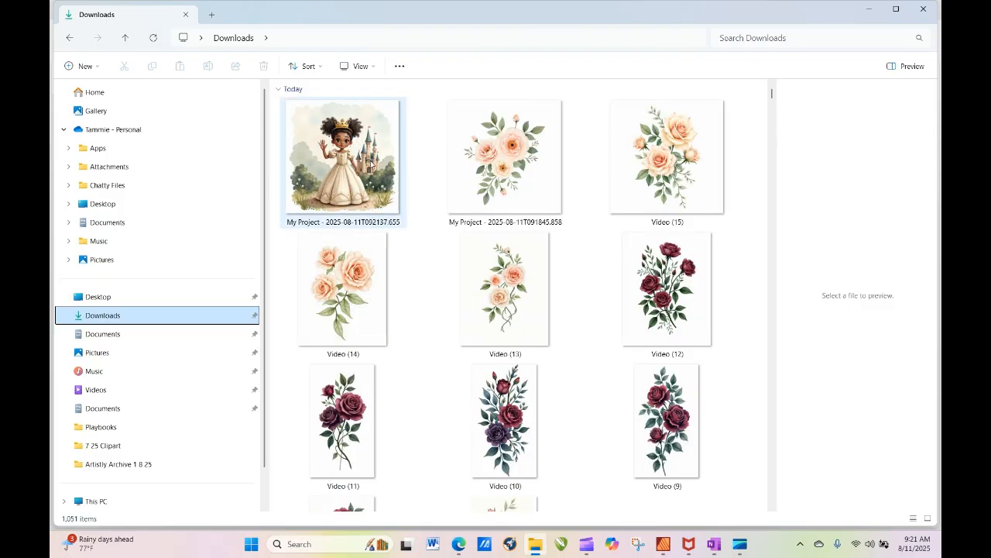
pyautogui.click(370, 164)
pyautogui.doubleClick(369, 161)
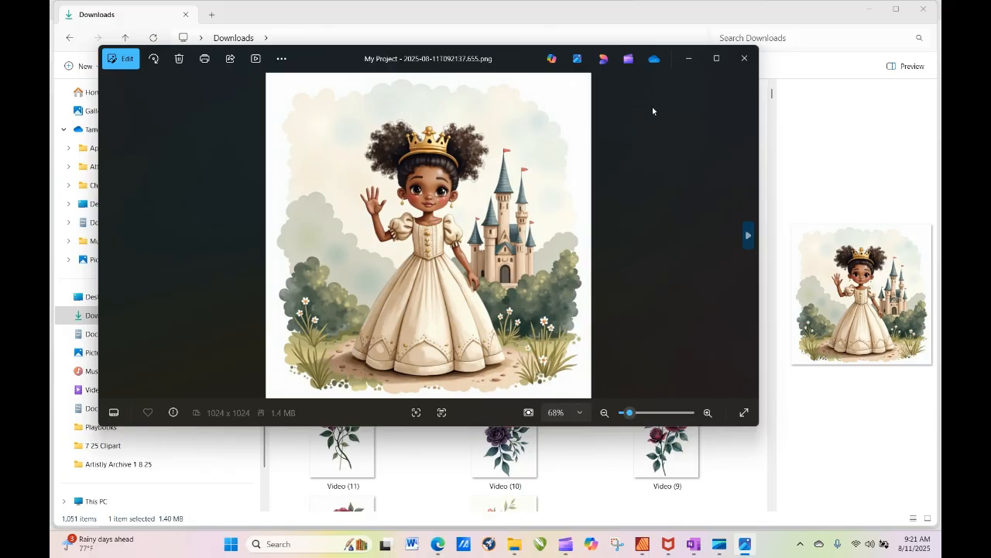
pyautogui.rightClick(653, 111)
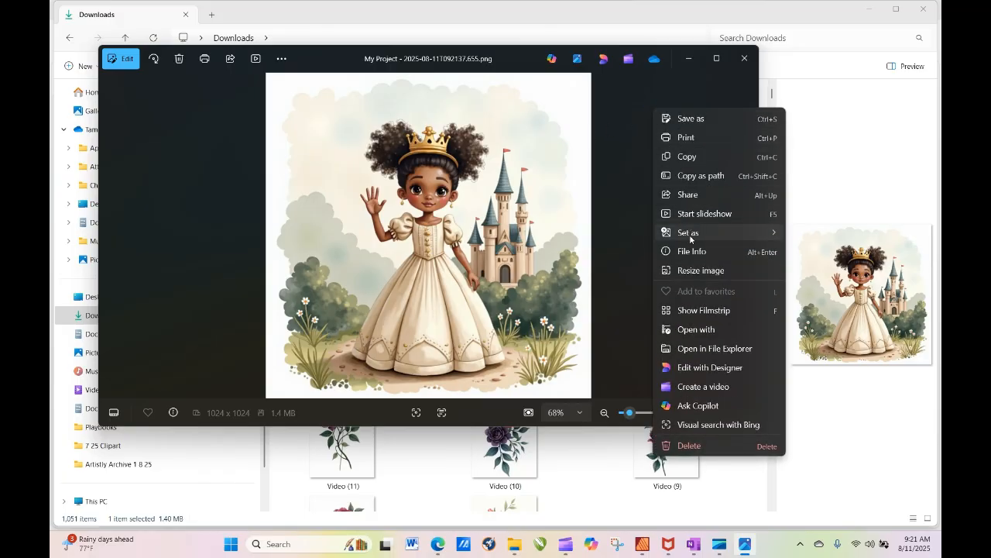
pyautogui.click(692, 251)
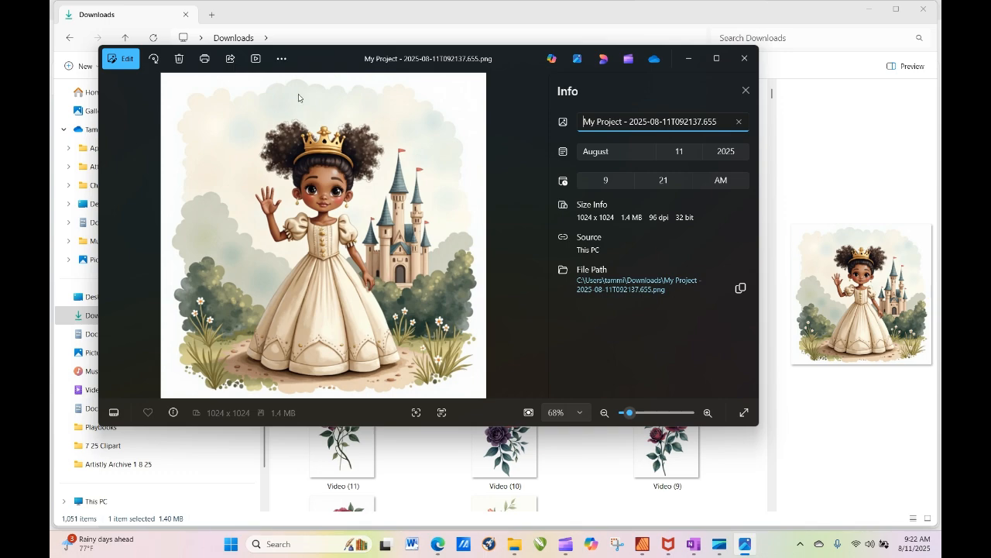
pyautogui.click(745, 58)
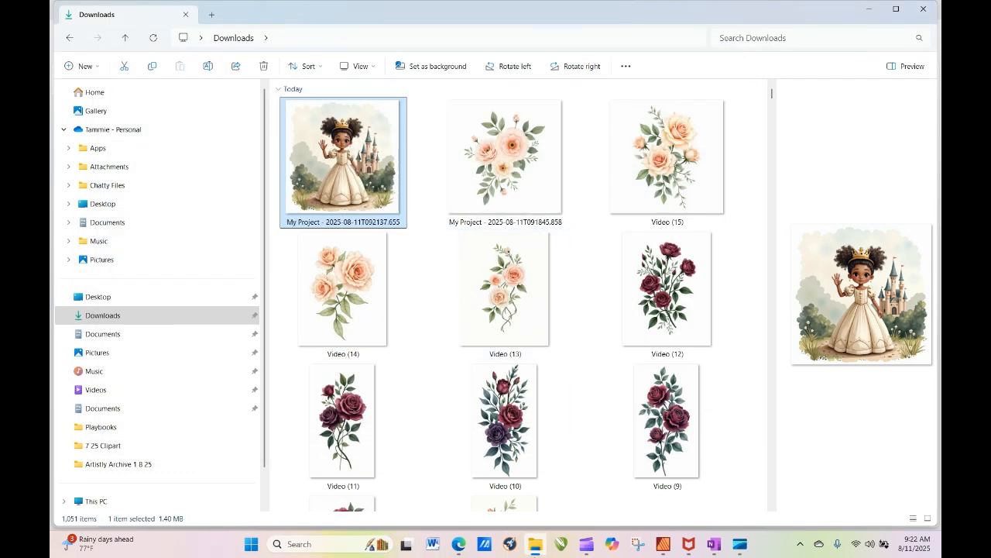
# Switch back to Artistly and enter the AI Stylizer prompt "a royal horse standing in front of a castle" for the princess.
pyautogui.click(459, 544)
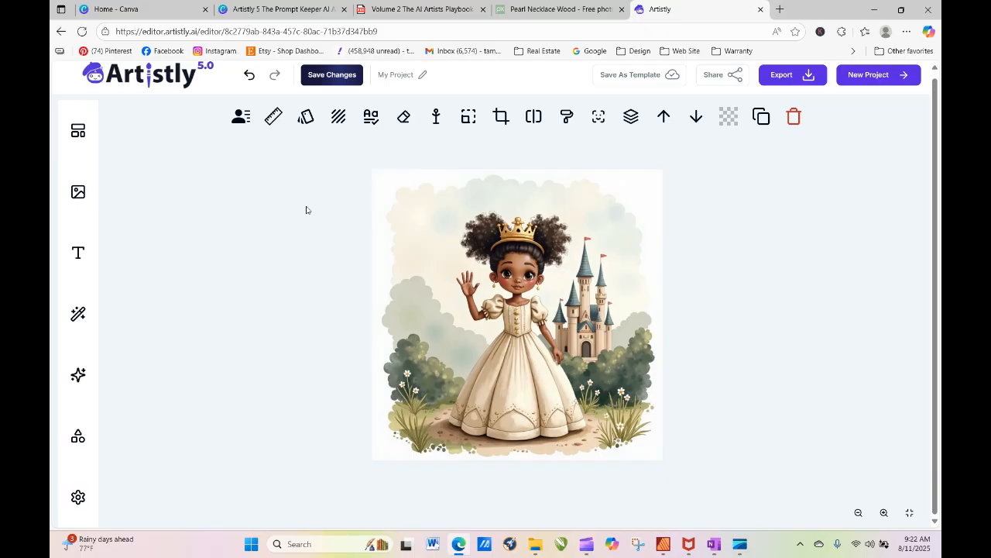
pyautogui.click(306, 120)
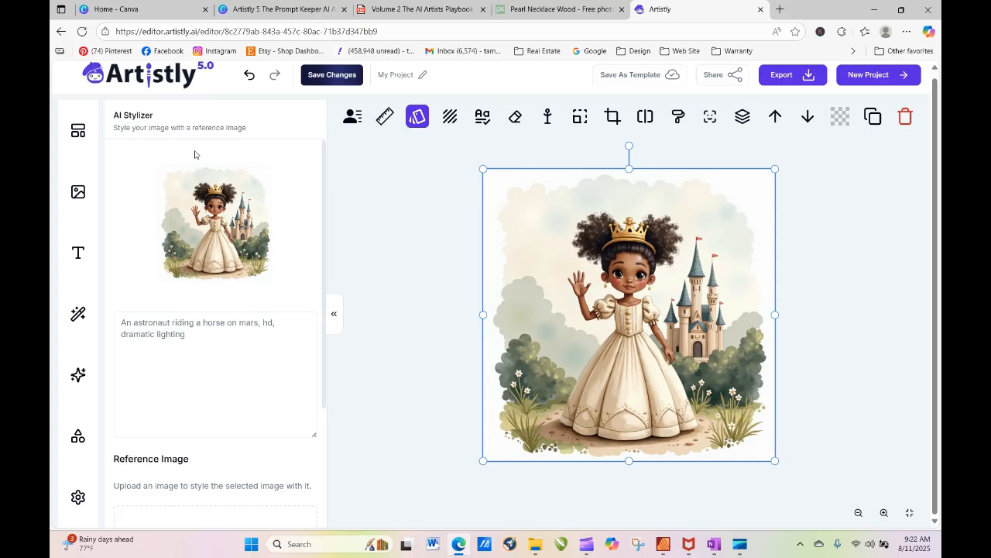
pyautogui.click(220, 342)
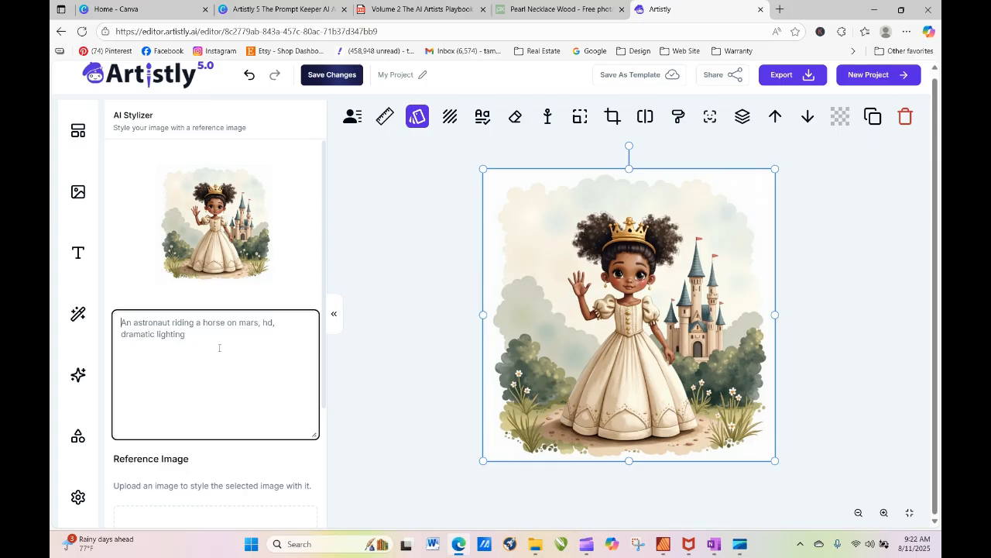
pyautogui.write('a')
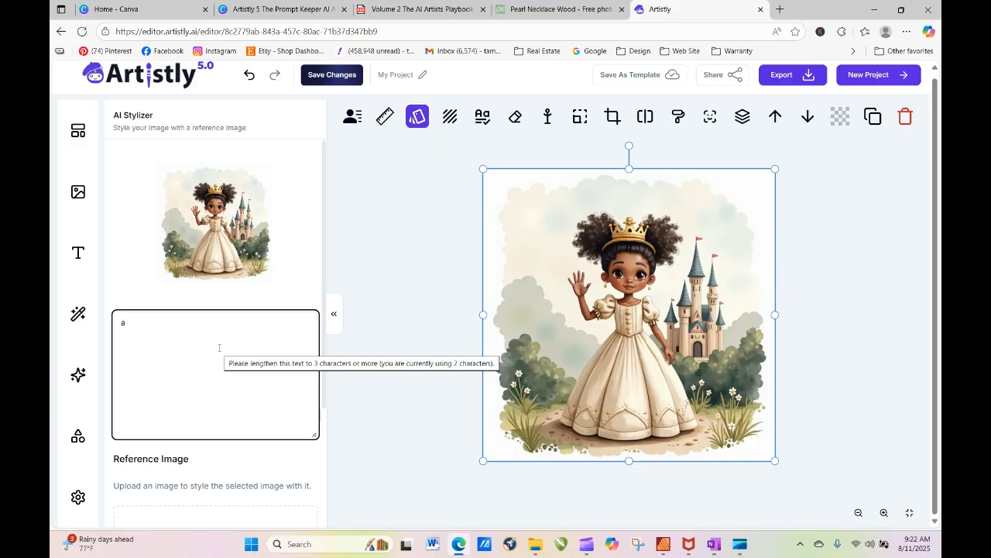
pyautogui.write(' roayl')
pyautogui.press('BackSpace')
pyautogui.press('BackSpace')
pyautogui.press('BackSpace')
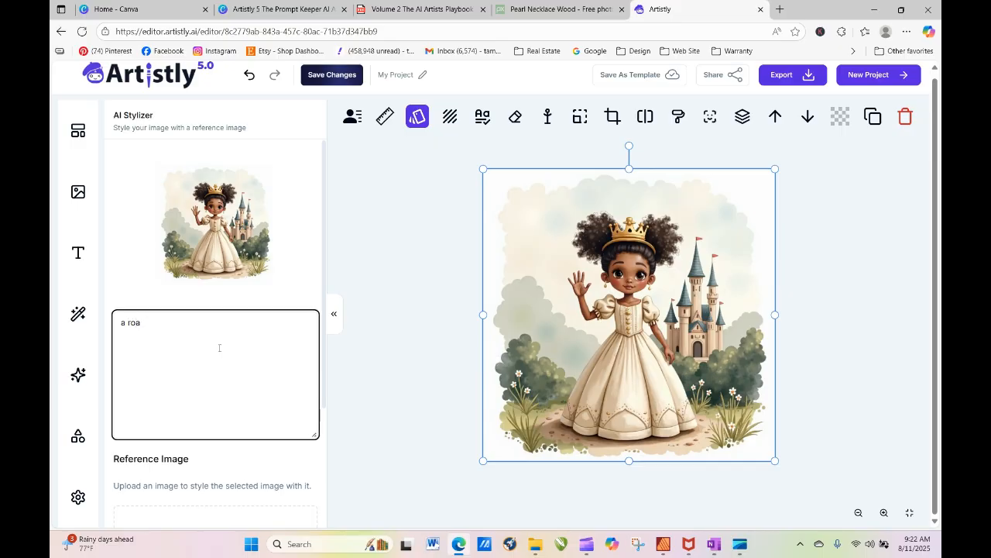
pyautogui.write('yal horse standing in front of a castle')
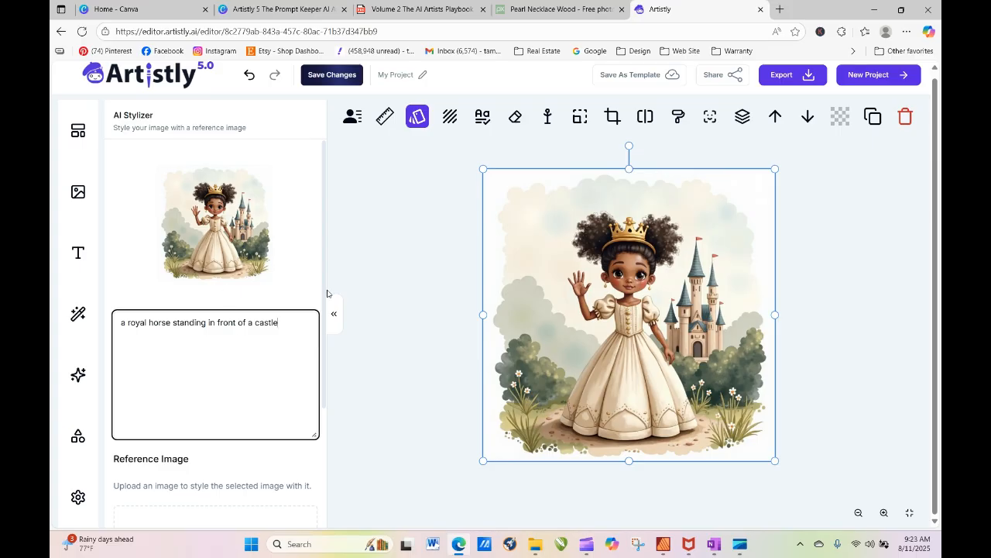
# Upload the peach floral image My Project - 2025-08-11T091845.858 from Downloads as the style reference image.
pyautogui.moveTo(324, 292); pyautogui.dragTo(316, 378)
pyautogui.scroll(-1, 315, 378)
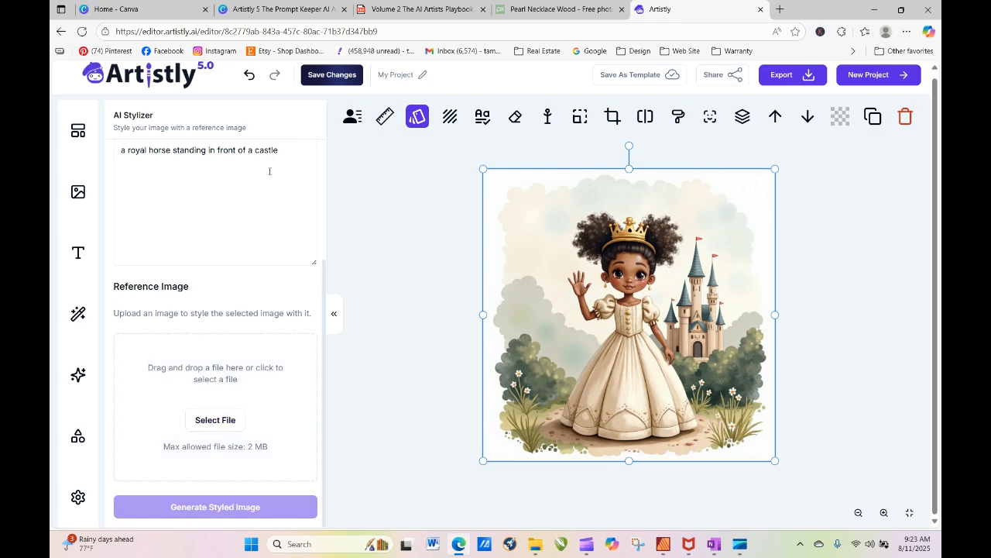
pyautogui.moveTo(299, 147); pyautogui.dragTo(106, 157)
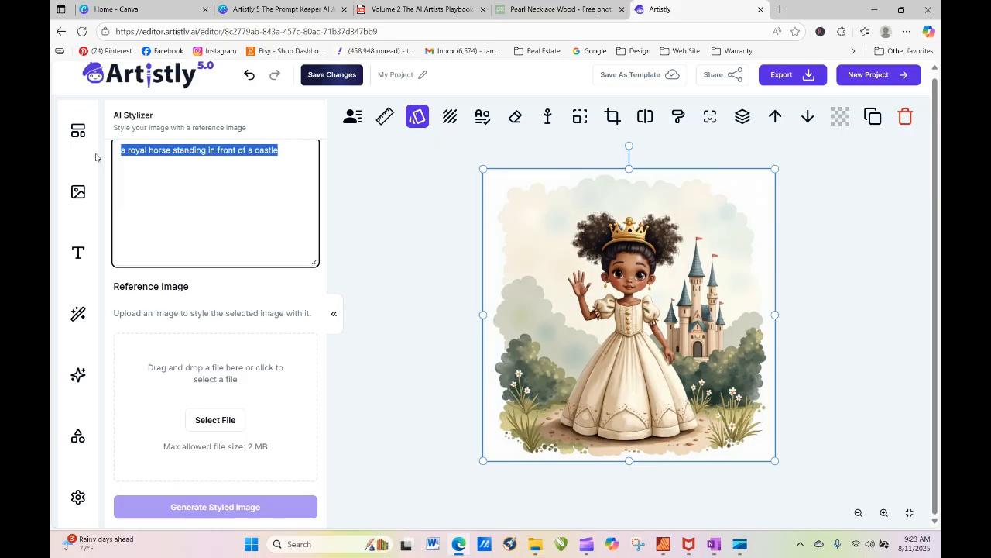
pyautogui.click(295, 292)
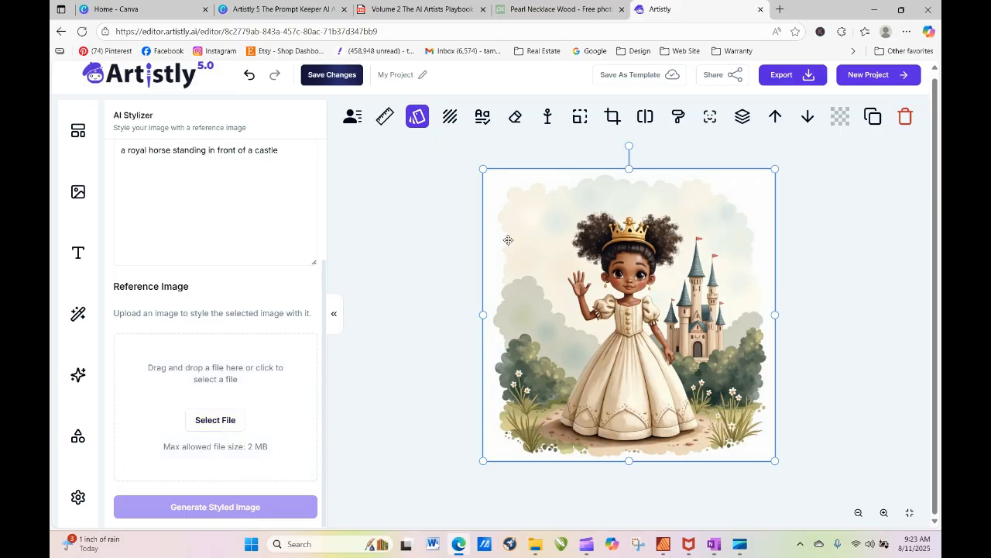
pyautogui.click(225, 419)
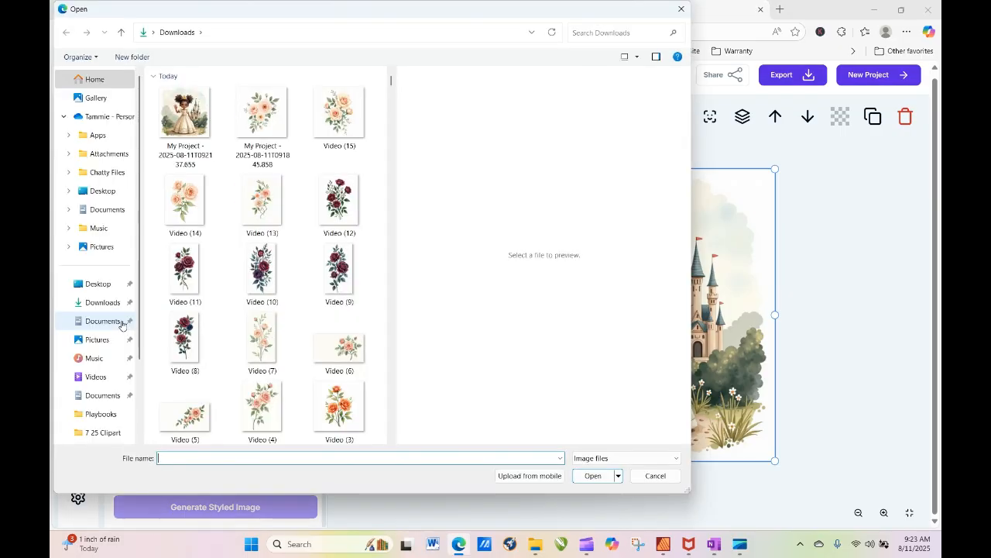
pyautogui.scroll(-3, 263, 117)
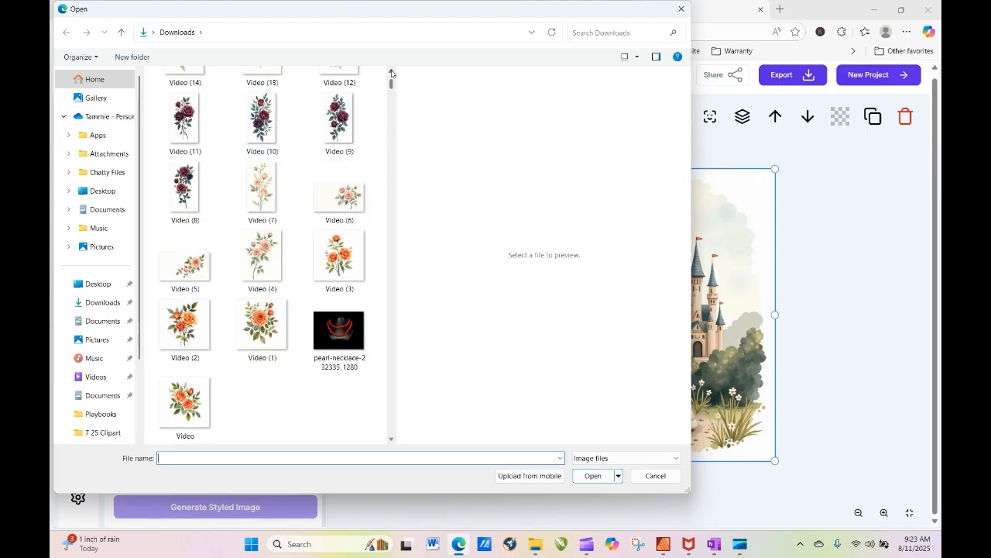
pyautogui.scroll(3, 391, 74)
pyautogui.click(269, 99)
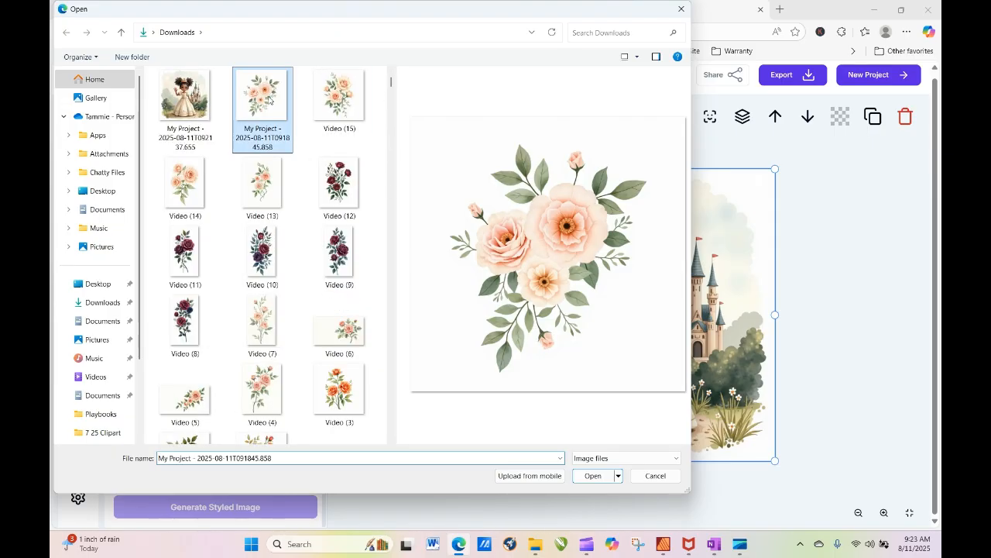
pyautogui.click(593, 476)
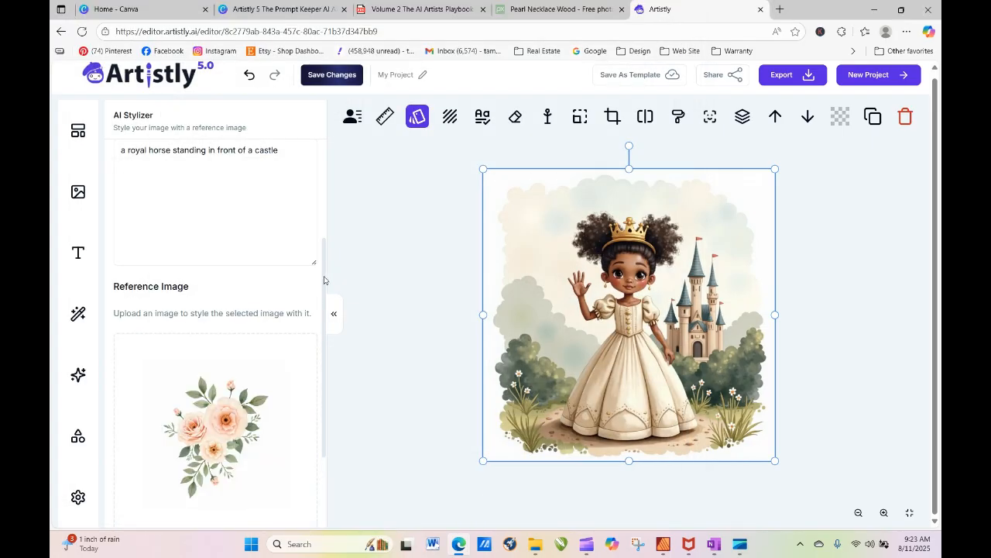
# Generate the styled image from the princess and floral reference and add the result to the canvas.
pyautogui.scroll(-3, 324, 281)
pyautogui.click(245, 506)
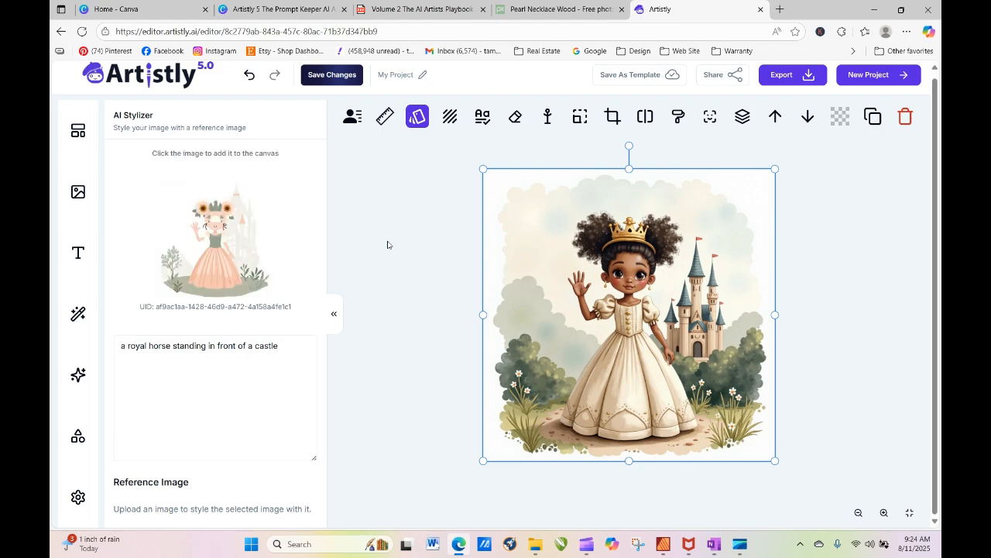
pyautogui.click(218, 244)
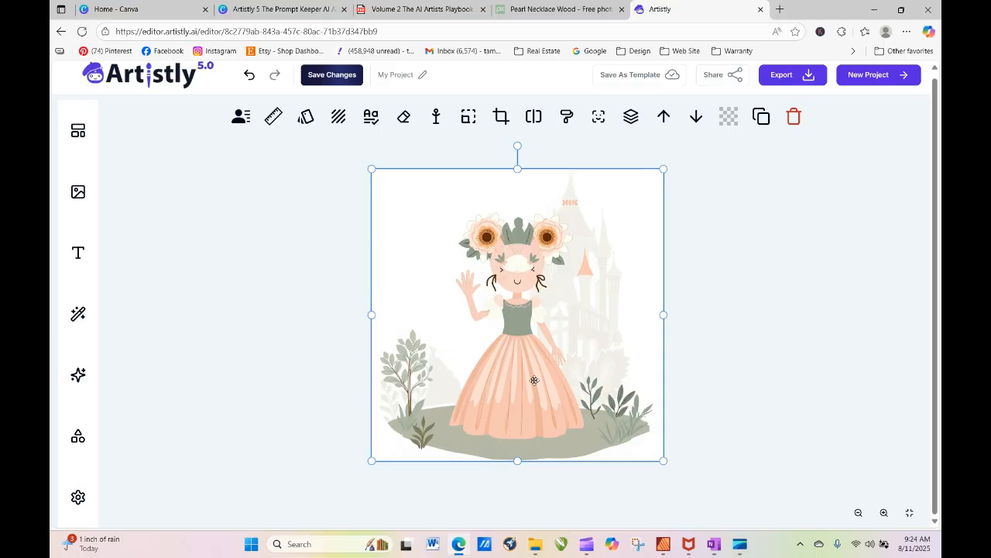
# Add the seated baby girl with the polka-dot bow from the Highland Theme girls folder to the canvas.
pyautogui.click(78, 191)
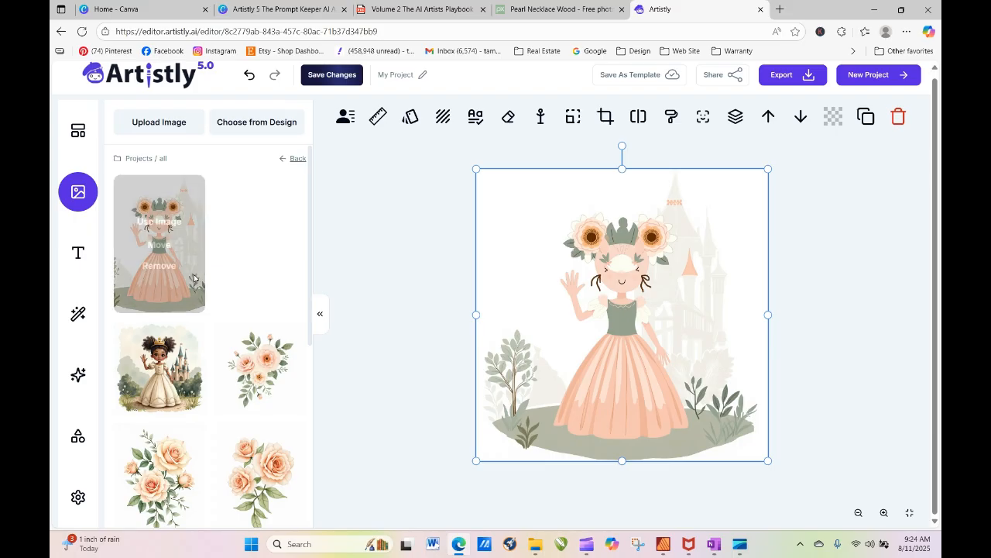
pyautogui.moveTo(239, 189)
pyautogui.click(148, 161)
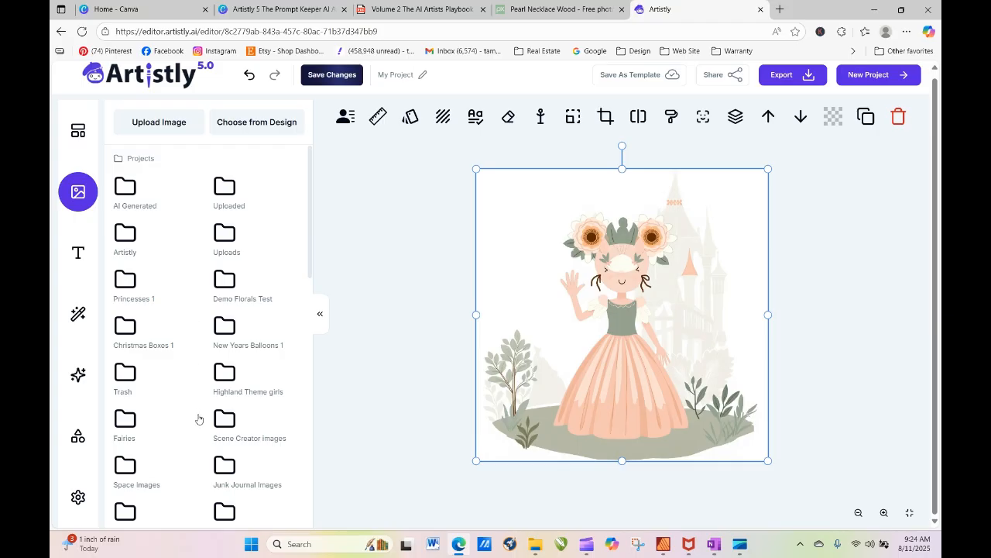
pyautogui.click(223, 379)
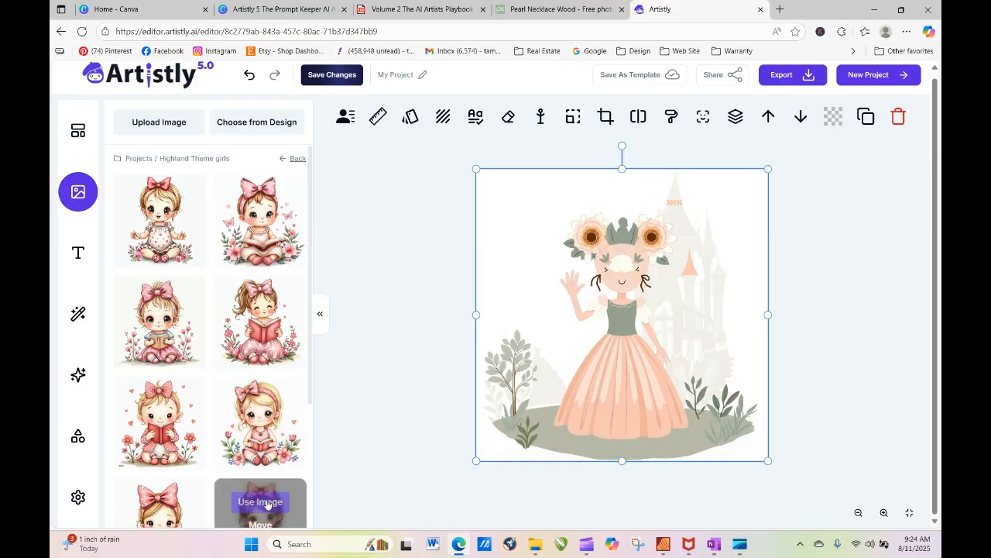
pyautogui.click(266, 504)
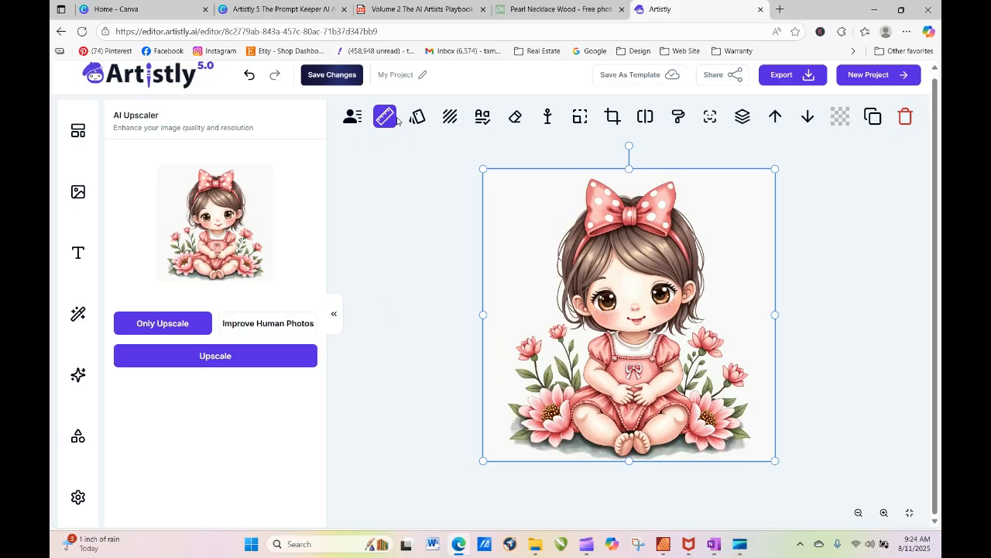
# Upload the seated blonde girl with the flower crown from Downloads as the AI Stylizer reference image for the polka-dot bow baby.
pyautogui.click(422, 119)
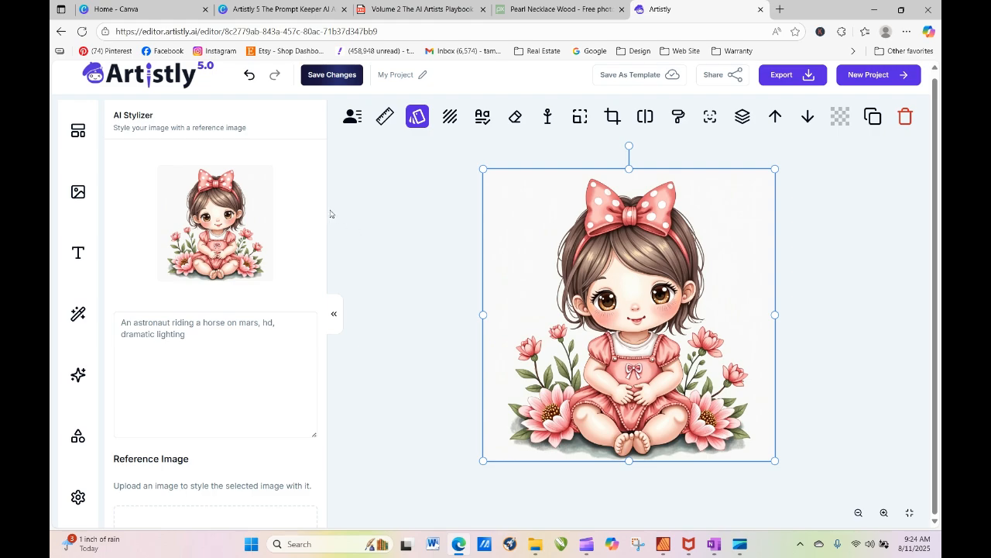
pyautogui.moveTo(327, 210); pyautogui.dragTo(326, 390)
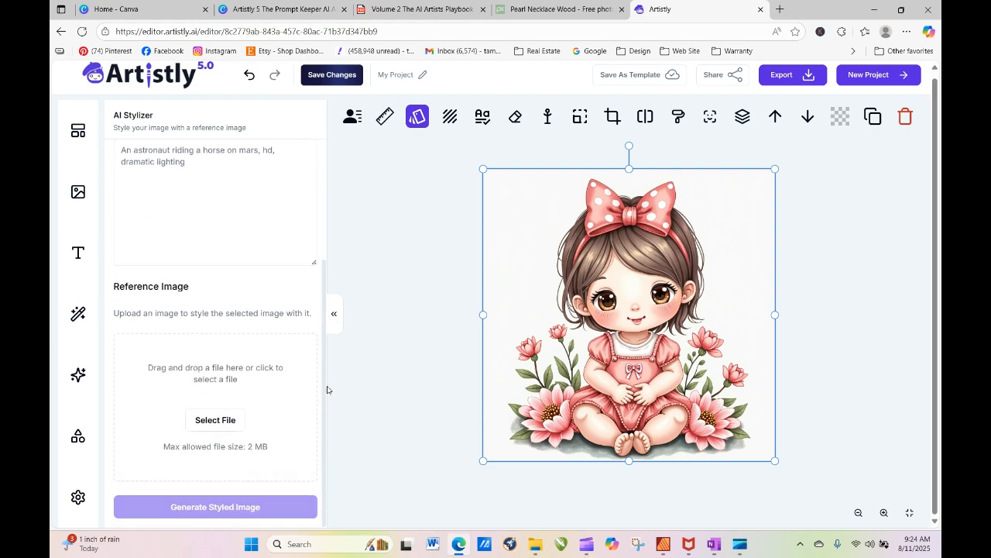
pyautogui.click(215, 420)
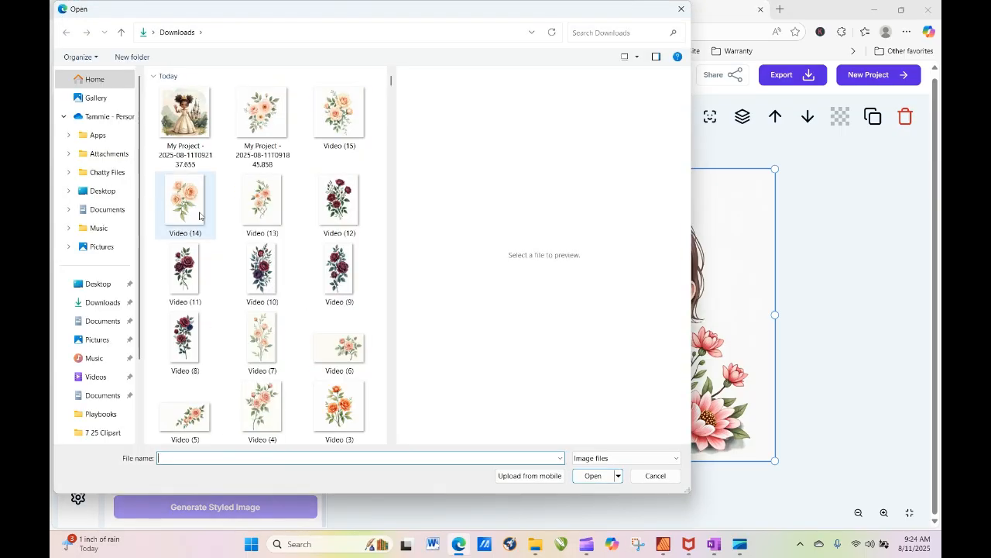
pyautogui.click(681, 9)
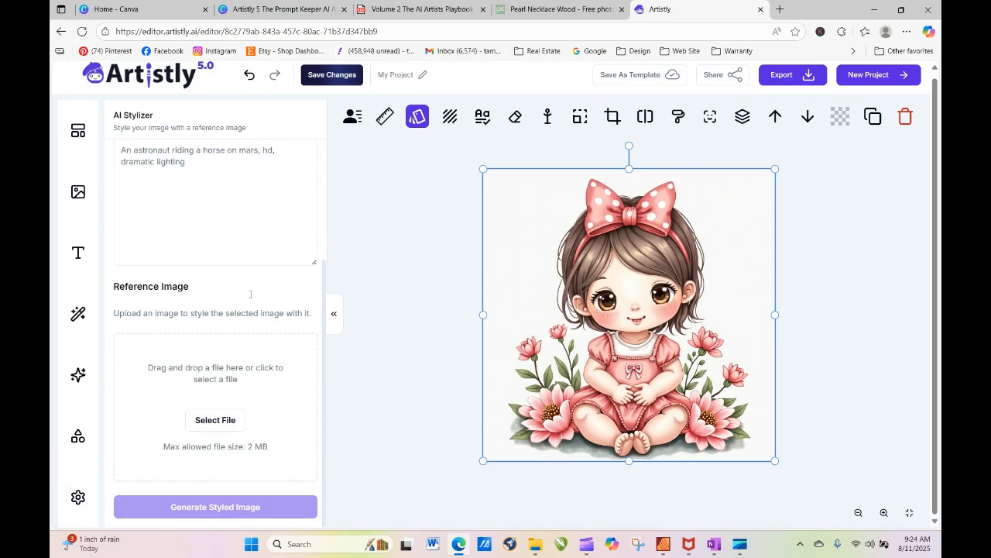
pyautogui.click(218, 379)
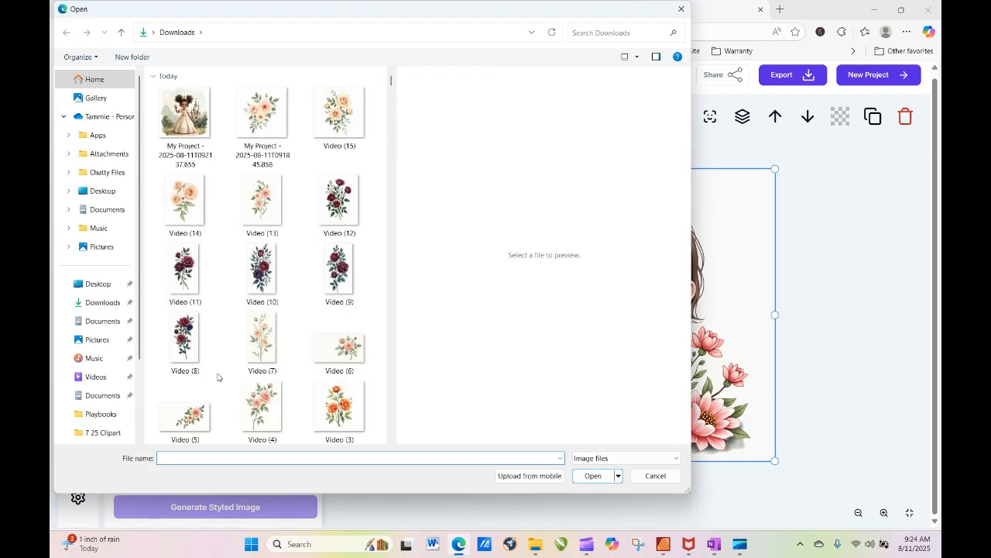
pyautogui.moveTo(392, 80); pyautogui.dragTo(389, 101)
pyautogui.click(188, 238)
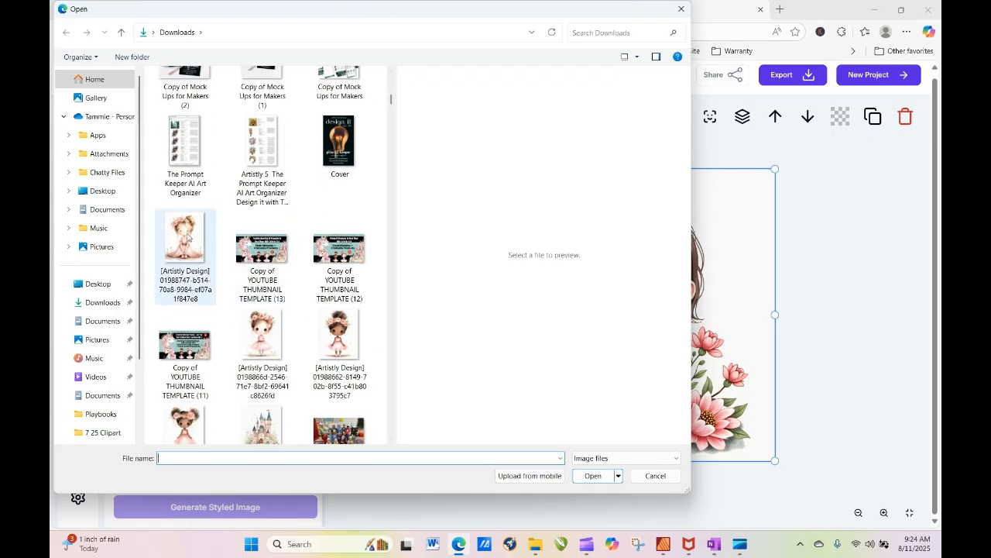
pyautogui.click(594, 476)
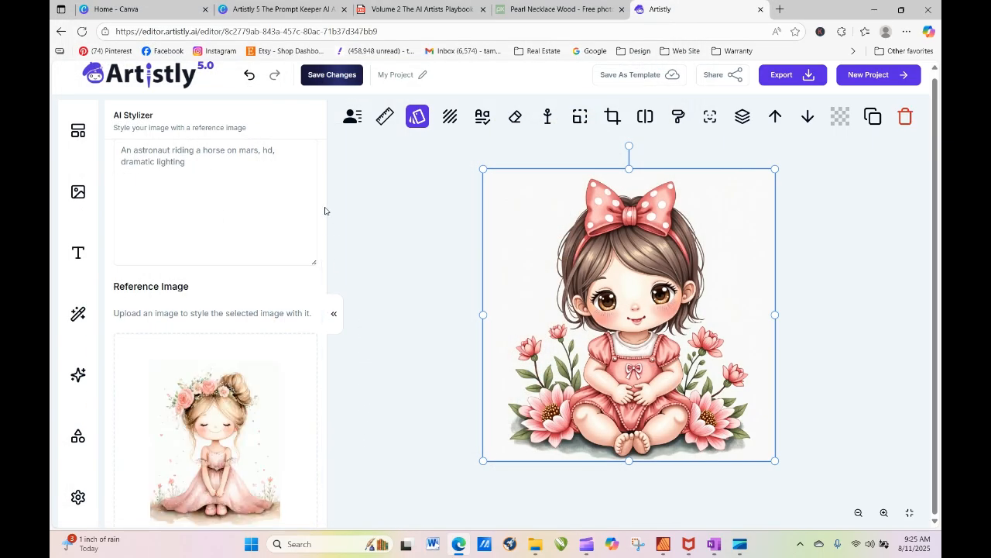
# Generate the styled image from the bow baby and the flower-crown reference and add the result to the canvas.
pyautogui.scroll(-3, 325, 254)
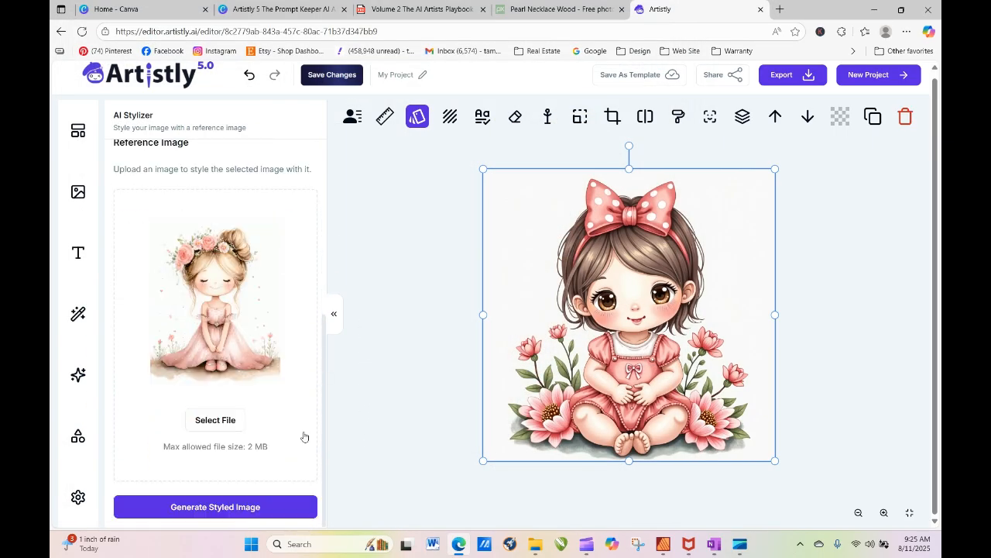
pyautogui.click(257, 508)
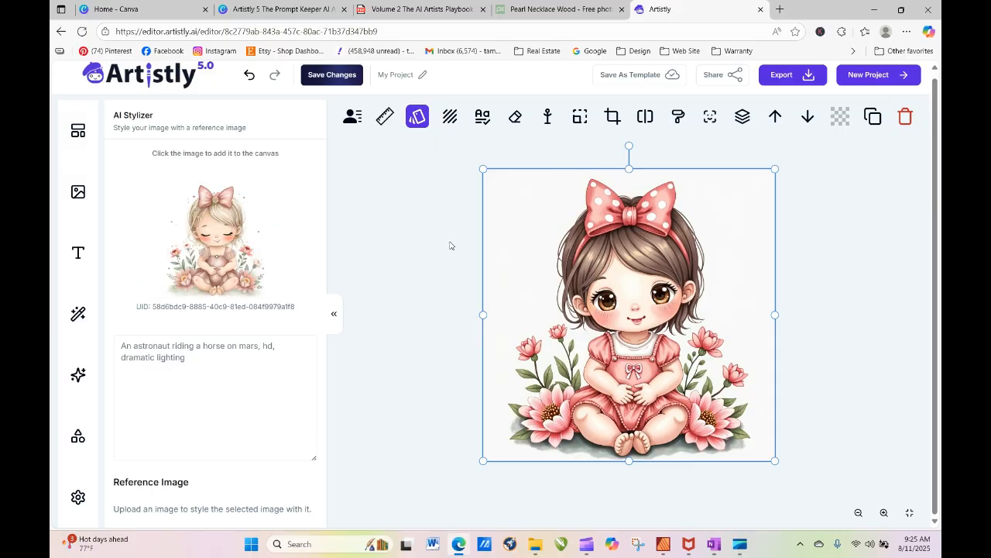
pyautogui.click(249, 233)
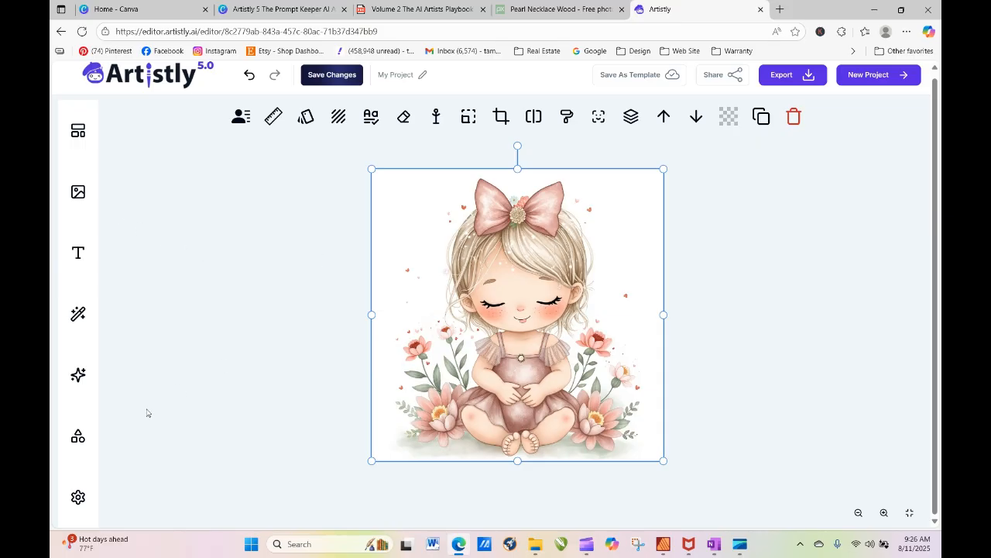
# Review the saved project images in the image library to check for the newly styled baby picture.
pyautogui.click(78, 372)
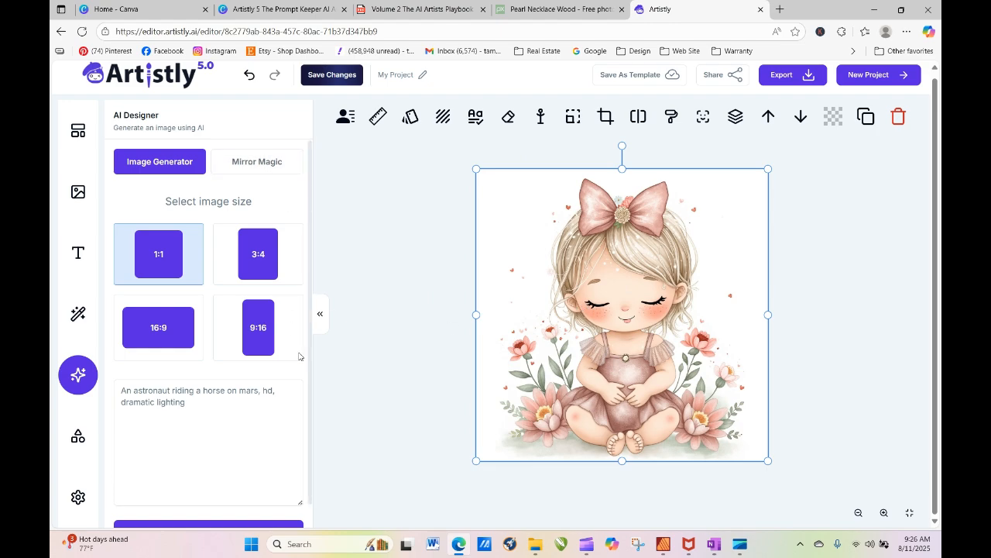
pyautogui.click(78, 191)
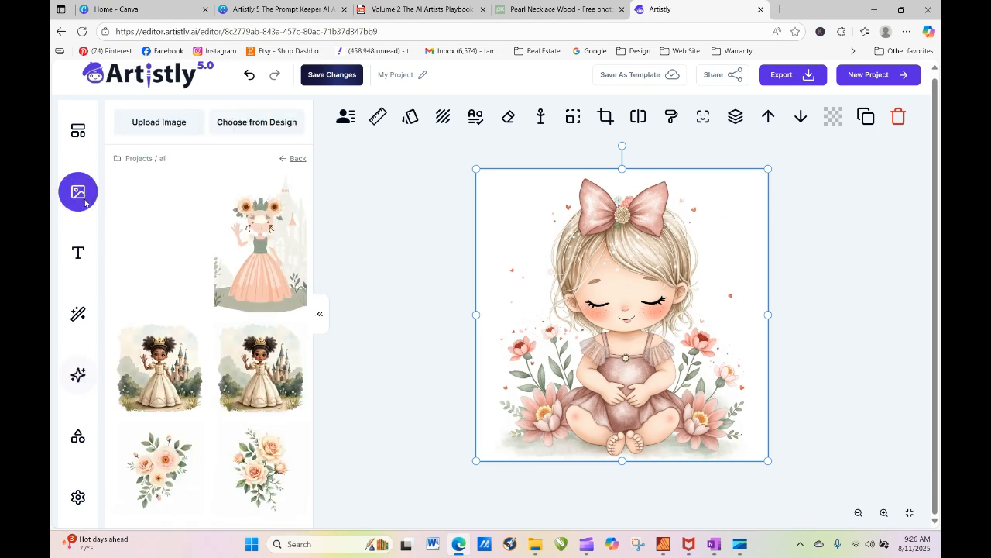
pyautogui.moveTo(279, 235)
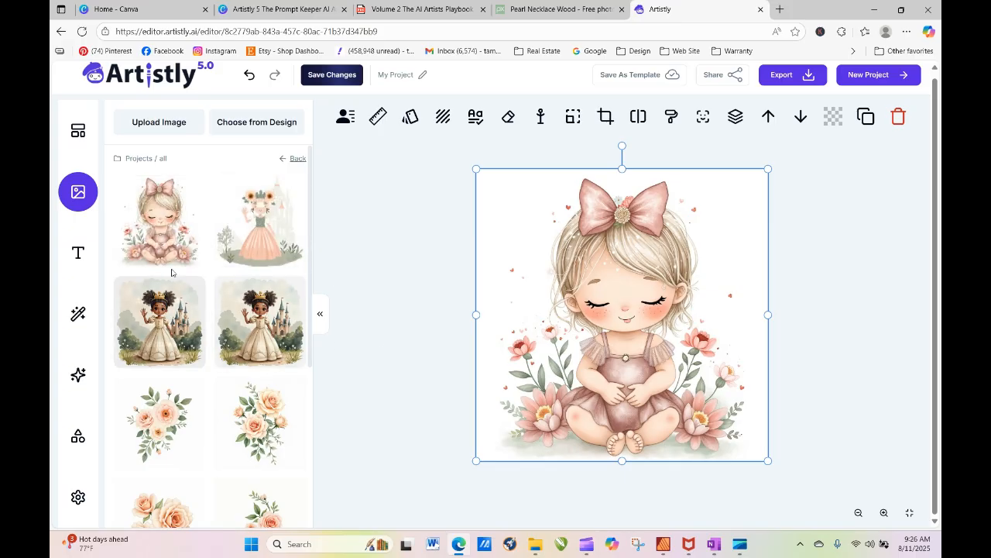
pyautogui.moveTo(118, 200)
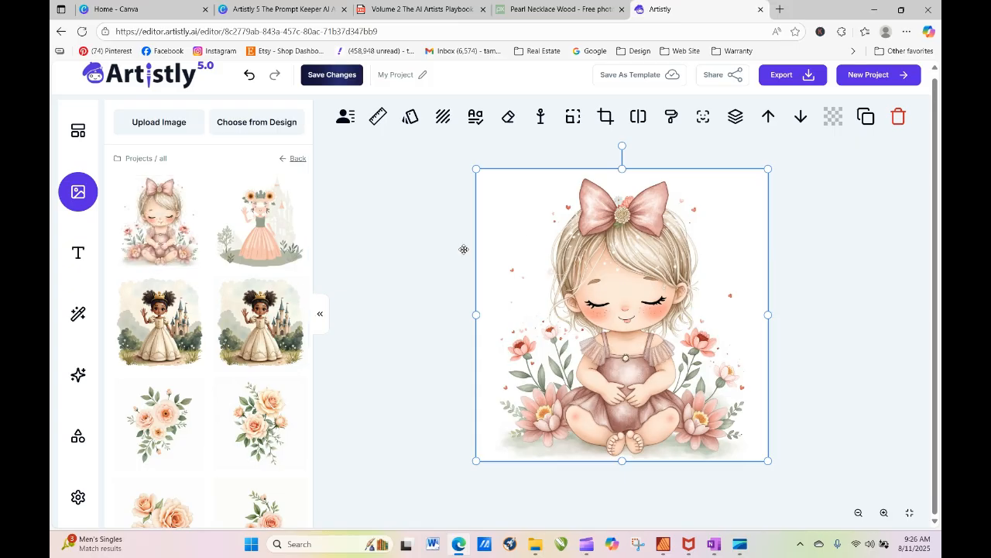
pyautogui.moveTo(192, 215)
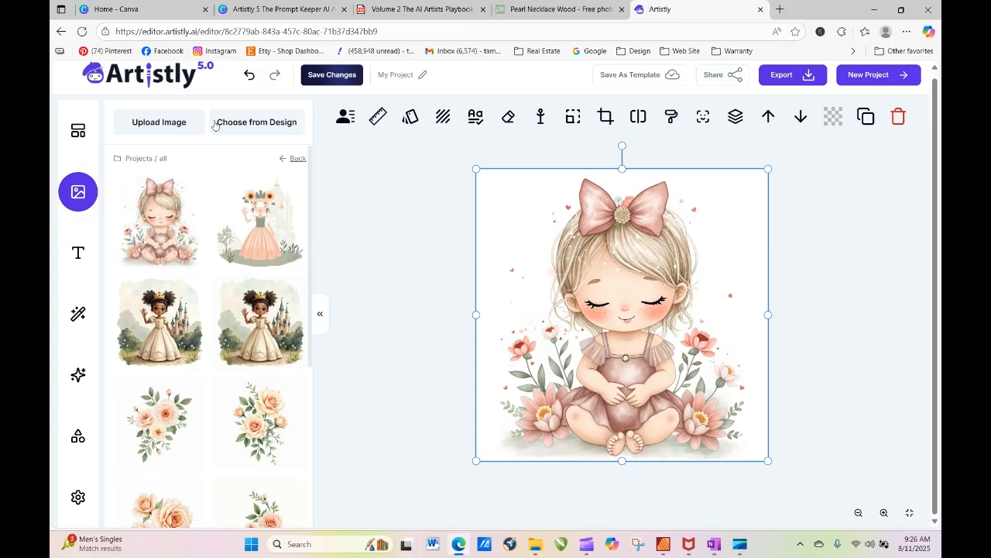
pyautogui.moveTo(228, 245)
# Add the ponytailed girl reading a red book from the Highland Theme girls folder to the canvas.
pyautogui.click(410, 117)
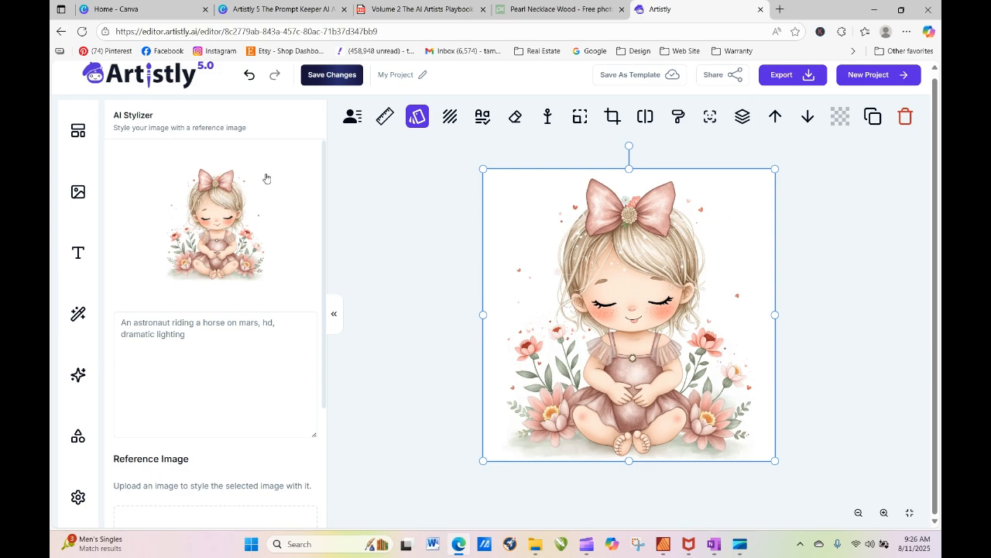
pyautogui.click(78, 193)
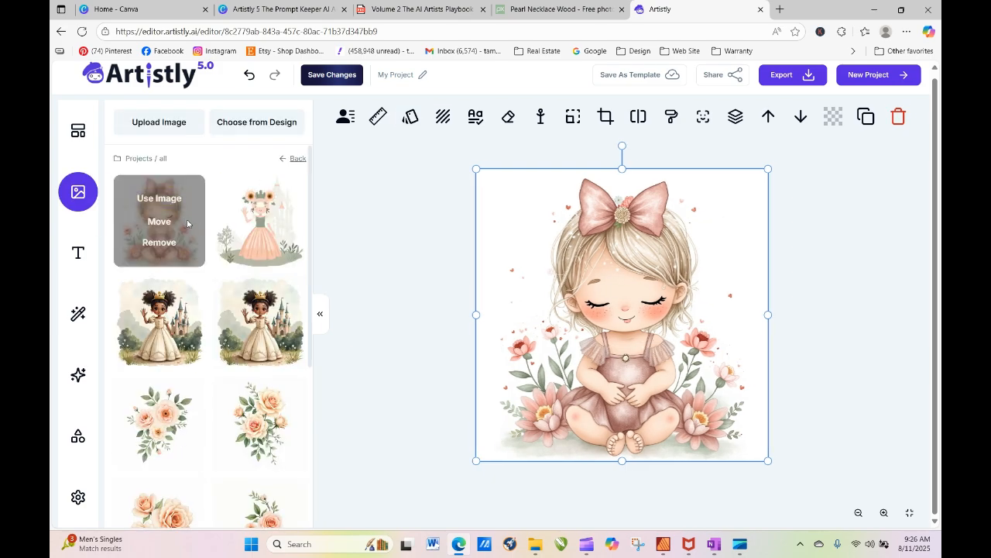
pyautogui.moveTo(263, 182)
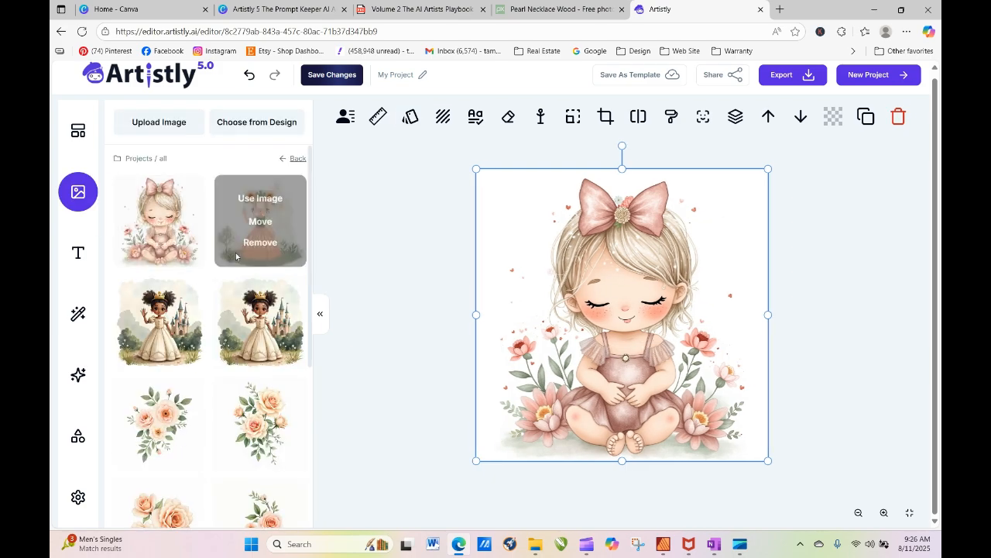
pyautogui.click(149, 159)
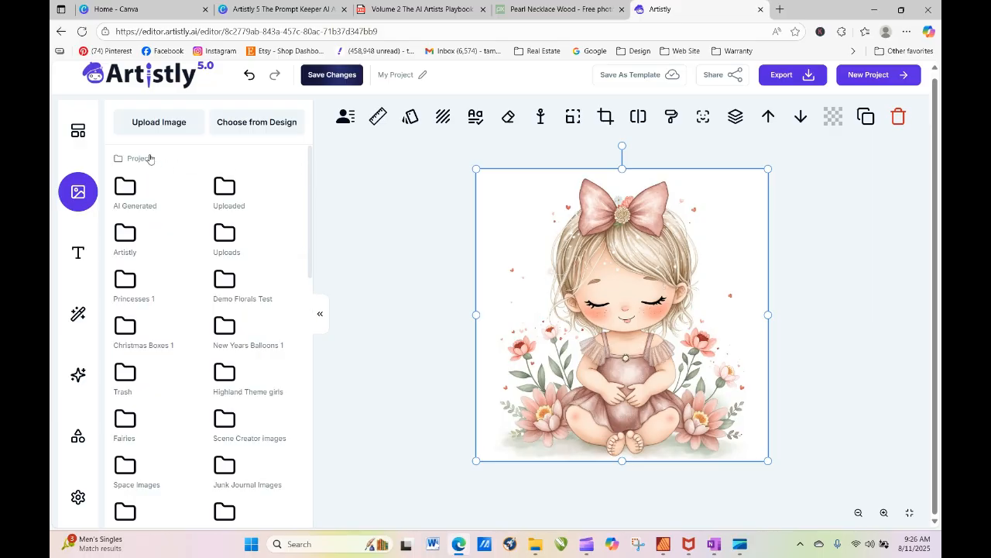
pyautogui.click(256, 393)
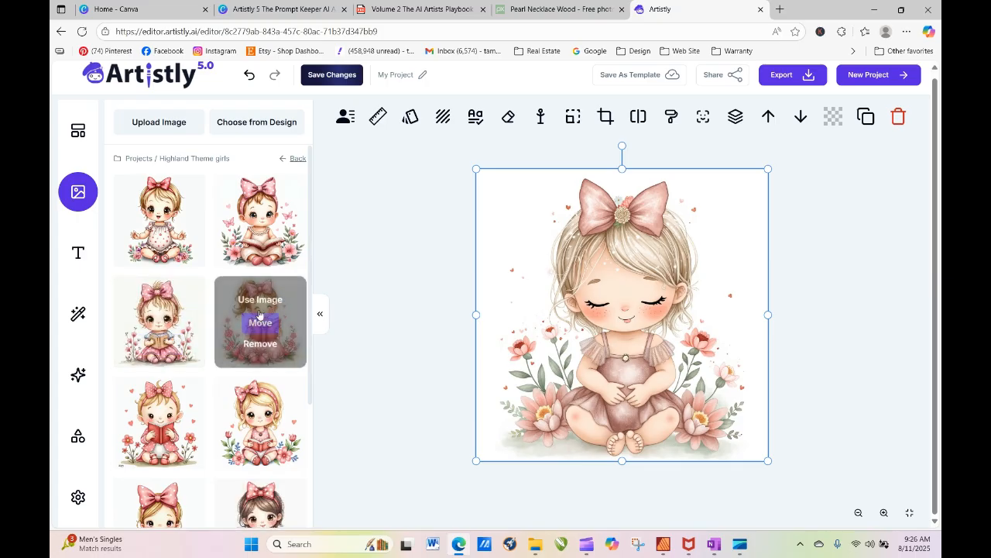
pyautogui.click(268, 306)
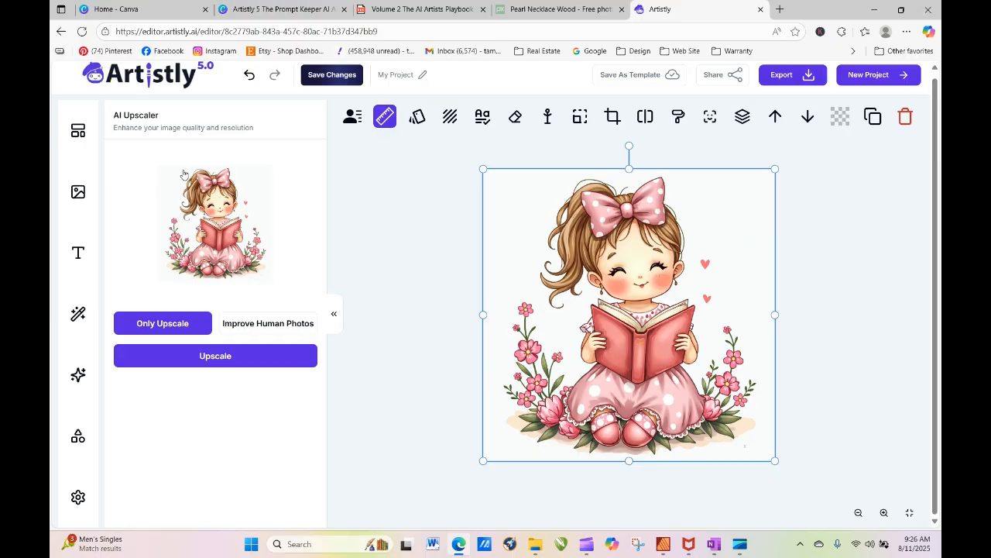
# Add the baby with the open book and pink butterflies from the Highland Theme girls folder to the canvas.
pyautogui.click(78, 191)
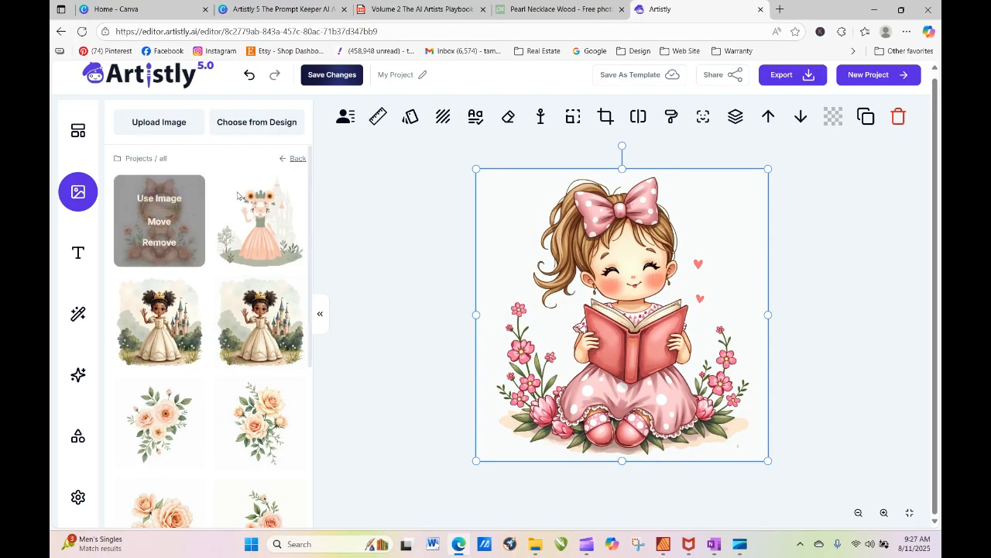
pyautogui.doubleClick(162, 159)
pyautogui.click(140, 160)
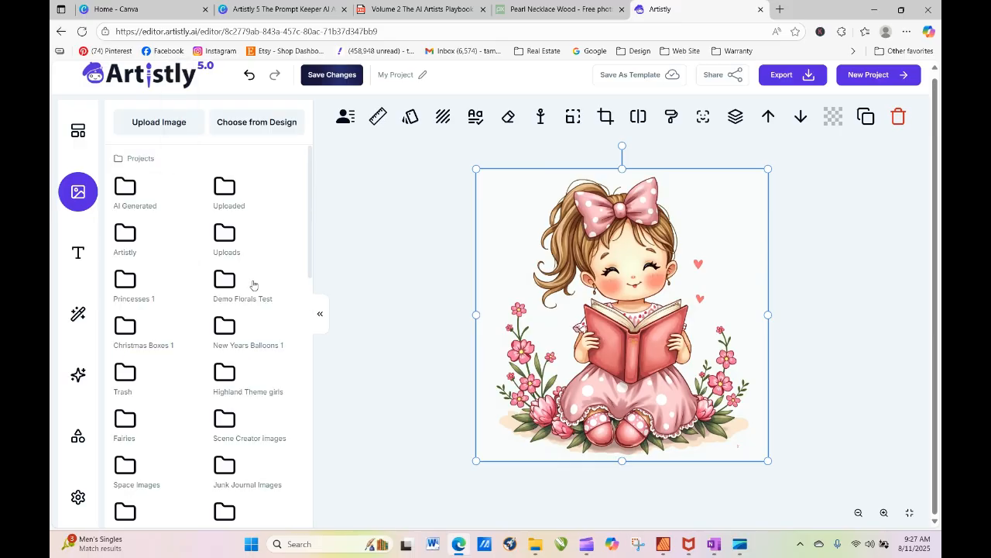
pyautogui.click(255, 392)
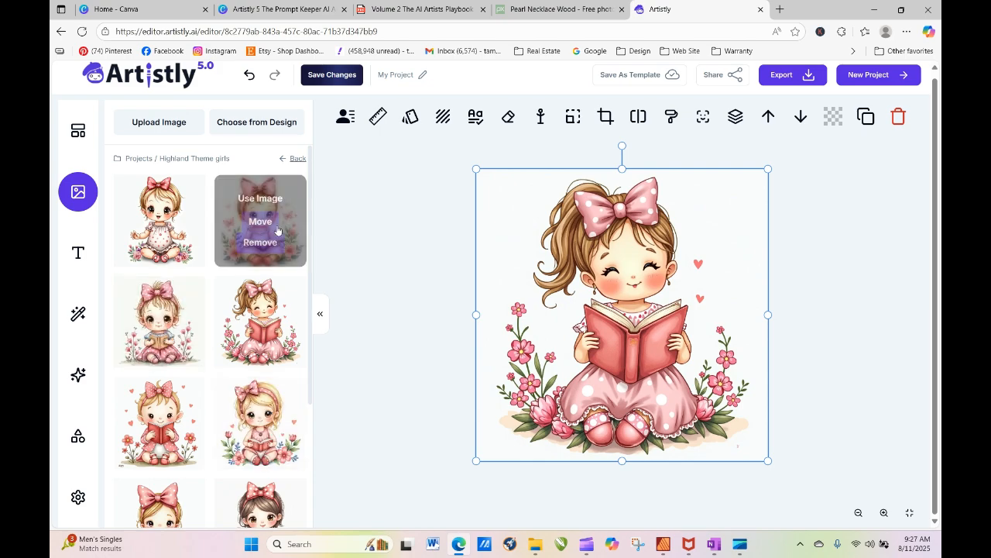
pyautogui.click(260, 199)
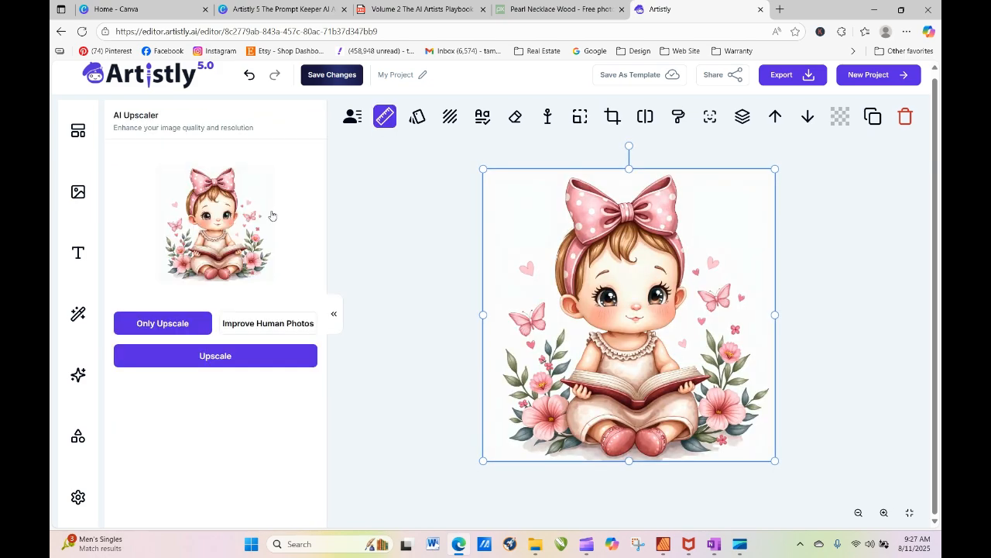
# Enter the AI Stylizer prompt "Baby with open eyes" for the reading baby.
pyautogui.click(416, 117)
pyautogui.click(199, 351)
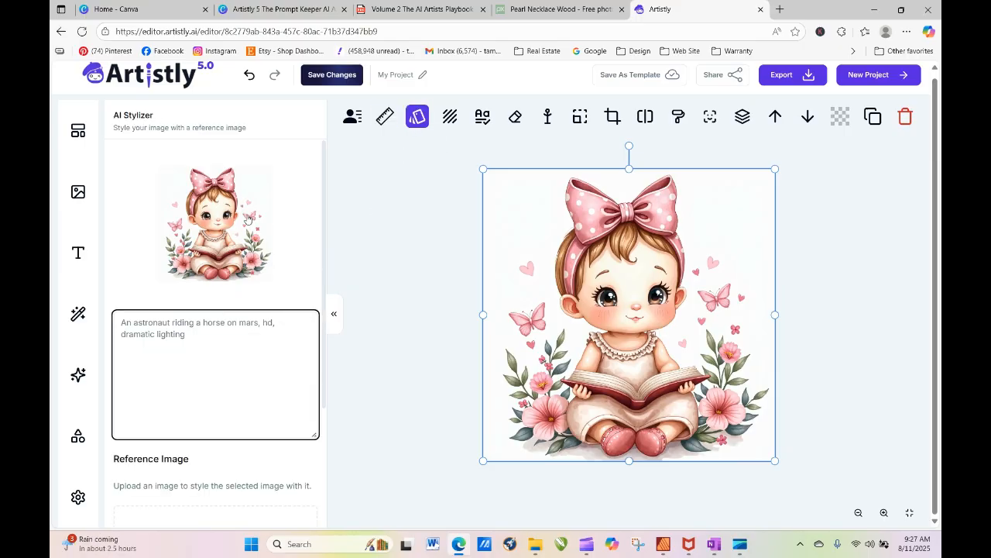
pyautogui.write('Baby with open eyes')
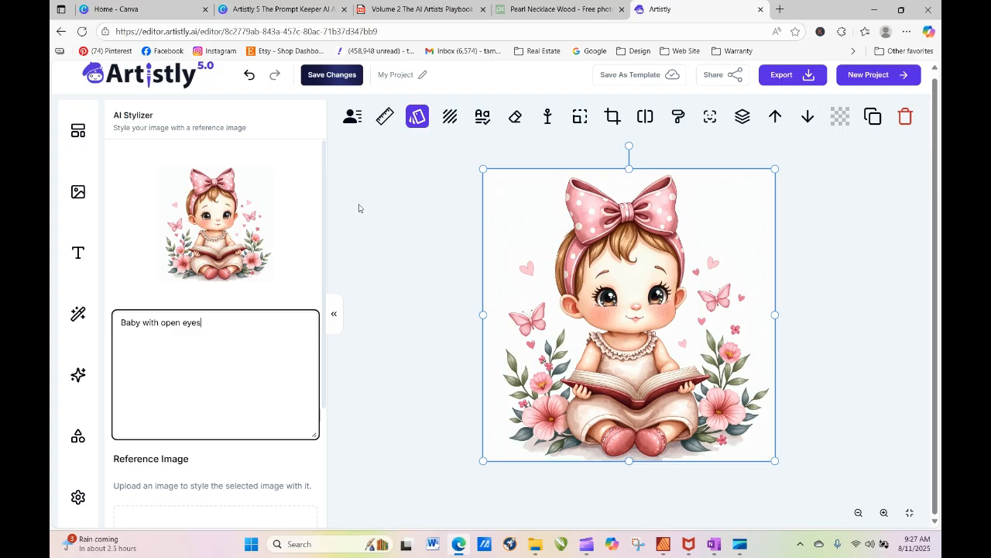
# Upload the image [Artistly Design] 01988747-b514-70a8-9984-ef07a1f847e8, the seated flower-crown girl, from Downloads as the style reference.
pyautogui.scroll(-3, 324, 217)
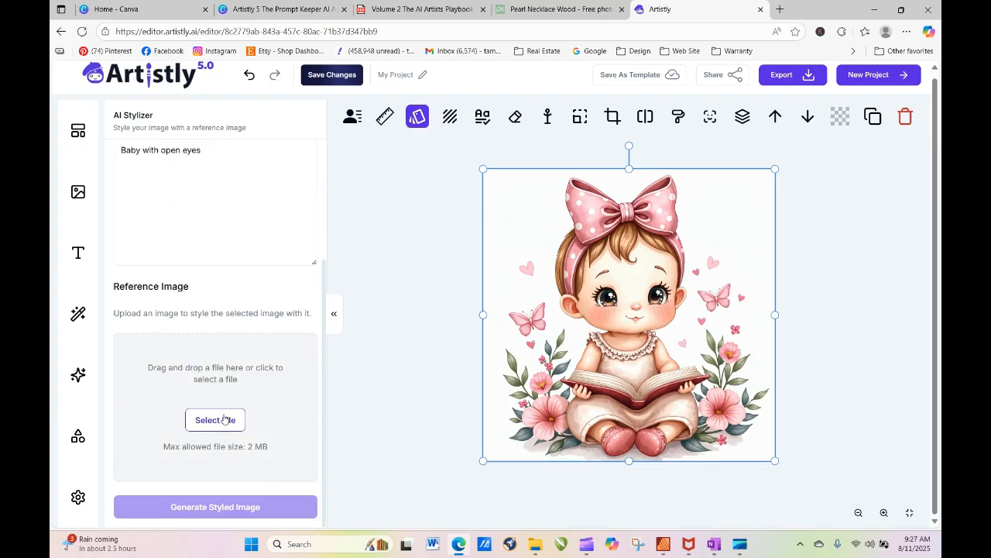
pyautogui.click(215, 420)
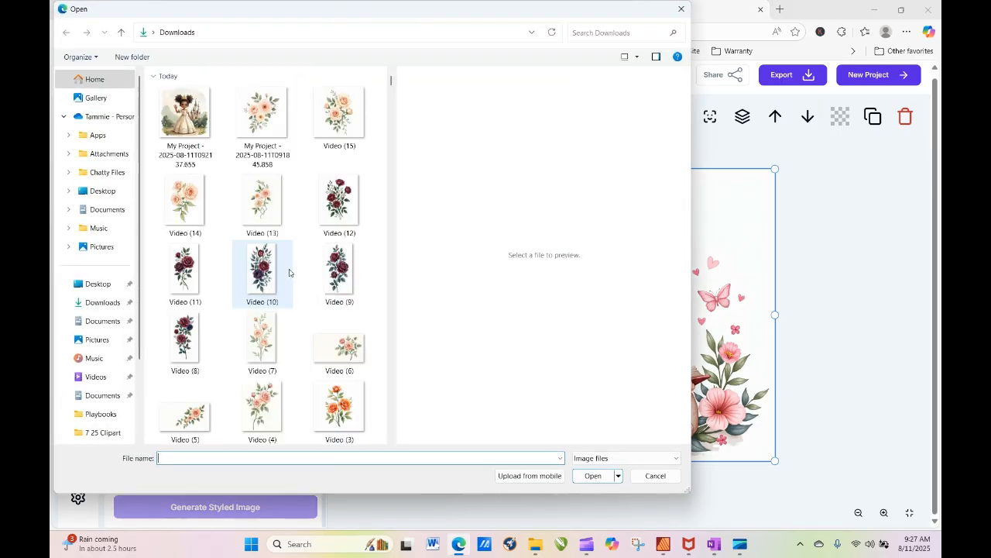
pyautogui.moveTo(391, 84); pyautogui.dragTo(392, 105)
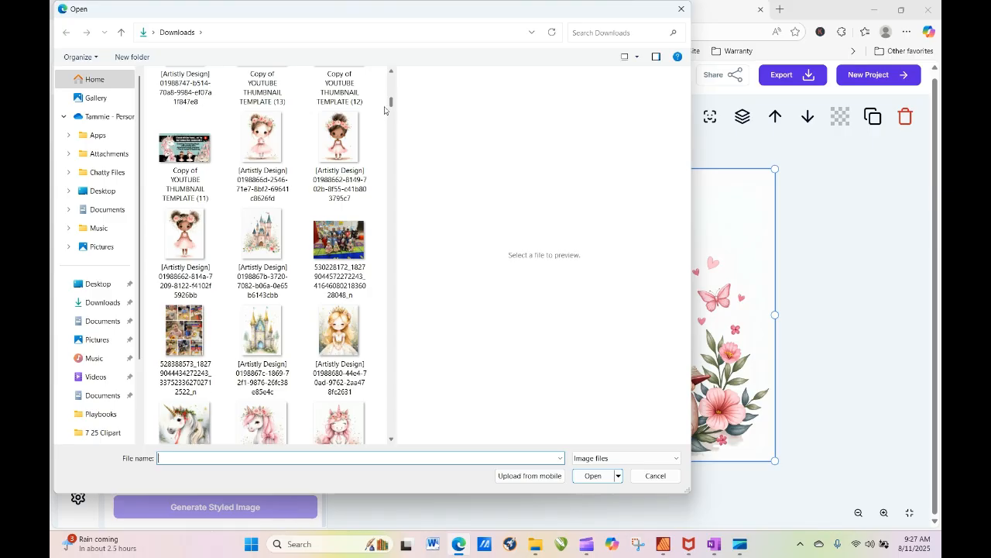
pyautogui.click(391, 70)
pyautogui.click(185, 136)
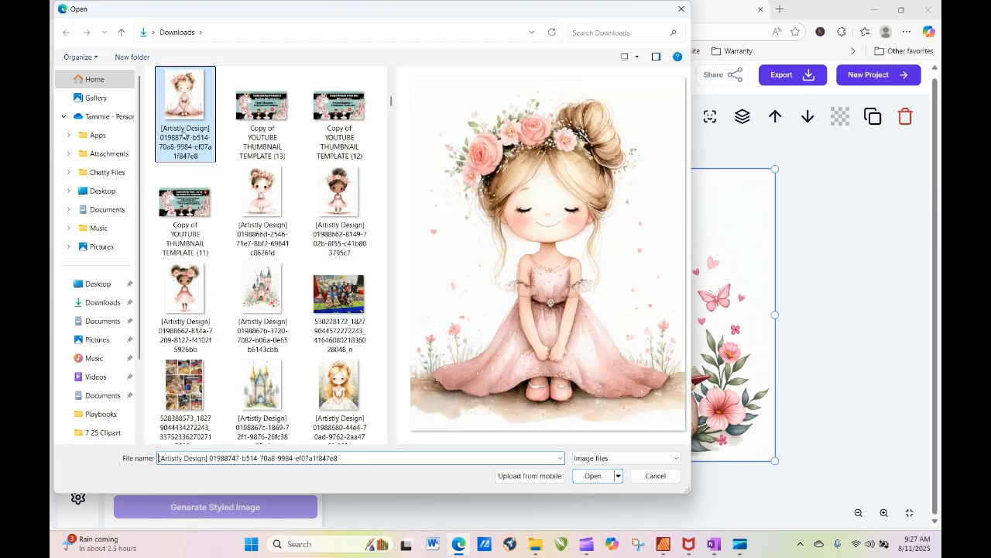
pyautogui.click(593, 476)
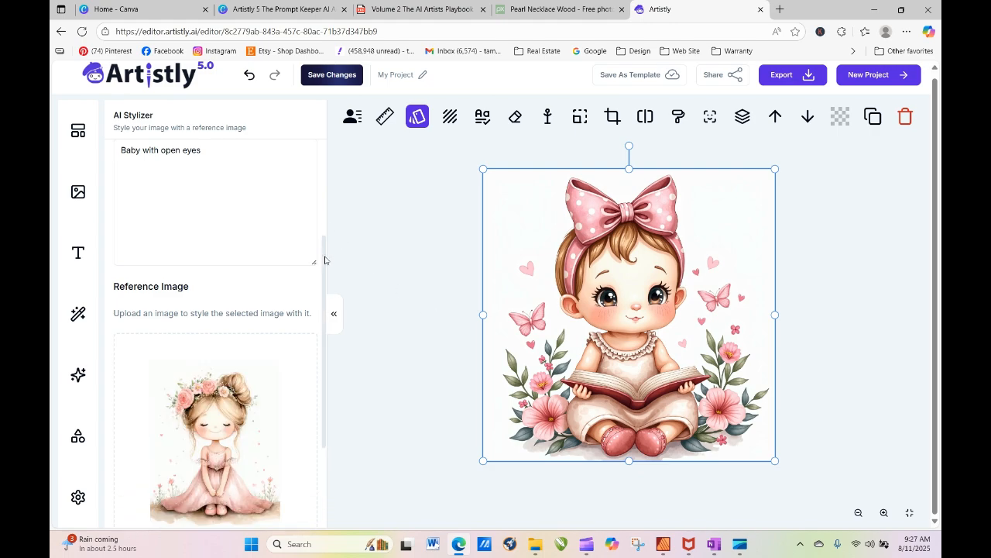
# Generate the styled image of the reading baby from the prompt and reference, and add the result to the canvas.
pyautogui.scroll(-2, 324, 259)
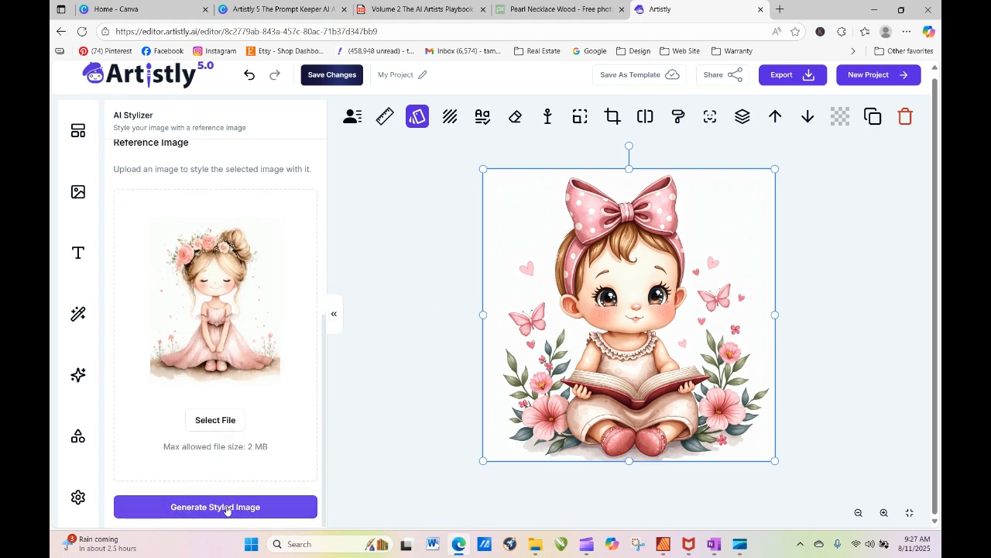
pyautogui.click(227, 508)
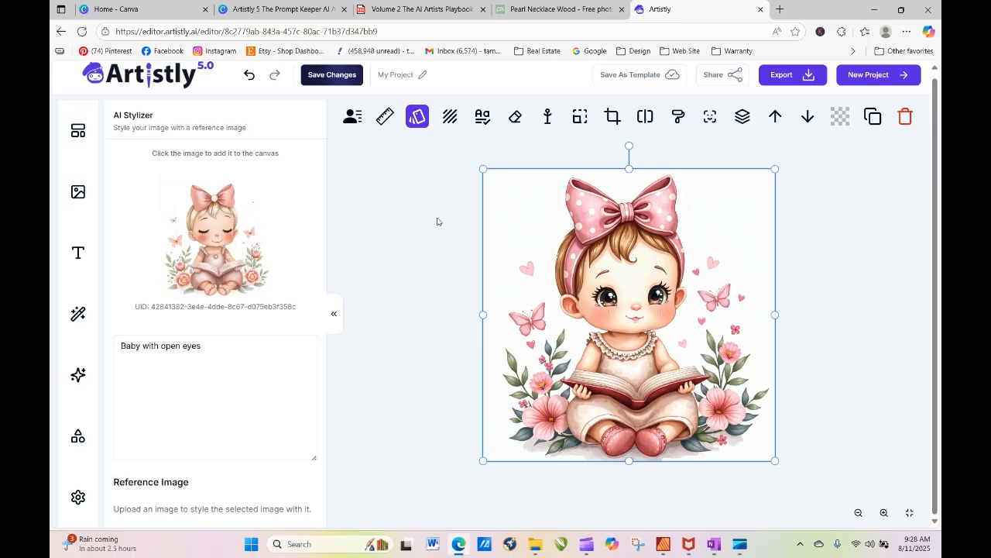
pyautogui.click(248, 249)
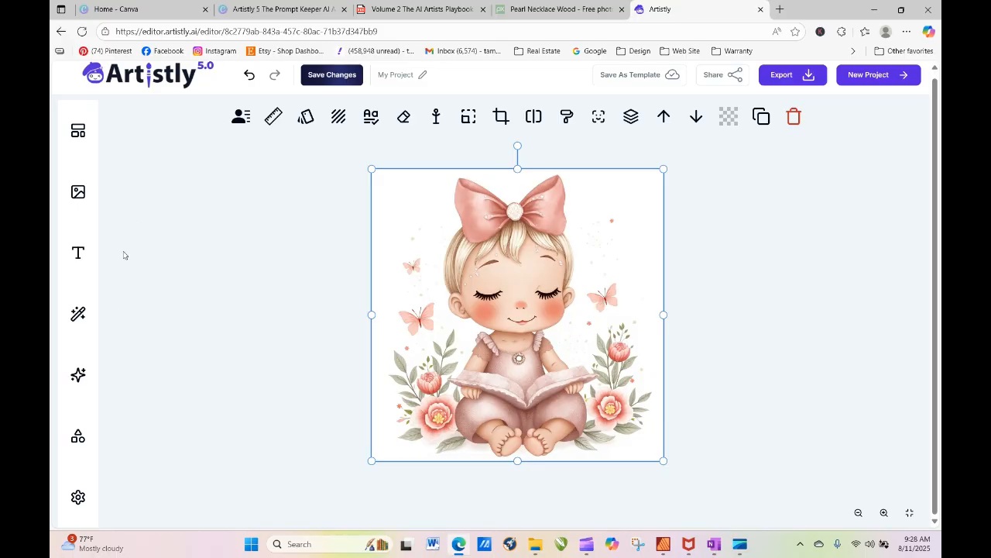
# Replace the reading baby's white background with the automatic Open Desert Road scene.
pyautogui.click(338, 116)
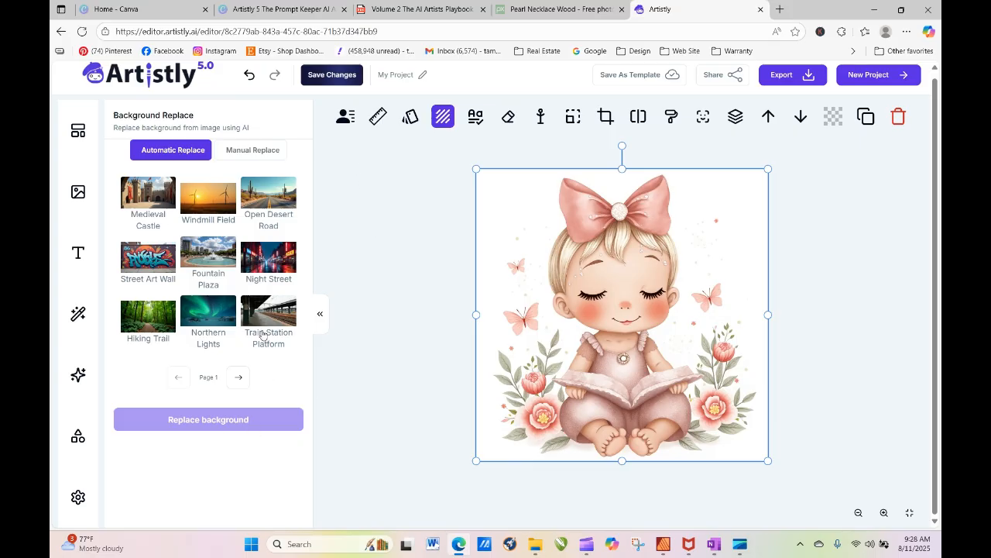
pyautogui.click(272, 201)
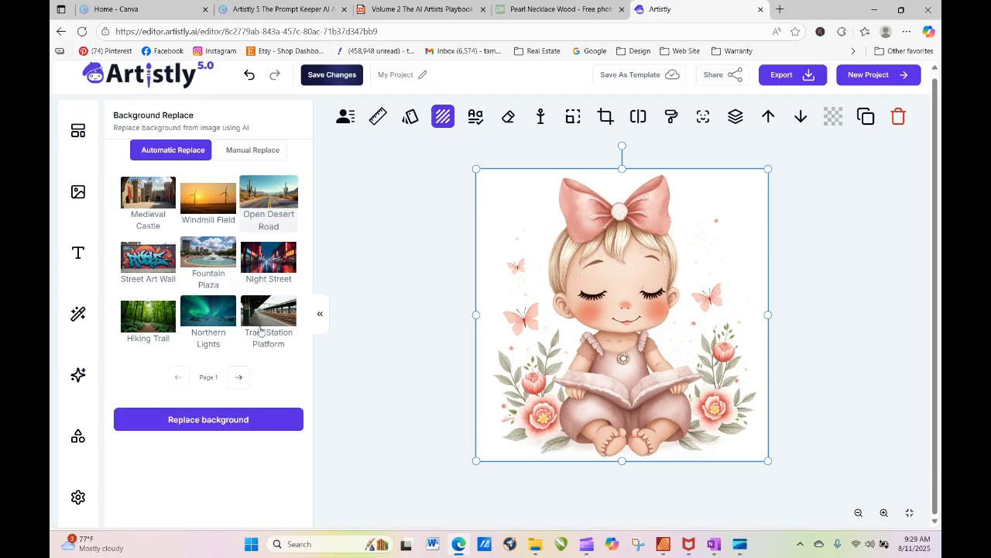
pyautogui.click(253, 420)
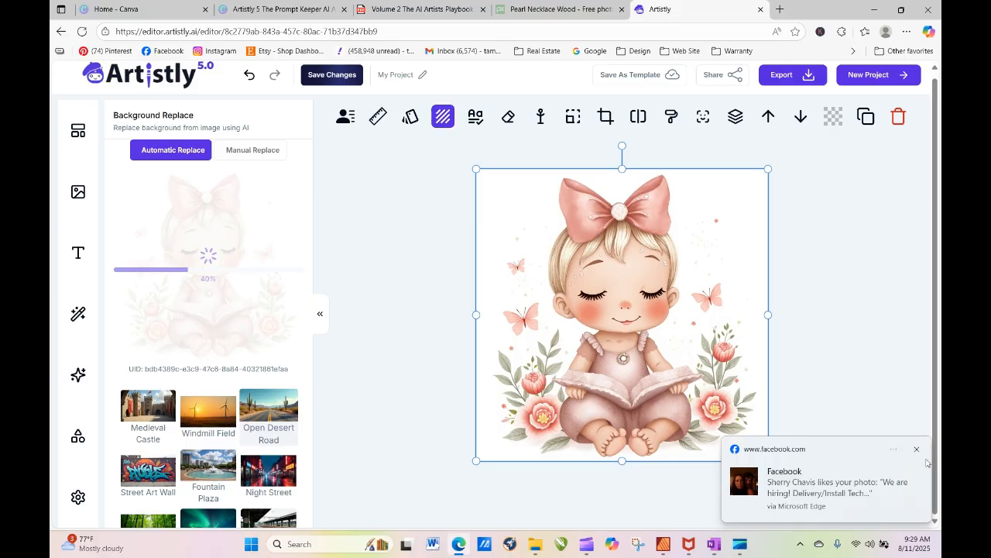
pyautogui.click(915, 452)
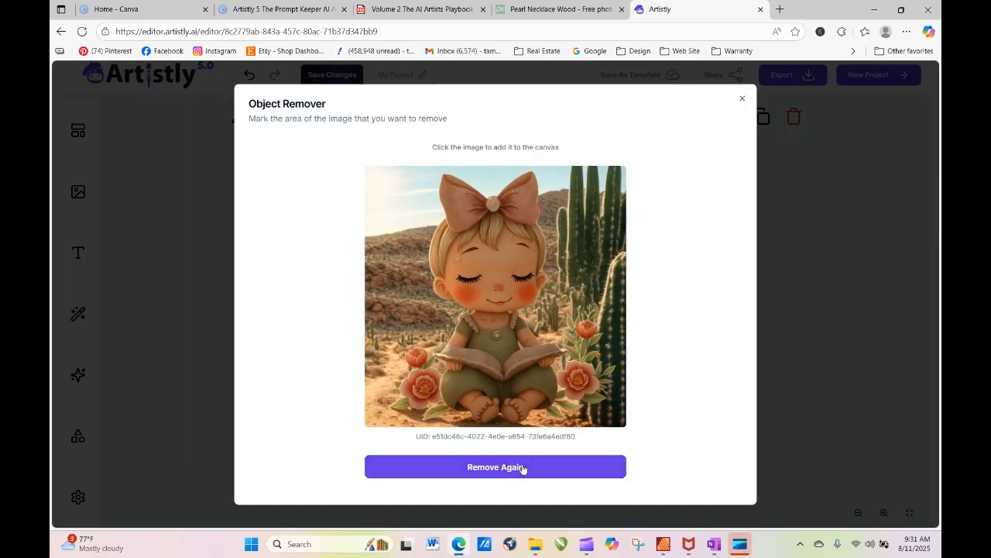
# Restart the Object Remover on the desert image and try removing the butterfly beside the cactus.
pyautogui.click(743, 101)
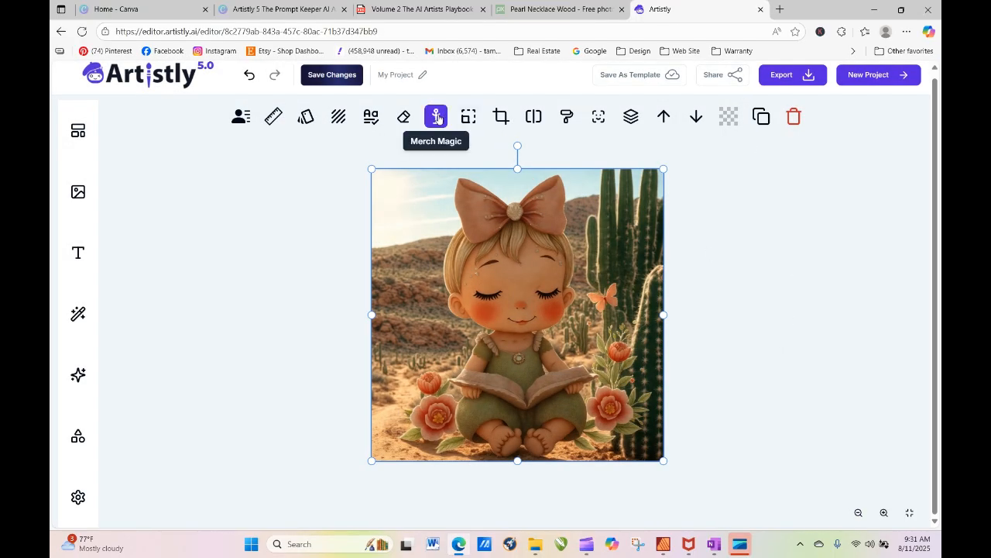
pyautogui.click(403, 116)
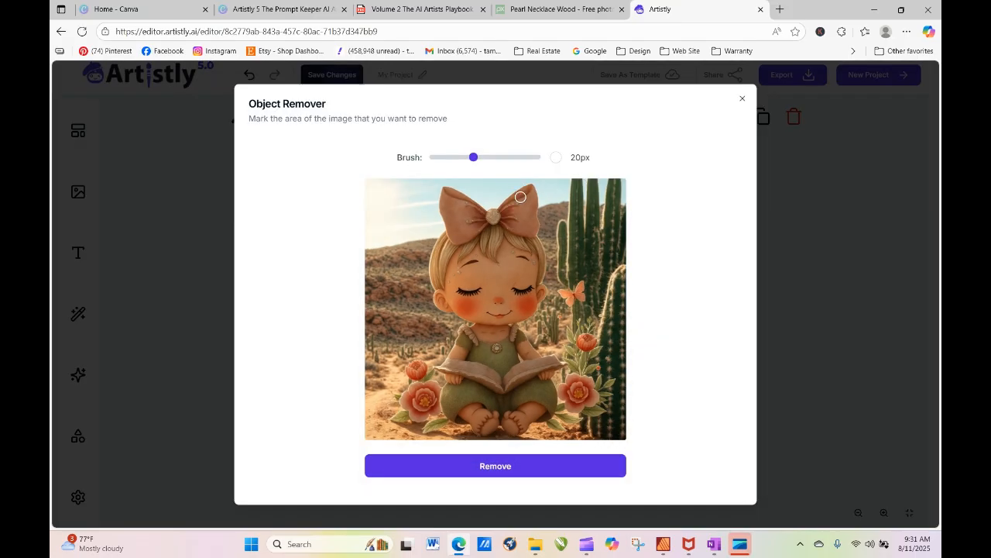
pyautogui.moveTo(569, 298)
pyautogui.mouseDown()
pyautogui.moveTo(563, 295)
pyautogui.moveTo(566, 306)
pyautogui.moveTo(581, 285)
pyautogui.moveTo(581, 299)
pyautogui.moveTo(580, 282)
pyautogui.mouseUp()
pyautogui.click(526, 468)
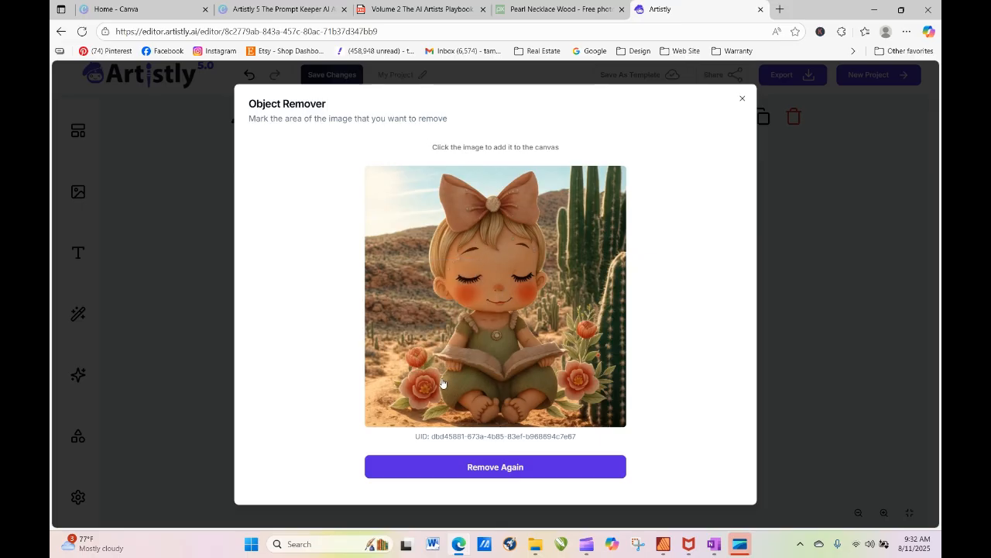
# Try removing the baby's entire hair bow with the Object Remover at a 20px brush, and close the result without adding it.
pyautogui.click(479, 467)
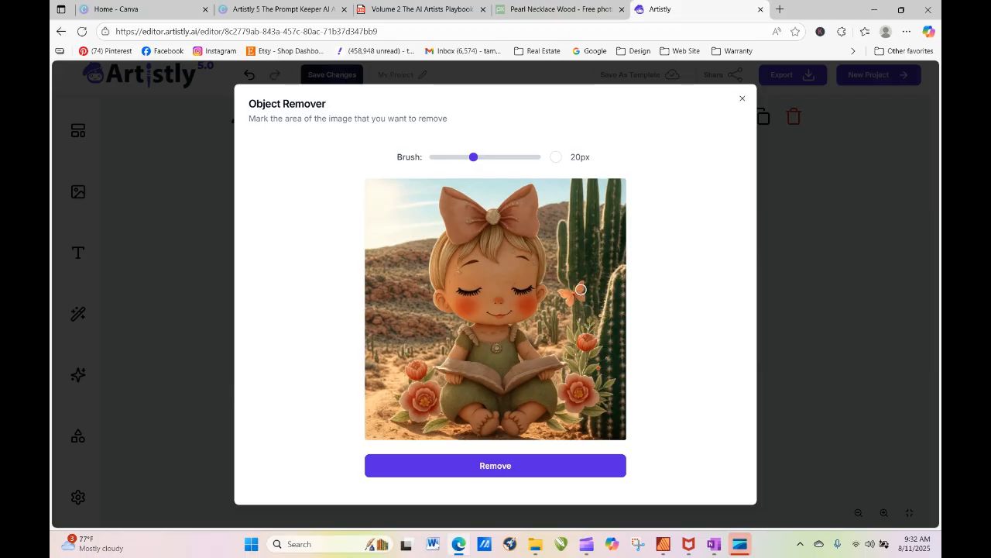
pyautogui.moveTo(536, 234)
pyautogui.mouseDown()
pyautogui.moveTo(532, 188)
pyautogui.moveTo(484, 209)
pyautogui.moveTo(446, 189)
pyautogui.moveTo(445, 226)
pyautogui.moveTo(441, 197)
pyautogui.moveTo(453, 243)
pyautogui.moveTo(495, 219)
pyautogui.moveTo(530, 232)
pyautogui.moveTo(526, 194)
pyautogui.moveTo(523, 218)
pyautogui.moveTo(503, 213)
pyautogui.moveTo(520, 219)
pyautogui.moveTo(521, 204)
pyautogui.moveTo(488, 209)
pyautogui.moveTo(446, 196)
pyautogui.moveTo(463, 219)
pyautogui.mouseUp()
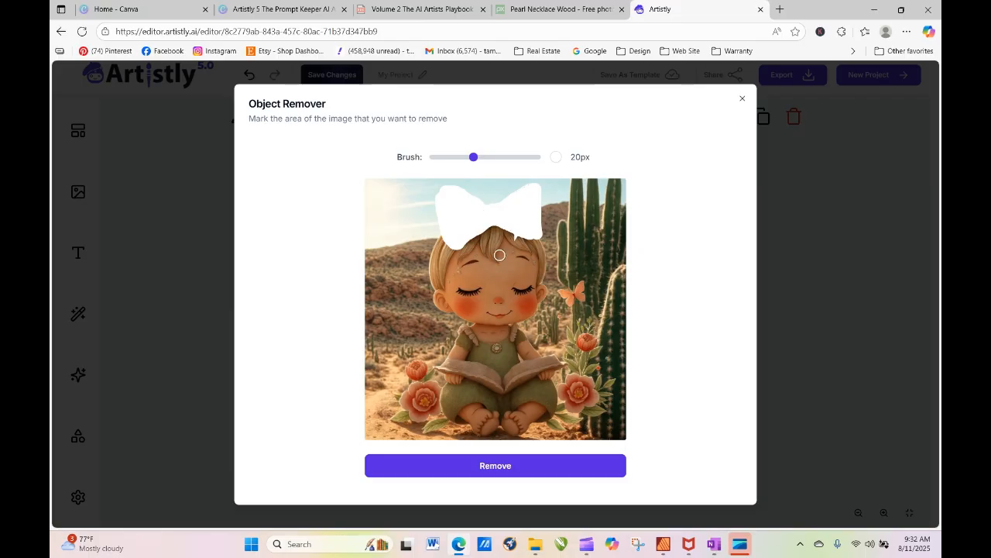
pyautogui.click(551, 465)
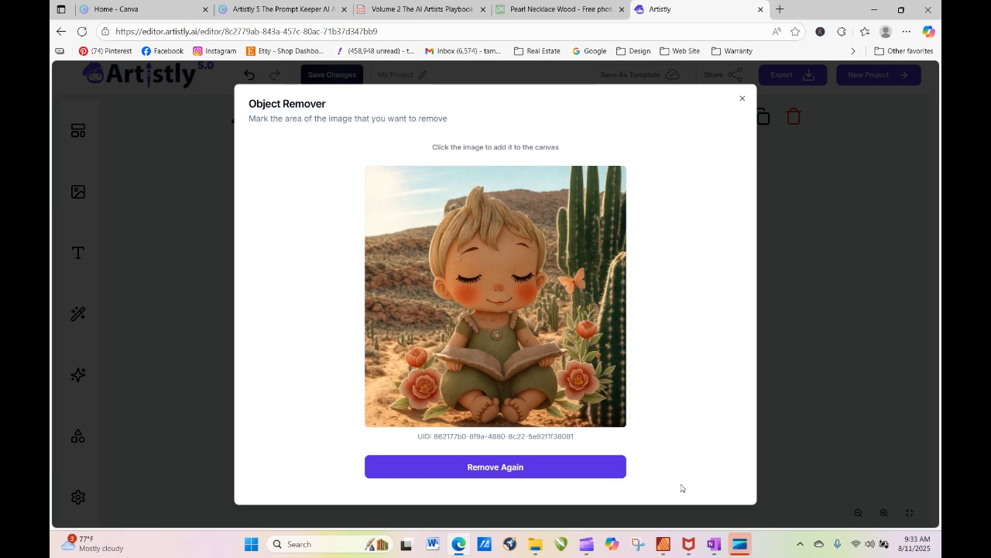
pyautogui.click(742, 98)
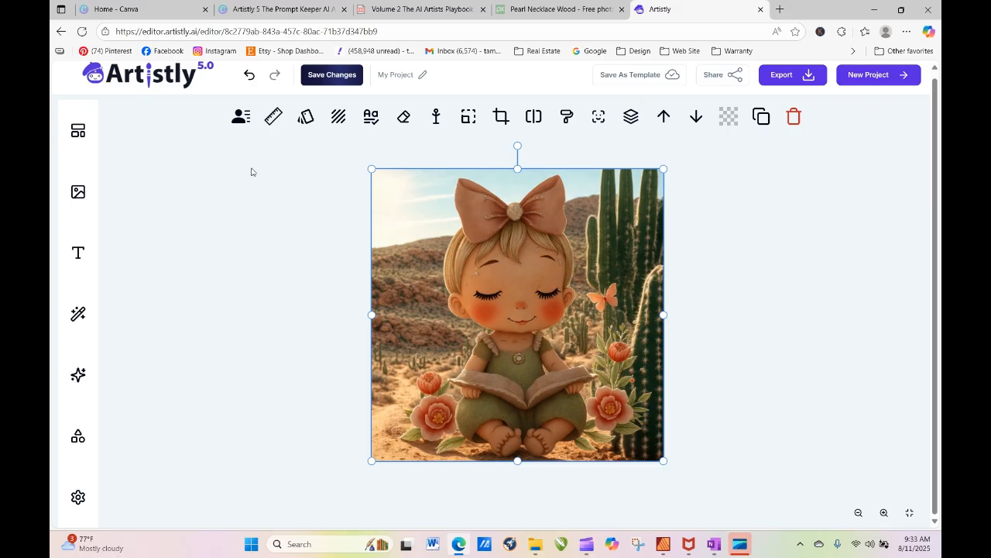
# View the cloth image choices in Merch Magic's Swap Cloths tool and close it without changing the clothing.
pyautogui.click(436, 117)
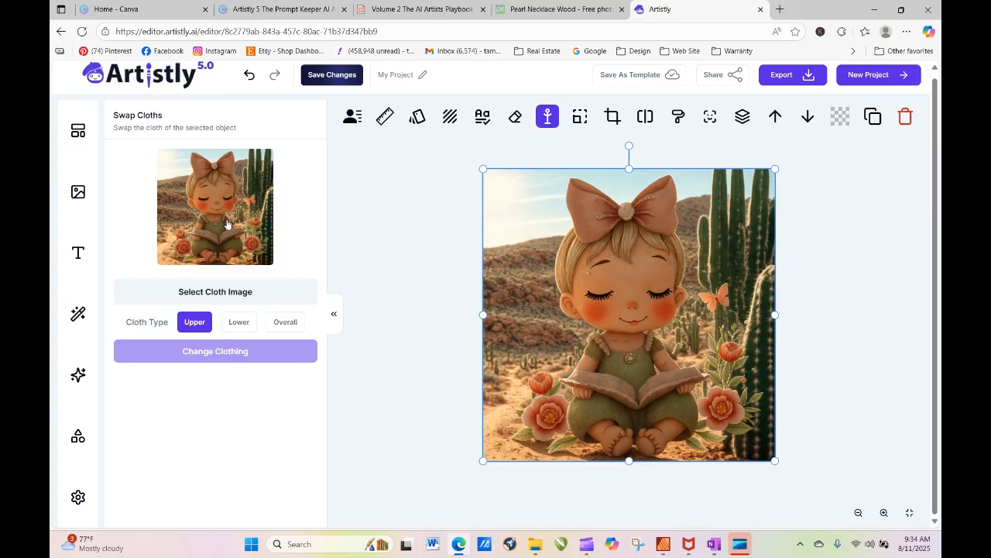
pyautogui.click(216, 298)
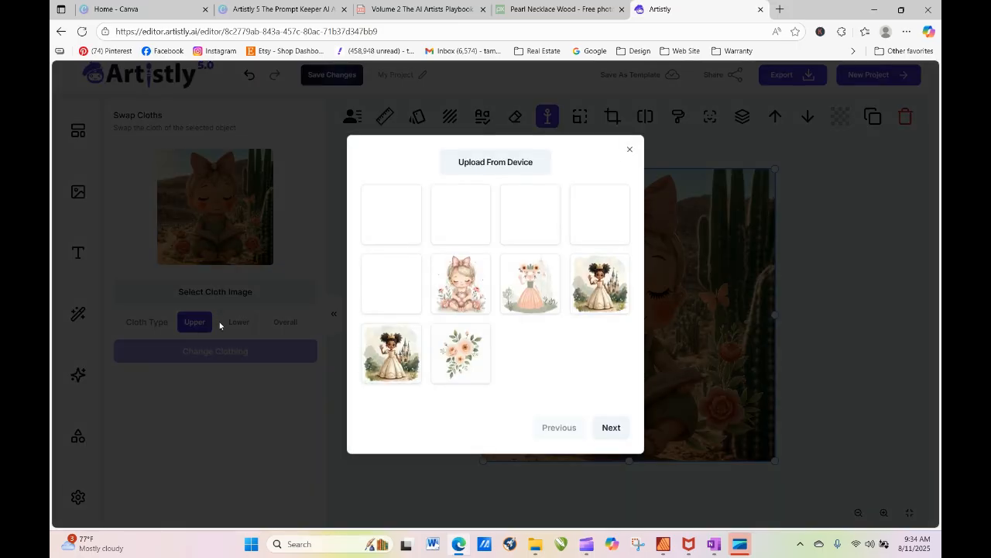
pyautogui.click(629, 150)
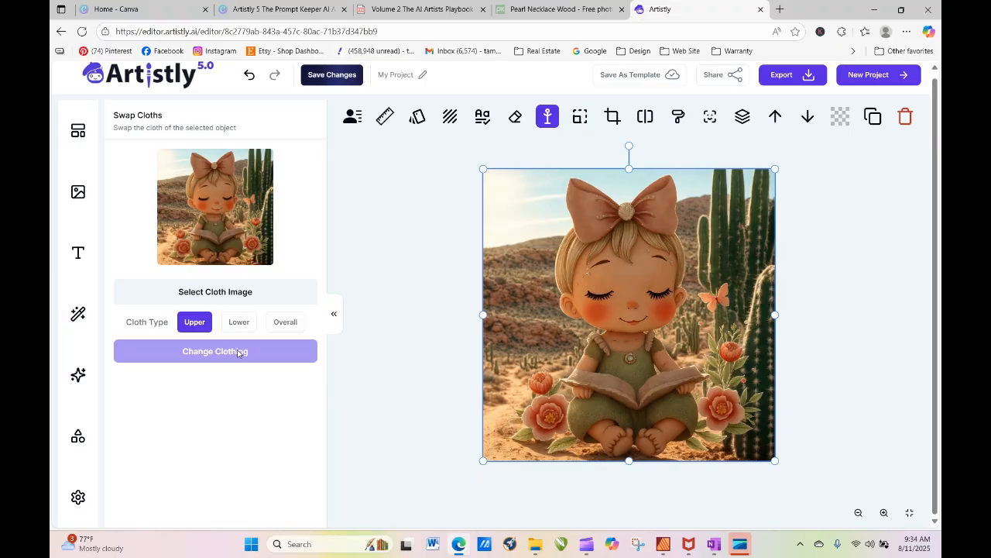
pyautogui.click(334, 314)
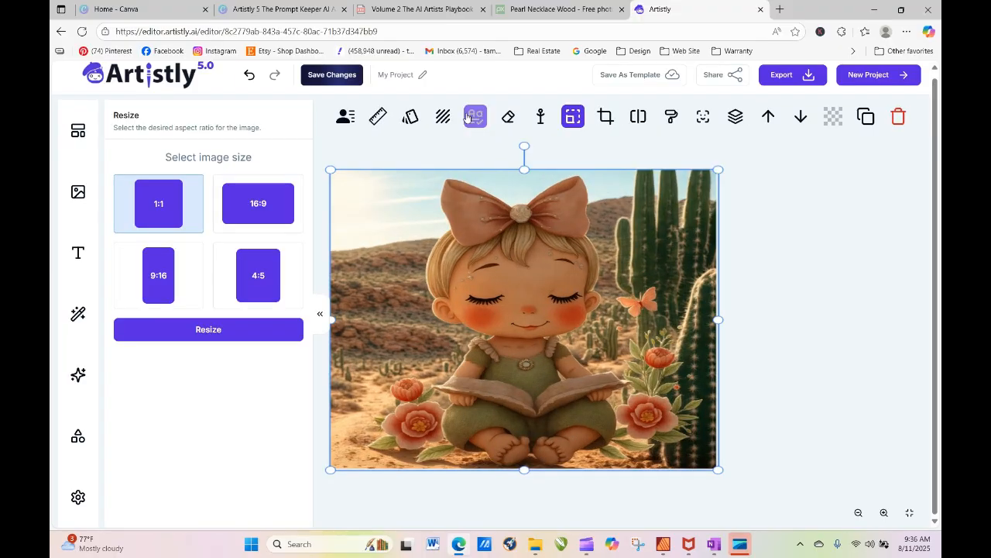
# Resize the desert baby image to a 4:5 aspect ratio and add the result to the canvas.
pyautogui.click(468, 116)
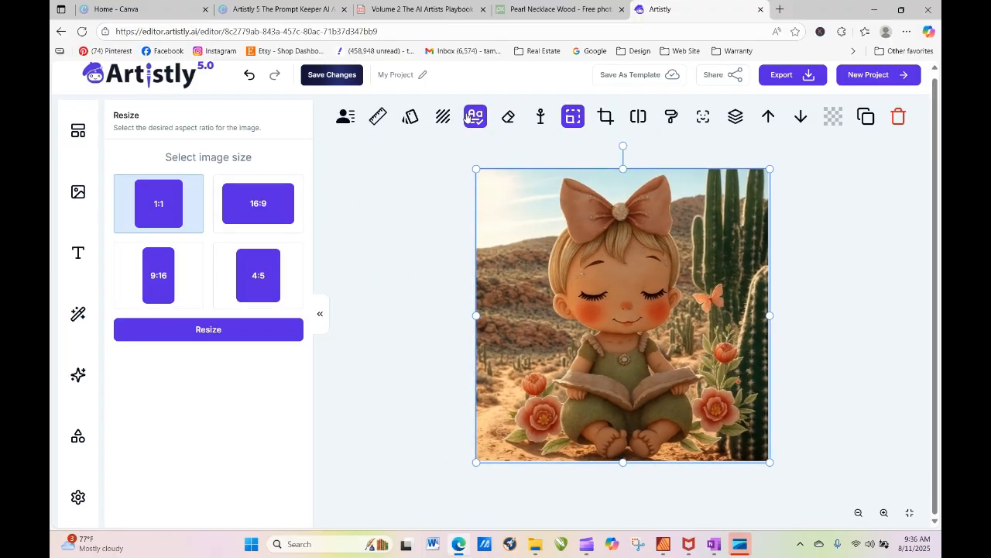
pyautogui.click(272, 266)
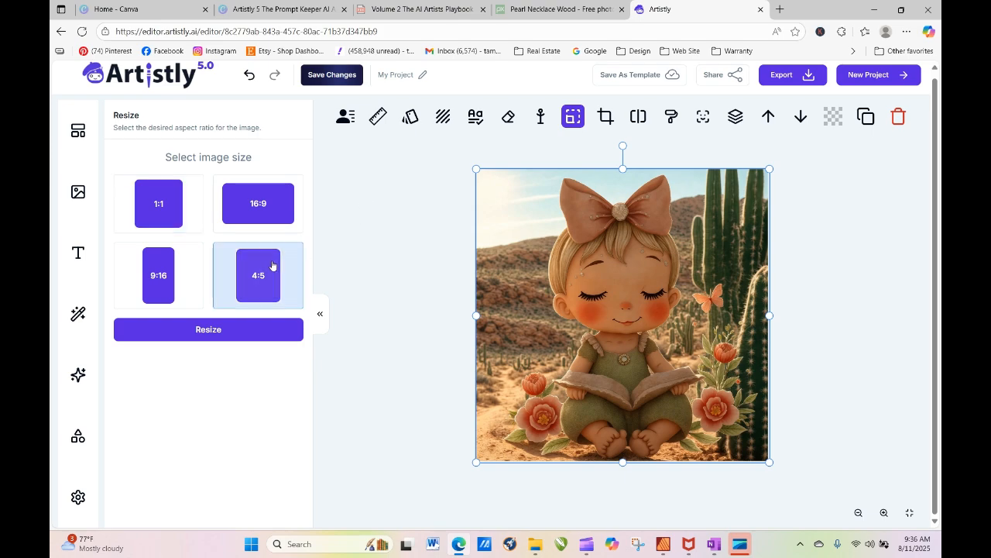
pyautogui.click(254, 334)
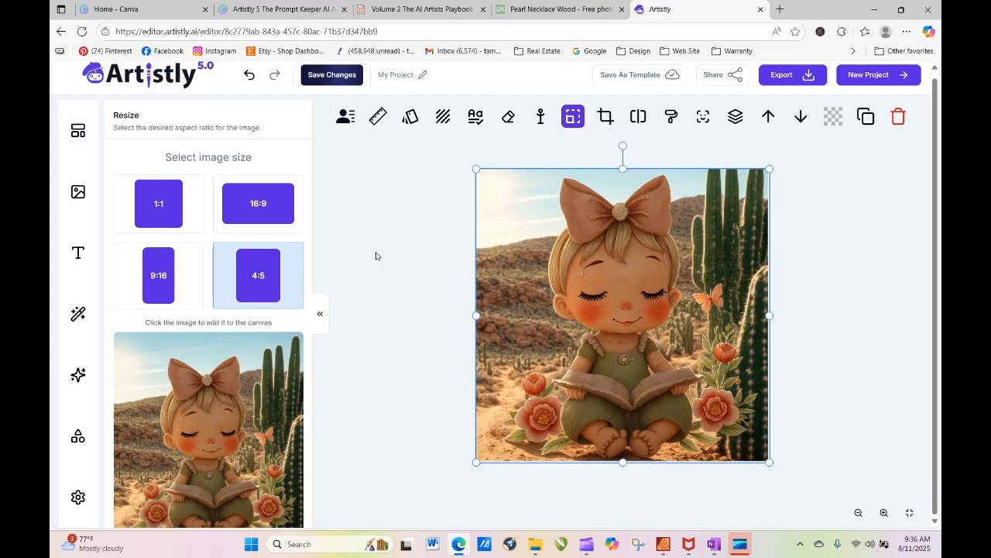
pyautogui.click(254, 423)
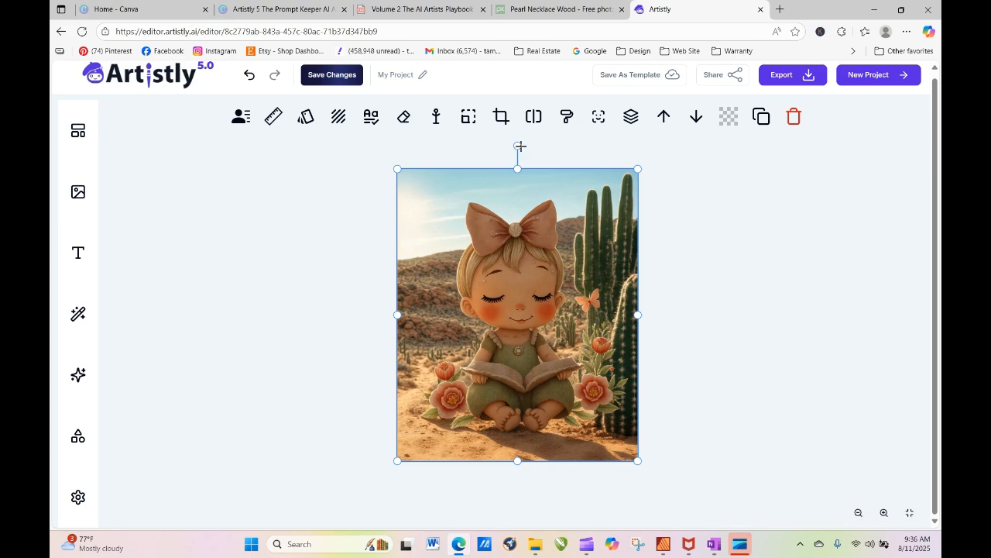
# Crop the 4:5 desert image closer around the baby, trimming its edges, and add the cropped version to the canvas.
pyautogui.click(500, 117)
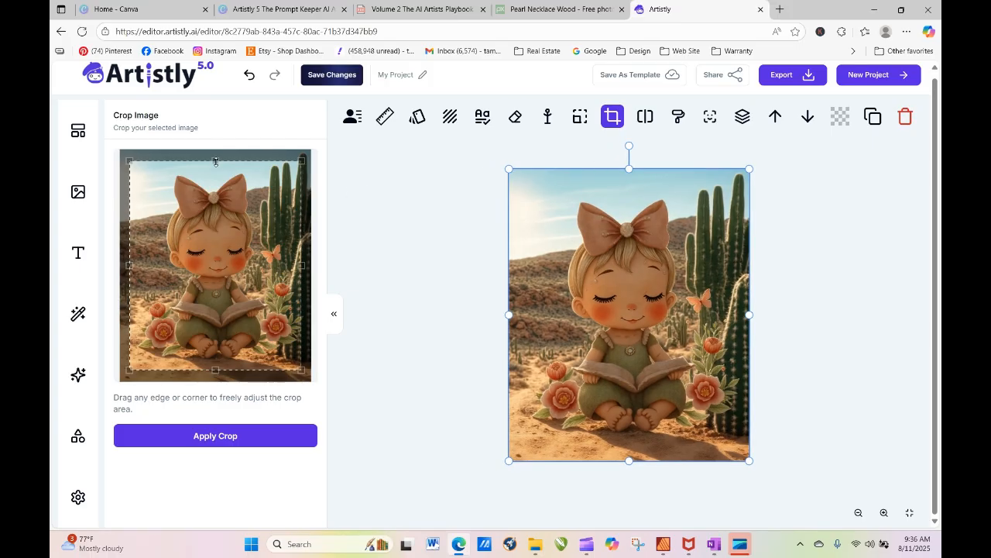
pyautogui.moveTo(215, 162); pyautogui.dragTo(219, 171)
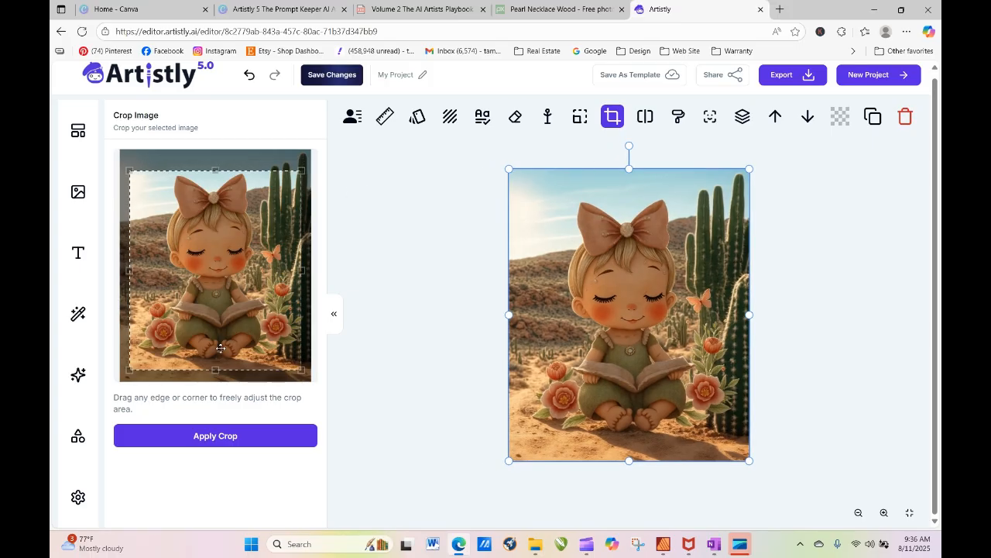
pyautogui.moveTo(130, 270)
pyautogui.mouseDown()
pyautogui.moveTo(169, 270)
pyautogui.moveTo(139, 269)
pyautogui.mouseUp()
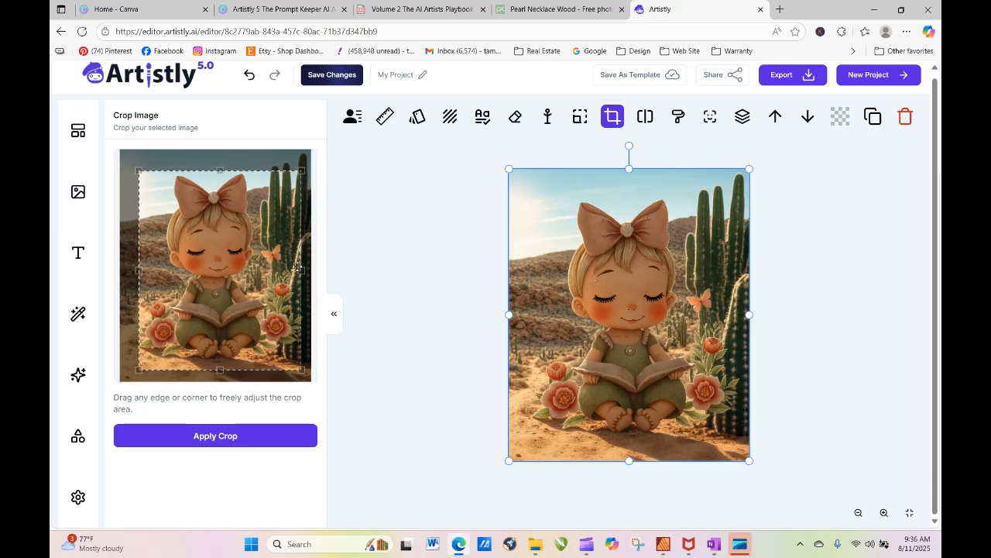
pyautogui.moveTo(299, 265)
pyautogui.mouseDown()
pyautogui.moveTo(280, 266)
pyautogui.moveTo(299, 264)
pyautogui.mouseUp()
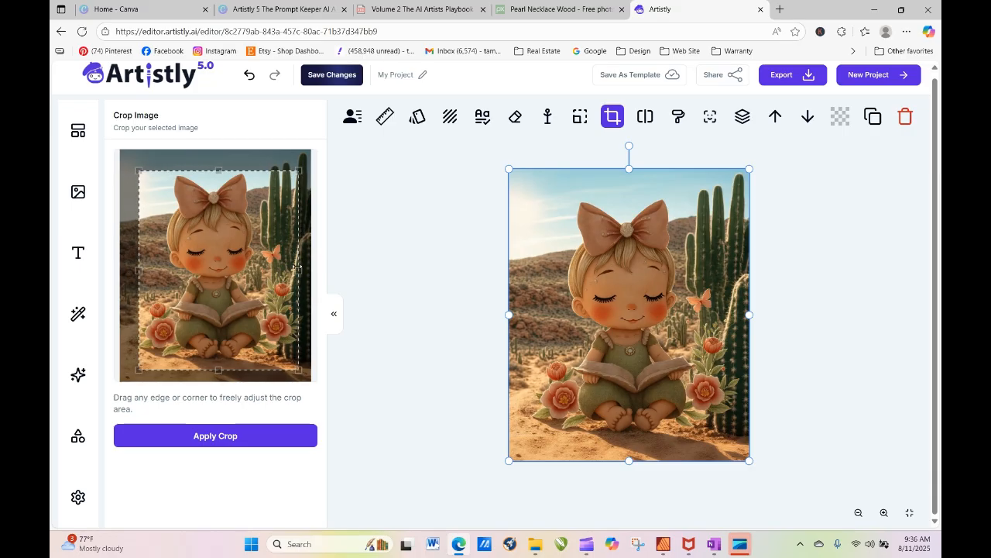
pyautogui.click(282, 440)
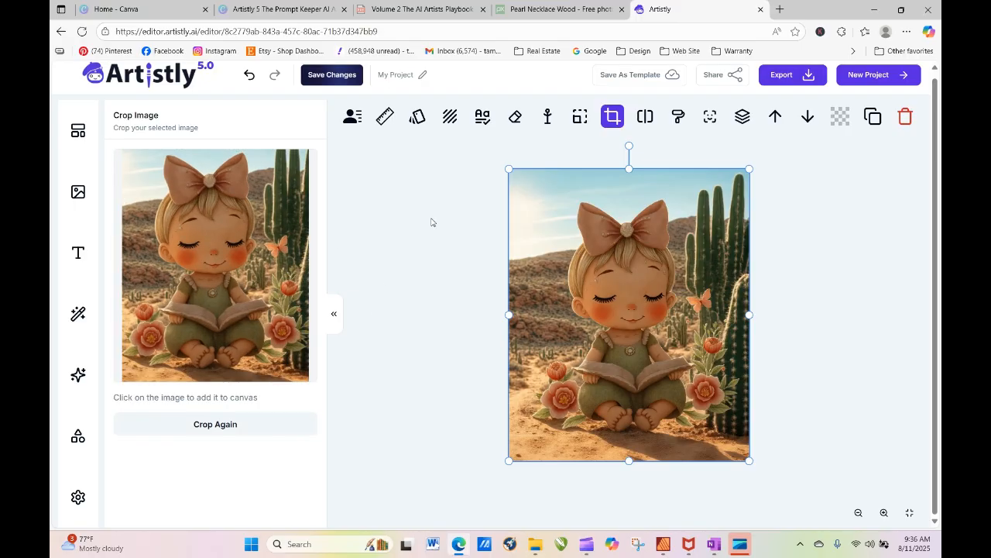
pyautogui.click(256, 231)
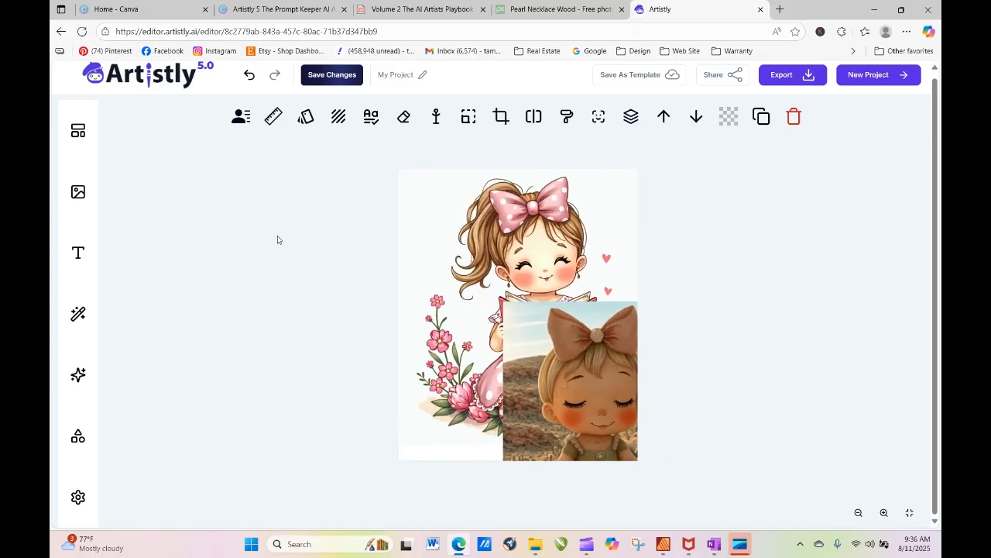
# Move the cropped desert image to the middle of the canvas, over the girl with the pink book.
pyautogui.rightClick(498, 306)
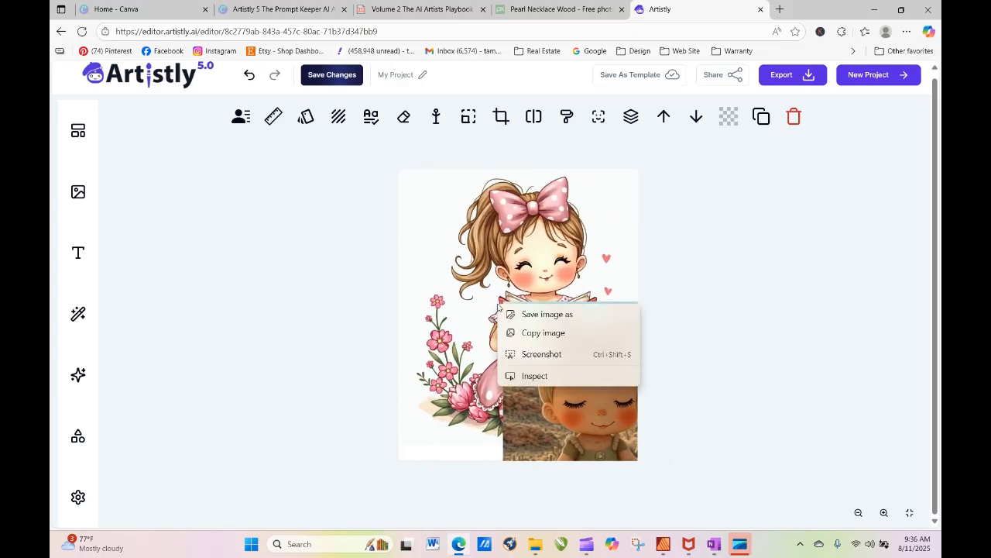
pyautogui.click(548, 419)
pyautogui.moveTo(548, 419); pyautogui.dragTo(470, 298)
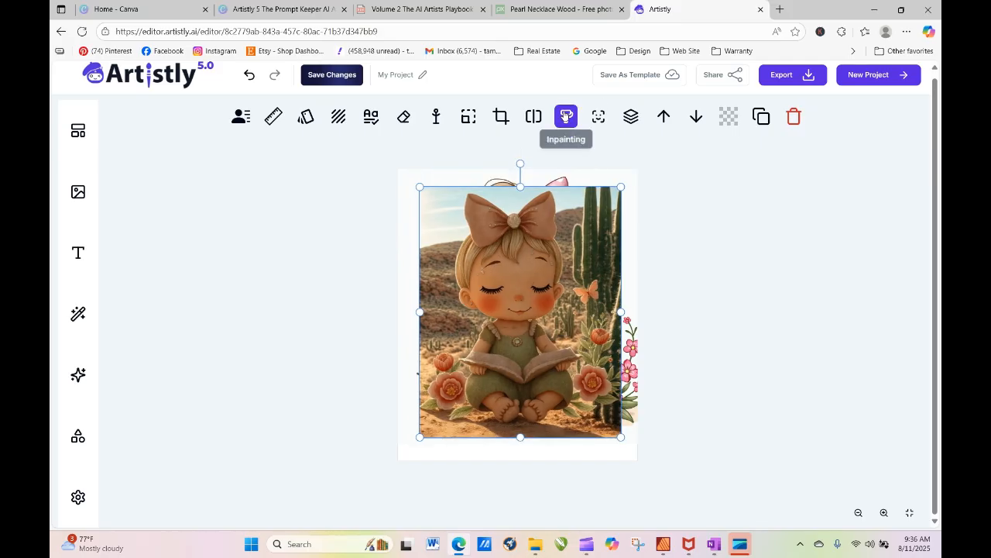
# Remove the cropped image's desert background, add the cutout to the canvas and shift it slightly over the girl with the pink book.
pyautogui.click(533, 118)
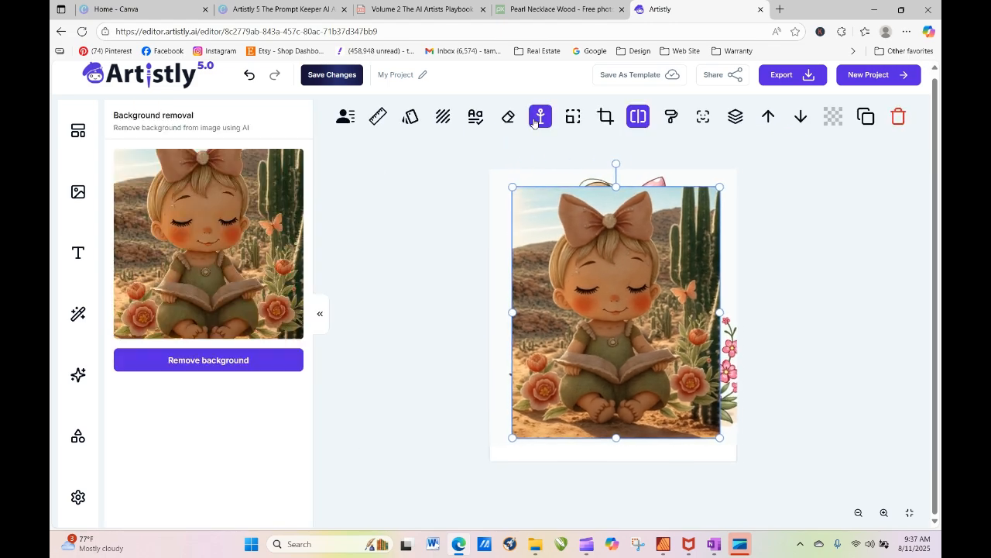
pyautogui.click(233, 361)
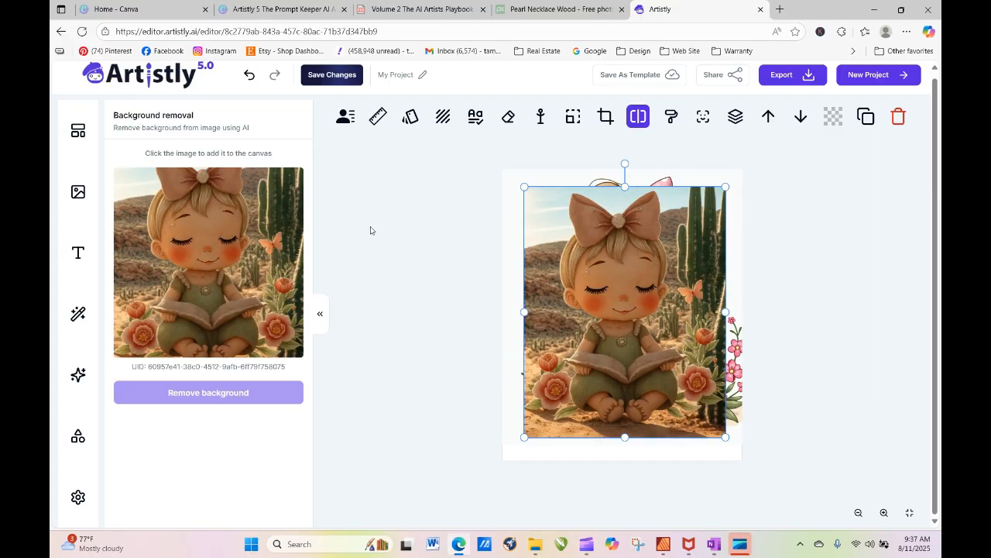
pyautogui.click(218, 242)
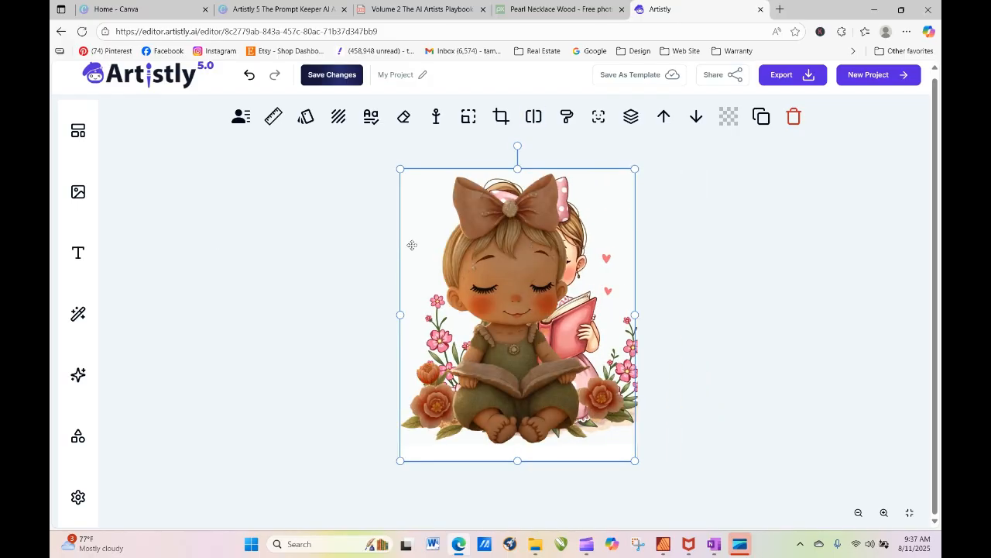
pyautogui.moveTo(538, 281)
pyautogui.mouseDown()
pyautogui.moveTo(602, 286)
pyautogui.moveTo(534, 273)
pyautogui.moveTo(541, 284)
pyautogui.moveTo(557, 280)
pyautogui.moveTo(558, 300)
pyautogui.moveTo(556, 277)
pyautogui.mouseUp()
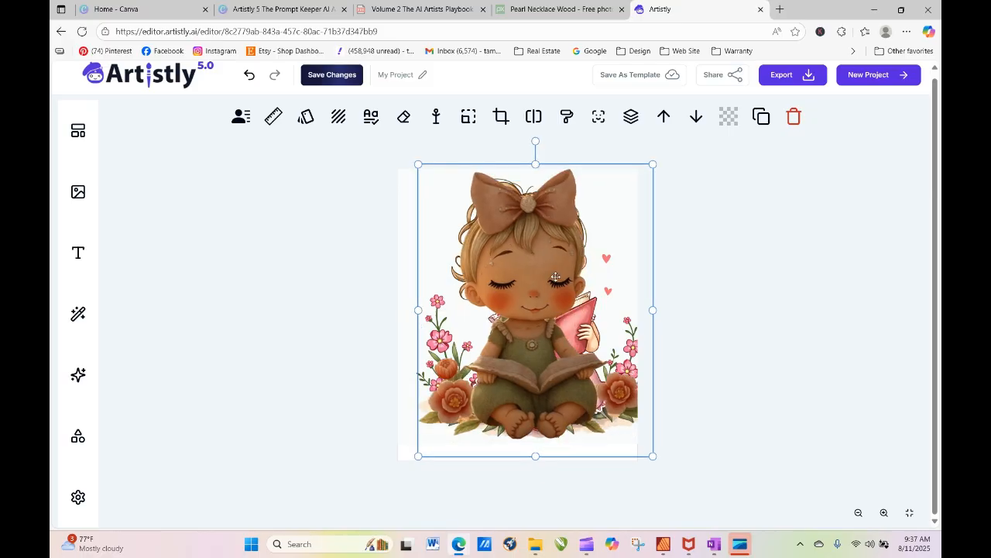
# Mark the area beside the baby's cheek and ear for Inpainting and generate it with the prompt "flower".
pyautogui.click(566, 117)
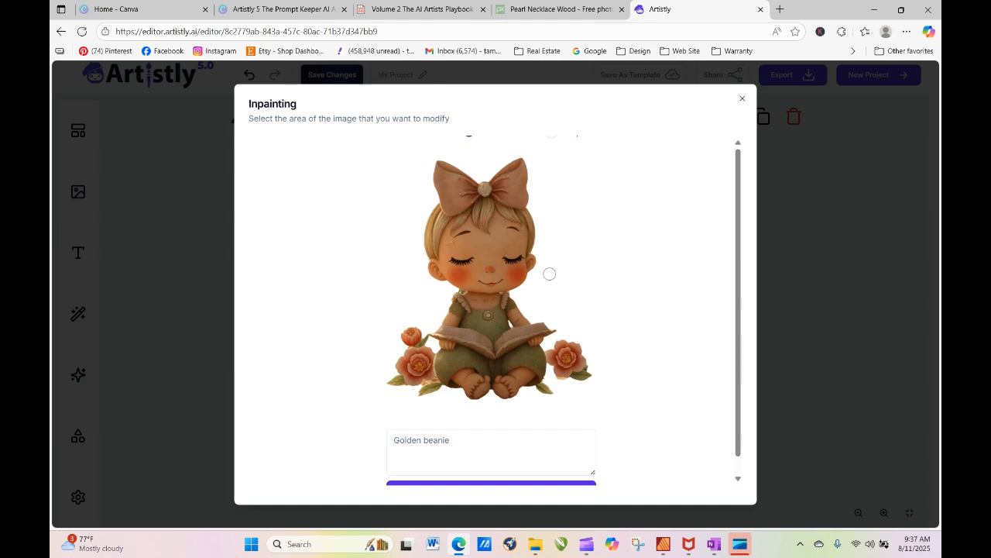
pyautogui.click(522, 266)
pyautogui.click(454, 442)
pyautogui.write('flower')
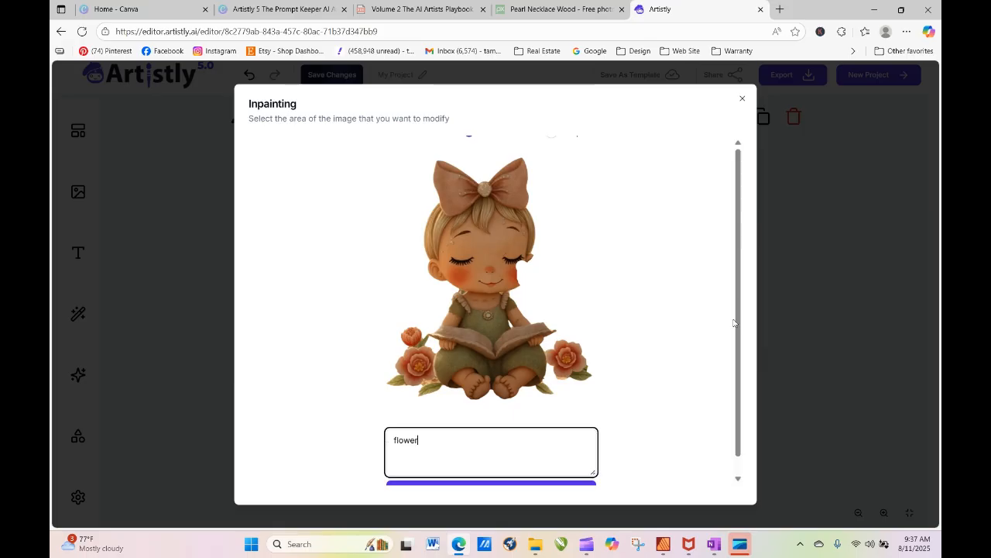
pyautogui.moveTo(740, 333); pyautogui.dragTo(739, 410)
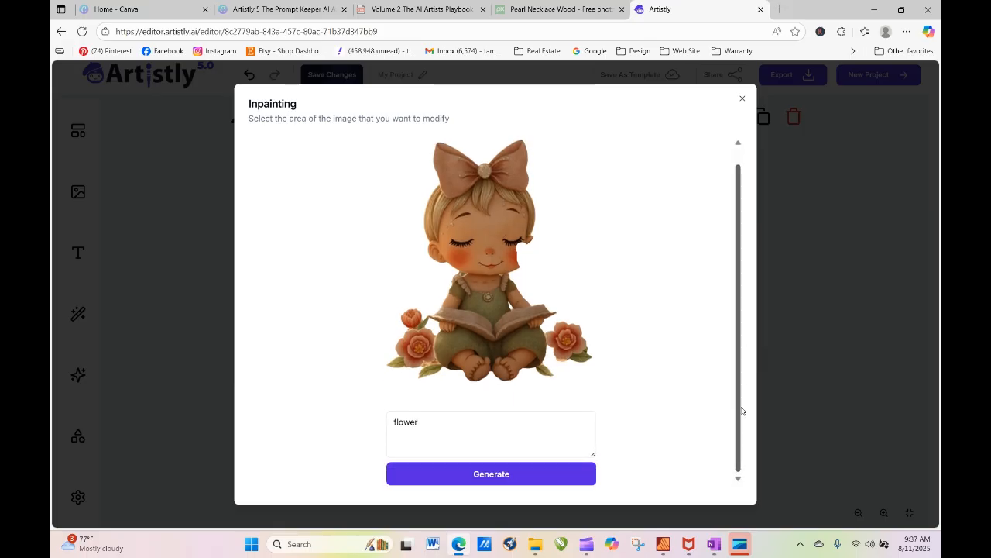
pyautogui.click(575, 474)
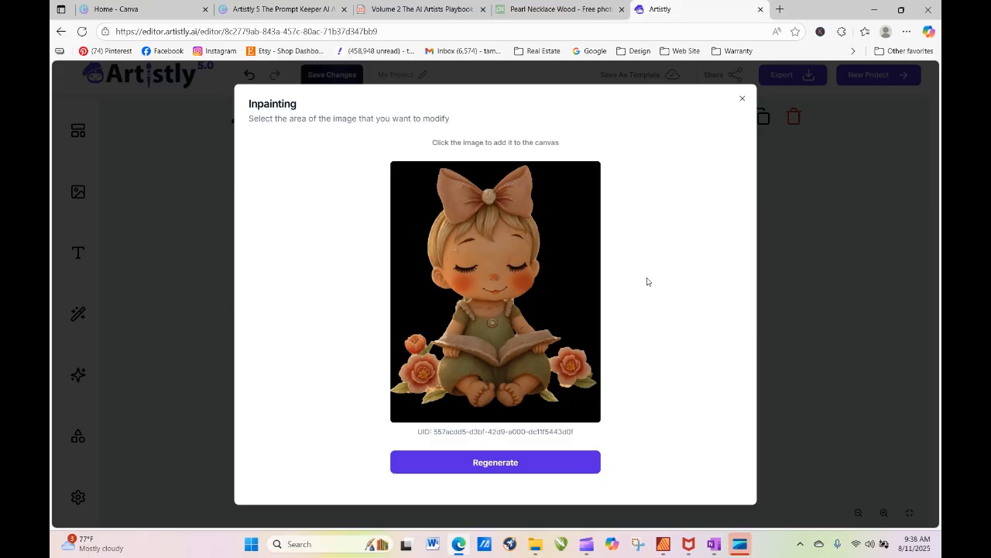
# Add the inpainted black-background baby image to the canvas and shift it slightly over the girl with the pink book.
pyautogui.click(515, 278)
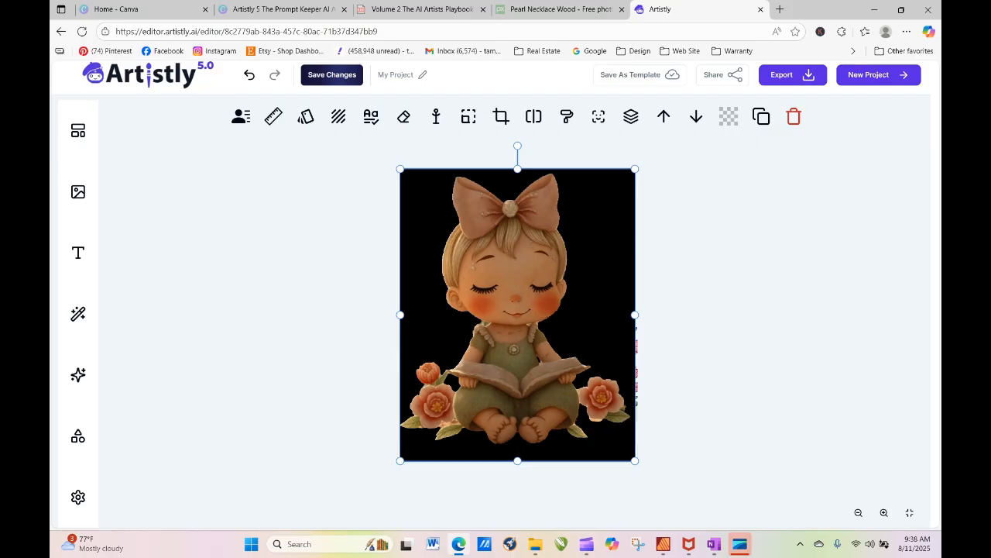
pyautogui.moveTo(543, 293); pyautogui.dragTo(541, 291)
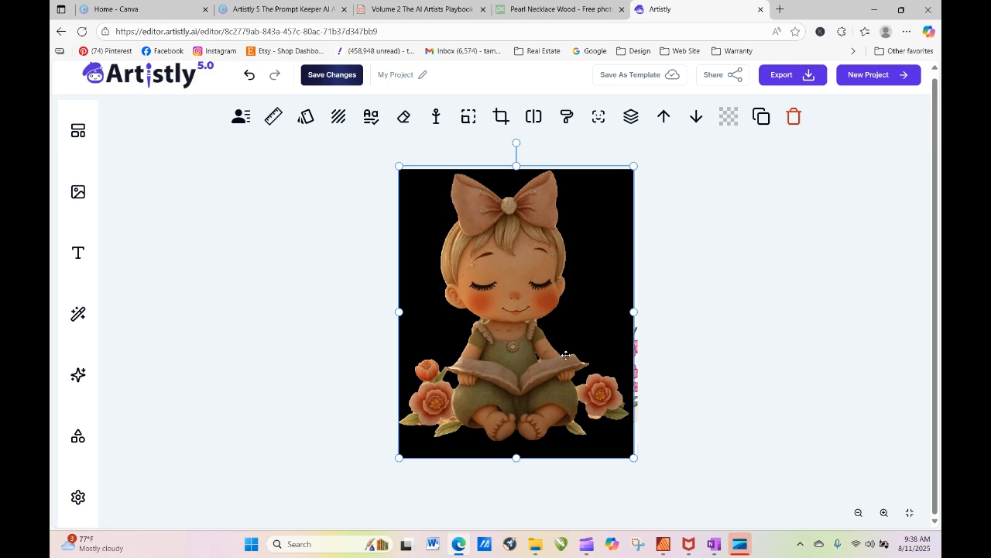
pyautogui.moveTo(566, 351)
pyautogui.mouseDown()
pyautogui.moveTo(586, 364)
pyautogui.moveTo(578, 354)
pyautogui.mouseUp()
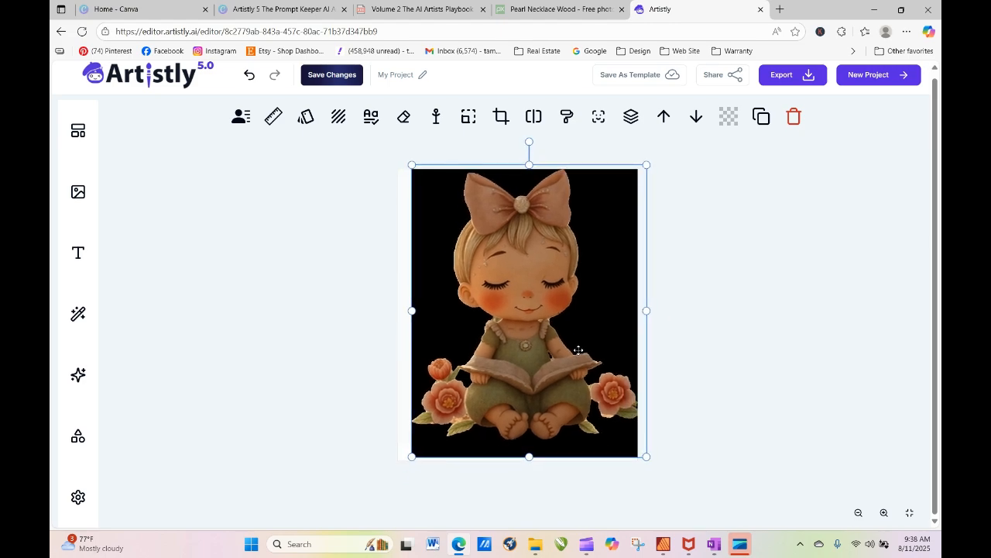
# Delete the stacked images covering the sleeping baby in the pink dress, including the girl with the pink book, and centre the baby image.
pyautogui.moveTo(566, 312); pyautogui.dragTo(97, 269)
pyautogui.moveTo(179, 284); pyautogui.dragTo(541, 299)
pyautogui.press('Delete')
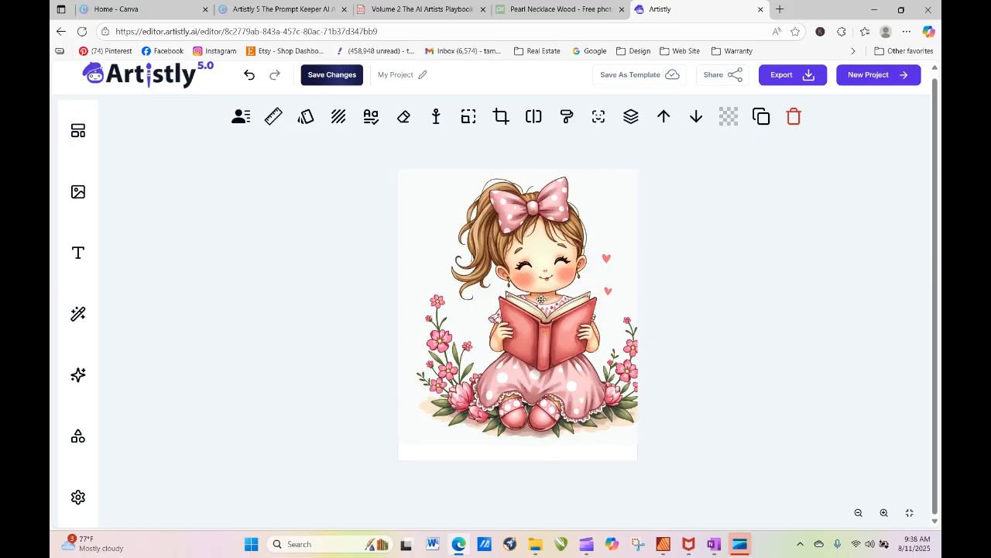
pyautogui.click(542, 299)
pyautogui.press('Delete')
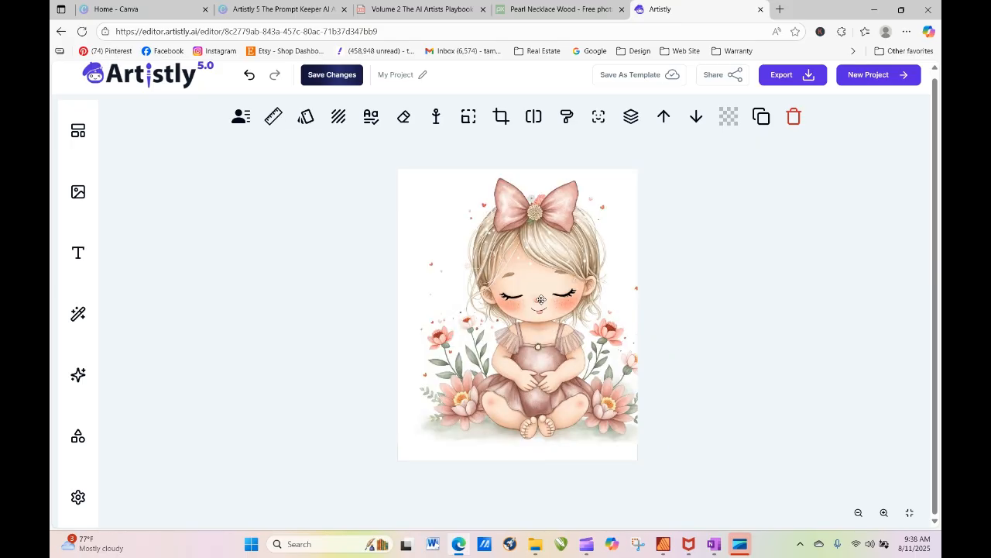
pyautogui.moveTo(541, 299); pyautogui.dragTo(520, 300)
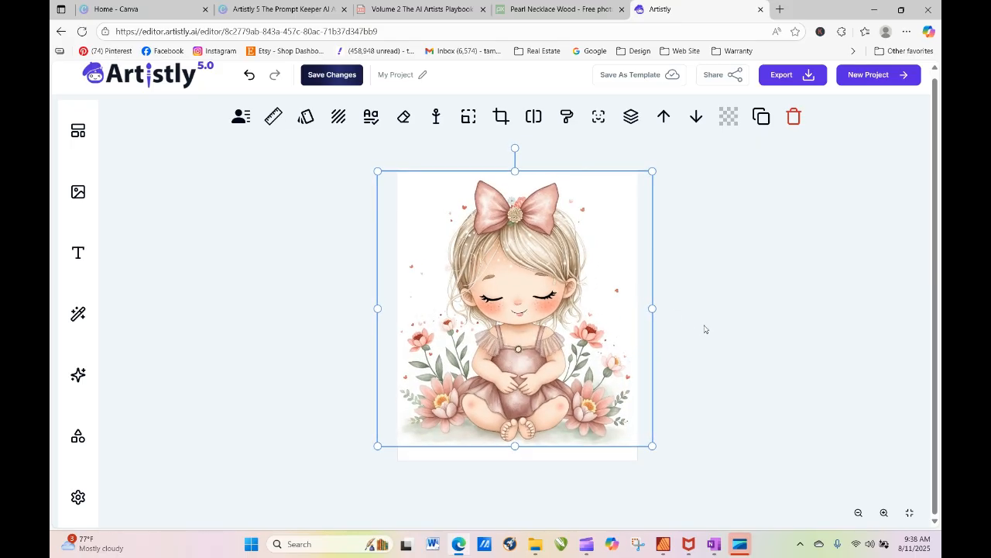
pyautogui.click(705, 329)
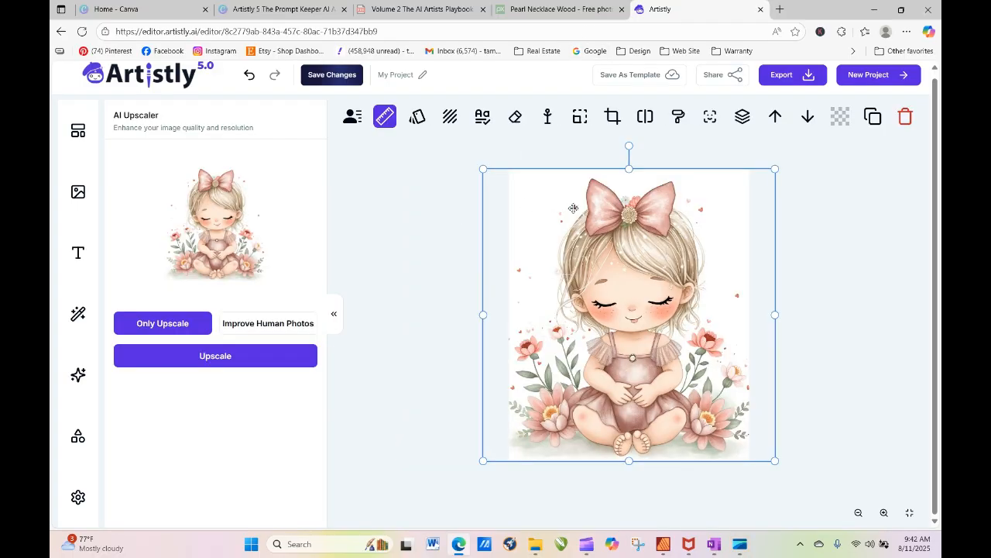
# Show the layer list, duplicate the sleeping baby image and move the copy down and to the left of the original.
pyautogui.click(742, 118)
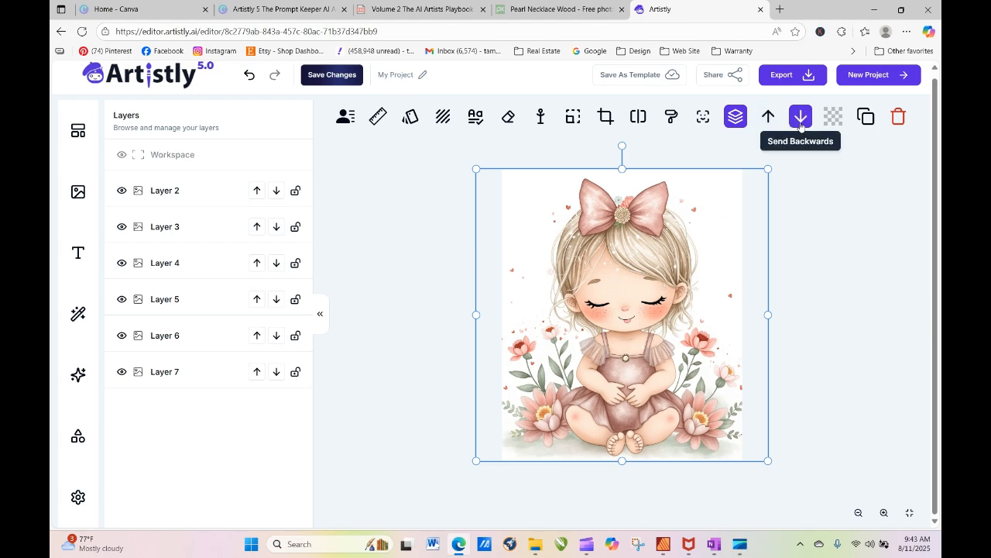
pyautogui.click(866, 117)
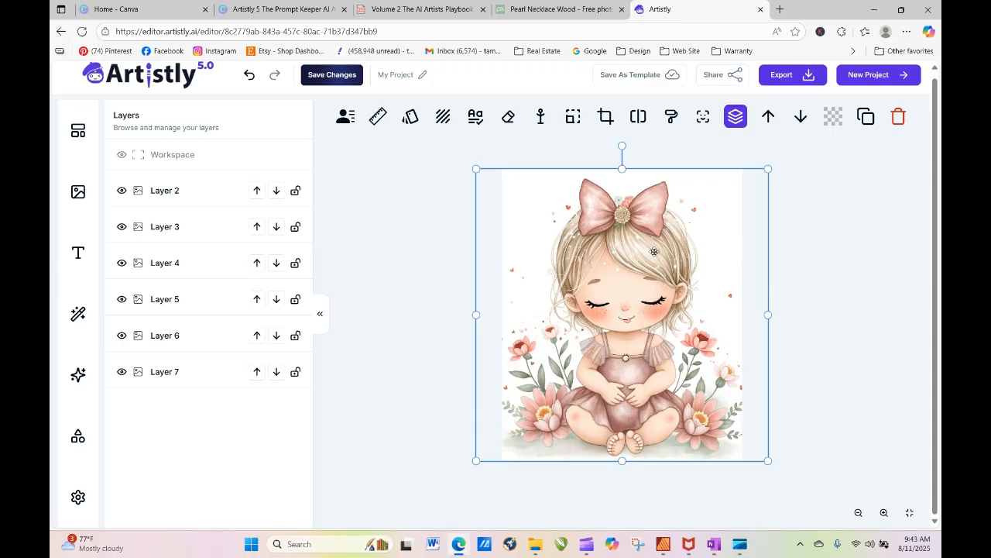
pyautogui.moveTo(657, 262)
pyautogui.mouseDown()
pyautogui.moveTo(654, 332)
pyautogui.moveTo(715, 399)
pyautogui.moveTo(748, 226)
pyautogui.moveTo(650, 254)
pyautogui.mouseUp()
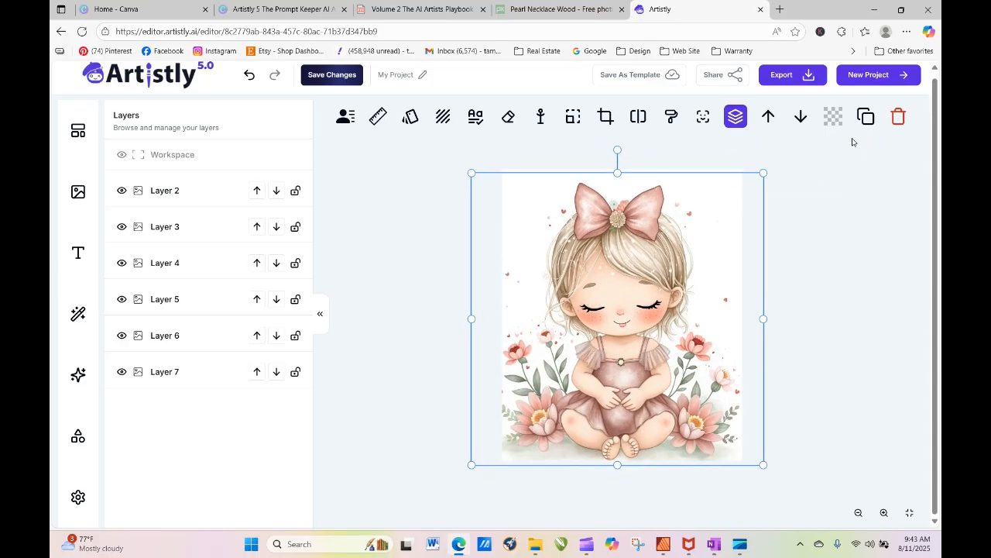
pyautogui.click(866, 117)
pyautogui.moveTo(674, 289); pyautogui.dragTo(617, 305)
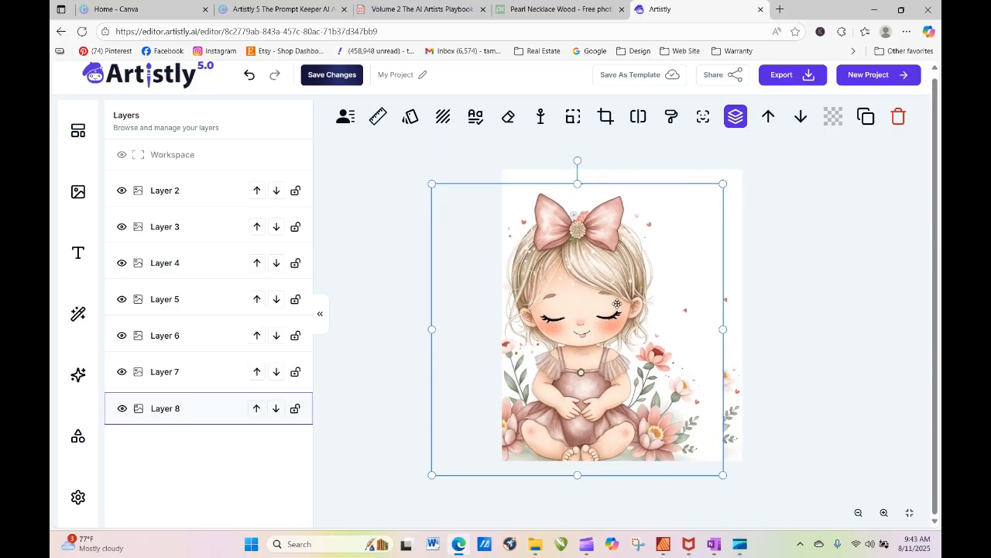
# Delete the duplicated baby image and all other images above the peach floral bouquet, leaving only Layer 2.
pyautogui.press('Delete')
pyautogui.click(605, 293)
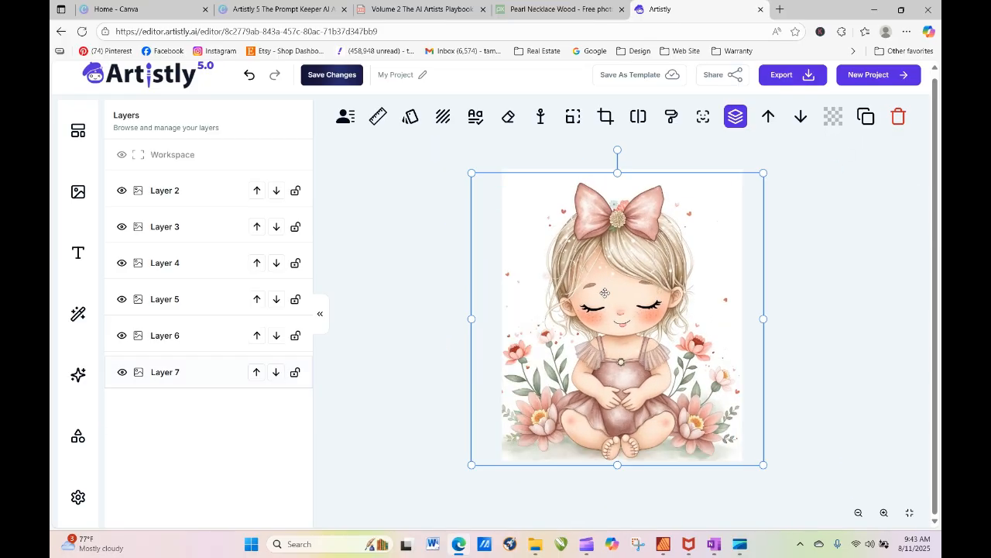
pyautogui.press('Delete')
pyautogui.click(599, 292)
pyautogui.press('Delete')
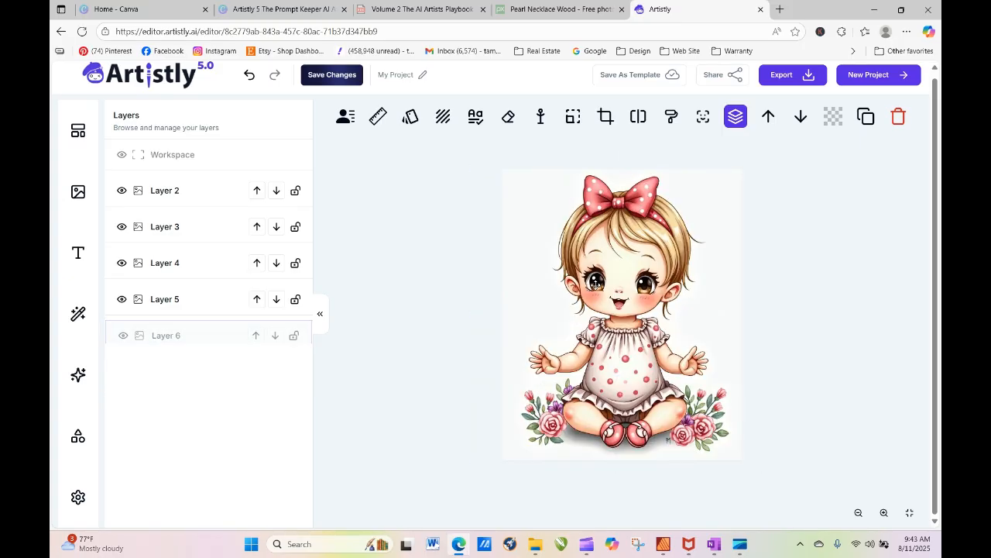
pyautogui.click(595, 283)
pyautogui.press('Delete')
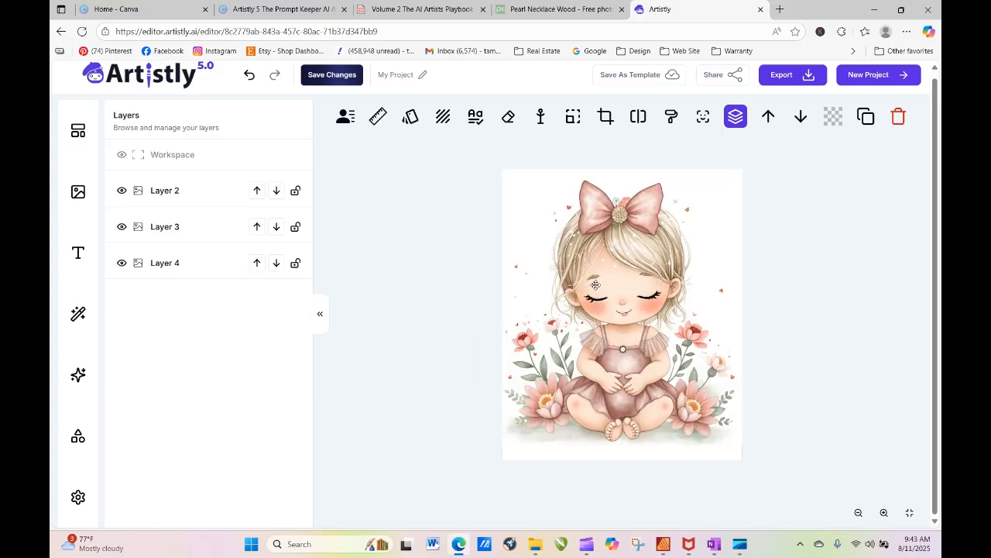
pyautogui.click(596, 285)
pyautogui.press('Delete')
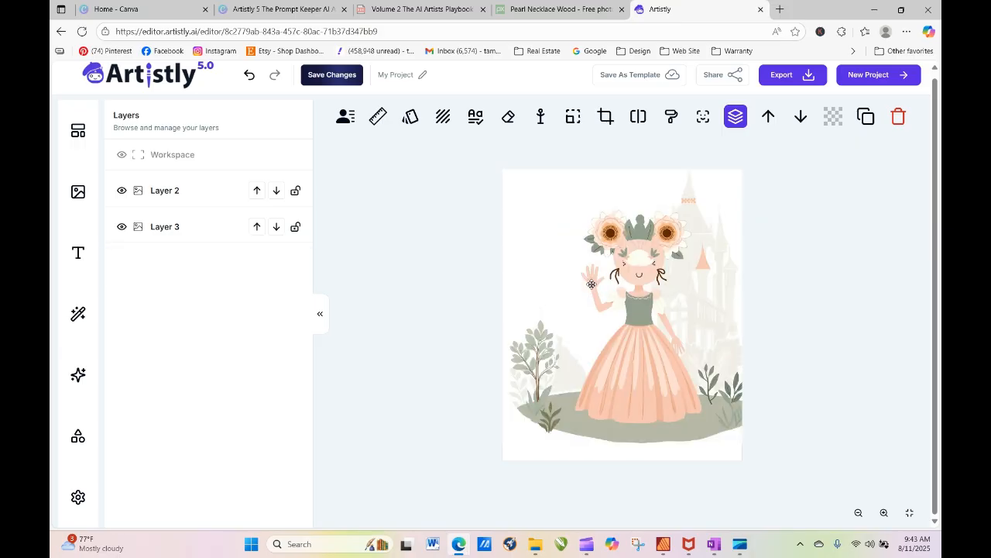
pyautogui.click(584, 282)
pyautogui.press('Delete')
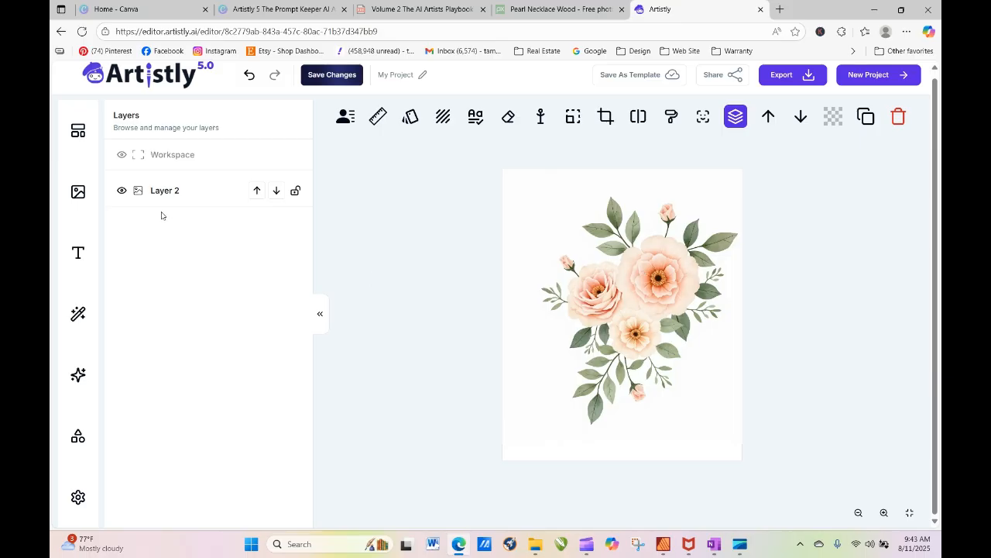
# Open the Demo Florals Test folder among the image library's projects.
pyautogui.click(77, 192)
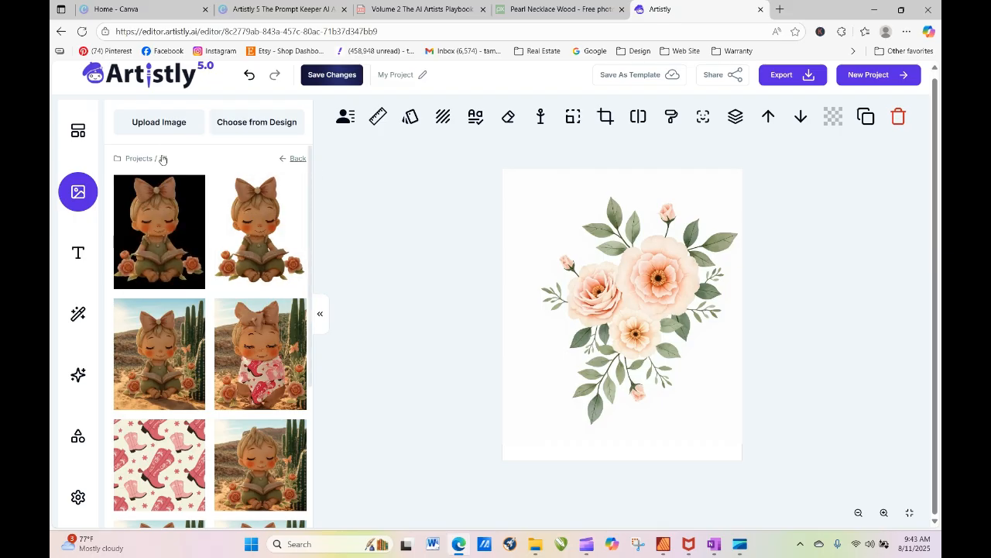
pyautogui.click(132, 159)
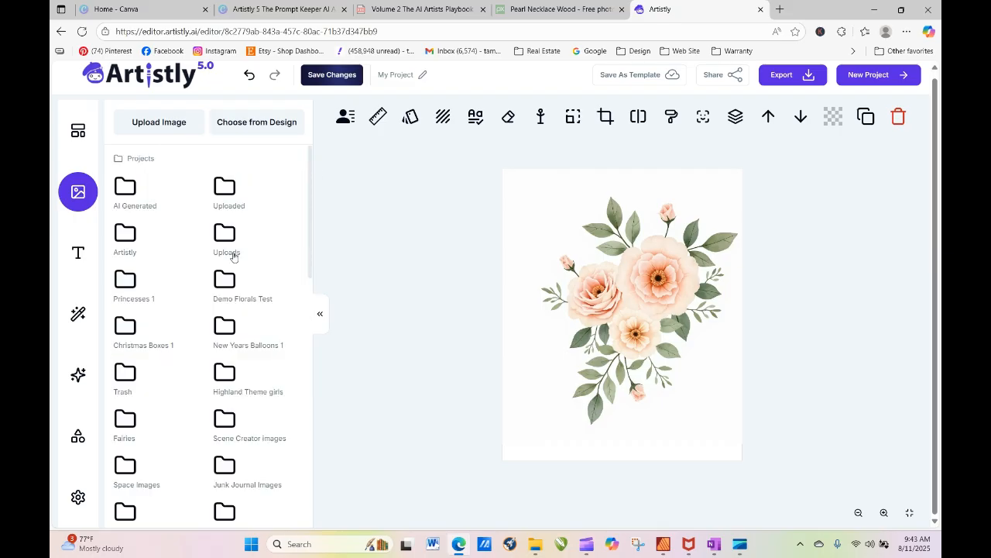
pyautogui.click(245, 299)
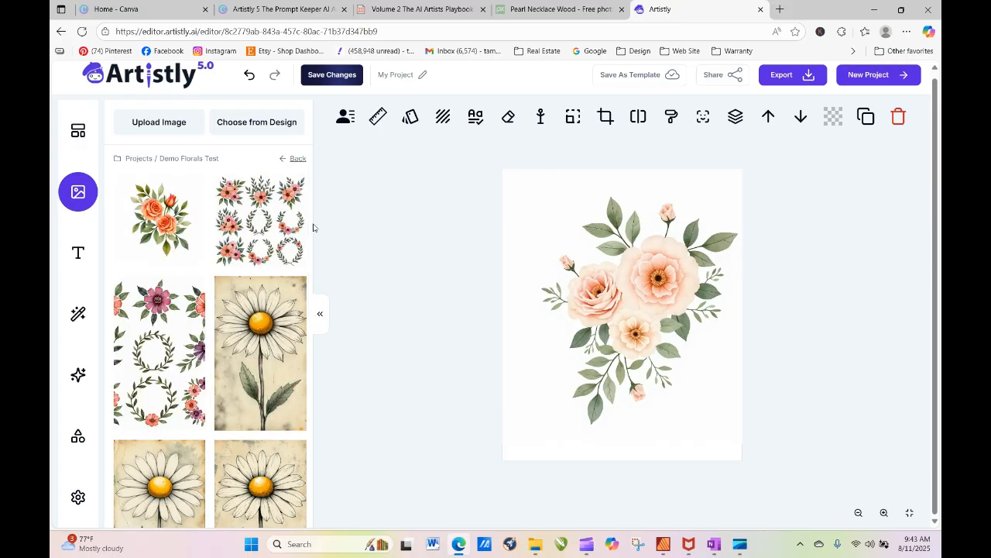
# Browse through the folder's pages and place the vertical arrangement of yellow and coral flowers on the canvas.
pyautogui.scroll(-6, 308, 181)
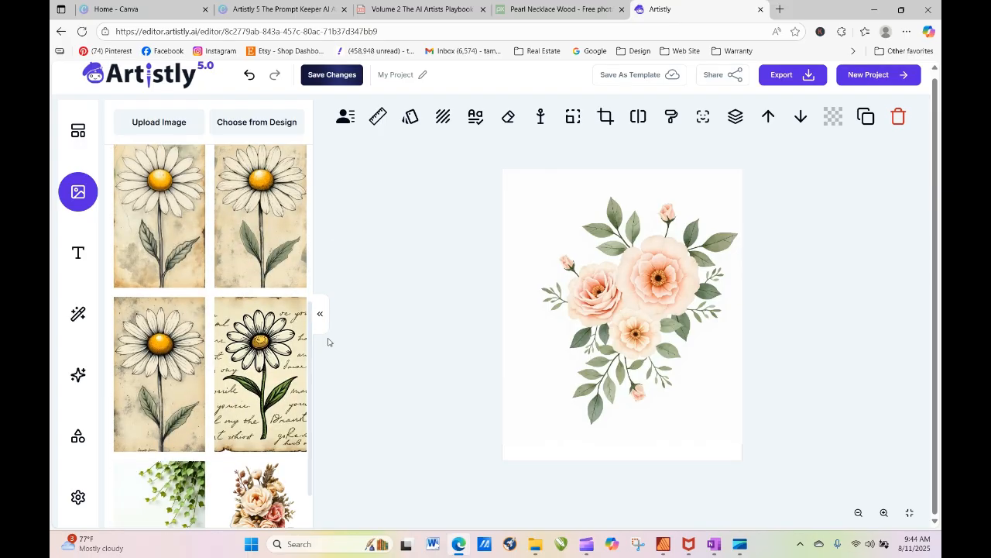
pyautogui.click(272, 510)
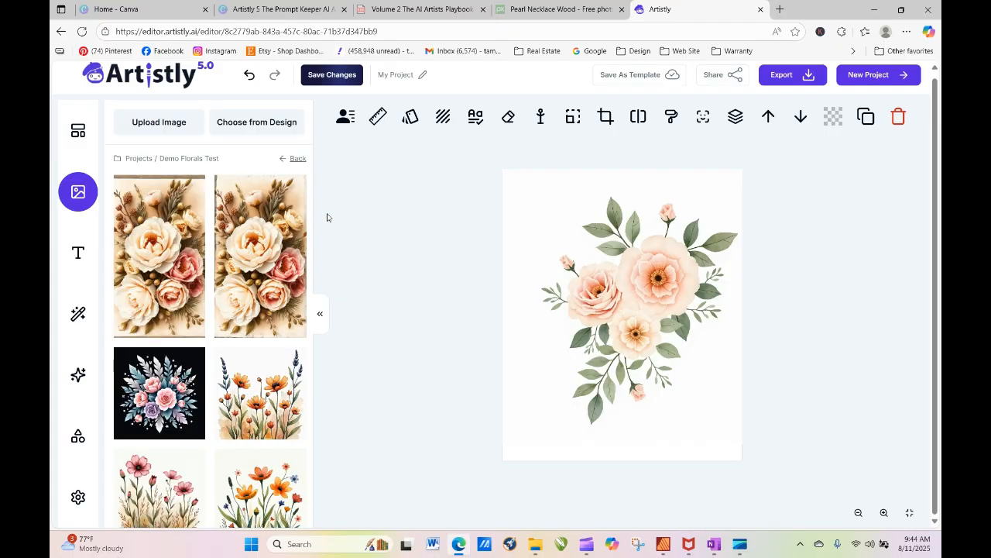
pyautogui.scroll(-5, 312, 214)
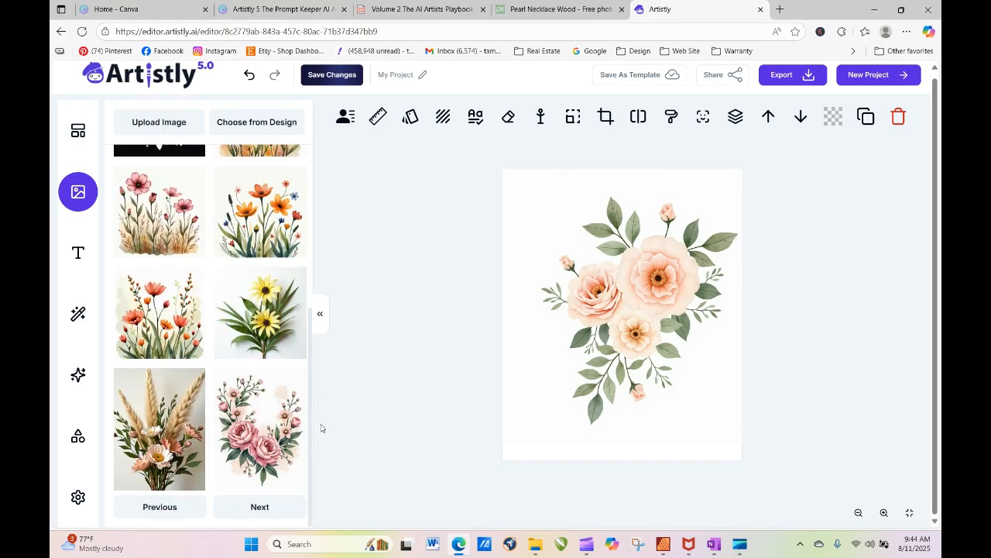
pyautogui.click(302, 505)
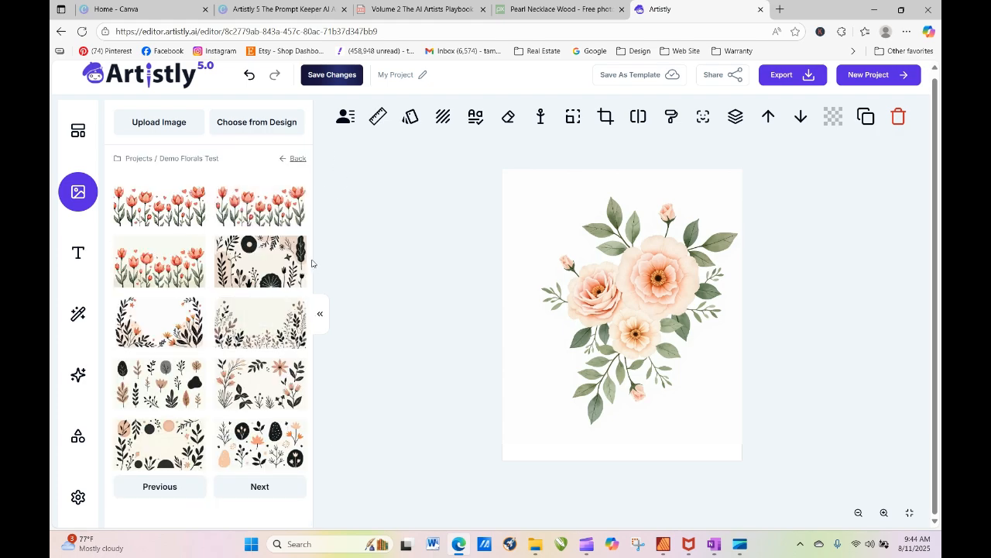
pyautogui.click(277, 488)
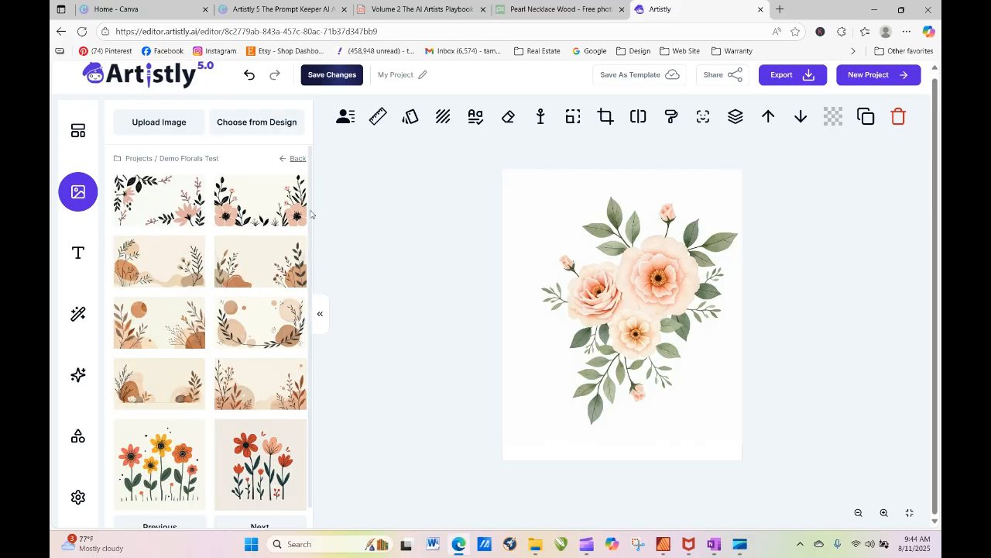
pyautogui.scroll(-2, 306, 325)
pyautogui.click(279, 507)
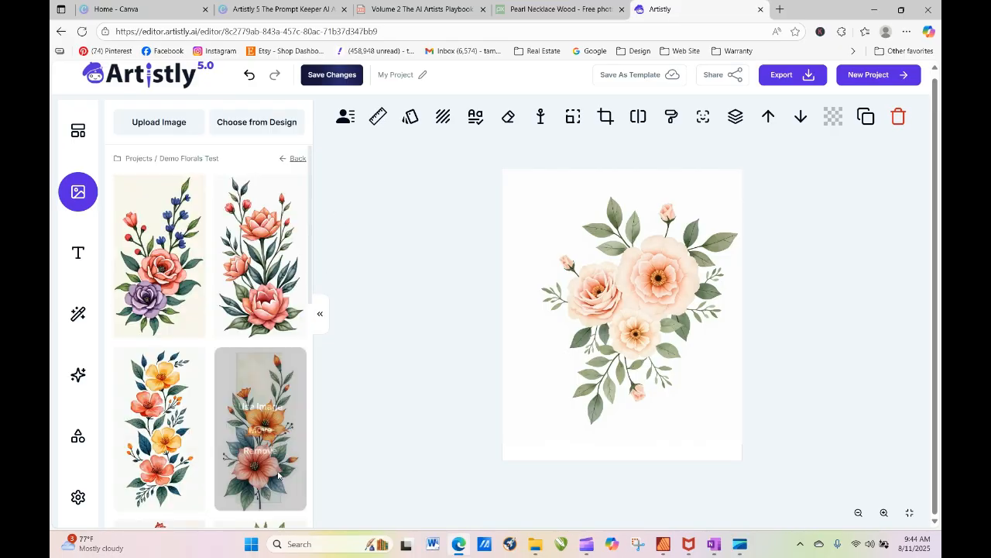
pyautogui.scroll(-3, 309, 256)
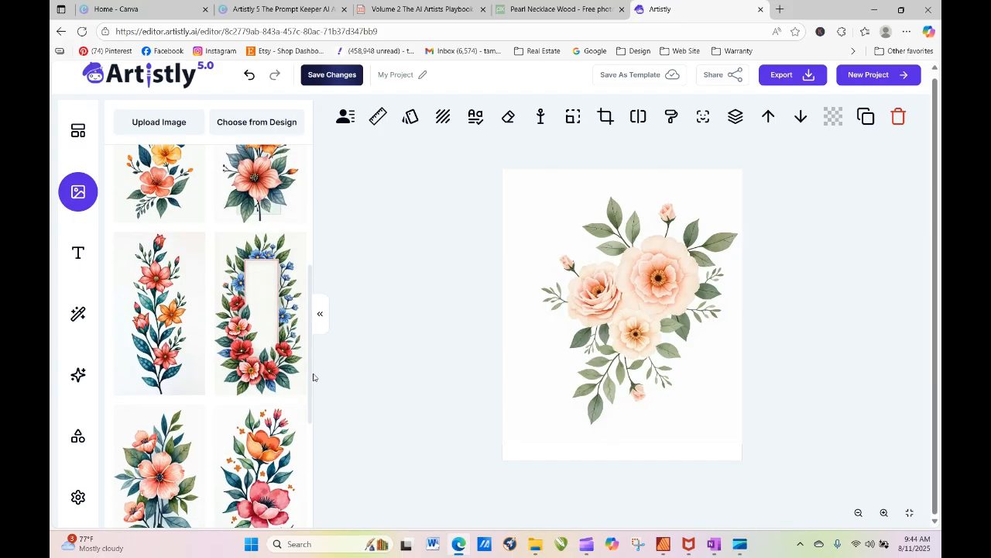
pyautogui.moveTo(160, 285)
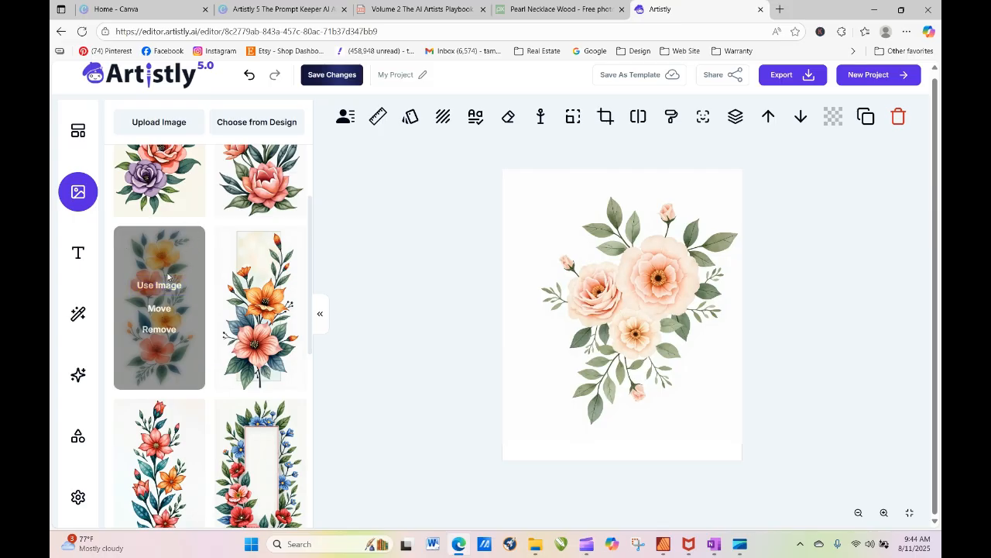
pyautogui.click(160, 285)
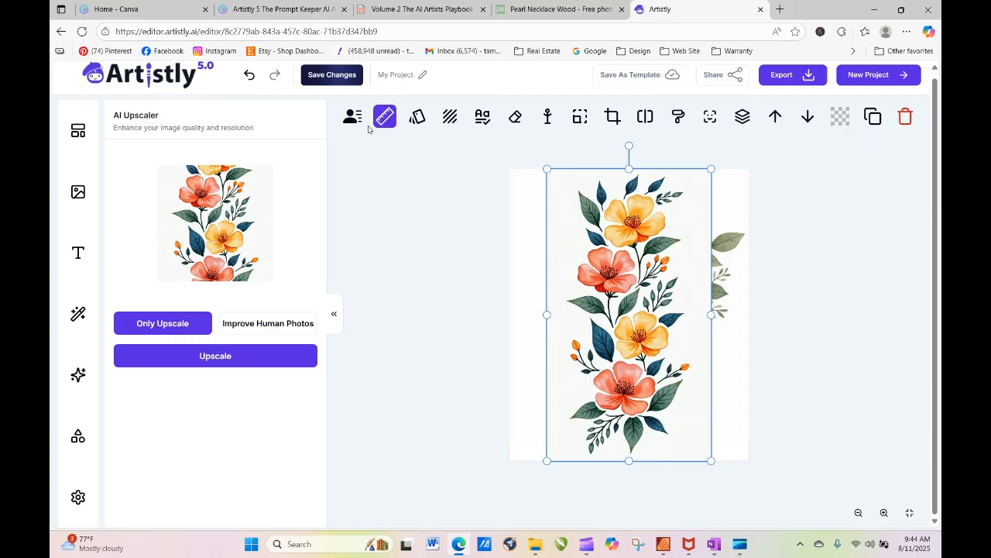
# Generate a text prompt from the vertical floral image with AI Designer's Mirror Magic.
pyautogui.click(78, 374)
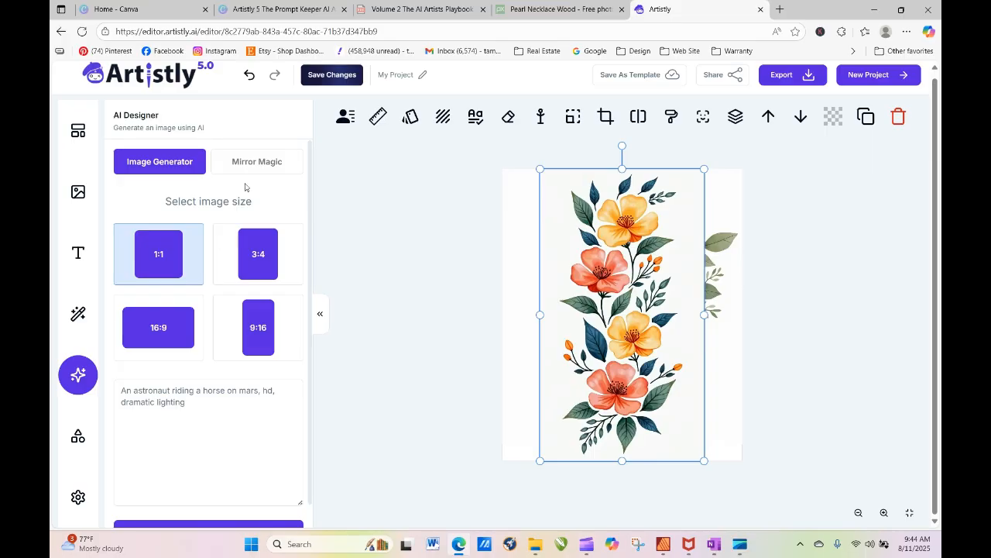
pyautogui.click(257, 163)
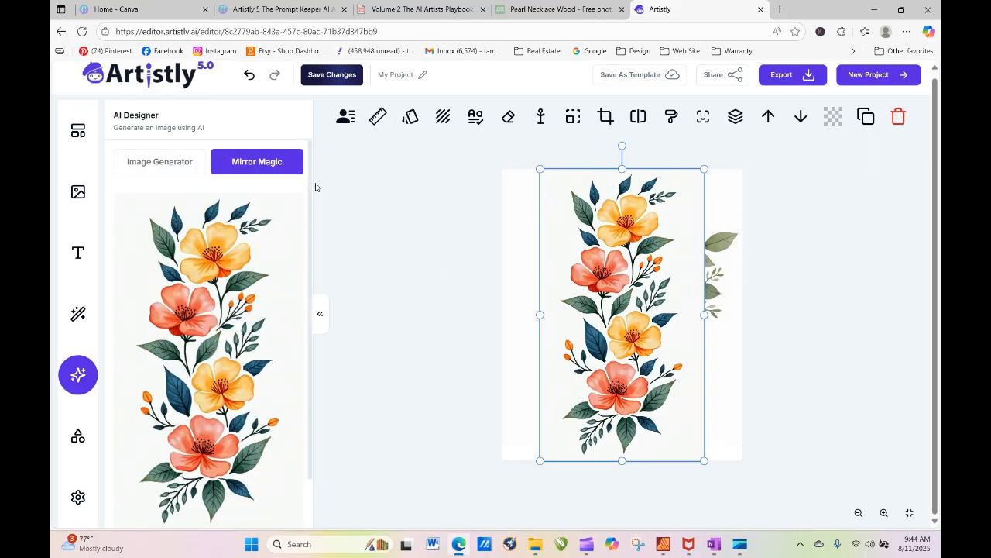
pyautogui.scroll(-2, 298, 424)
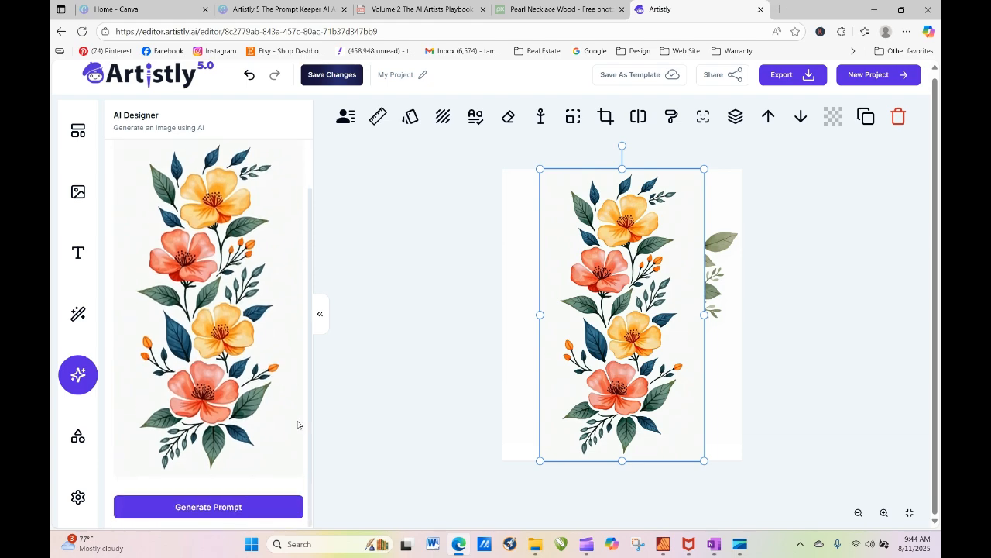
pyautogui.click(240, 508)
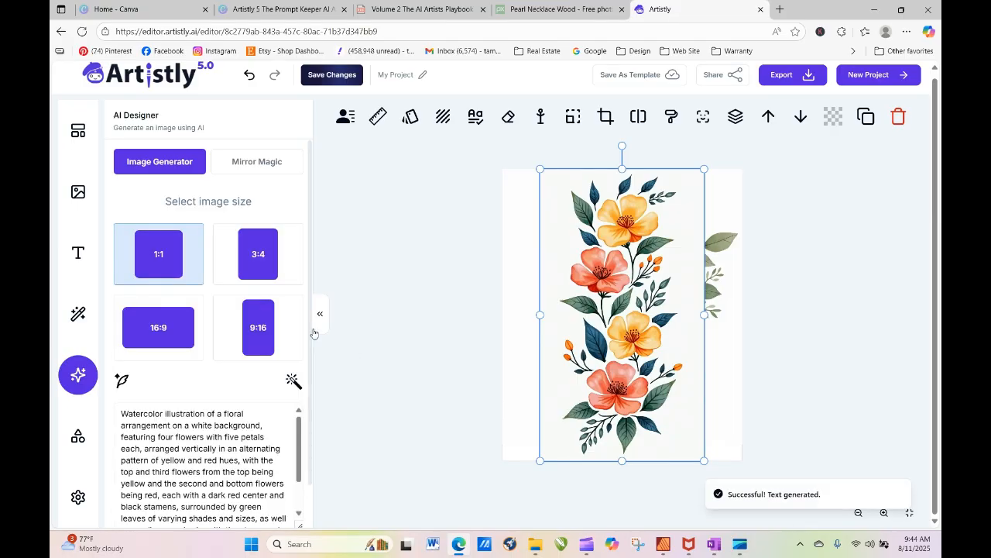
# Generate a new 1:1 image from the floral prompt and add the result to the canvas.
pyautogui.scroll(-1, 310, 331)
pyautogui.click(269, 510)
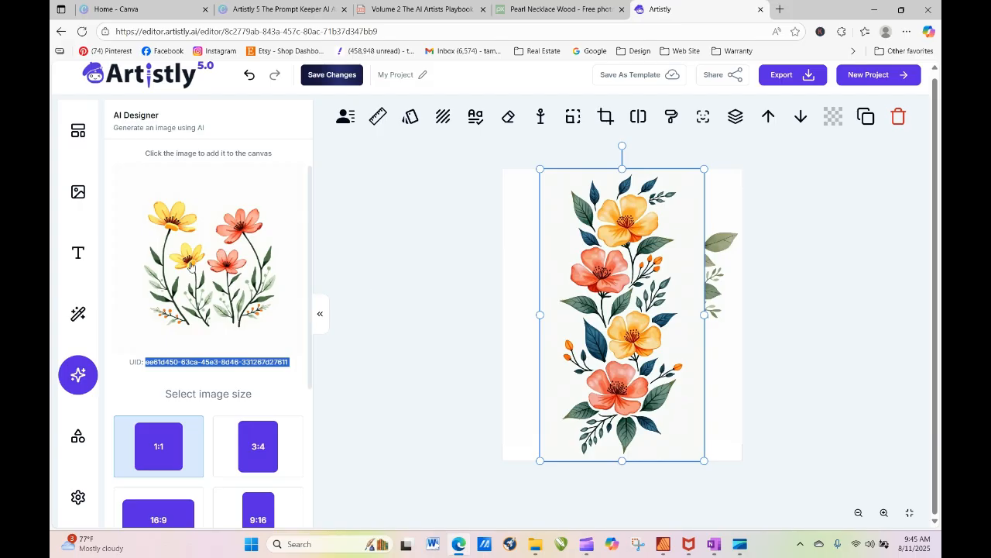
pyautogui.click(193, 268)
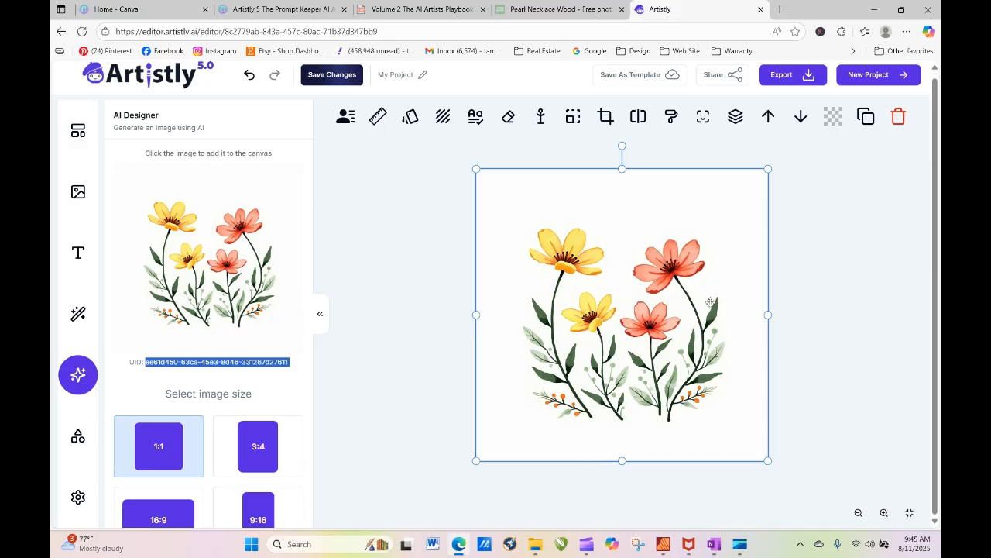
pyautogui.click(368, 417)
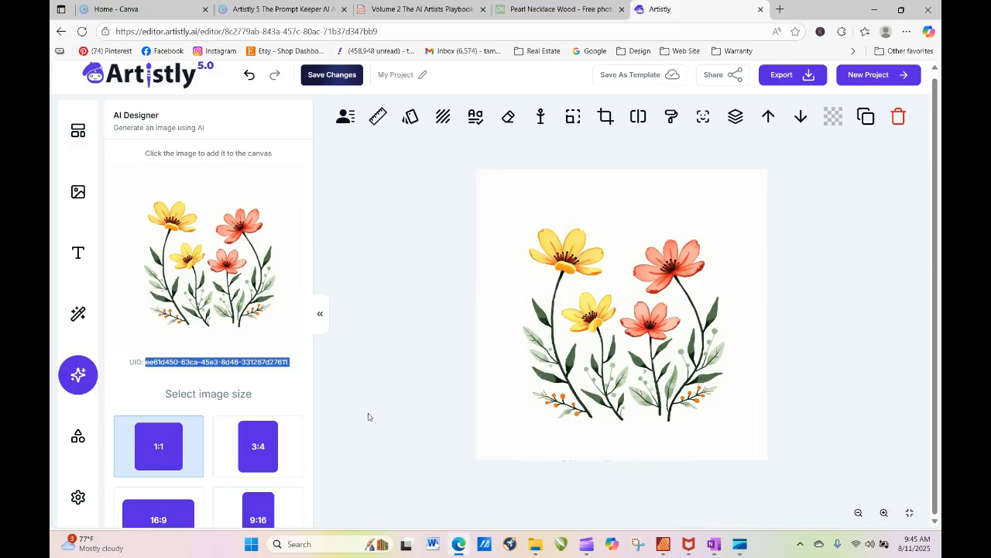
# Generate a 9:16 image from the same floral prompt and add the result to the canvas.
pyautogui.scroll(-3, 310, 259)
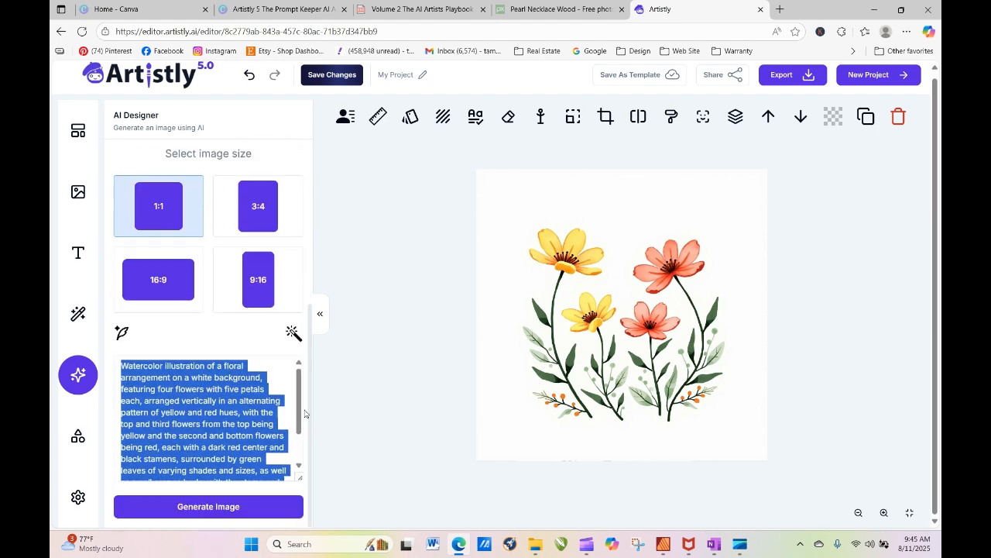
pyautogui.click(256, 275)
pyautogui.click(261, 506)
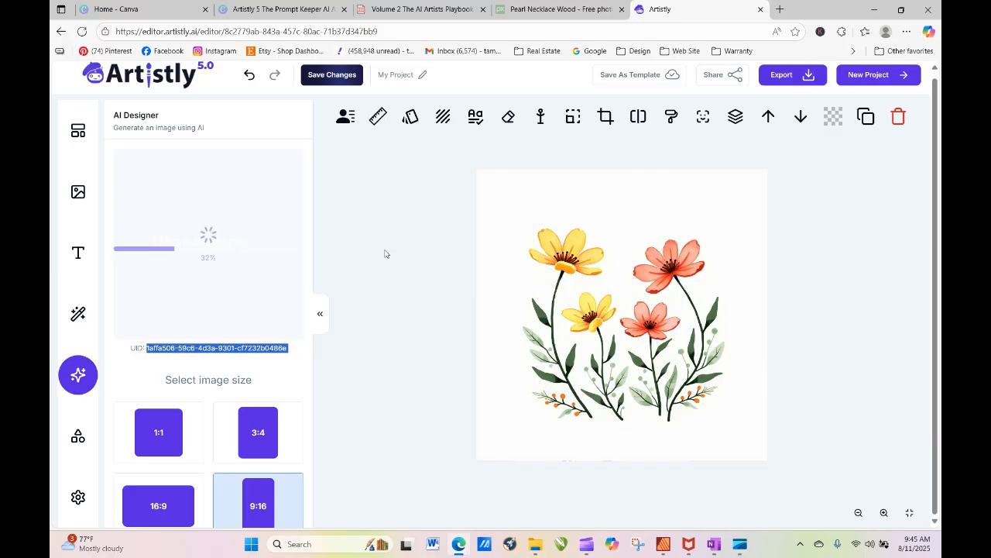
pyautogui.click(277, 291)
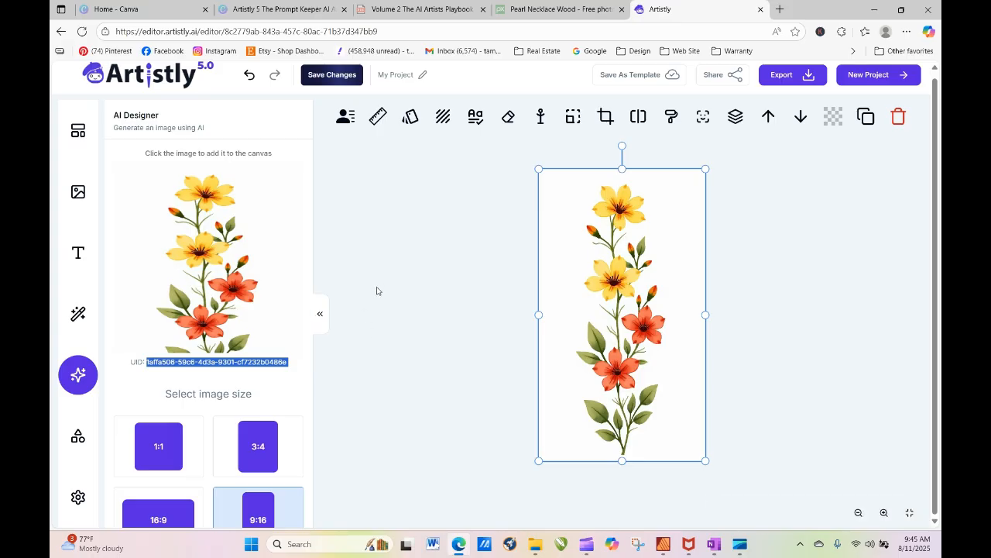
# Switch to the AI Artists Playbook PDF and copy the highlighted text "Soft Pastels – Blush pink, dusty rose, champagne," from the trending floral color palettes.
pyautogui.moveTo(311, 240); pyautogui.dragTo(323, 427)
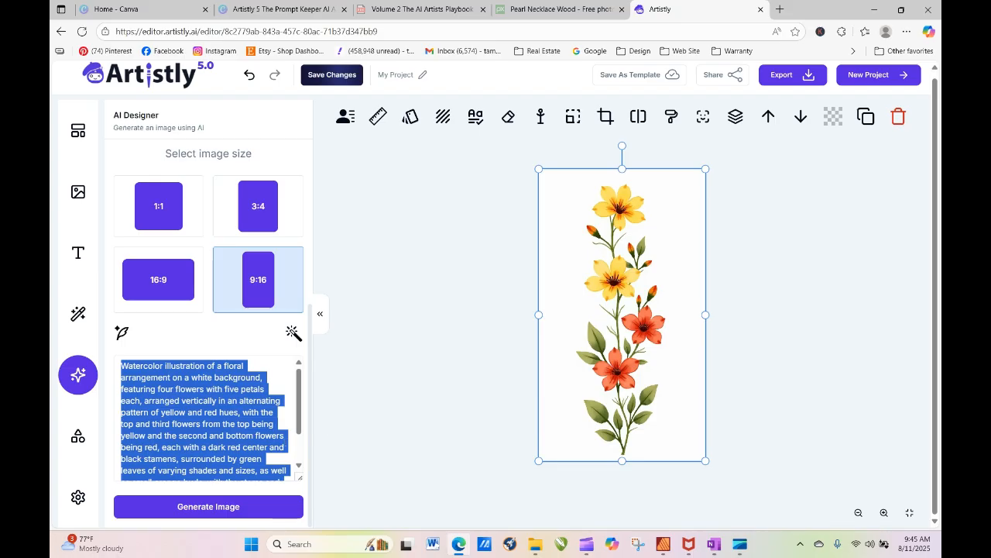
pyautogui.click(281, 447)
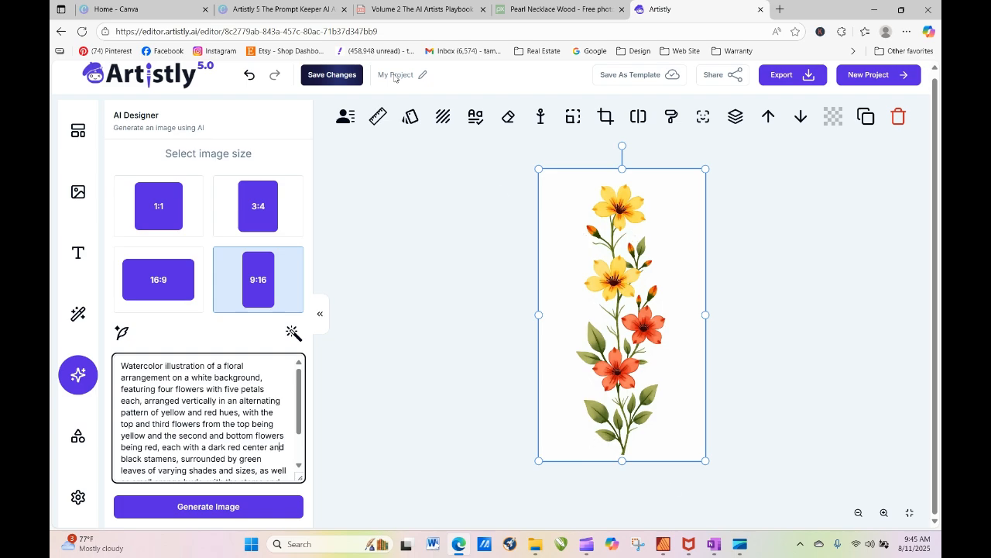
pyautogui.click(397, 11)
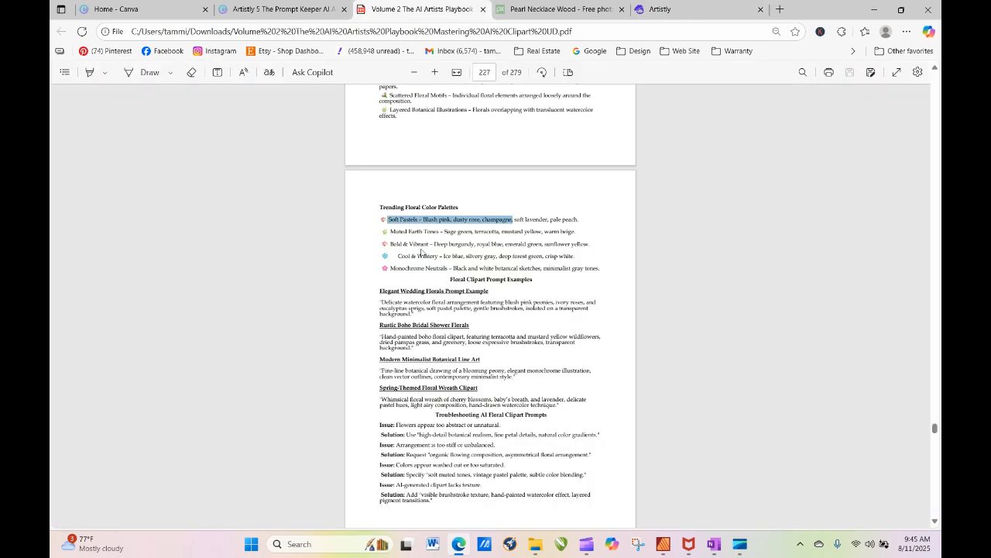
pyautogui.rightClick(454, 219)
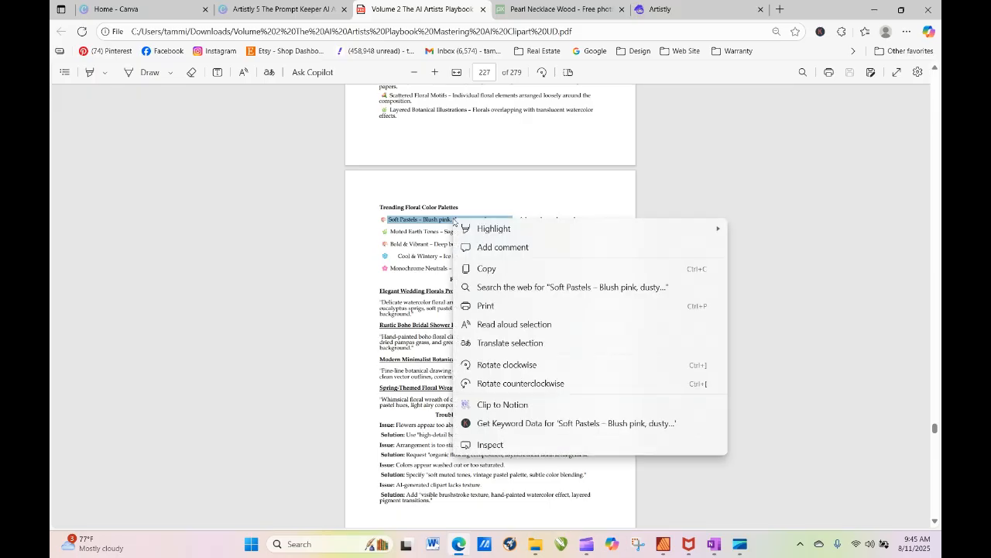
pyautogui.click(486, 269)
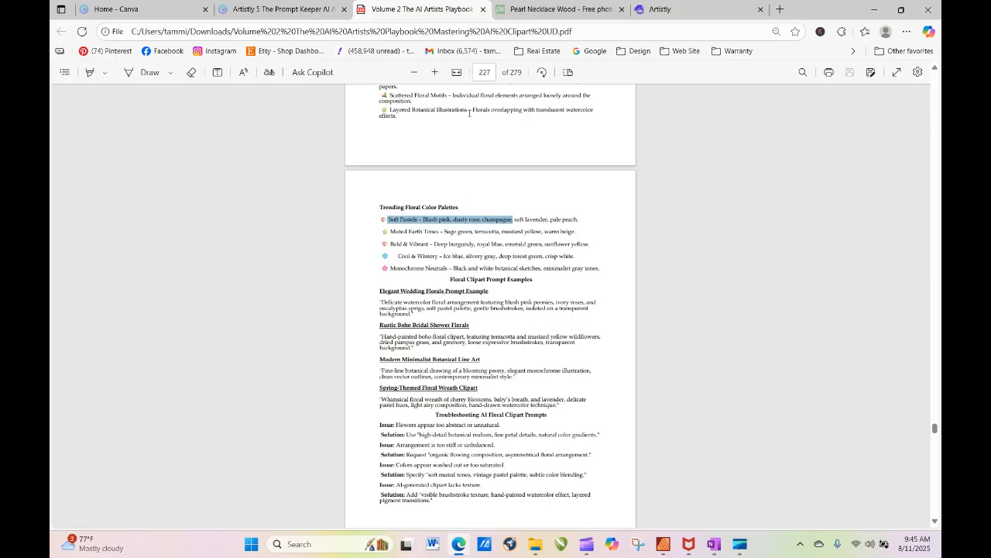
# Back in Artistly, replace "yellow and red hues" in the floral prompt with the copied Soft Pastels palette text.
pyautogui.click(663, 9)
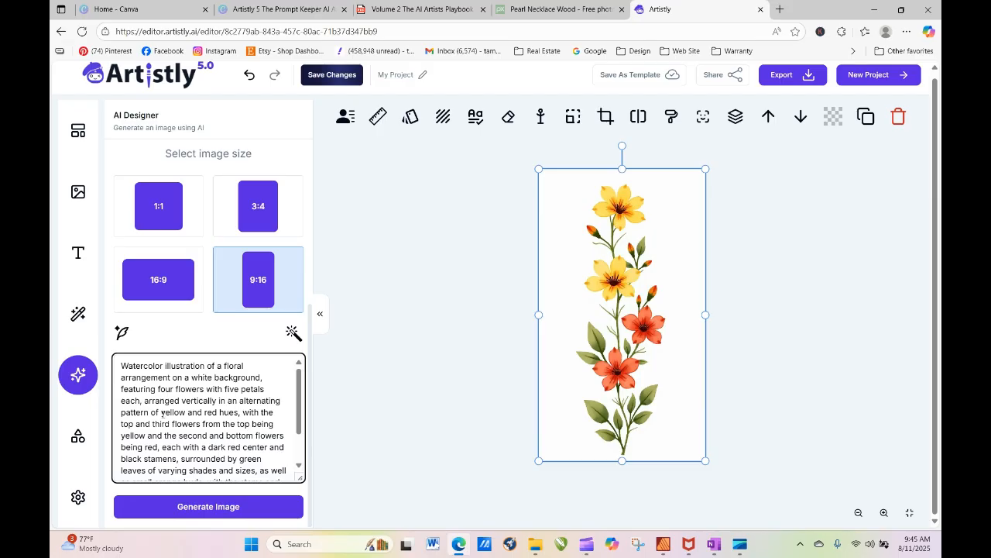
pyautogui.moveTo(172, 412); pyautogui.dragTo(239, 412)
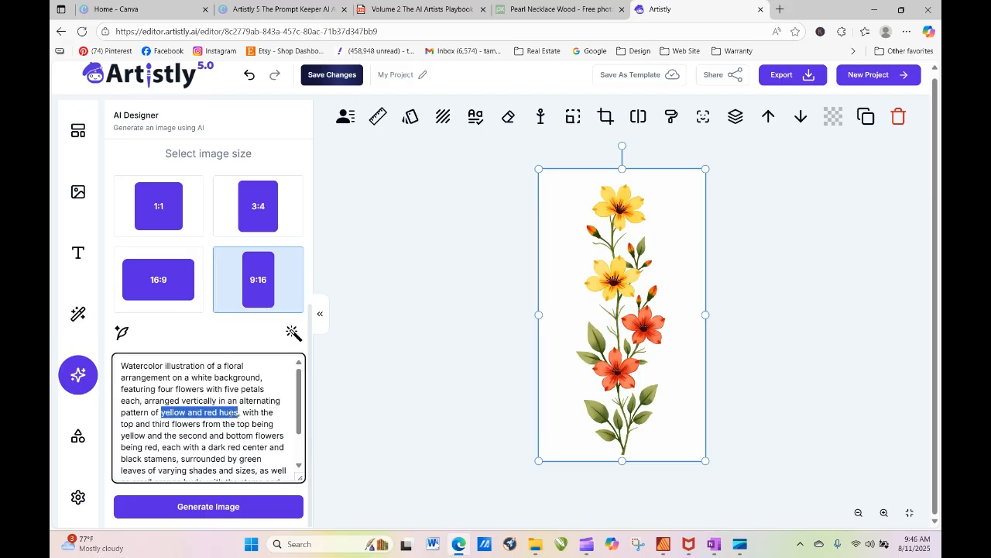
pyautogui.rightClick(215, 412)
pyautogui.click(275, 239)
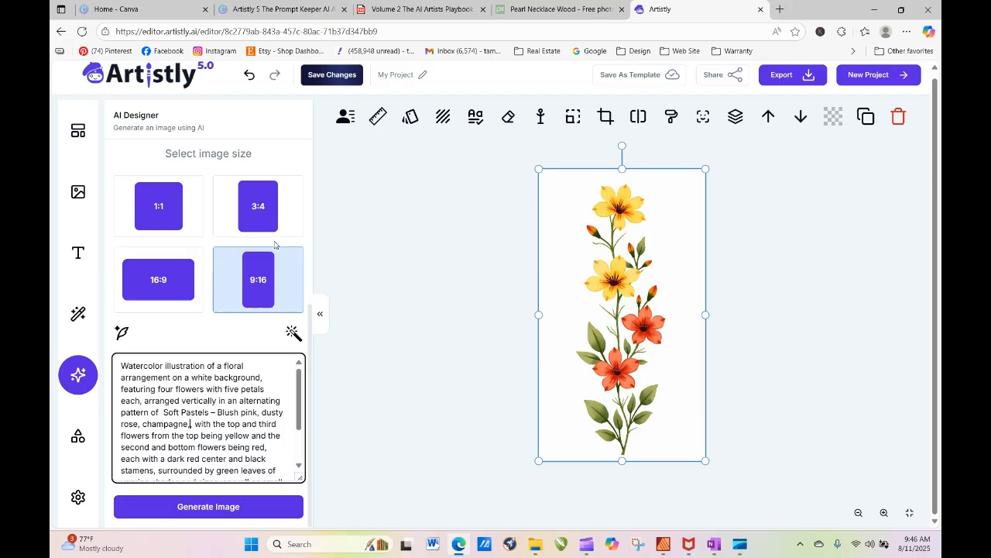
# Remove the extra comma and the leftover color wording "being yellow", "flowers being red" and "dark red center" from the floral prompt.
pyautogui.press('Delete')
pyautogui.moveTo(151, 436); pyautogui.dragTo(251, 437)
pyautogui.press('BackSpace')
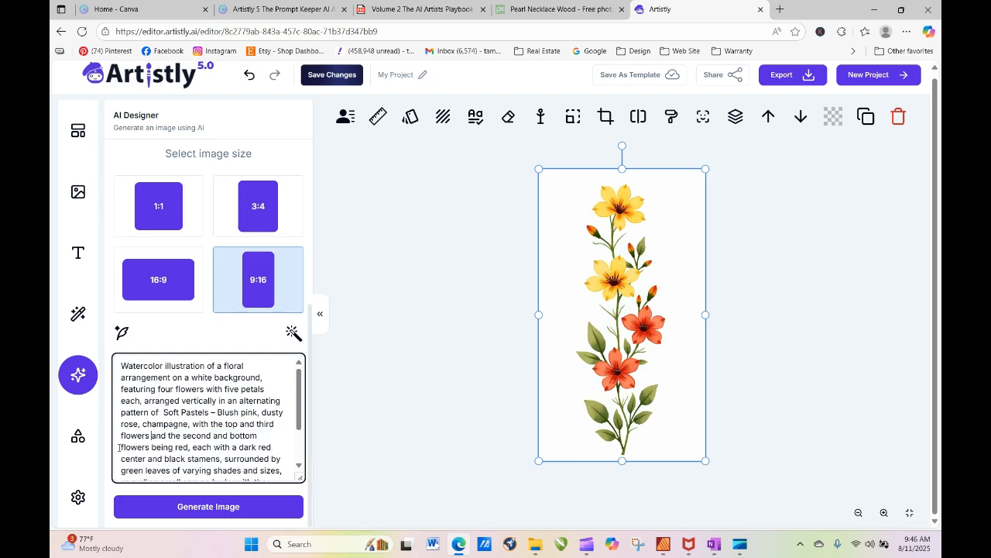
pyautogui.moveTo(118, 448); pyautogui.dragTo(189, 448)
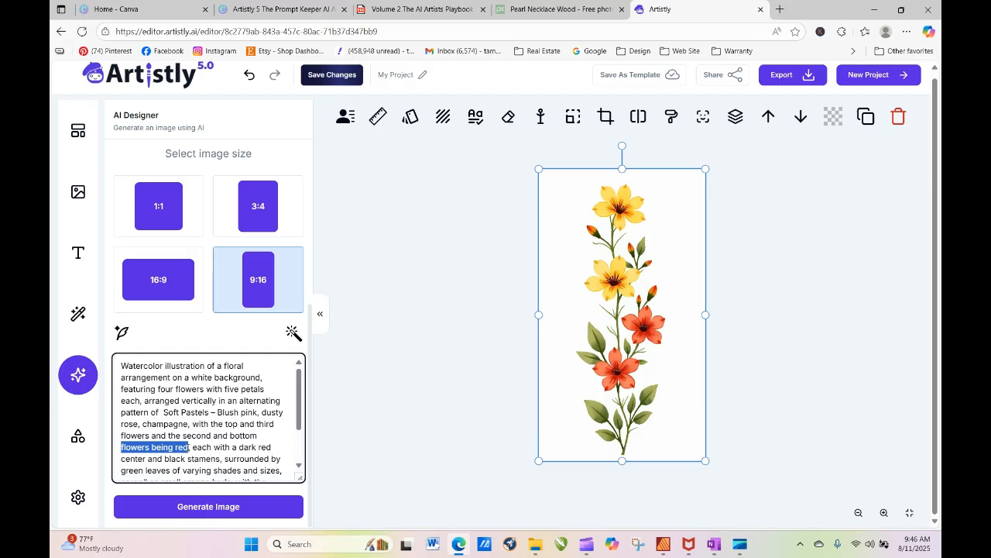
pyautogui.press('BackSpace')
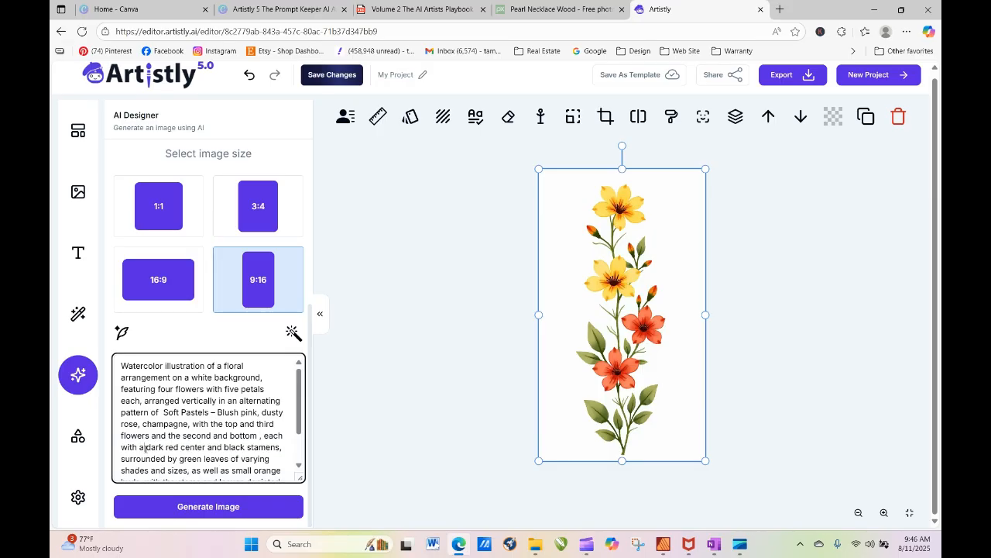
pyautogui.moveTo(144, 448); pyautogui.dragTo(178, 448)
pyautogui.click(151, 448)
pyautogui.moveTo(146, 448); pyautogui.dragTo(207, 448)
pyautogui.press('BackSpace')
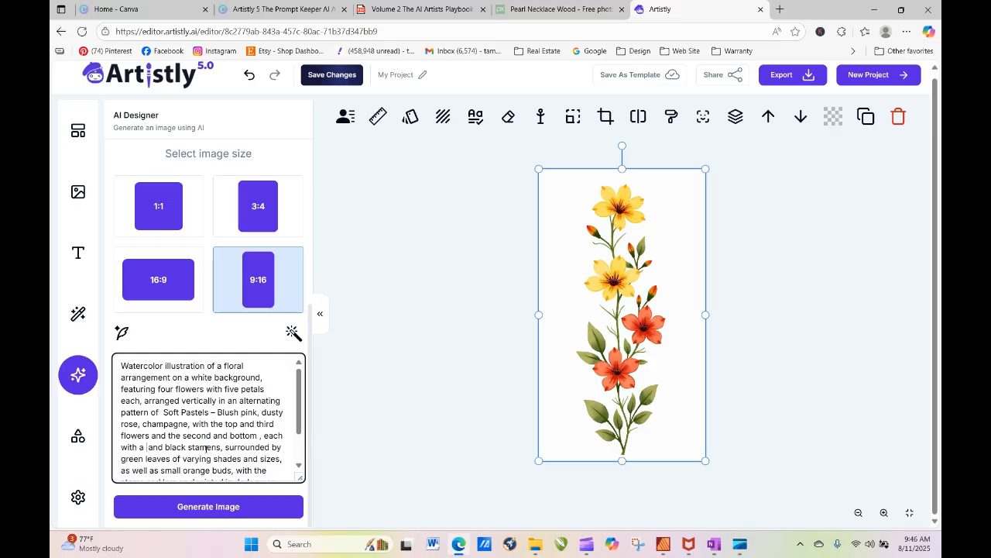
# Generate a 9:16 image from the manually edited pastel prompt and add the result to the canvas.
pyautogui.click(239, 511)
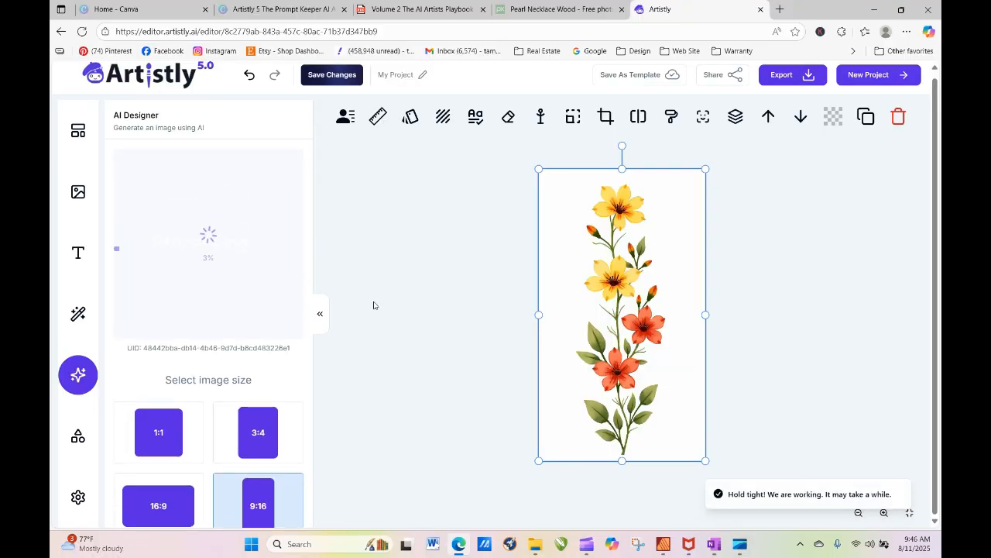
pyautogui.click(364, 236)
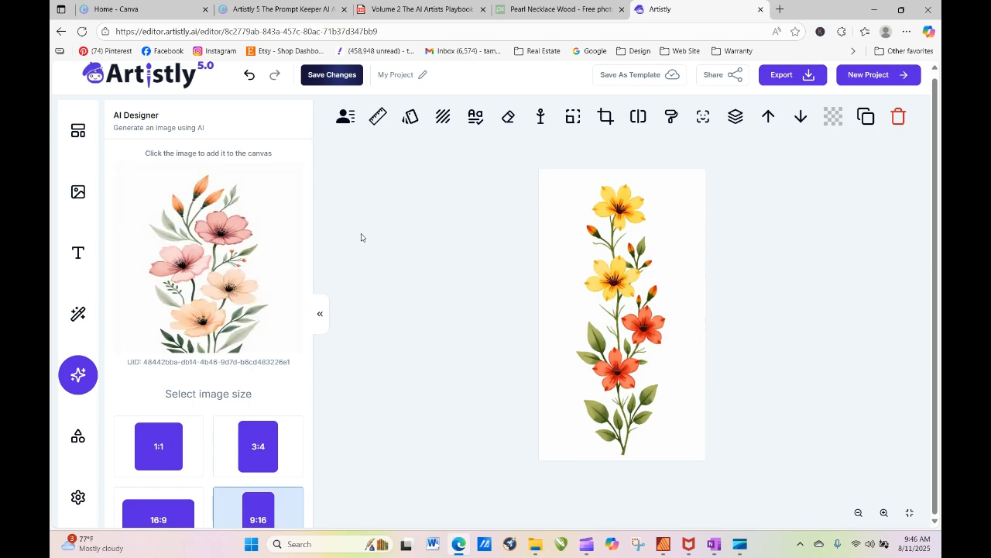
pyautogui.click(242, 237)
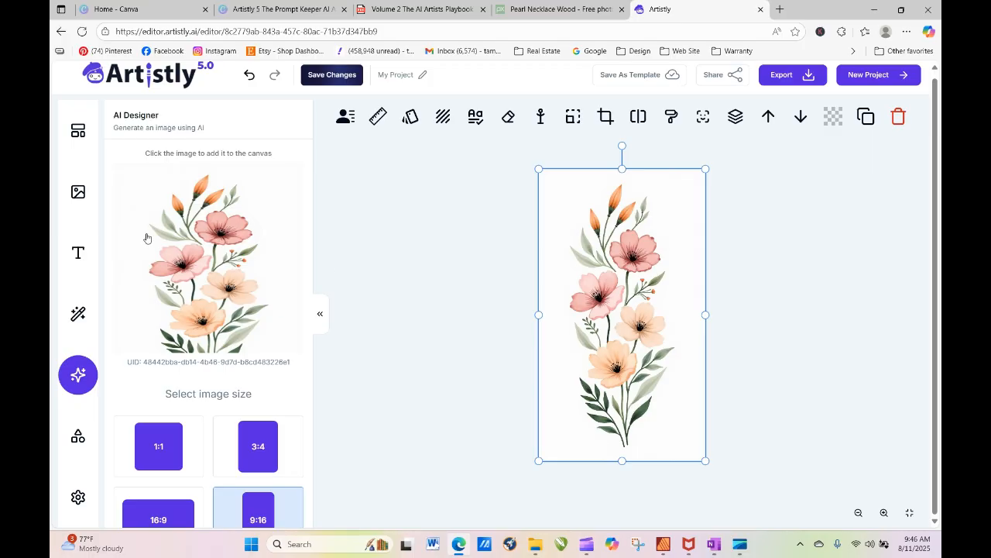
# Copy the image prompt of the vertical yellow and red floral from the image library and close the prompt window.
pyautogui.click(77, 191)
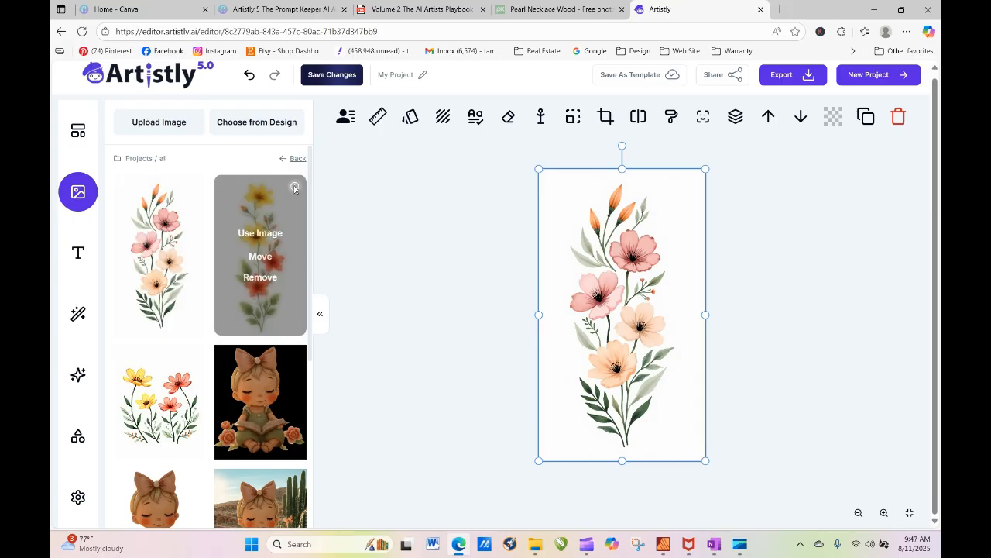
pyautogui.click(294, 188)
pyautogui.click(442, 411)
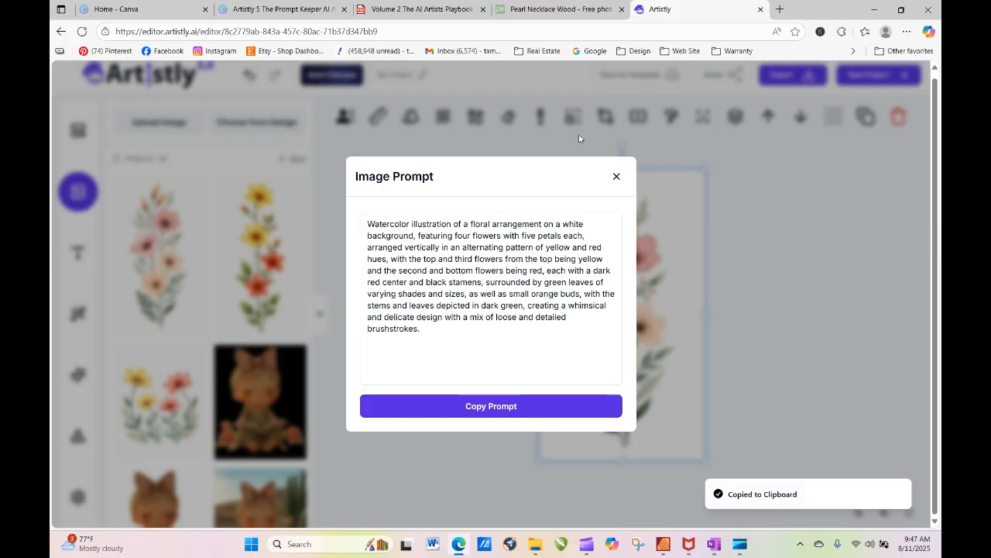
pyautogui.click(611, 175)
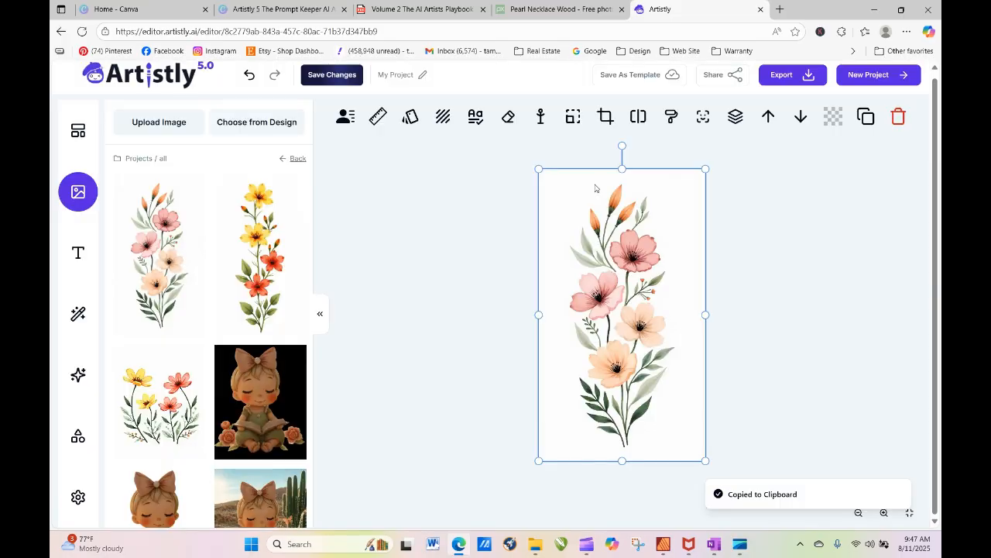
# Paste the copied prompt into AI Designer's Image Generator and open it for editing with AI.
pyautogui.click(79, 383)
pyautogui.rightClick(136, 401)
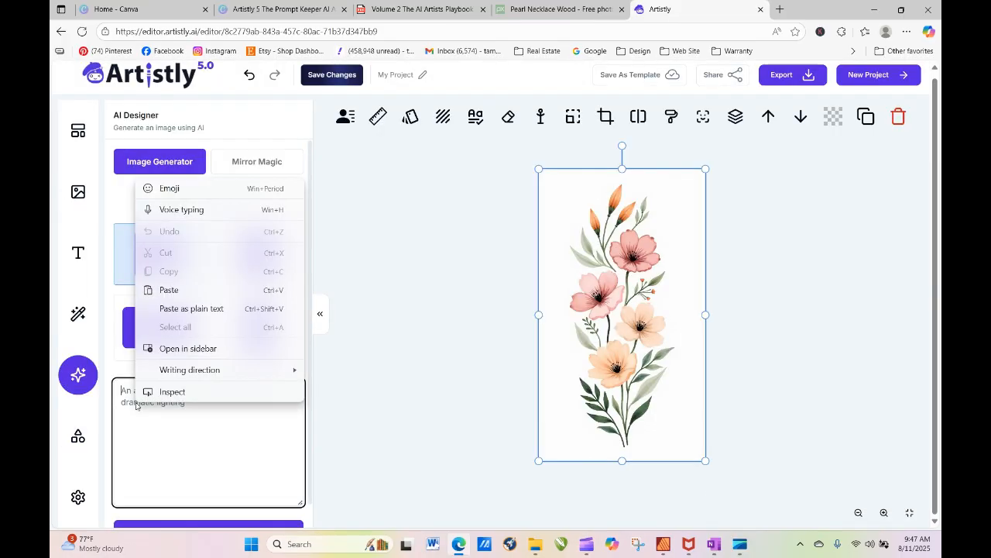
pyautogui.click(177, 290)
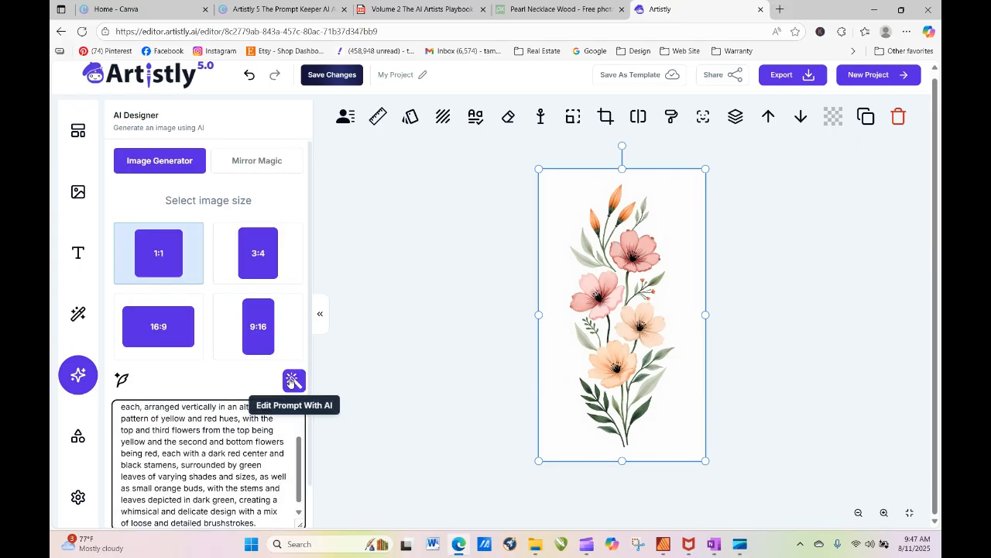
pyautogui.click(292, 379)
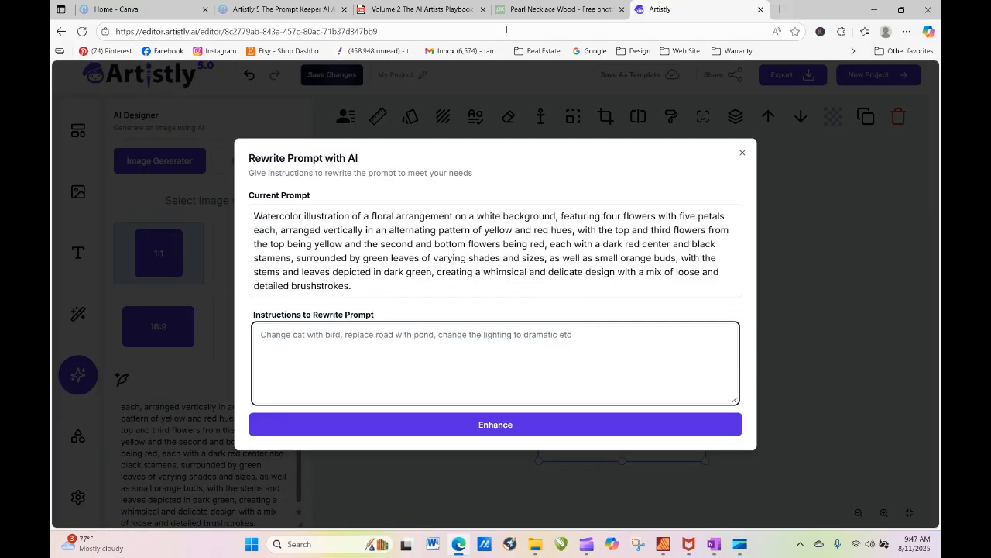
# Copy the highlighted Soft Pastels palette text again from the AI Artists Playbook PDF and return to Artistly.
pyautogui.click(432, 11)
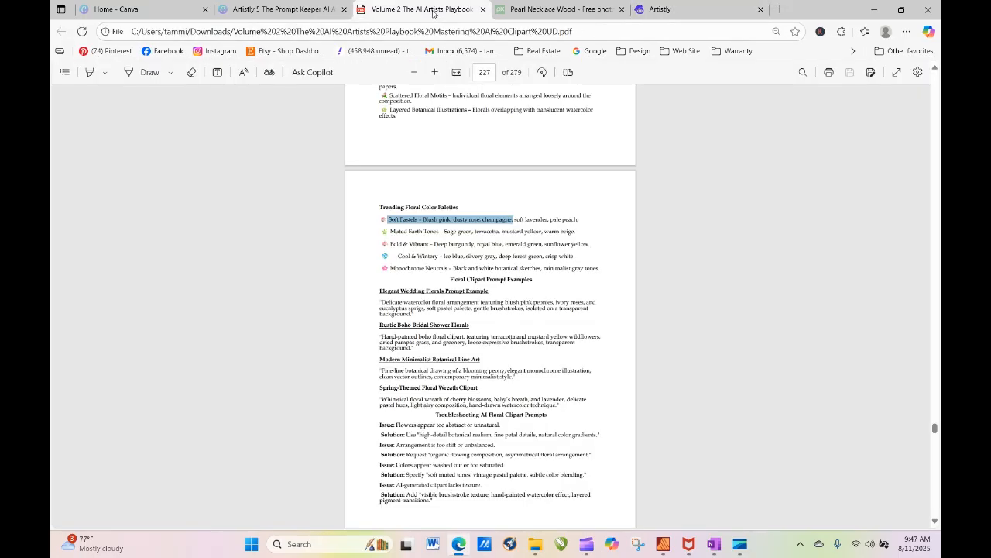
pyautogui.rightClick(454, 219)
pyautogui.click(496, 272)
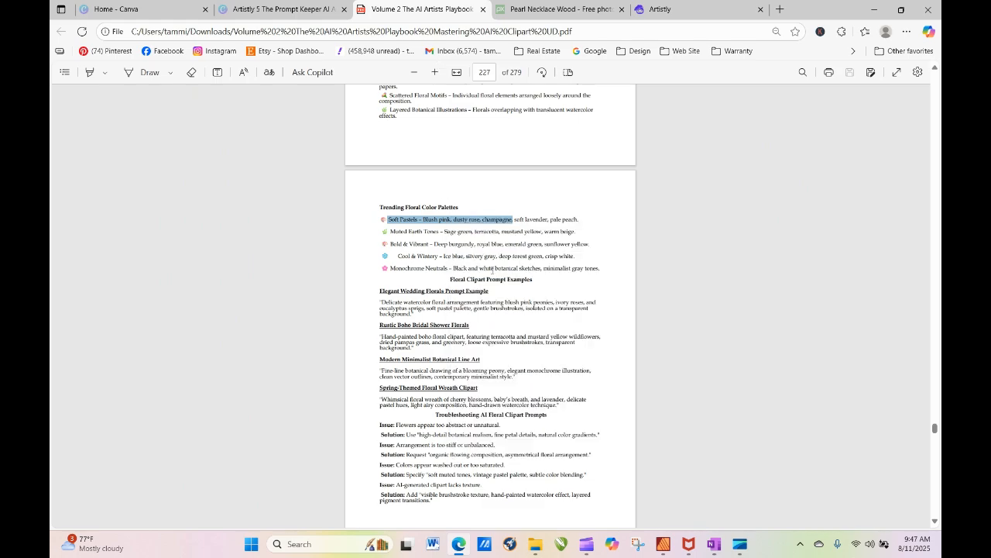
pyautogui.click(662, 9)
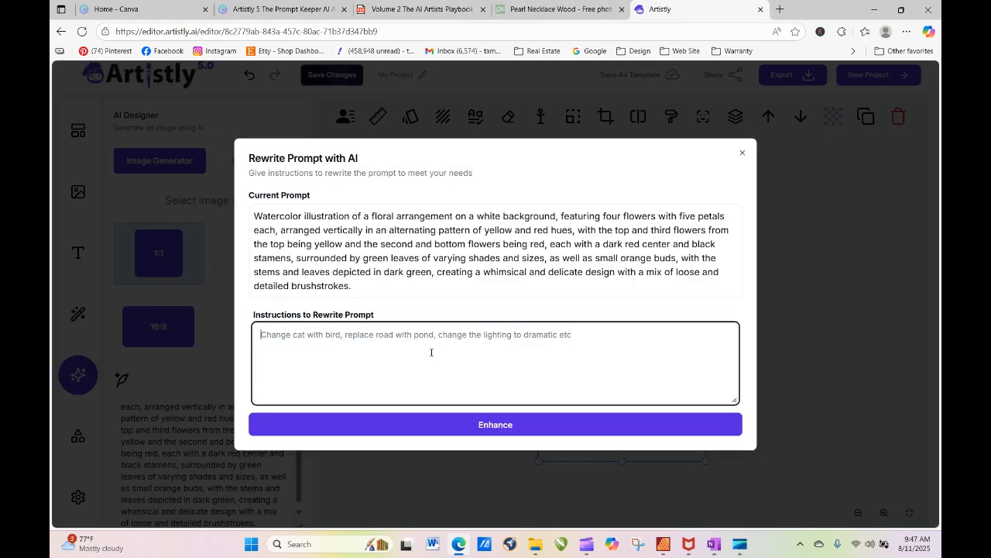
# Rewrite the prompt with AI using the instruction "Please change all the colors to use this guidance:" followed by the copied Soft Pastels palette.
pyautogui.write('Pl')
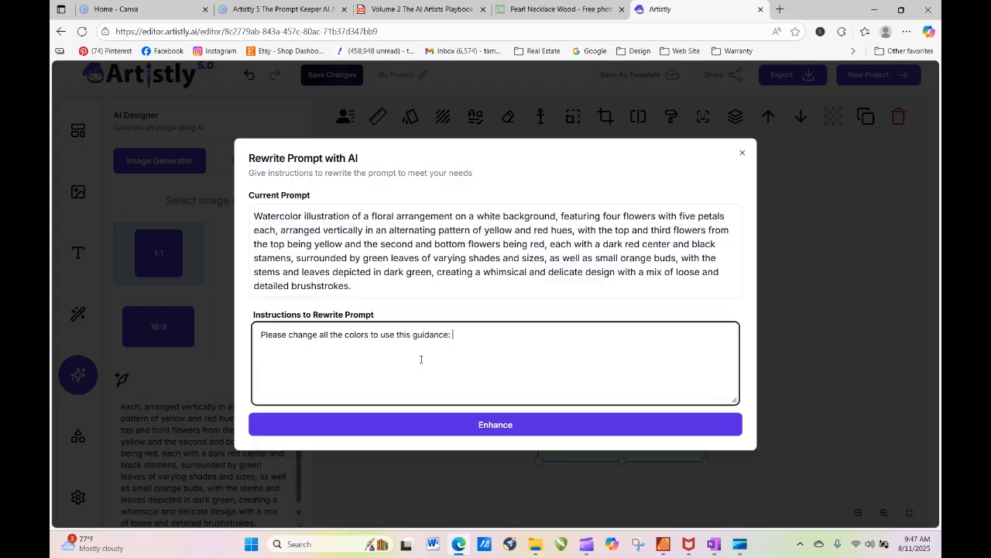
pyautogui.rightClick(510, 365)
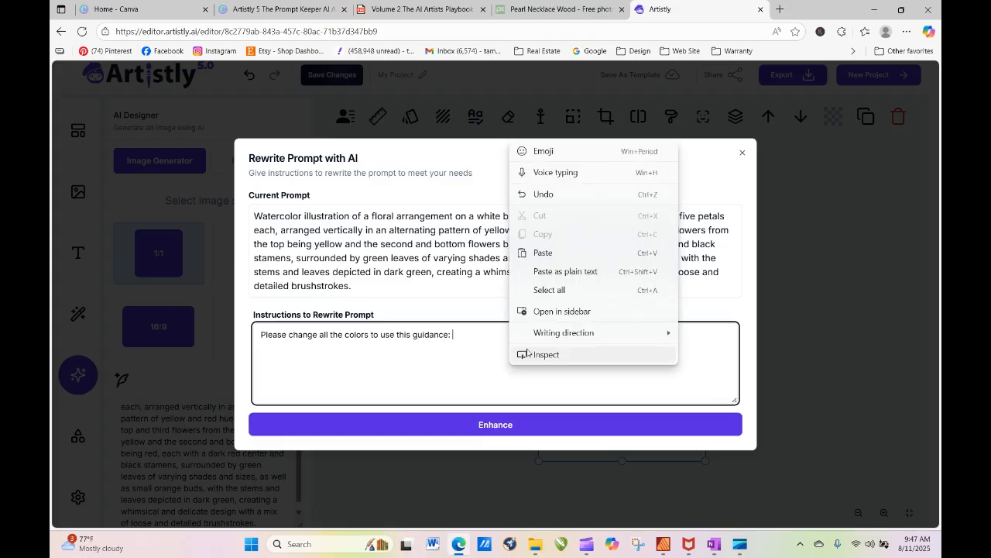
pyautogui.click(554, 252)
pyautogui.click(553, 424)
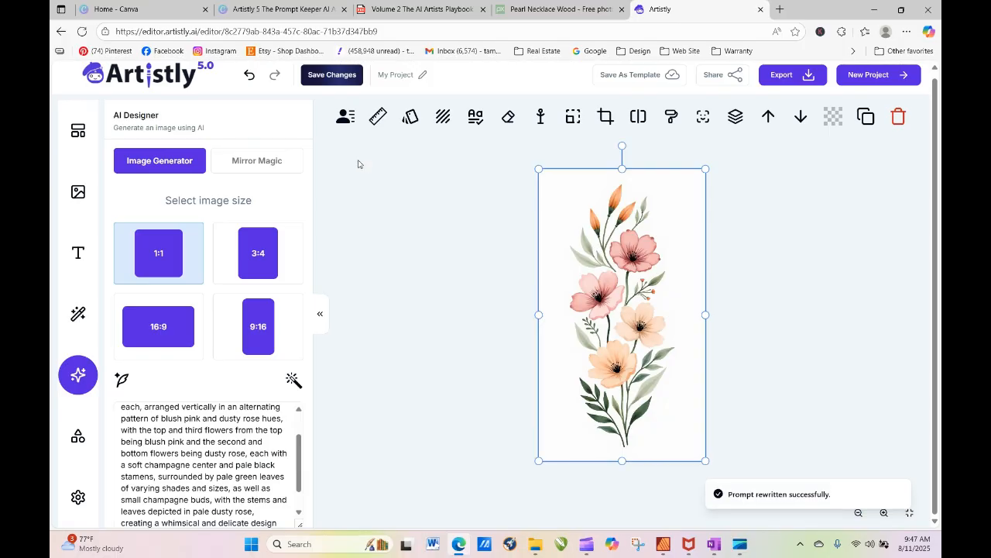
# Generate a 1:1 image from the AI-rewritten pastel prompt and add the result to the canvas.
pyautogui.scroll(-1, 209, 326)
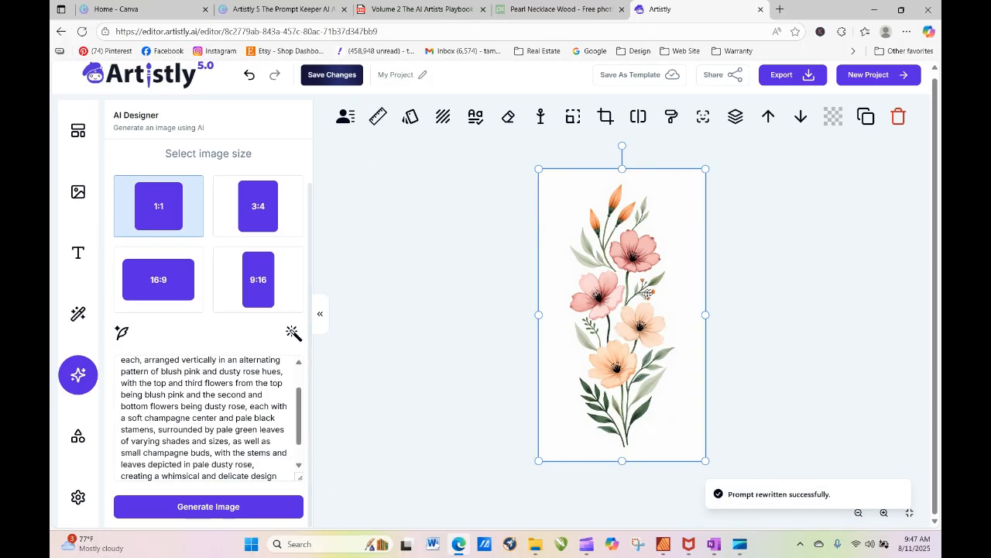
pyautogui.click(232, 507)
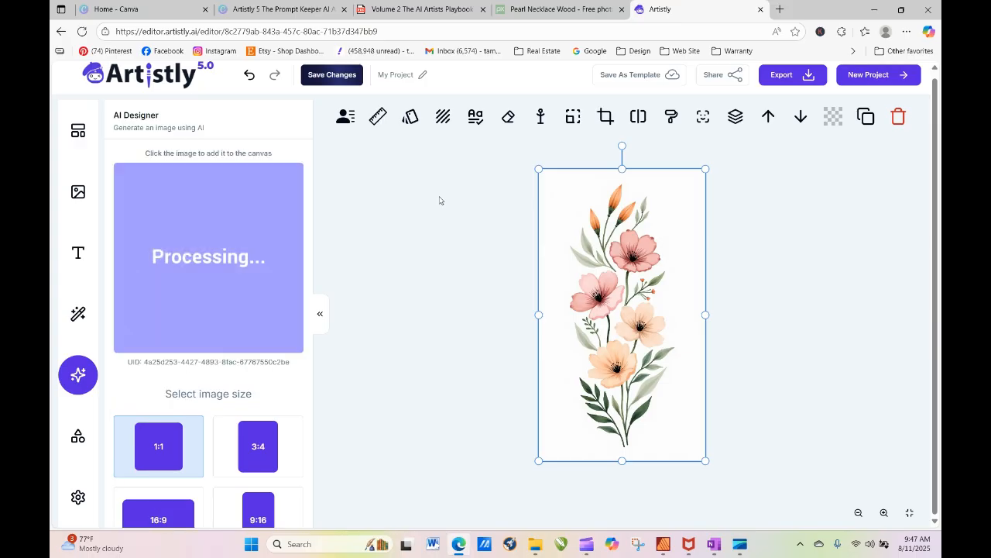
pyautogui.click(216, 246)
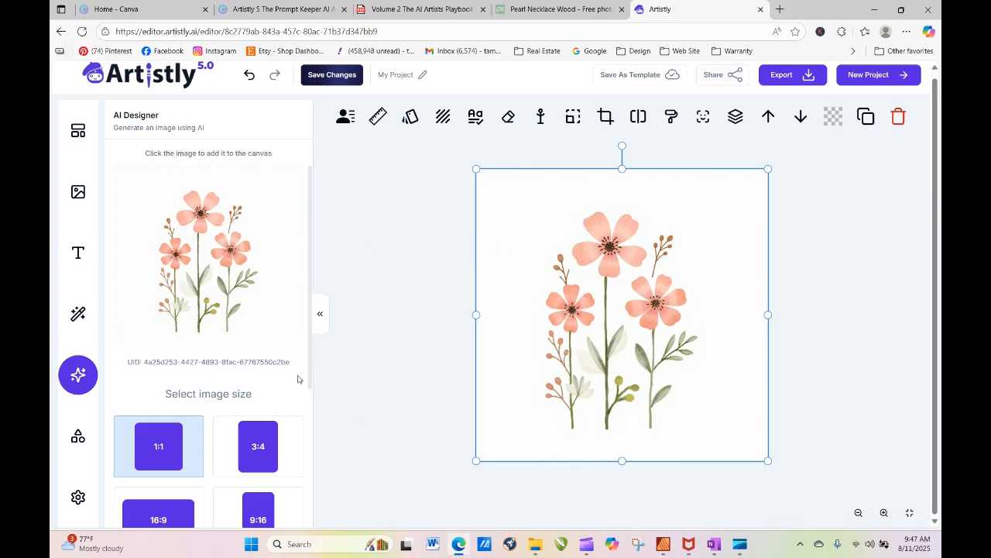
# Generate a 9:16 image from the soft pastel floral prompt and add the result to the canvas.
pyautogui.scroll(-3, 312, 403)
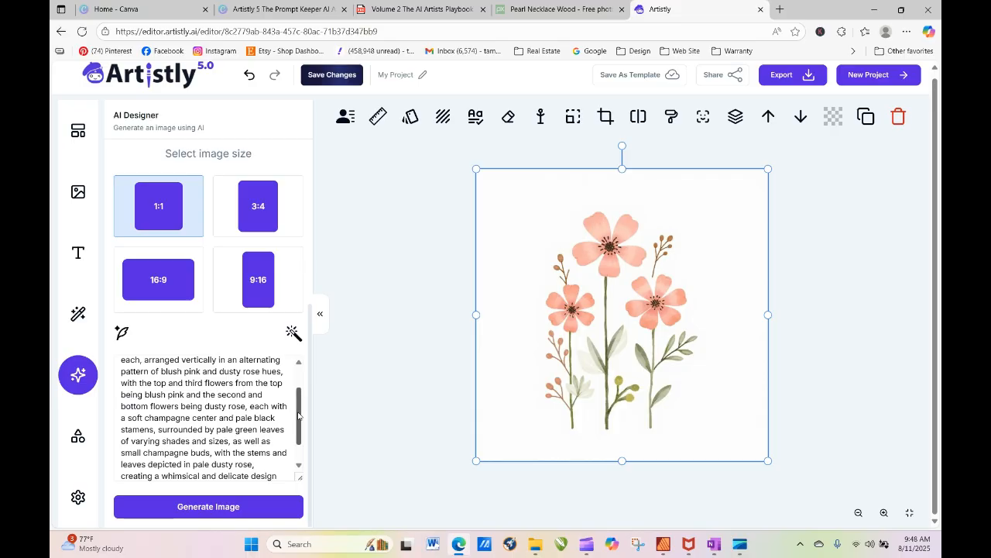
pyautogui.moveTo(299, 416); pyautogui.dragTo(298, 405)
pyautogui.click(257, 279)
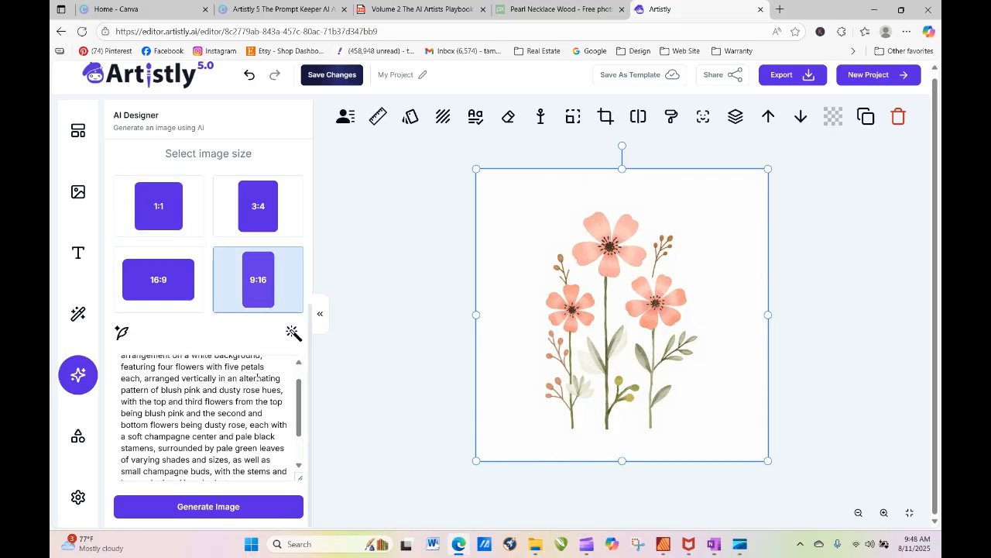
pyautogui.click(262, 505)
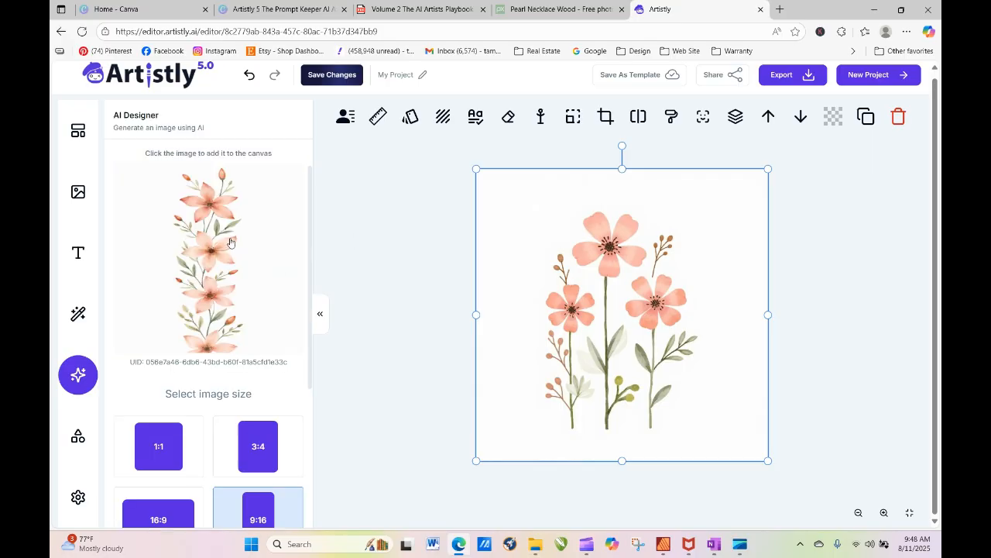
pyautogui.click(230, 242)
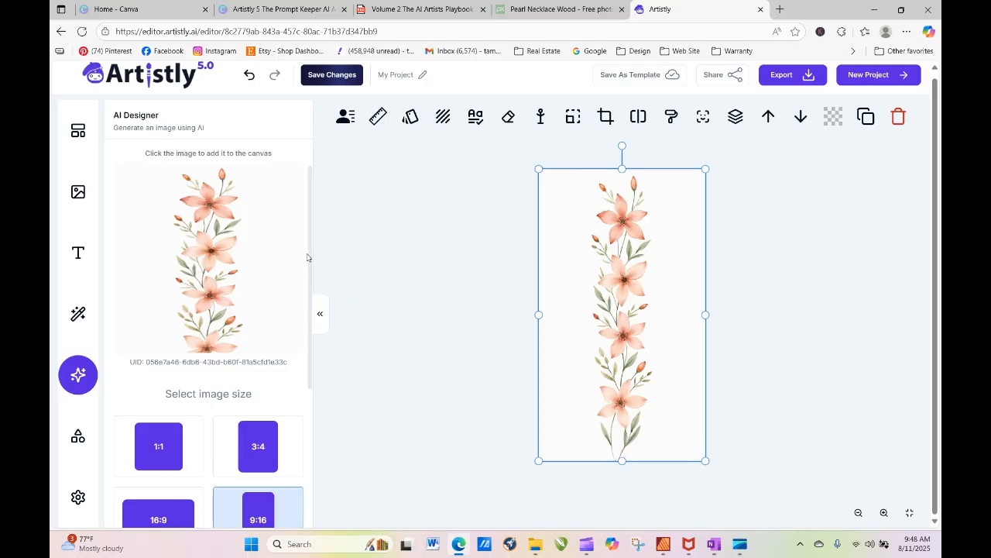
# Rewrite the floral prompt with AI using the instruction "change the colors to a beautiful champagne".
pyautogui.scroll(-3, 308, 264)
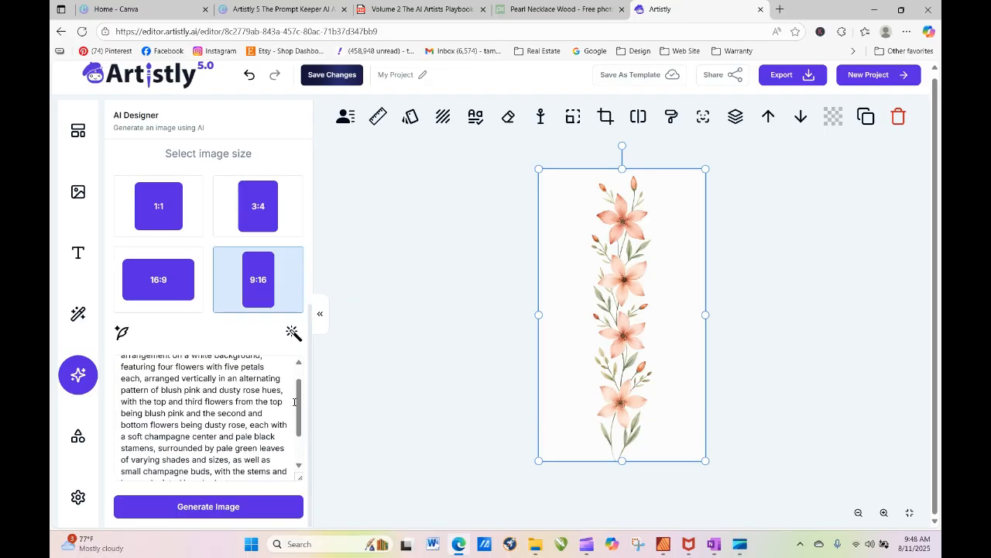
pyautogui.click(282, 362)
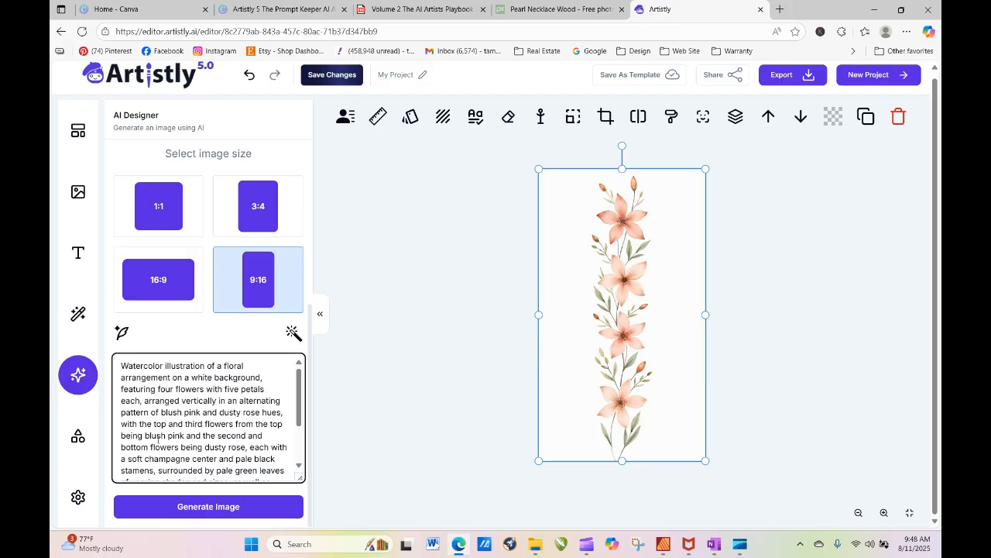
pyautogui.click(293, 333)
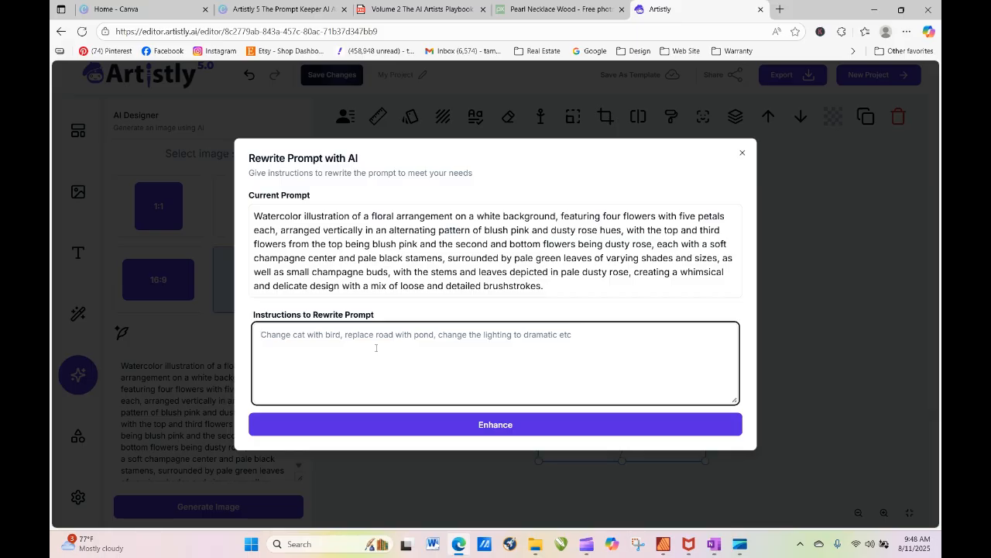
pyautogui.write('change the colors to')
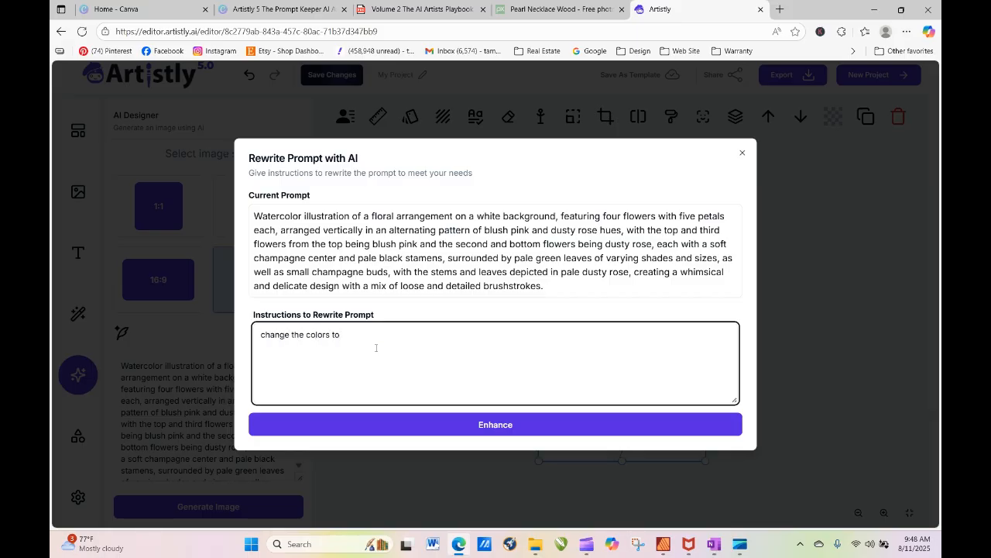
pyautogui.write(' a beautiful champayne')
pyautogui.click(440, 14)
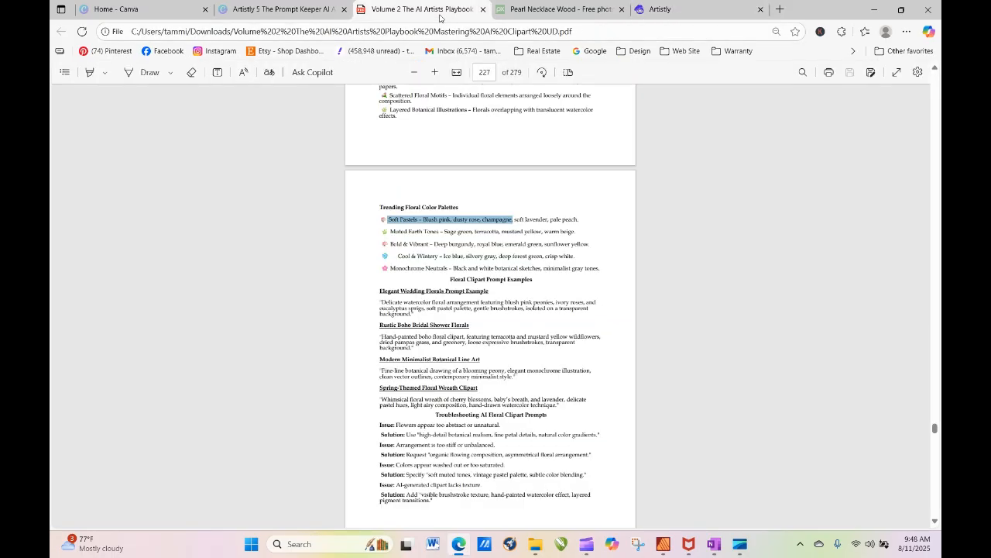
pyautogui.click(655, 11)
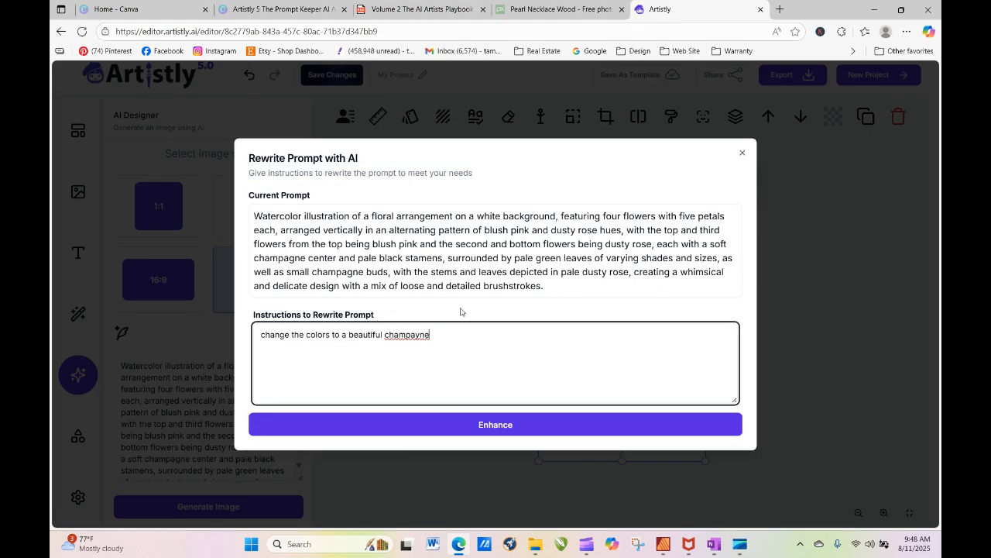
pyautogui.press('BackSpace')
pyautogui.press('BackSpace')
pyautogui.press('BackSpace')
pyautogui.write('g')
pyautogui.click(501, 425)
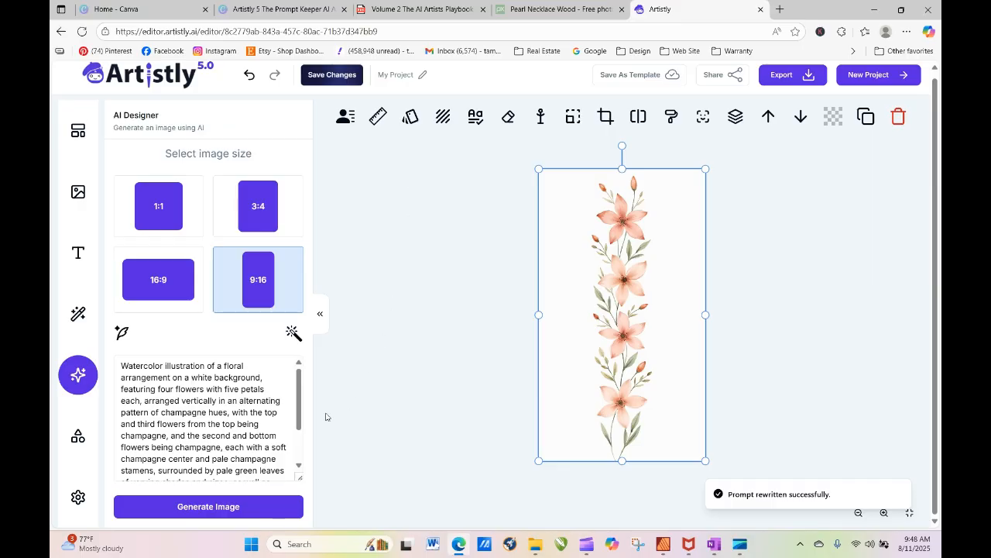
# Generate a 9:16 image from the champagne-colored prompt and place it on the canvas.
pyautogui.click(263, 508)
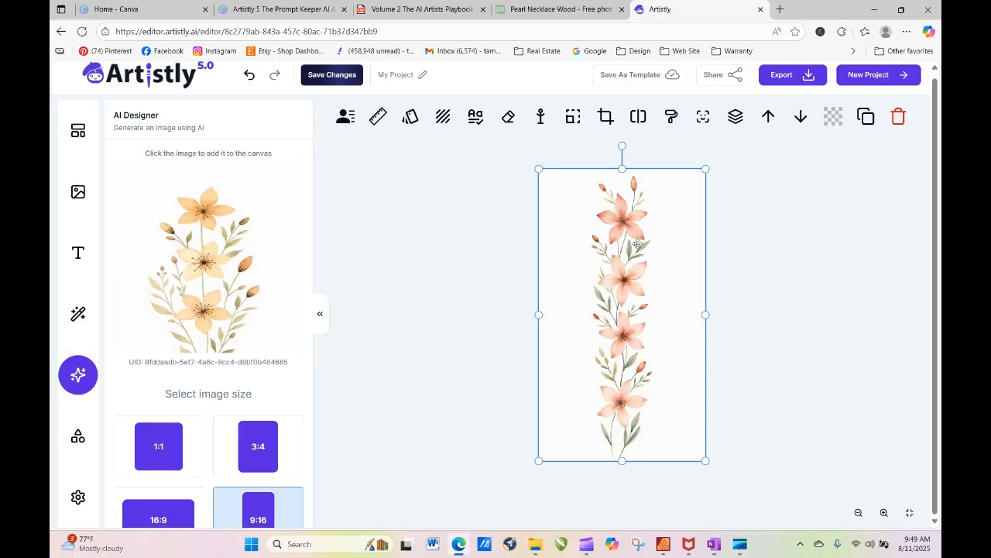
pyautogui.click(206, 268)
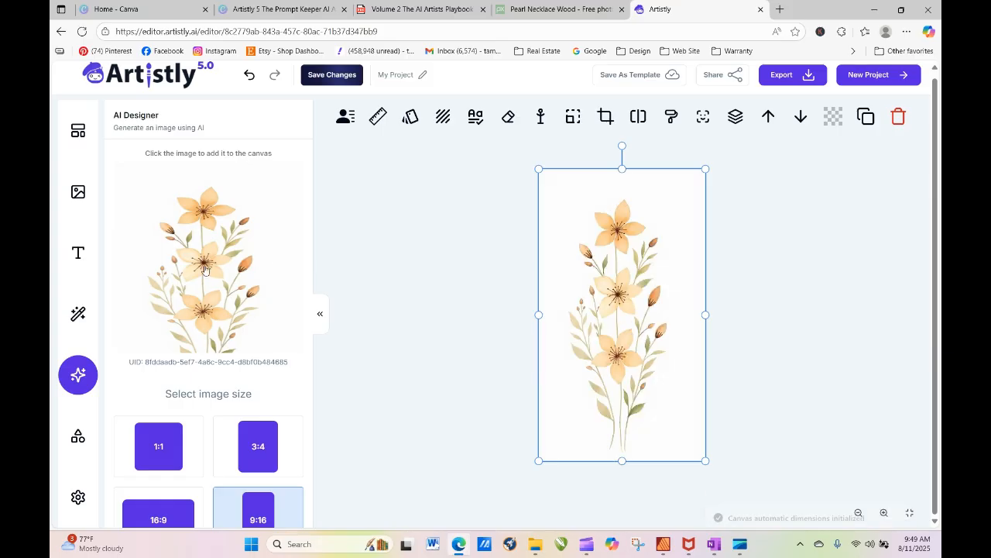
pyautogui.click(426, 246)
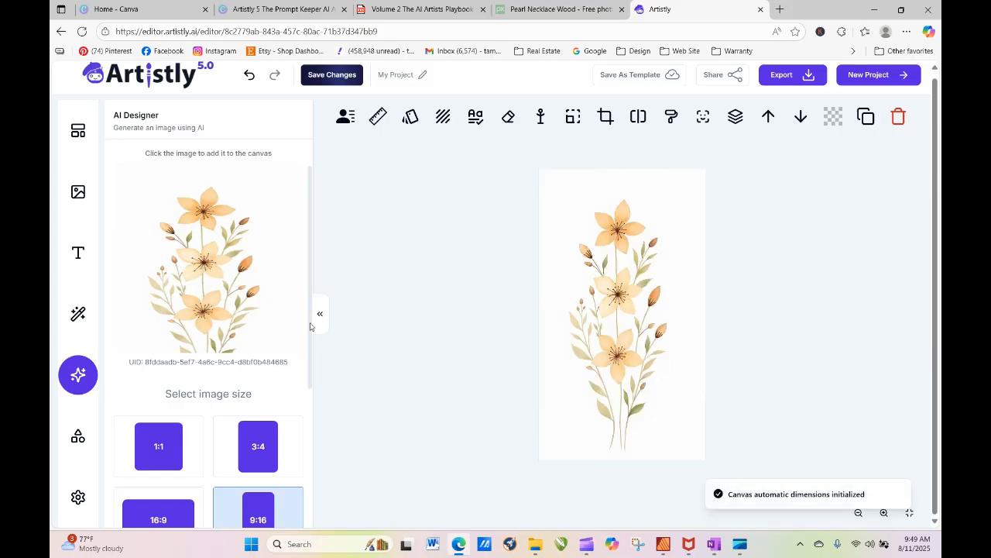
# Rewrite the champagne prompt with AI using the instruction "change the flowers to peonies".
pyautogui.scroll(-3, 315, 317)
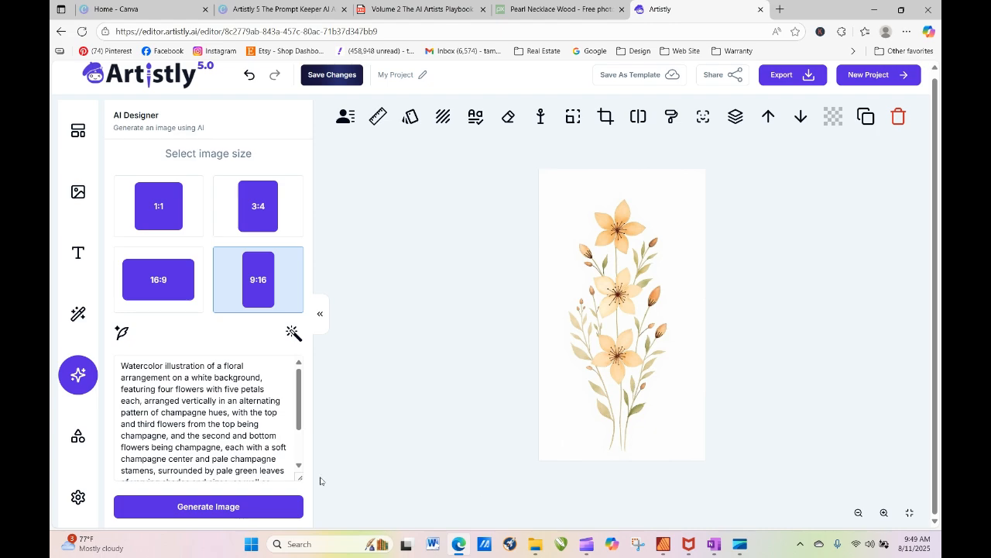
pyautogui.click(294, 333)
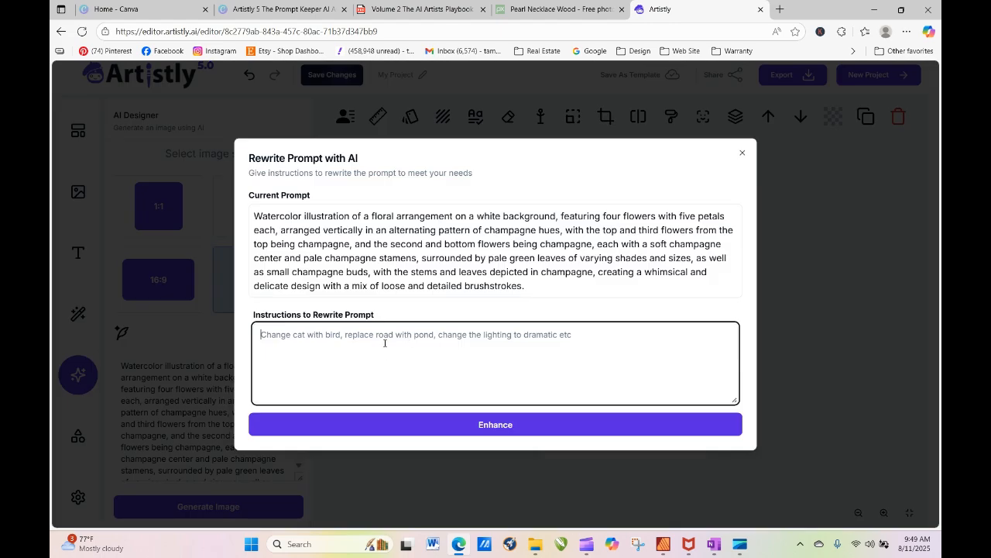
pyautogui.write('change t')
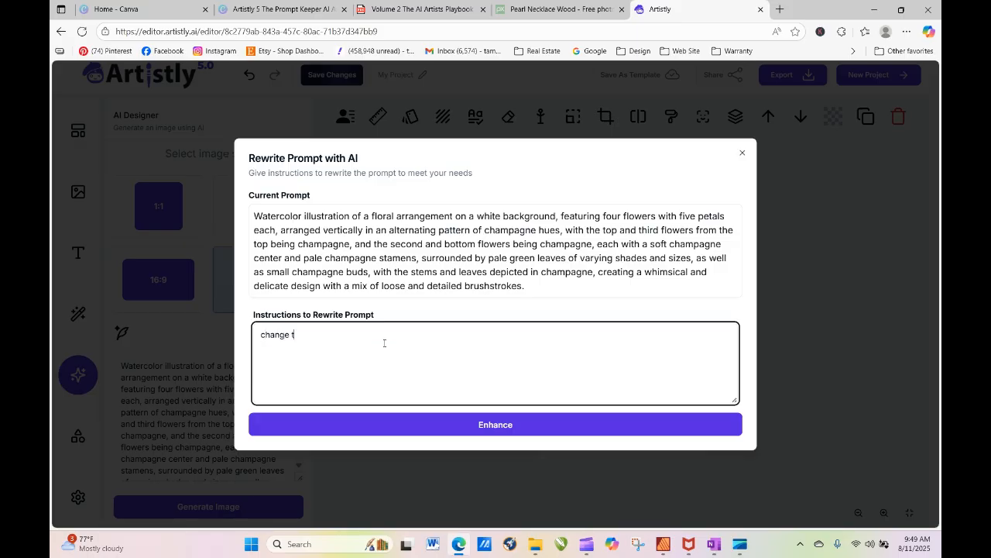
pyautogui.write('he flowers to peonies')
pyautogui.click(434, 424)
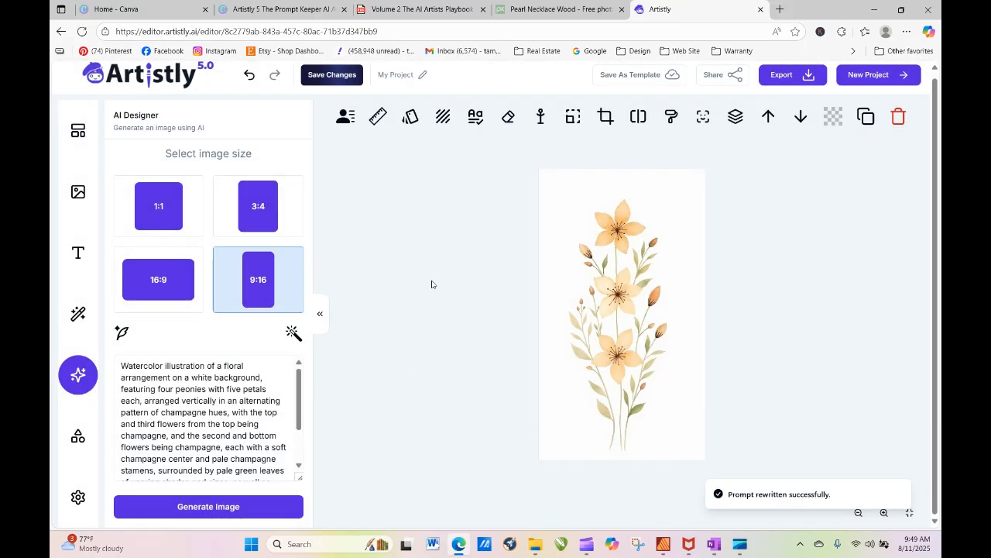
# Generate the 9:16 champagne peony image and add it to the canvas.
pyautogui.click(240, 507)
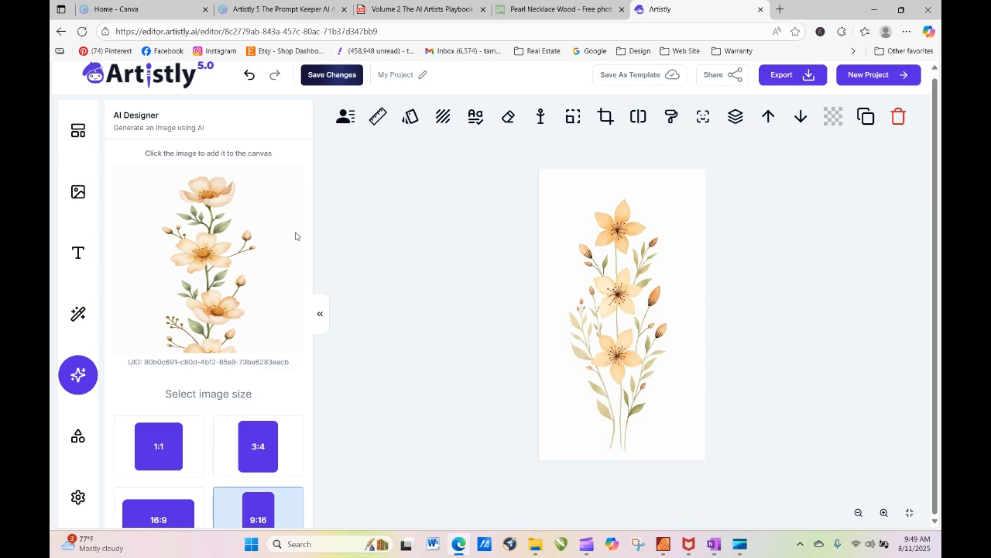
pyautogui.click(230, 237)
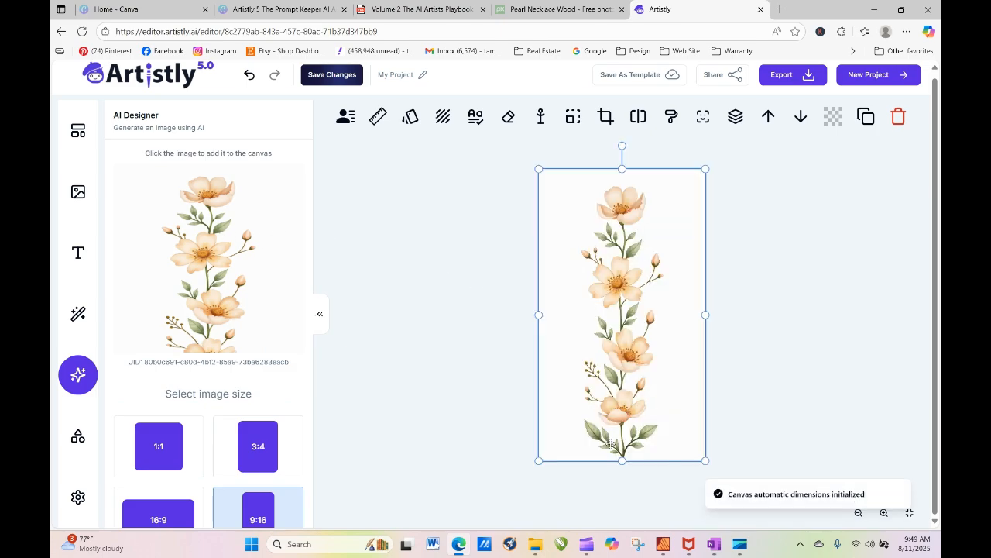
# Delete the words "with five petals" after "four peonies" in the image prompt and review the rest of the text.
pyautogui.scroll(-1, 310, 252)
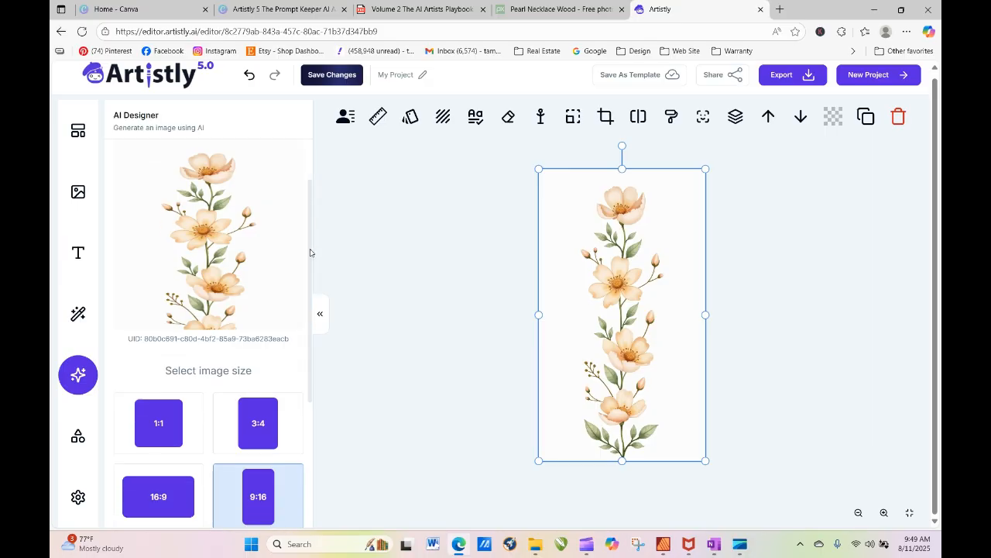
pyautogui.scroll(-5, 310, 252)
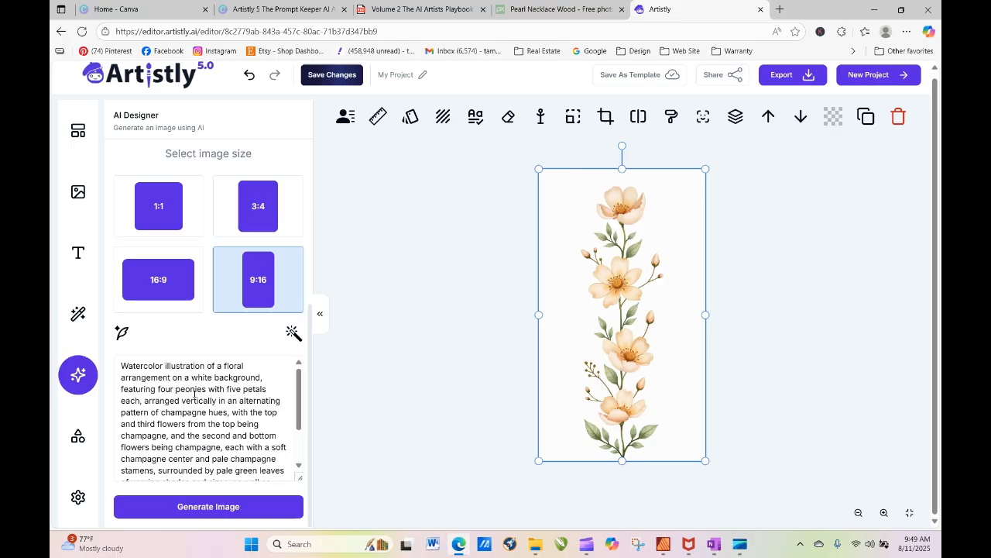
pyautogui.moveTo(208, 389); pyautogui.dragTo(273, 388)
pyautogui.press('BackSpace')
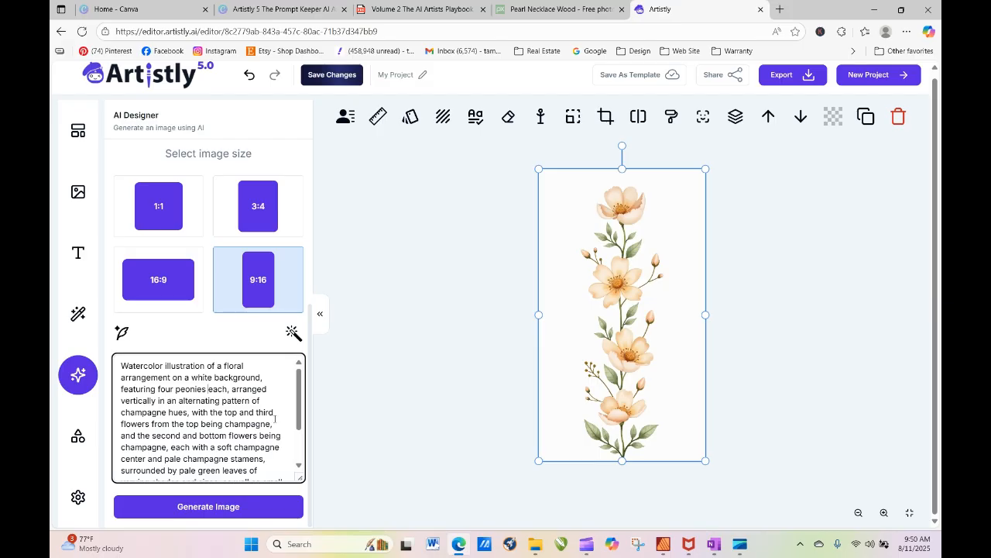
pyautogui.moveTo(299, 418); pyautogui.dragTo(305, 452)
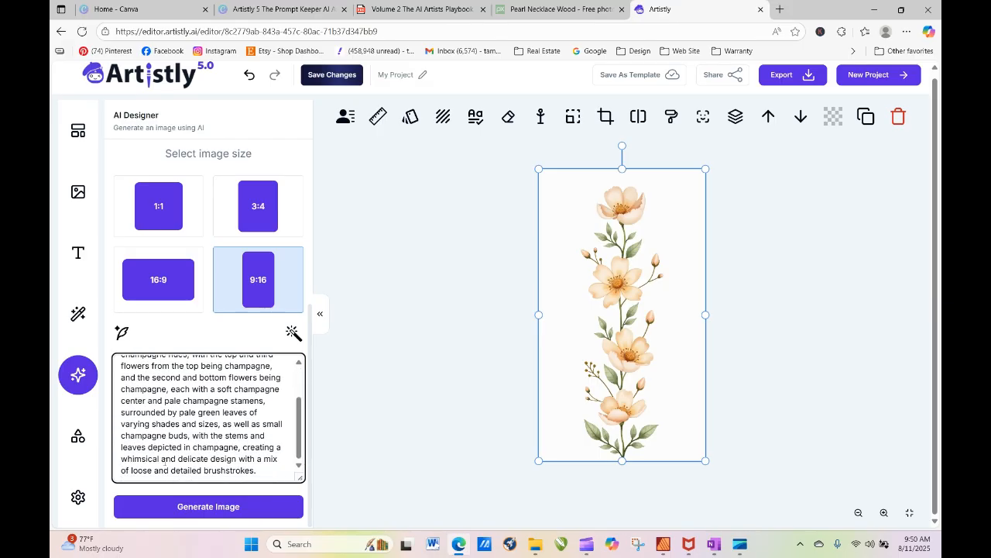
# Rewrite the edited prompt with AI using the instruction "Make sure the peonies are botanically correct".
pyautogui.click(293, 332)
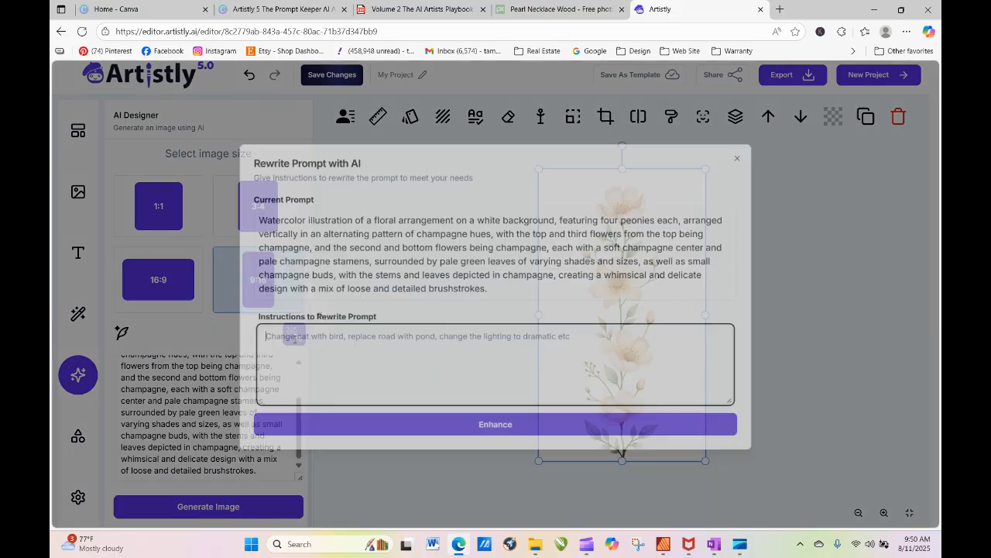
pyautogui.write('Mak')
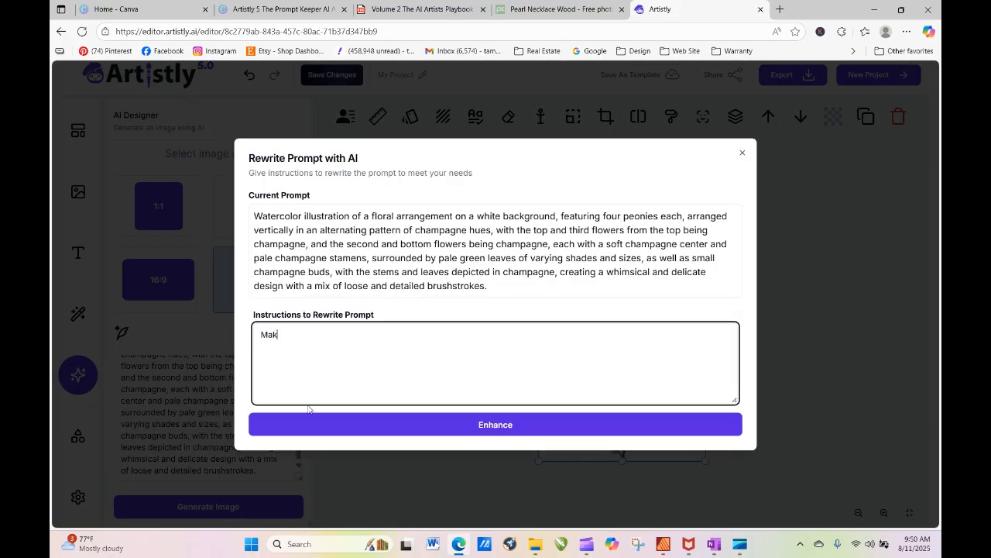
pyautogui.write('e sure the peonies are botani')
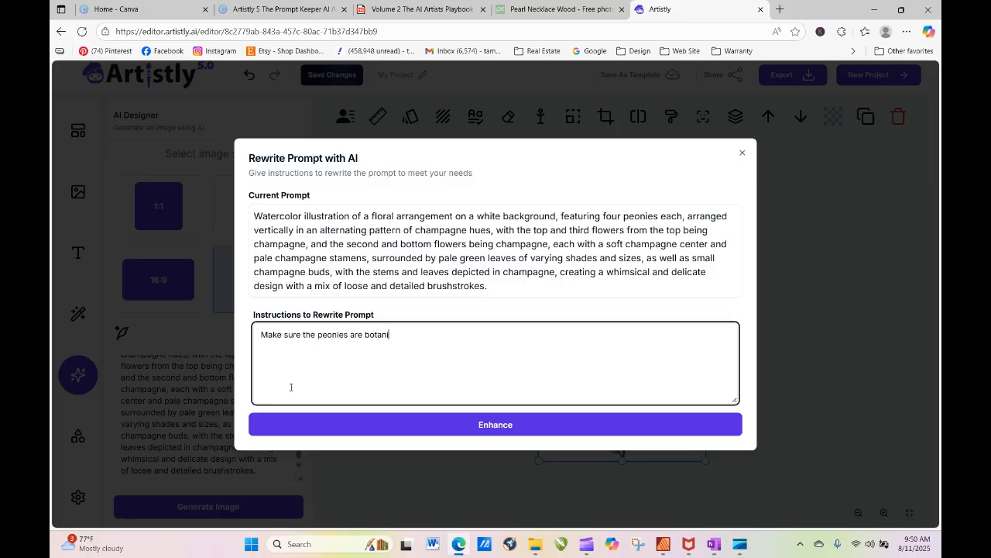
pyautogui.write('cally correct')
pyautogui.click(447, 425)
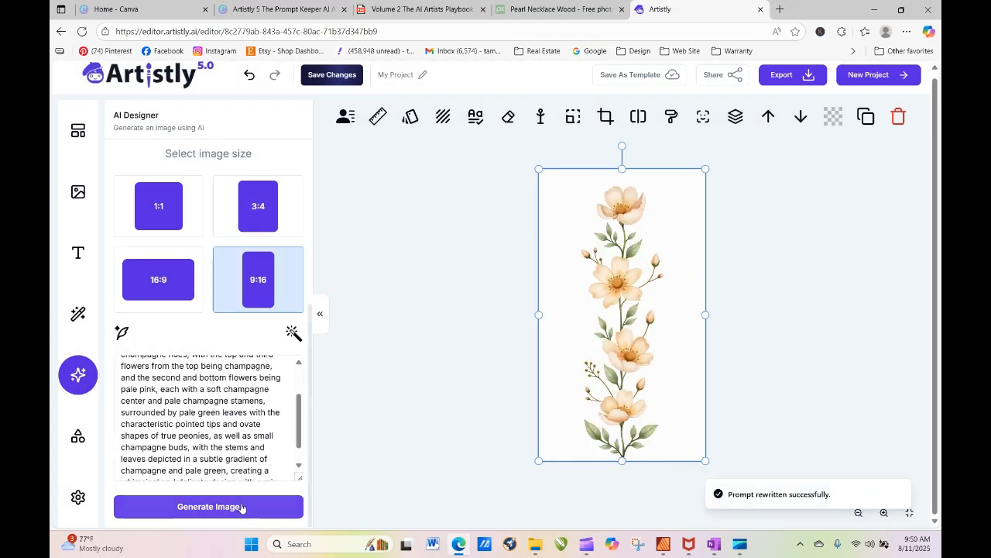
# Generate a 9:16 image from the botanically correct peony prompt and add it to the canvas.
pyautogui.click(244, 508)
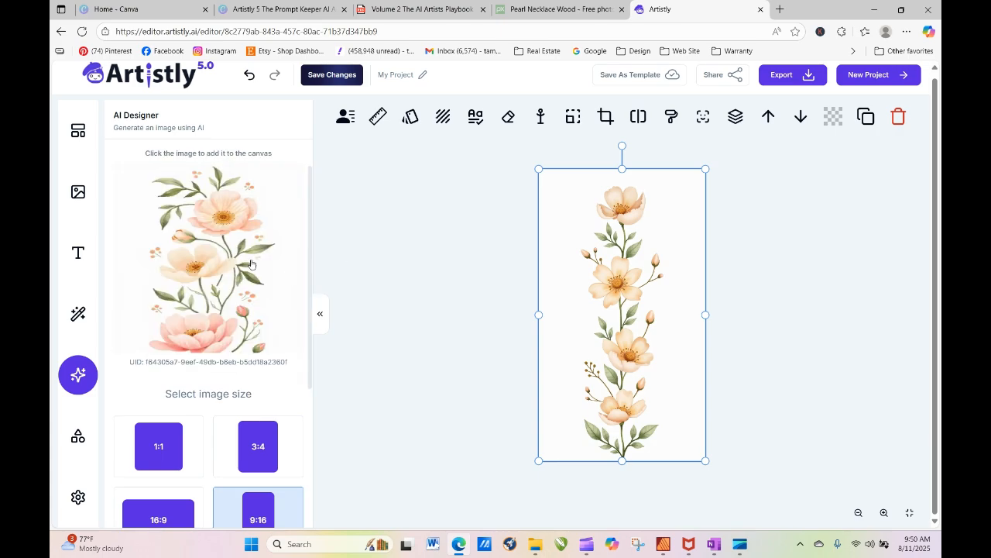
pyautogui.click(238, 239)
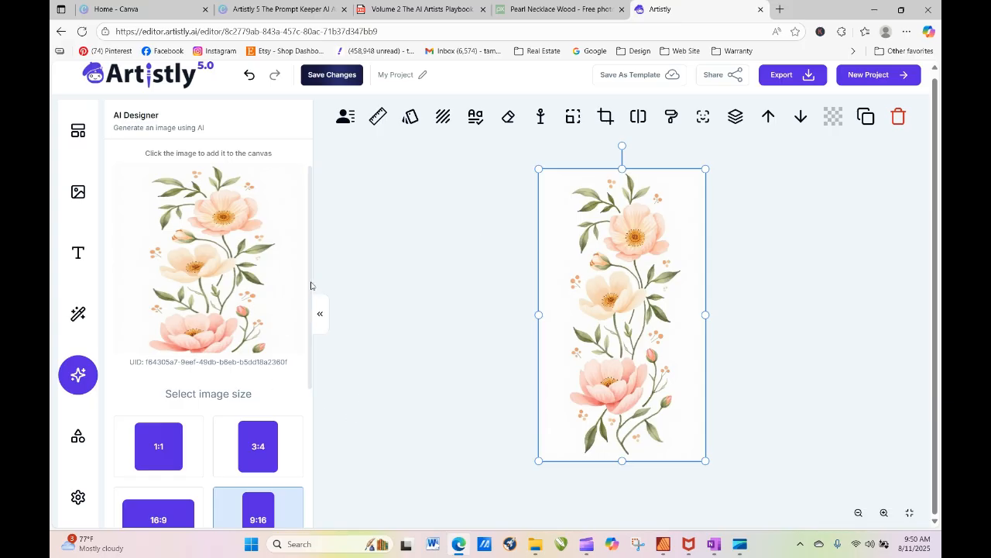
pyautogui.scroll(-3, 311, 286)
pyautogui.scroll(4, 330, 317)
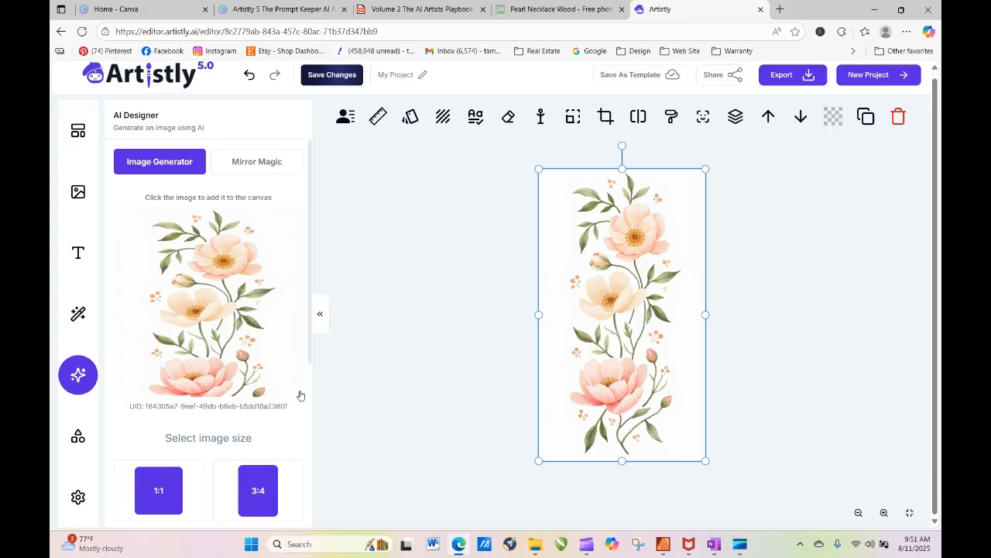
pyautogui.moveTo(310, 359); pyautogui.dragTo(313, 136)
# Add the orange rose bouquet image from the Demo Florals Test folder to the canvas.
pyautogui.click(410, 118)
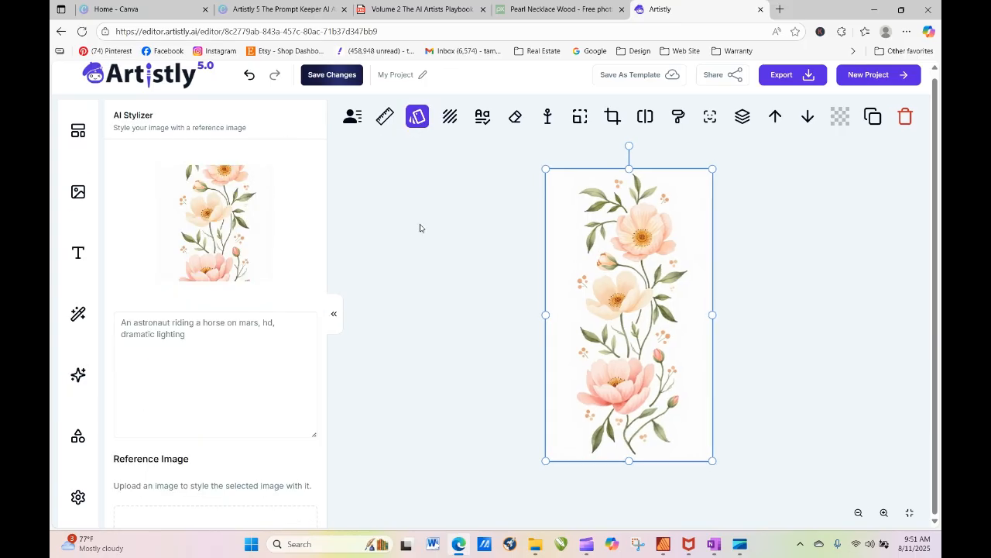
pyautogui.click(78, 198)
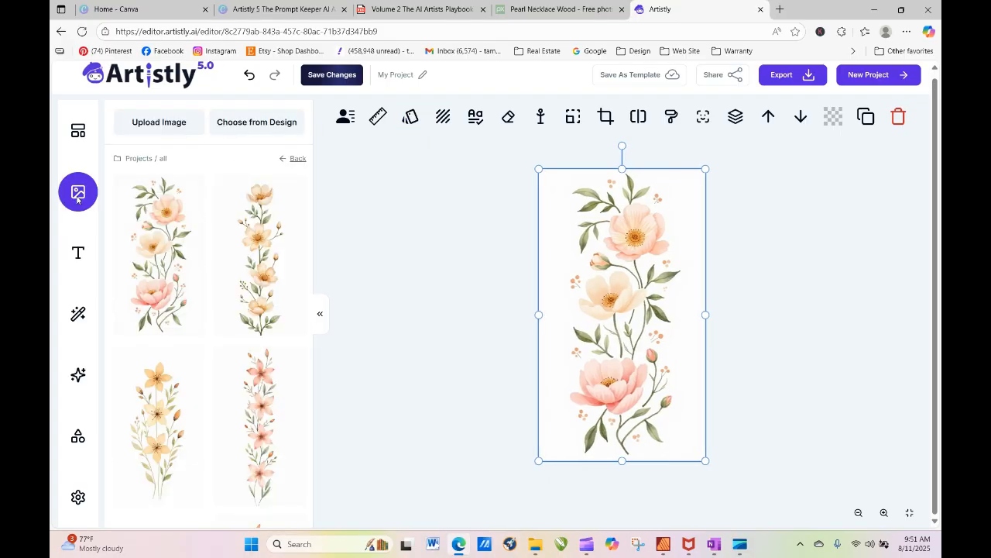
pyautogui.click(150, 159)
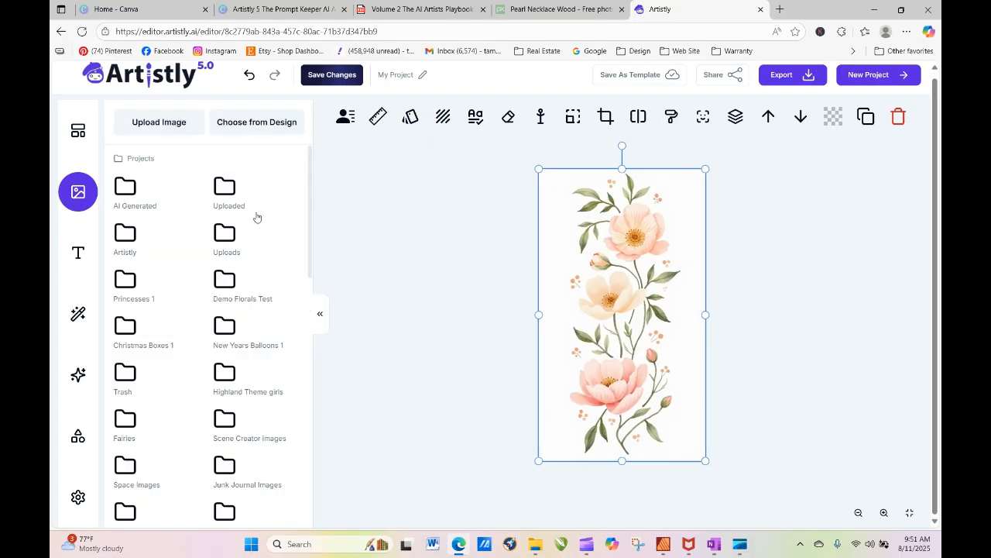
pyautogui.click(240, 299)
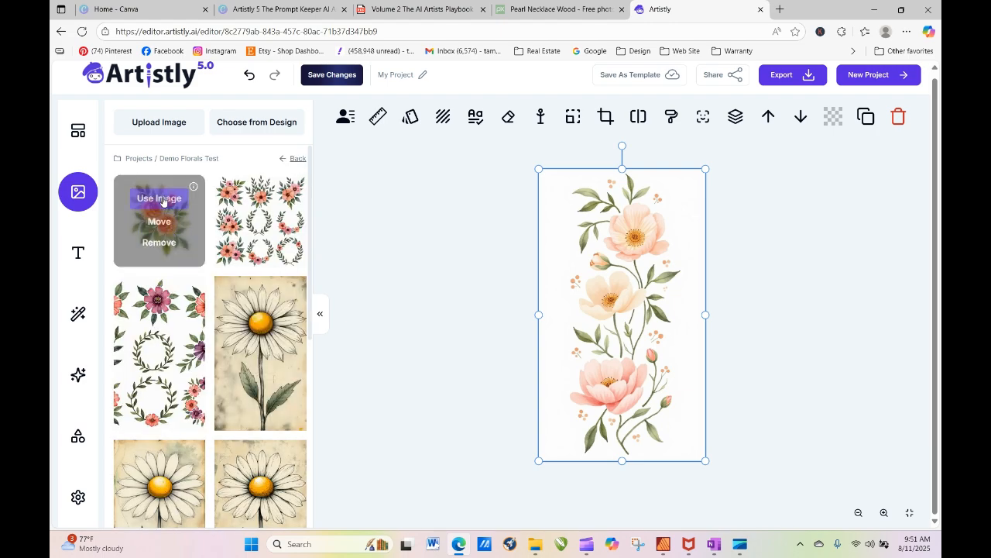
pyautogui.click(163, 200)
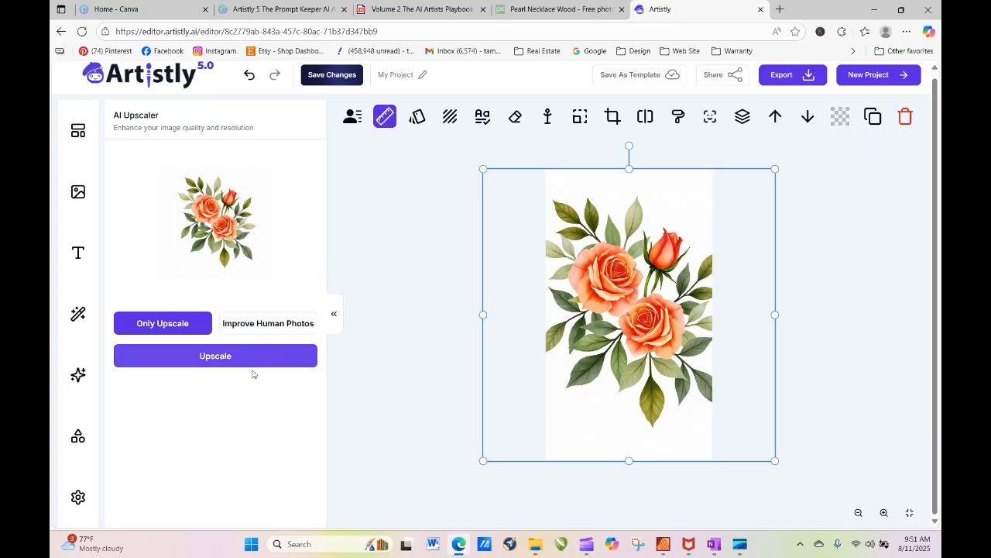
# Restyle the orange rose image in AI Stylizer using Video (14) as the reference image, and add the styled version to the canvas.
pyautogui.click(417, 116)
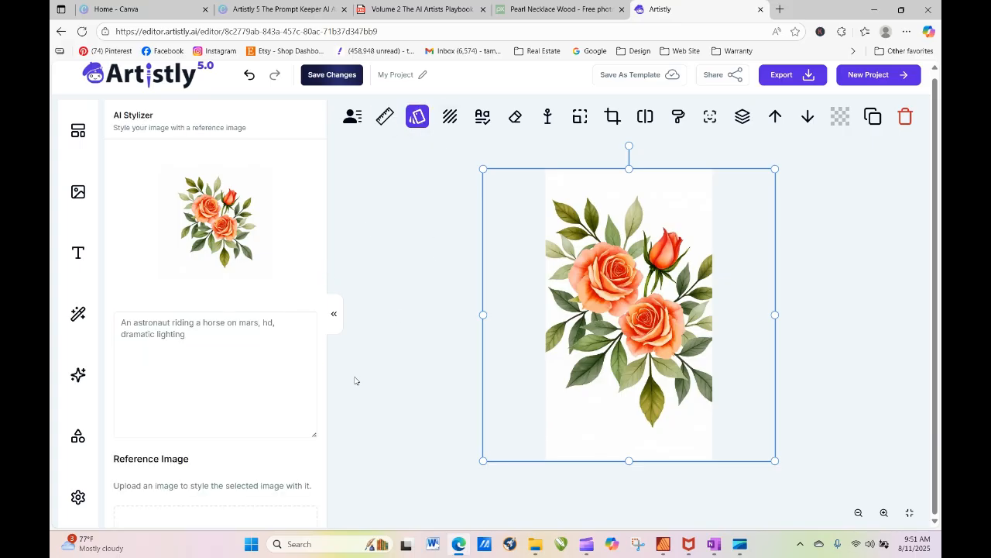
pyautogui.scroll(-2, 325, 360)
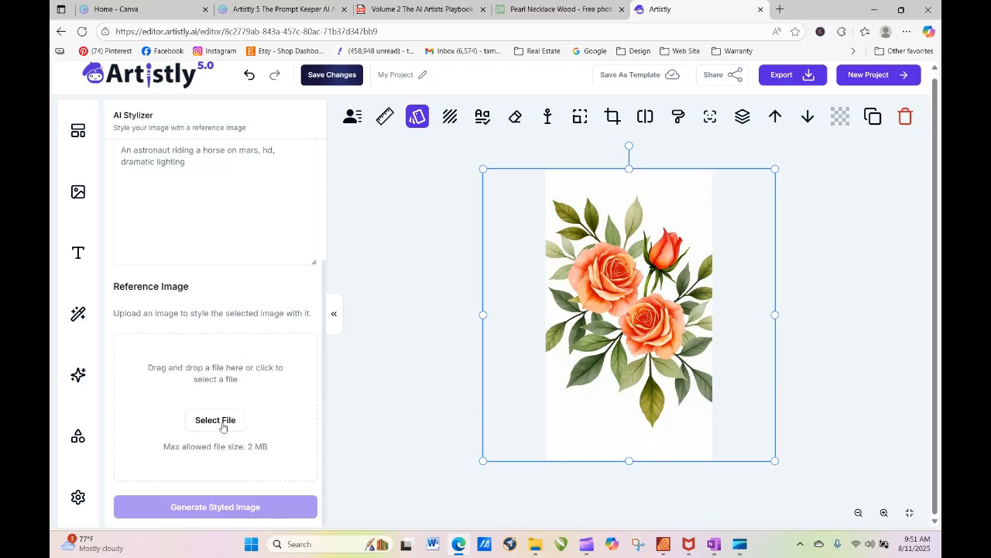
pyautogui.click(237, 421)
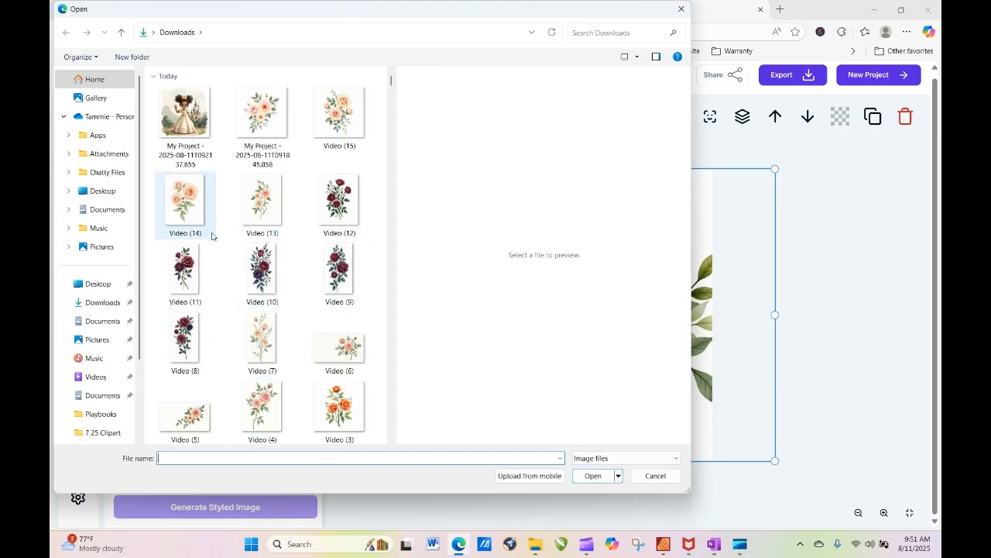
pyautogui.click(193, 202)
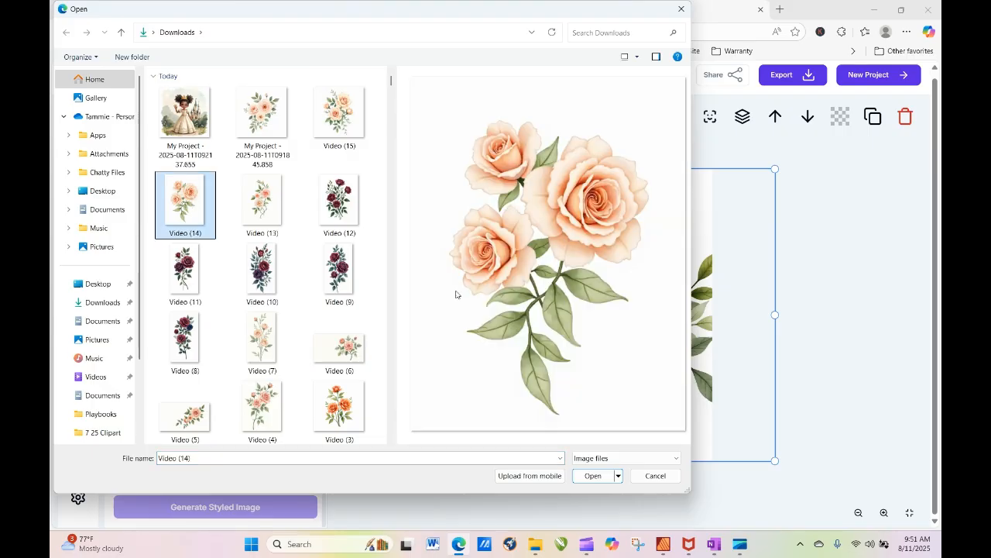
pyautogui.click(592, 475)
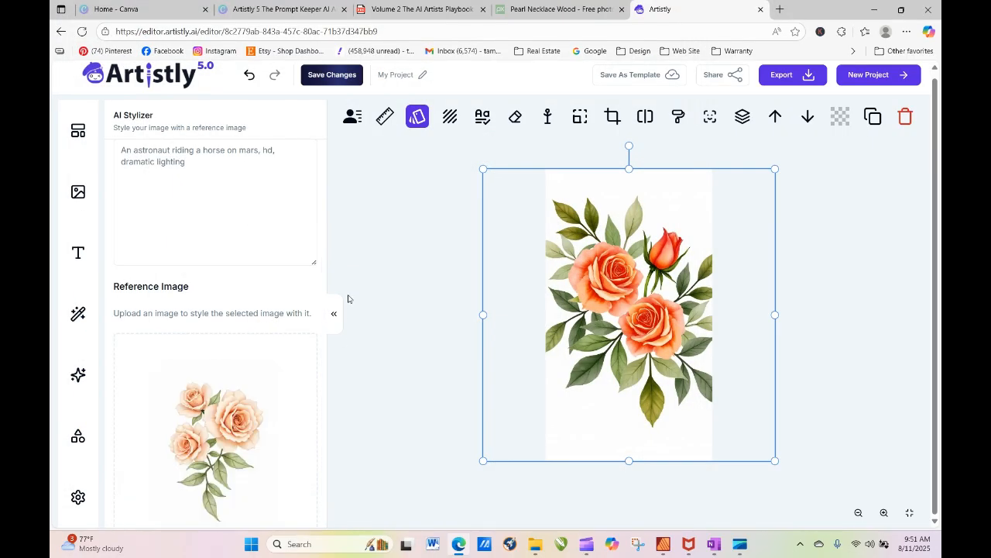
pyautogui.scroll(-2, 317, 341)
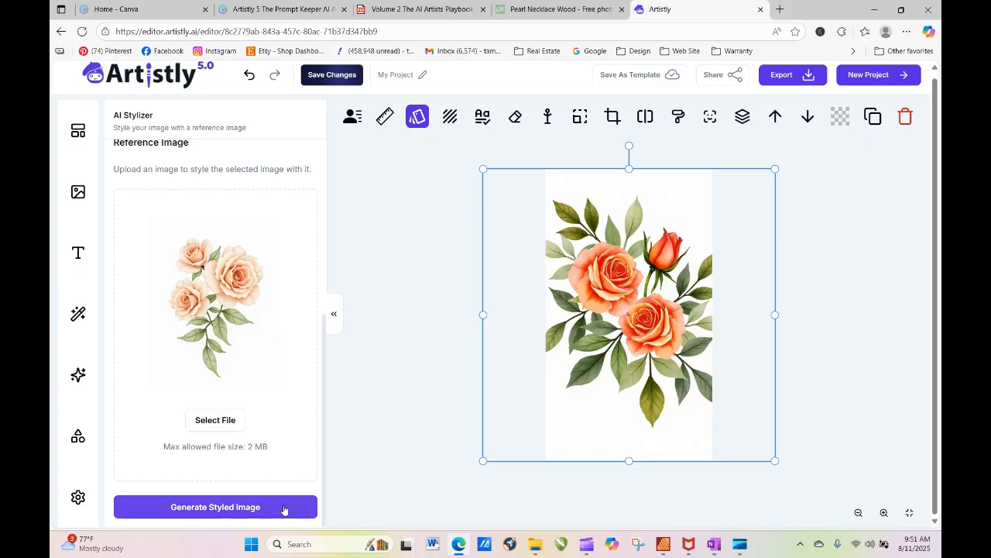
pyautogui.click(280, 507)
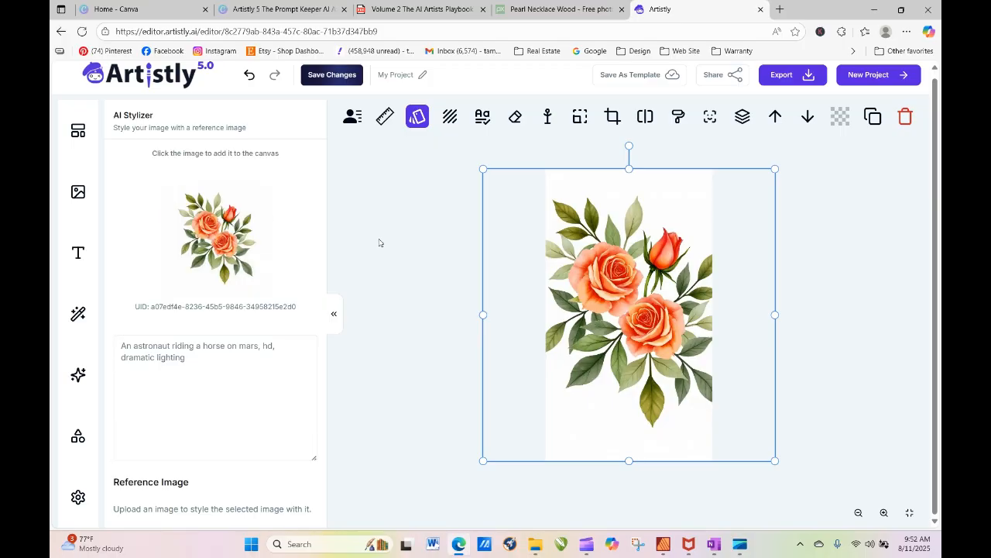
pyautogui.click(194, 235)
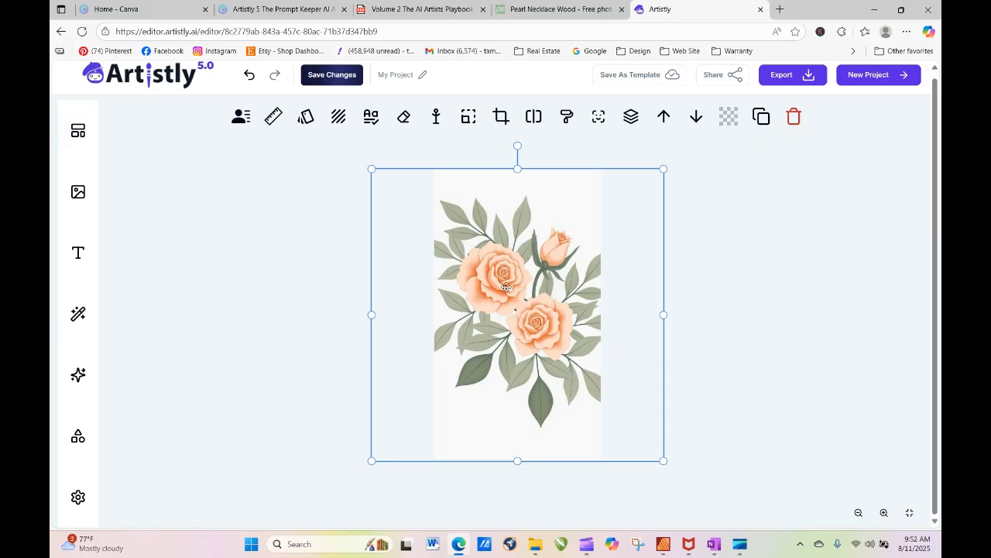
# Resize and reposition the styled rose image, delete it from the canvas, and select the peony image beneath.
pyautogui.moveTo(373, 175)
pyautogui.mouseDown()
pyautogui.moveTo(412, 201)
pyautogui.moveTo(580, 386)
pyautogui.moveTo(373, 174)
pyautogui.mouseUp()
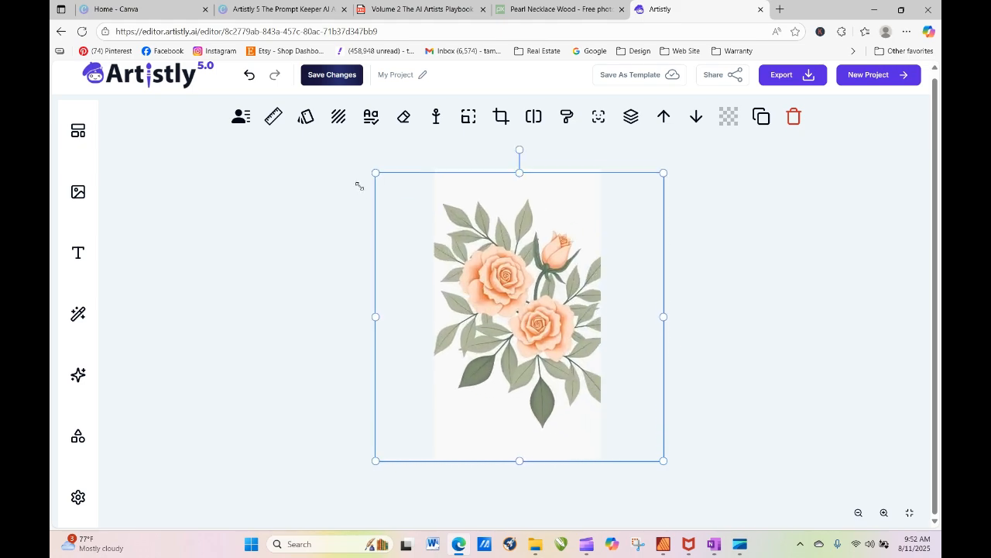
pyautogui.moveTo(496, 318); pyautogui.dragTo(121, 275)
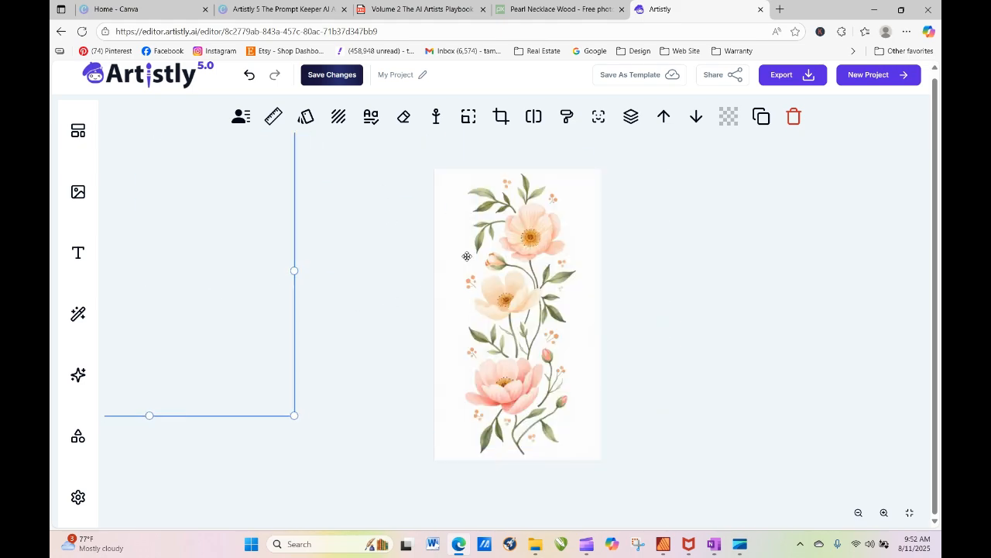
pyautogui.moveTo(253, 286); pyautogui.dragTo(640, 297)
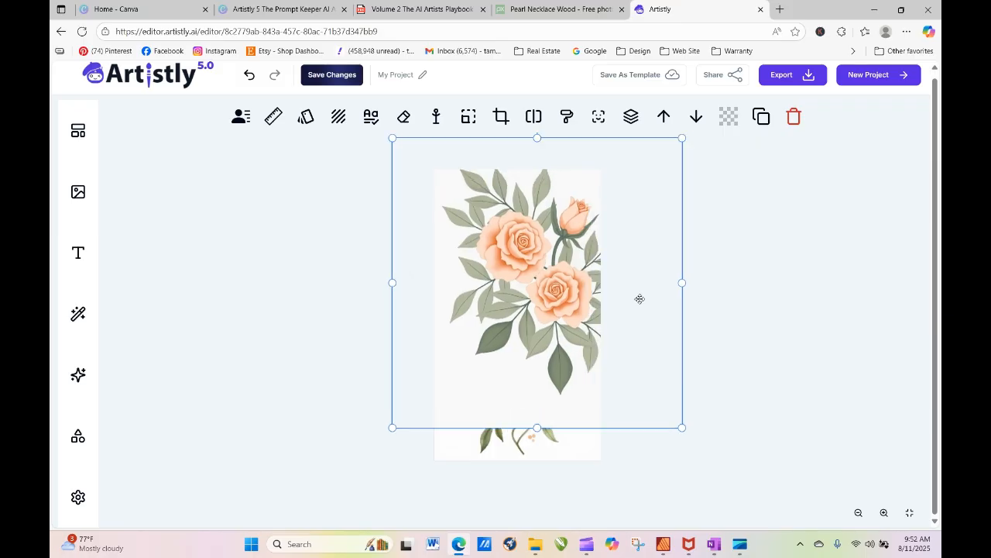
pyautogui.press('Delete')
pyautogui.click(437, 304)
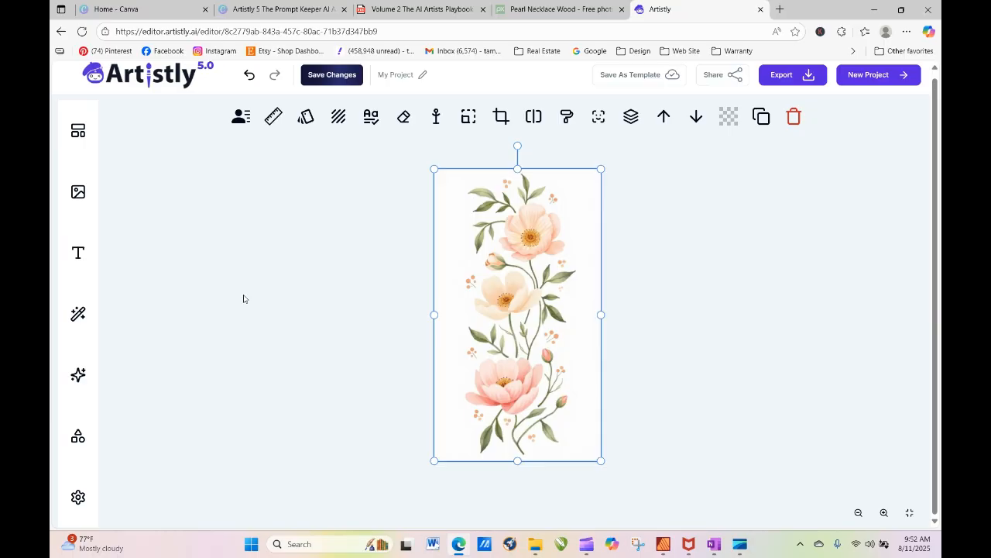
# Try to generate a 1:1 image from the pasted prompt "Soft Pastels – Blush pink, dusty rose, champagne,".
pyautogui.click(78, 374)
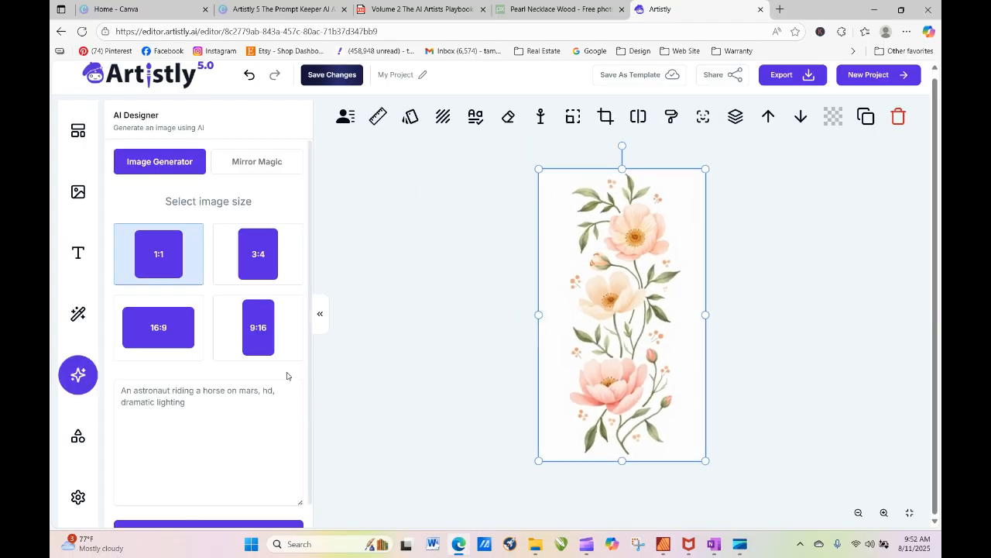
pyautogui.click(180, 425)
pyautogui.rightClick(167, 404)
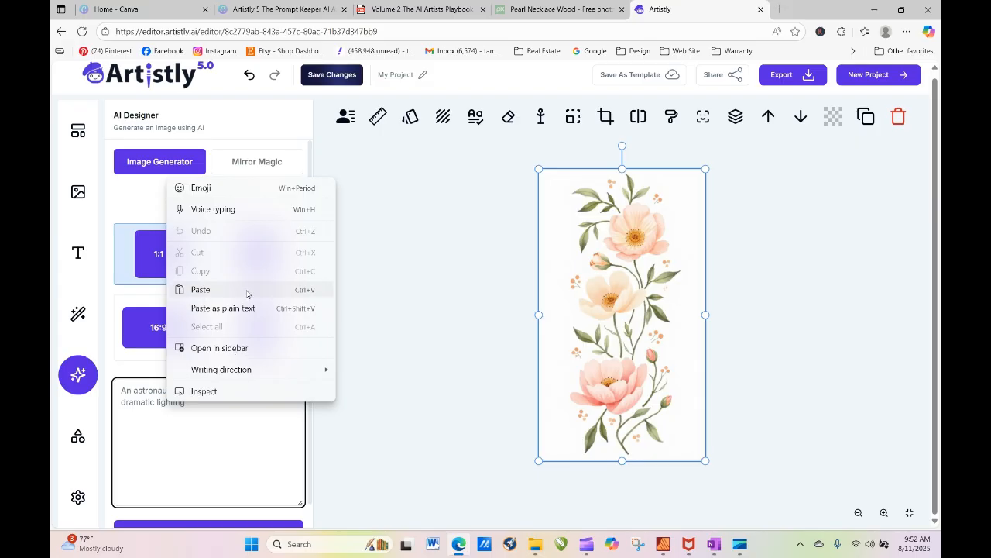
pyautogui.click(199, 288)
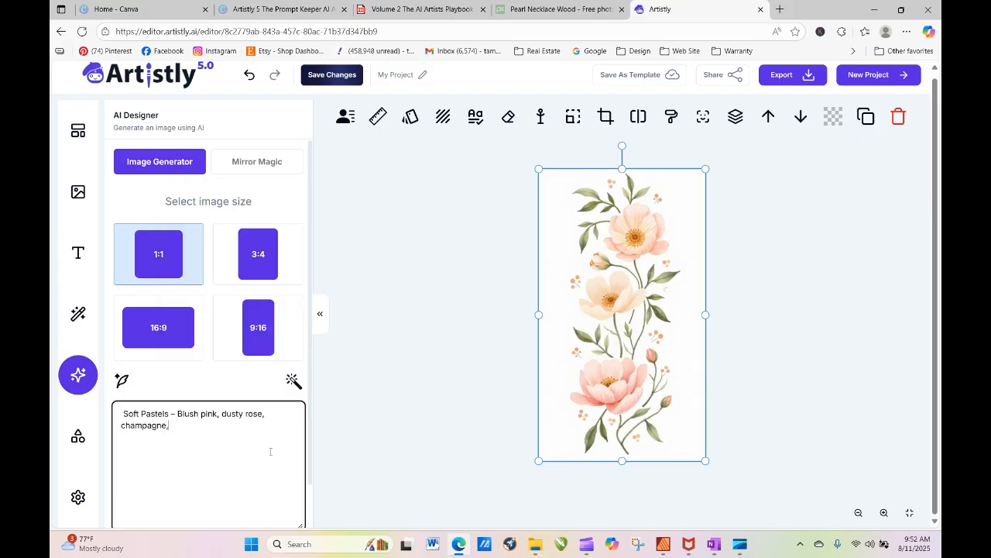
pyautogui.click(293, 381)
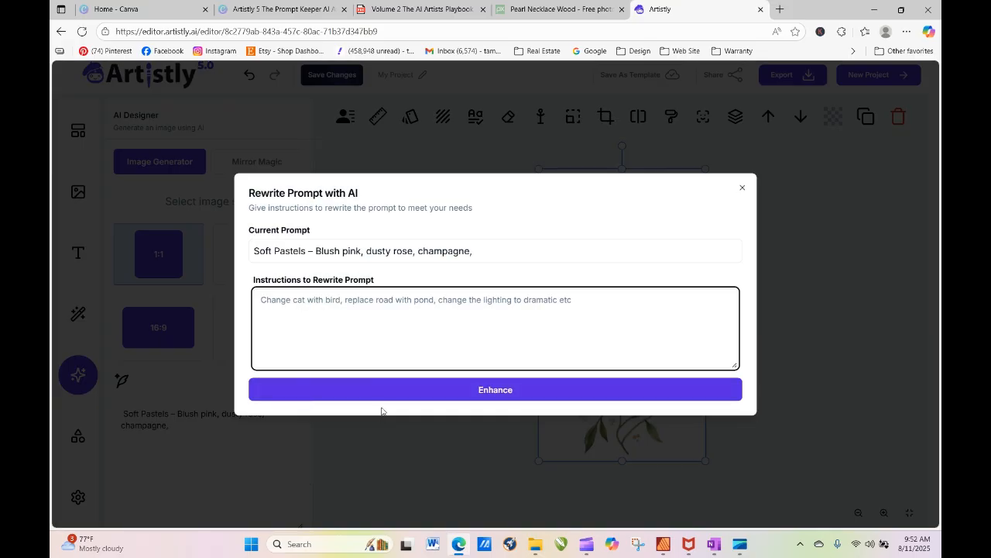
pyautogui.click(742, 188)
pyautogui.scroll(-1, 309, 318)
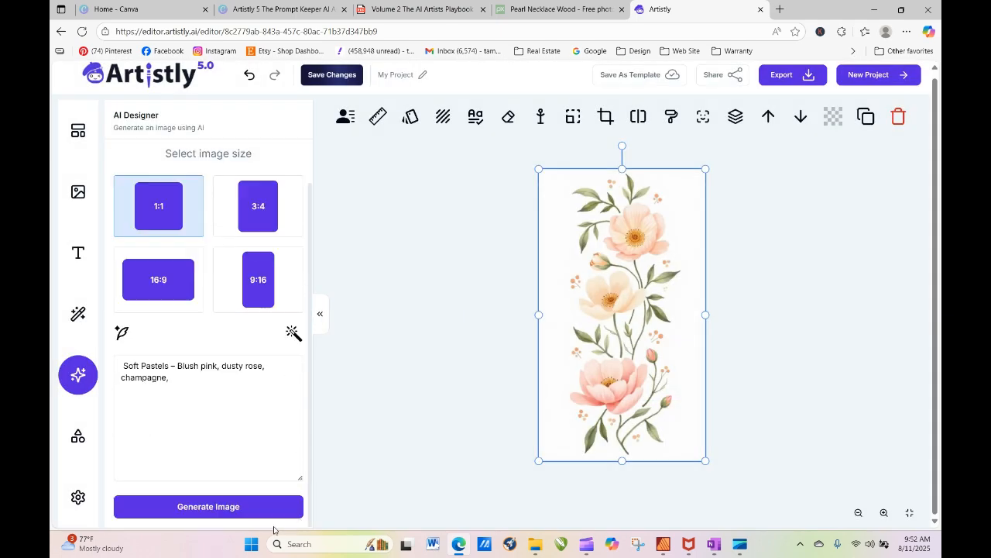
pyautogui.click(219, 515)
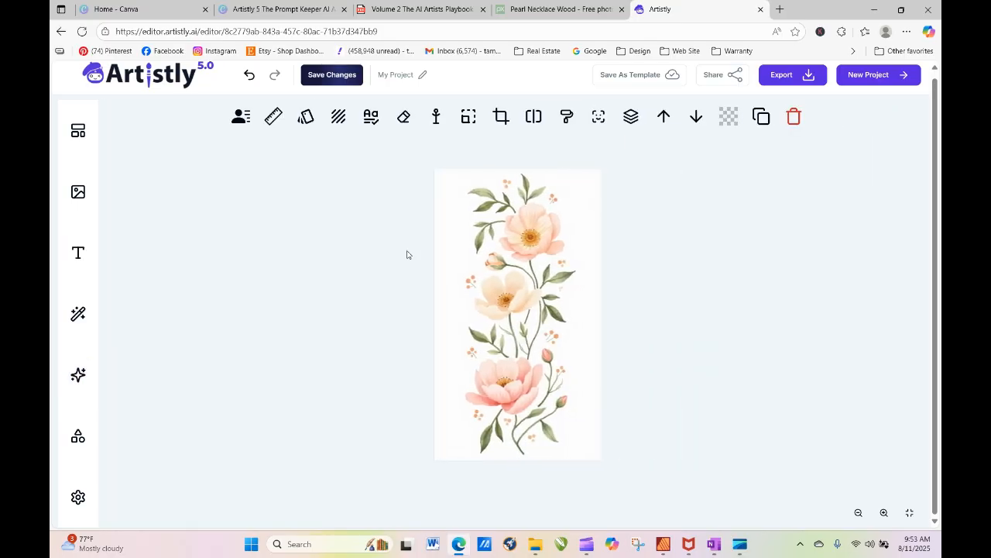
# Paste the "Soft Pastels – Blush pink, dusty rose, champagne," prompt again, generate a 1:1 image, and add it to the canvas.
pyautogui.click(81, 372)
pyautogui.click(143, 396)
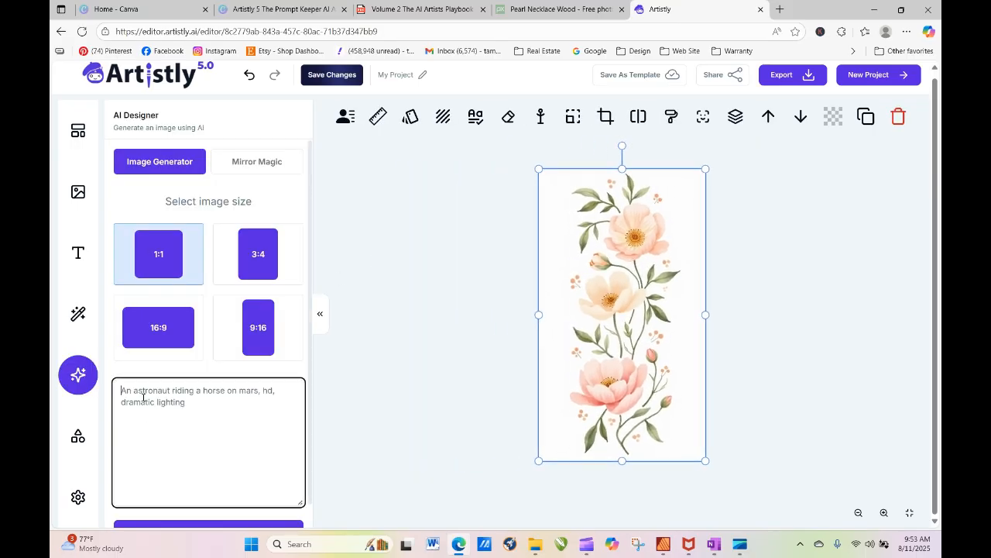
pyautogui.rightClick(143, 401)
pyautogui.click(185, 284)
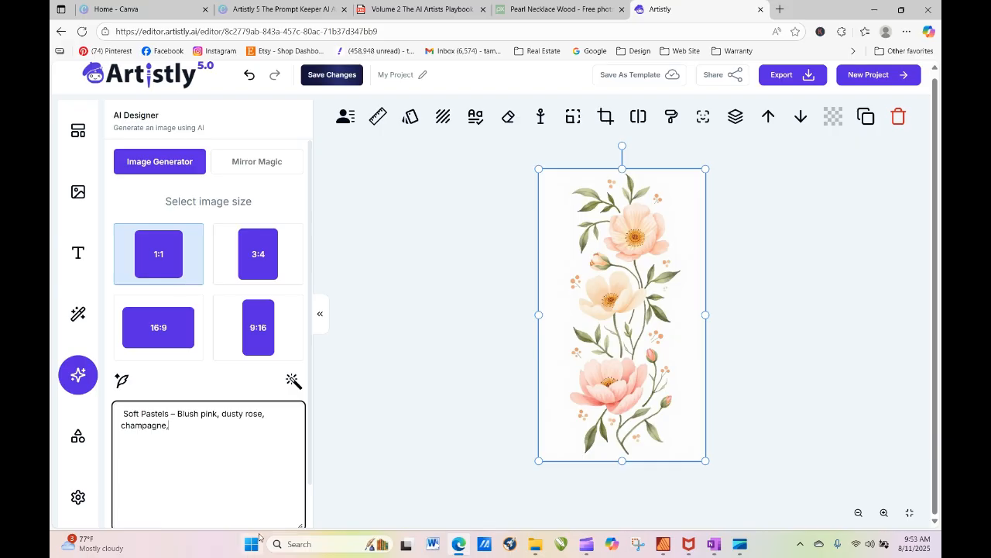
pyautogui.scroll(-1, 295, 371)
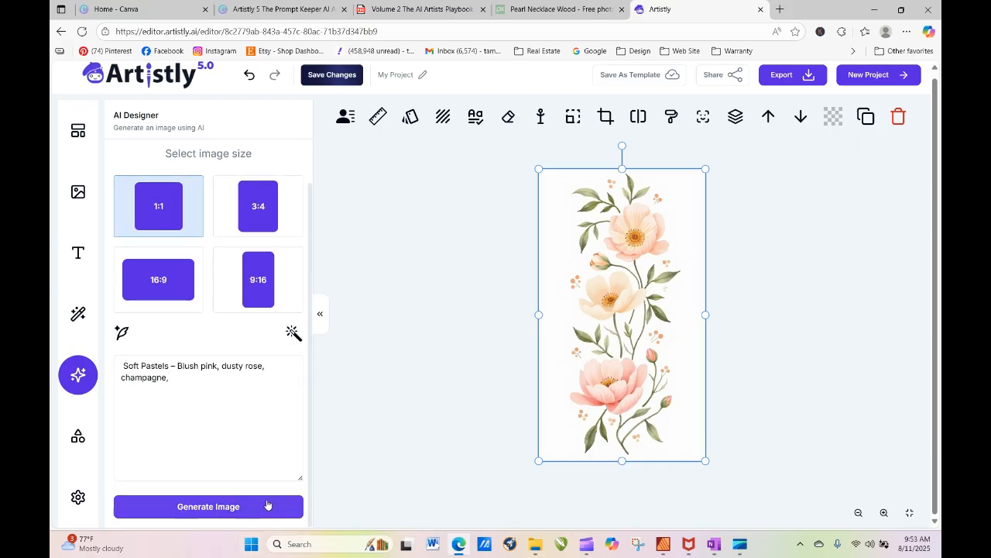
pyautogui.click(207, 507)
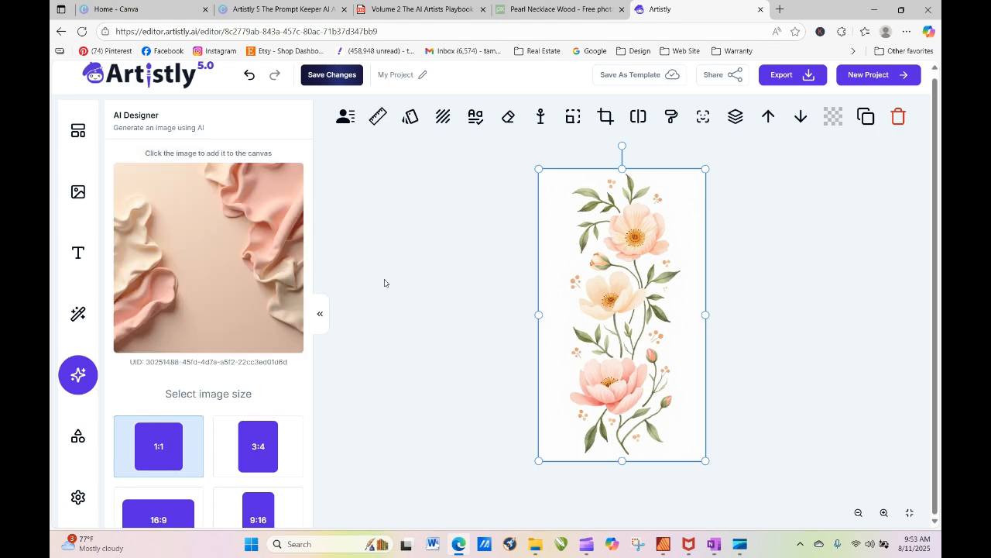
pyautogui.click(211, 258)
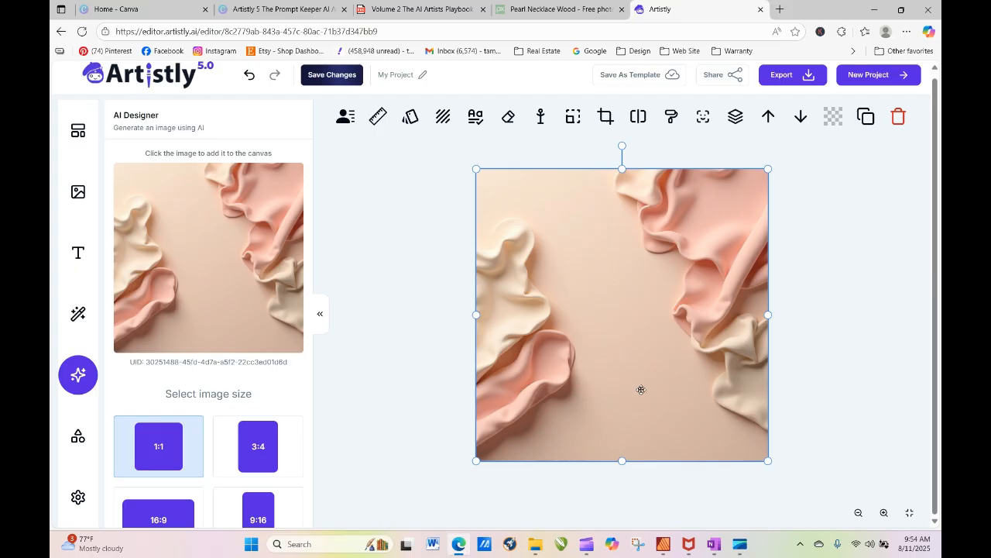
pyautogui.click(375, 241)
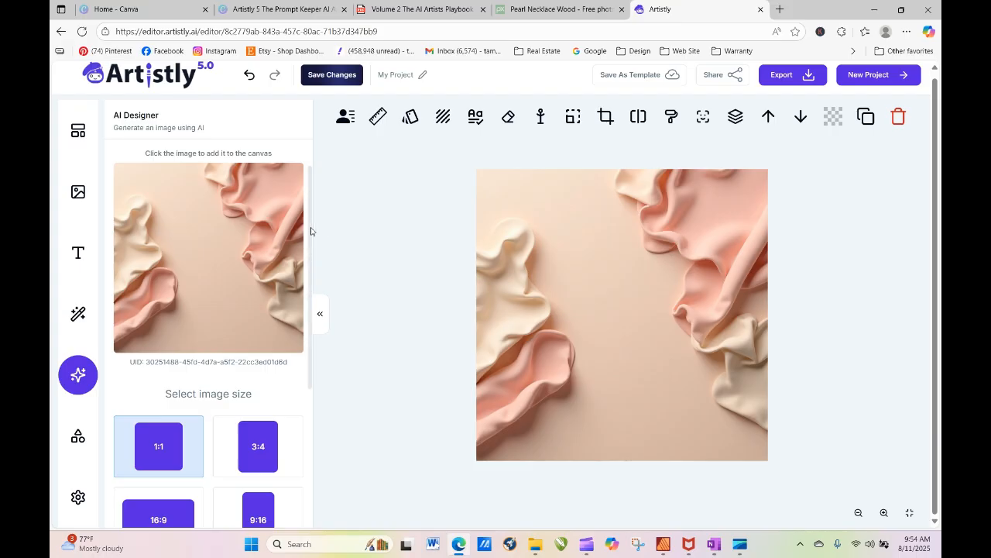
pyautogui.moveTo(310, 228); pyautogui.dragTo(323, 358)
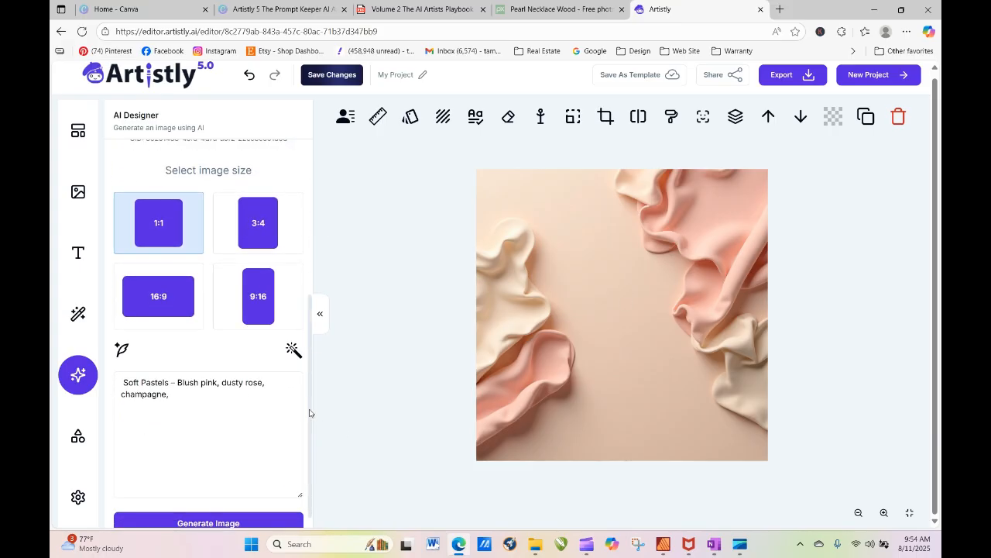
pyautogui.moveTo(309, 413); pyautogui.dragTo(323, 225)
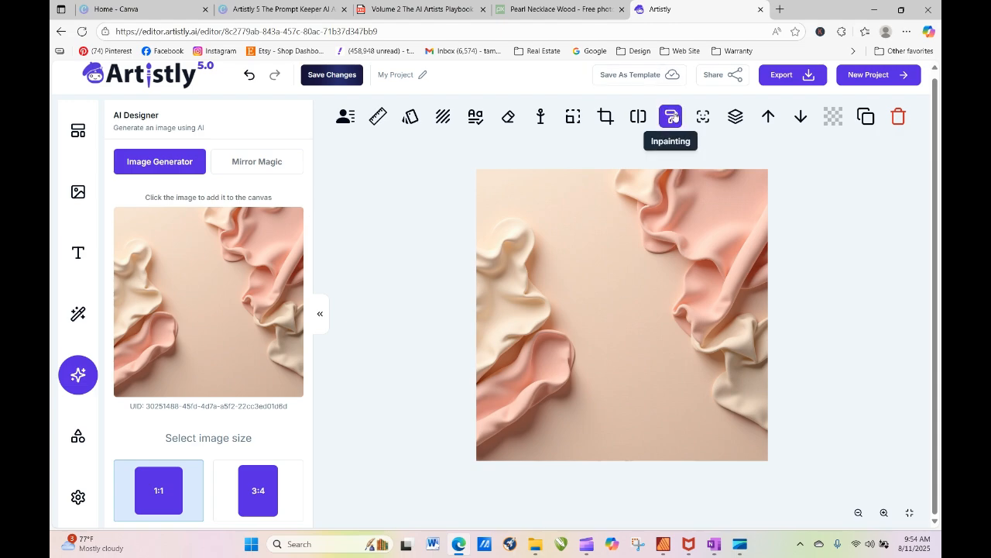
# Open the pastel fabric image from the canvas in Inpainting and mask an irregular patch of the empty background near its centre.
pyautogui.click(671, 116)
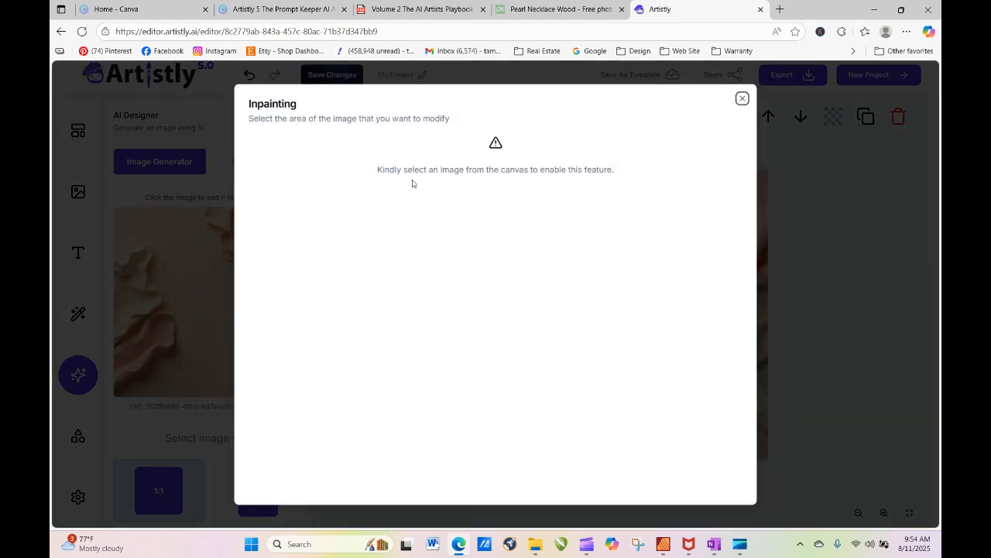
pyautogui.click(742, 99)
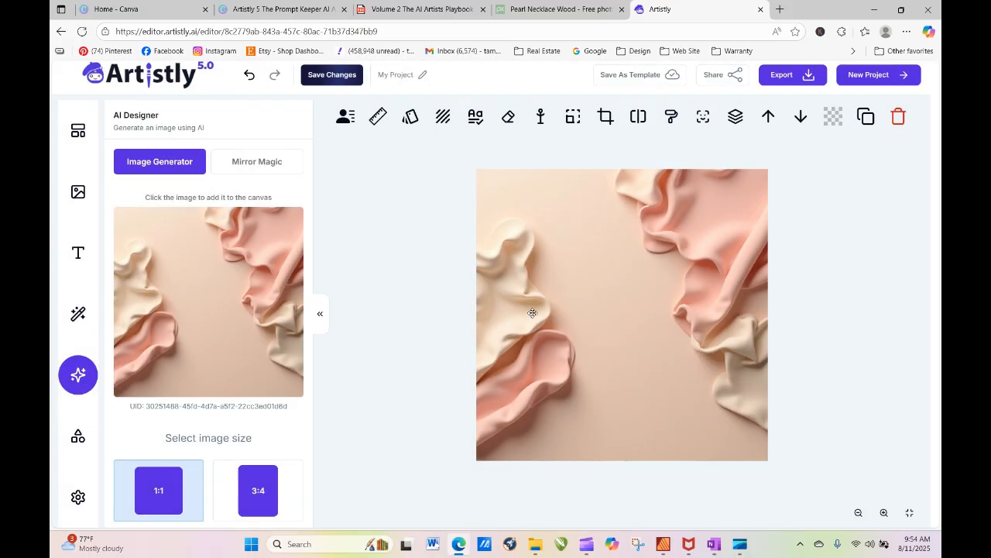
pyautogui.click(588, 315)
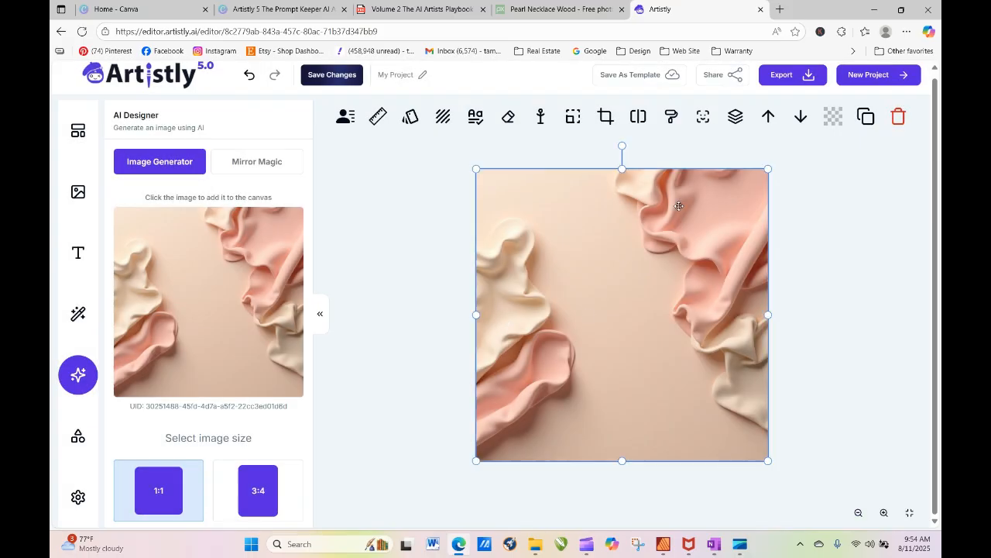
pyautogui.click(671, 116)
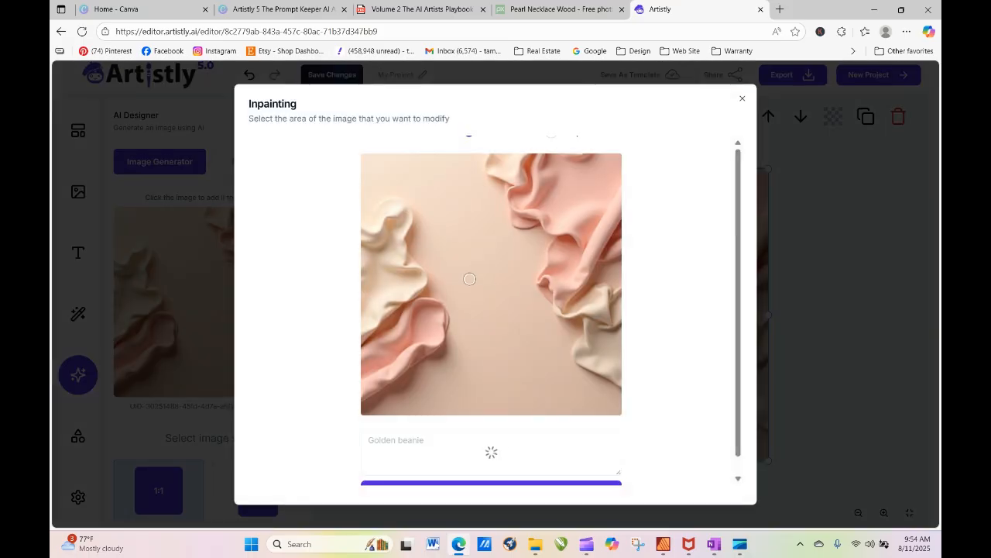
pyautogui.moveTo(527, 261)
pyautogui.mouseDown()
pyautogui.moveTo(481, 275)
pyautogui.moveTo(527, 265)
pyautogui.moveTo(489, 292)
pyautogui.moveTo(523, 278)
pyautogui.moveTo(490, 310)
pyautogui.moveTo(528, 272)
pyautogui.moveTo(495, 327)
pyautogui.moveTo(487, 278)
pyautogui.moveTo(485, 300)
pyautogui.moveTo(477, 283)
pyautogui.moveTo(479, 322)
pyautogui.moveTo(475, 279)
pyautogui.moveTo(476, 322)
pyautogui.moveTo(470, 282)
pyautogui.moveTo(493, 265)
pyautogui.moveTo(467, 268)
pyautogui.moveTo(530, 250)
pyautogui.mouseUp()
# Generate an inpainted version of the masked area from the prompt "Place baby booties in a matching color".
pyautogui.click(494, 437)
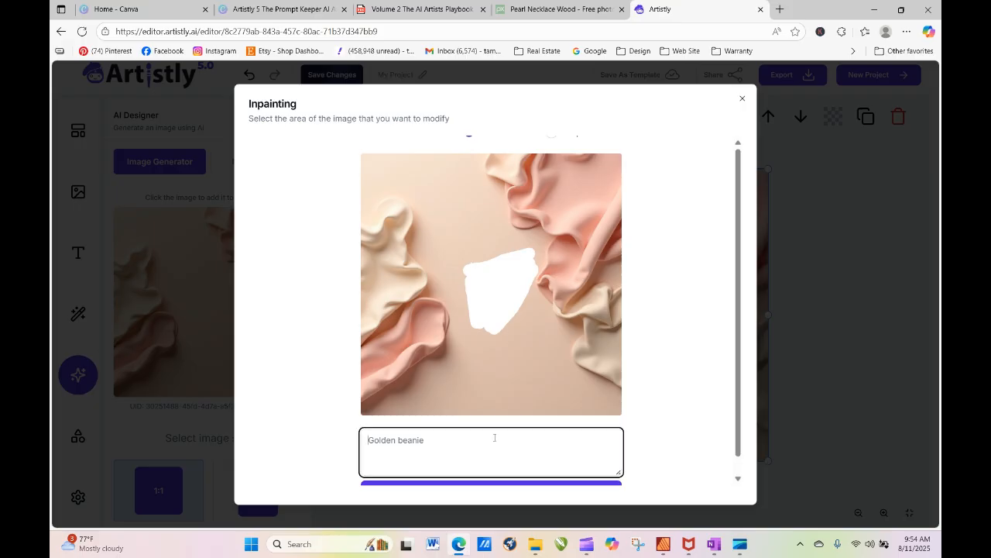
pyautogui.write('Place baby booties in a ma')
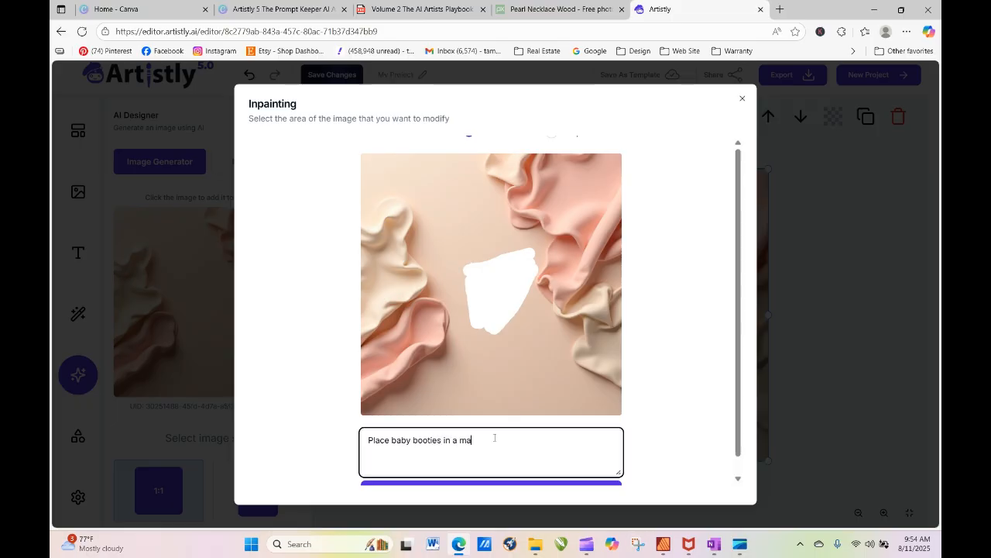
pyautogui.press('BackSpace')
pyautogui.write('atching color')
pyautogui.scroll(-1, 564, 476)
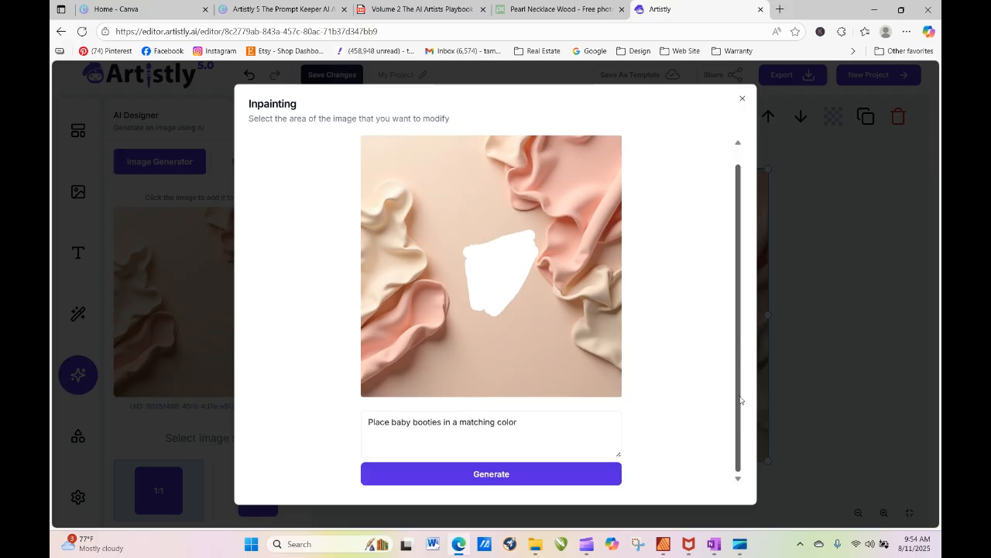
pyautogui.click(564, 481)
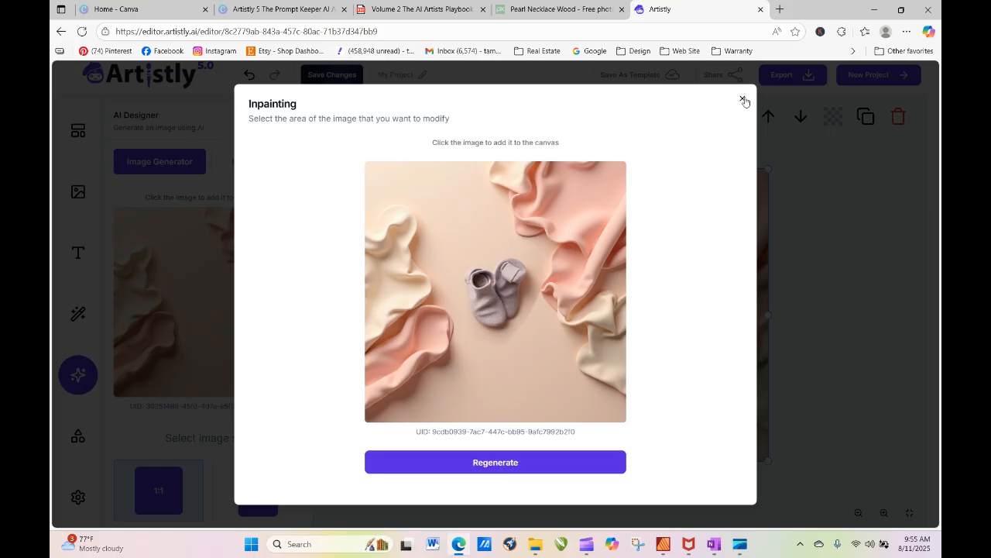
# Discard the inpainted baby booties result, leave Inpainting, and deselect the image on the canvas.
pyautogui.click(512, 464)
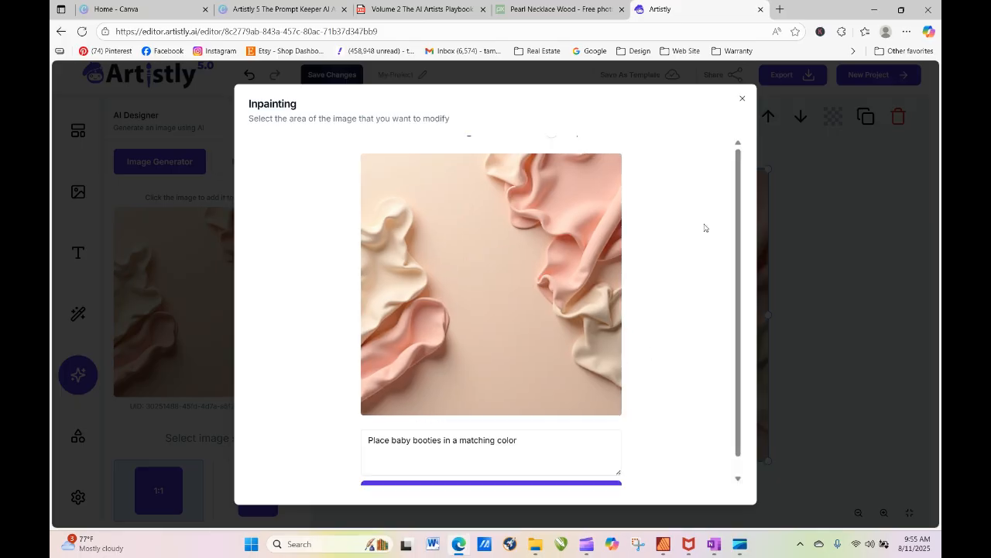
pyautogui.click(742, 99)
pyautogui.click(396, 294)
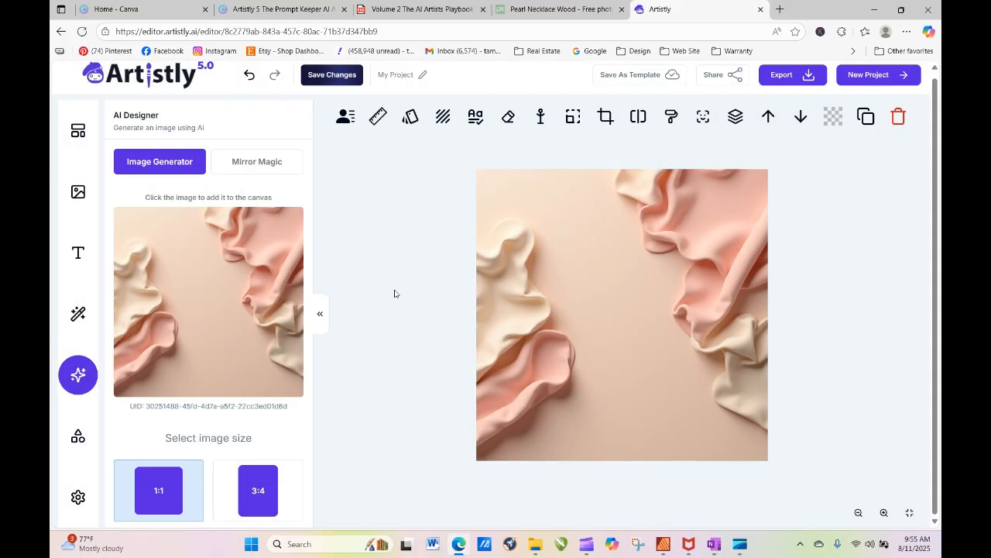